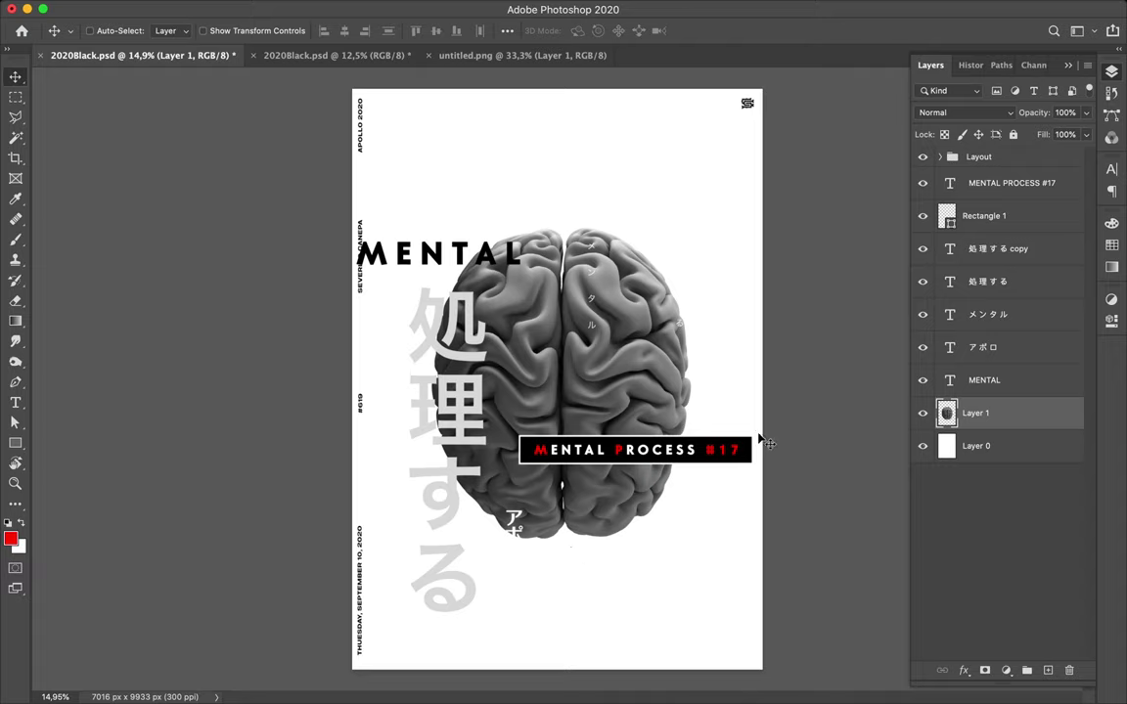
Replace the final 7 in the banner label with 8, fixing a mistyped 6
{"action": "key", "text": "t"}
{"action": "left_click_drag", "start_coordinate": [731, 450], "coordinate": [740, 449]}
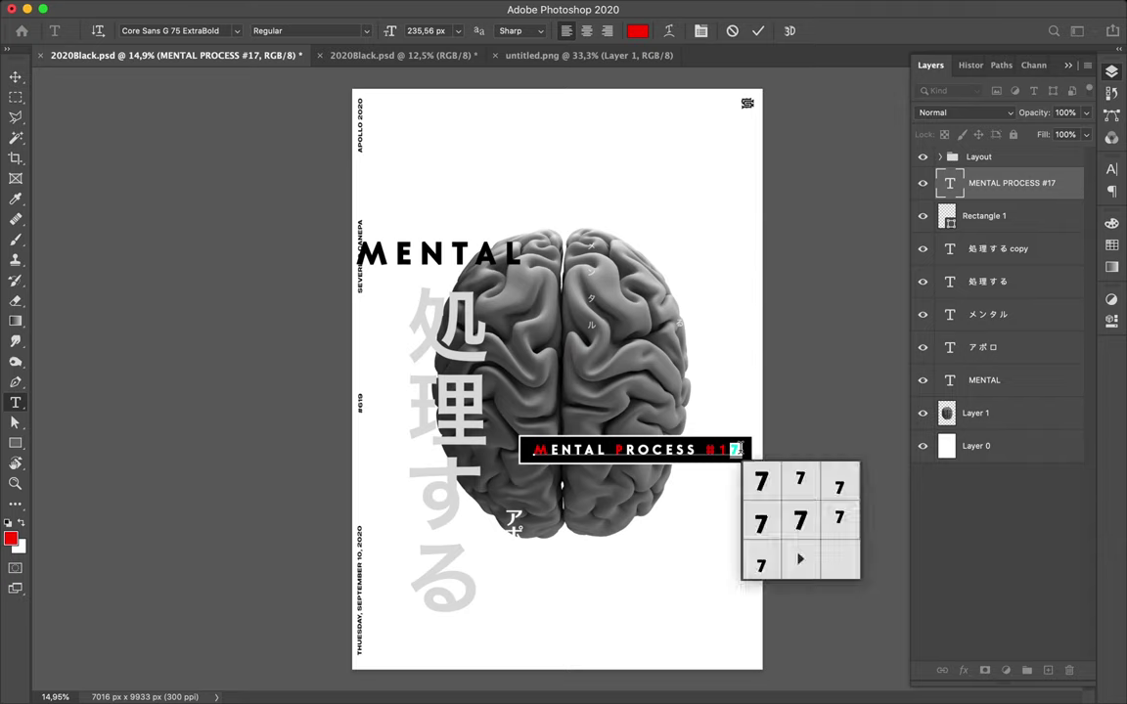
{"action": "left_click", "coordinate": [732, 449]}
{"action": "left_click_drag", "start_coordinate": [730, 448], "coordinate": [745, 449]}
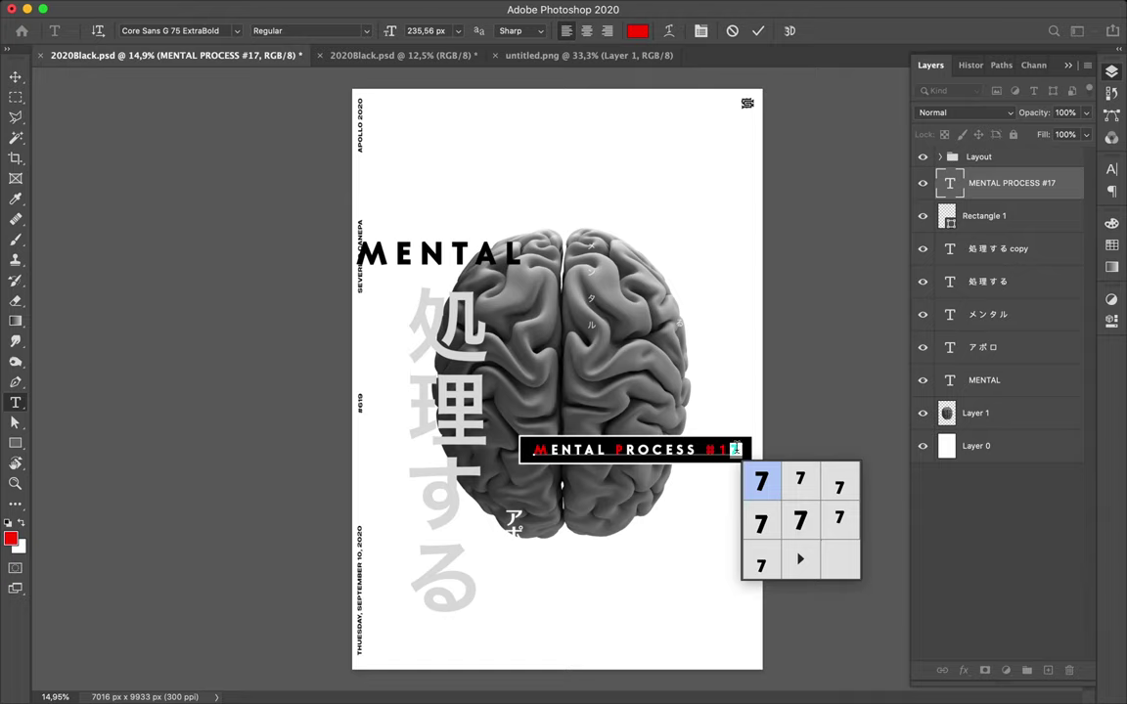
{"action": "left_click", "coordinate": [735, 449]}
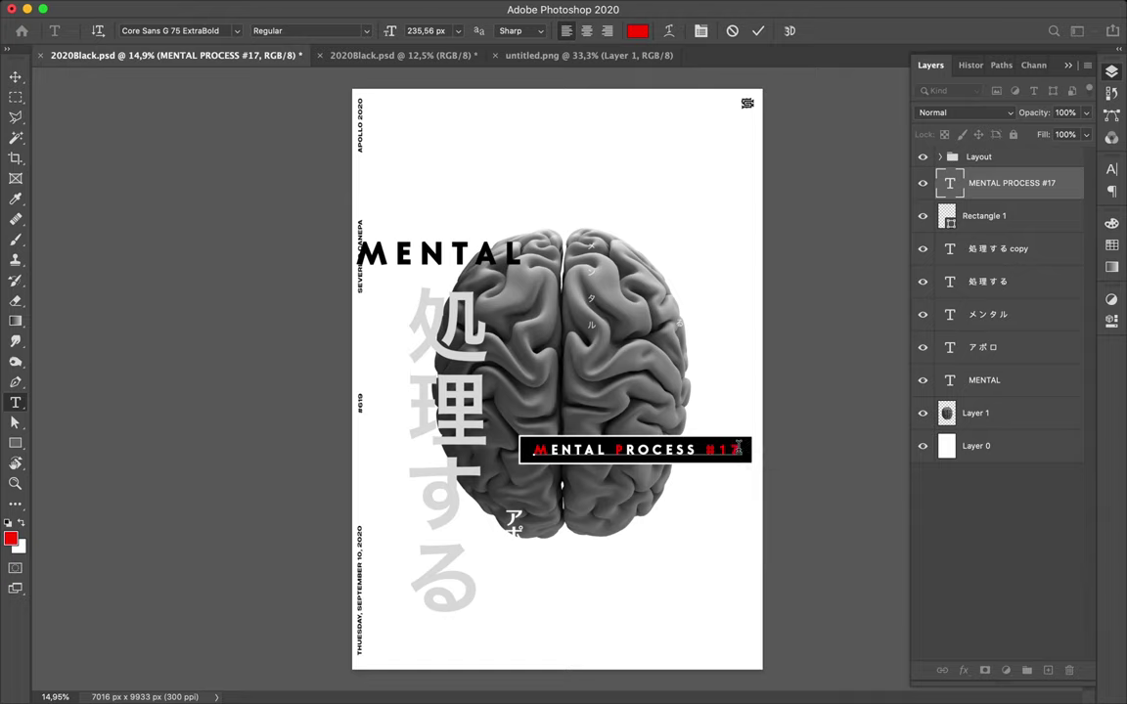
{"action": "key", "text": "BackSpace"}
{"action": "type", "text": "6"}
{"action": "key", "text": "BackSpace"}
{"action": "type", "text": "8"}
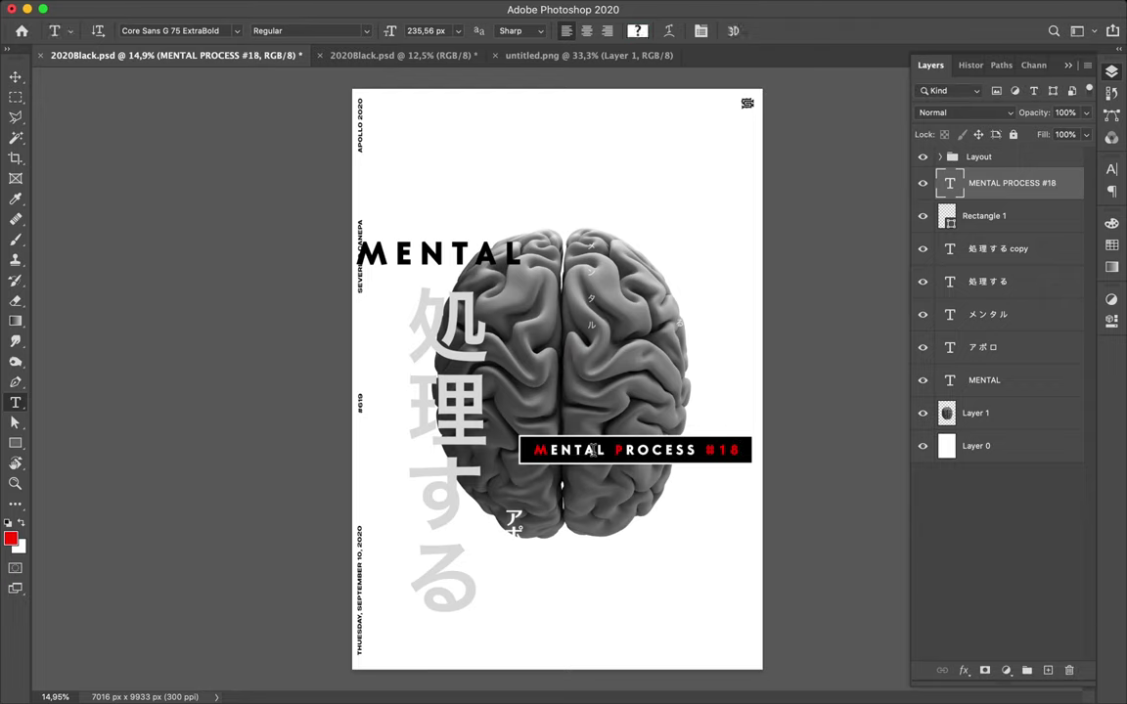
{"action": "key", "text": "Escape"}
{"action": "key", "text": "v"}
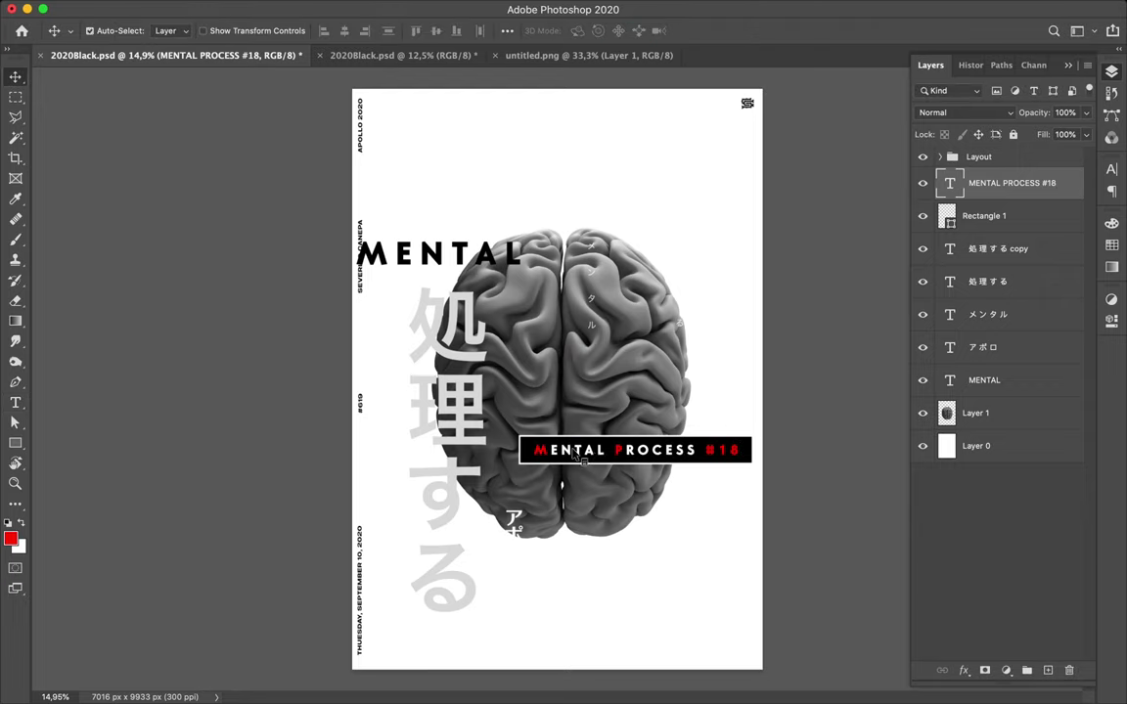
Align the banner to the brain, then centre both horizontally and vertically on the canvas
{"action": "left_click", "coordinate": [477, 398], "text": "shift"}
{"action": "left_click", "coordinate": [472, 388], "text": "shift"}
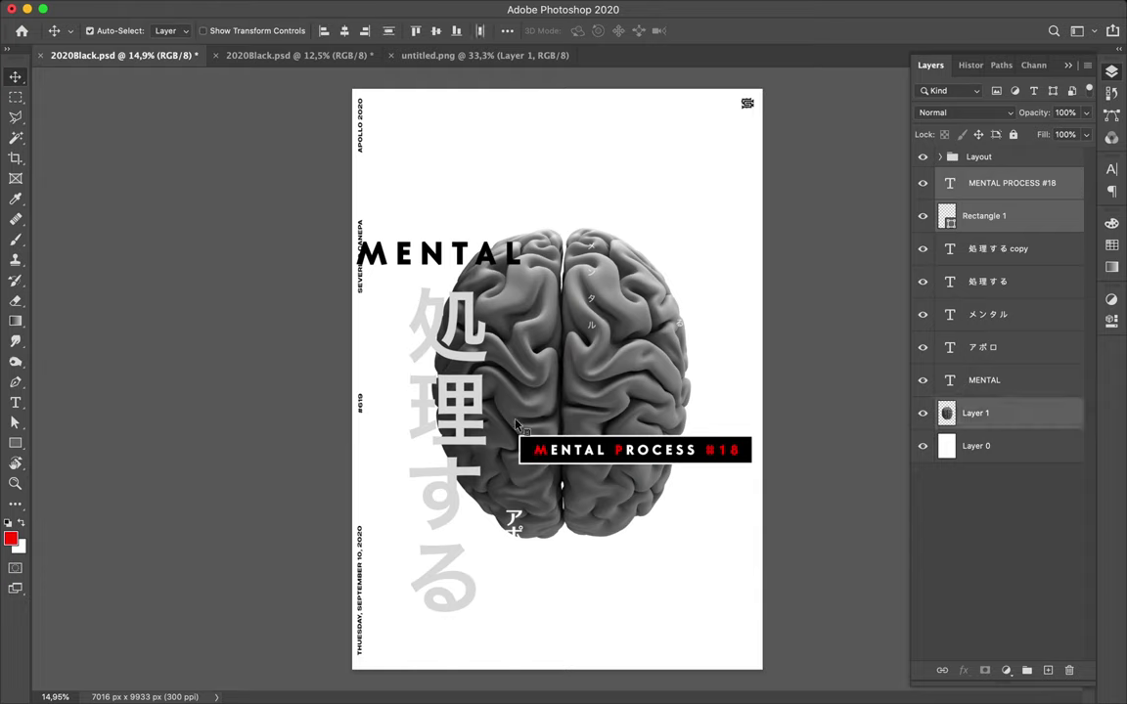
{"action": "left_click", "coordinate": [344, 31]}
{"action": "left_click", "coordinate": [436, 32]}
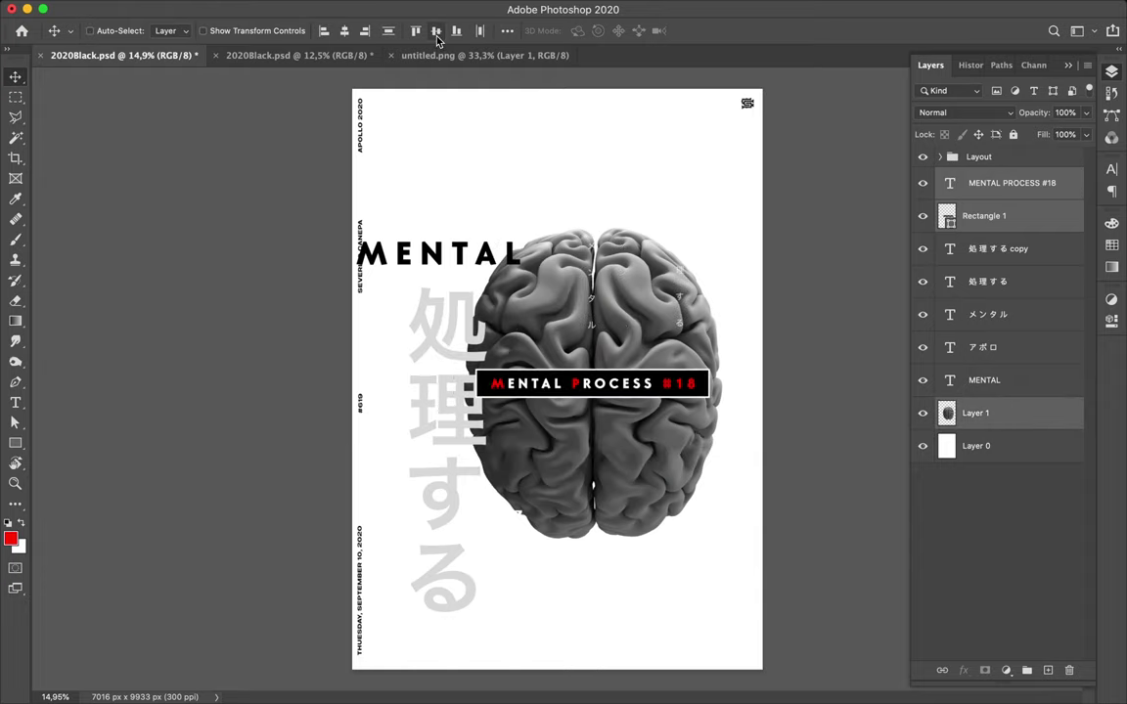
{"action": "left_click", "coordinate": [507, 31]}
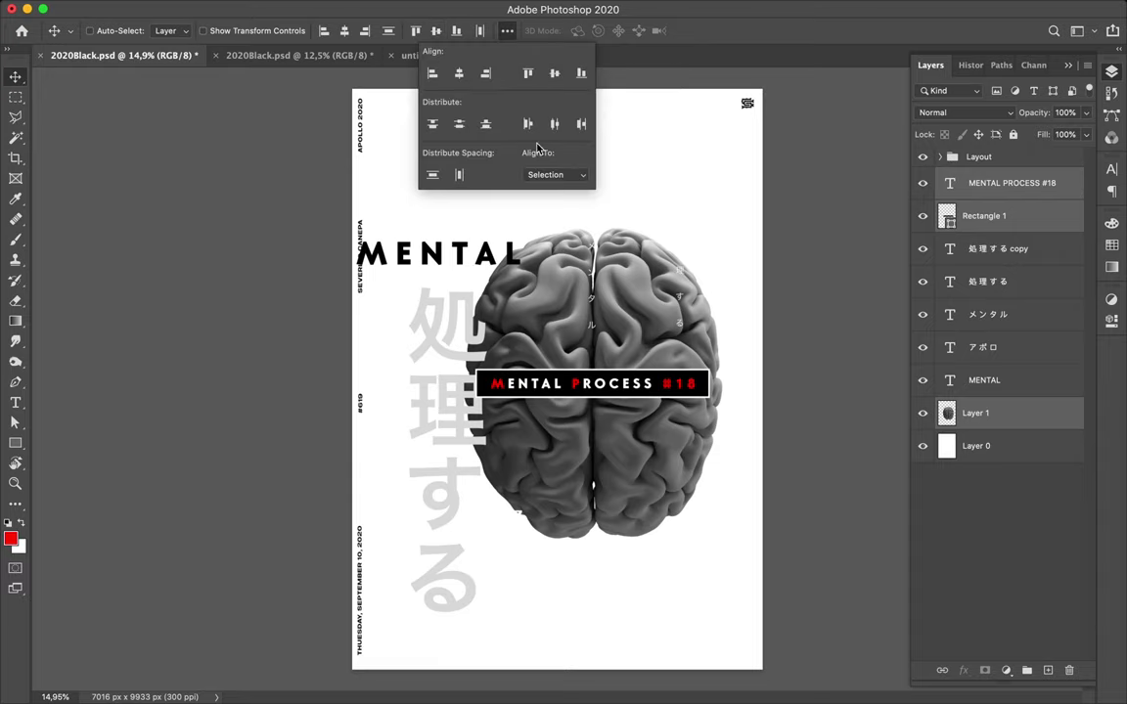
{"action": "left_click", "coordinate": [552, 174]}
{"action": "left_click", "coordinate": [544, 184]}
{"action": "left_click", "coordinate": [460, 73]}
{"action": "left_click", "coordinate": [553, 73]}
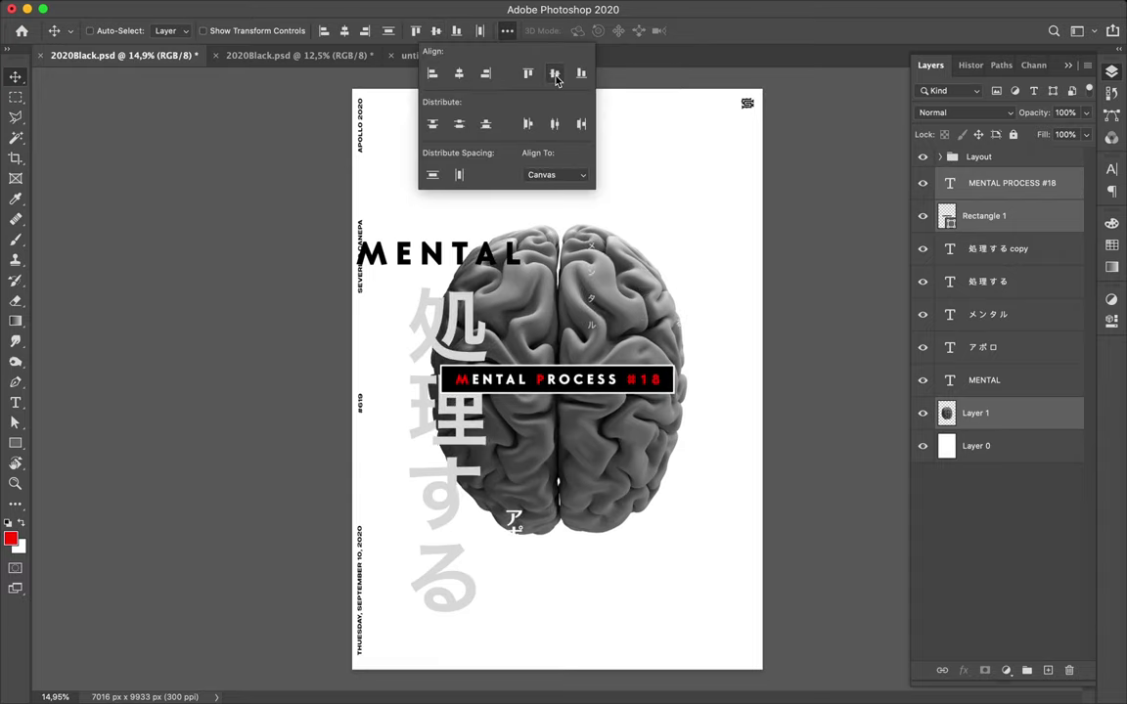
{"action": "left_click", "coordinate": [735, 257]}
Move the 処理する and メンタル katakana captions and the MENTAL title higher
{"action": "left_click", "coordinate": [681, 326]}
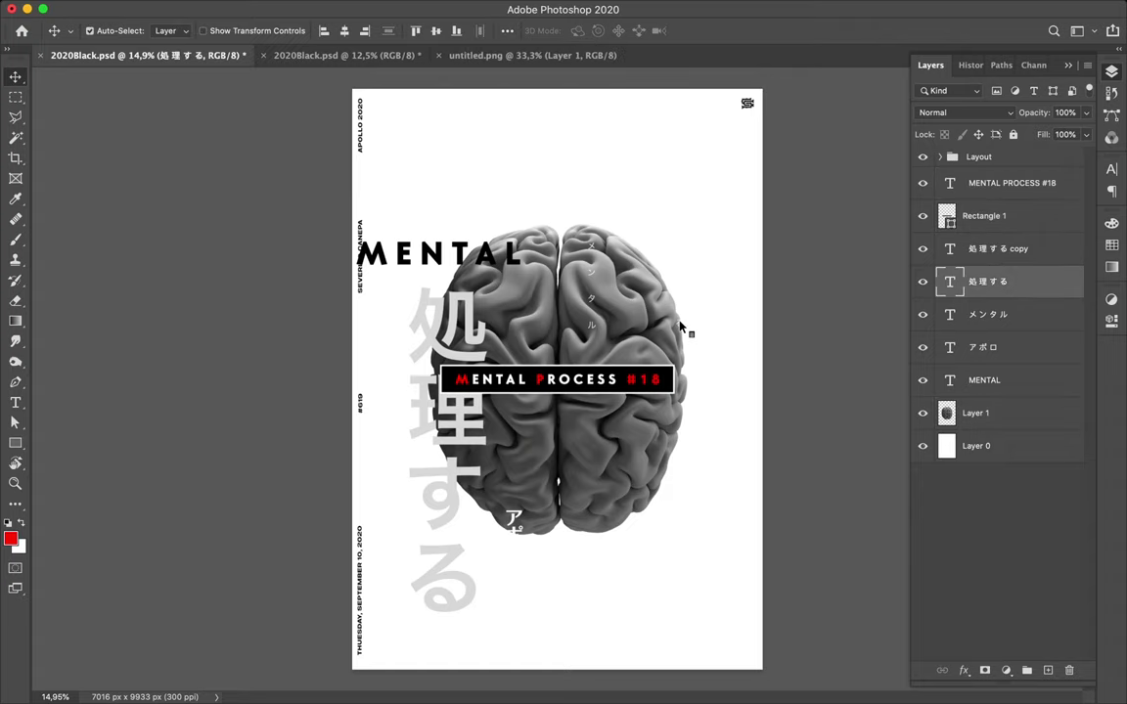
{"action": "key", "text": "super"}
{"action": "left_click", "coordinate": [598, 331], "text": "shift+super"}
{"action": "left_click_drag", "start_coordinate": [599, 331], "coordinate": [514, 341]}
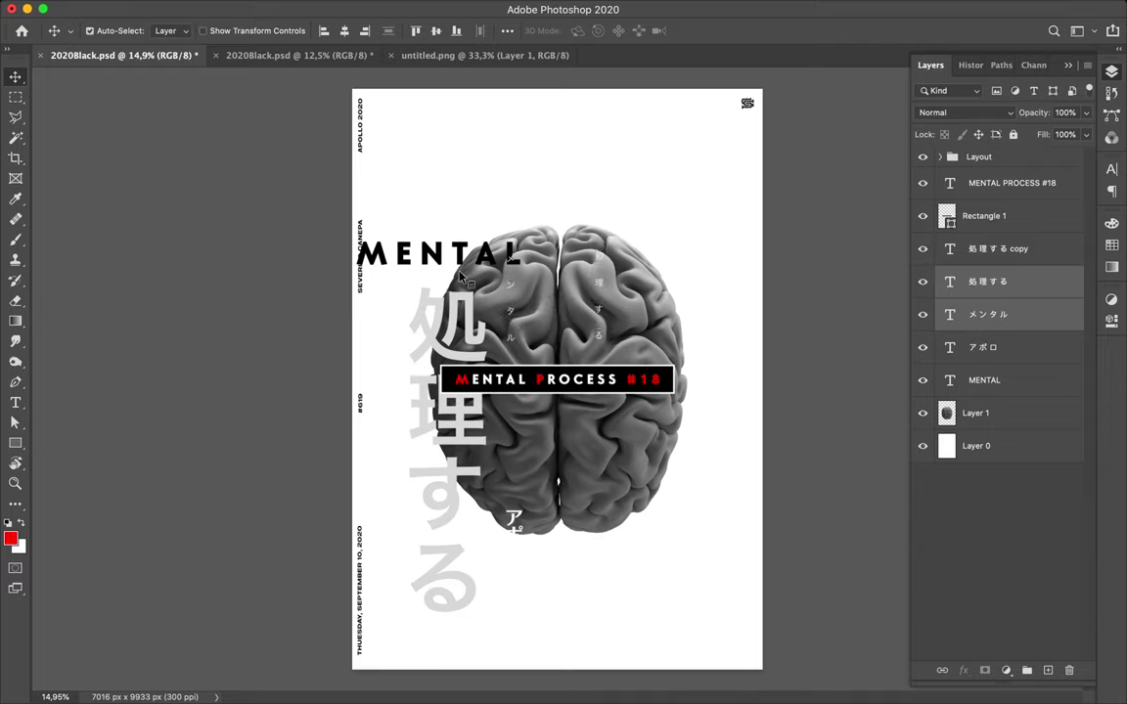
{"action": "left_click_drag", "start_coordinate": [437, 254], "coordinate": [442, 182]}
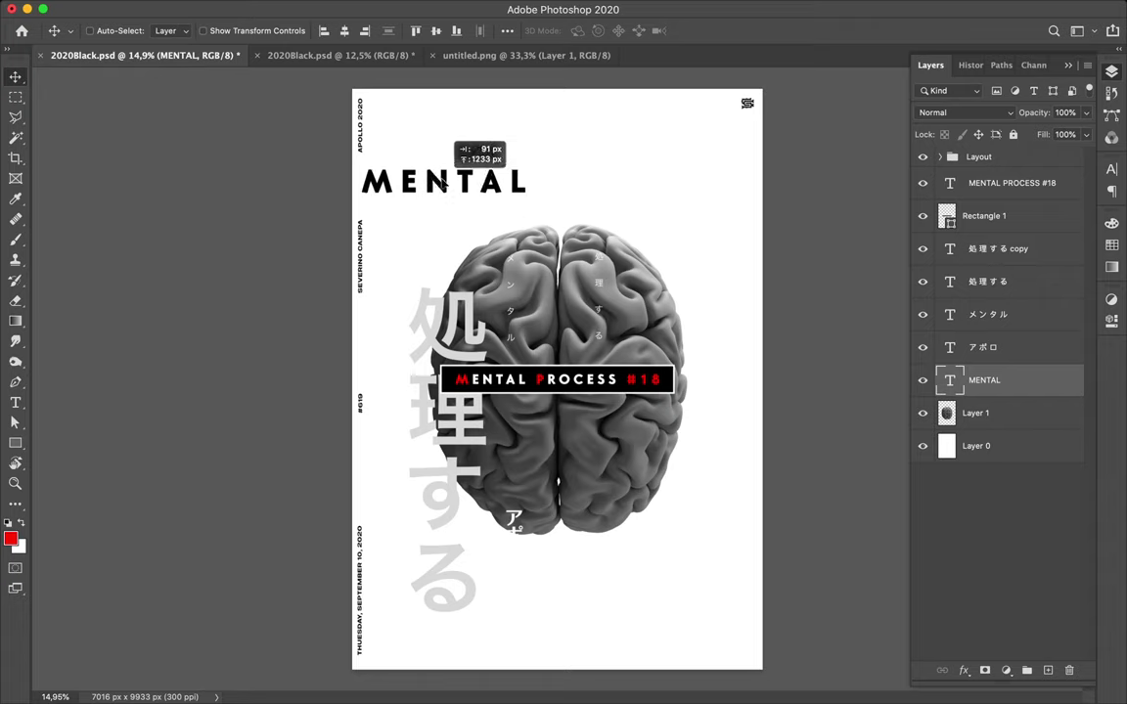
Push MENTAL off the left edge and Alt-drag a copy to the top right
{"action": "mouse_move", "coordinate": [442, 182]}
{"action": "left_mouse_down"}
{"action": "mouse_move", "coordinate": [340, 200]}
{"action": "mouse_move", "coordinate": [359, 199]}
{"action": "left_mouse_up"}
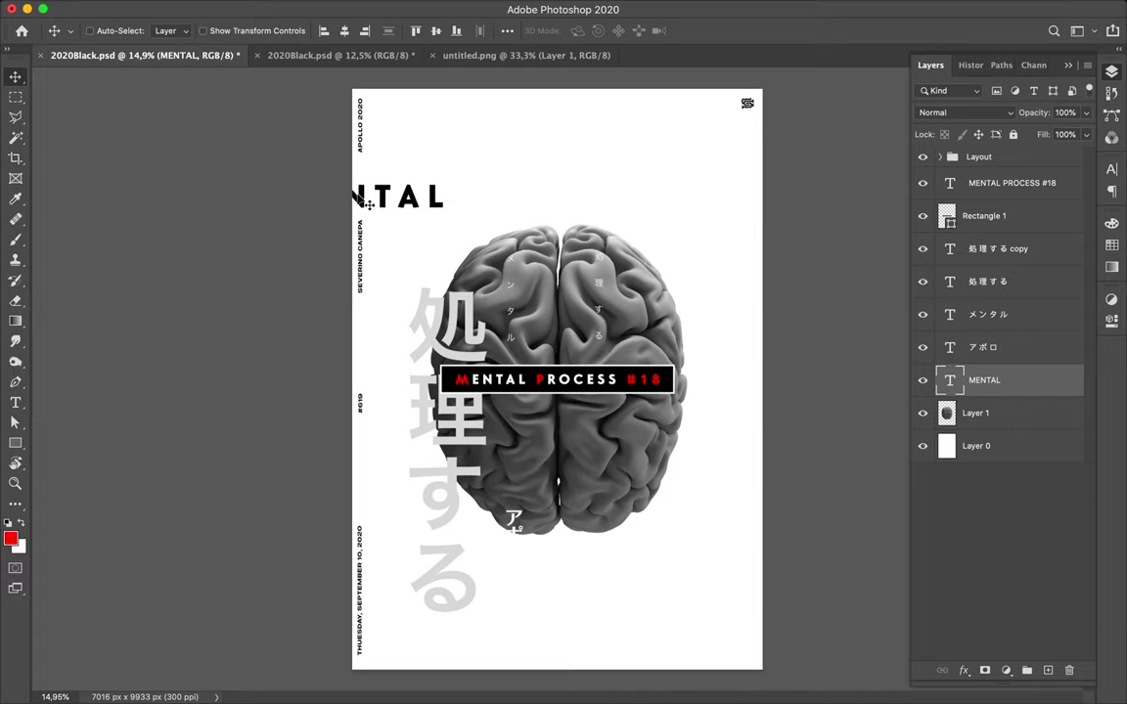
{"action": "mouse_move", "coordinate": [353, 197]}
{"action": "left_mouse_down"}
{"action": "mouse_move", "coordinate": [537, 158]}
{"action": "mouse_move", "coordinate": [766, 175]}
{"action": "left_mouse_up"}
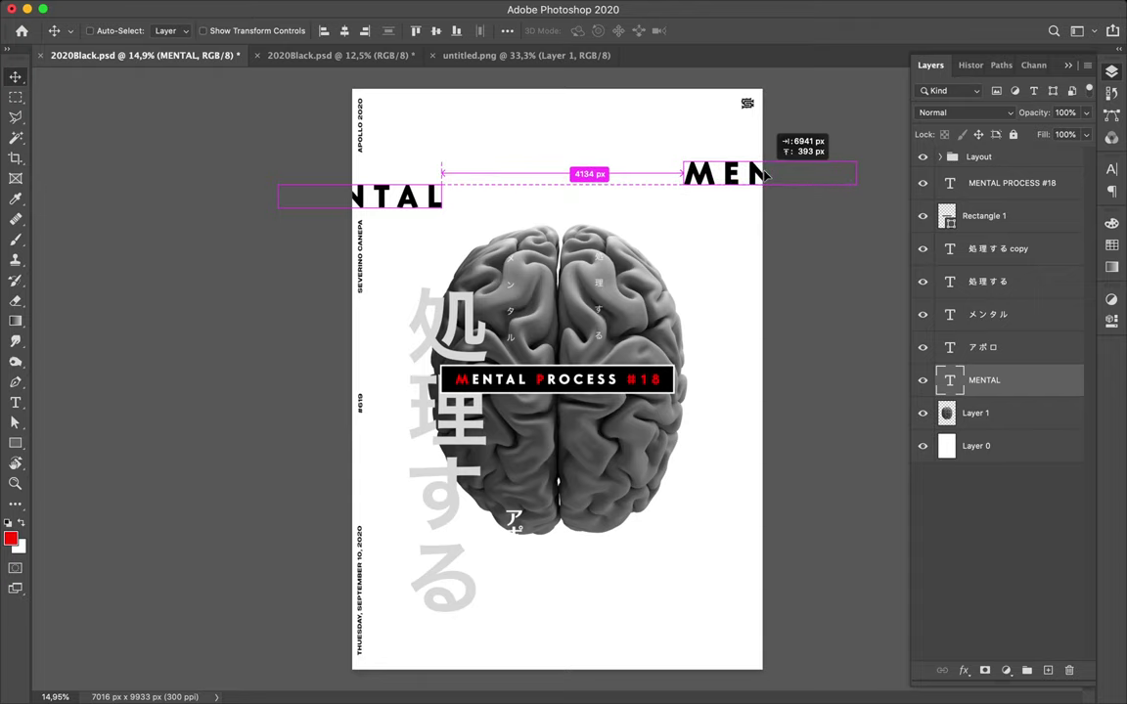
{"action": "mouse_move", "coordinate": [765, 175]}
{"action": "left_mouse_down"}
{"action": "mouse_move", "coordinate": [769, 144]}
{"action": "mouse_move", "coordinate": [679, 171]}
{"action": "left_mouse_up"}
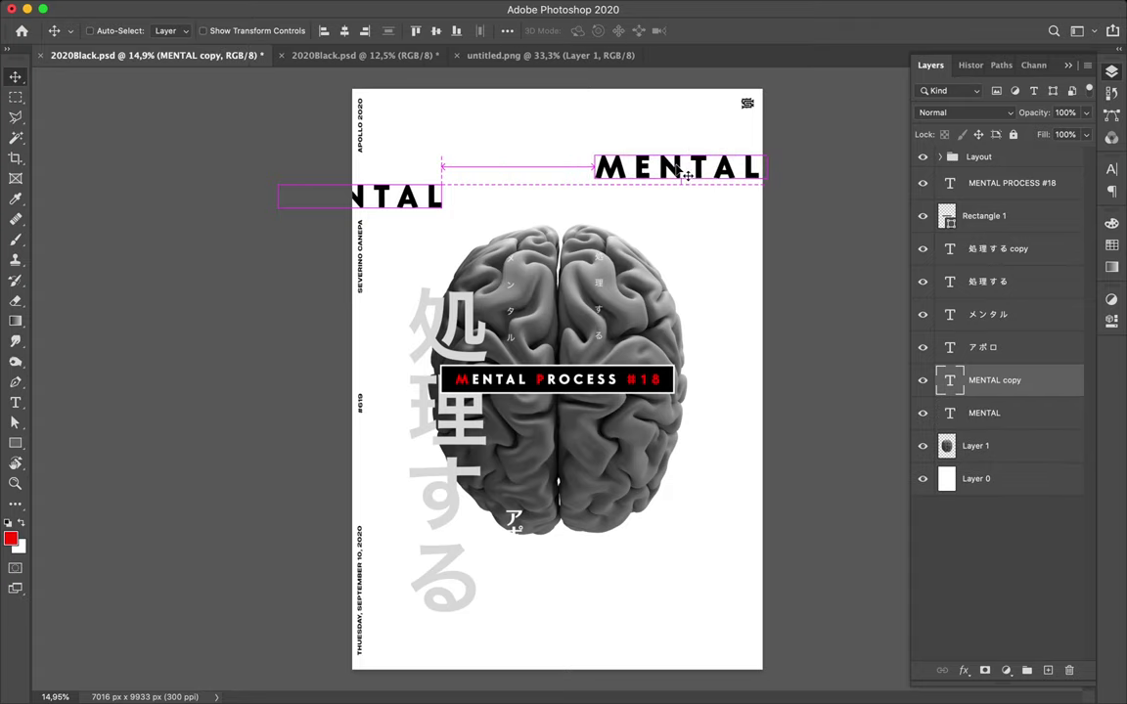
Rotate the MENTAL copy to vertical, raise it past the top edge, and duplicate it below the brain
{"action": "key", "text": "ctrl+t"}
{"action": "left_click_drag", "start_coordinate": [778, 127], "coordinate": [637, 108]}
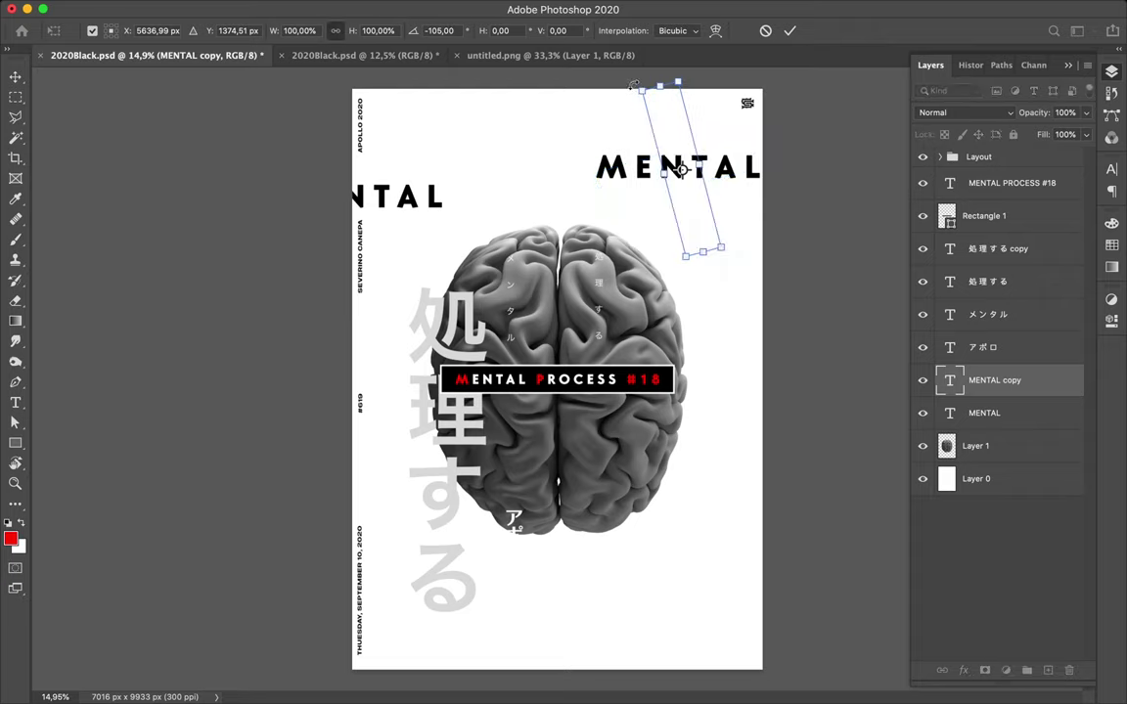
{"action": "left_click_drag", "start_coordinate": [634, 86], "coordinate": [641, 81]}
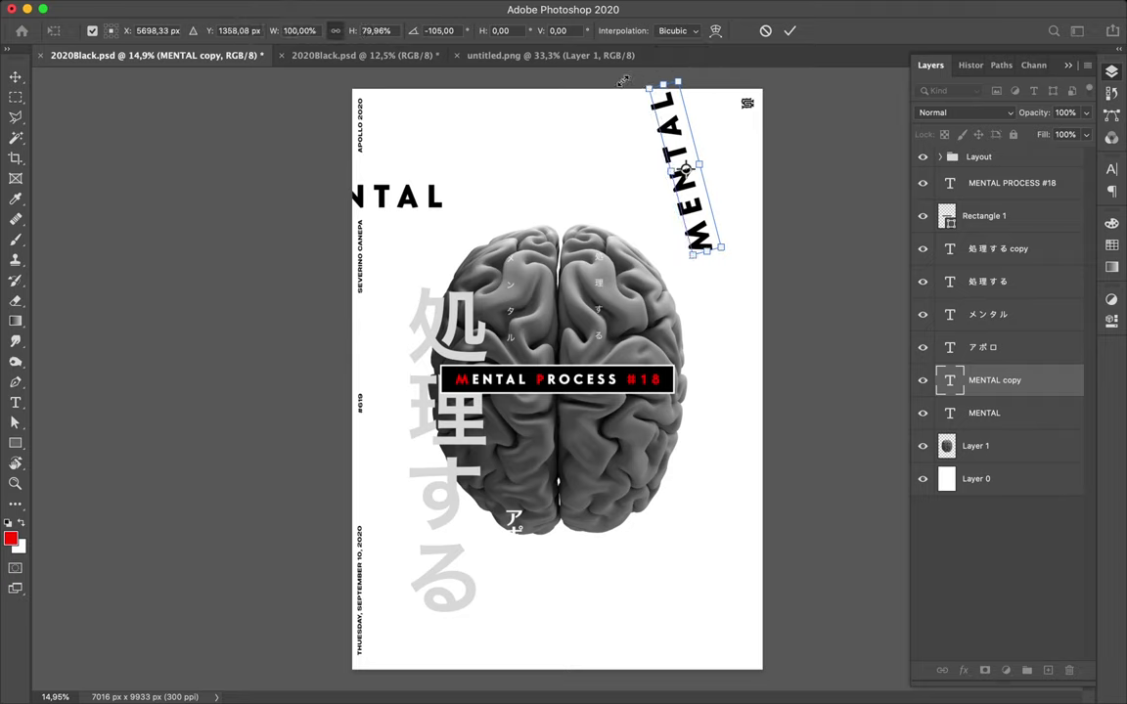
{"action": "key", "text": "ctrl+z"}
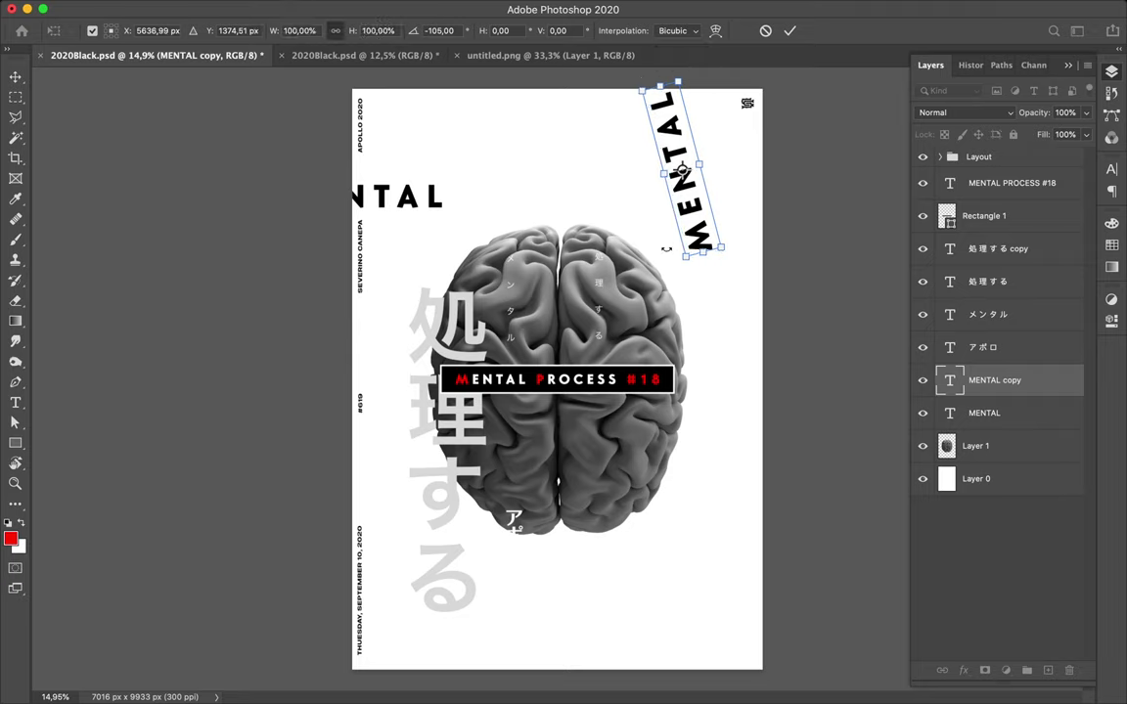
{"action": "left_click_drag", "start_coordinate": [666, 249], "coordinate": [638, 238]}
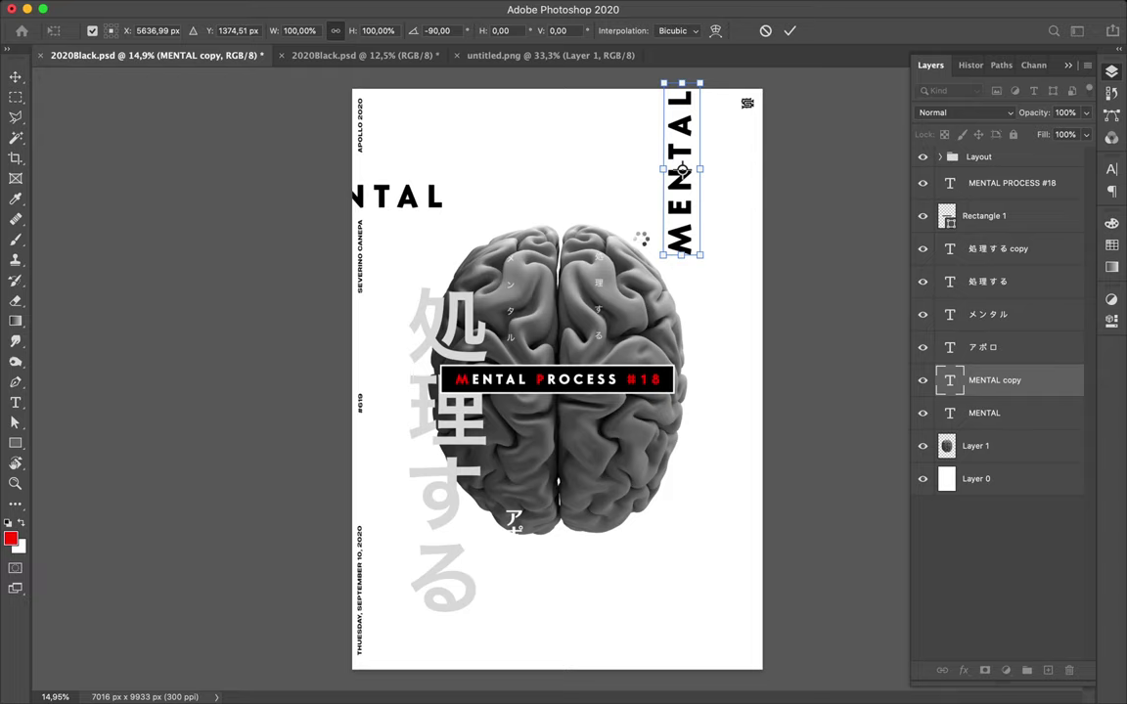
{"action": "key", "text": "Return"}
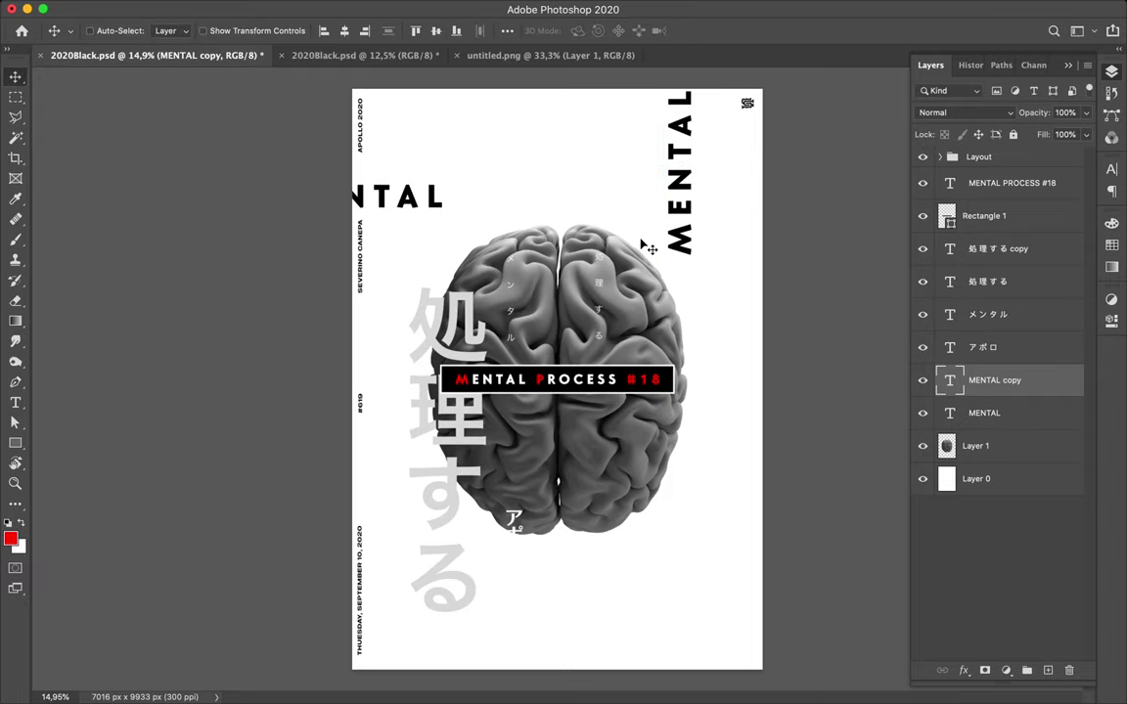
{"action": "mouse_move", "coordinate": [697, 245]}
{"action": "left_mouse_down"}
{"action": "mouse_move", "coordinate": [696, 132]}
{"action": "mouse_move", "coordinate": [697, 151]}
{"action": "left_mouse_up"}
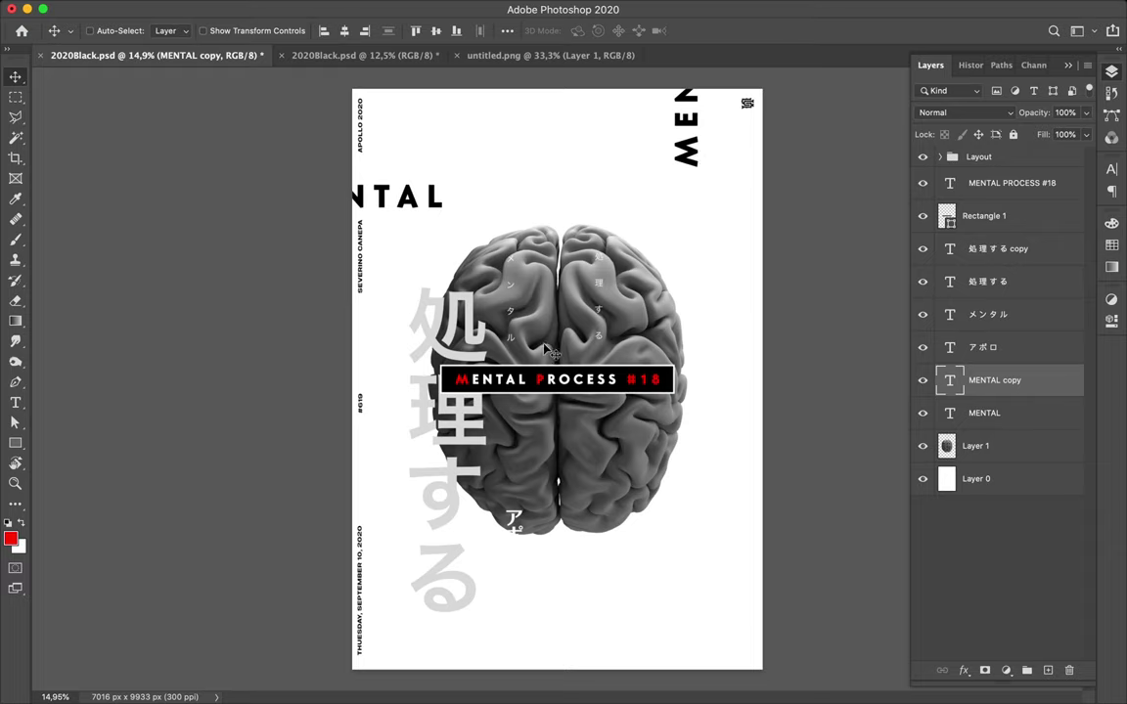
{"action": "mouse_move", "coordinate": [453, 203]}
{"action": "left_mouse_down"}
{"action": "mouse_move", "coordinate": [324, 675]}
{"action": "mouse_move", "coordinate": [313, 595]}
{"action": "left_mouse_up"}
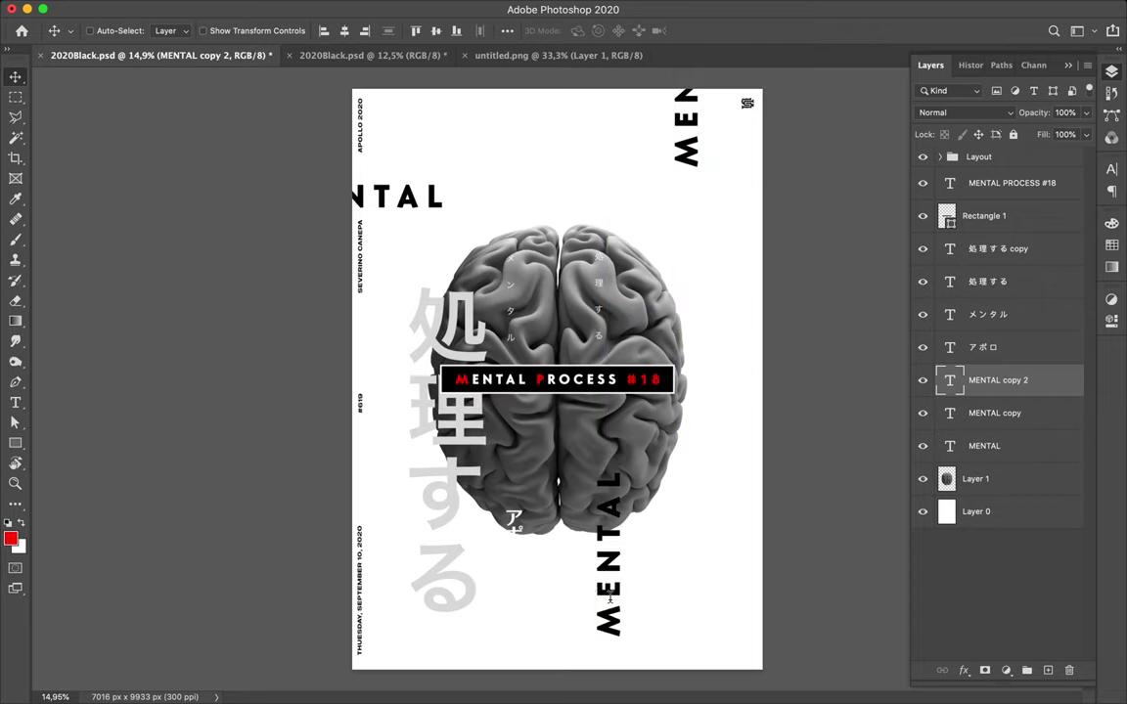
Retype the lower vertical MENTAL as PROCESS
{"action": "key", "text": "t"}
{"action": "left_click", "coordinate": [607, 593]}
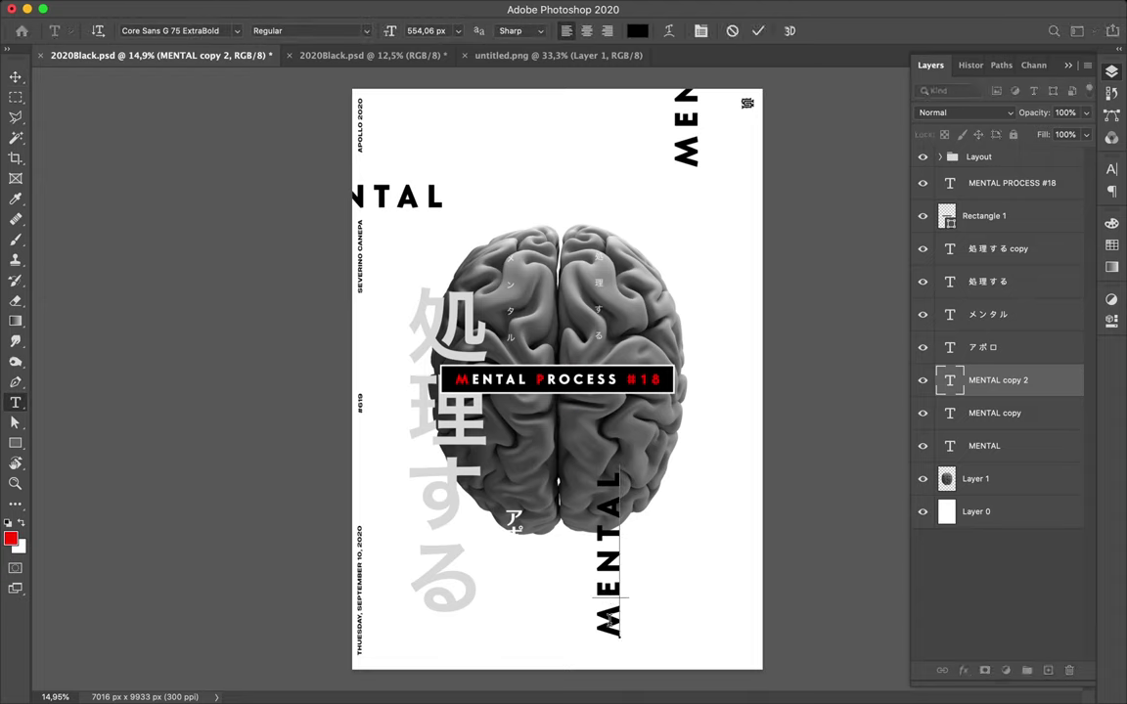
{"action": "double_click", "coordinate": [609, 593]}
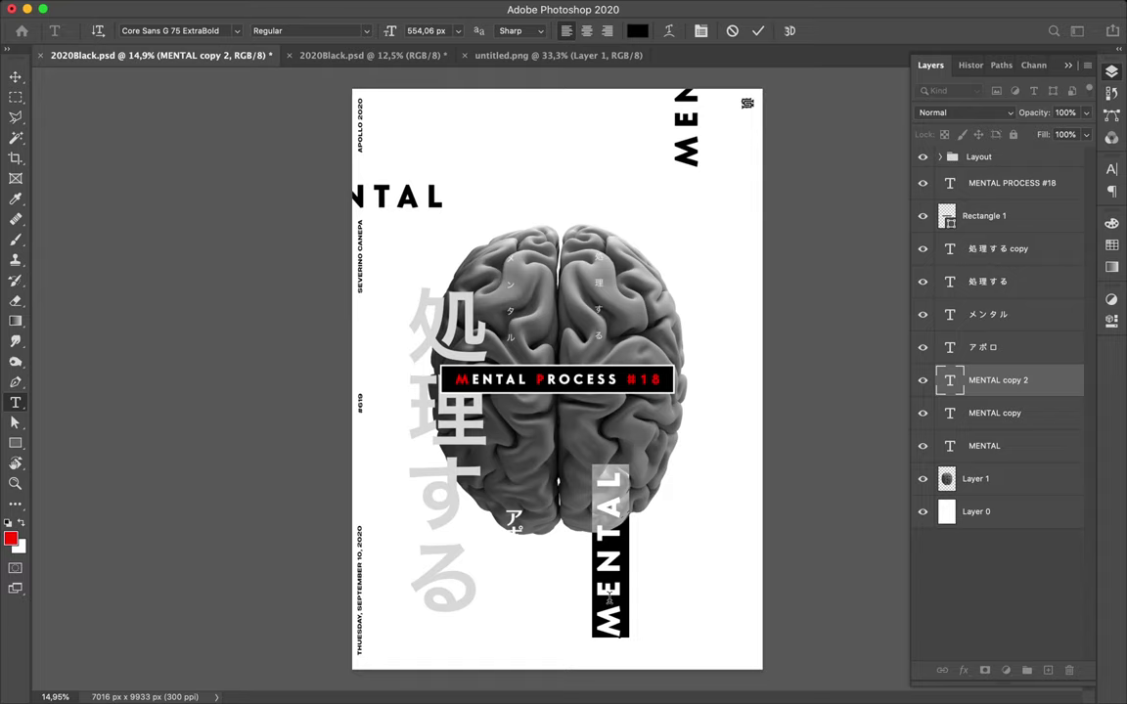
{"action": "left_click", "coordinate": [609, 594]}
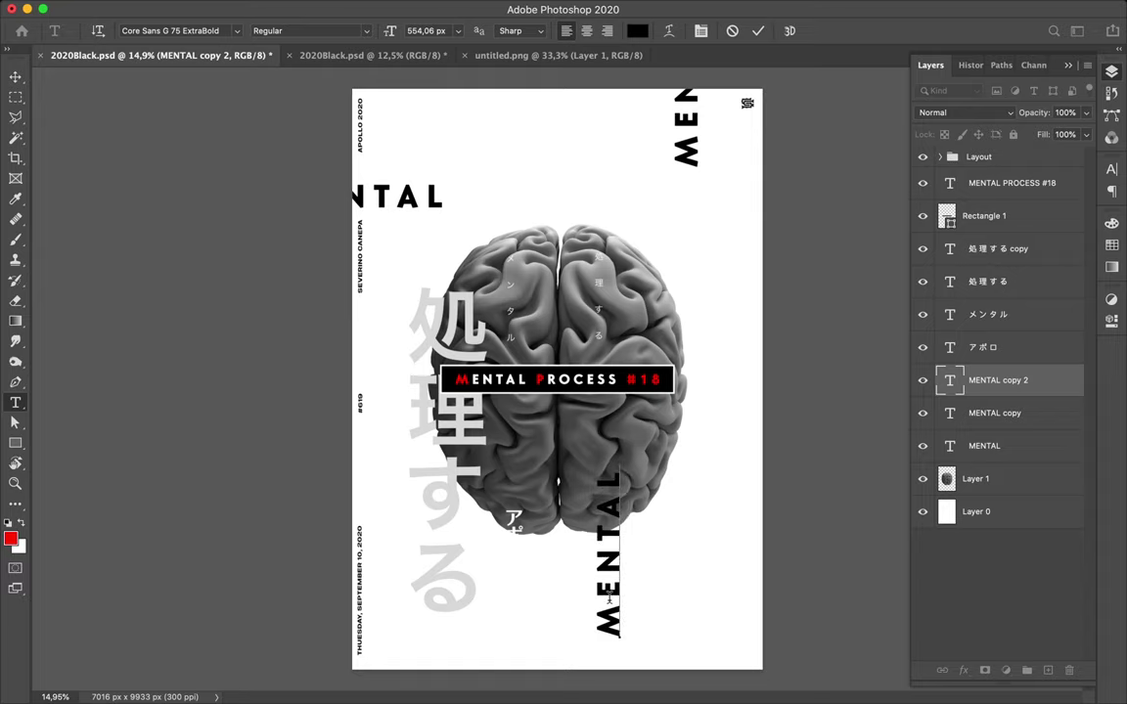
{"action": "key", "text": "ctrl+a"}
{"action": "type", "text": "PROCESS"}
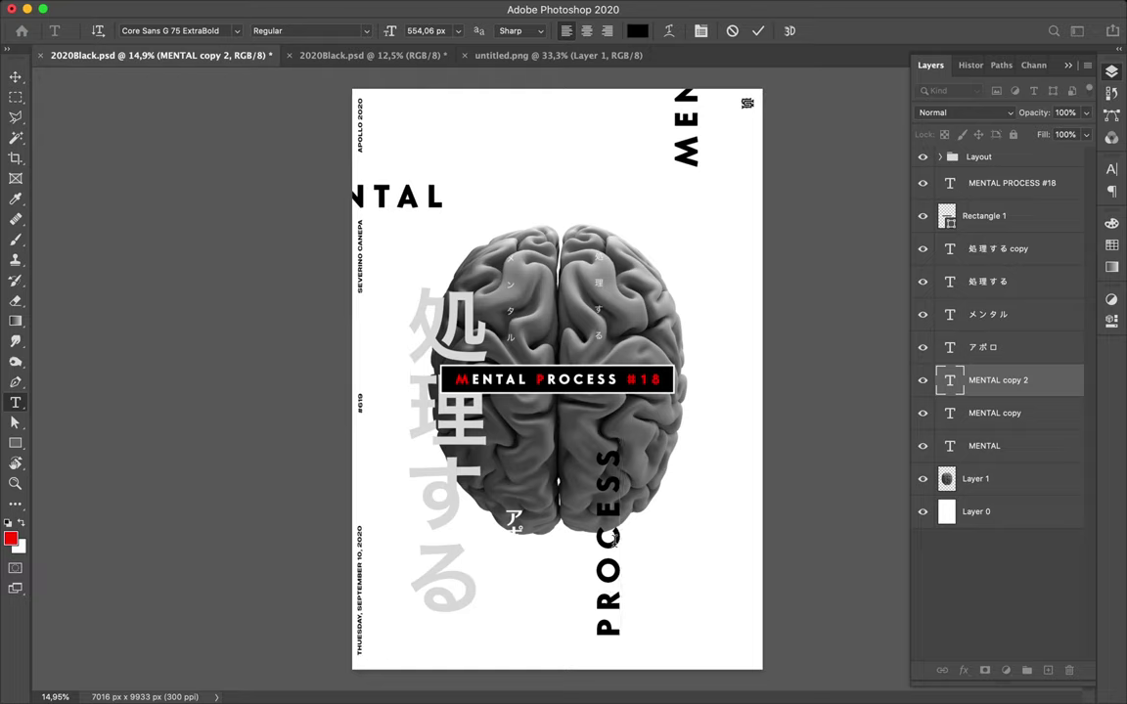
{"action": "key", "text": "ctrl+Return"}
{"action": "key", "text": "v"}
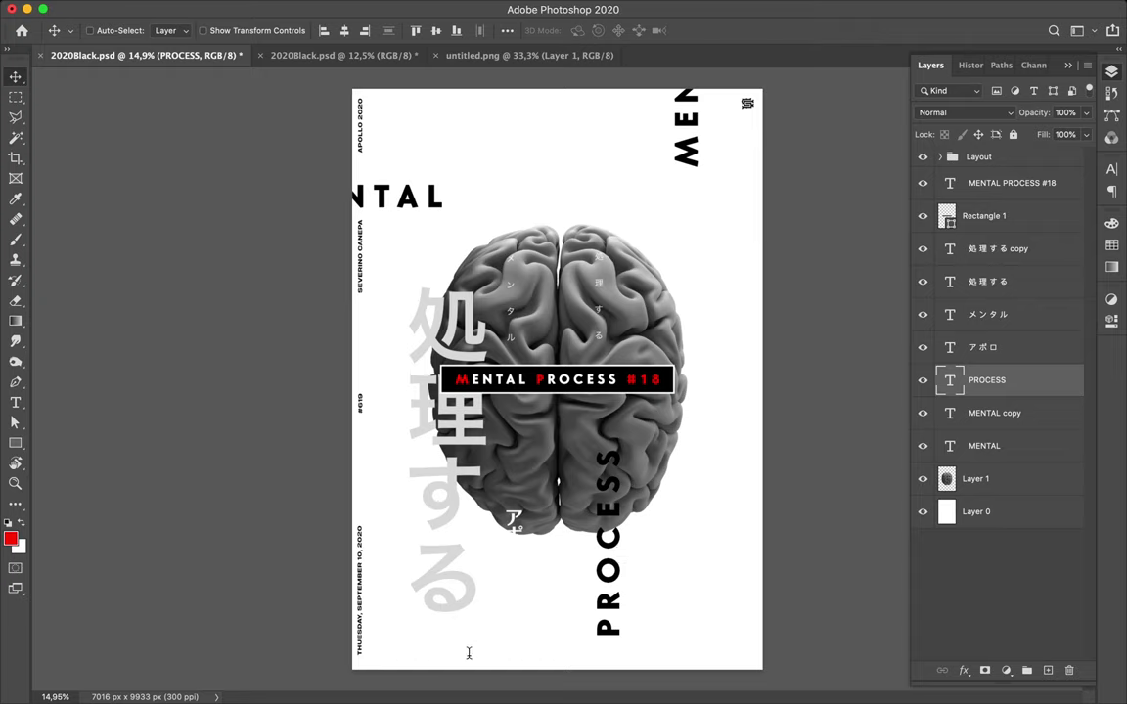
Move PROCESS to bleed off the bottom-left corner and Alt-drag a copy to the right
{"action": "key", "text": "t"}
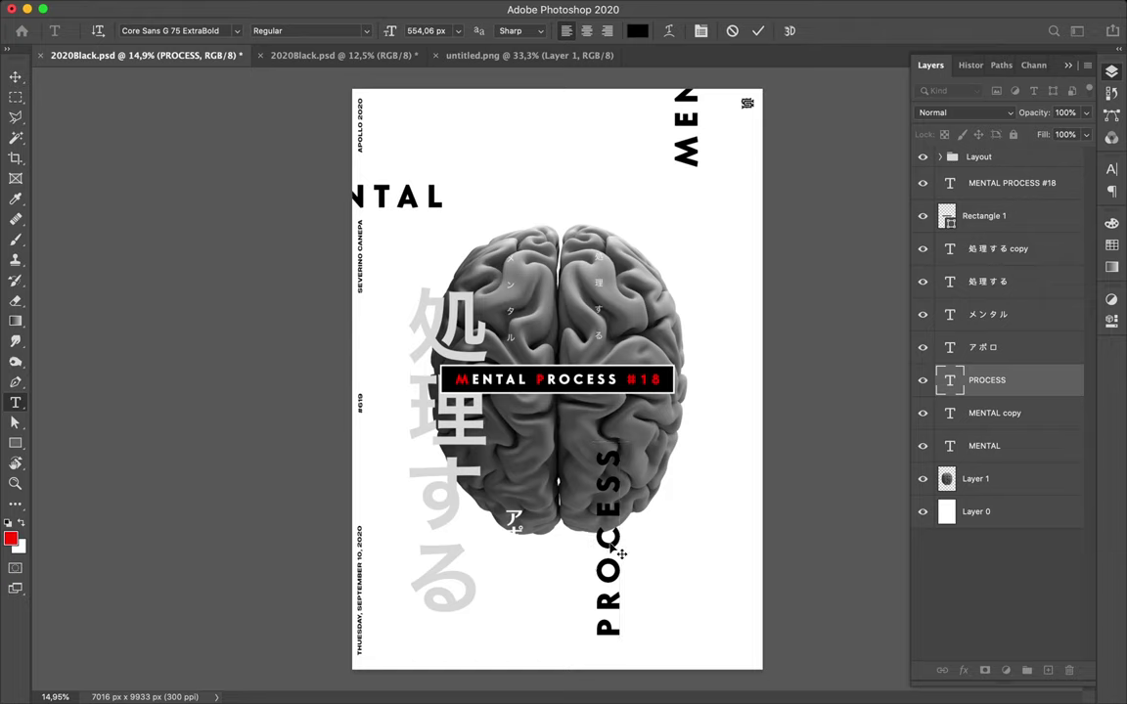
{"action": "key", "text": "Escape"}
{"action": "key", "text": "v"}
{"action": "left_click_drag", "start_coordinate": [533, 614], "coordinate": [492, 631]}
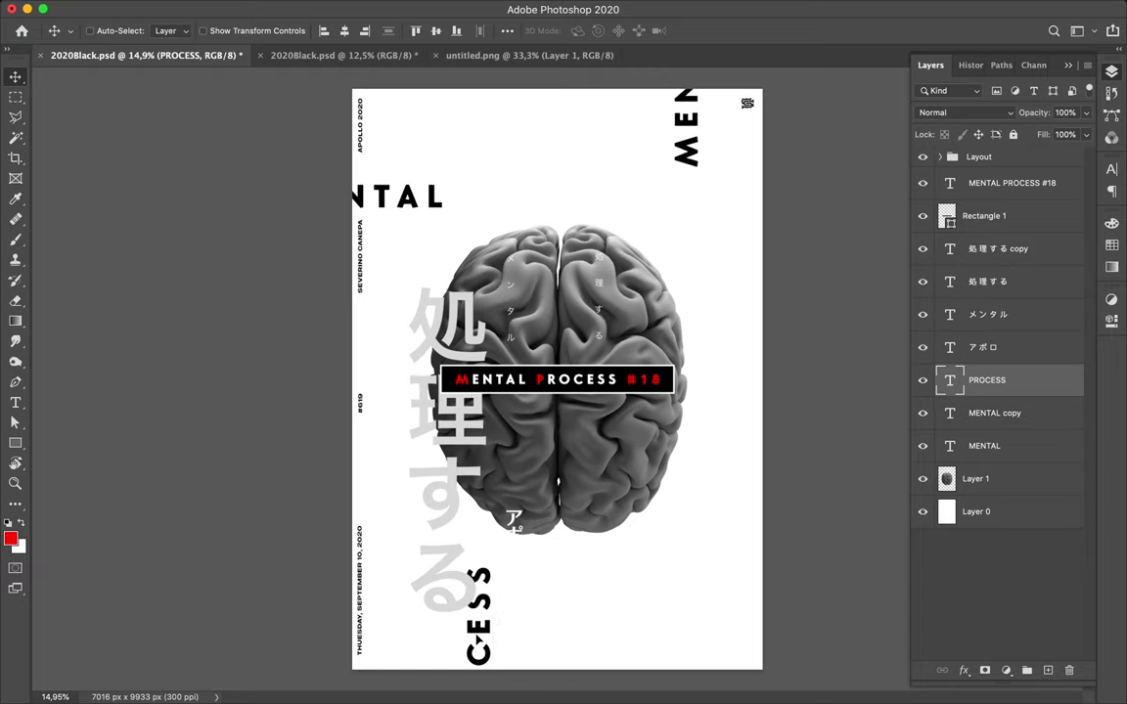
{"action": "left_click_drag", "start_coordinate": [492, 631], "coordinate": [471, 614]}
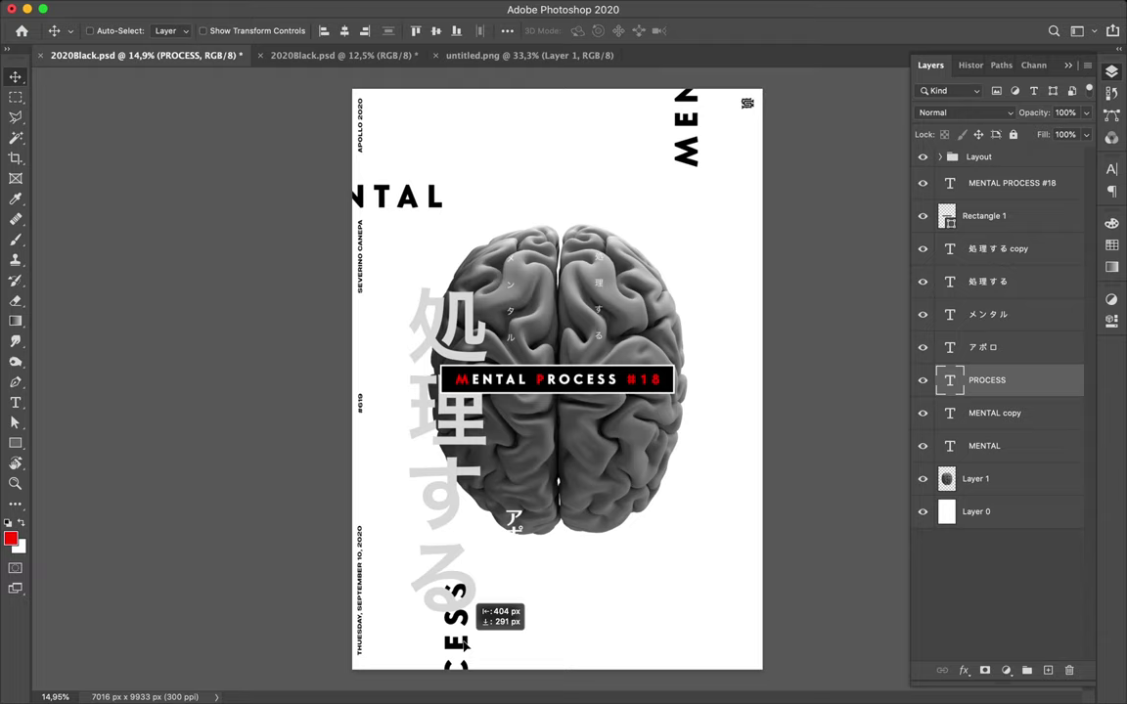
{"action": "left_click_drag", "start_coordinate": [475, 645], "coordinate": [626, 562]}
Rotate the PROCESS copy to horizontal and slide it off the right edge below the brain
{"action": "key", "text": "ctrl+t"}
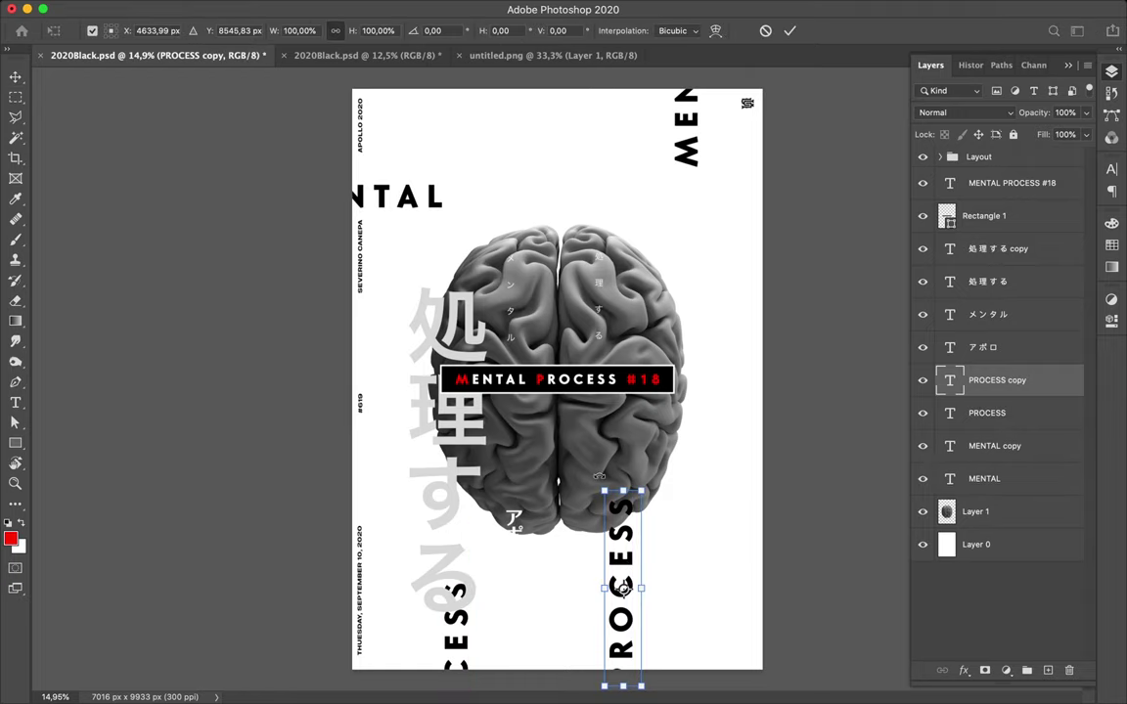
{"action": "mouse_move", "coordinate": [655, 494]}
{"action": "left_mouse_down"}
{"action": "mouse_move", "coordinate": [711, 532]}
{"action": "mouse_move", "coordinate": [723, 584]}
{"action": "mouse_move", "coordinate": [721, 575]}
{"action": "left_mouse_up"}
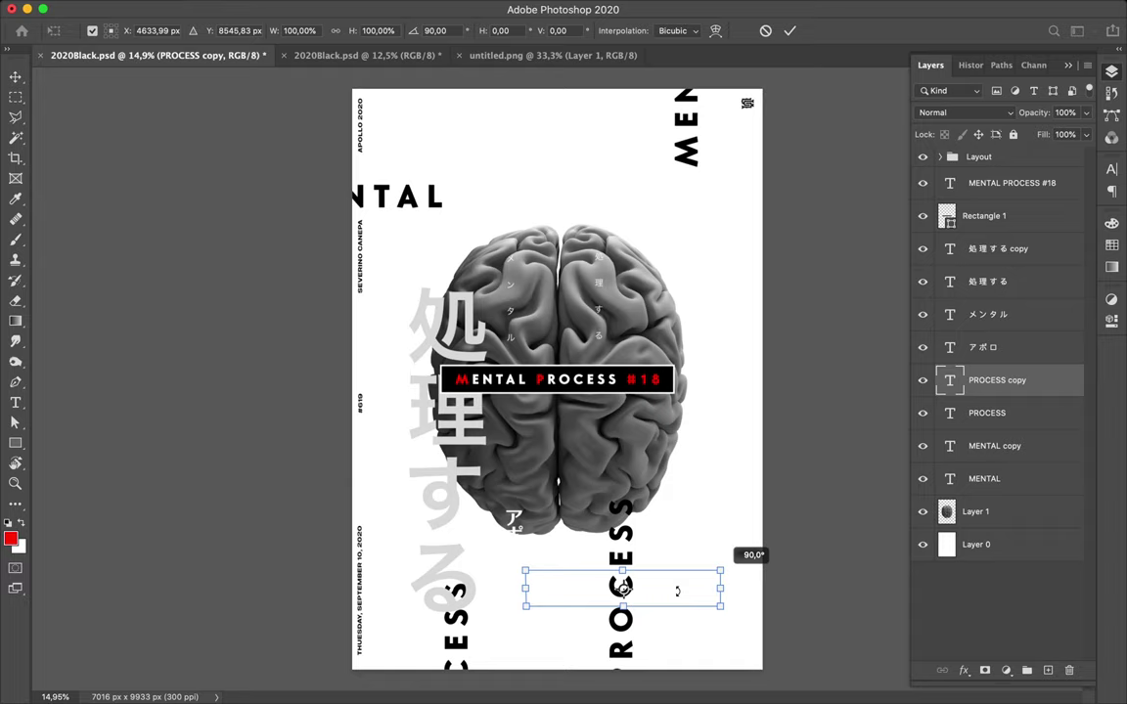
{"action": "key", "text": "shift"}
{"action": "left_click_drag", "start_coordinate": [656, 590], "coordinate": [657, 589]}
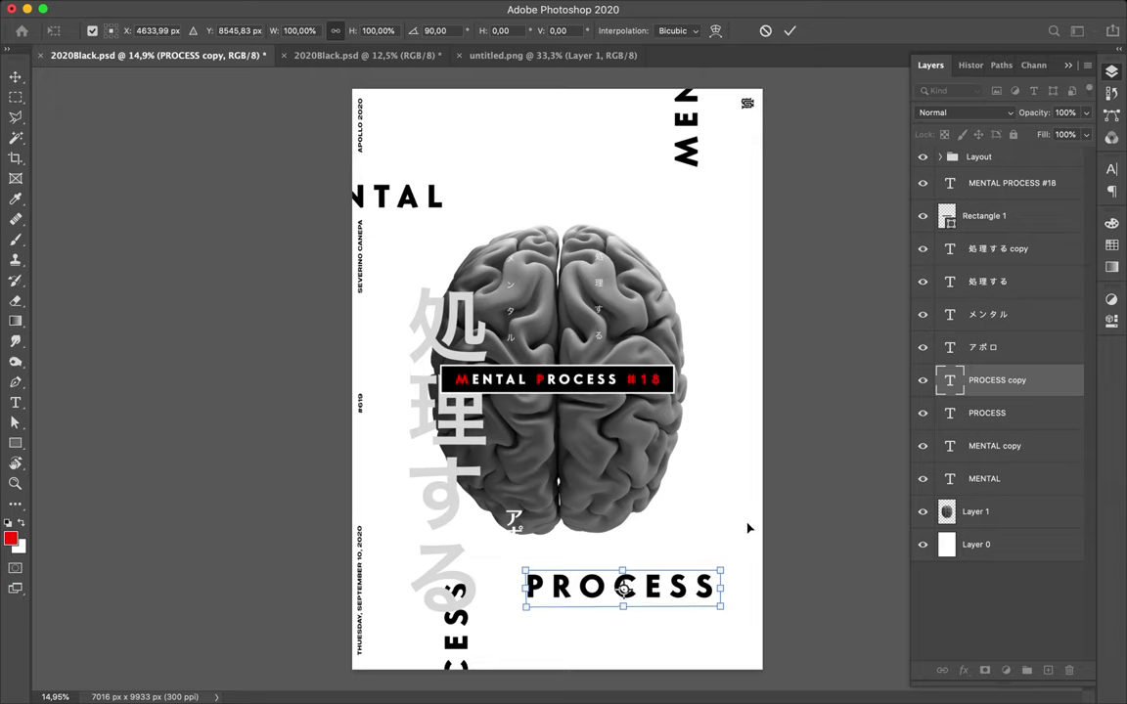
{"action": "key", "text": "Down"}
{"action": "key", "text": "Down"}
{"action": "key", "text": "Down"}
{"action": "mouse_move", "coordinate": [666, 599]}
{"action": "left_mouse_down"}
{"action": "mouse_move", "coordinate": [768, 555]}
{"action": "mouse_move", "coordinate": [758, 551]}
{"action": "left_mouse_up"}
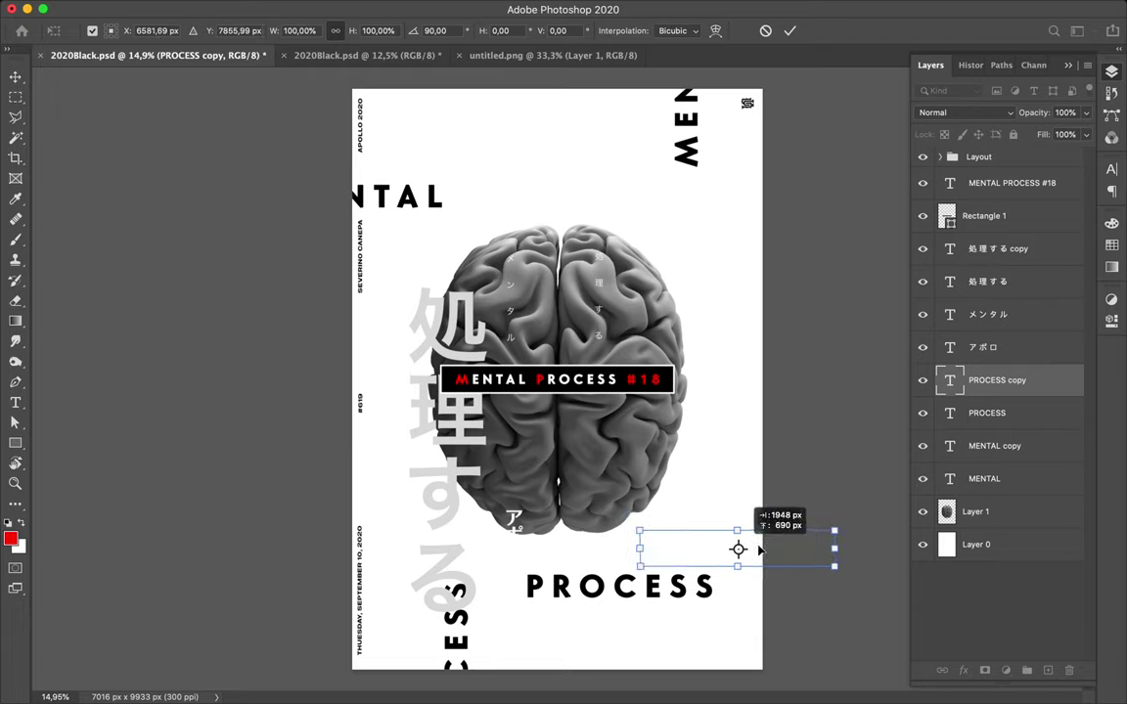
{"action": "left_click_drag", "start_coordinate": [758, 550], "coordinate": [760, 550]}
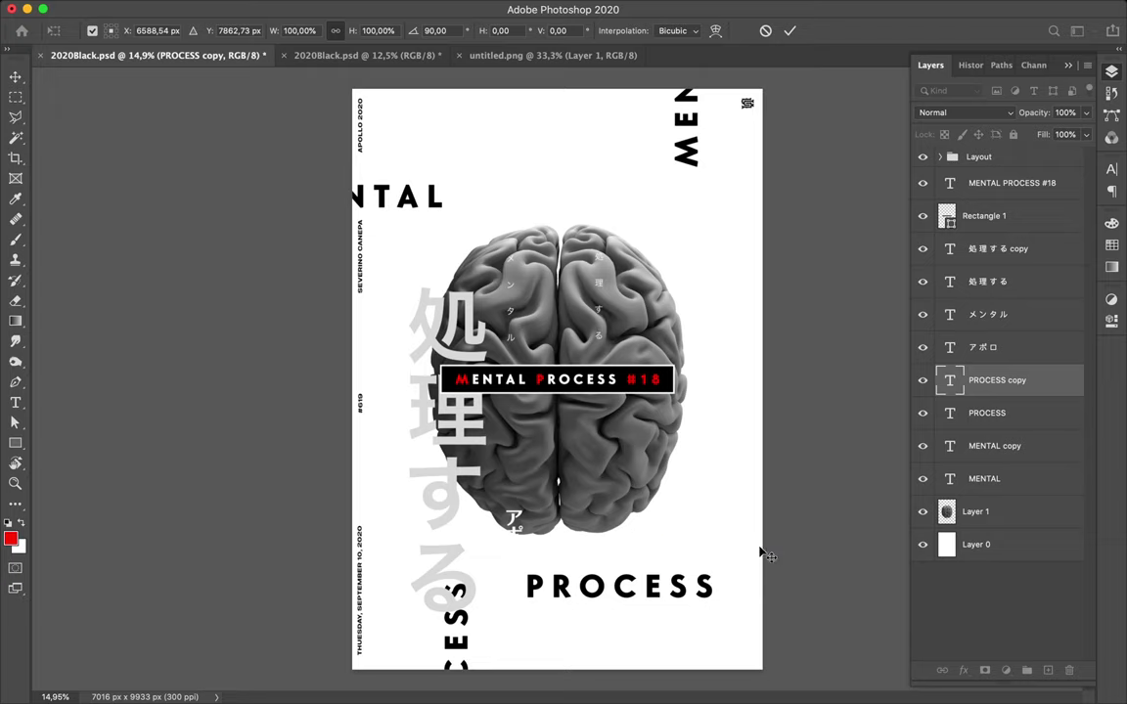
{"action": "left_click_drag", "start_coordinate": [722, 555], "coordinate": [737, 558]}
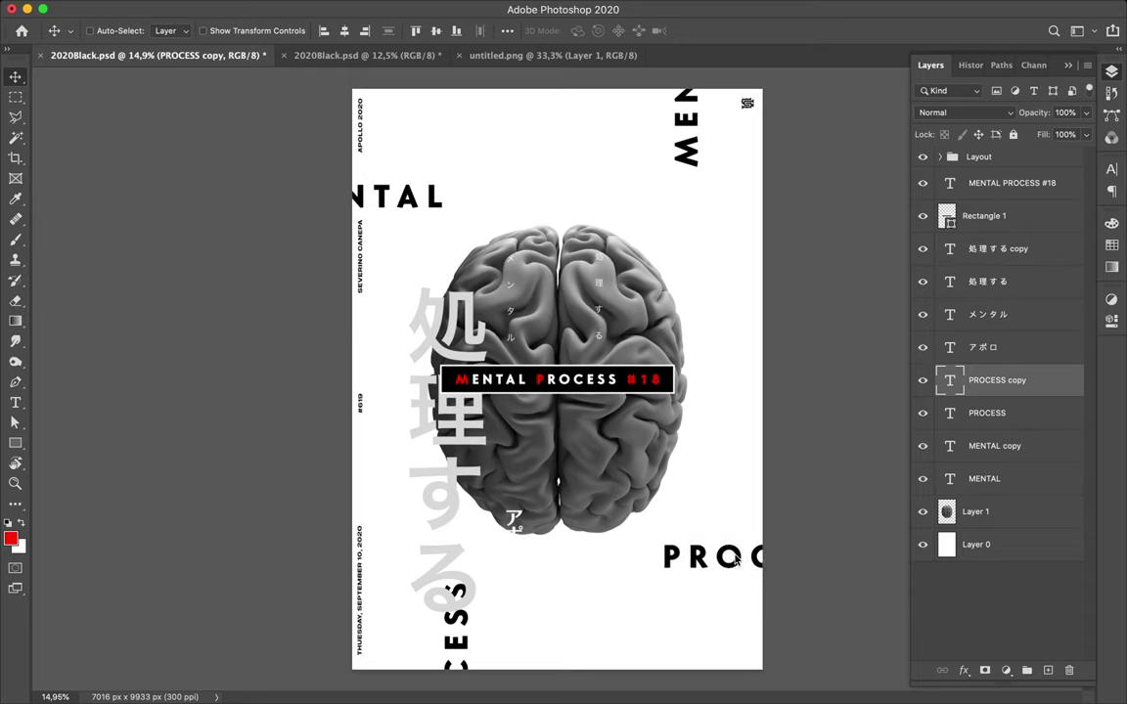
{"action": "left_click_drag", "start_coordinate": [735, 560], "coordinate": [729, 559]}
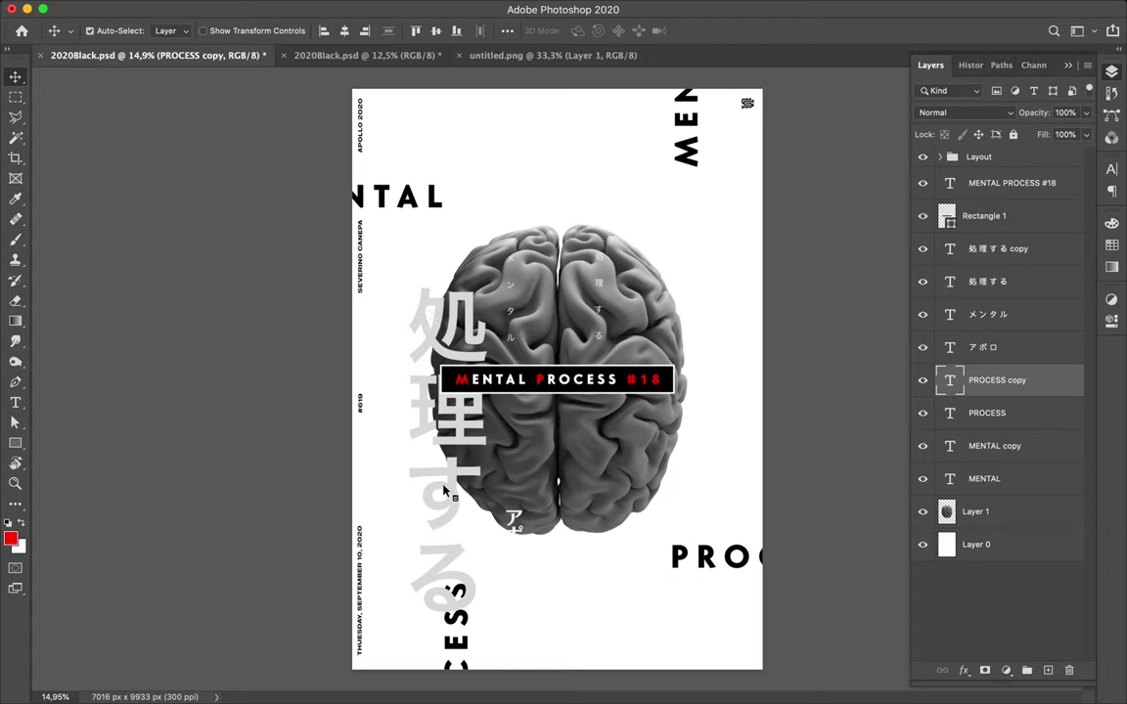
Shift the large grey kanji left and move the vertical MEN label left of centre
{"action": "left_click_drag", "start_coordinate": [445, 491], "coordinate": [414, 479]}
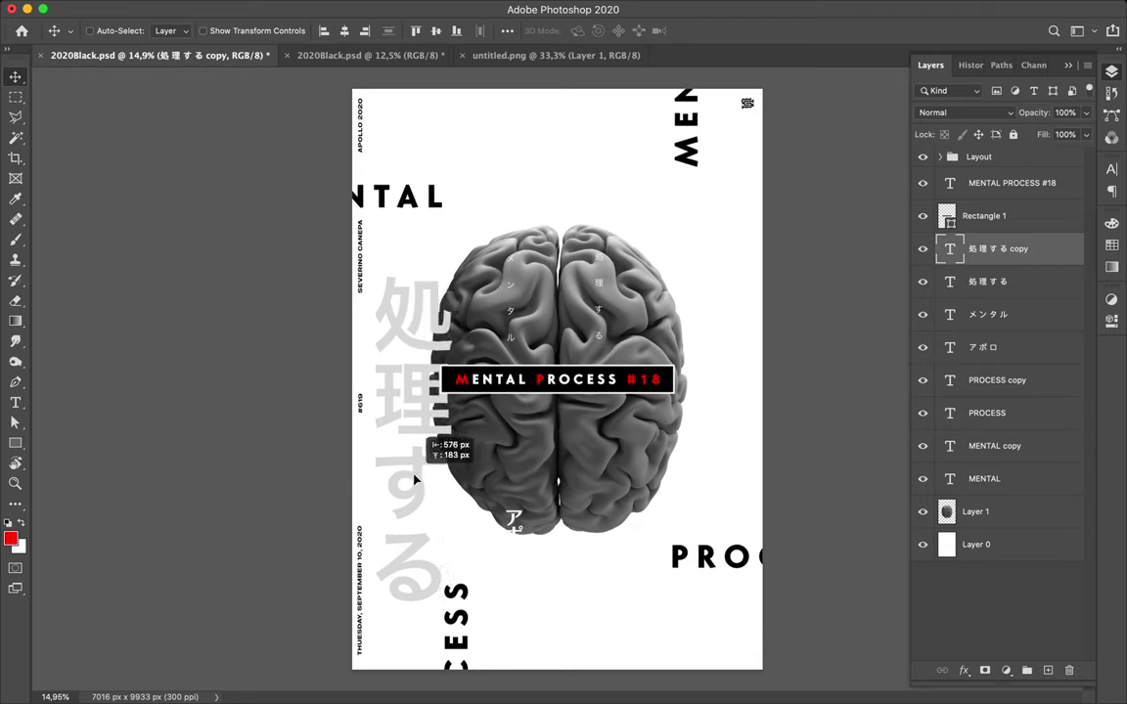
{"action": "key", "text": "ctrl"}
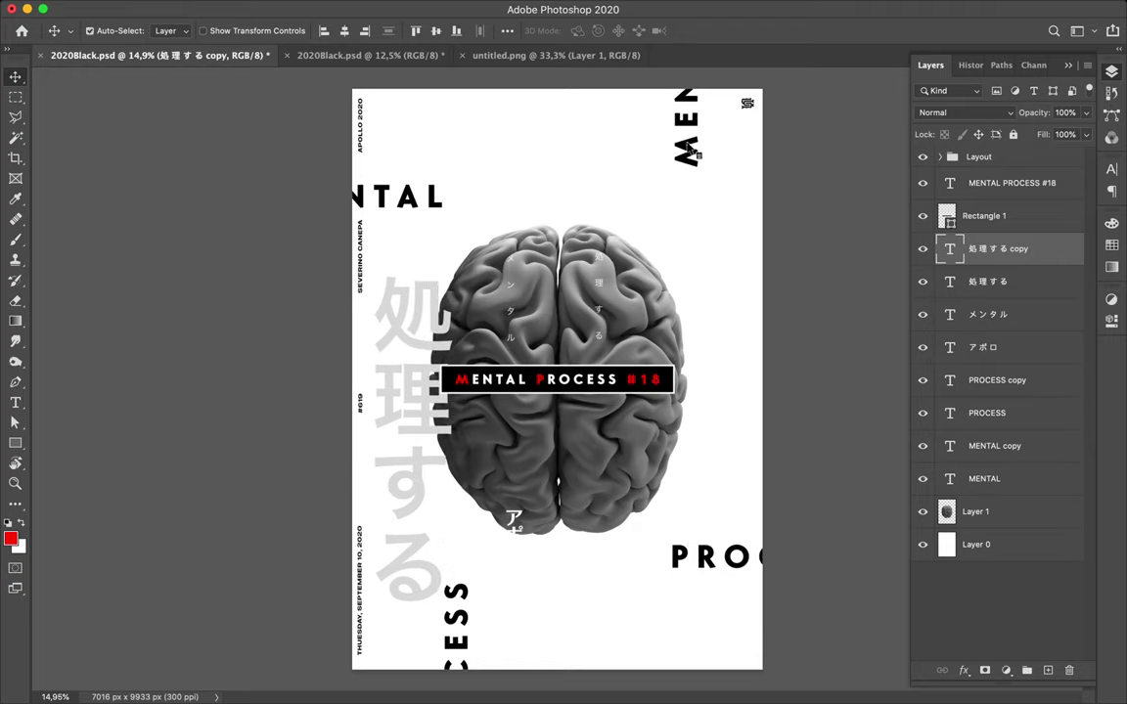
{"action": "mouse_move", "coordinate": [690, 148]}
{"action": "left_mouse_down"}
{"action": "mouse_move", "coordinate": [408, 165]}
{"action": "mouse_move", "coordinate": [513, 167]}
{"action": "mouse_move", "coordinate": [494, 148]}
{"action": "left_mouse_up"}
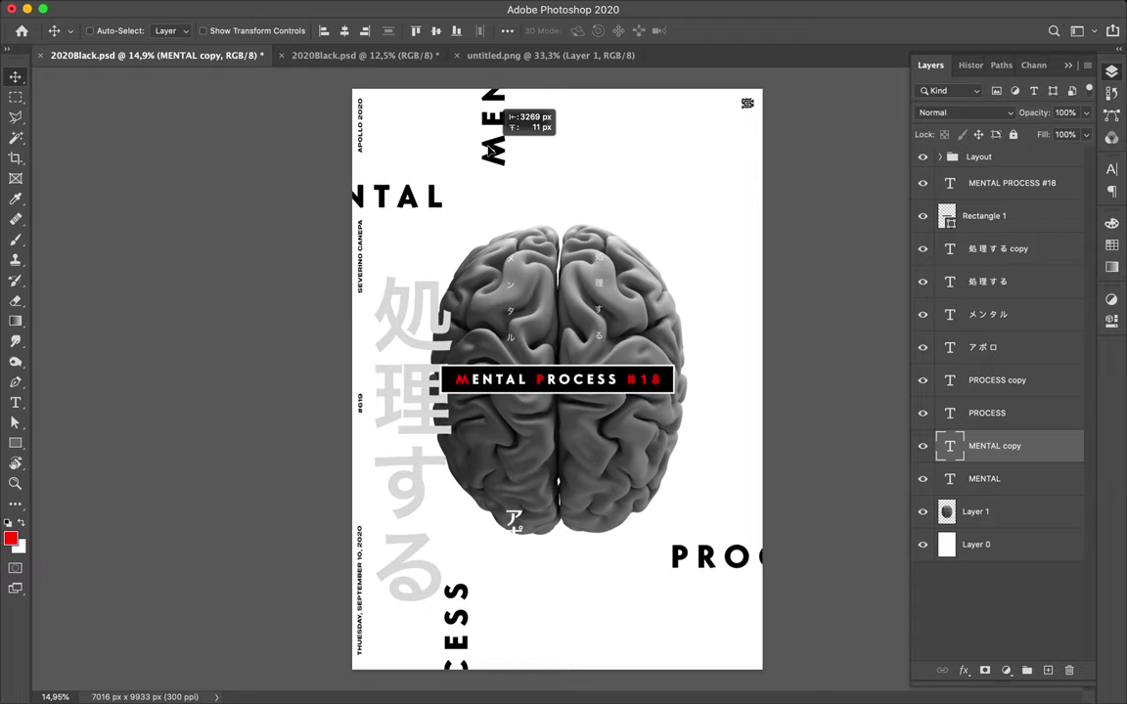
{"action": "left_click_drag", "start_coordinate": [489, 147], "coordinate": [487, 149]}
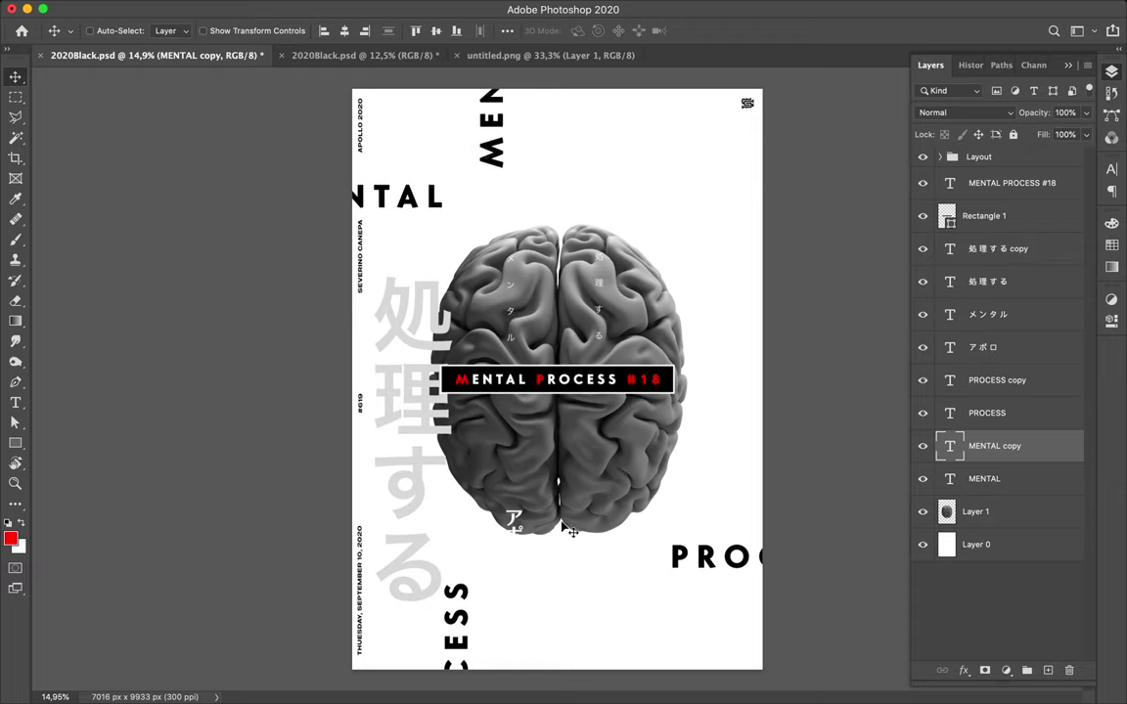
Move the vertical CESS label right along the bottom edge
{"action": "left_click", "coordinate": [477, 624], "text": "super"}
{"action": "left_click_drag", "start_coordinate": [476, 624], "coordinate": [661, 622]}
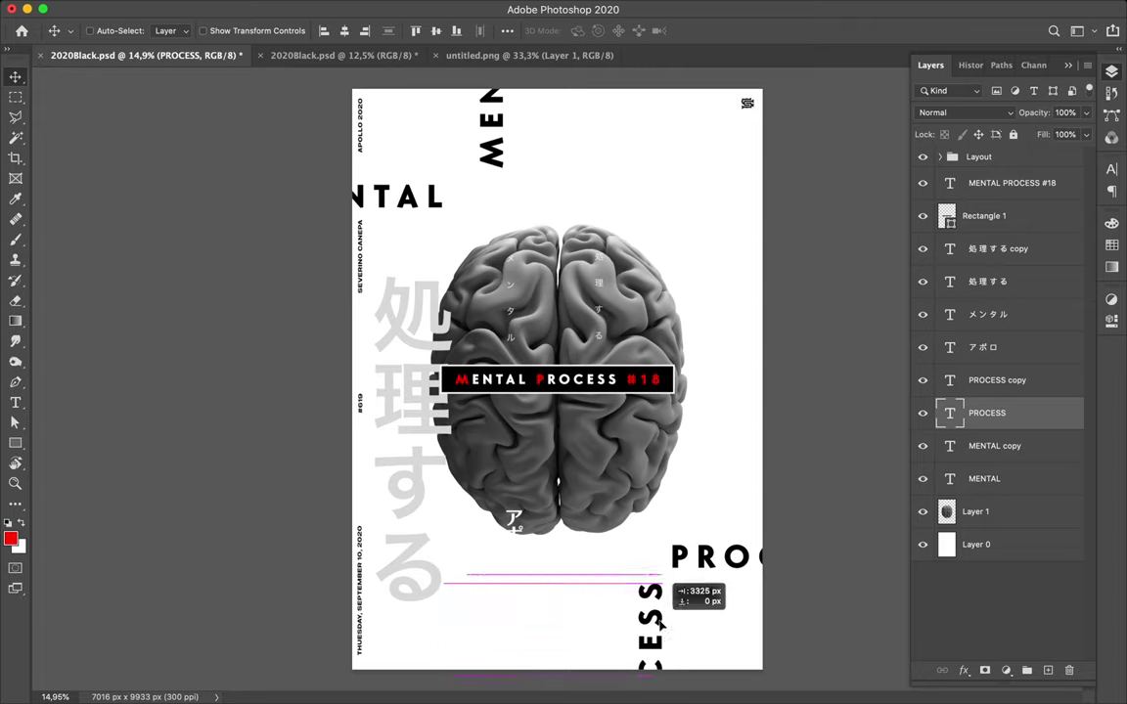
{"action": "left_click_drag", "start_coordinate": [661, 622], "coordinate": [662, 623]}
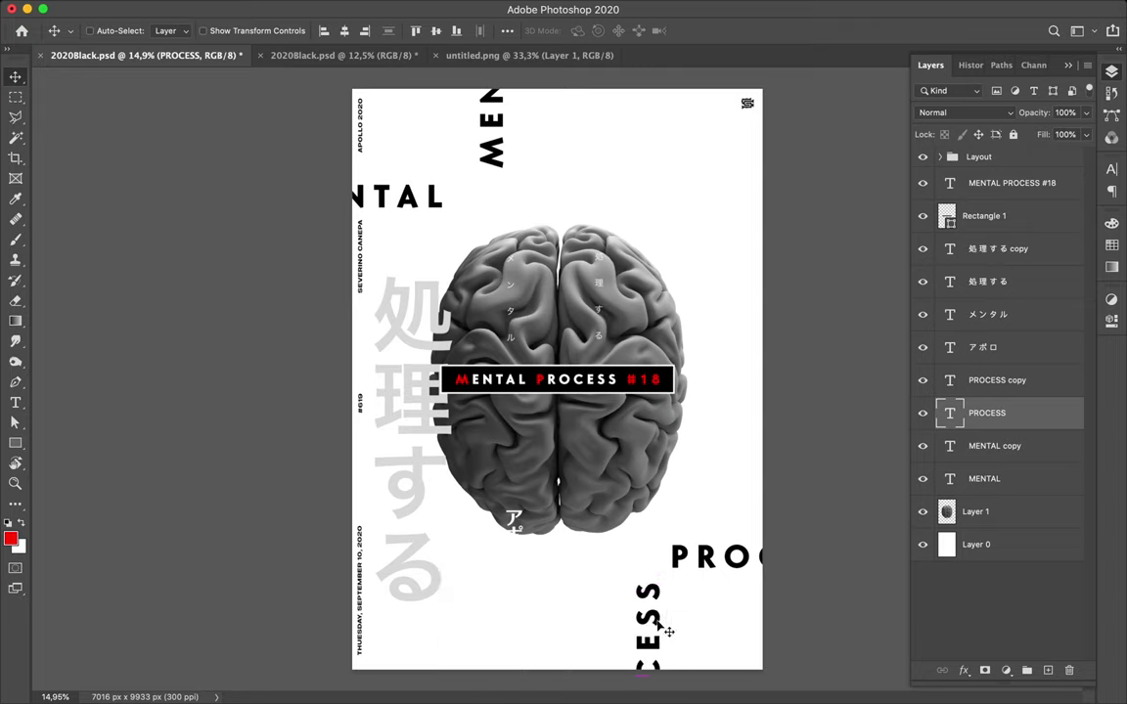
{"action": "left_click", "coordinate": [392, 370], "text": "super"}
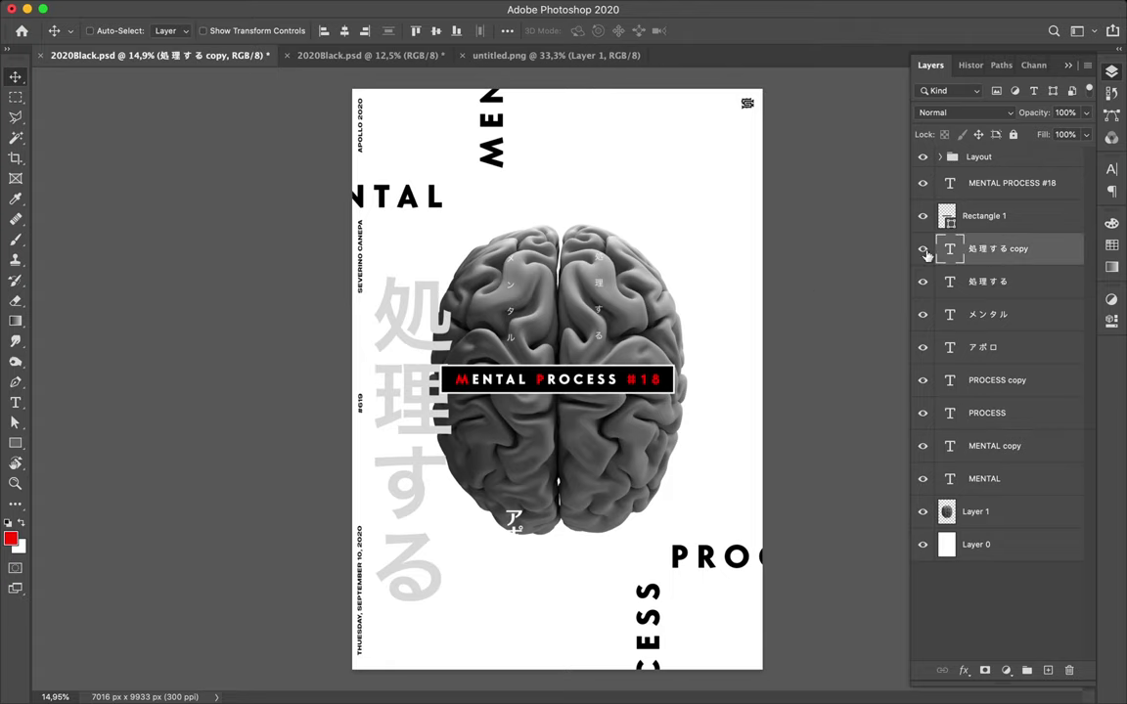
{"action": "left_click", "coordinate": [1013, 522]}
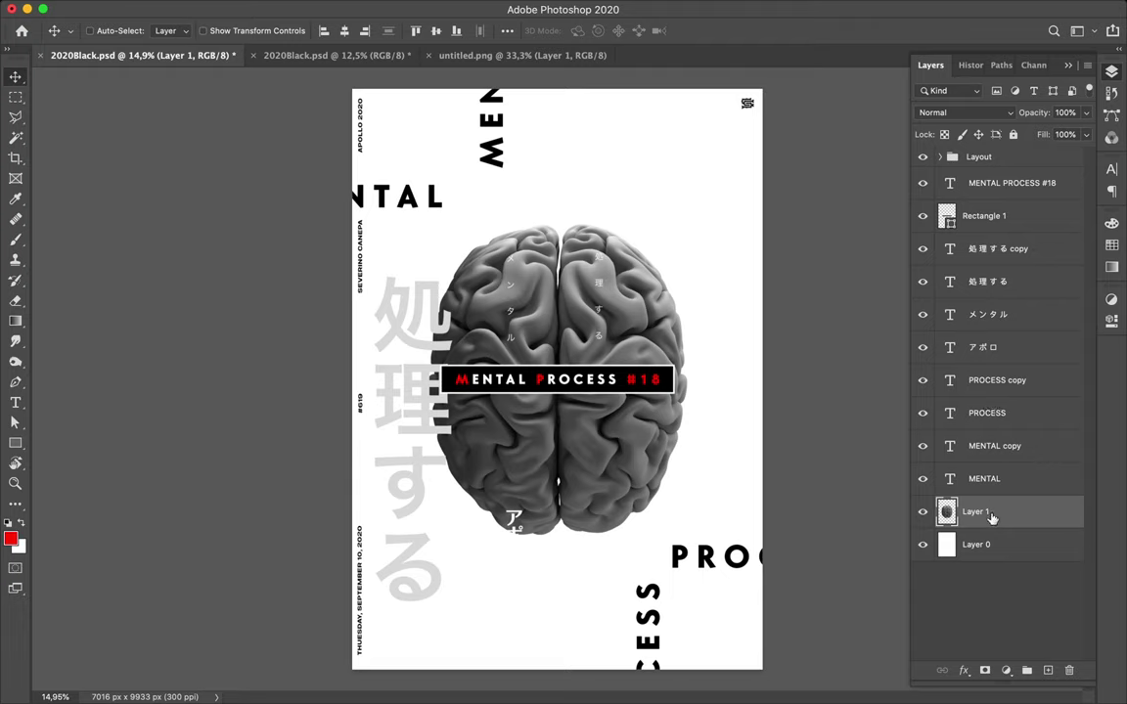
Reorder layers: Layer 1 (brain) above the text, Rectangle 1 title bar above it
{"action": "left_click_drag", "start_coordinate": [993, 516], "coordinate": [1002, 207]}
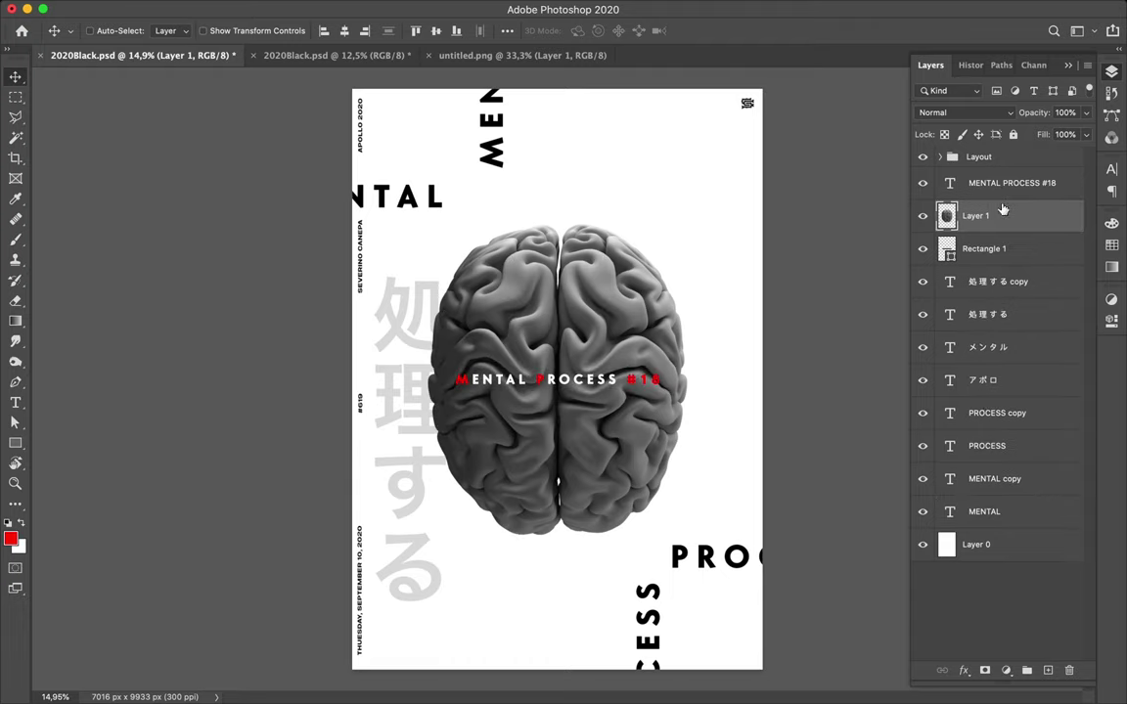
{"action": "left_click_drag", "start_coordinate": [998, 251], "coordinate": [984, 214]}
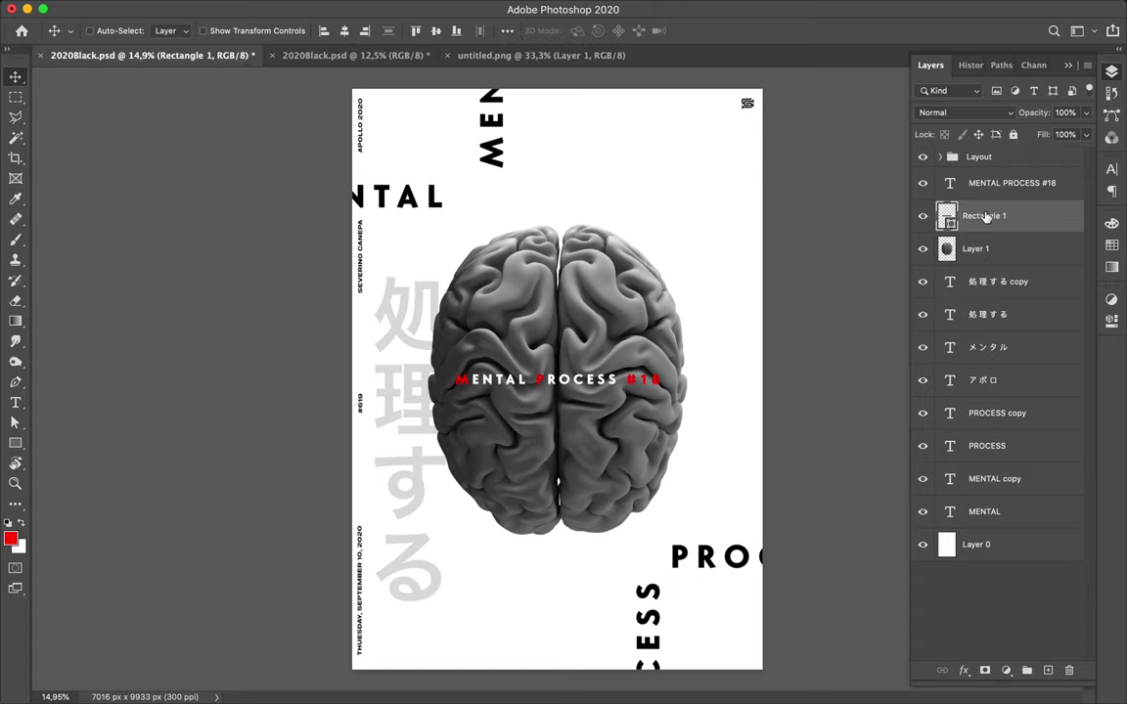
{"action": "left_click", "coordinate": [988, 284]}
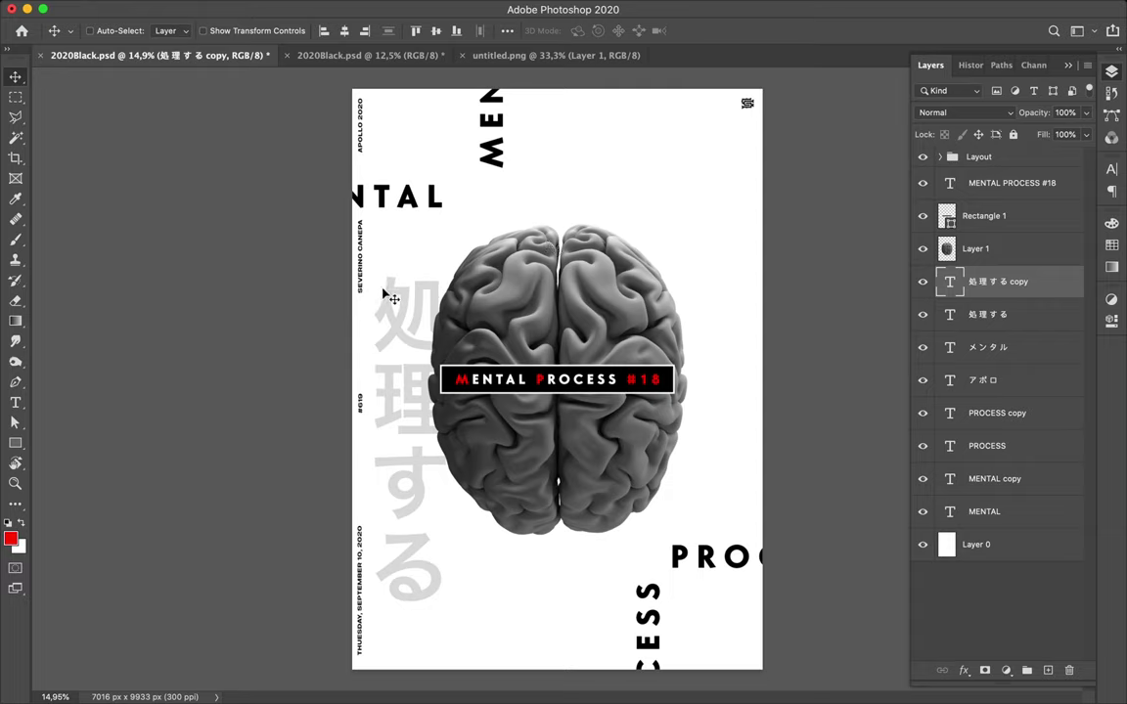
Draw a wide black rectangle band across the poster's middle just above the background layer
{"action": "key", "text": "u"}
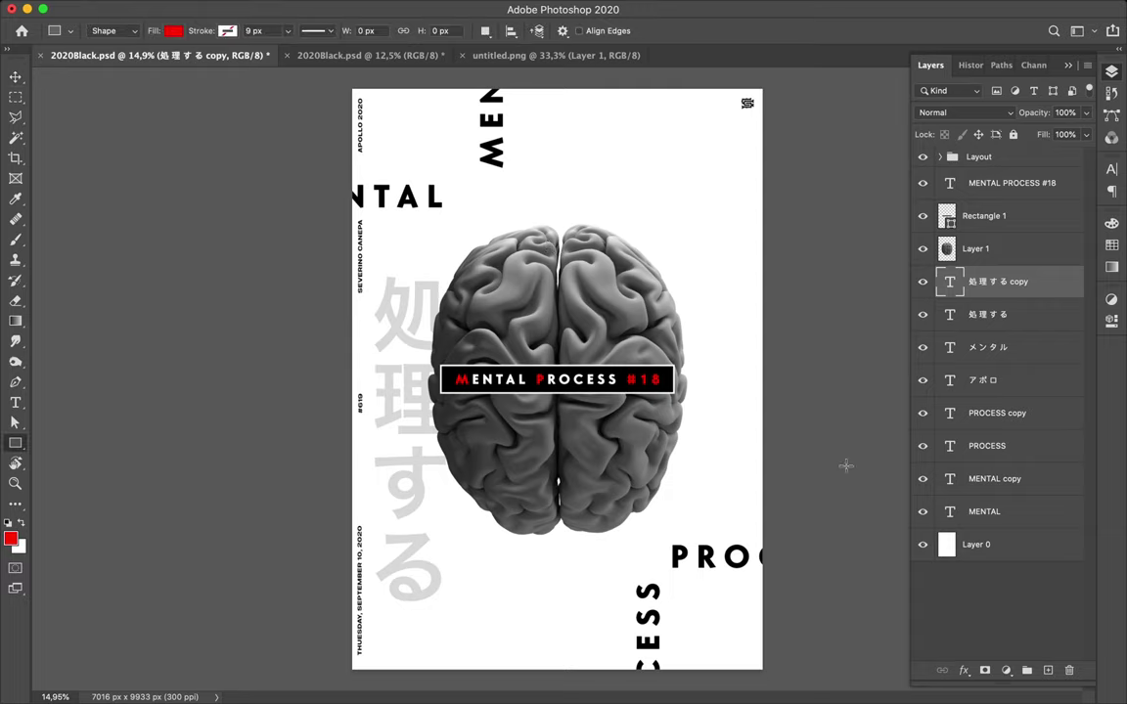
{"action": "left_click", "coordinate": [974, 548]}
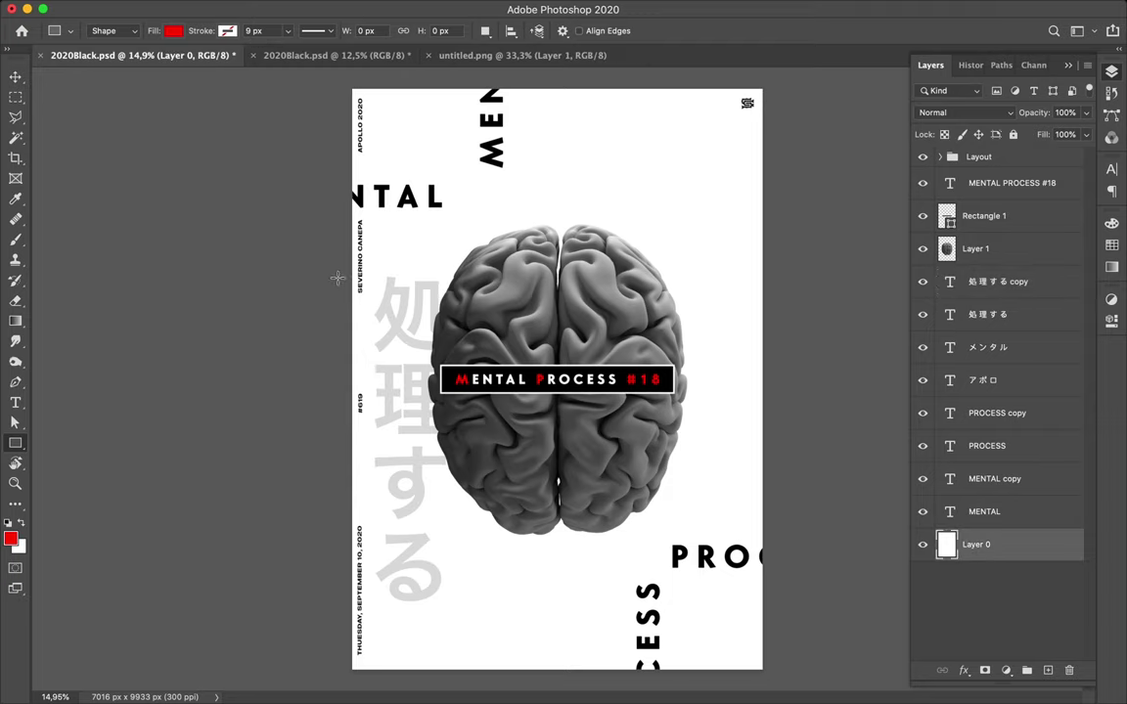
{"action": "left_click_drag", "start_coordinate": [336, 276], "coordinate": [793, 479]}
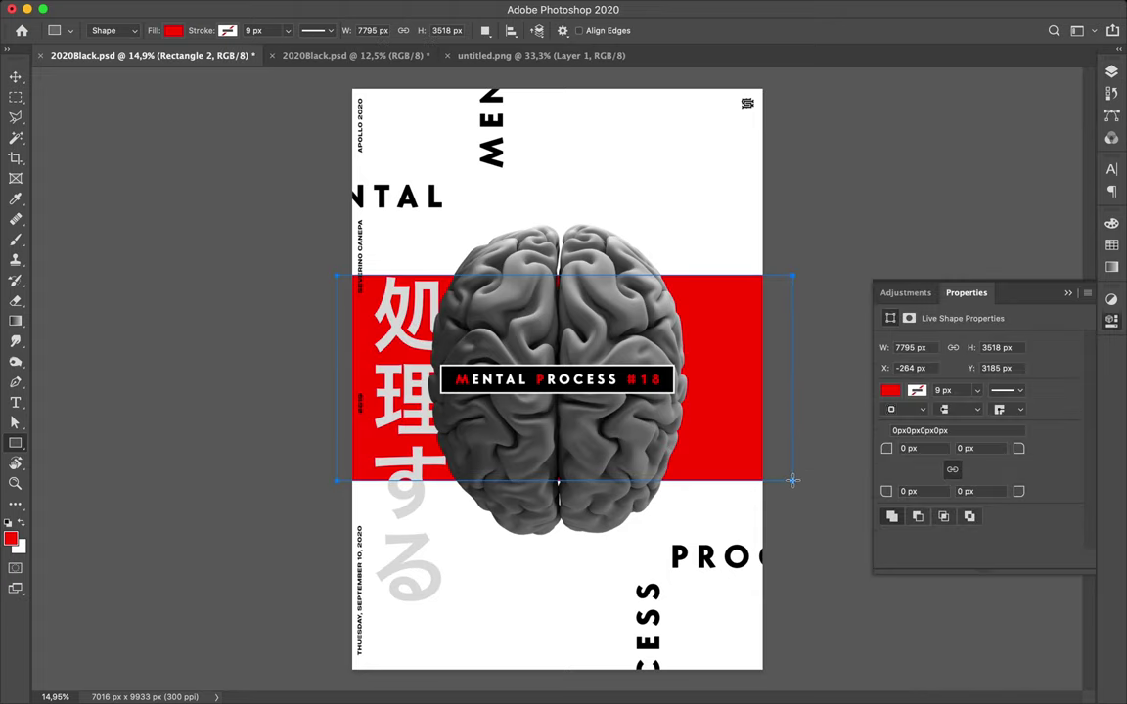
{"action": "left_click", "coordinate": [166, 31]}
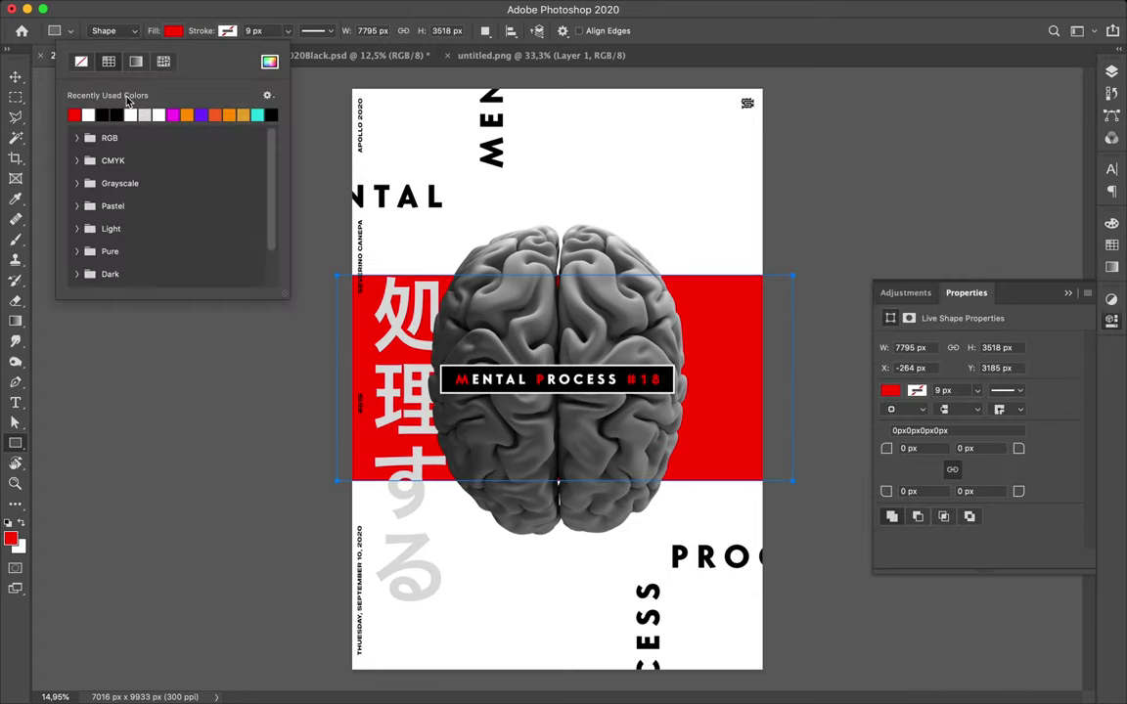
{"action": "left_click", "coordinate": [102, 115]}
{"action": "key", "text": "v"}
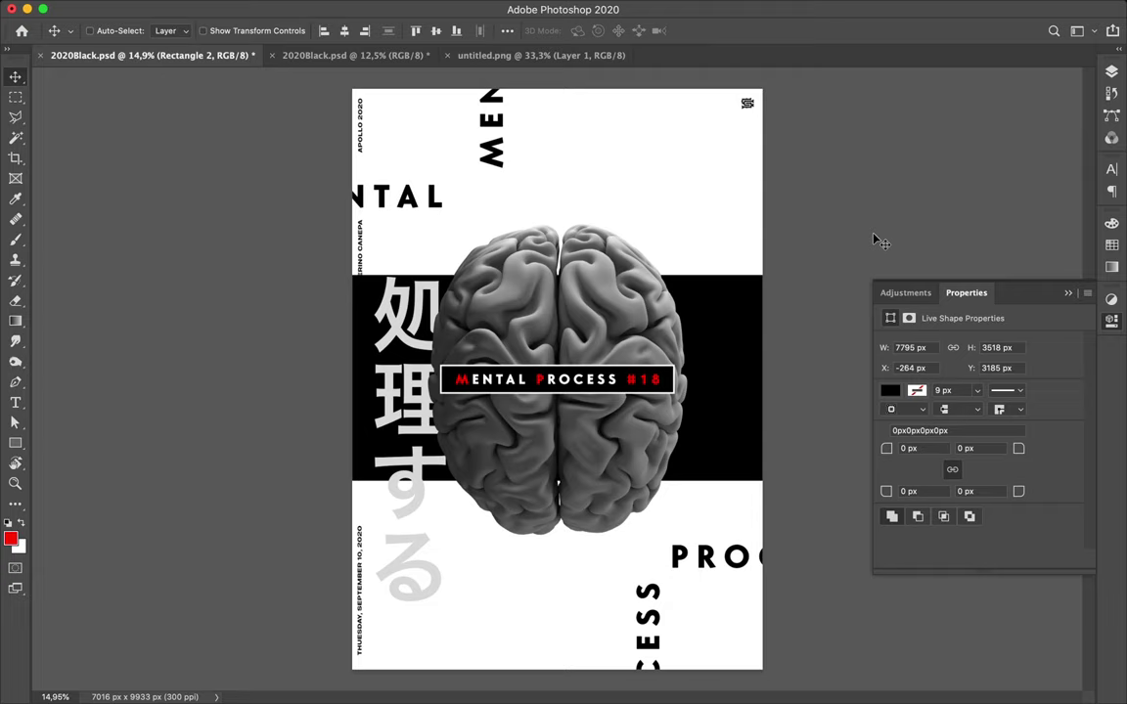
Reselect and commit the large kanji caption, then switch to the other 2020Black.psd document
{"action": "left_click", "coordinate": [1112, 71]}
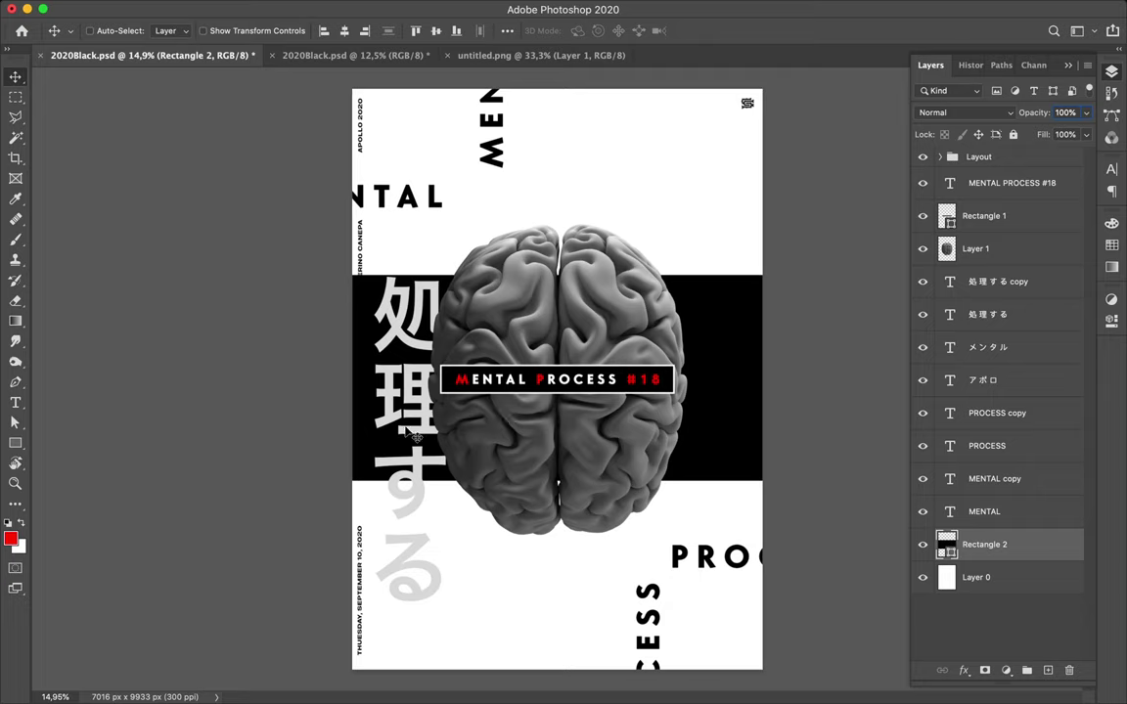
{"action": "left_click", "coordinate": [384, 391], "text": "super"}
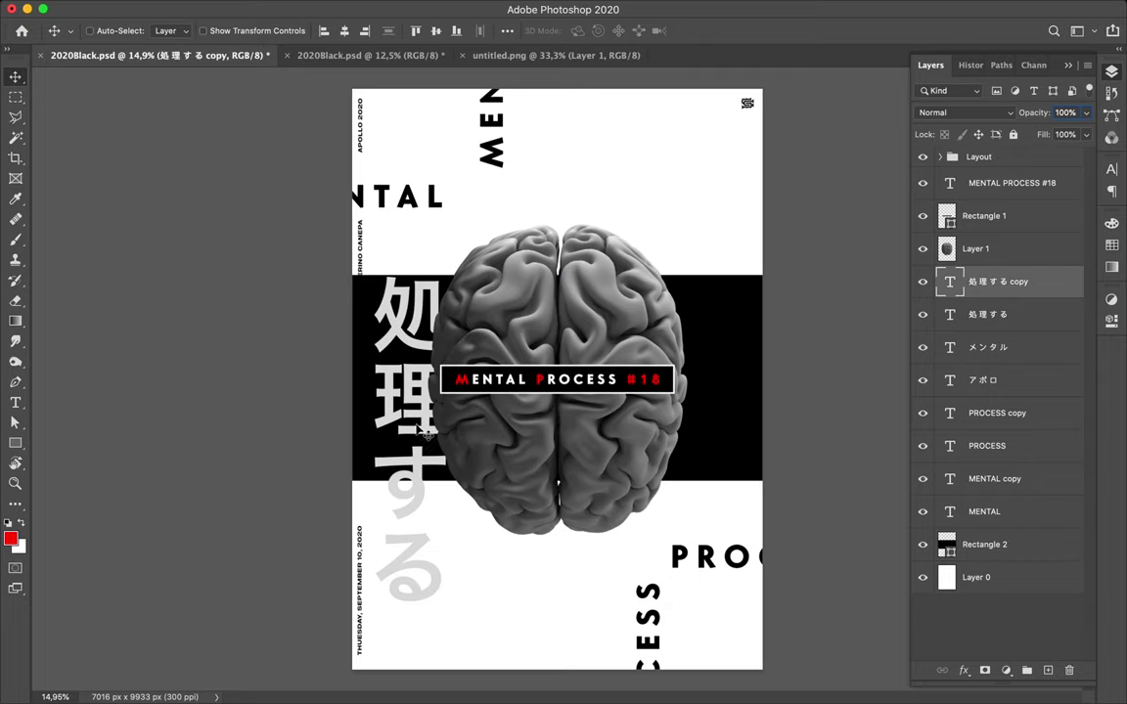
{"action": "double_click", "coordinate": [384, 392]}
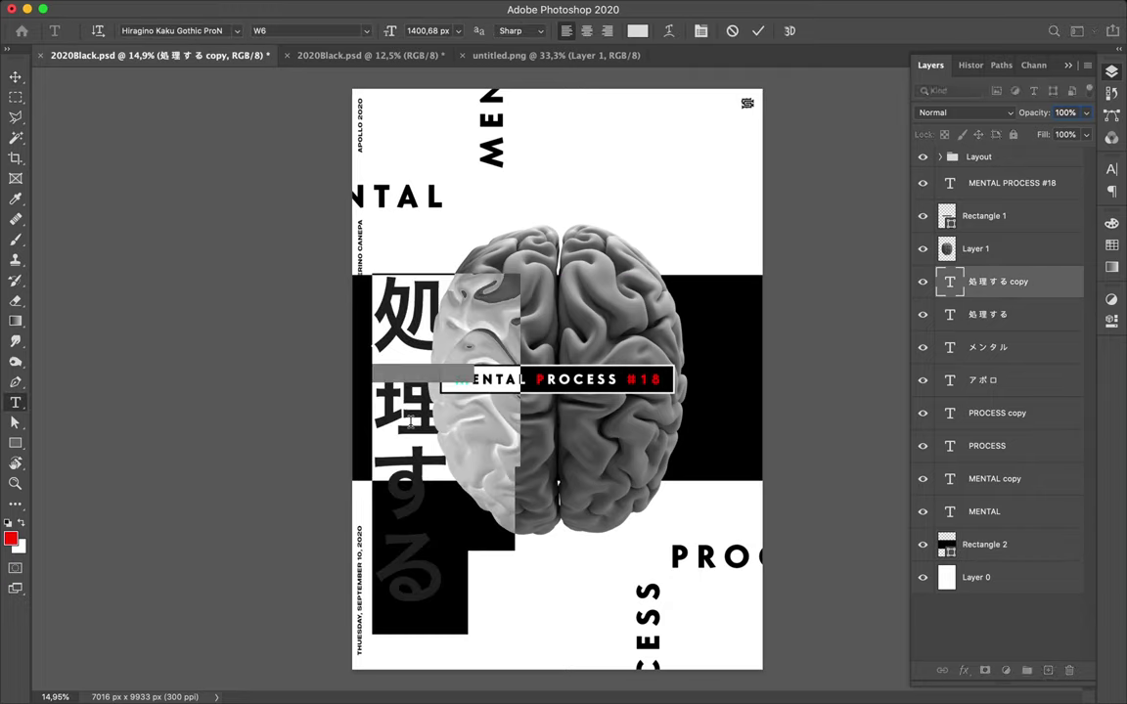
{"action": "key", "text": "Escape"}
{"action": "key", "text": "v"}
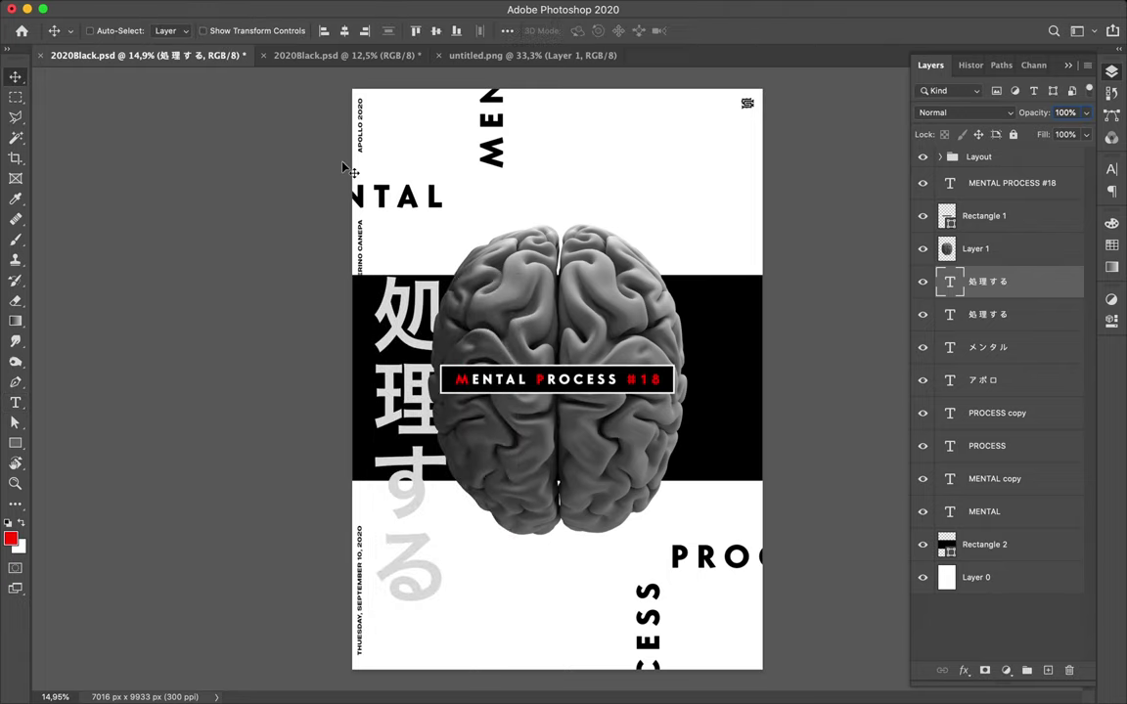
{"action": "left_click", "coordinate": [381, 56]}
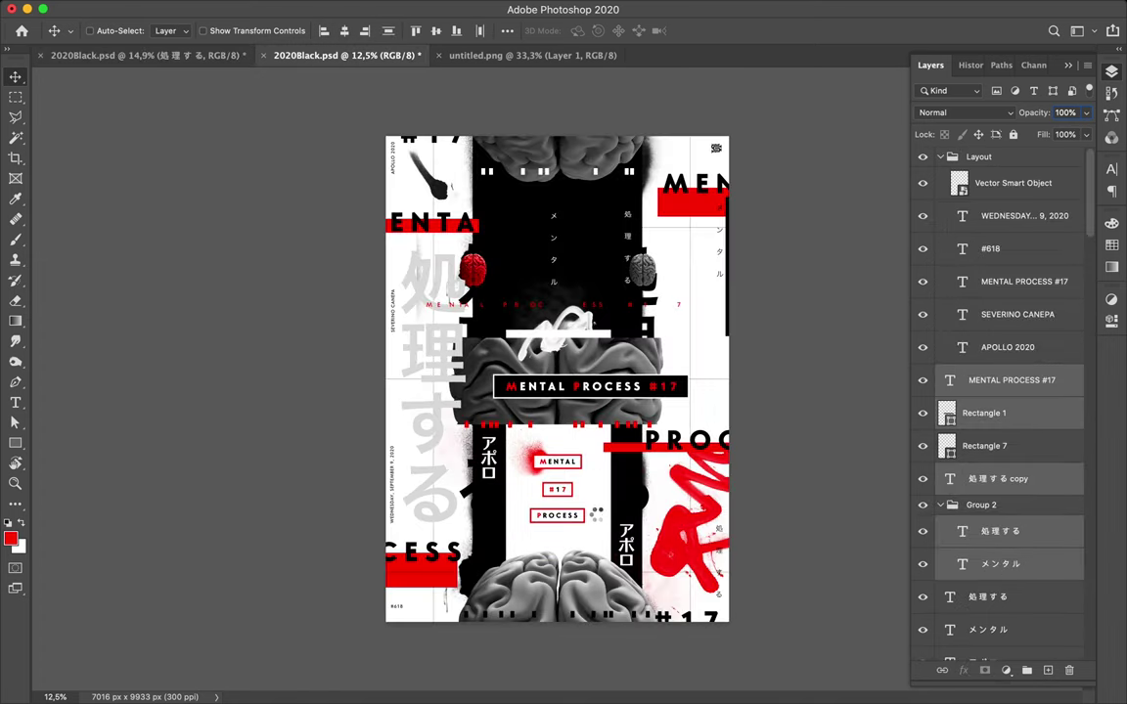
Select the red-boxed MENTAL, #17 and PROCESS label layers and drag them onto the #18 poster
{"action": "scroll", "coordinate": [584, 503], "scroll_direction": "up", "scroll_amount": 5}
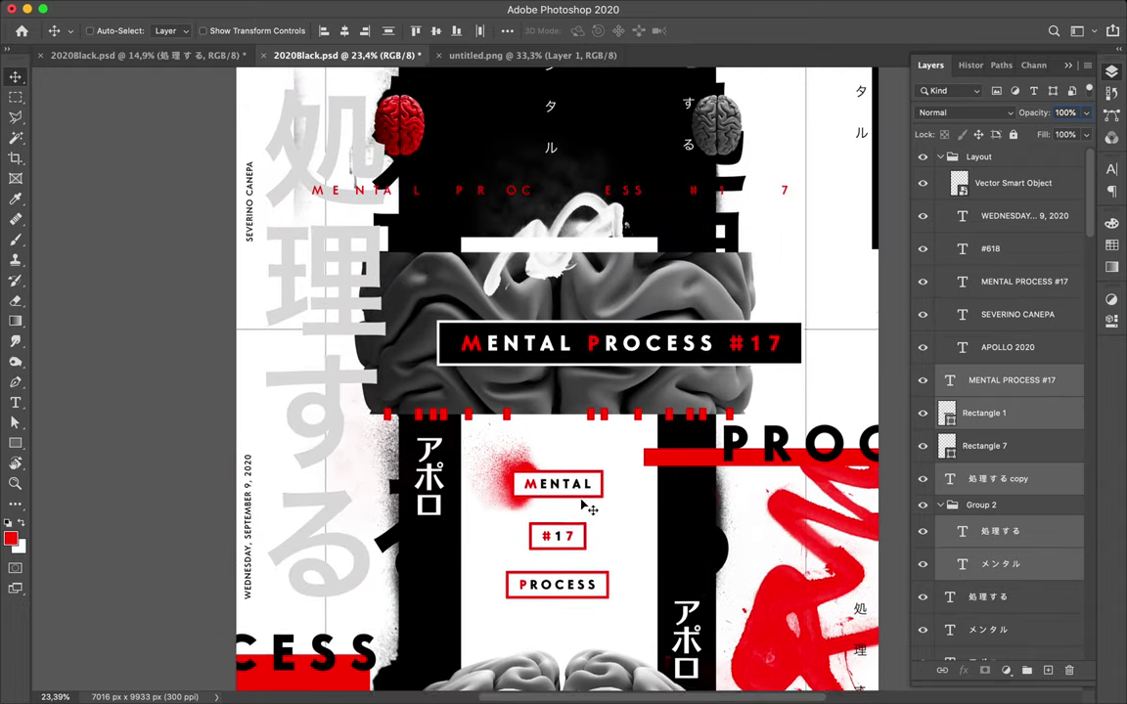
{"action": "scroll", "coordinate": [587, 506], "scroll_direction": "down", "scroll_amount": 1}
{"action": "left_click", "coordinate": [544, 467], "text": "ctrl"}
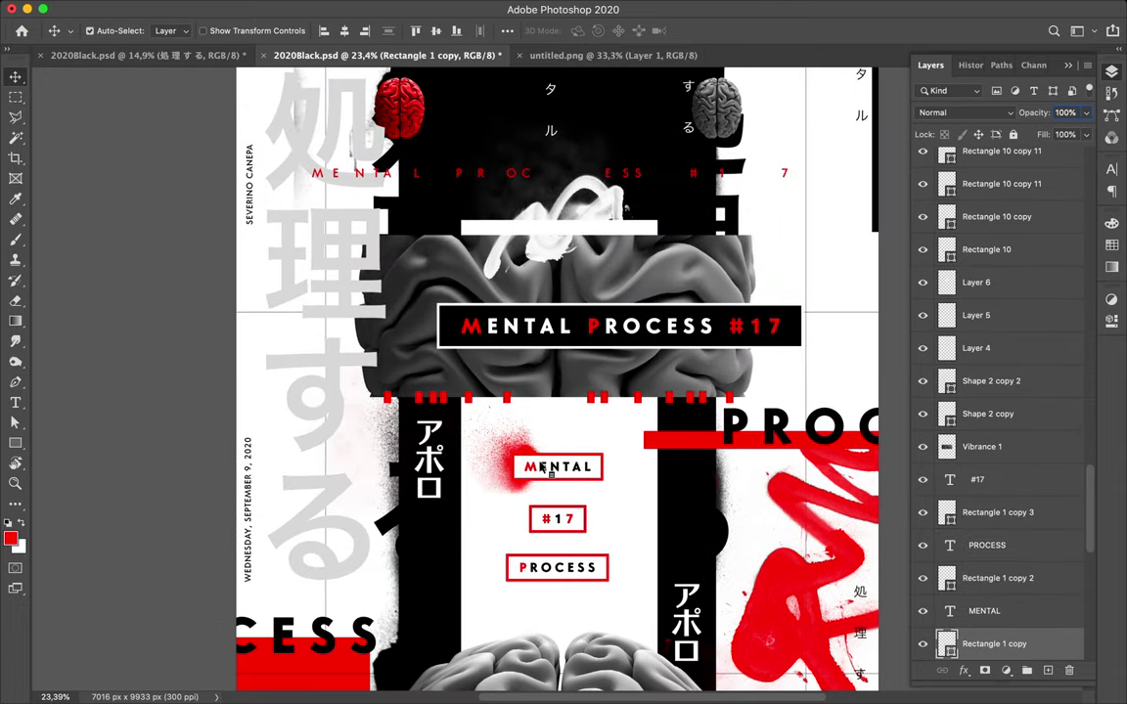
{"action": "left_click", "coordinate": [534, 520], "text": "shift"}
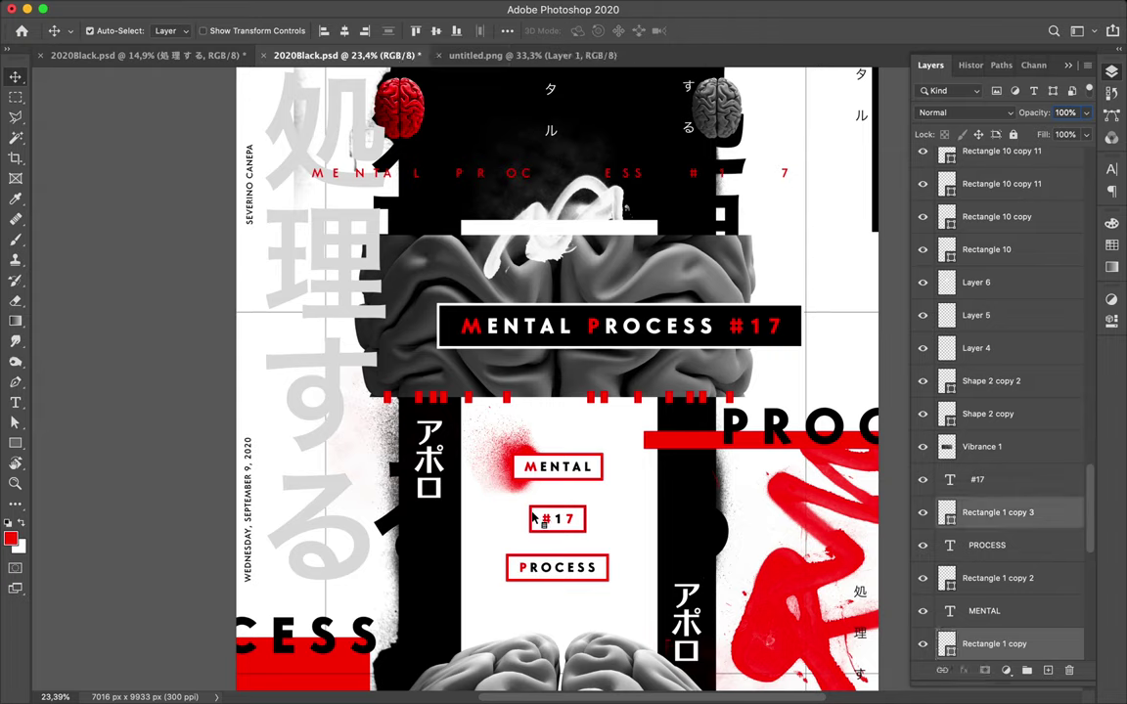
{"action": "left_click", "coordinate": [554, 519], "text": "shift"}
{"action": "left_click", "coordinate": [547, 577], "text": "shift"}
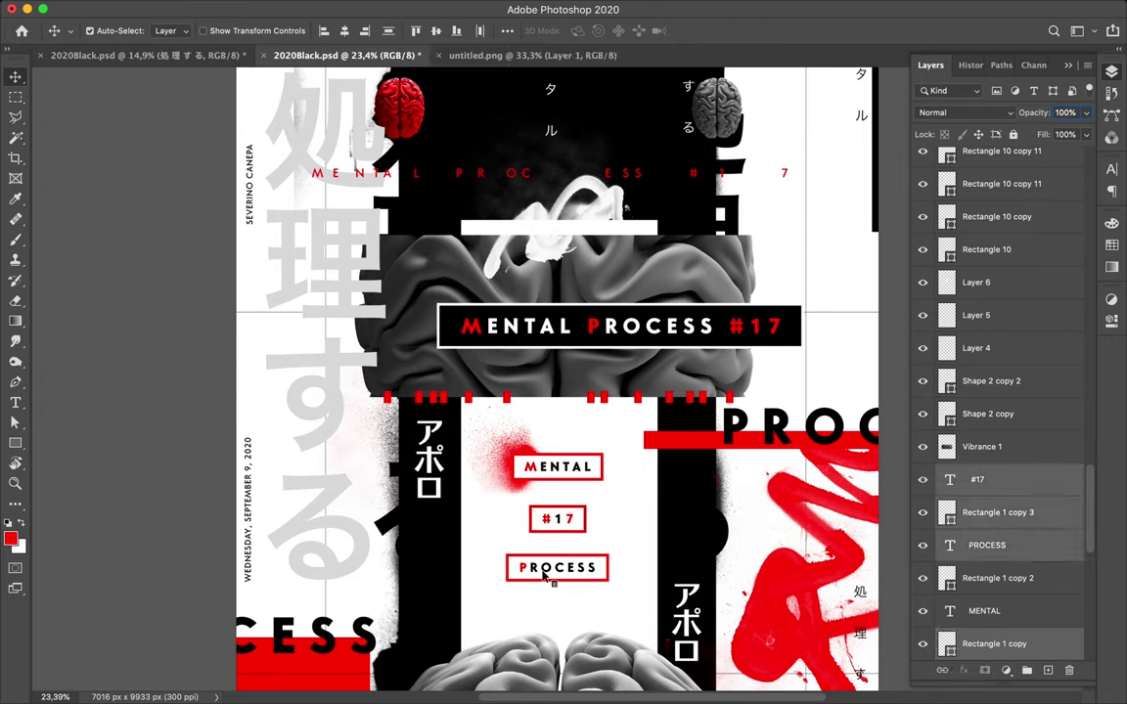
{"action": "left_click", "coordinate": [553, 571], "text": "shift"}
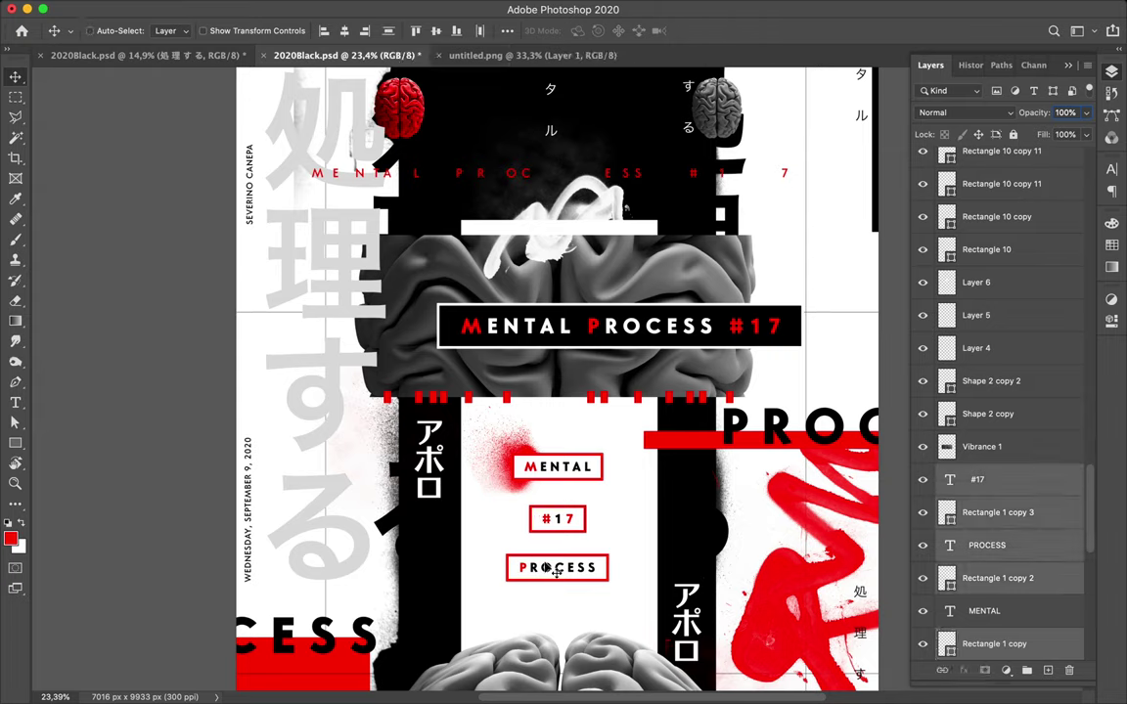
{"action": "left_click_drag", "start_coordinate": [556, 570], "coordinate": [527, 565]}
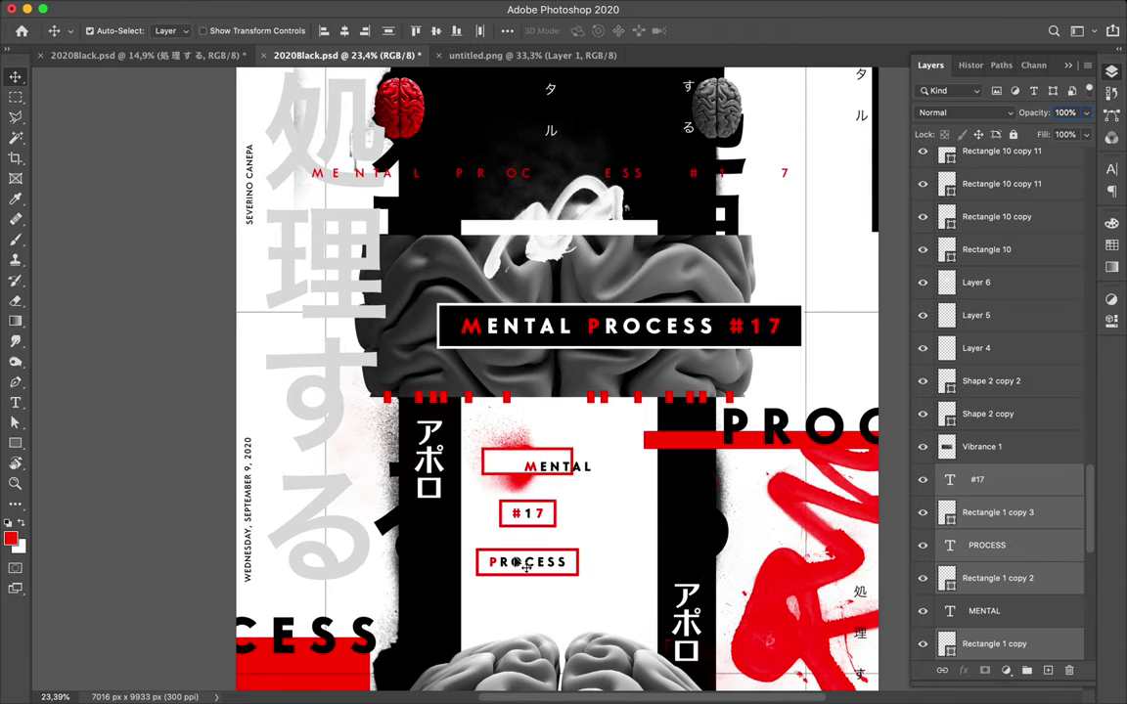
{"action": "key", "text": "ctrl+z"}
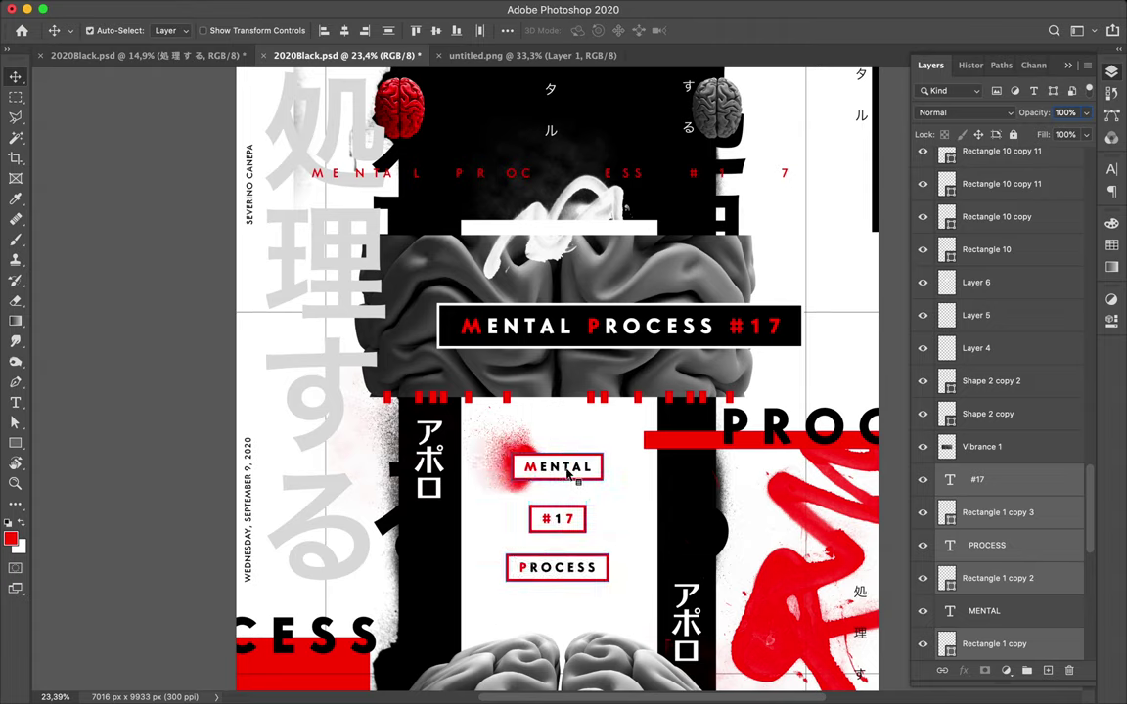
{"action": "key", "text": "ctrl"}
{"action": "left_click_drag", "start_coordinate": [572, 473], "coordinate": [158, 56]}
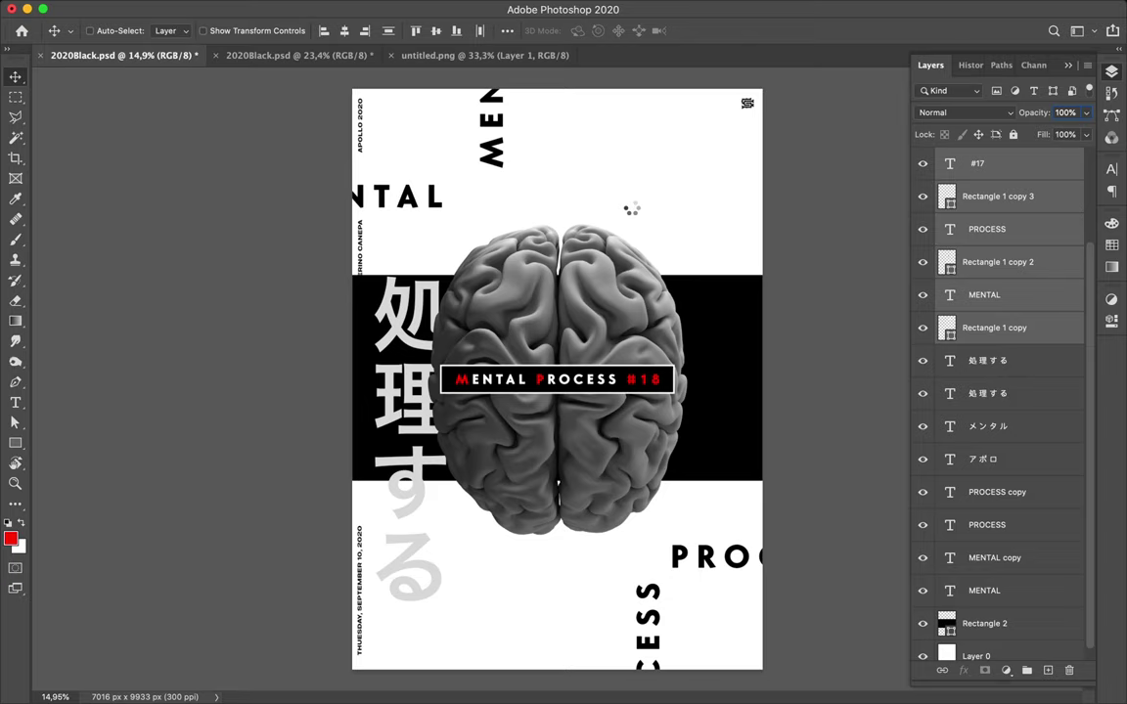
Move the small red and grey brains into the #18 poster beside the top labels, then close #17 unsaved
{"action": "left_click", "coordinate": [299, 56]}
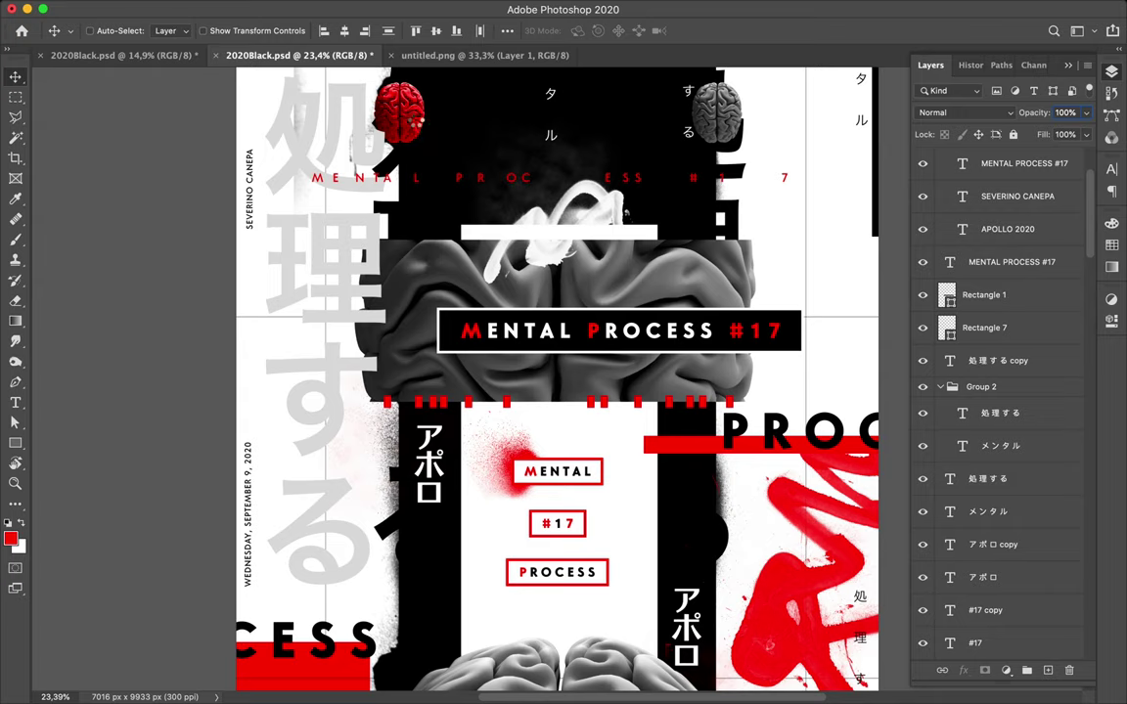
{"action": "left_click", "coordinate": [382, 116], "text": "ctrl"}
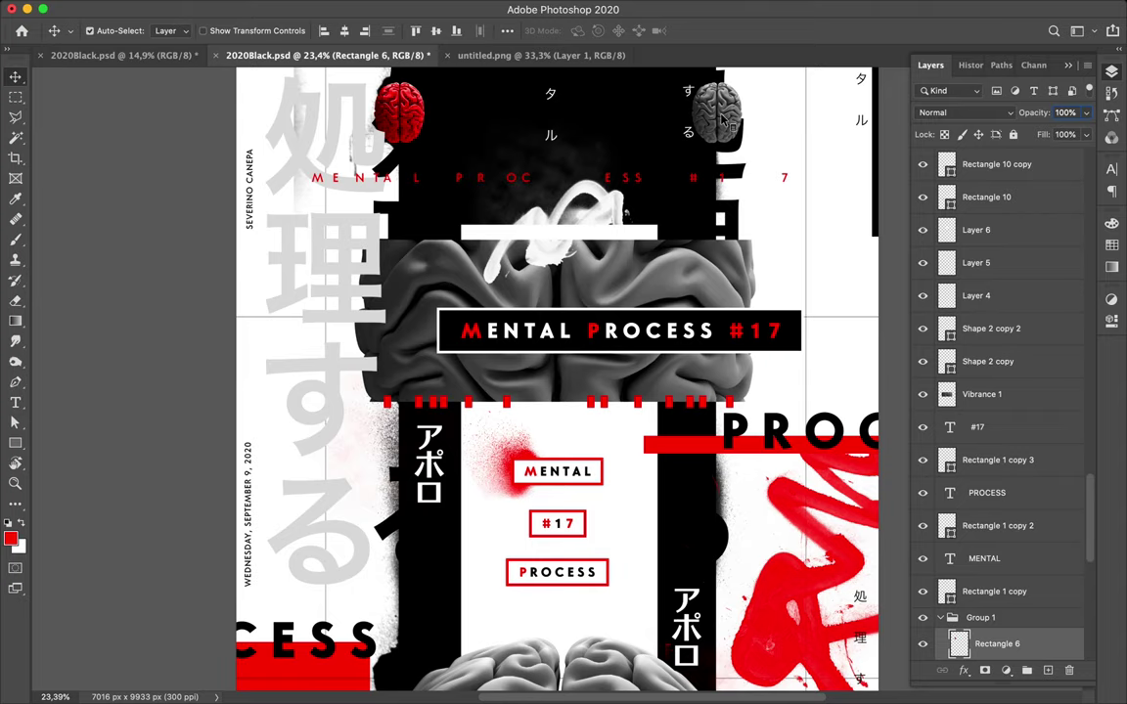
{"action": "left_click_drag", "start_coordinate": [729, 123], "coordinate": [279, 58]}
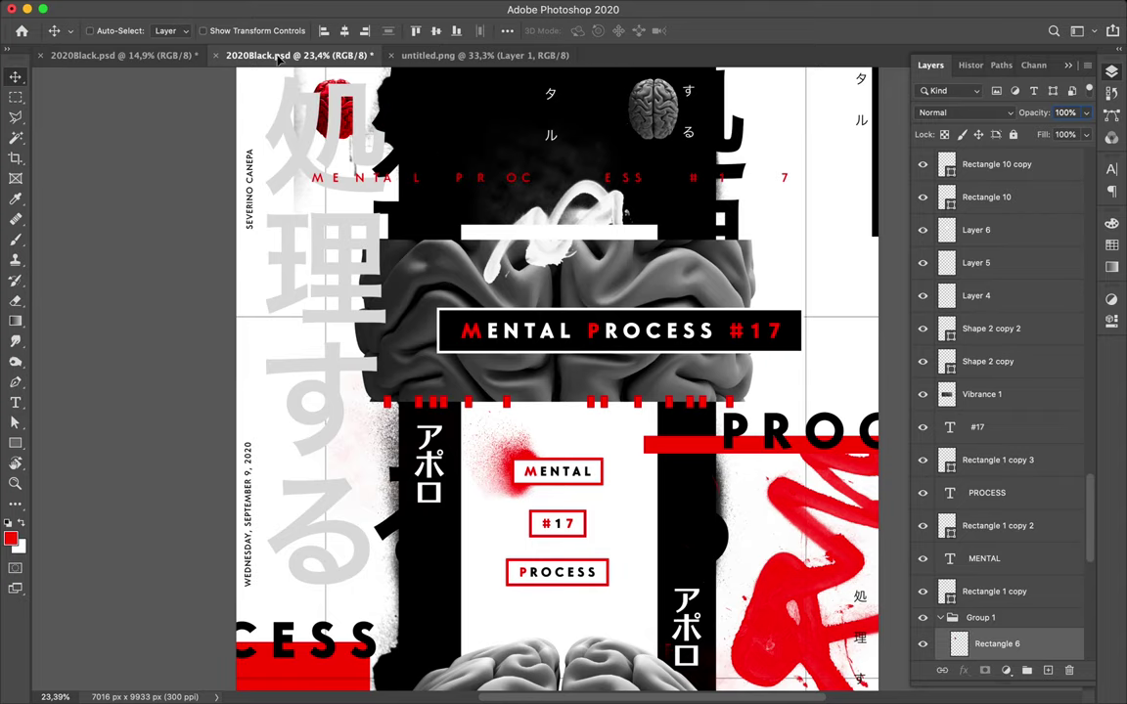
{"action": "left_click", "coordinate": [177, 56]}
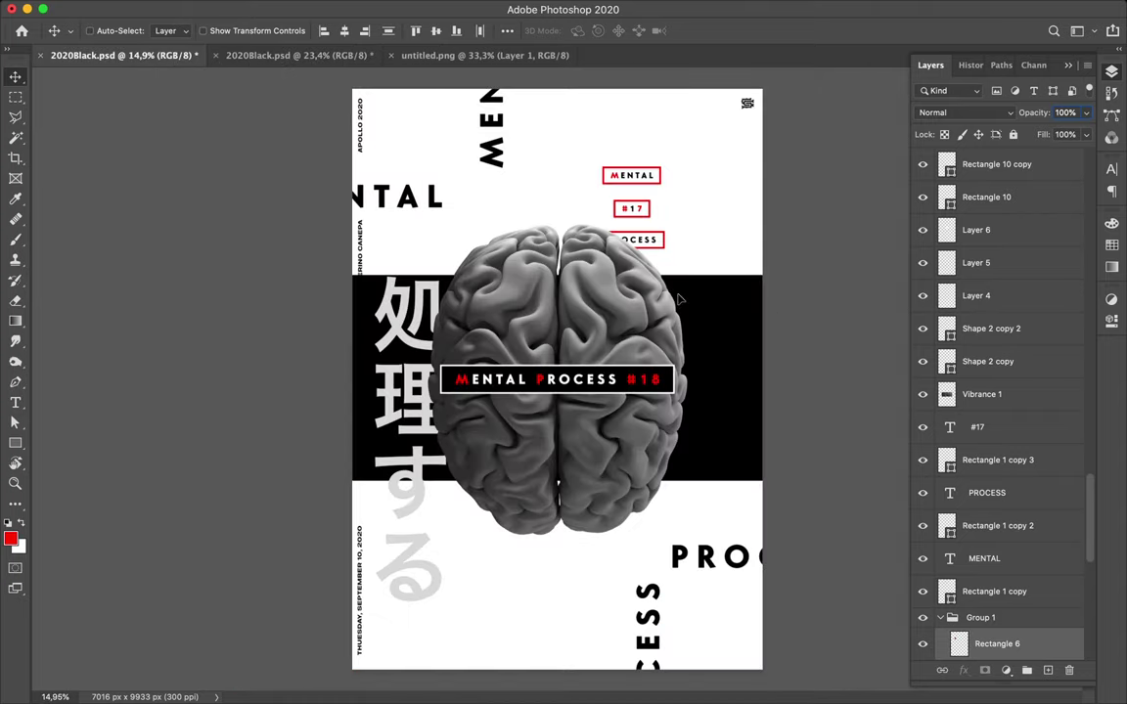
{"action": "left_click_drag", "start_coordinate": [680, 300], "coordinate": [676, 294]}
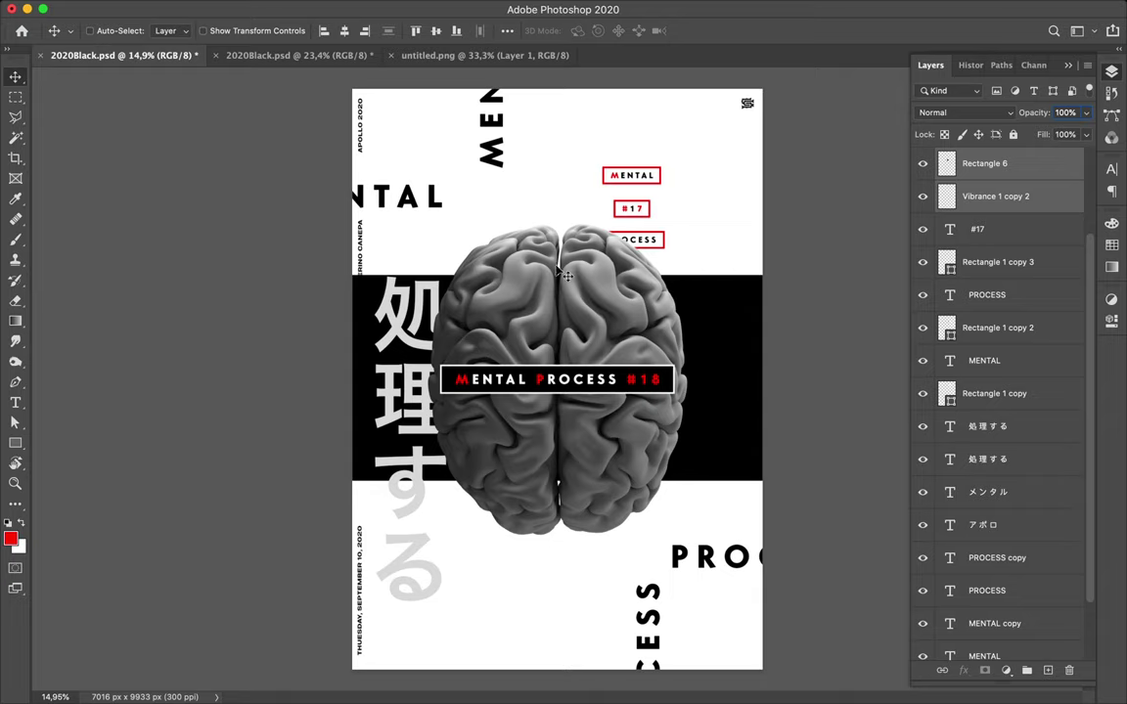
{"action": "mouse_move", "coordinate": [512, 284]}
{"action": "left_mouse_down"}
{"action": "mouse_move", "coordinate": [553, 184]}
{"action": "mouse_move", "coordinate": [456, 223]}
{"action": "left_mouse_up"}
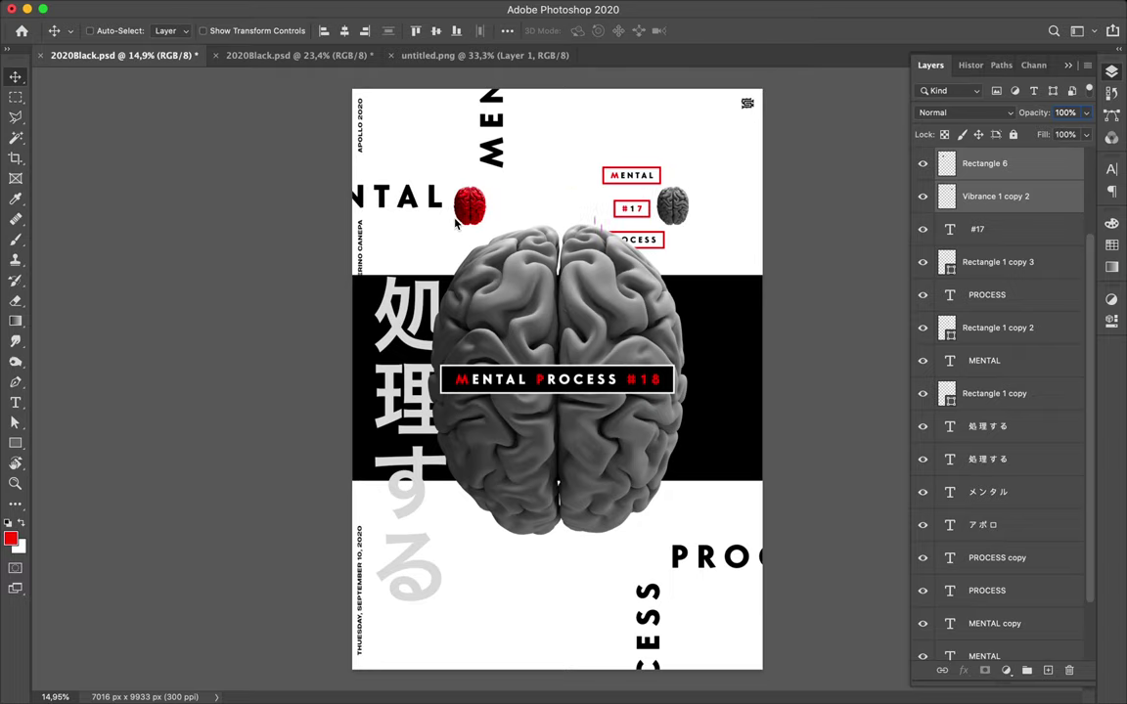
{"action": "left_click", "coordinate": [220, 55]}
{"action": "left_click", "coordinate": [505, 243]}
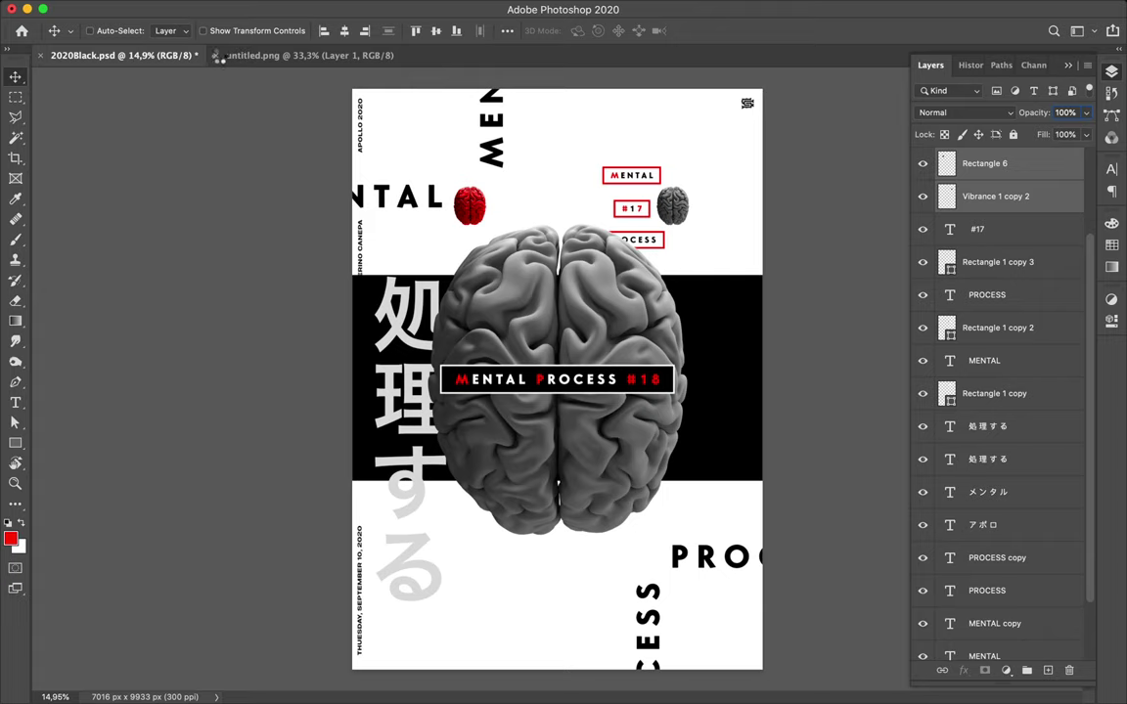
Close the untitled.png brain document, leaving only the 2020Black.psd #18 poster open
{"action": "left_click", "coordinate": [221, 57]}
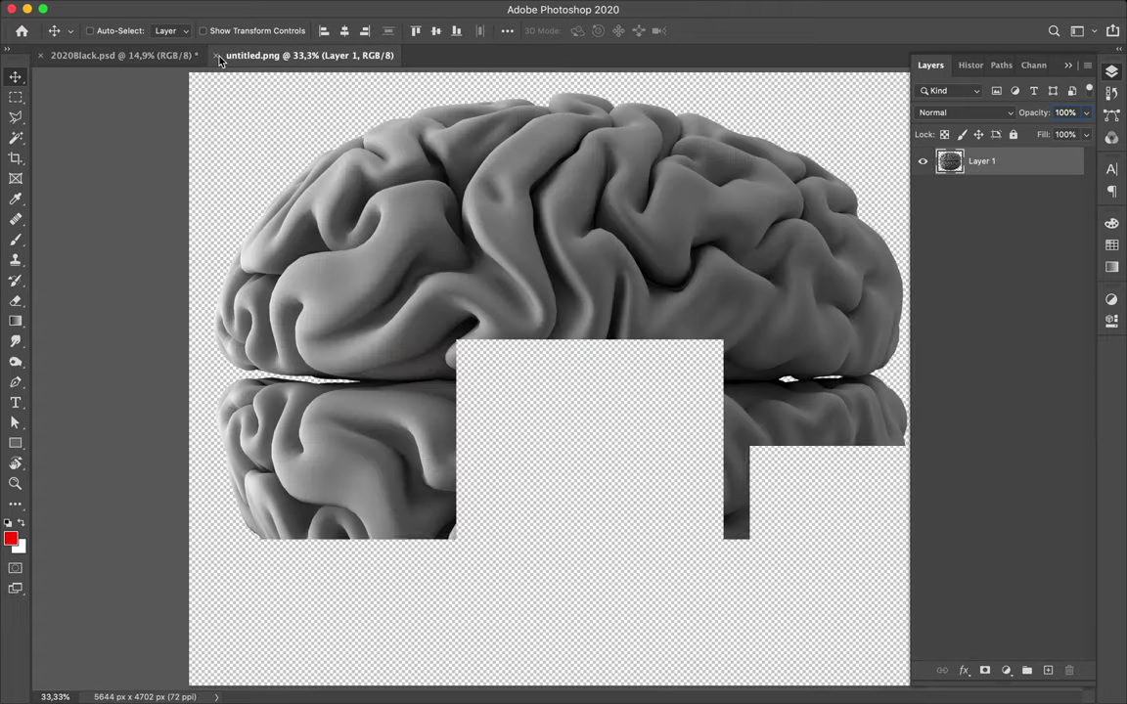
{"action": "left_click", "coordinate": [218, 57]}
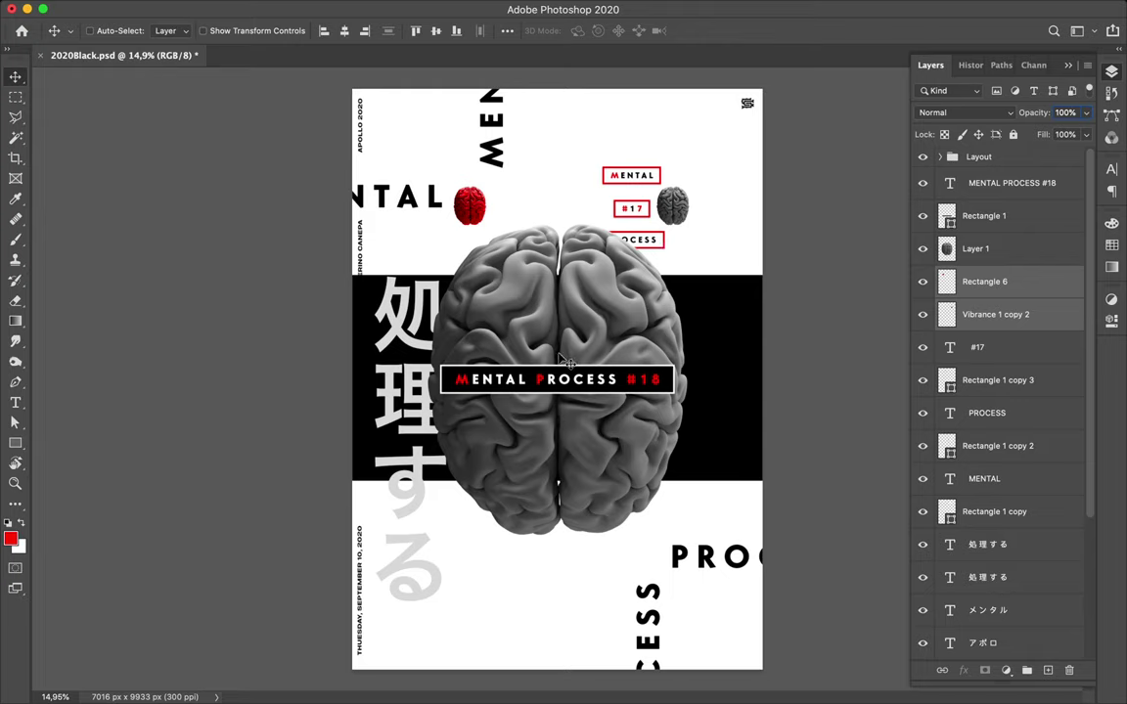
Add an empty Layer 2 above Rectangle 2 at the bottom of the stack
{"action": "left_click", "coordinate": [729, 326], "text": "ctrl"}
{"action": "key", "text": "b"}
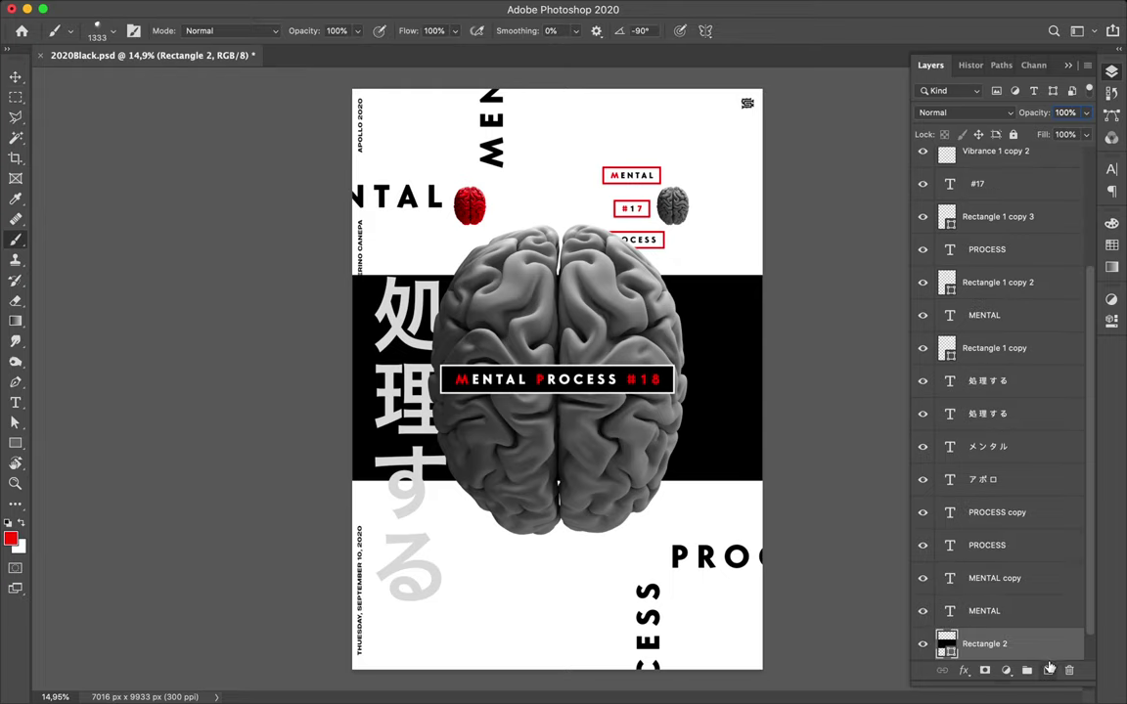
{"action": "left_click", "coordinate": [1048, 670]}
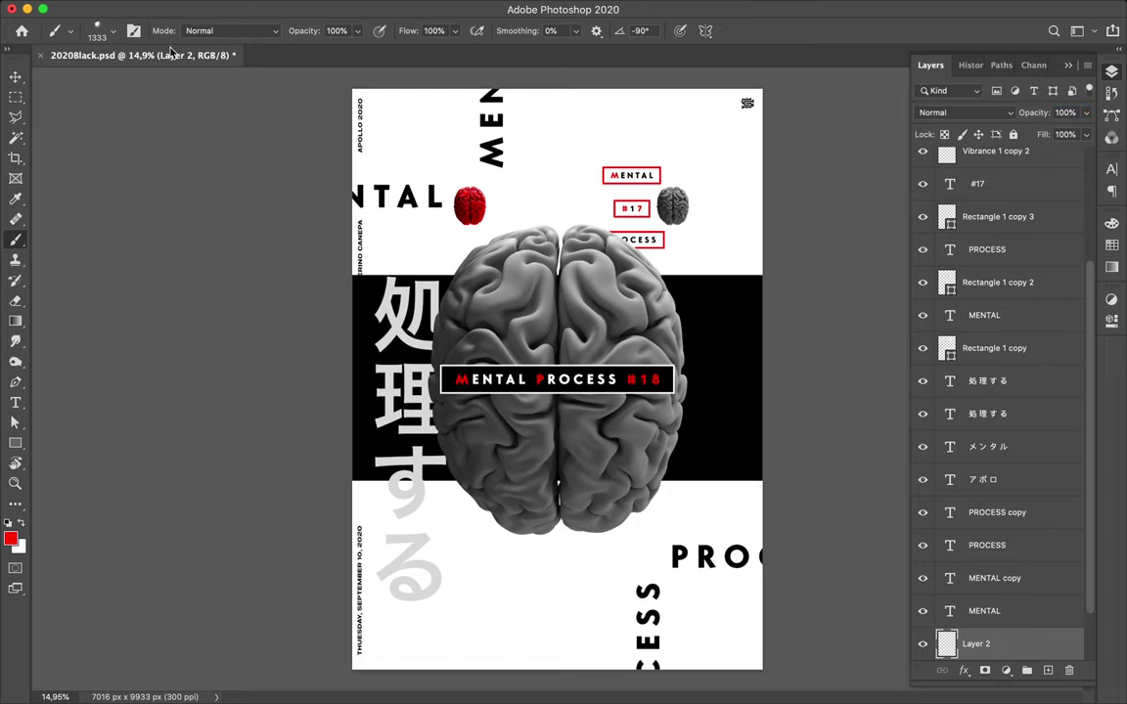
Choose textured brush 44 at 4912 px and set the foreground colour to black 000000
{"action": "left_click", "coordinate": [114, 32]}
{"action": "scroll", "coordinate": [107, 254], "scroll_direction": "down", "scroll_amount": 2}
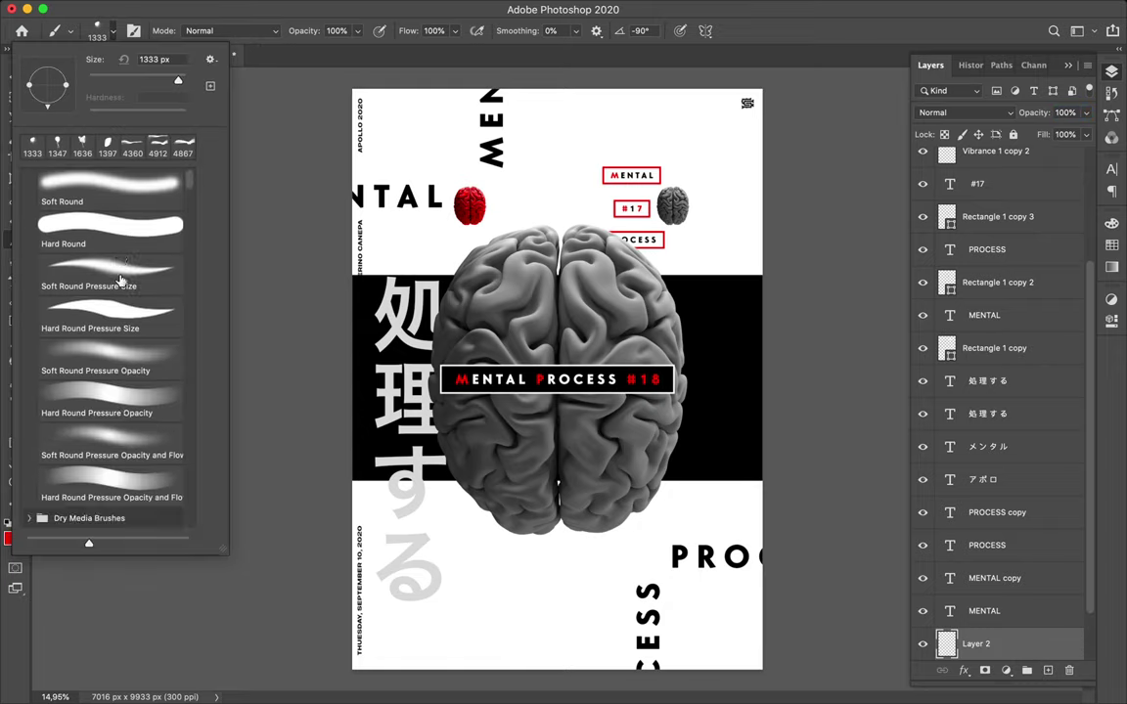
{"action": "scroll", "coordinate": [115, 274], "scroll_direction": "down", "scroll_amount": 10}
{"action": "scroll", "coordinate": [32, 236], "scroll_direction": "down", "scroll_amount": 5}
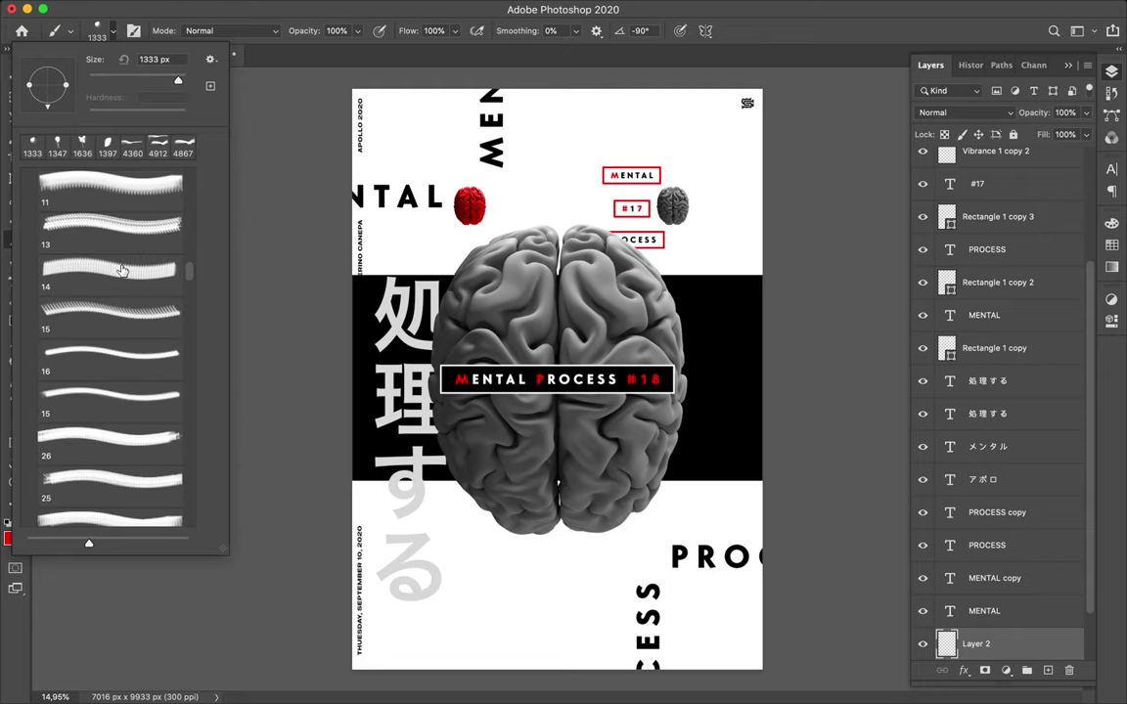
{"action": "scroll", "coordinate": [122, 270], "scroll_direction": "down", "scroll_amount": 3}
{"action": "scroll", "coordinate": [127, 259], "scroll_direction": "down", "scroll_amount": 3}
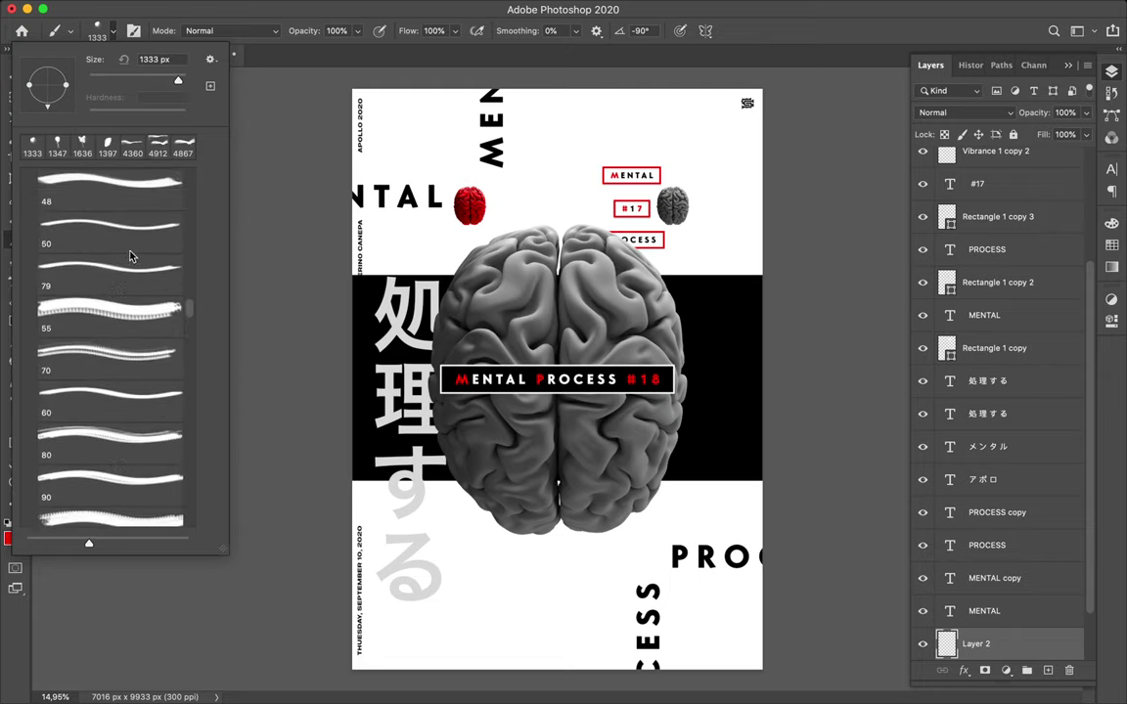
{"action": "scroll", "coordinate": [125, 321], "scroll_direction": "up", "scroll_amount": 3}
{"action": "left_click", "coordinate": [125, 321]}
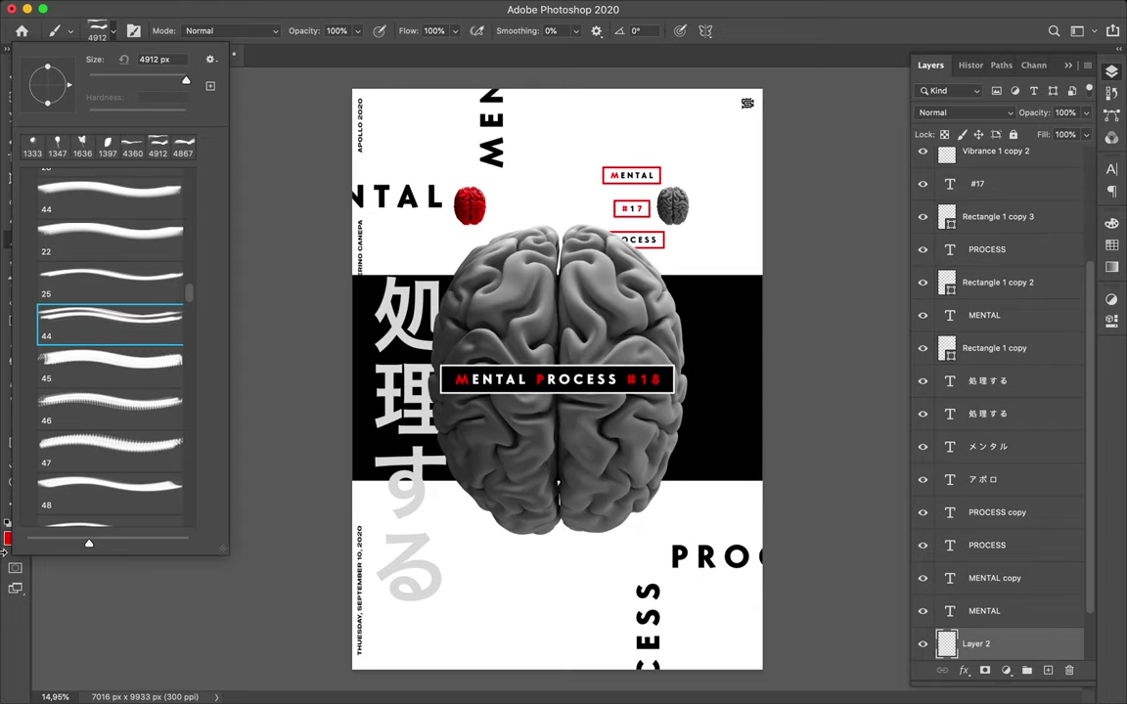
{"action": "left_click", "coordinate": [8, 540]}
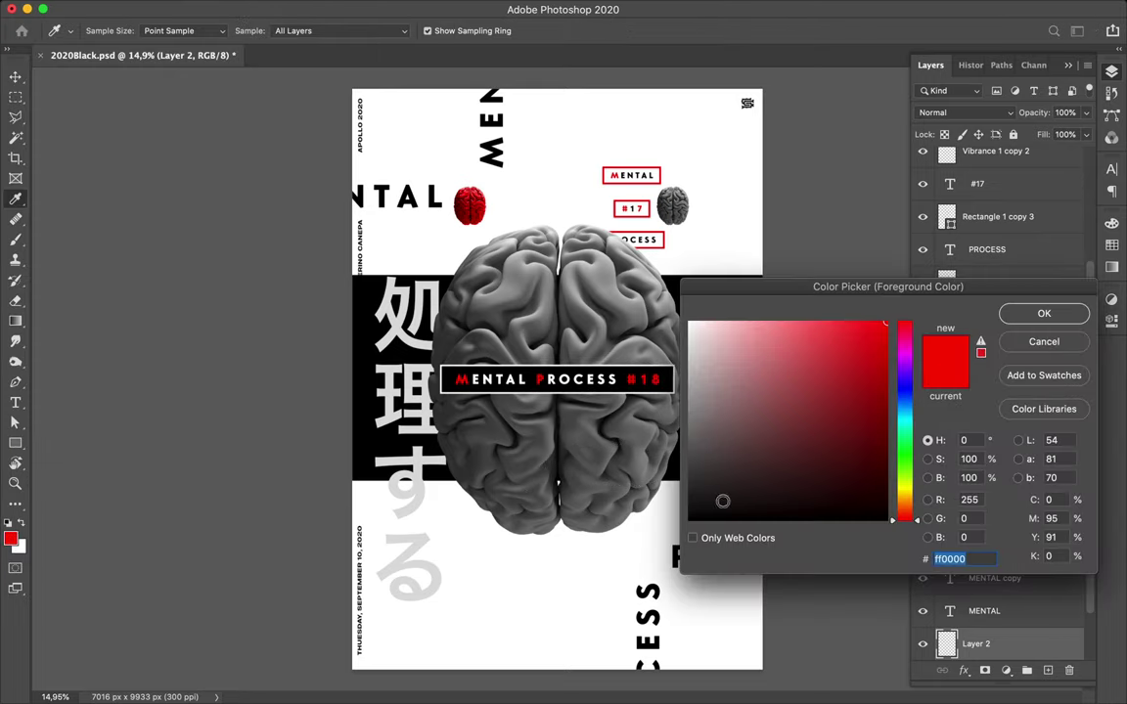
{"action": "type", "text": "000000"}
{"action": "left_click", "coordinate": [1074, 314]}
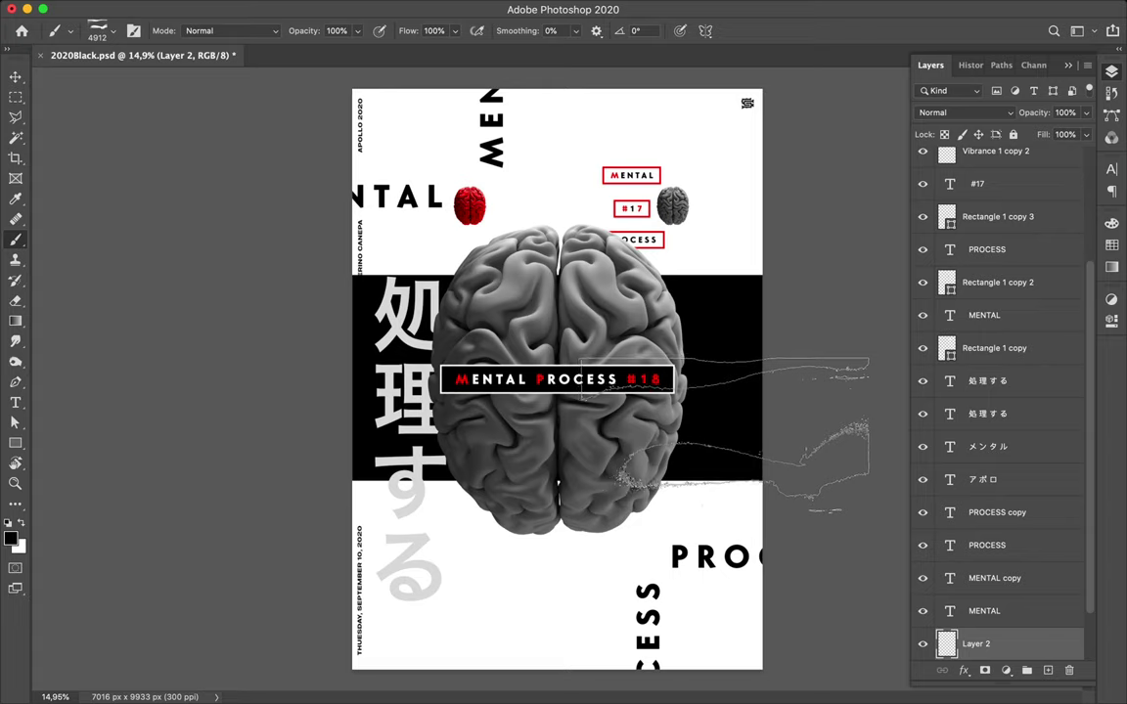
Stamp black textured brushwork along the band's lower edge and below the brain
{"action": "left_click", "coordinate": [724, 433]}
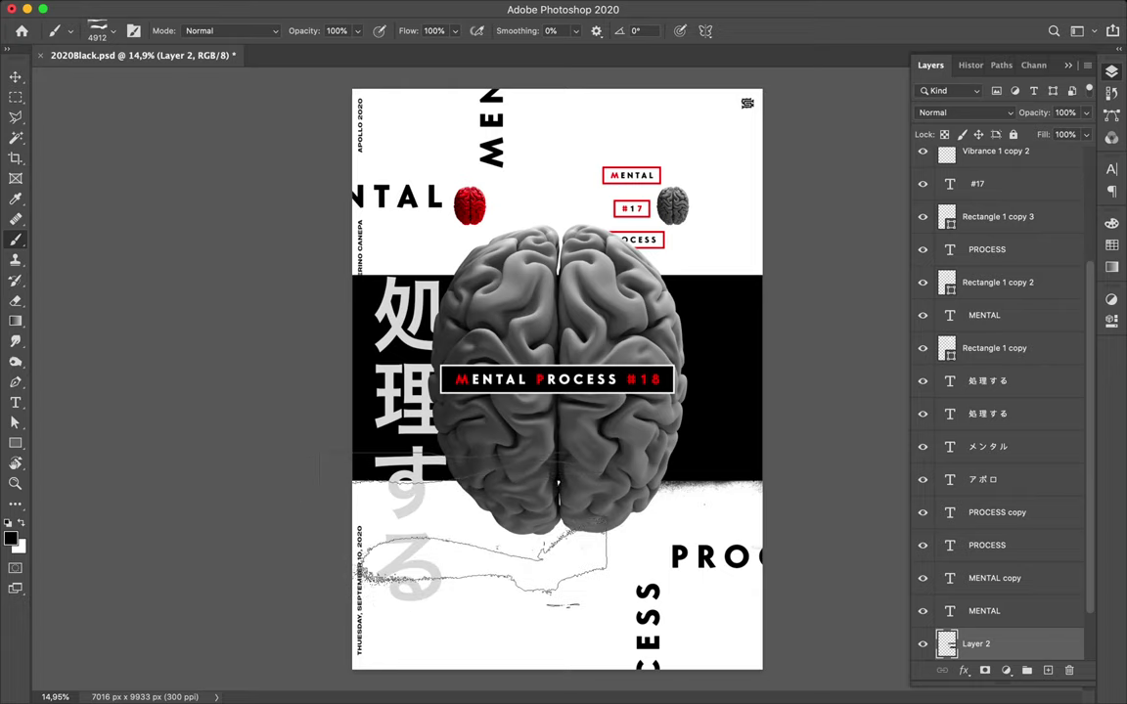
{"action": "left_click", "coordinate": [480, 563]}
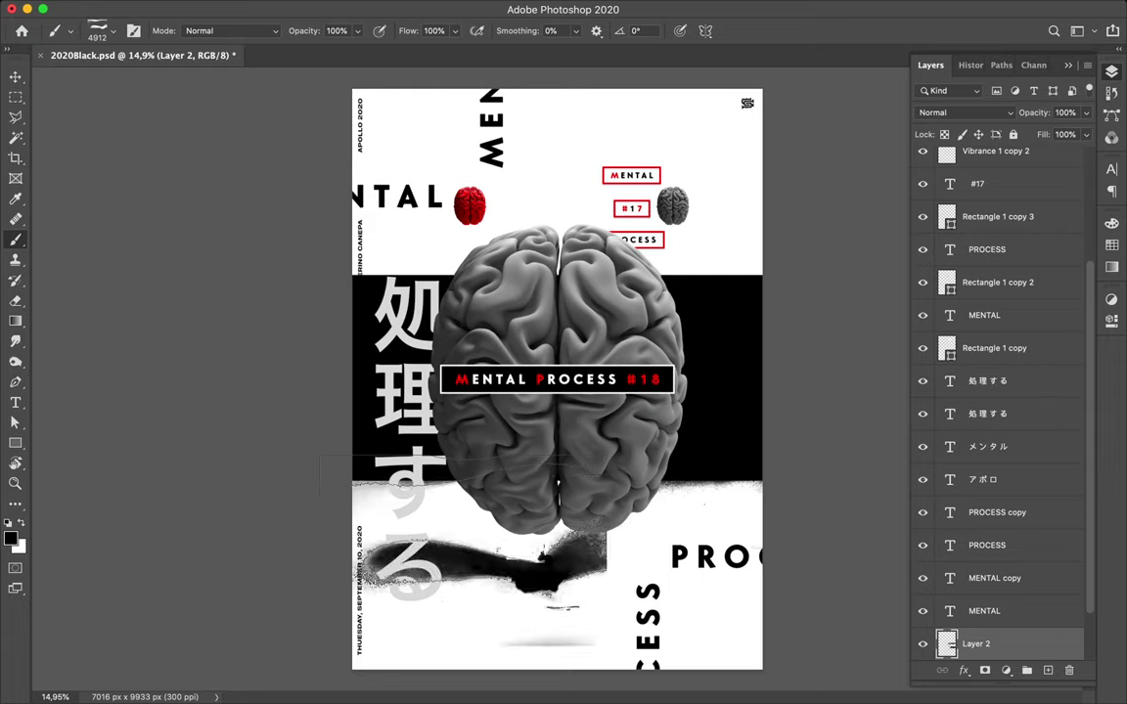
{"action": "left_click", "coordinate": [460, 519]}
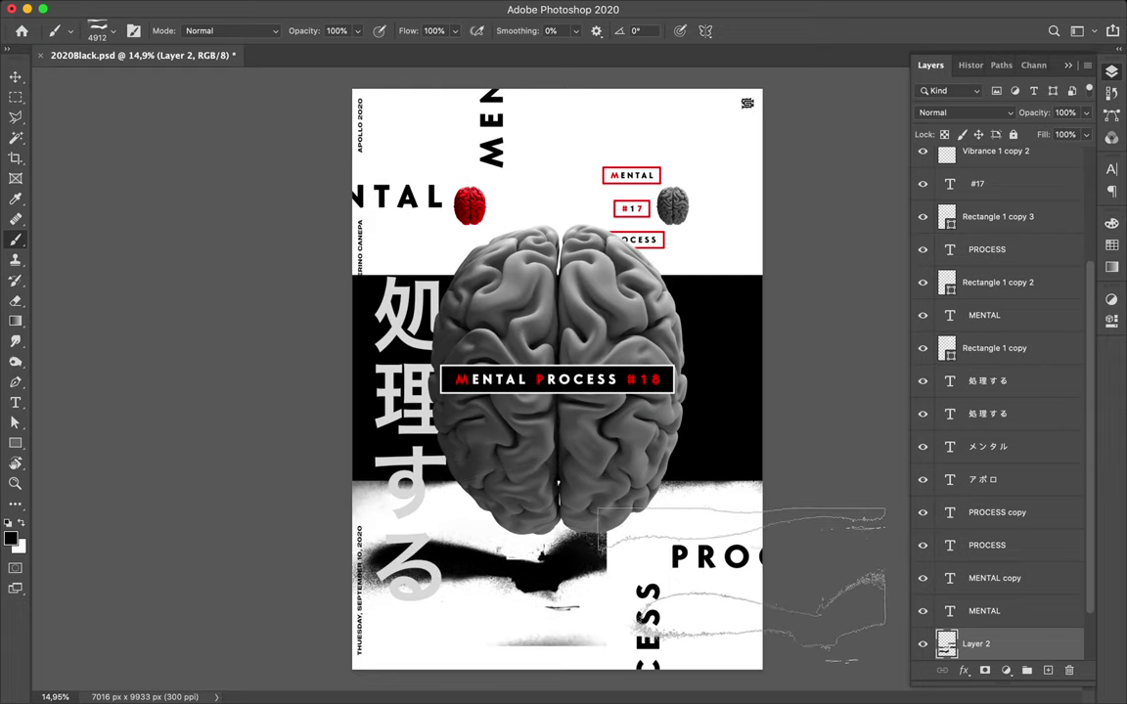
Erase the stray black paint and smudges below the brain
{"action": "key", "text": "e"}
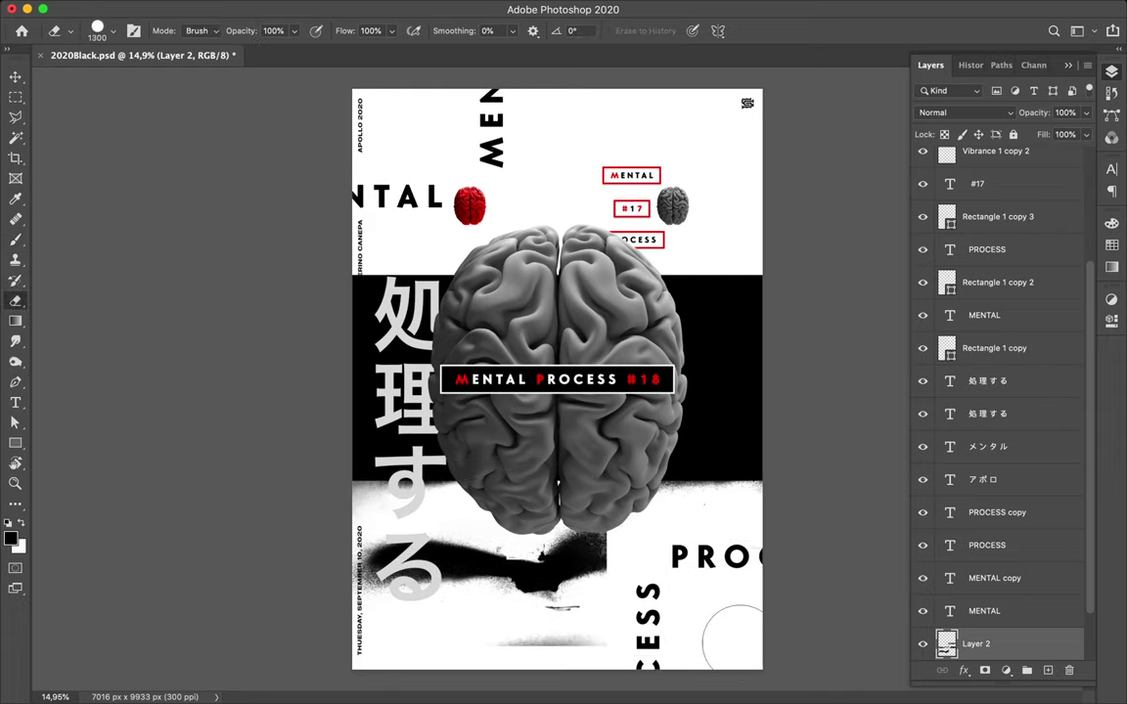
{"action": "left_click_drag", "start_coordinate": [599, 550], "coordinate": [340, 563]}
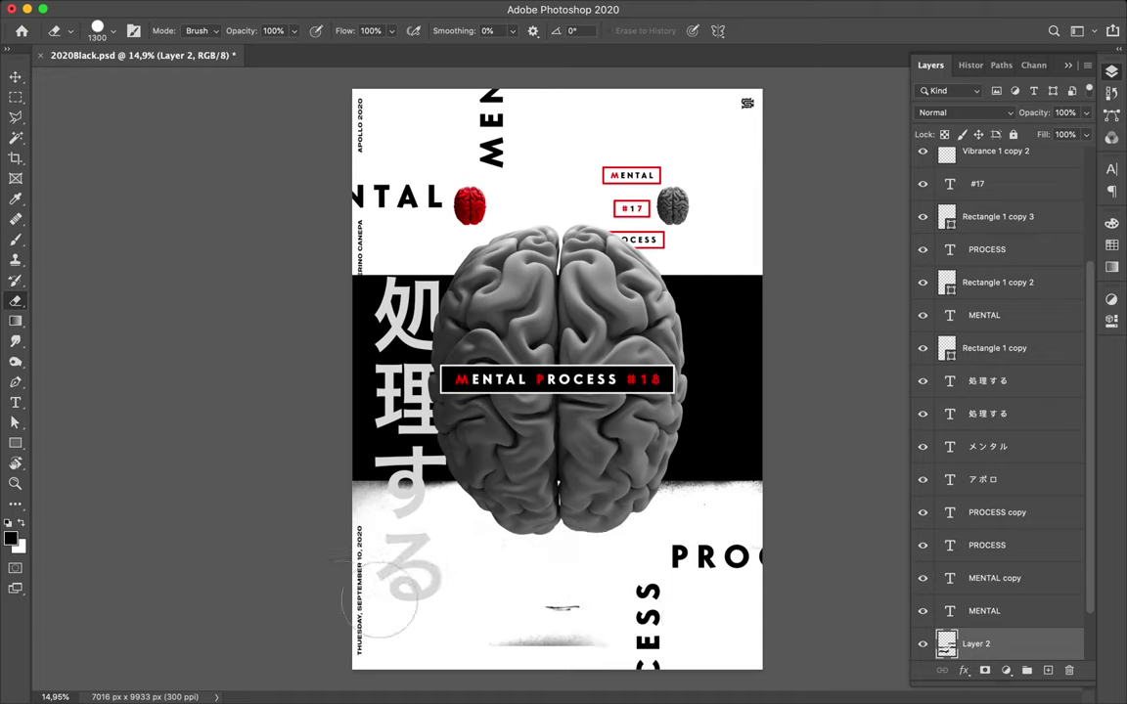
{"action": "mouse_move", "coordinate": [617, 614]}
{"action": "left_mouse_down"}
{"action": "mouse_move", "coordinate": [377, 576]}
{"action": "mouse_move", "coordinate": [611, 574]}
{"action": "mouse_move", "coordinate": [542, 637]}
{"action": "left_mouse_up"}
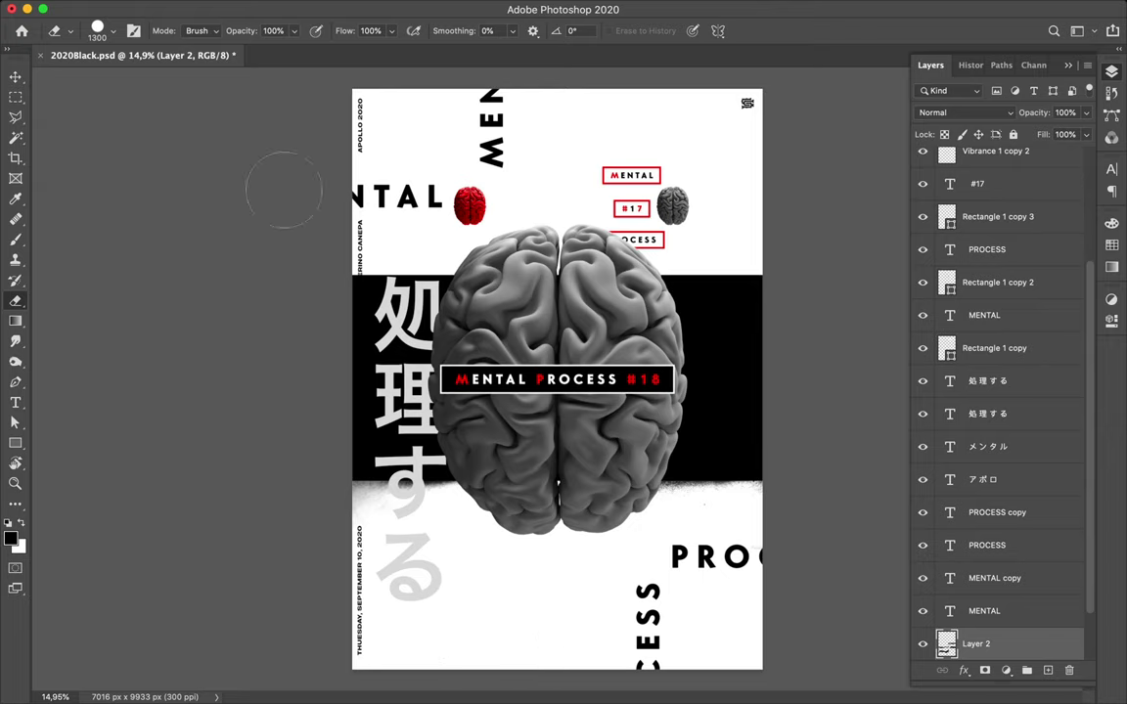
{"action": "key", "text": "v"}
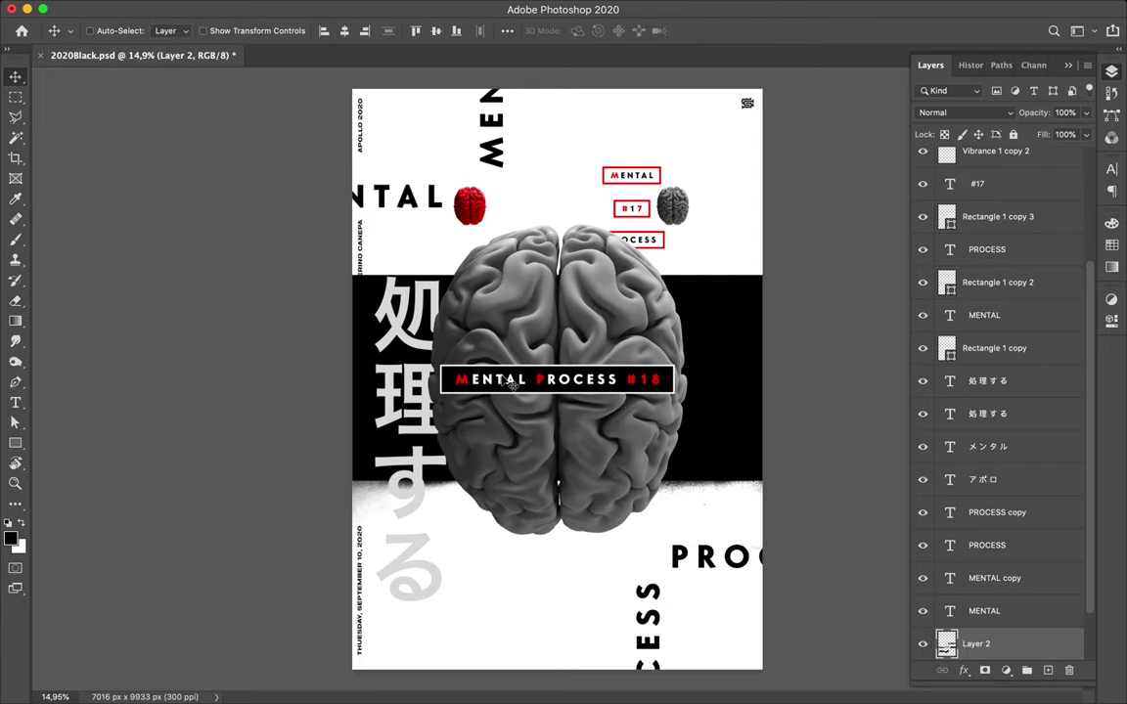
Try several rough brush presets and settle on the rough 90 brush
{"action": "key", "text": "b"}
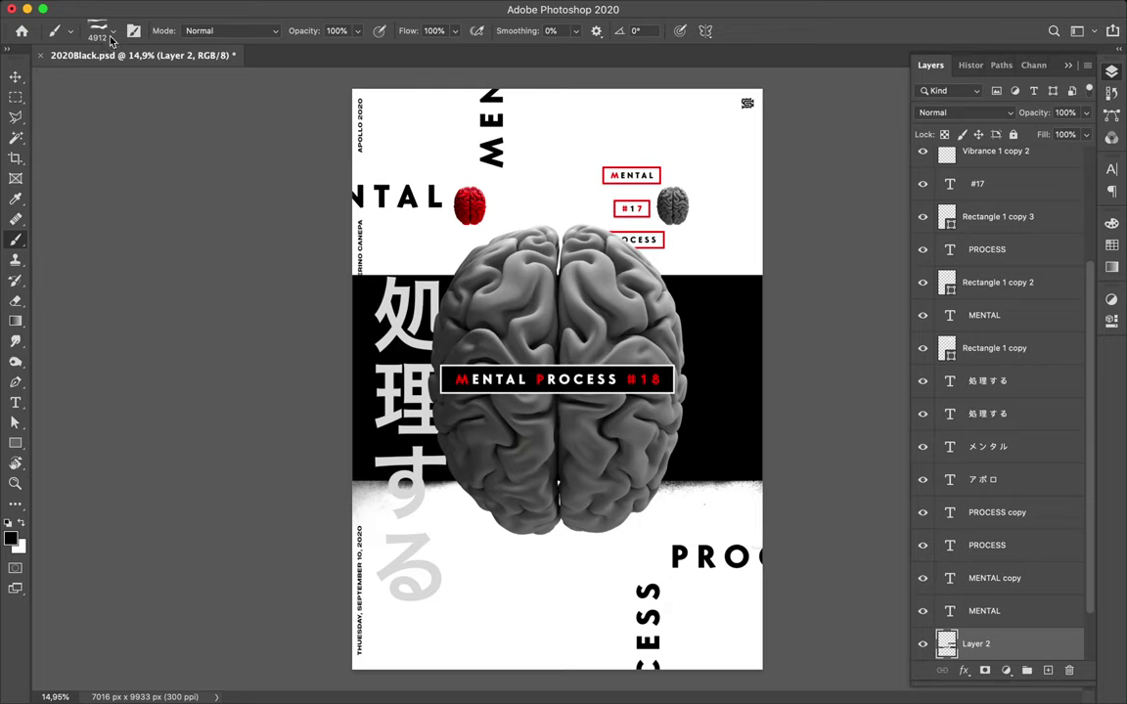
{"action": "left_click", "coordinate": [112, 37]}
{"action": "scroll", "coordinate": [129, 351], "scroll_direction": "down", "scroll_amount": 3}
{"action": "scroll", "coordinate": [129, 351], "scroll_direction": "down", "scroll_amount": 3}
{"action": "scroll", "coordinate": [130, 351], "scroll_direction": "down", "scroll_amount": 3}
{"action": "scroll", "coordinate": [129, 351], "scroll_direction": "down", "scroll_amount": 3}
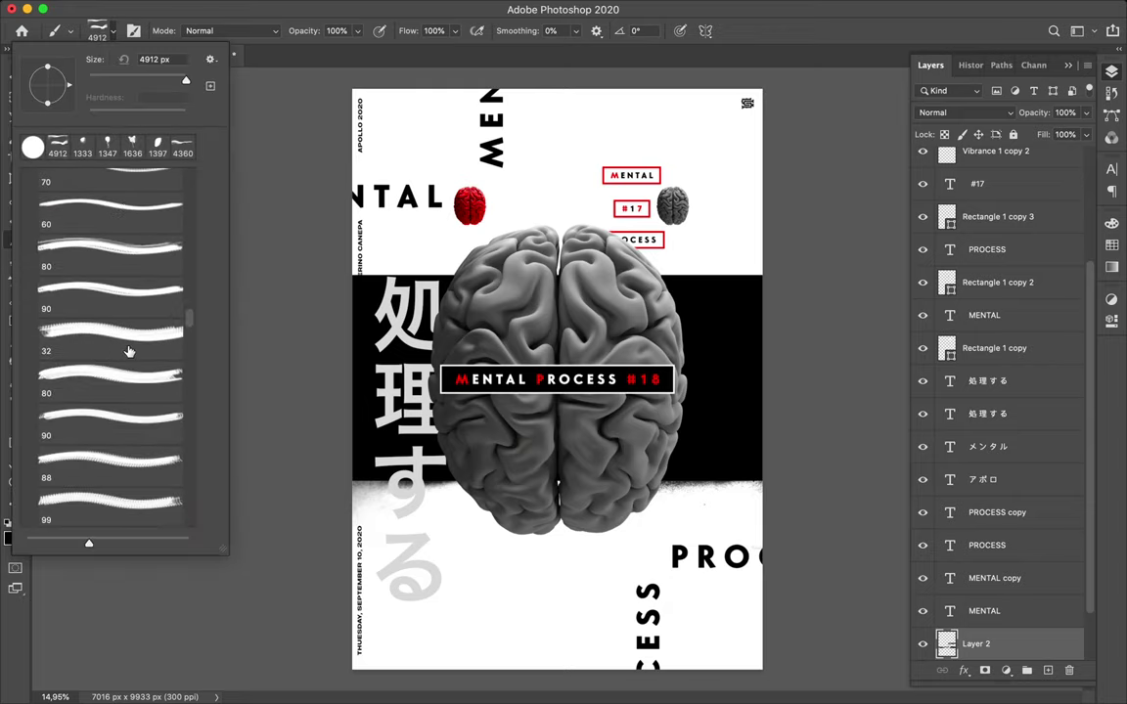
{"action": "scroll", "coordinate": [129, 351], "scroll_direction": "down", "scroll_amount": 3}
{"action": "scroll", "coordinate": [129, 351], "scroll_direction": "down", "scroll_amount": 2}
{"action": "scroll", "coordinate": [129, 351], "scroll_direction": "down", "scroll_amount": 2}
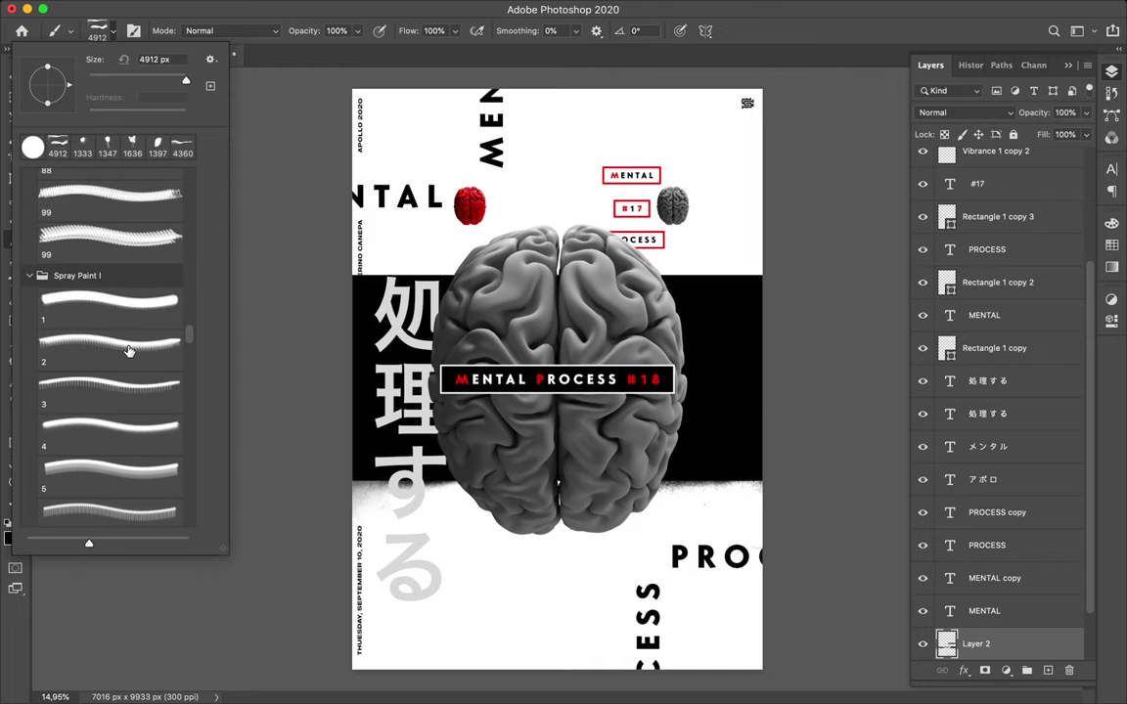
{"action": "scroll", "coordinate": [129, 351], "scroll_direction": "up", "scroll_amount": 2}
{"action": "left_click", "coordinate": [102, 283]}
{"action": "left_click", "coordinate": [105, 319]}
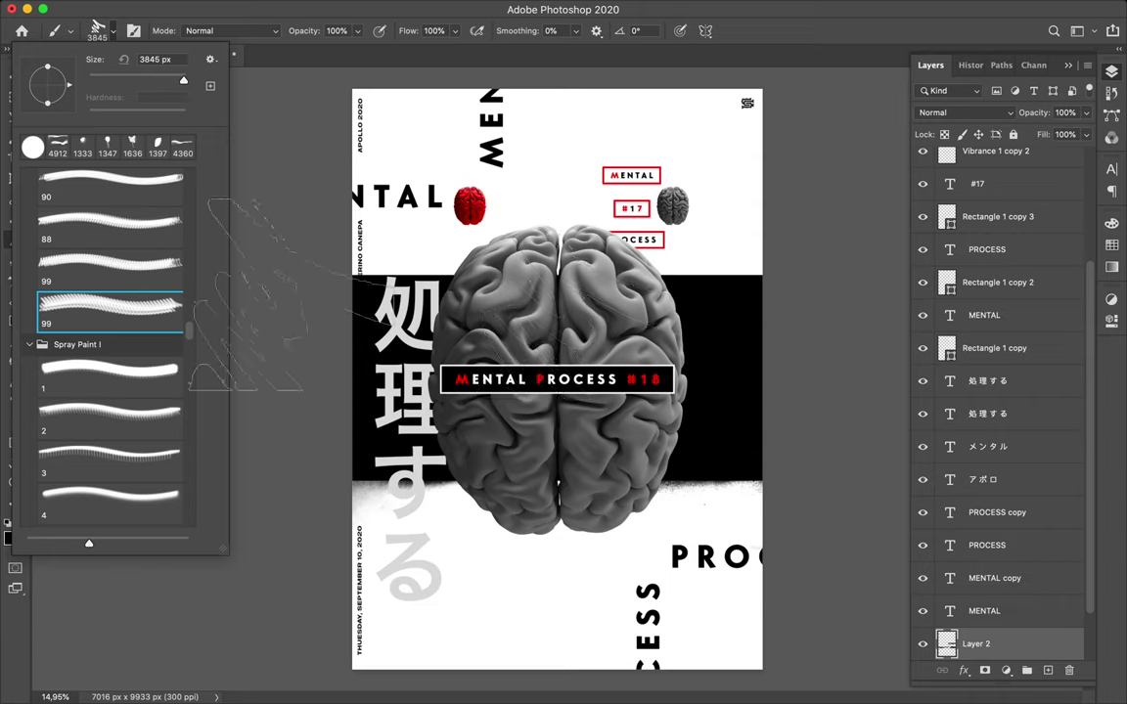
{"action": "left_click", "coordinate": [149, 265]}
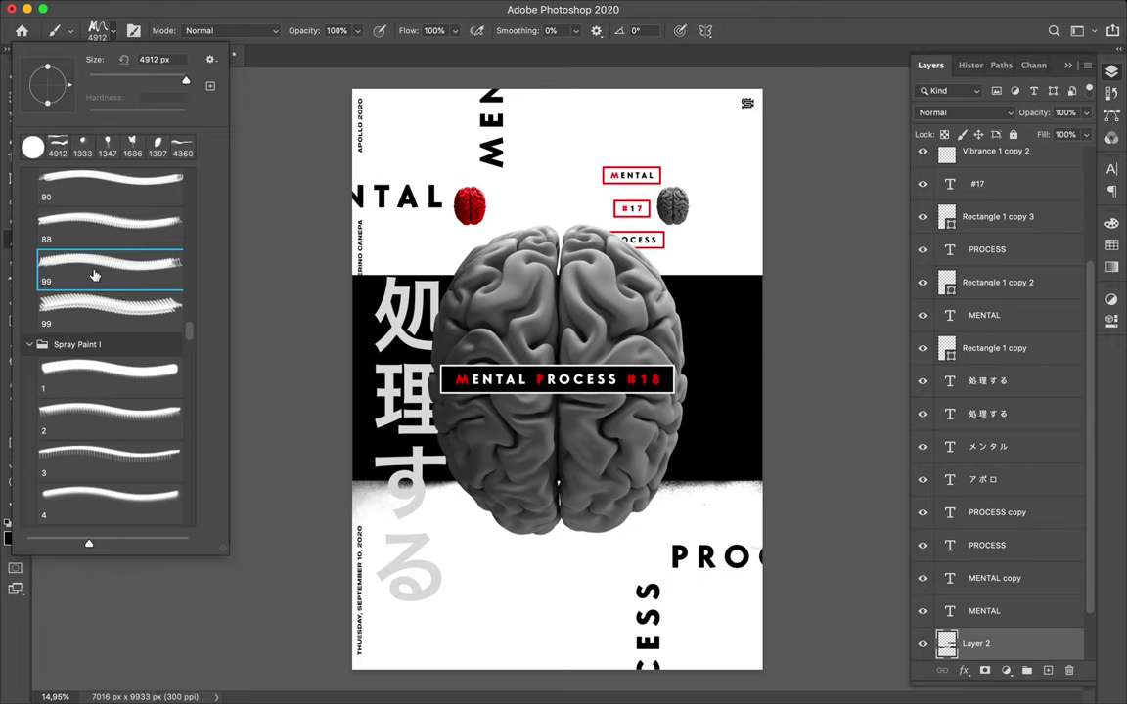
{"action": "left_click", "coordinate": [124, 226]}
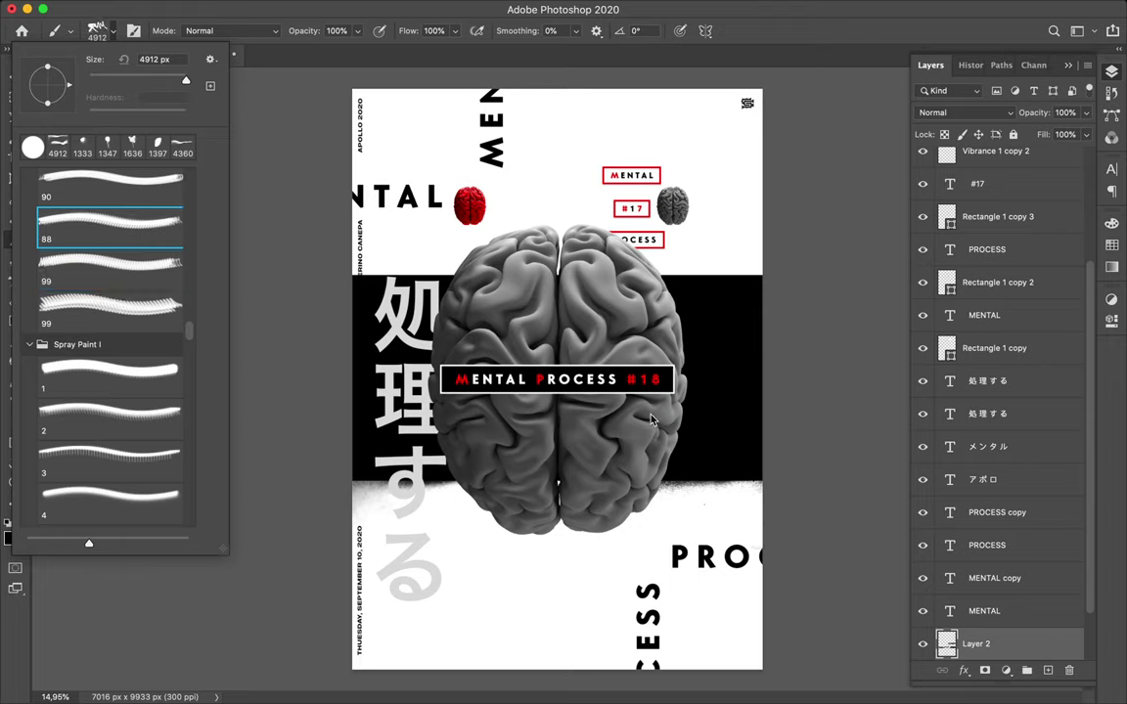
{"action": "left_click", "coordinate": [135, 188]}
{"action": "scroll", "coordinate": [124, 278], "scroll_direction": "up", "scroll_amount": 3}
{"action": "scroll", "coordinate": [126, 293], "scroll_direction": "up", "scroll_amount": 1}
{"action": "left_click", "coordinate": [126, 326]}
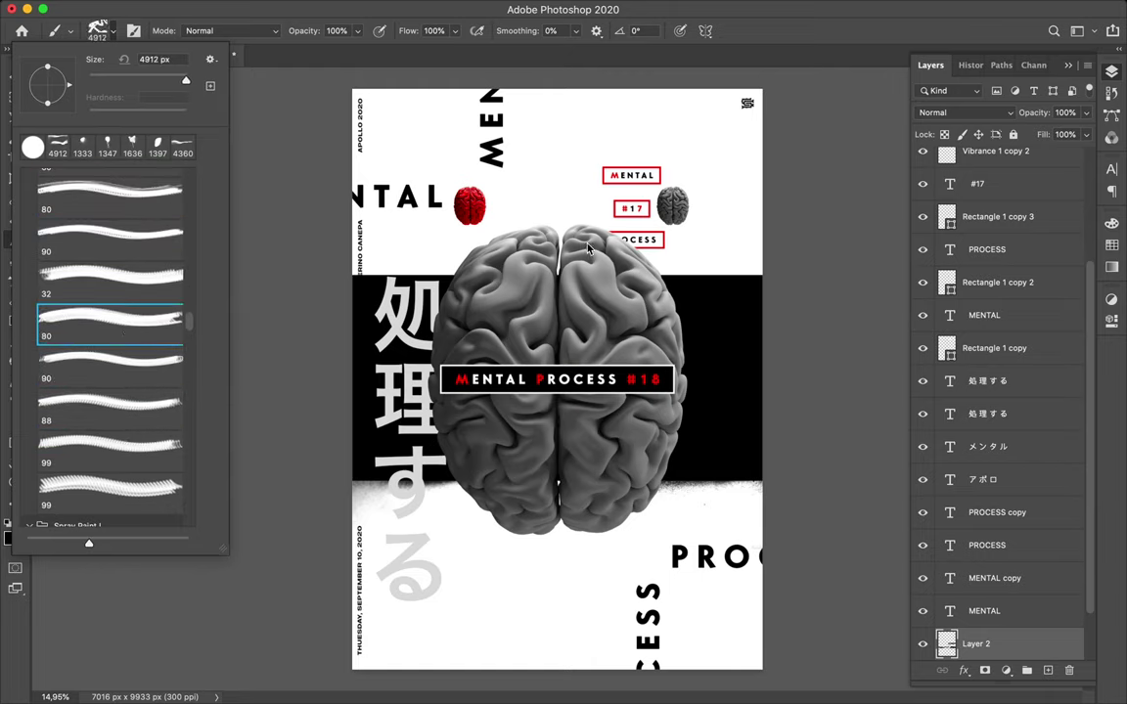
{"action": "left_click", "coordinate": [138, 268]}
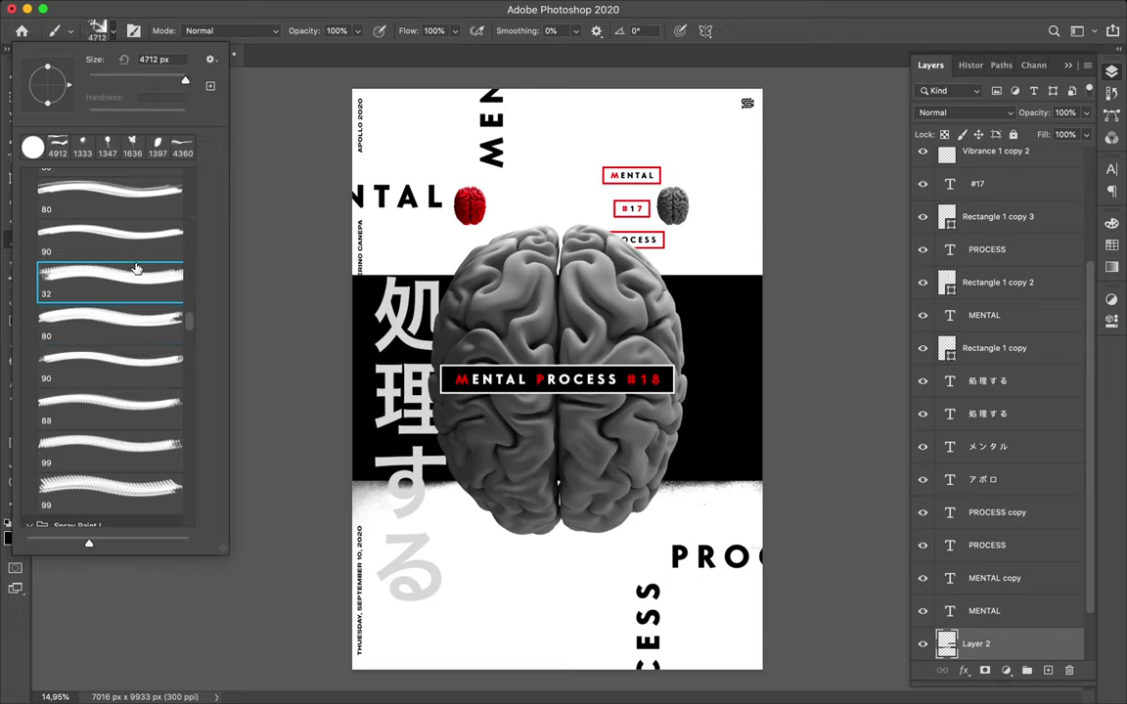
{"action": "left_click", "coordinate": [118, 254]}
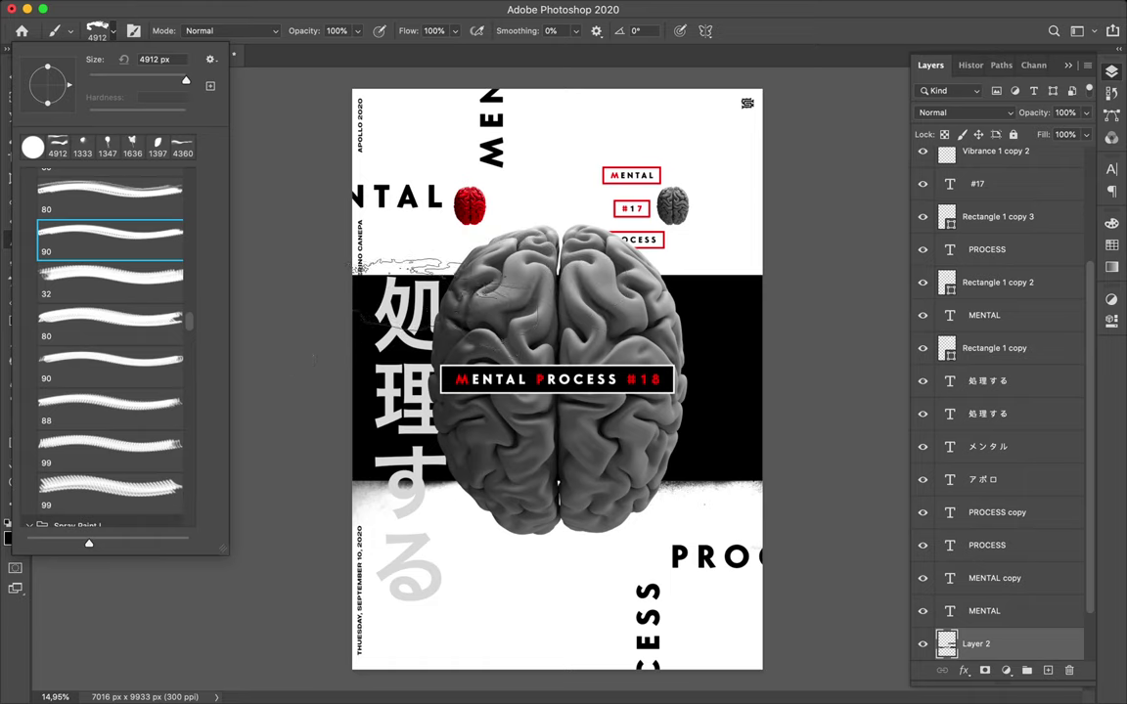
Paint a ragged stroke on the band's top-left edge, then stamp the top right at 180° angle
{"action": "left_click", "coordinate": [357, 294]}
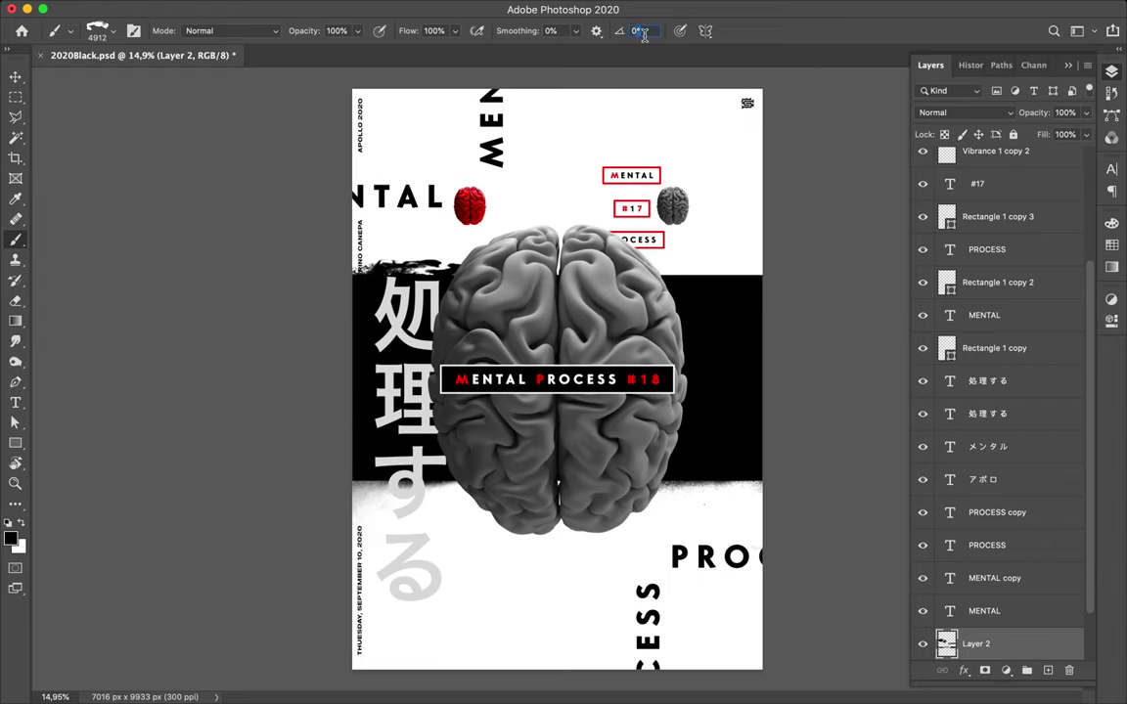
{"action": "left_click", "coordinate": [644, 34]}
{"action": "type", "text": "0180"}
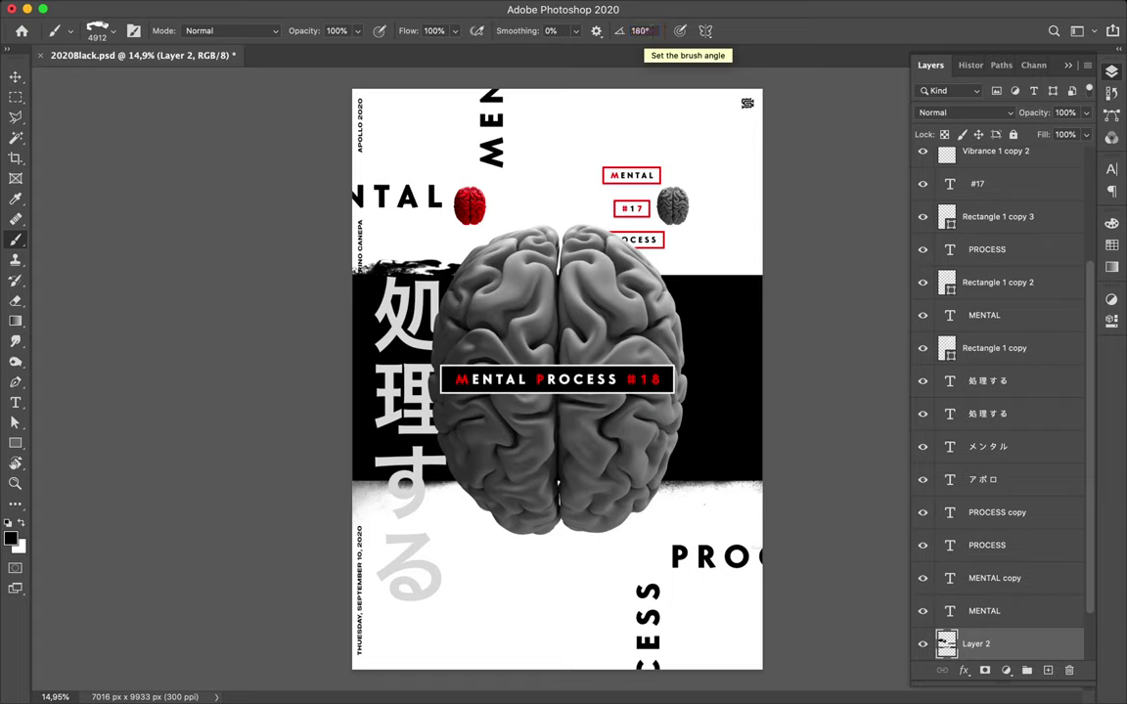
{"action": "key", "text": "Return"}
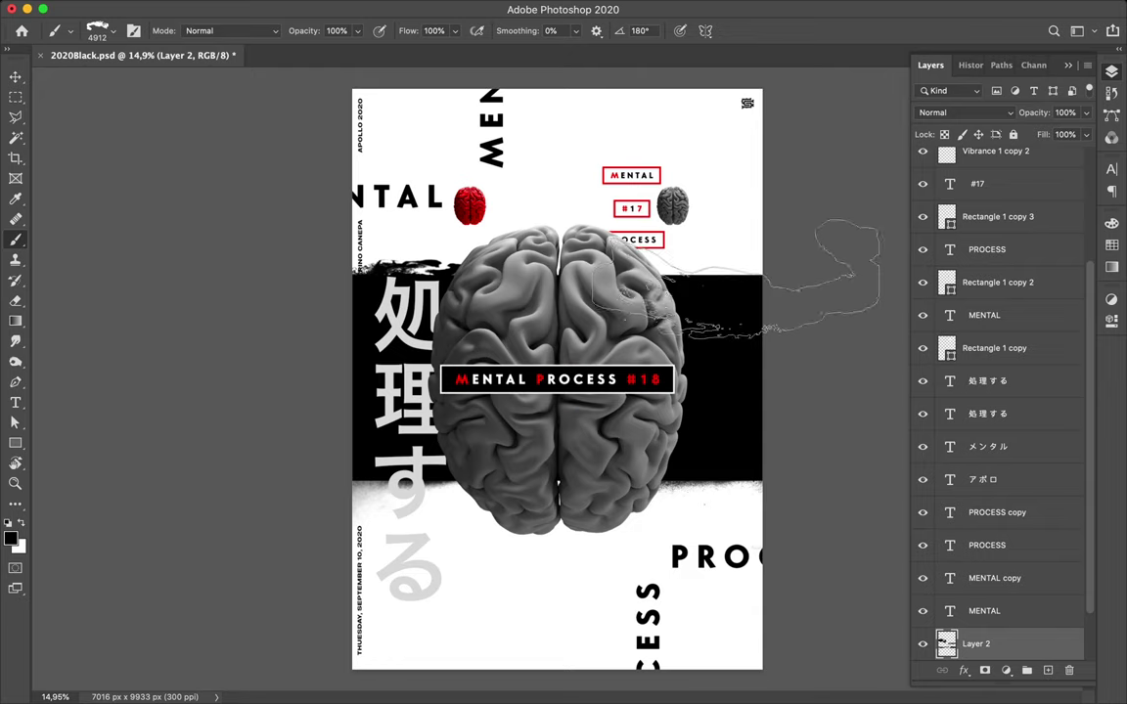
{"action": "left_click", "coordinate": [734, 279]}
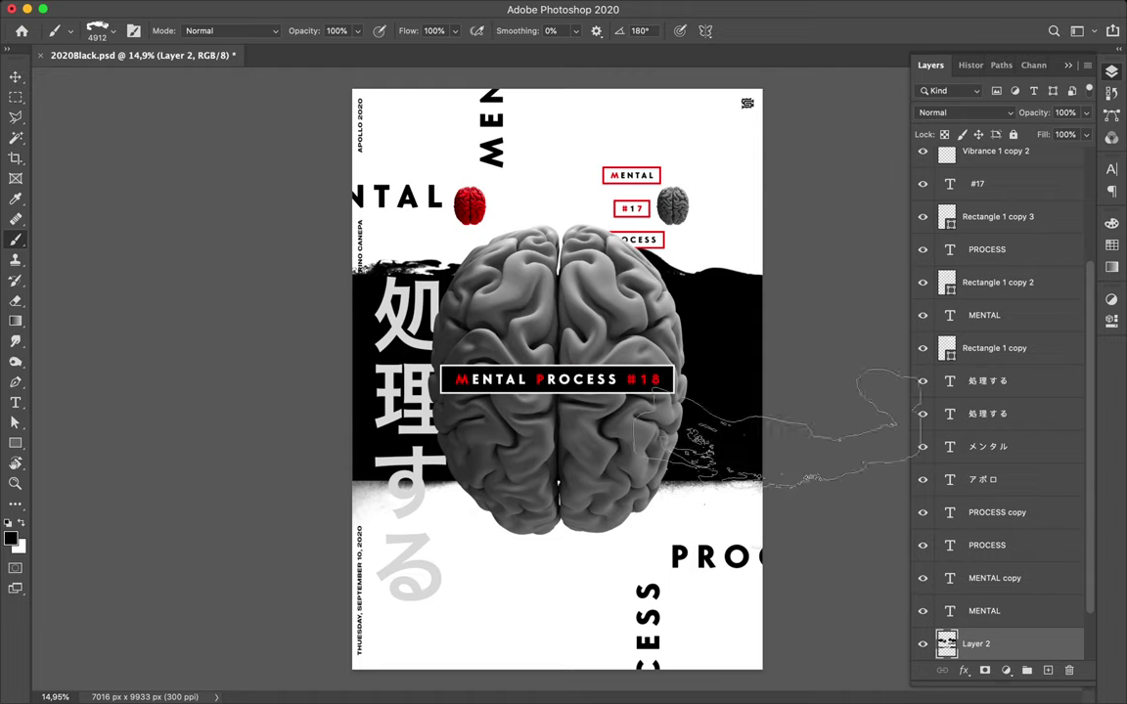
{"action": "key", "text": "v"}
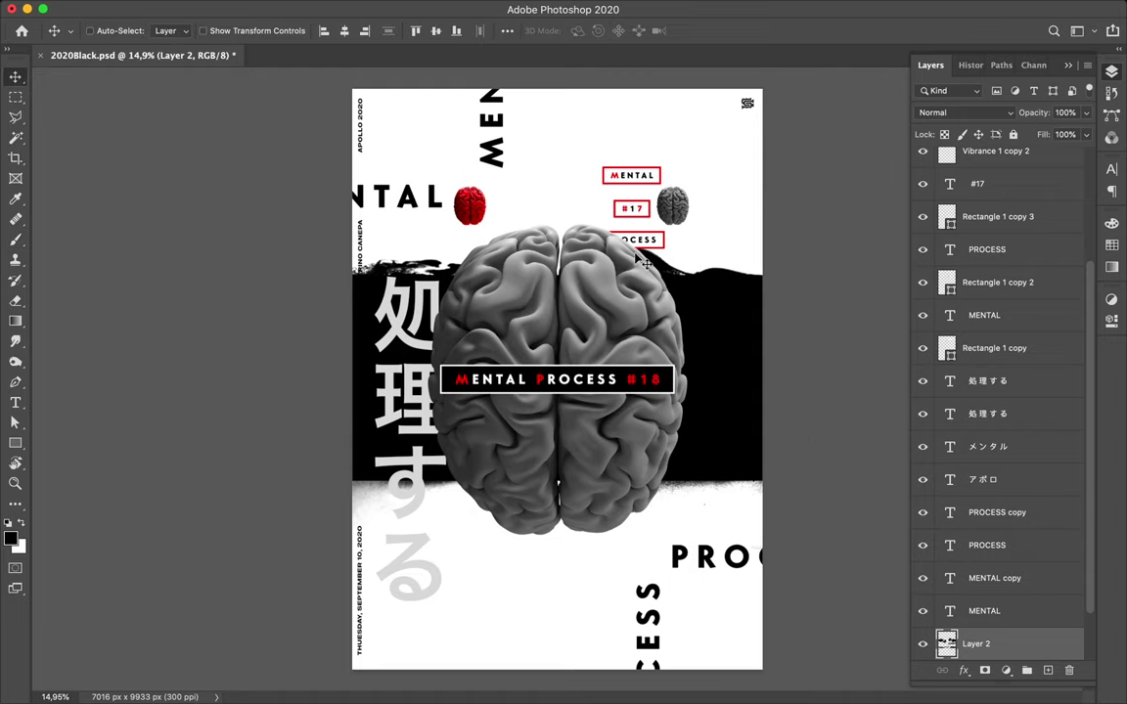
Marquee a central vertical strip of the brain on Layer 1 and invert the selection
{"action": "left_click_drag", "start_coordinate": [663, 248], "coordinate": [674, 252]}
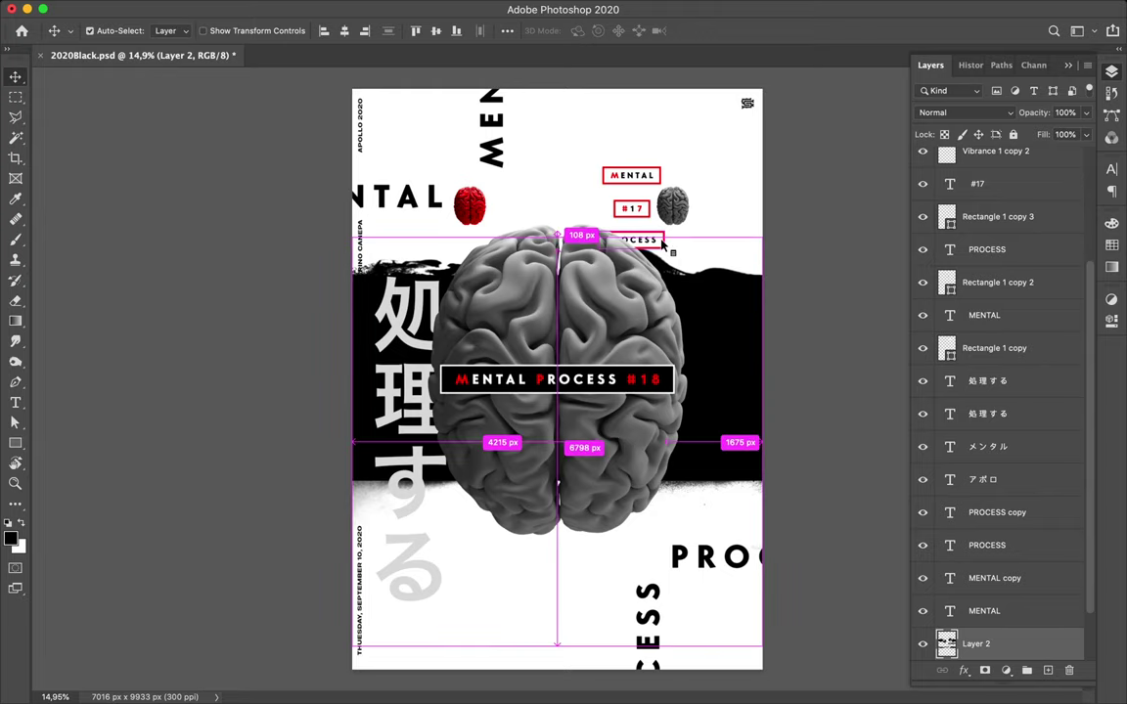
{"action": "left_click", "coordinate": [626, 354], "text": "ctrl"}
{"action": "key", "text": "m"}
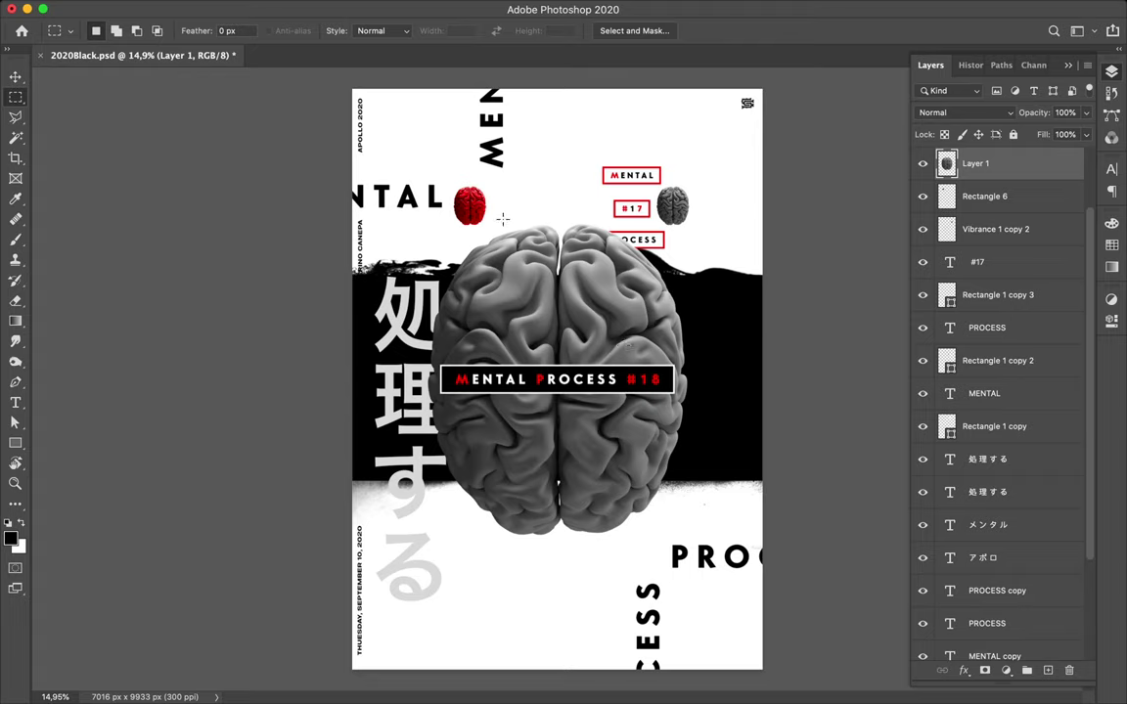
{"action": "mouse_move", "coordinate": [497, 217]}
{"action": "left_mouse_down"}
{"action": "mouse_move", "coordinate": [615, 579]}
{"action": "mouse_move", "coordinate": [613, 565]}
{"action": "left_mouse_up"}
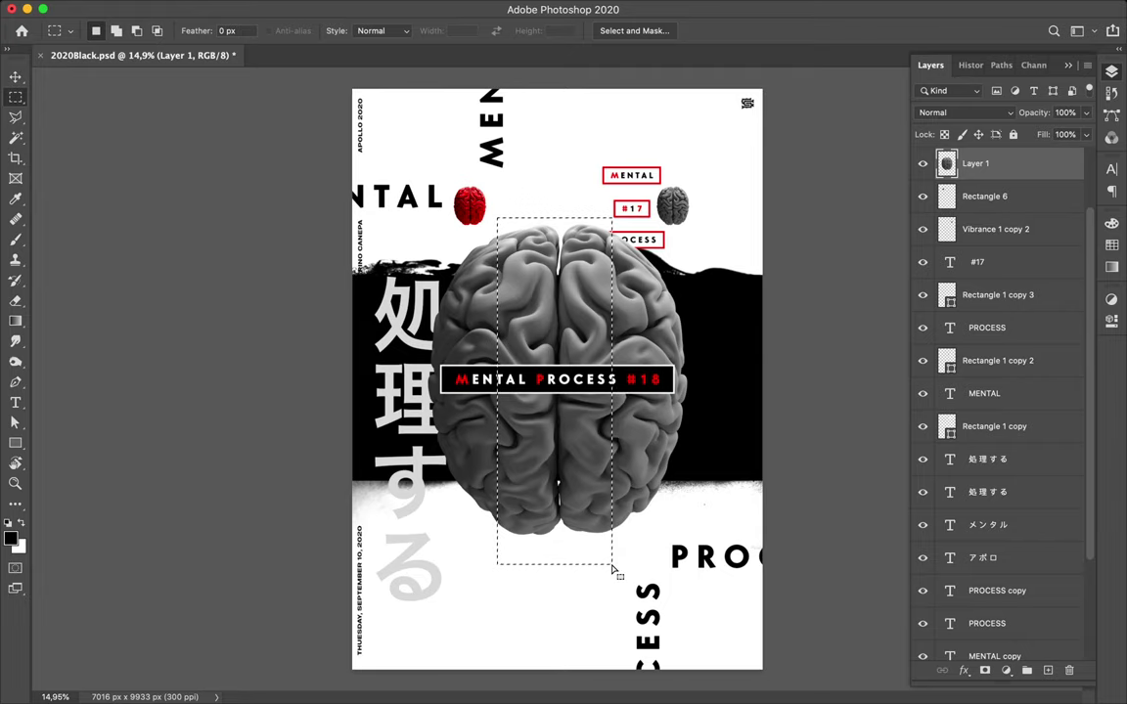
{"action": "key", "text": "shift"}
{"action": "key", "text": "ctrl+shift+i"}
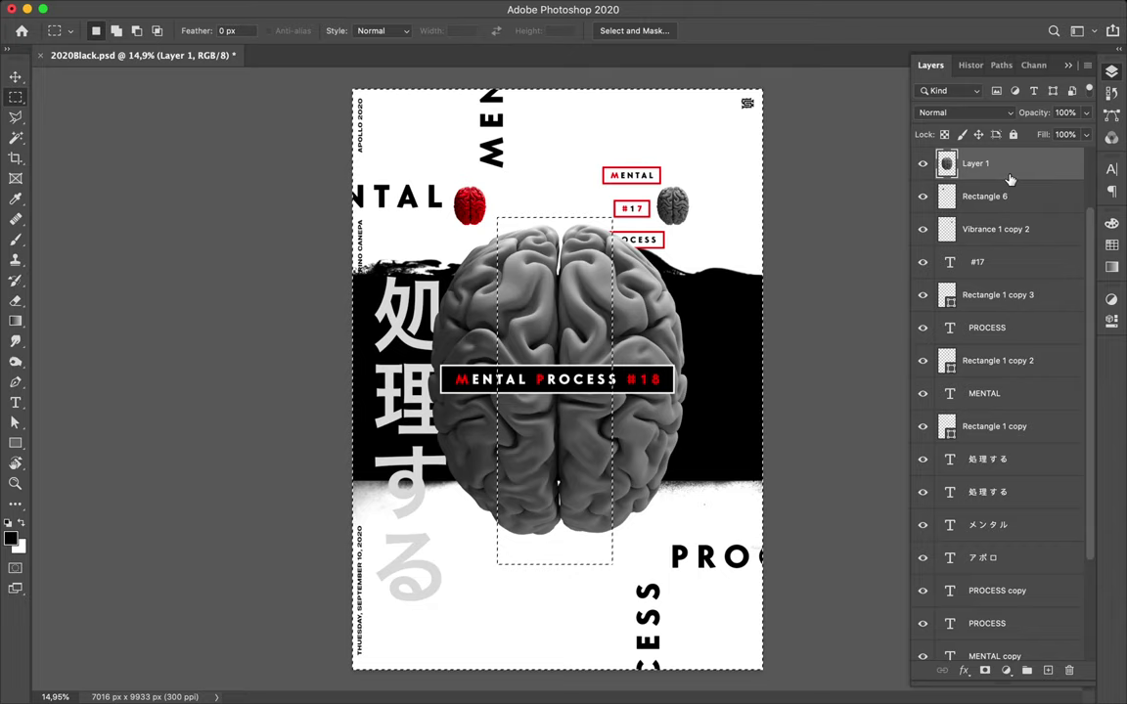
Keep a hidden backup brain copy, delete outside the strip, and add a full-brain Layer 3
{"action": "left_click_drag", "start_coordinate": [1010, 179], "coordinate": [1008, 186]}
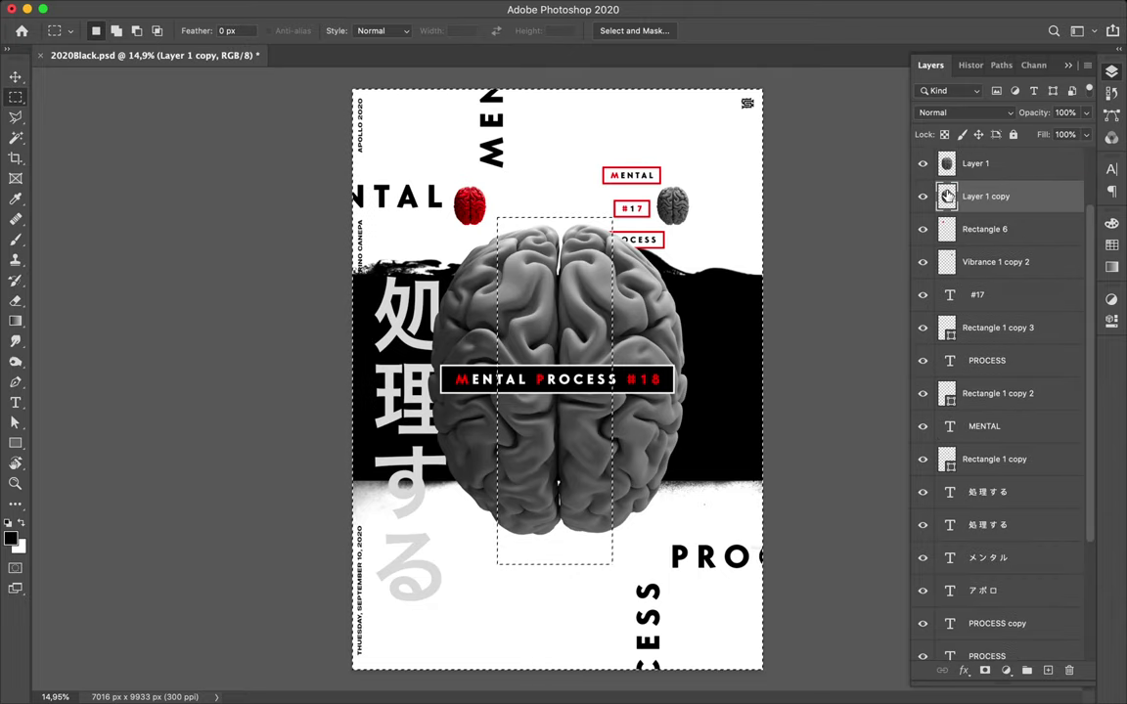
{"action": "left_click", "coordinate": [923, 196]}
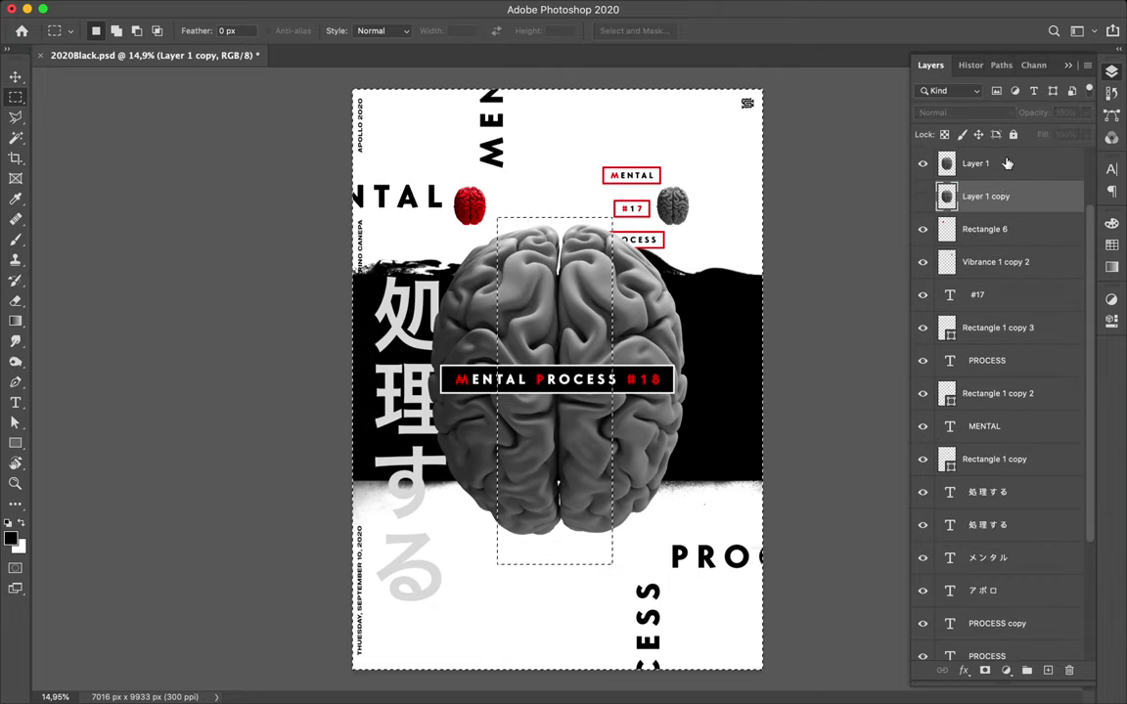
{"action": "left_click", "coordinate": [1007, 164]}
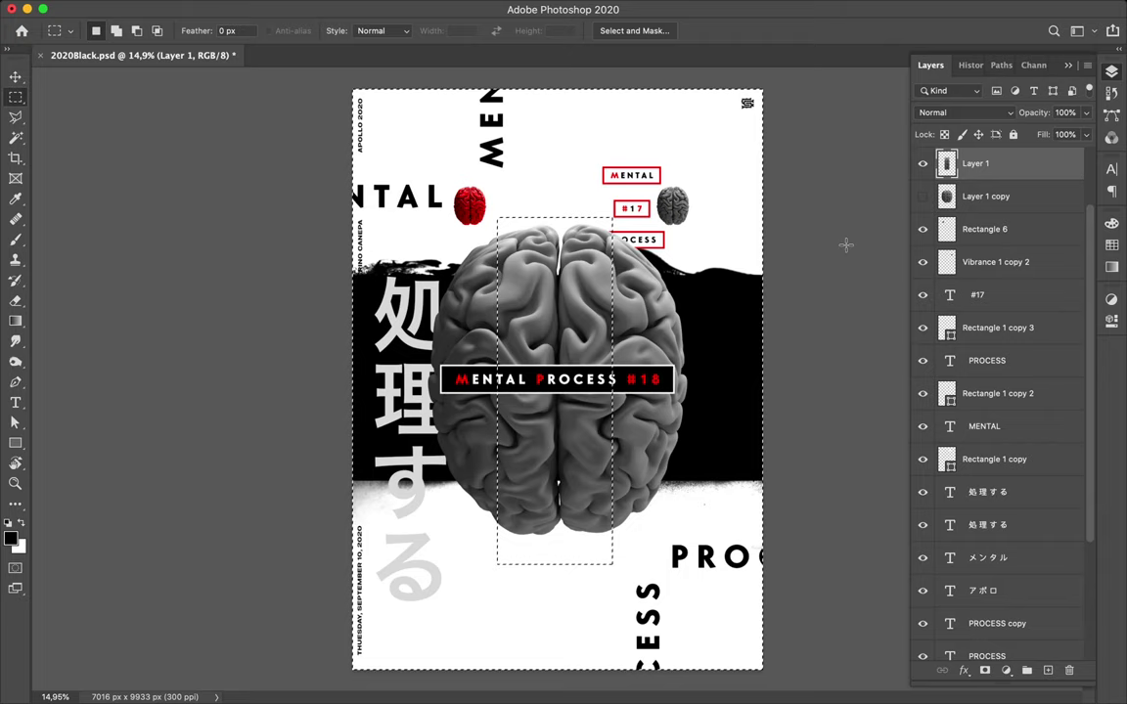
{"action": "key", "text": "Delete"}
{"action": "key", "text": "ctrl+d"}
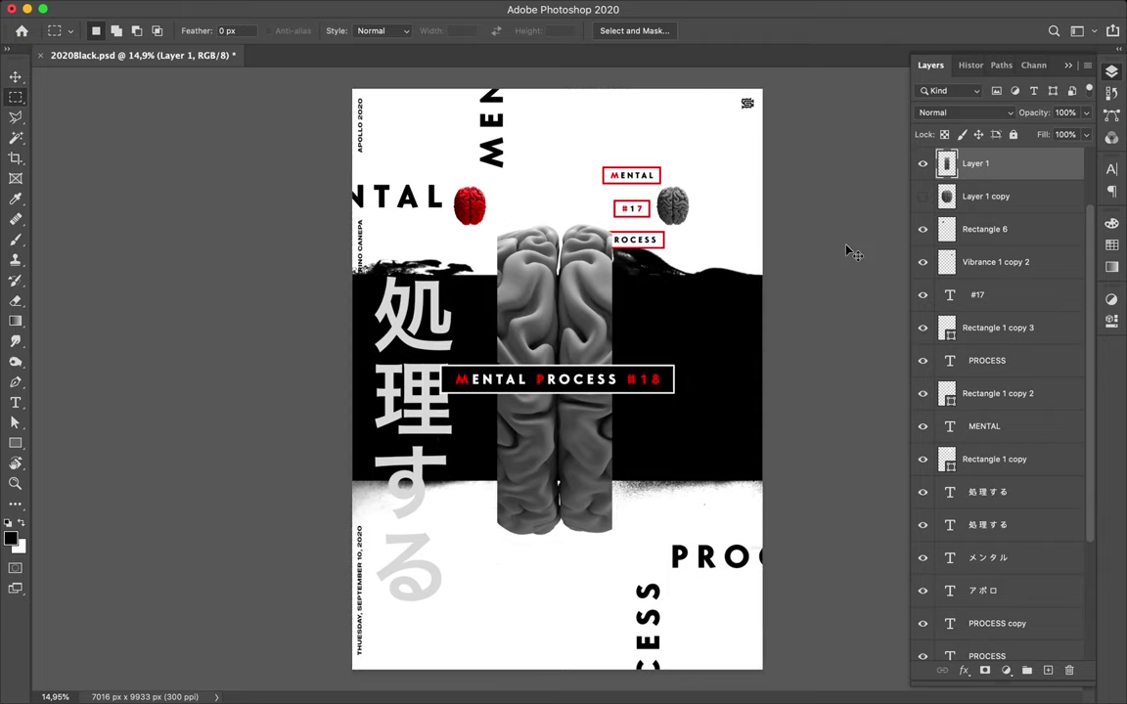
{"action": "key", "text": "ctrl+v"}
Shift the full-brain copy right and down, and cut its right half onto its own layer
{"action": "key", "text": "v"}
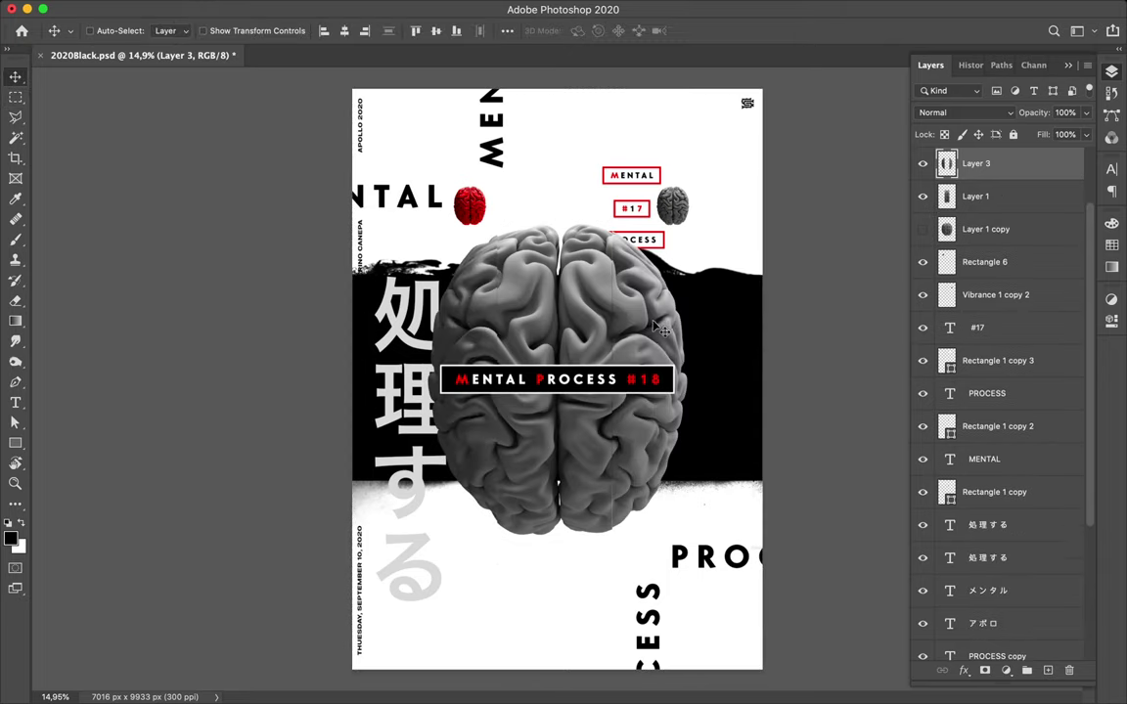
{"action": "left_click_drag", "start_coordinate": [658, 329], "coordinate": [688, 396]}
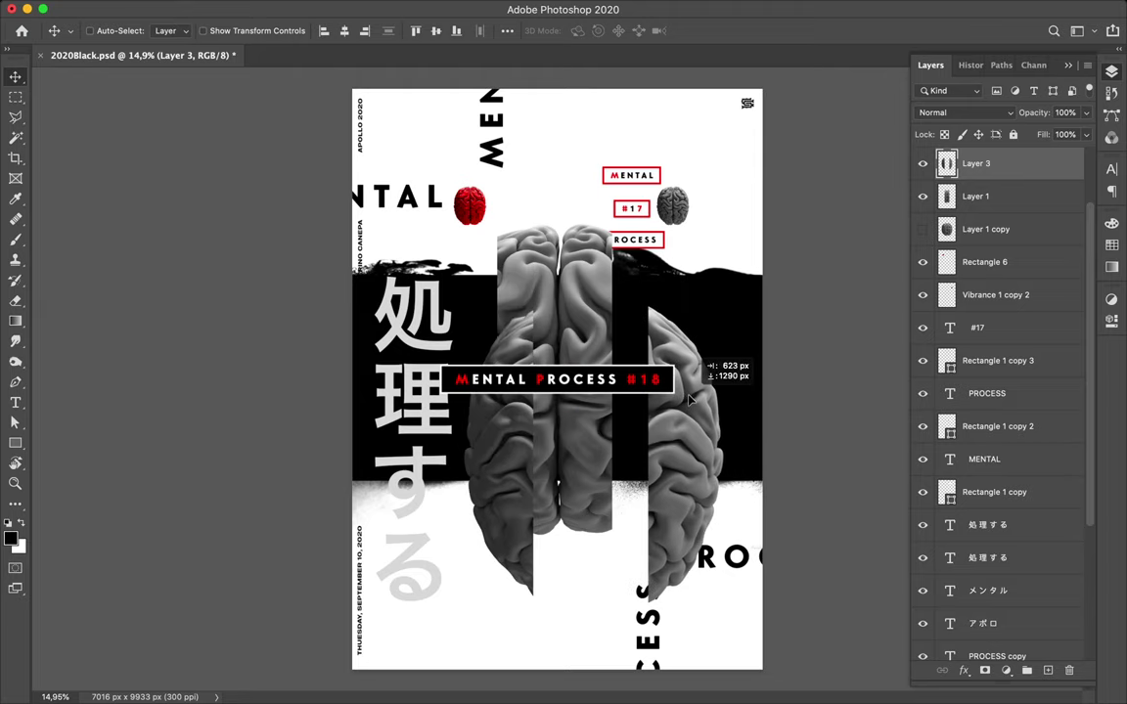
{"action": "key", "text": "m"}
{"action": "left_click_drag", "start_coordinate": [606, 278], "coordinate": [729, 624]}
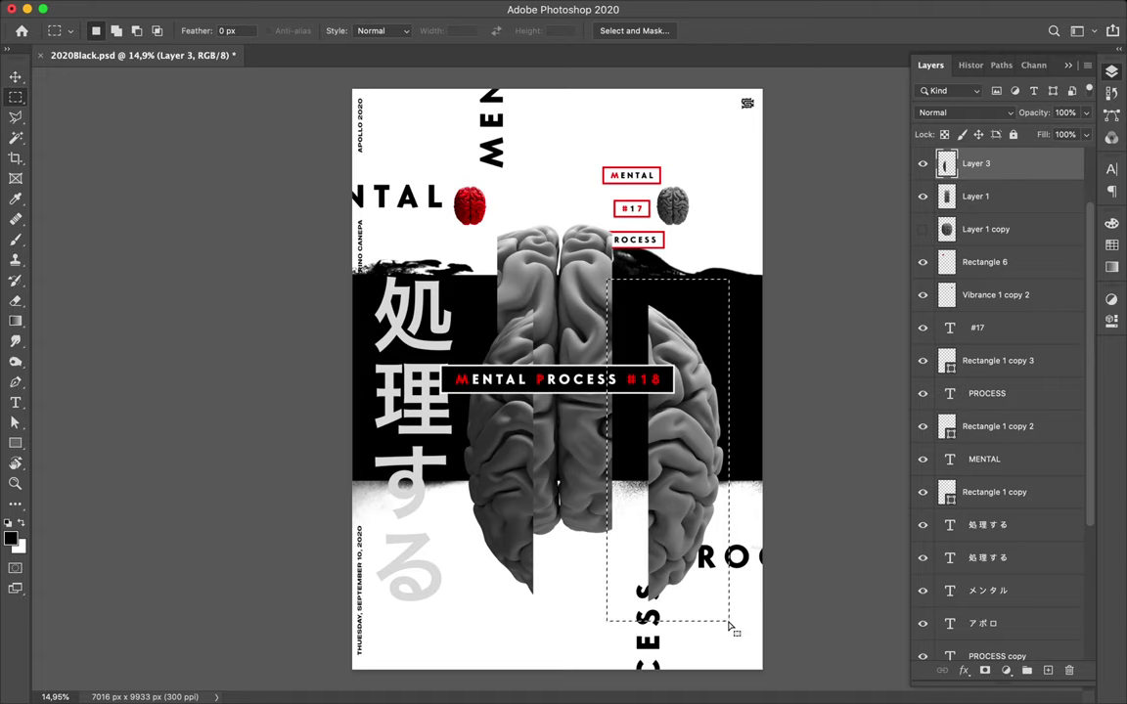
{"action": "key", "text": "Delete"}
{"action": "key", "text": "ctrl+d"}
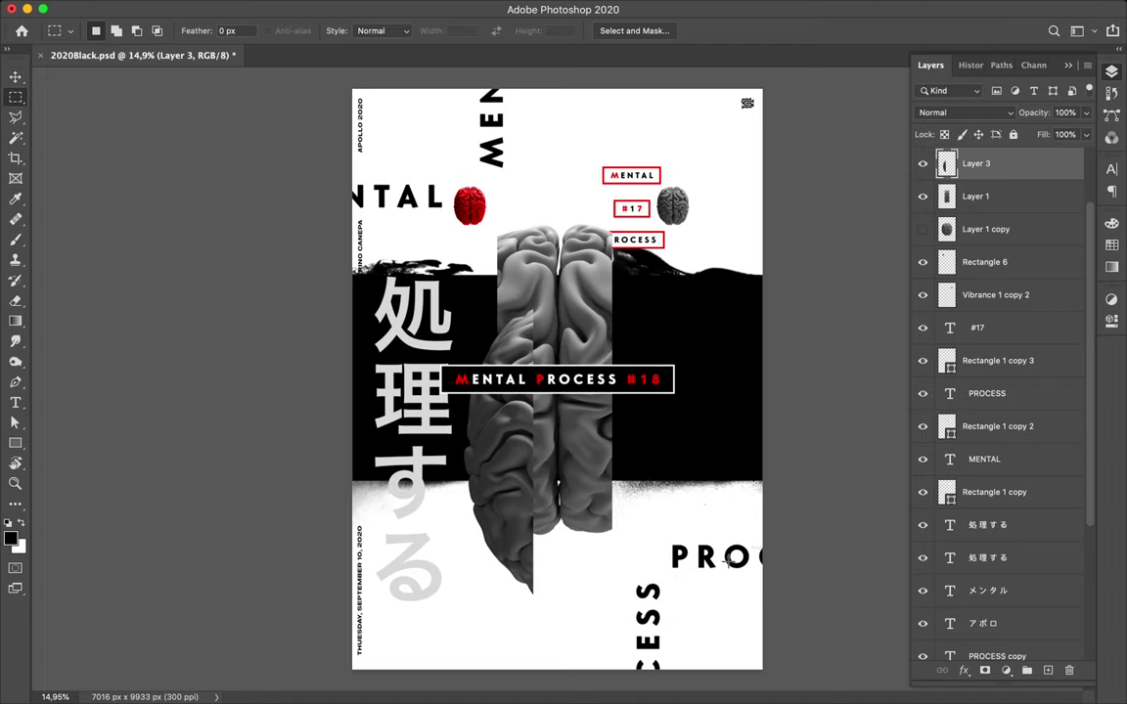
{"action": "key", "text": "ctrl+v"}
Place one brain half against the poster's left edge and the other at the bottom-right edge
{"action": "key", "text": "v"}
{"action": "mouse_move", "coordinate": [681, 486]}
{"action": "left_mouse_down"}
{"action": "mouse_move", "coordinate": [383, 393]}
{"action": "mouse_move", "coordinate": [359, 404]}
{"action": "left_mouse_up"}
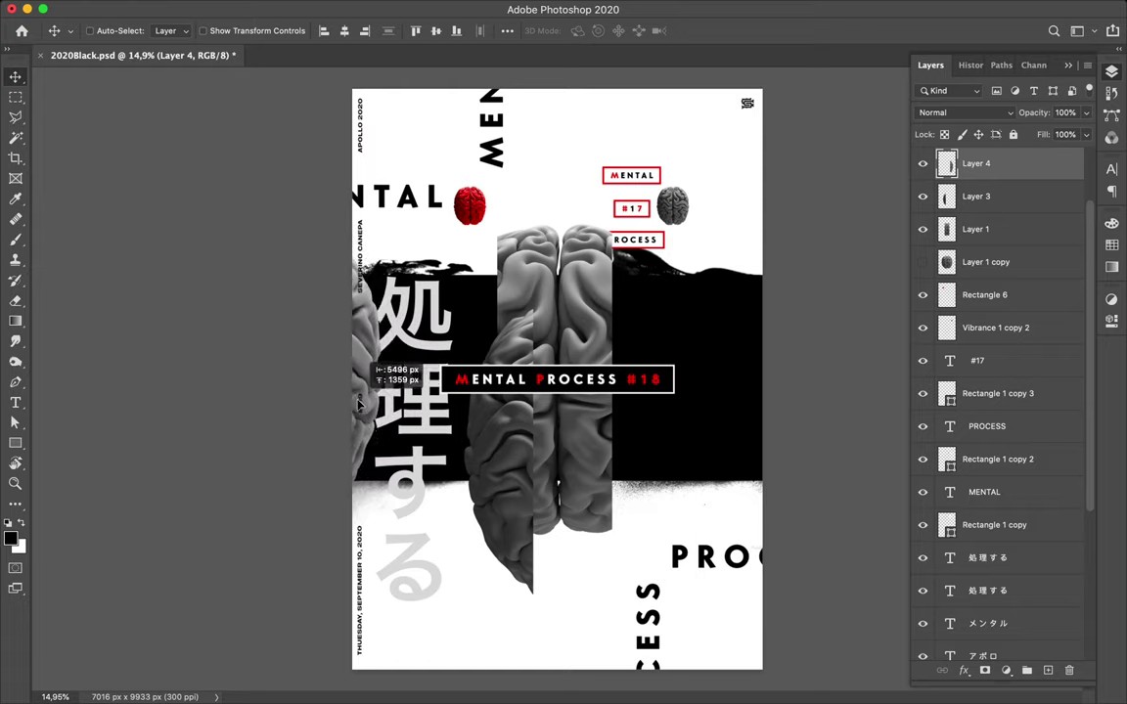
{"action": "key", "text": "ctrl"}
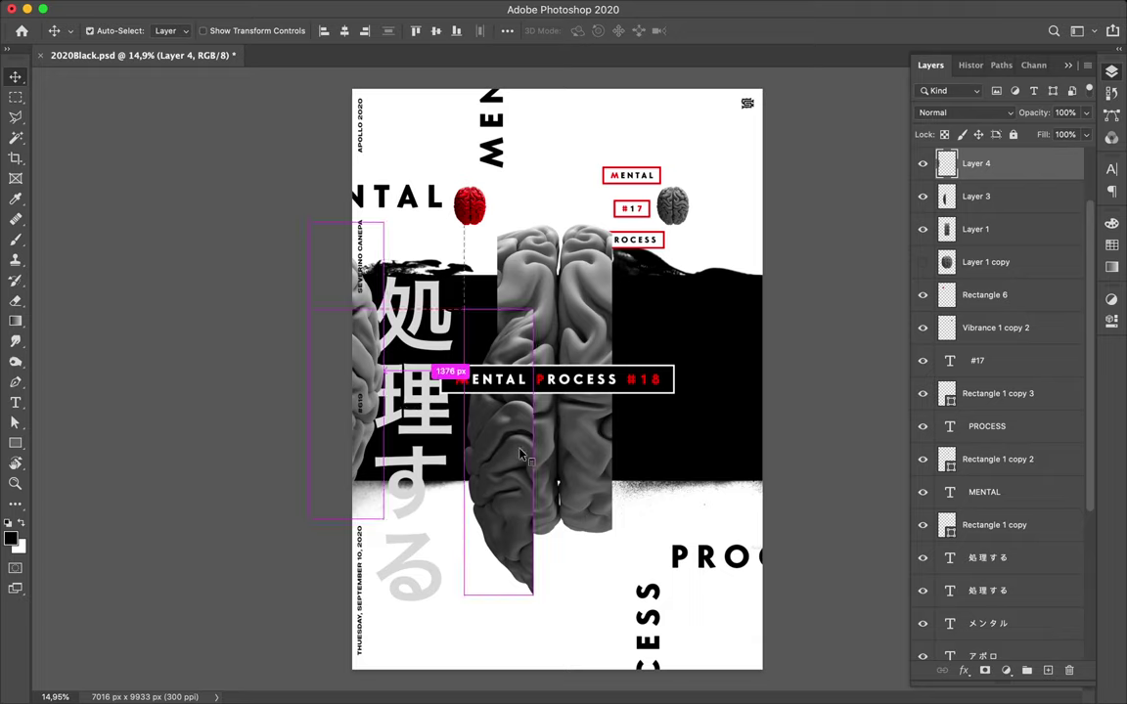
{"action": "left_click", "coordinate": [520, 455]}
{"action": "left_click_drag", "start_coordinate": [643, 504], "coordinate": [760, 584]}
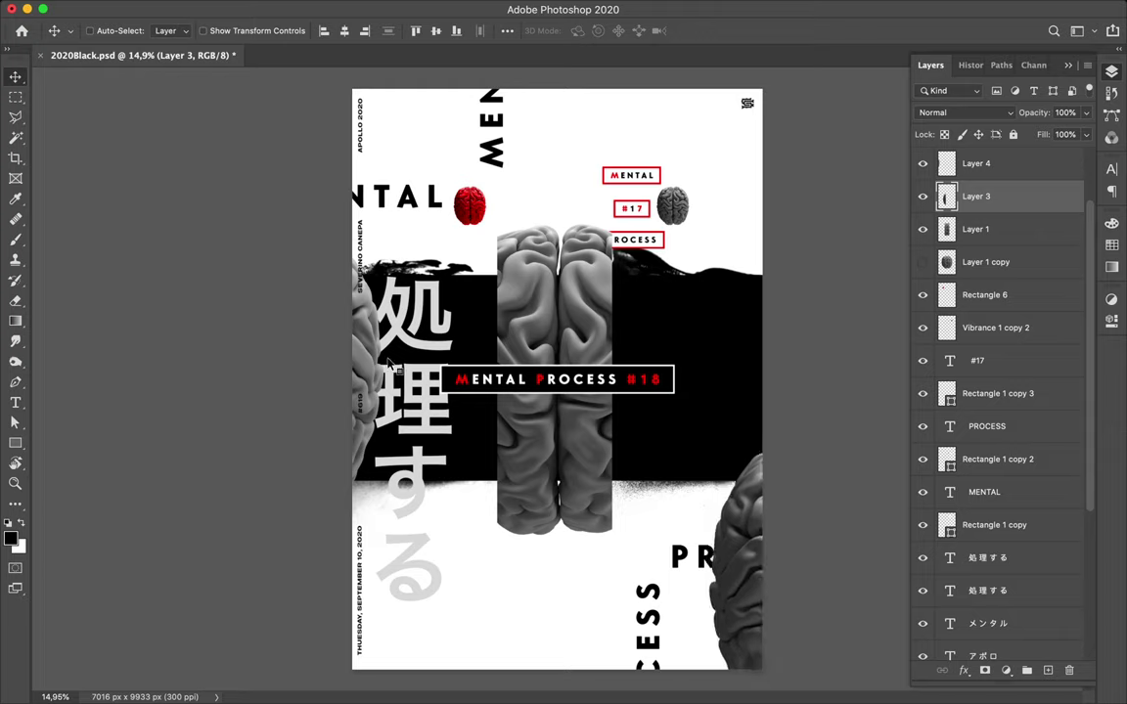
{"action": "left_click", "coordinate": [362, 142], "text": "ctrl"}
{"action": "mouse_move", "coordinate": [361, 105]}
{"action": "left_mouse_down"}
{"action": "mouse_move", "coordinate": [370, 154]}
{"action": "mouse_move", "coordinate": [448, 204]}
{"action": "mouse_move", "coordinate": [473, 239]}
{"action": "left_mouse_up"}
Centre the brain strip horizontally on the poster and select the PROCESS label layers
{"action": "left_click", "coordinate": [417, 203]}
{"action": "left_click", "coordinate": [482, 230]}
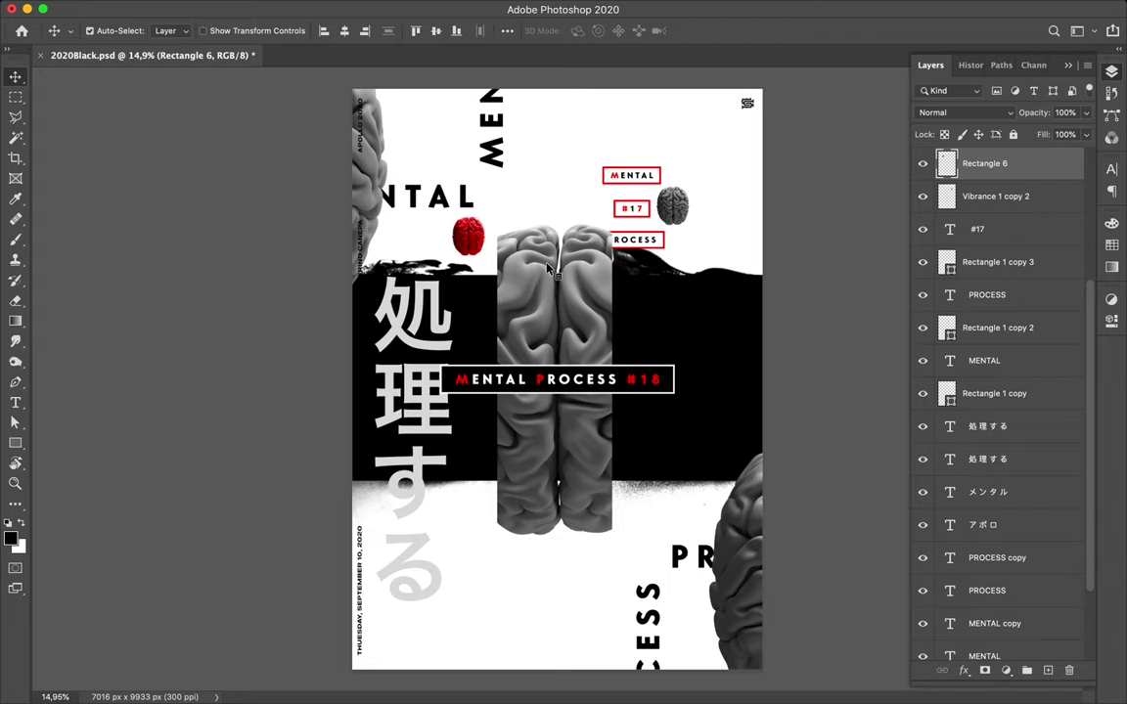
{"action": "left_click", "coordinate": [354, 32]}
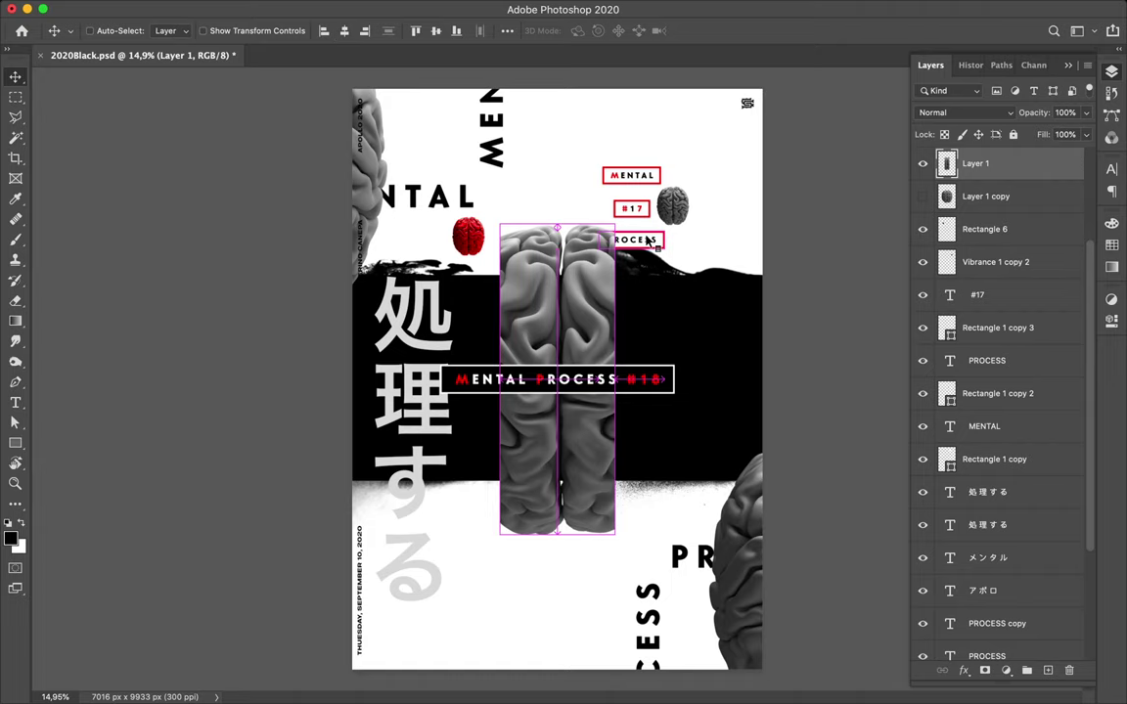
{"action": "scroll", "coordinate": [645, 240], "scroll_direction": "up", "scroll_amount": 1}
{"action": "scroll", "coordinate": [654, 244], "scroll_direction": "up", "scroll_amount": 2}
{"action": "scroll", "coordinate": [651, 242], "scroll_direction": "up", "scroll_amount": 2}
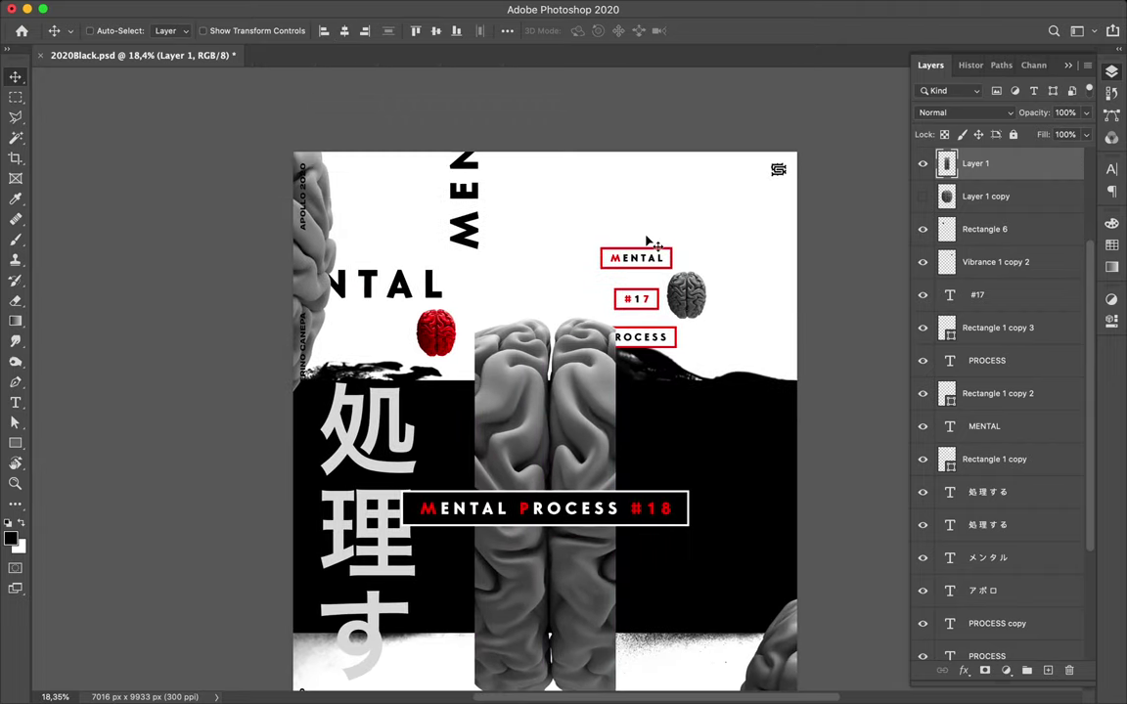
{"action": "left_click", "coordinate": [656, 339]}
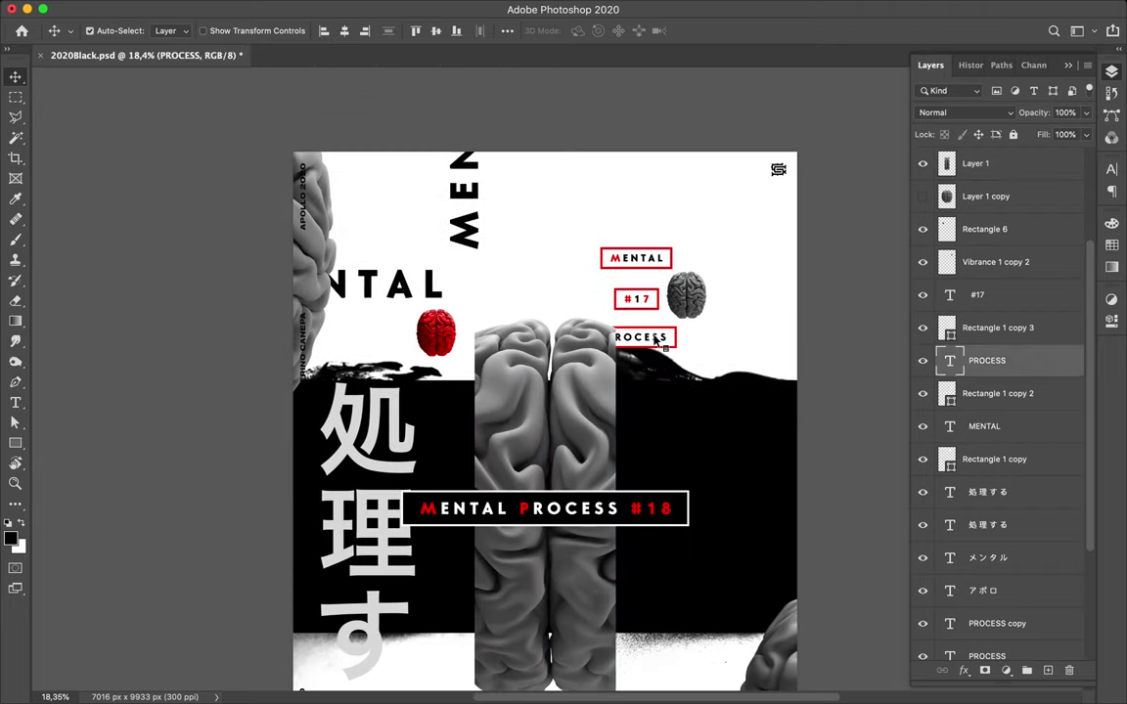
{"action": "left_click", "coordinate": [674, 339], "text": "shift"}
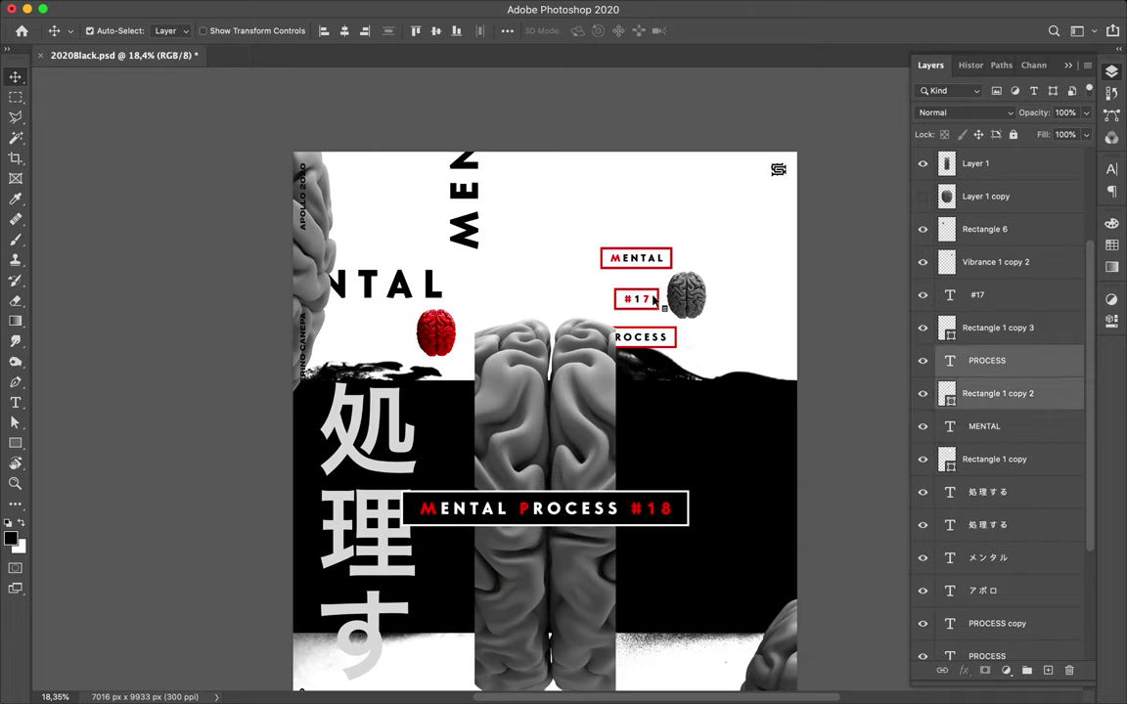
{"action": "left_click", "coordinate": [648, 306], "text": "shift"}
Move the MENTAL, #17 and PROCESS labels onto the black band and group them as Mental Process Group
{"action": "left_click", "coordinate": [645, 302], "text": "shift"}
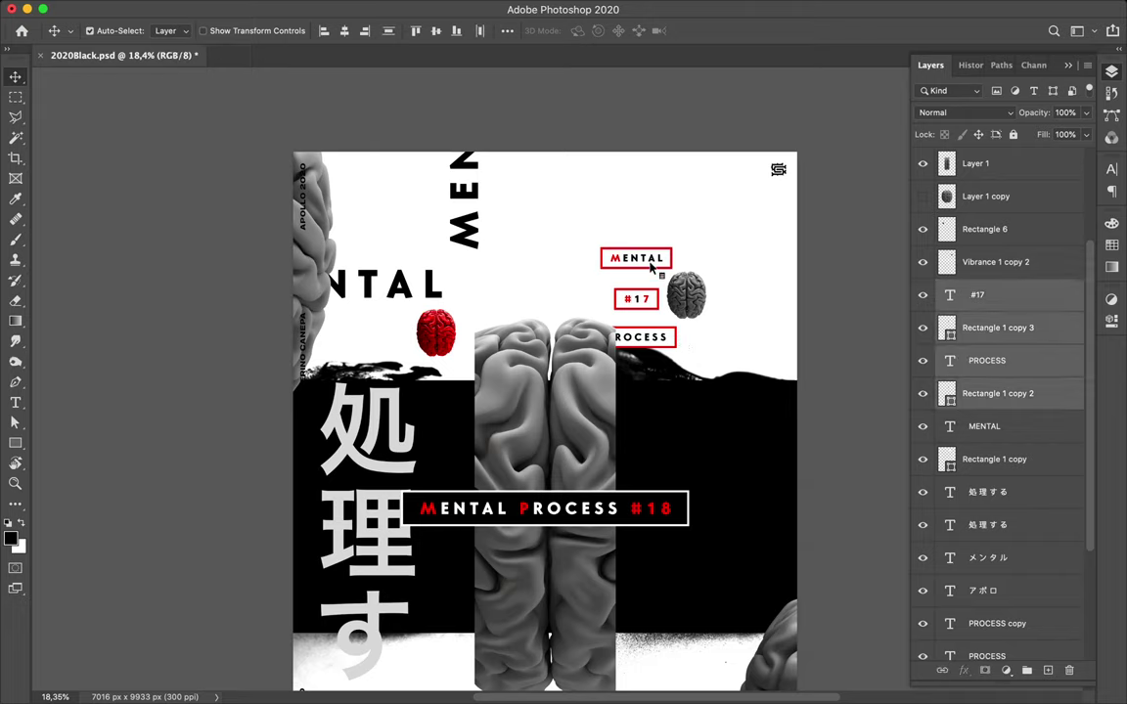
{"action": "left_click", "coordinate": [657, 262], "text": "shift"}
{"action": "left_click", "coordinate": [670, 261], "text": "shift"}
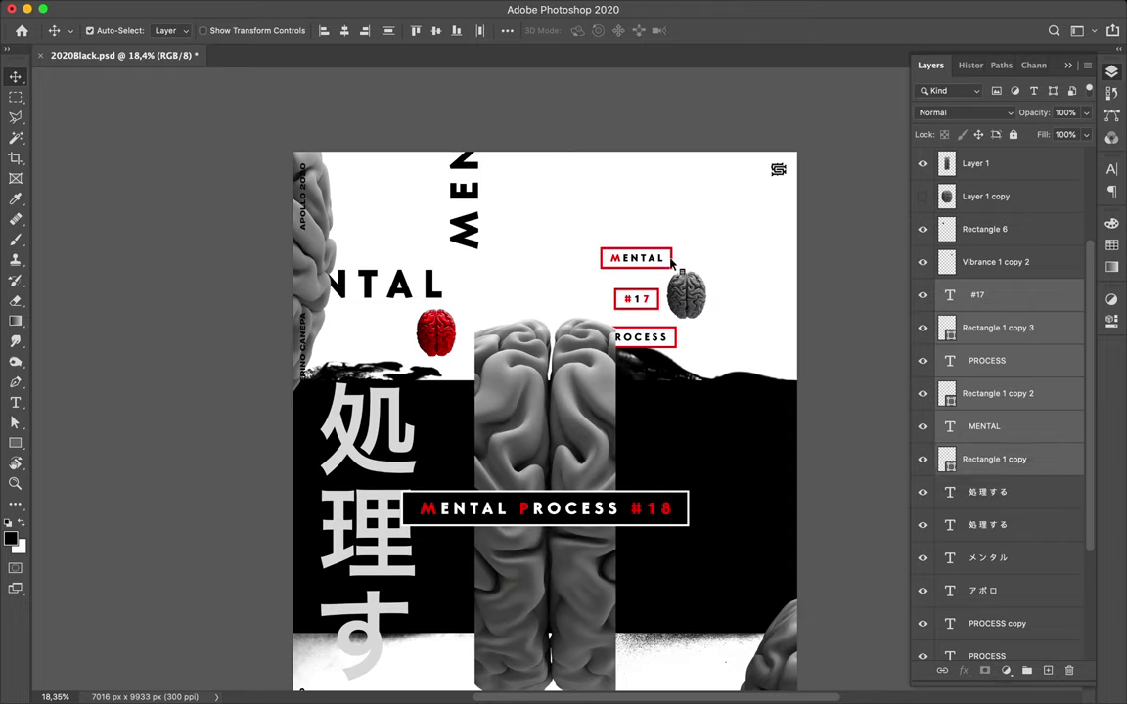
{"action": "left_click_drag", "start_coordinate": [698, 267], "coordinate": [757, 402]}
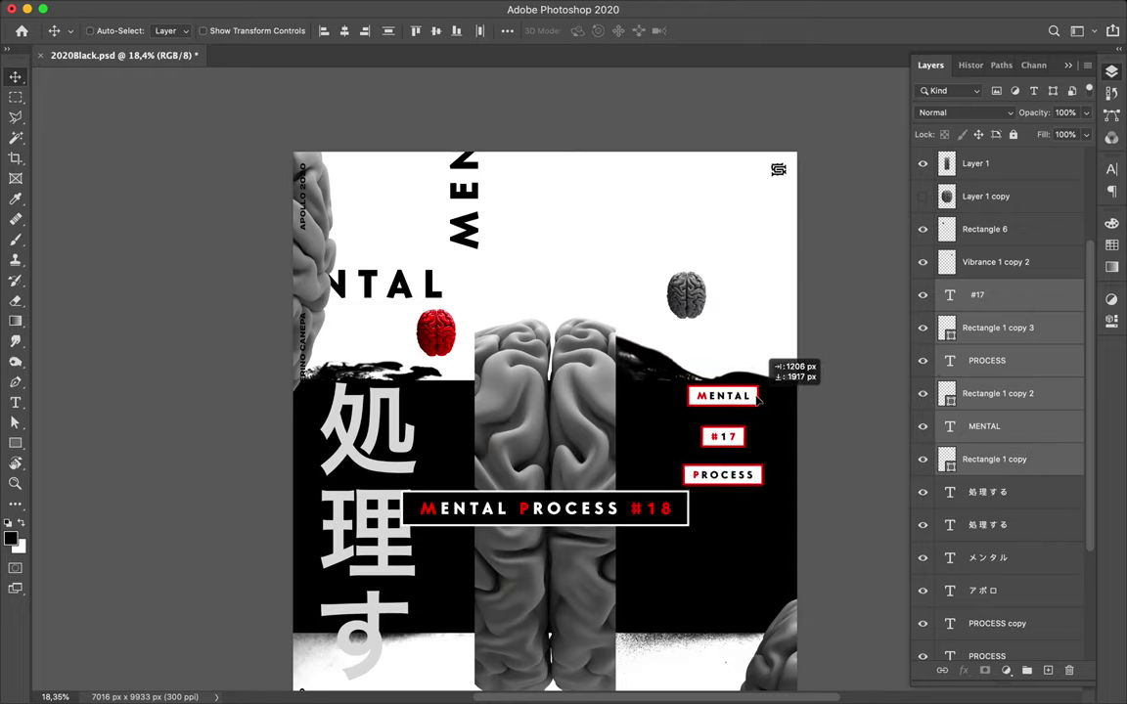
{"action": "left_click_drag", "start_coordinate": [757, 402], "coordinate": [760, 398]}
{"action": "left_click", "coordinate": [1028, 672]}
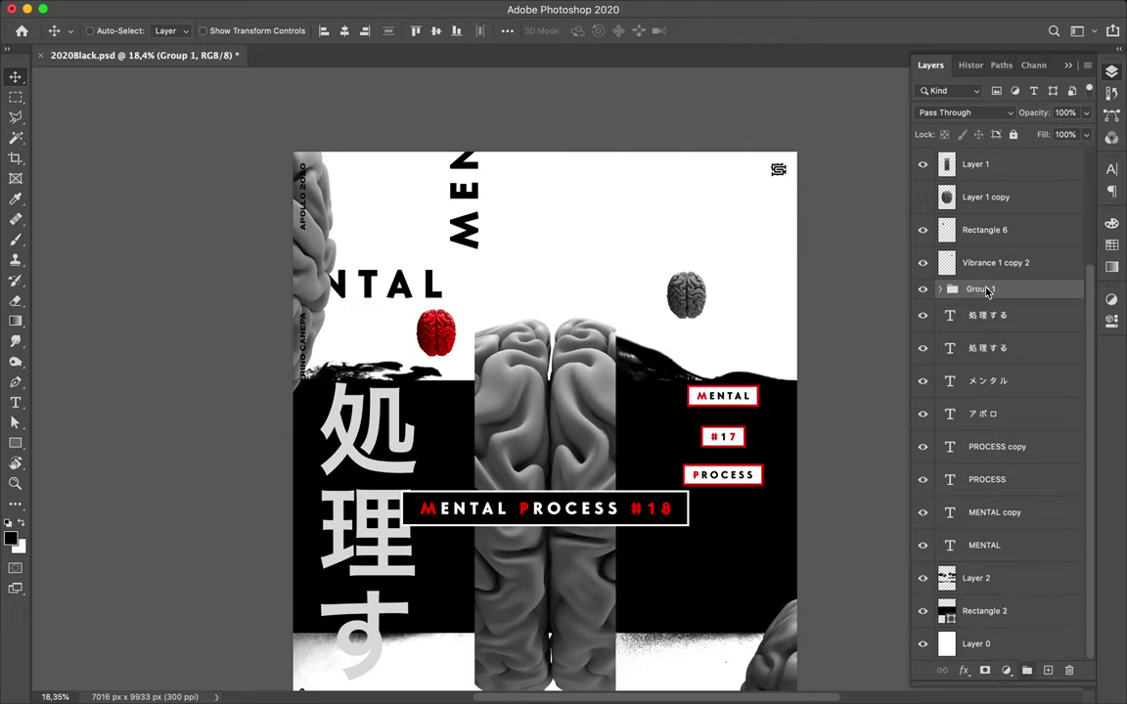
{"action": "type", "text": "M"}
{"action": "type", "text": "rou"}
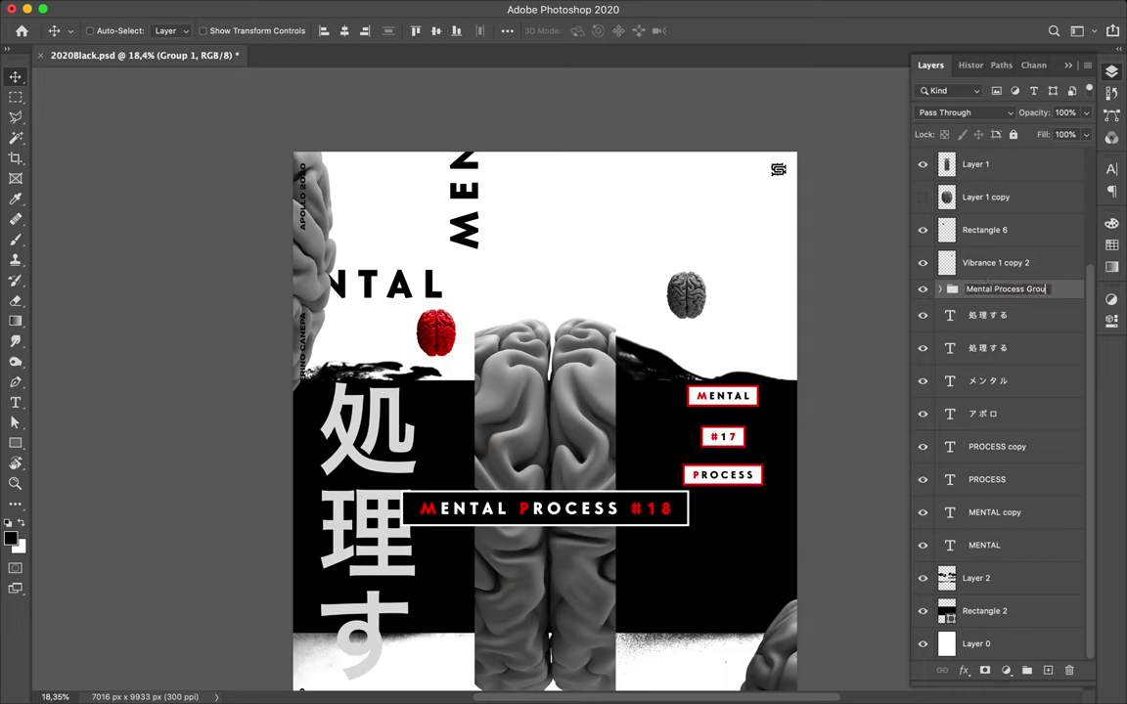
{"action": "key", "text": "Return"}
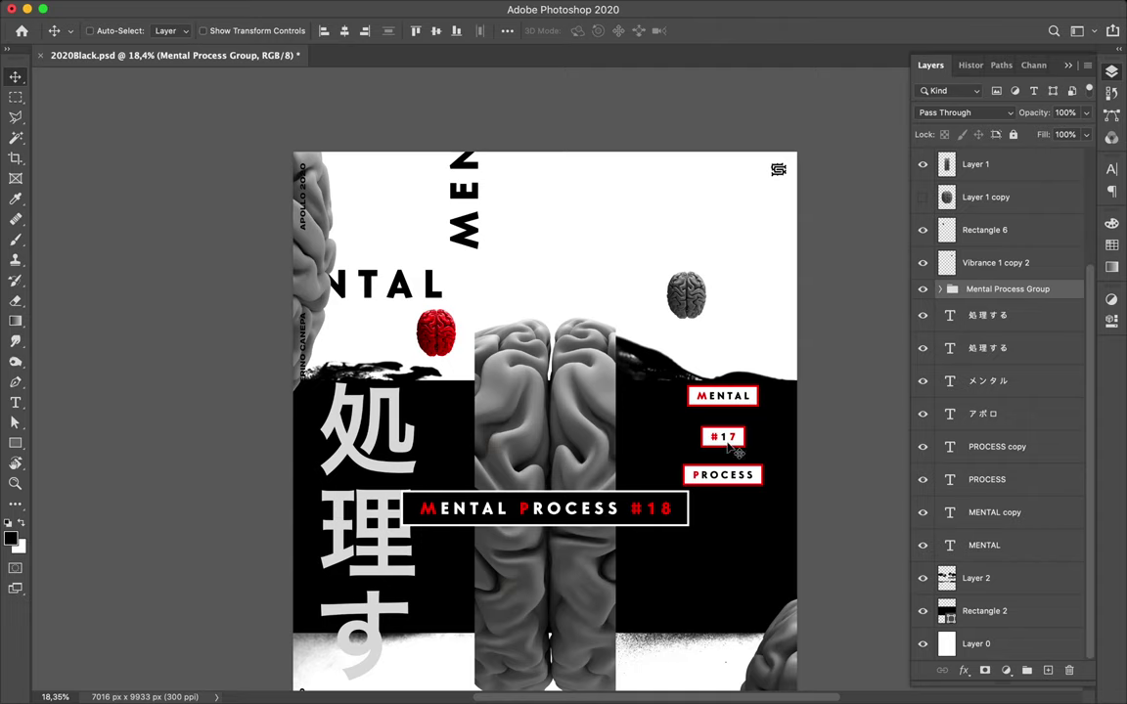
Change the number label from #17 to #18 and select the PROCESS label and box
{"action": "double_click", "coordinate": [730, 437]}
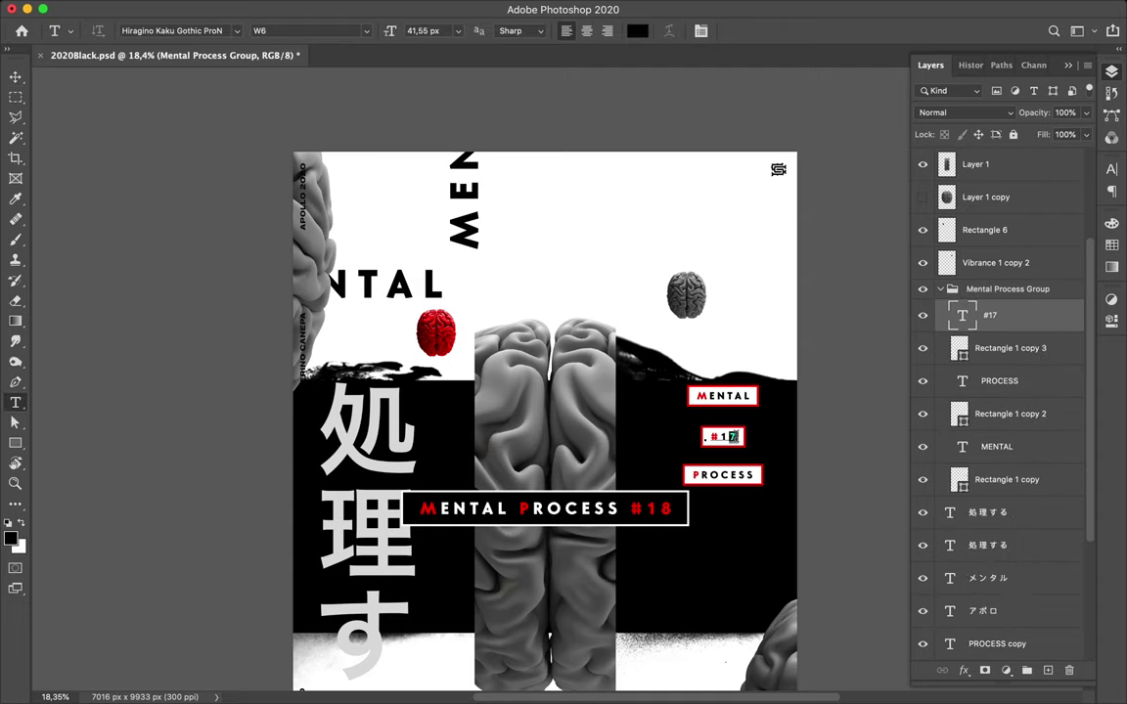
{"action": "left_click", "coordinate": [732, 437]}
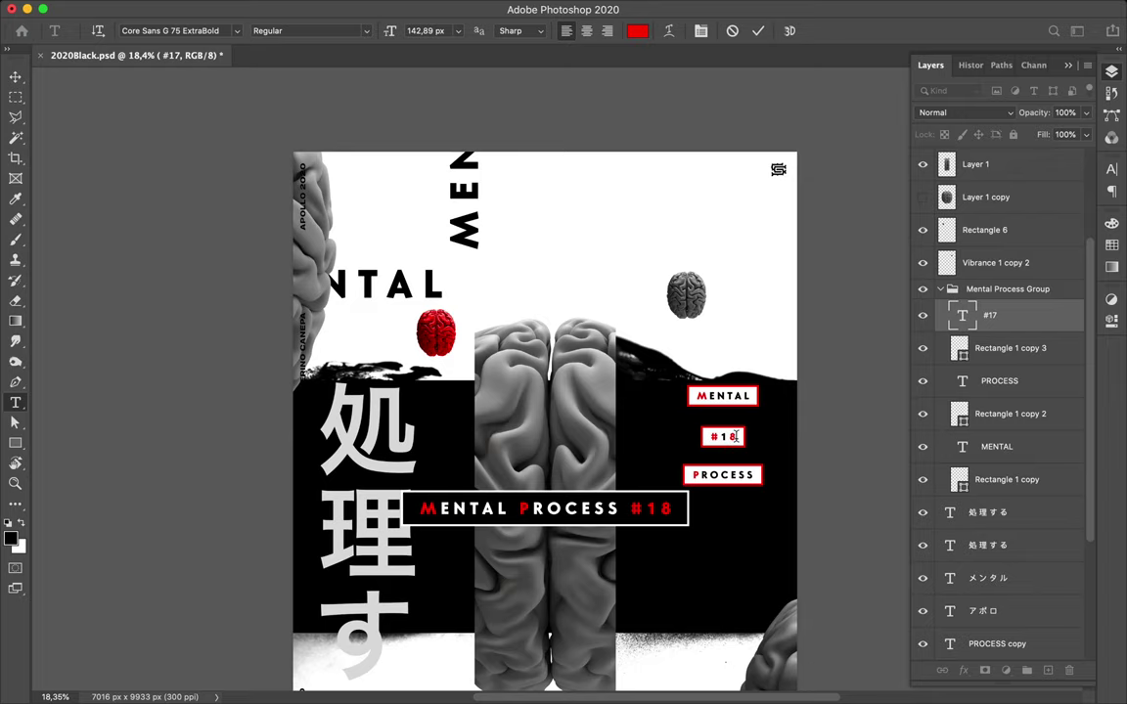
{"action": "key", "text": "Escape"}
{"action": "scroll", "coordinate": [733, 437], "scroll_direction": "up", "scroll_amount": 1}
{"action": "key", "text": "v"}
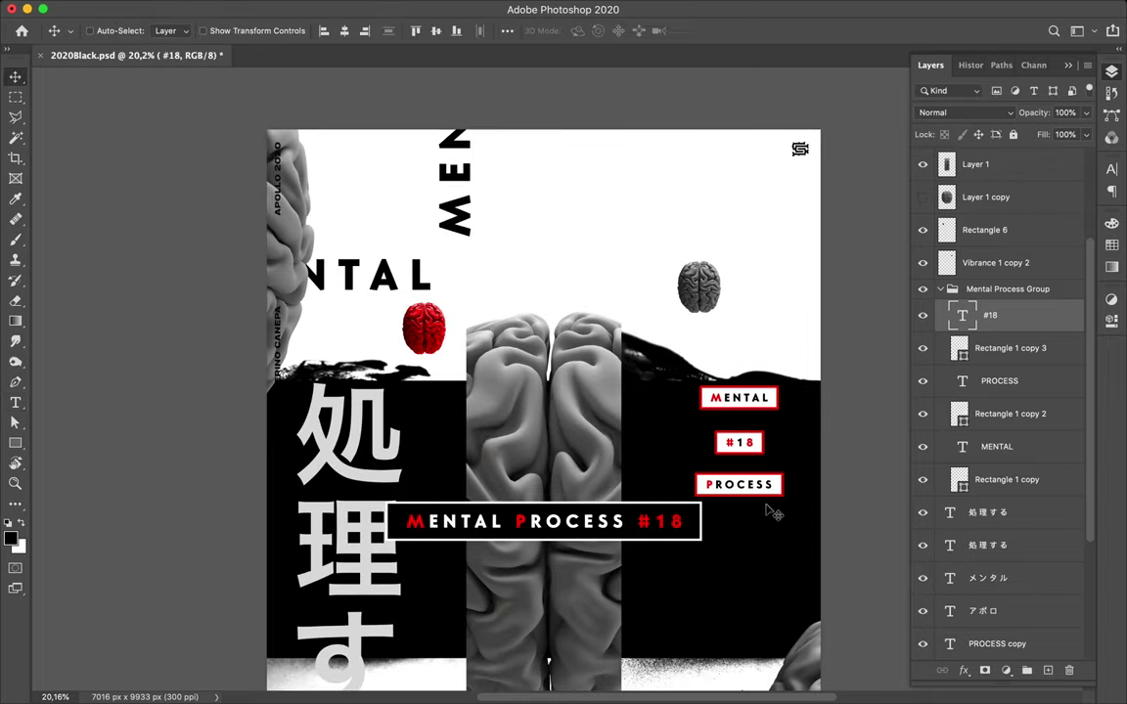
{"action": "scroll", "coordinate": [775, 509], "scroll_direction": "up", "scroll_amount": 1}
{"action": "scroll", "coordinate": [778, 504], "scroll_direction": "up", "scroll_amount": 1}
{"action": "scroll", "coordinate": [783, 497], "scroll_direction": "up", "scroll_amount": 1}
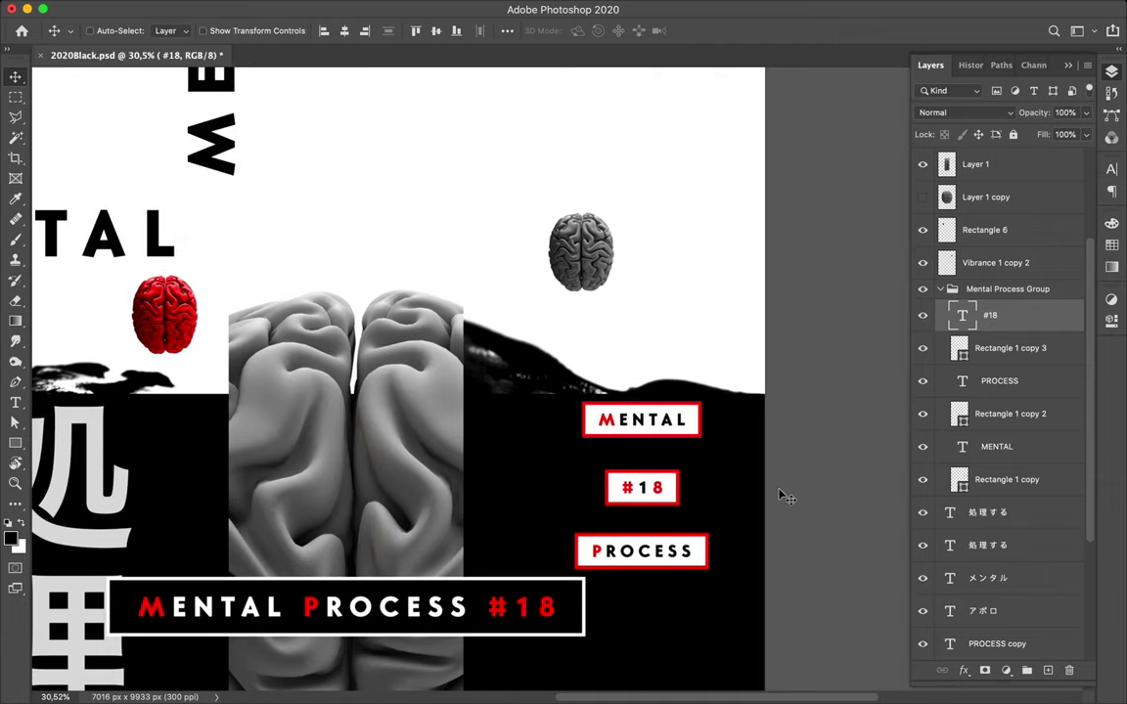
{"action": "key", "text": "ctrl"}
{"action": "left_click", "coordinate": [674, 554], "text": "ctrl"}
{"action": "left_click", "coordinate": [708, 562], "text": "ctrl+shift"}
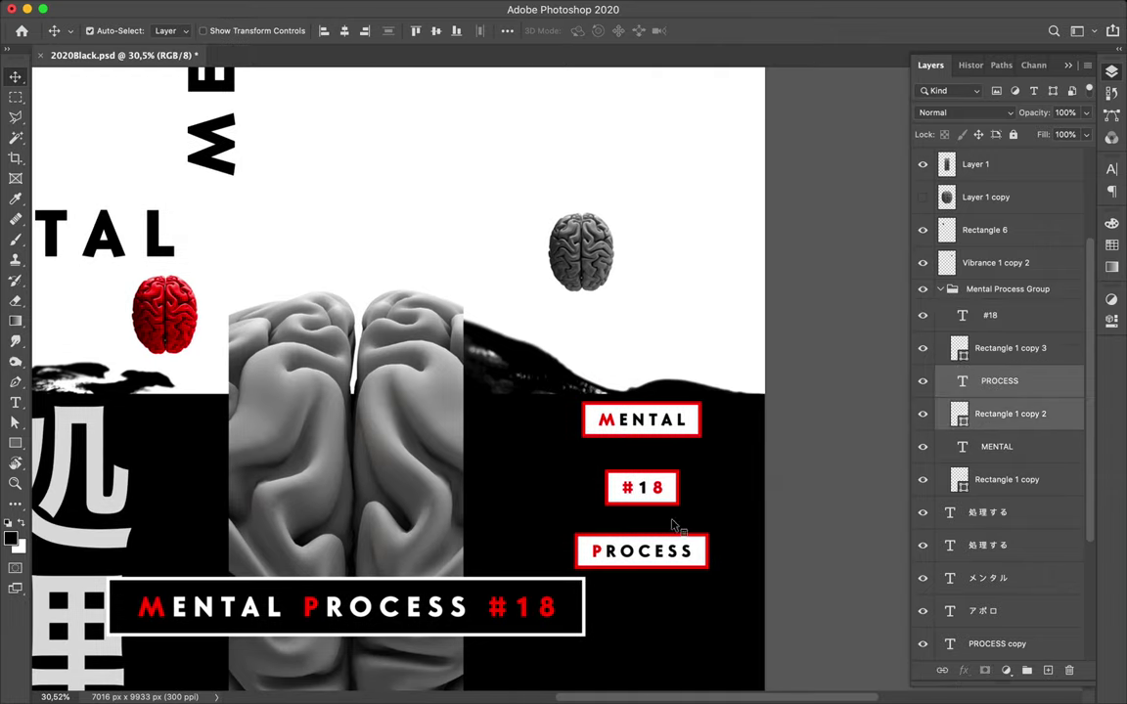
Duplicate the Mental Process Group into the white area at the top right
{"action": "left_click", "coordinate": [942, 292]}
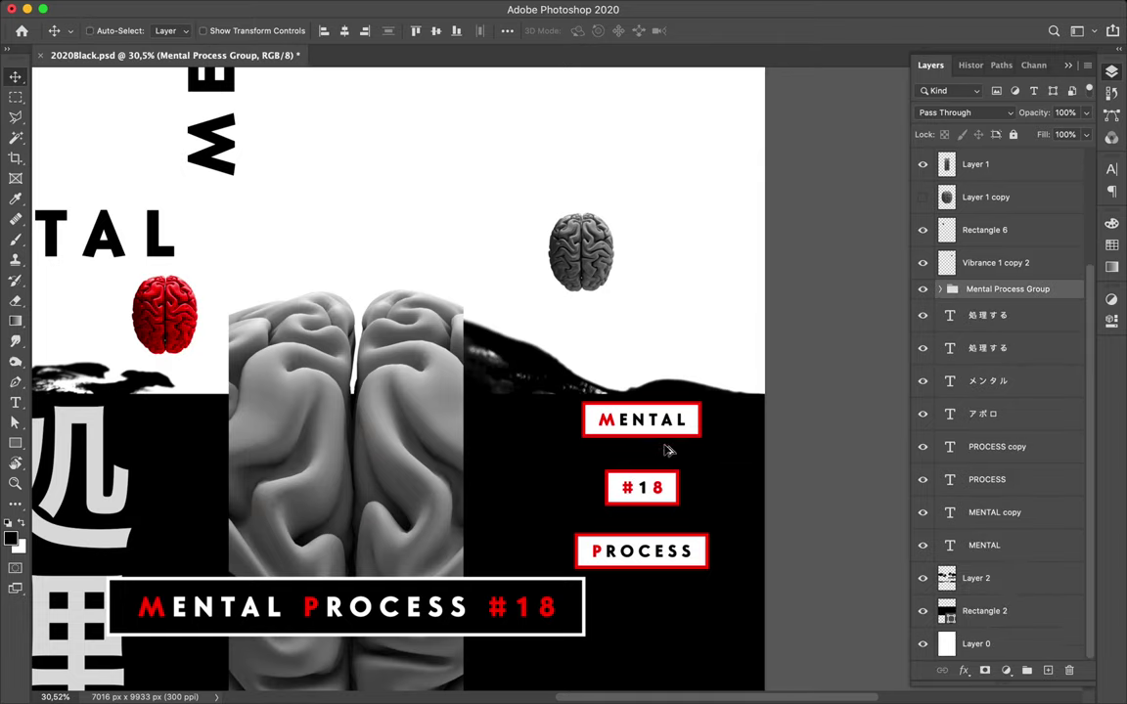
{"action": "left_click_drag", "start_coordinate": [677, 323], "coordinate": [680, 164]}
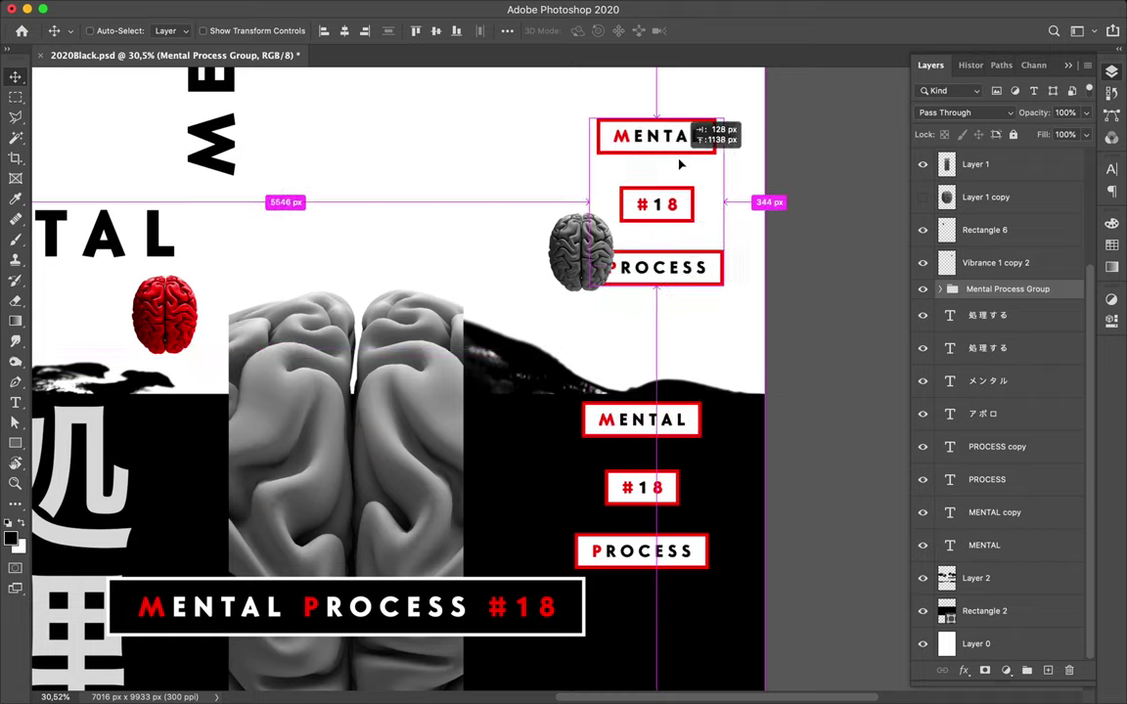
{"action": "left_click_drag", "start_coordinate": [680, 164], "coordinate": [729, 171]}
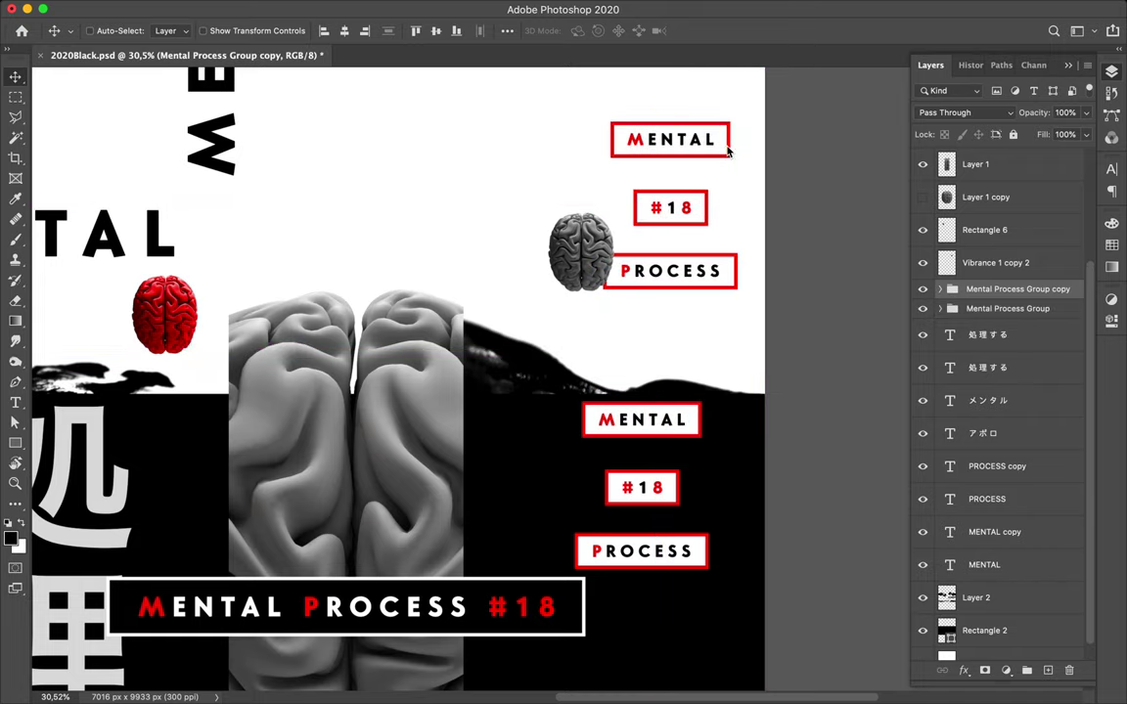
Give the copy's three boxes black outlines and red fills
{"action": "left_click", "coordinate": [729, 150], "text": "super"}
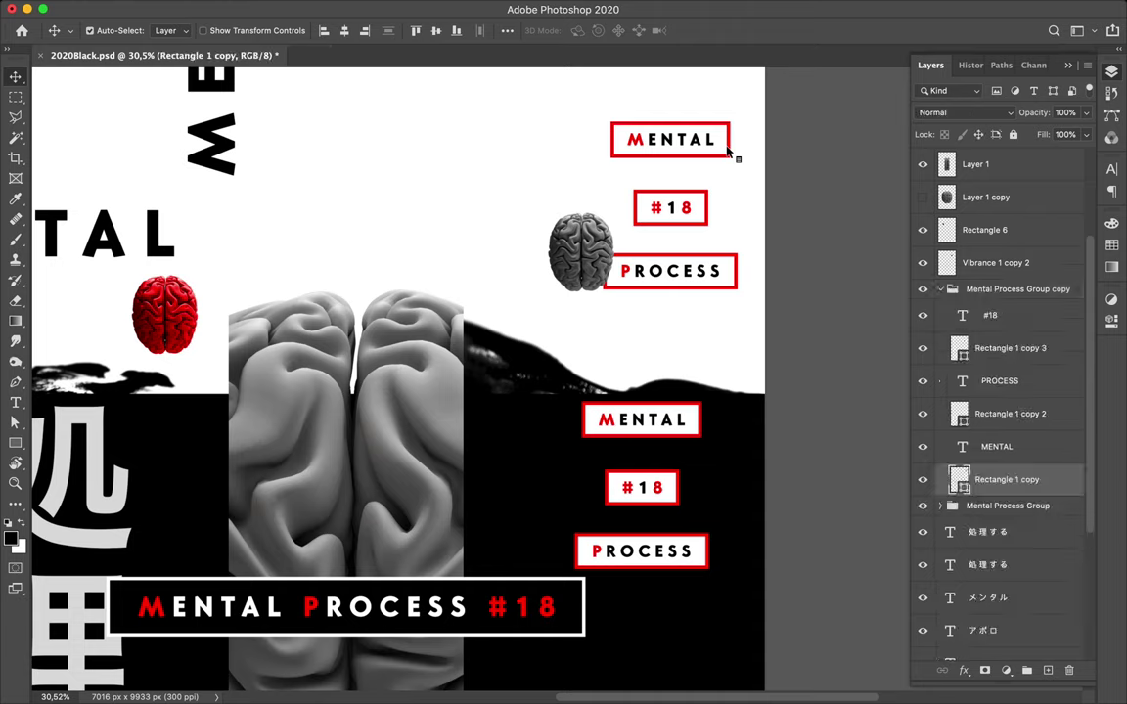
{"action": "left_click", "coordinate": [706, 213]}
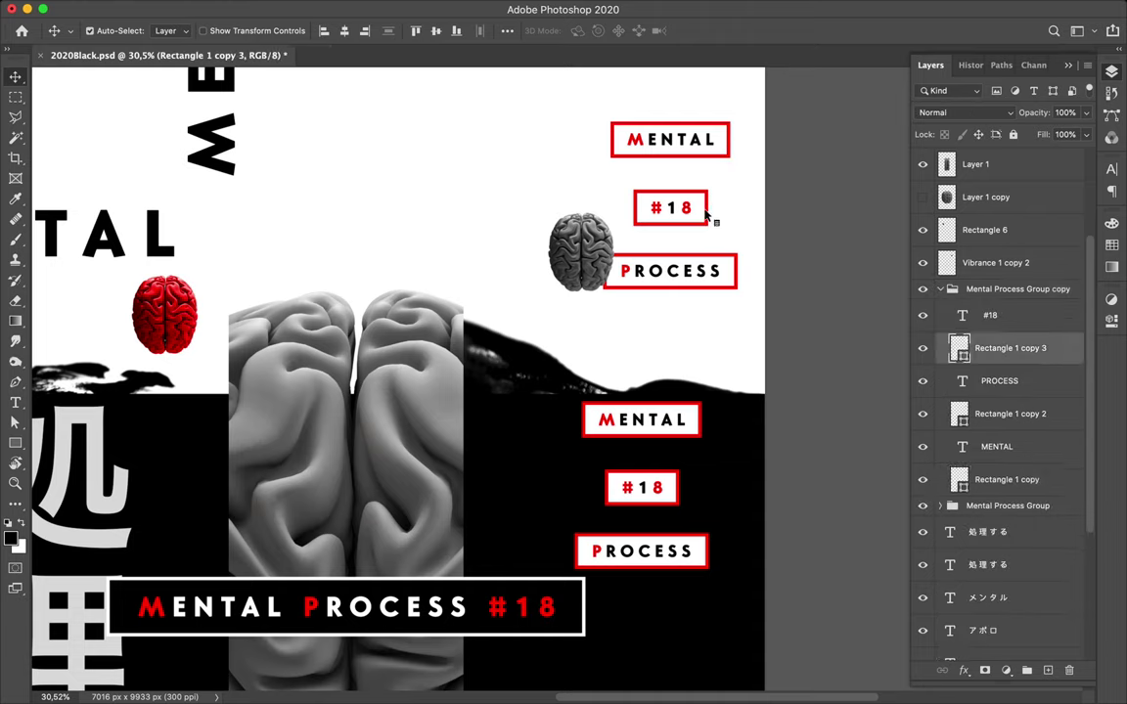
{"action": "left_click", "coordinate": [724, 156], "text": "shift+super"}
{"action": "left_click", "coordinate": [742, 261], "text": "shift+super"}
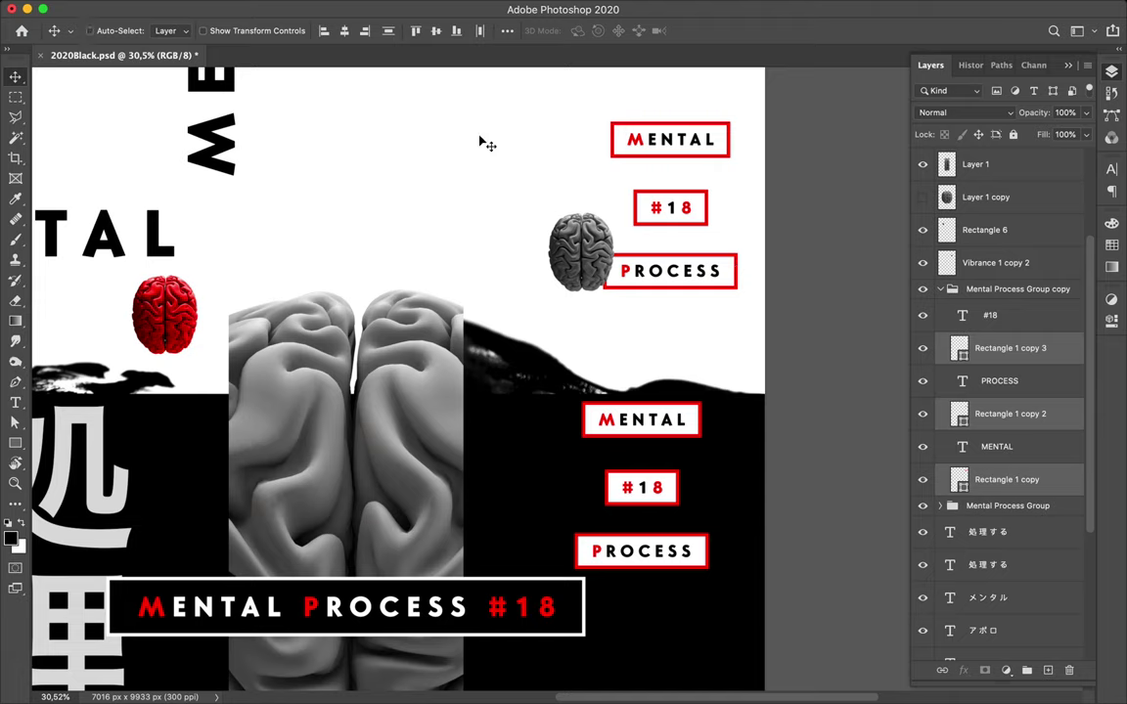
{"action": "key", "text": "a"}
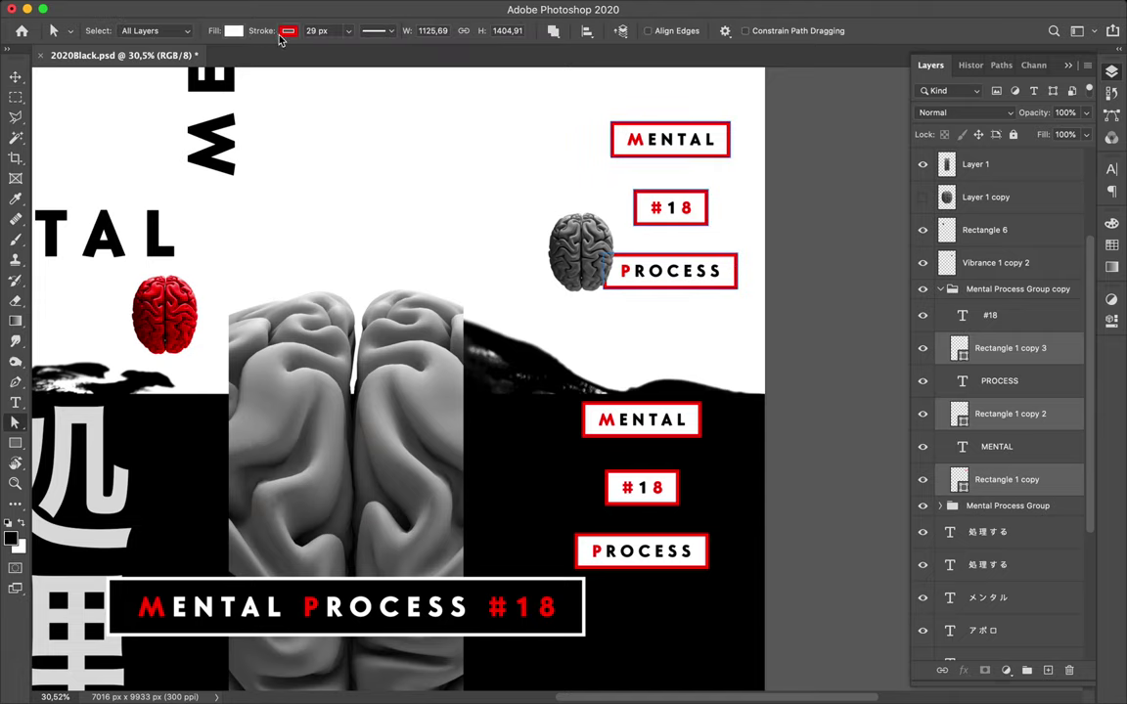
{"action": "left_click", "coordinate": [288, 33]}
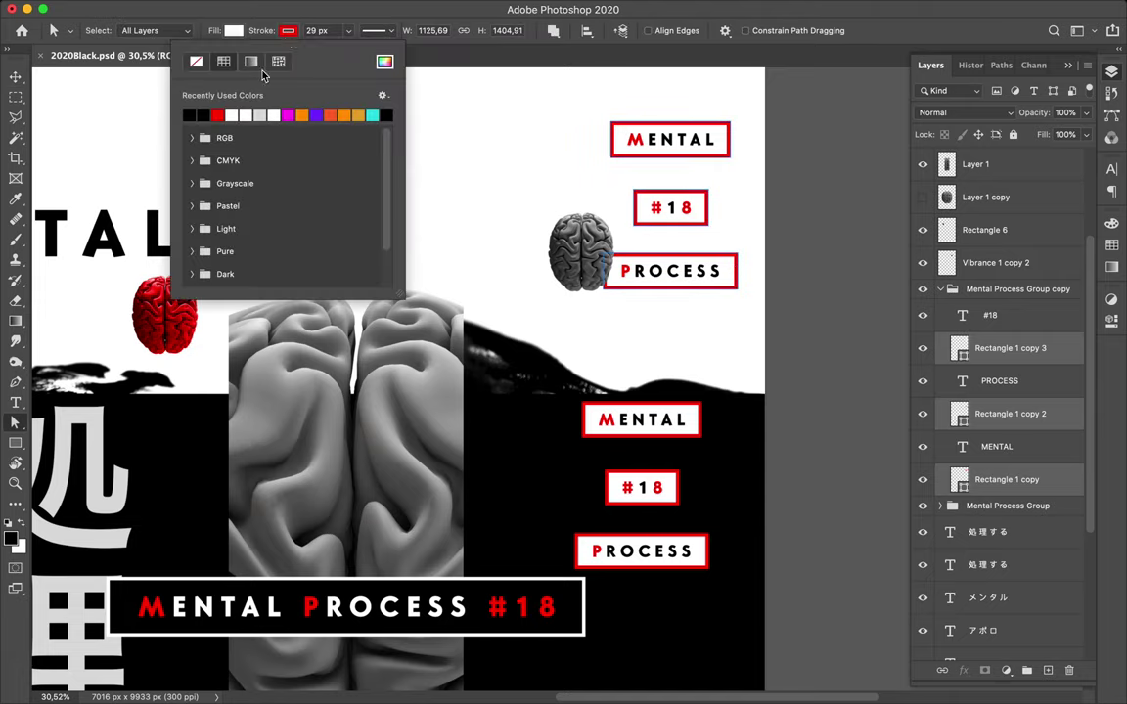
{"action": "left_click", "coordinate": [193, 113]}
{"action": "left_click", "coordinate": [233, 32]}
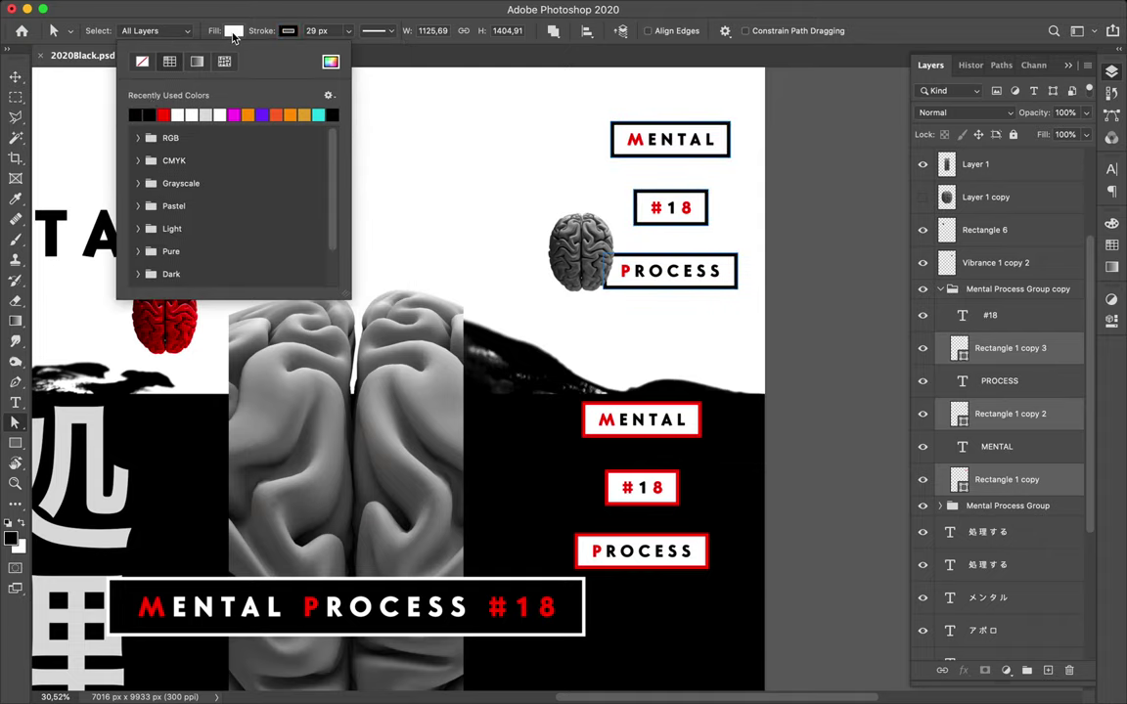
{"action": "left_click", "coordinate": [163, 115]}
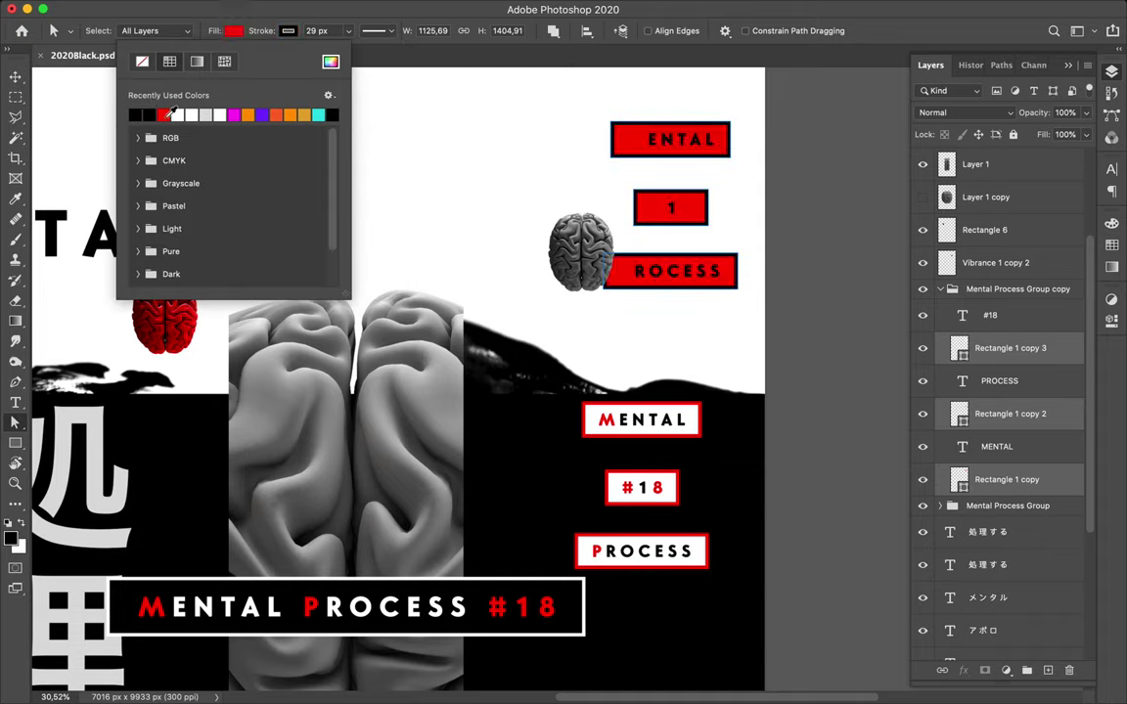
{"action": "double_click", "coordinate": [655, 144]}
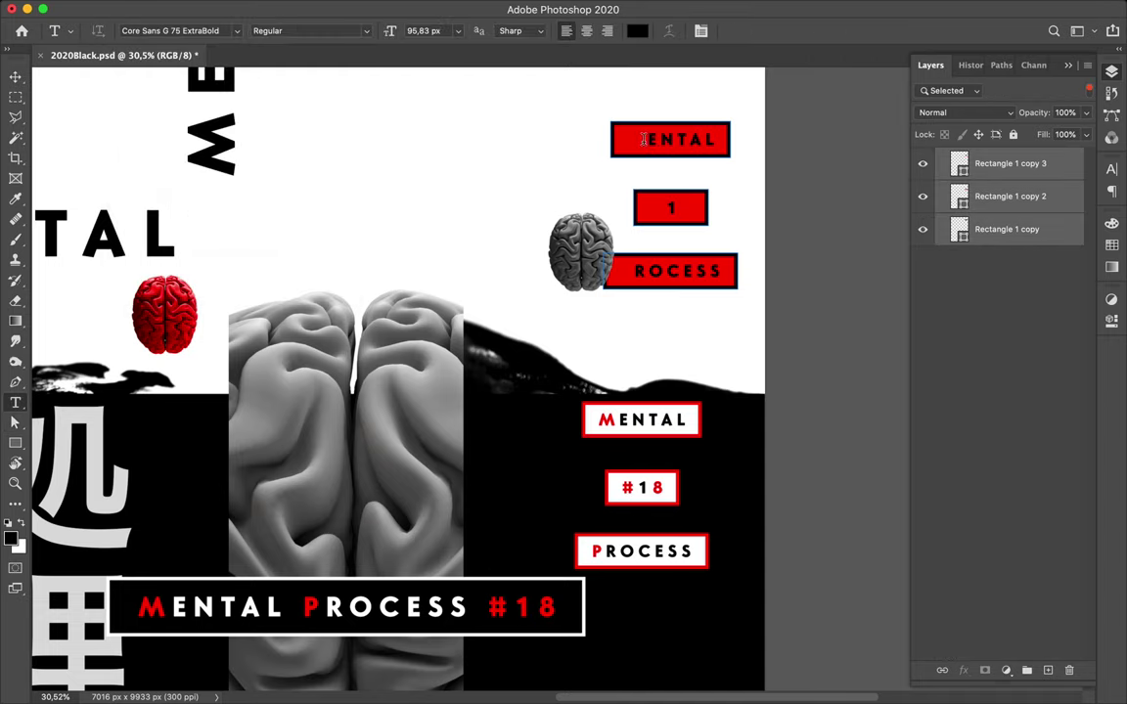
Recolour the copied MENTAL label with a black M and white ENTAL letters
{"action": "left_click_drag", "start_coordinate": [648, 140], "coordinate": [616, 139]}
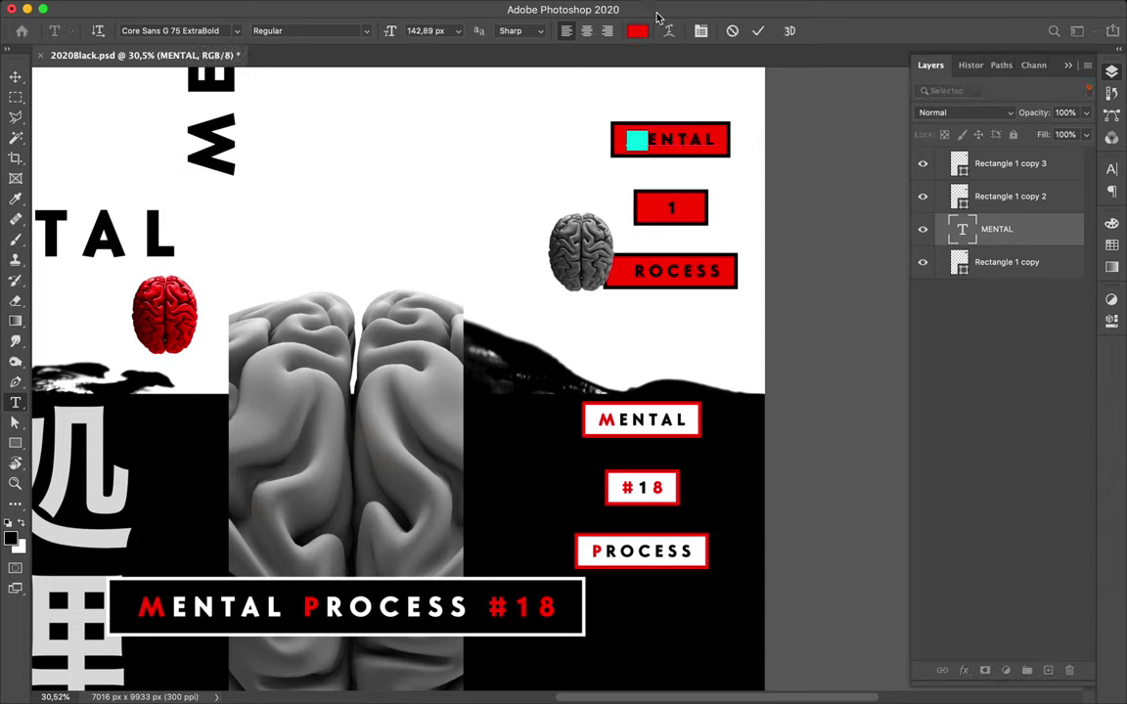
{"action": "left_click", "coordinate": [1111, 244]}
{"action": "left_click", "coordinate": [935, 243]}
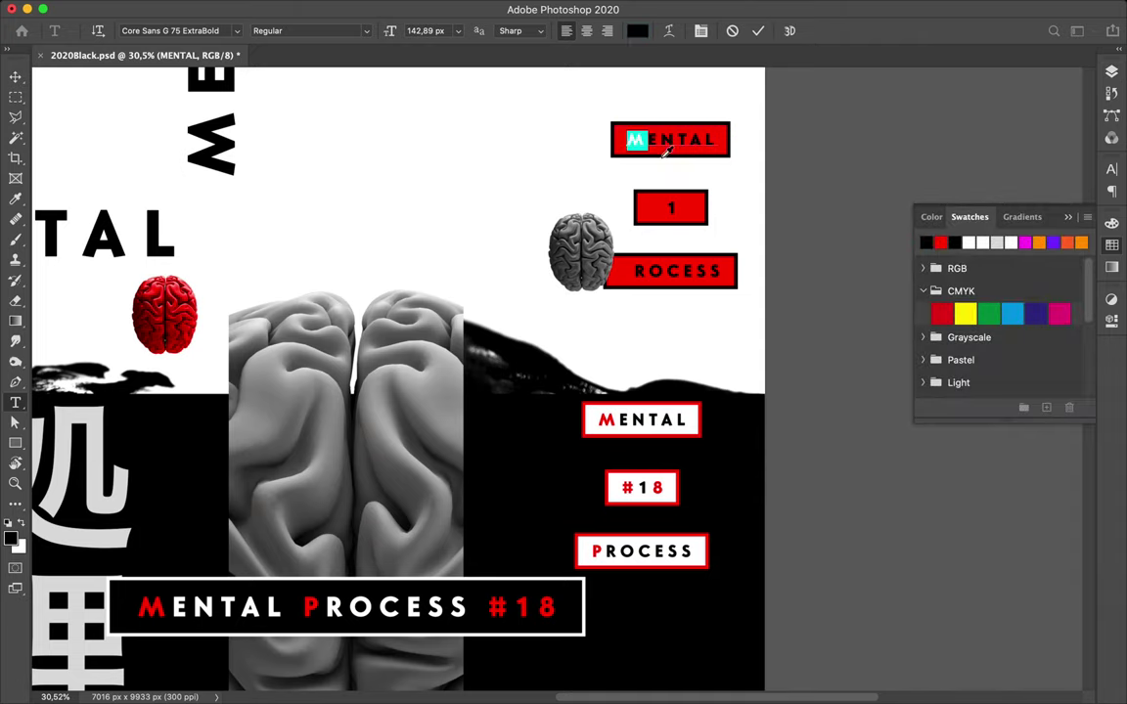
{"action": "left_click_drag", "start_coordinate": [646, 139], "coordinate": [734, 137]}
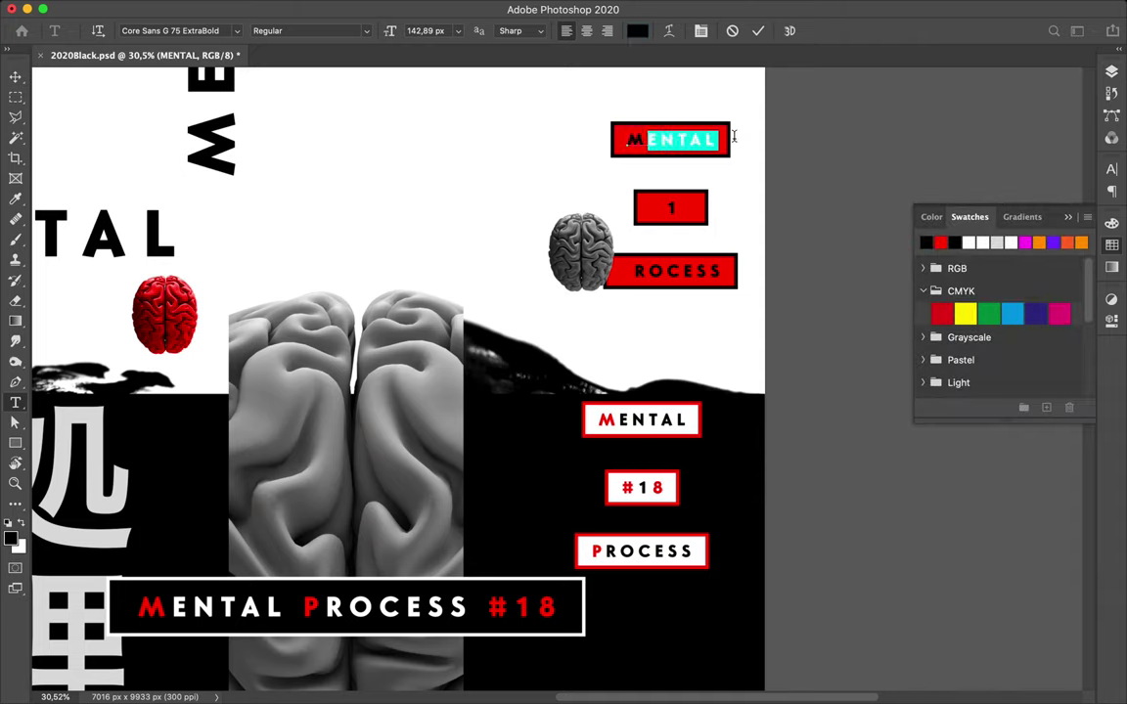
{"action": "left_click", "coordinate": [968, 242]}
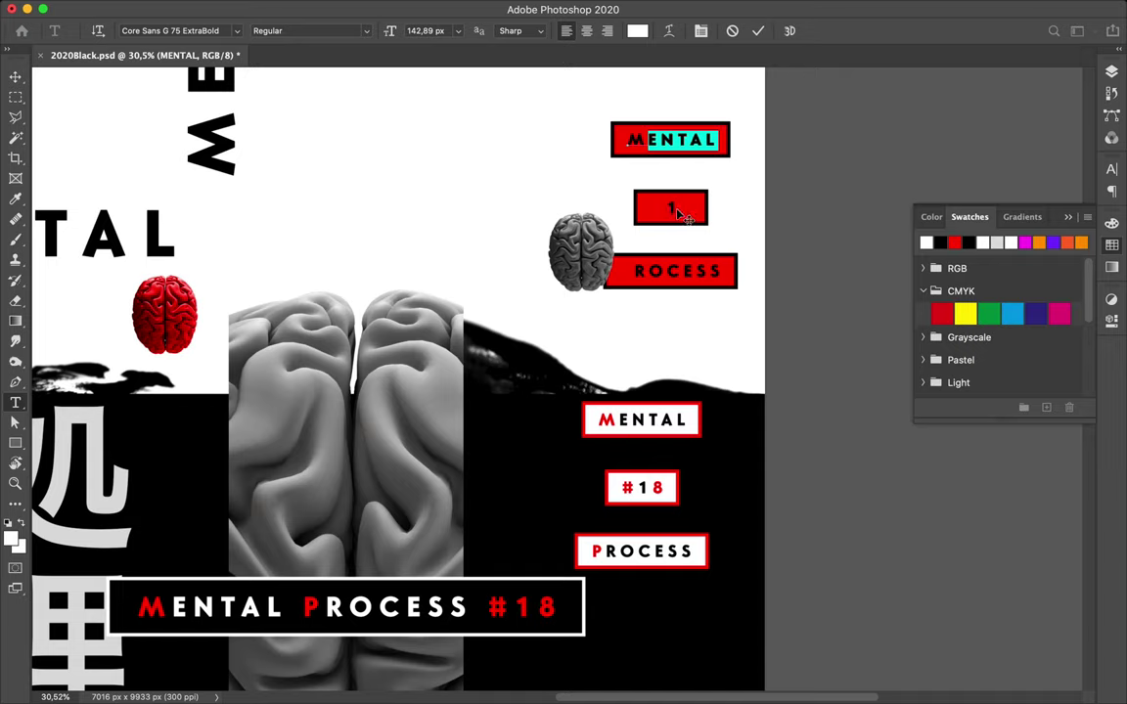
{"action": "key", "text": "Escape"}
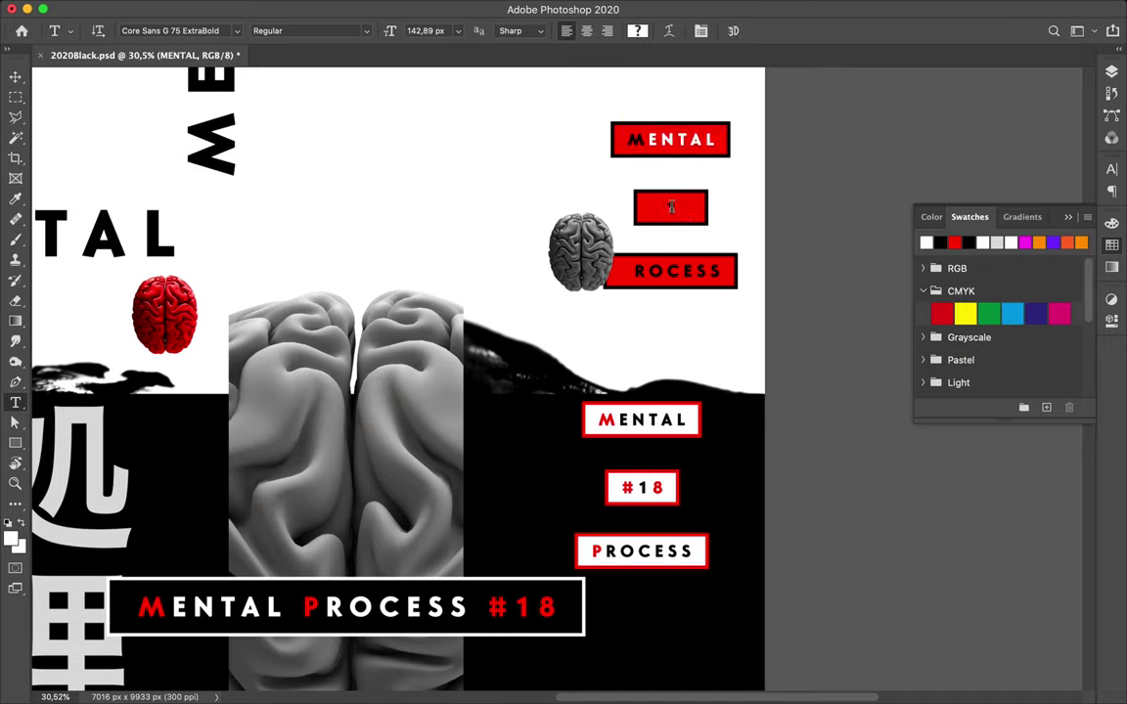
Colour the copied box's #18 with a white 1 and a black # and 8
{"action": "double_click", "coordinate": [672, 206]}
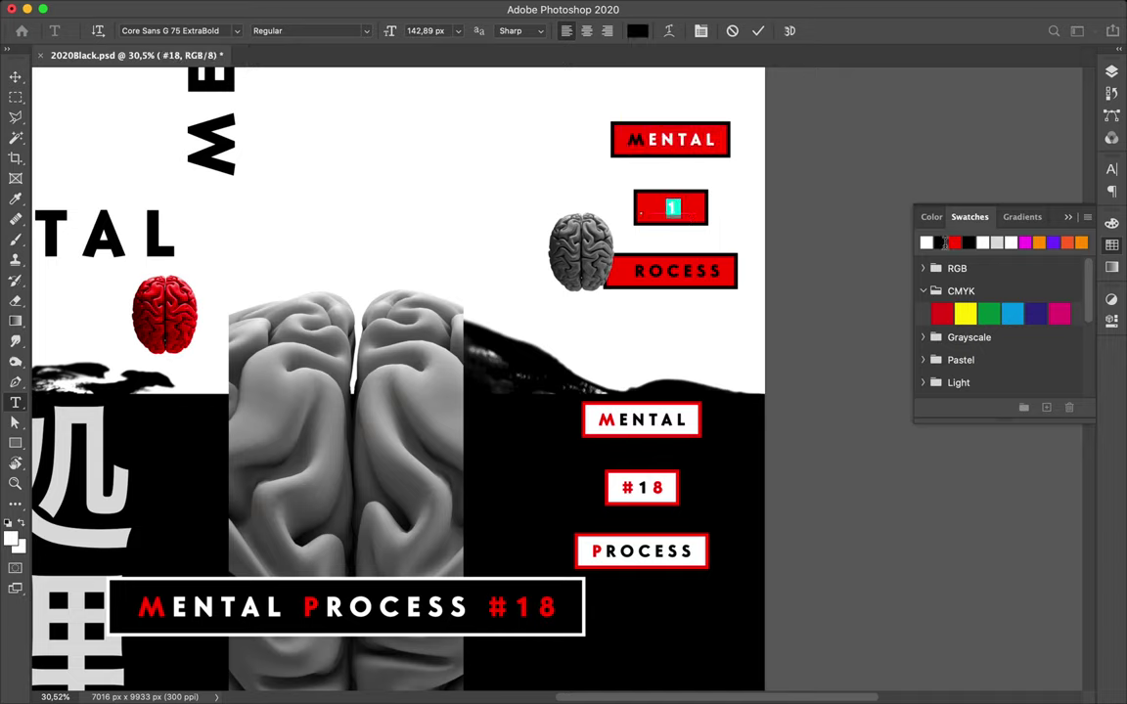
{"action": "left_click", "coordinate": [928, 242]}
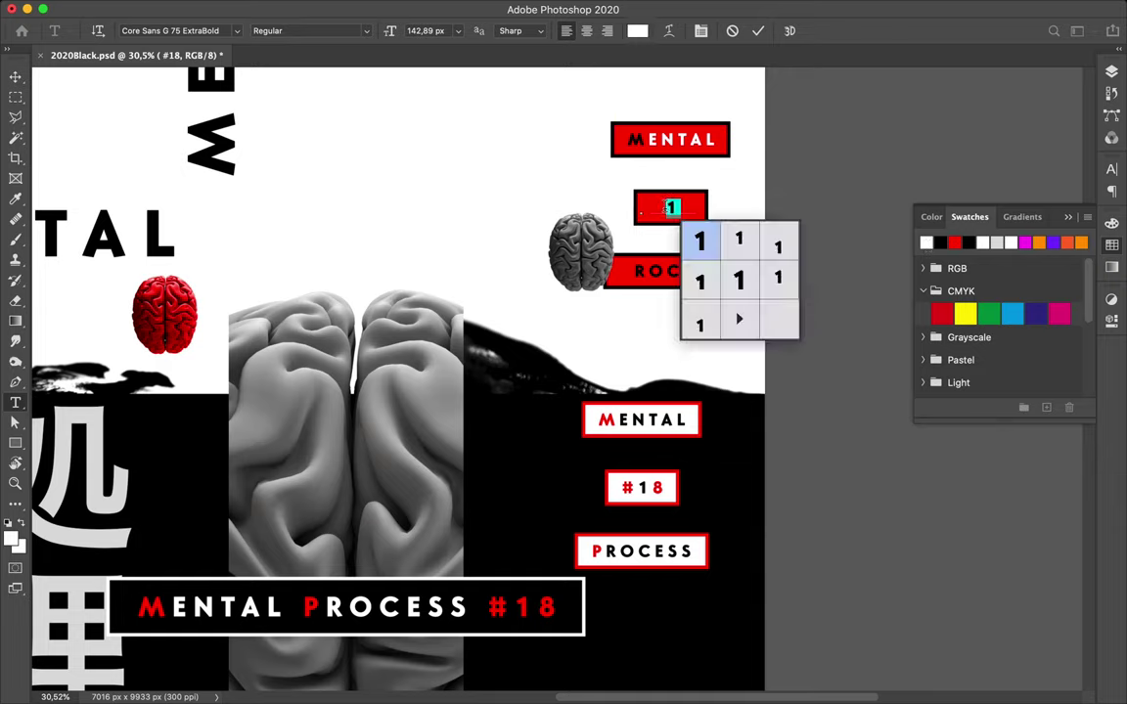
{"action": "left_click", "coordinate": [650, 208]}
{"action": "left_click_drag", "start_coordinate": [651, 208], "coordinate": [663, 207]}
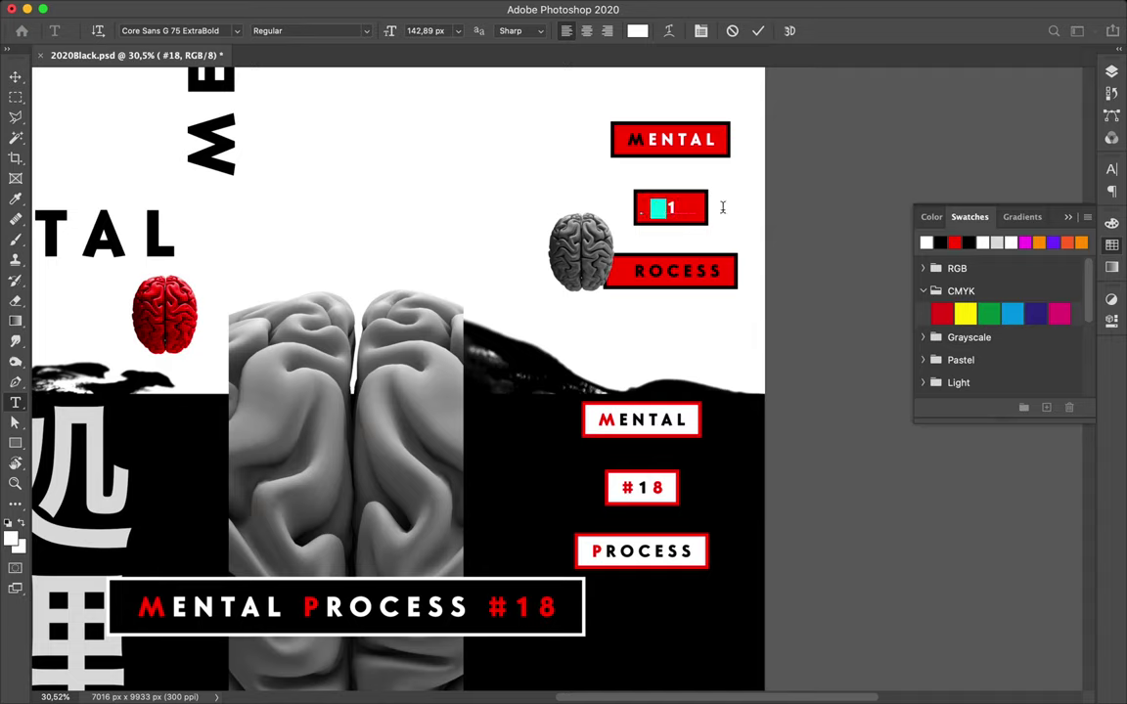
{"action": "left_click", "coordinate": [940, 241]}
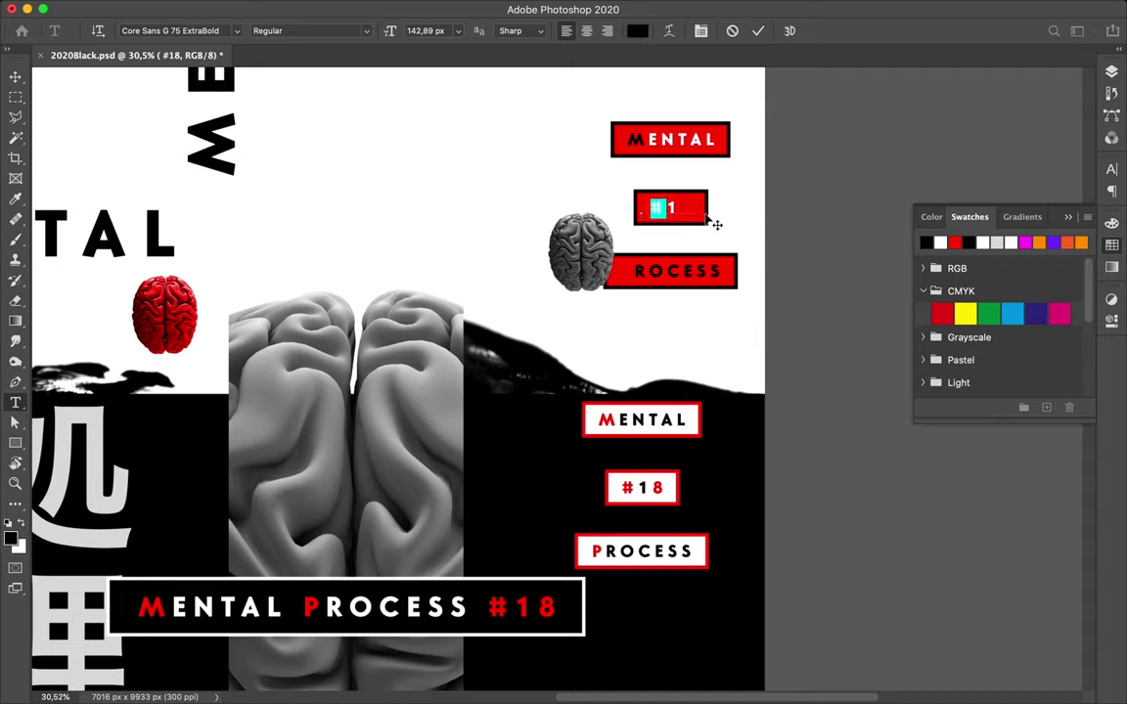
{"action": "left_click_drag", "start_coordinate": [697, 207], "coordinate": [717, 208]}
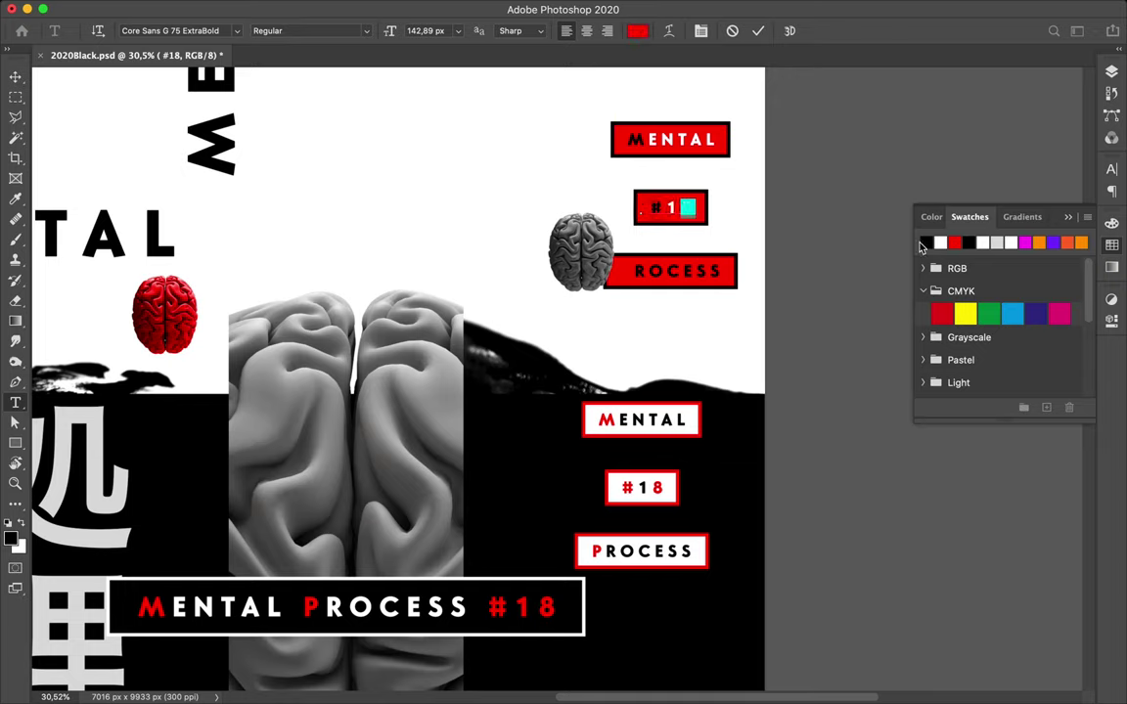
{"action": "left_click", "coordinate": [969, 242]}
{"action": "key", "text": "Escape"}
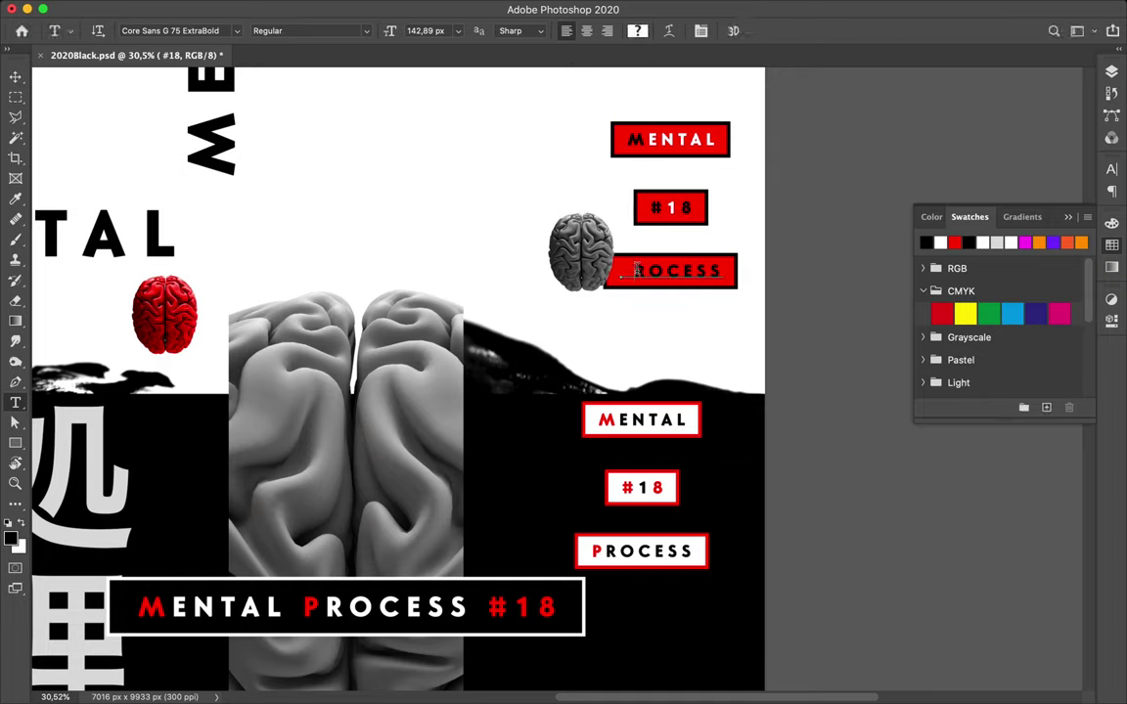
Turn the top-right PROCESS text white, then make its initial P black
{"action": "left_click_drag", "start_coordinate": [575, 244], "coordinate": [765, 257]}
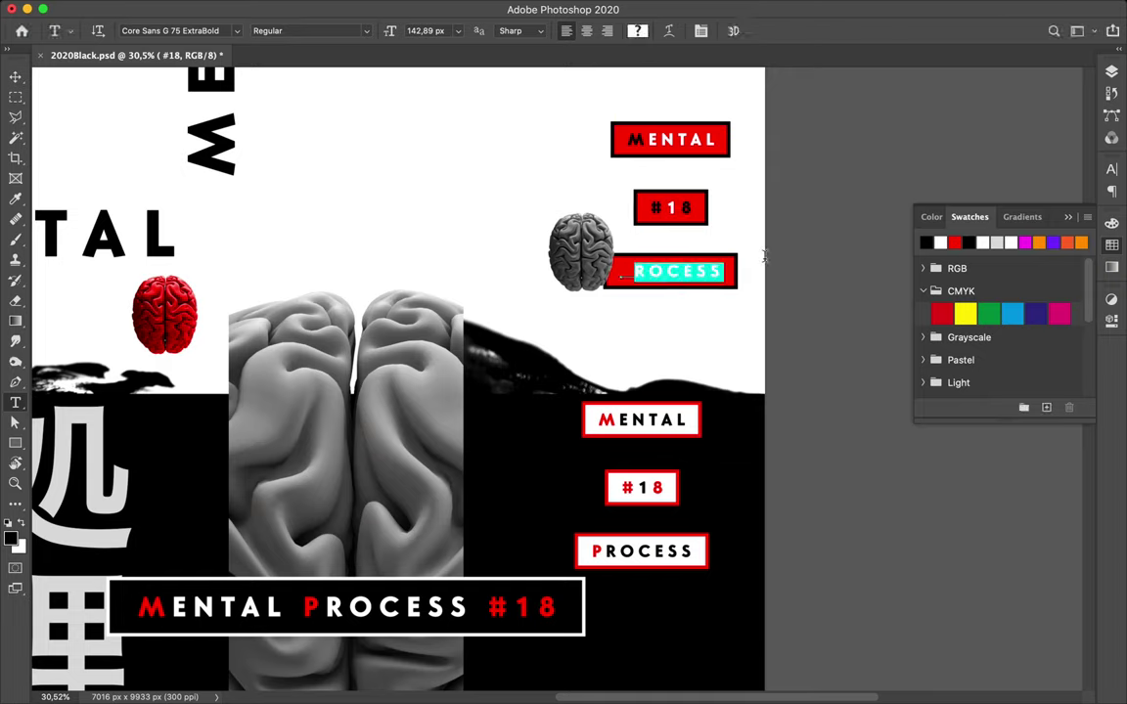
{"action": "left_click", "coordinate": [941, 244]}
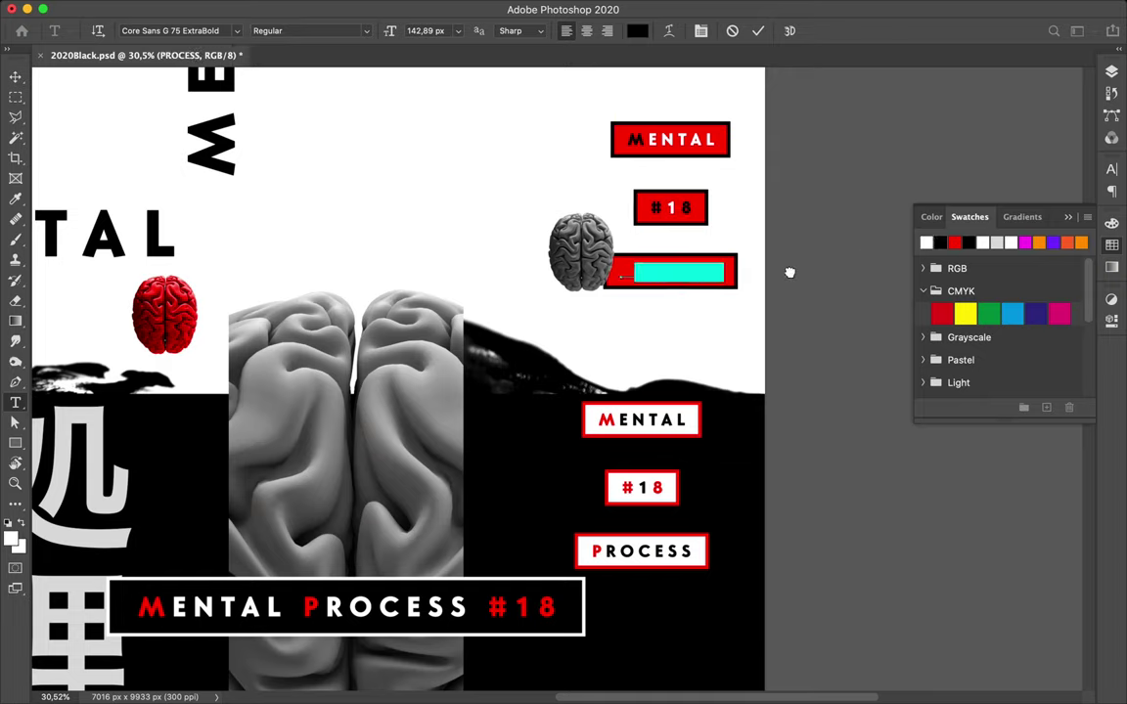
{"action": "left_click", "coordinate": [631, 271]}
{"action": "left_click_drag", "start_coordinate": [625, 272], "coordinate": [637, 272]}
{"action": "left_click", "coordinate": [940, 242]}
{"action": "left_click", "coordinate": [940, 242]}
Commit the text, zoom out, and drag the large grey 処理する caption behind the central brain strip
{"action": "left_click", "coordinate": [15, 77]}
{"action": "scroll", "coordinate": [560, 269], "scroll_direction": "down", "scroll_amount": 1}
{"action": "scroll", "coordinate": [560, 269], "scroll_direction": "down", "scroll_amount": 2}
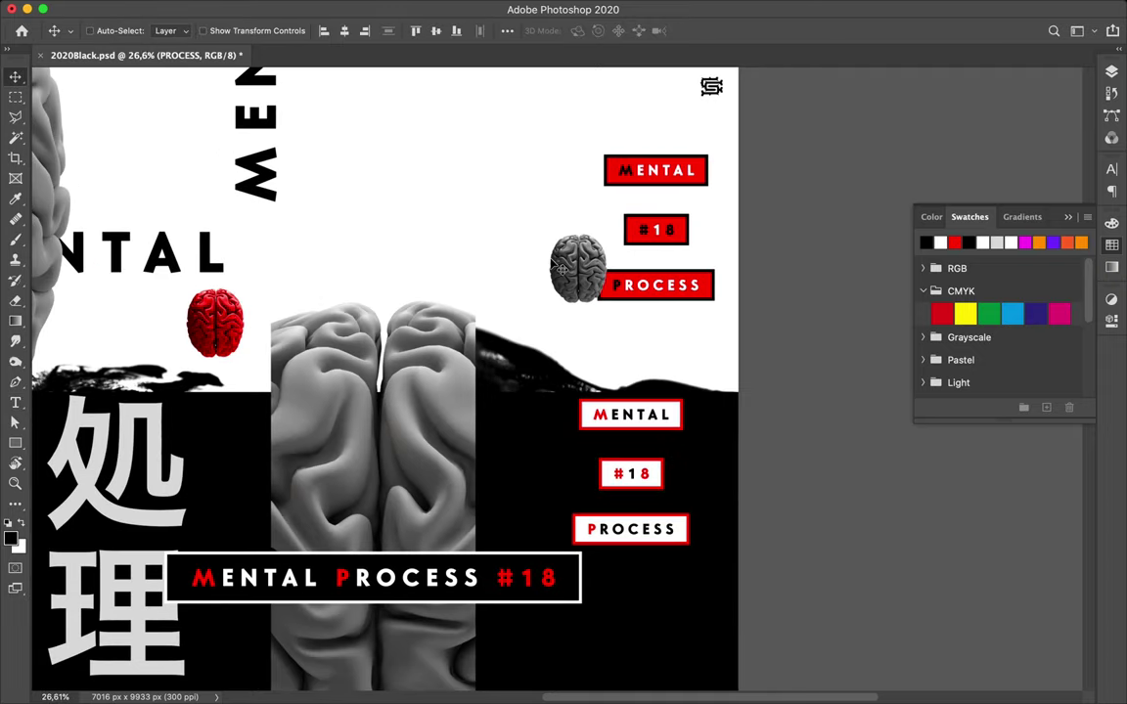
{"action": "scroll", "coordinate": [563, 269], "scroll_direction": "down", "scroll_amount": 1}
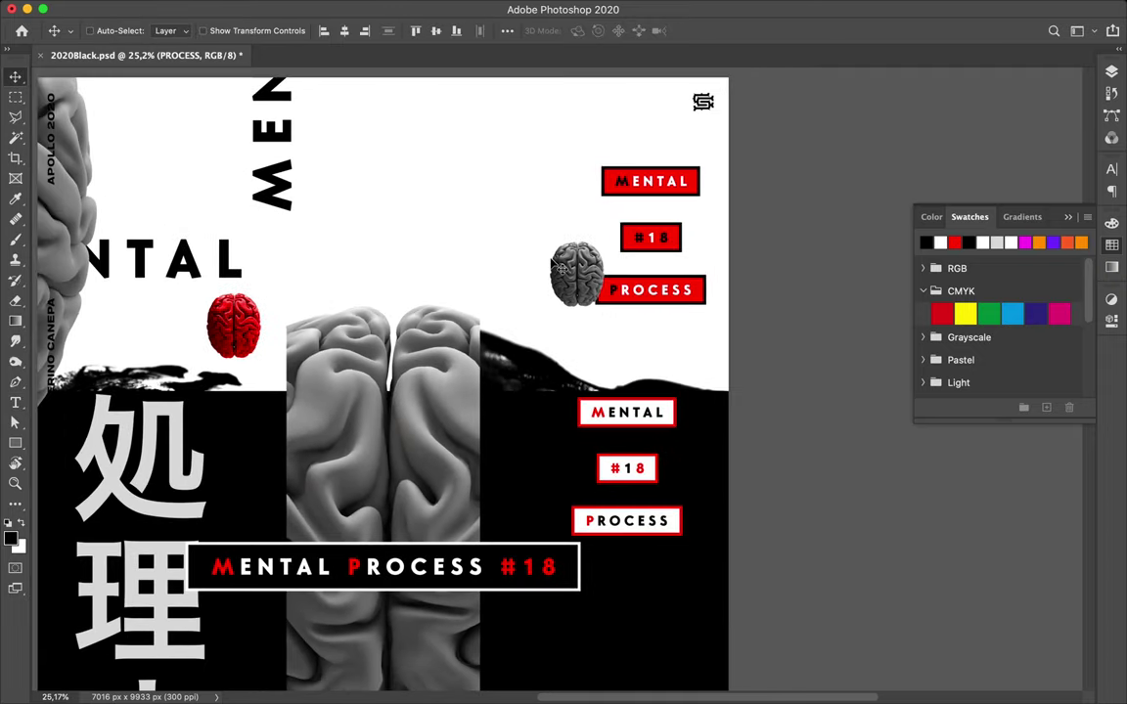
{"action": "scroll", "coordinate": [560, 269], "scroll_direction": "down", "scroll_amount": 5}
{"action": "scroll", "coordinate": [501, 244], "scroll_direction": "down", "scroll_amount": 1}
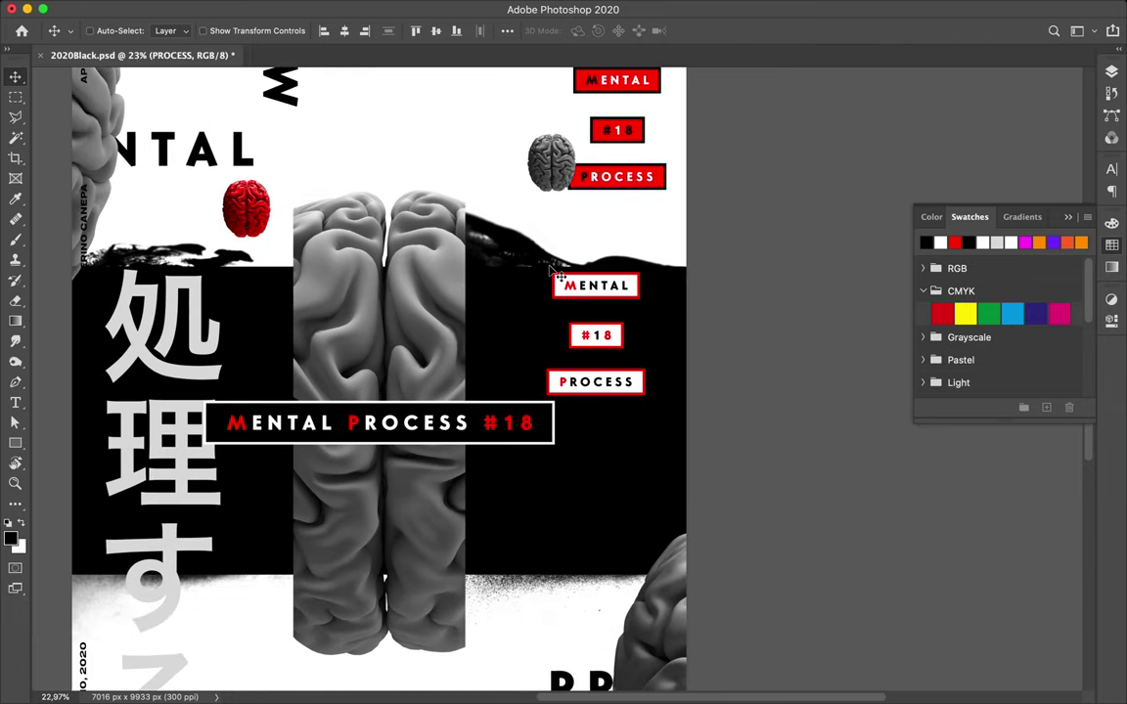
{"action": "scroll", "coordinate": [500, 247], "scroll_direction": "down", "scroll_amount": 1}
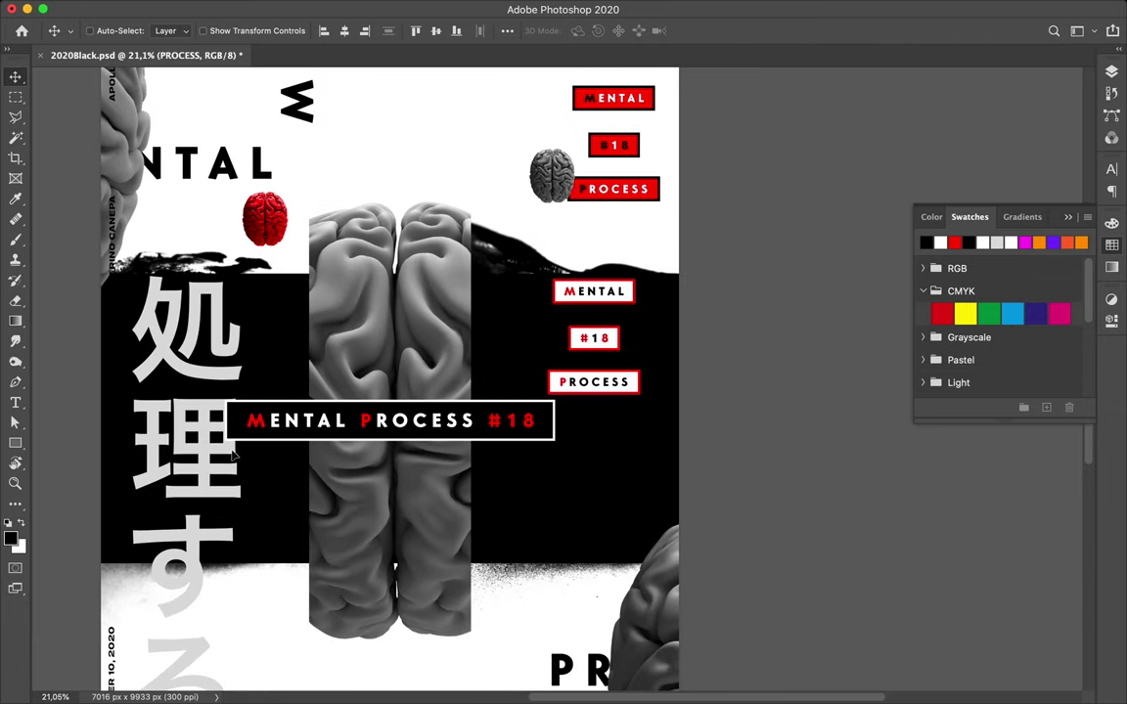
{"action": "key", "text": "ctrl"}
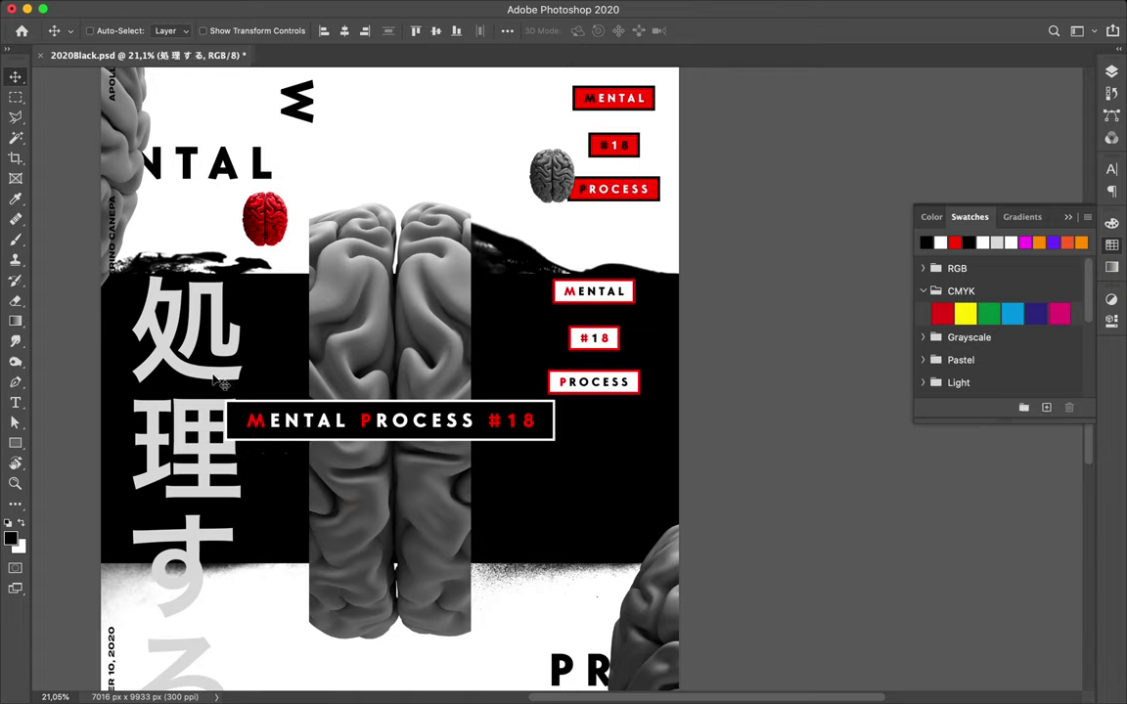
{"action": "mouse_move", "coordinate": [221, 381]}
{"action": "left_mouse_down"}
{"action": "mouse_move", "coordinate": [342, 318]}
{"action": "mouse_move", "coordinate": [349, 299]}
{"action": "left_mouse_up"}
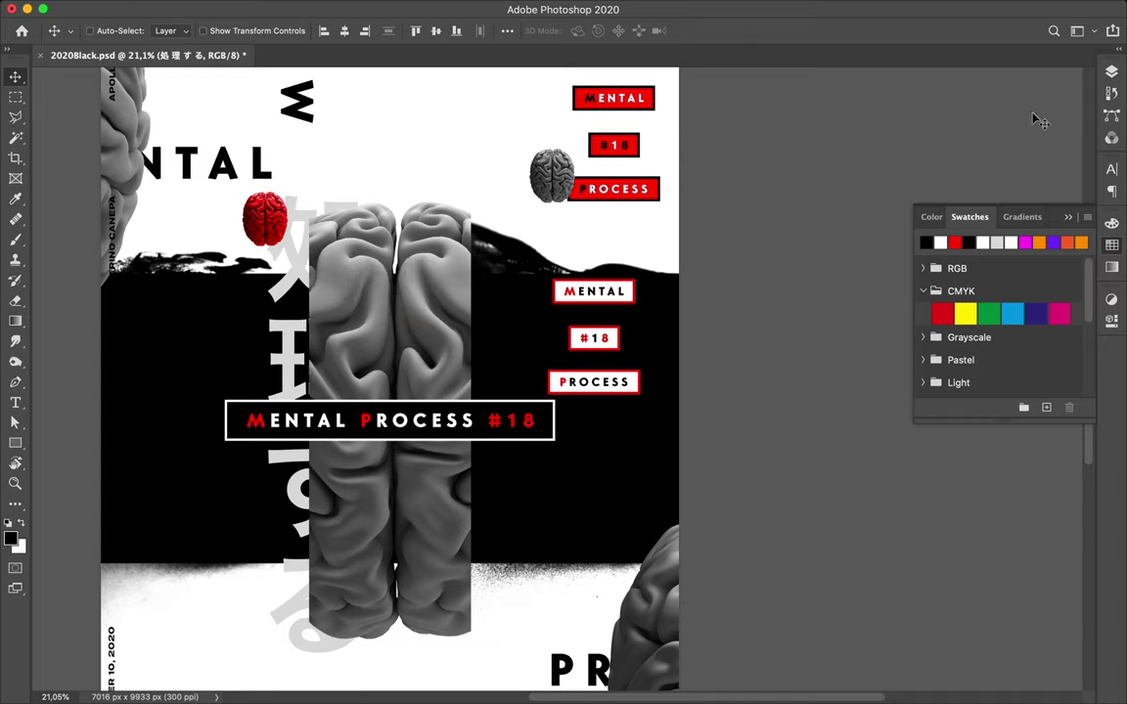
{"action": "left_click", "coordinate": [1108, 73]}
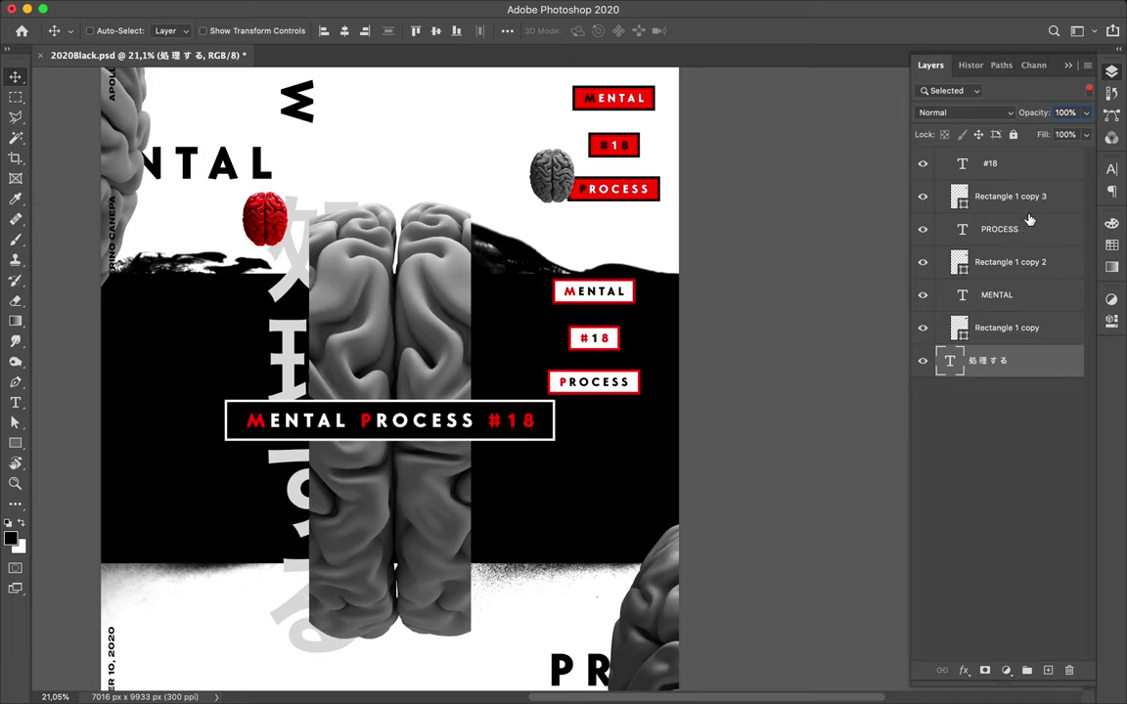
Show all layers, then move the small 処理する caption onto the right black band, vertically centred
{"action": "left_click", "coordinate": [1088, 91]}
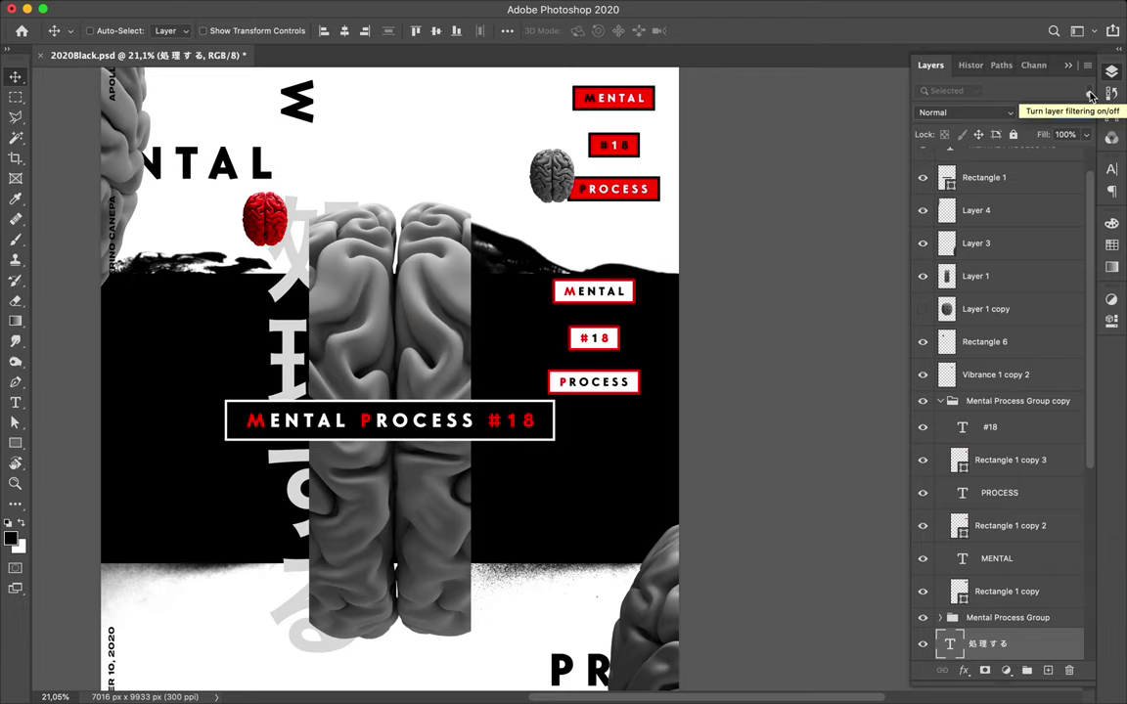
{"action": "scroll", "coordinate": [1027, 353], "scroll_direction": "up", "scroll_amount": 2}
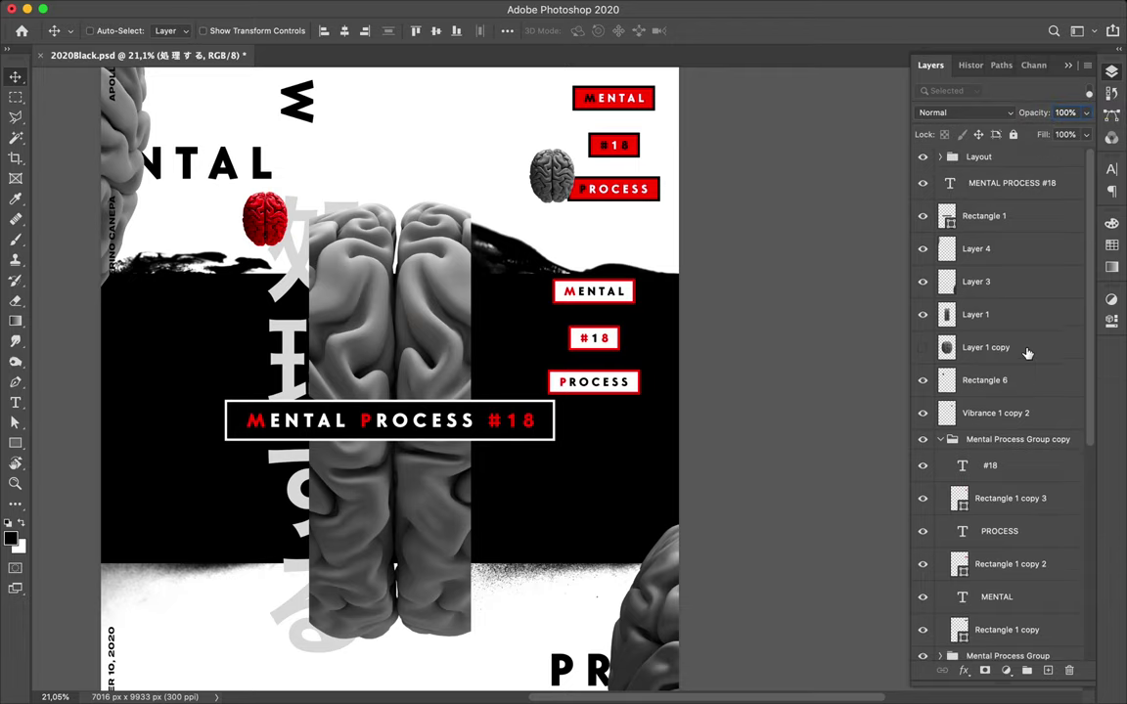
{"action": "scroll", "coordinate": [1027, 353], "scroll_direction": "down", "scroll_amount": 8}
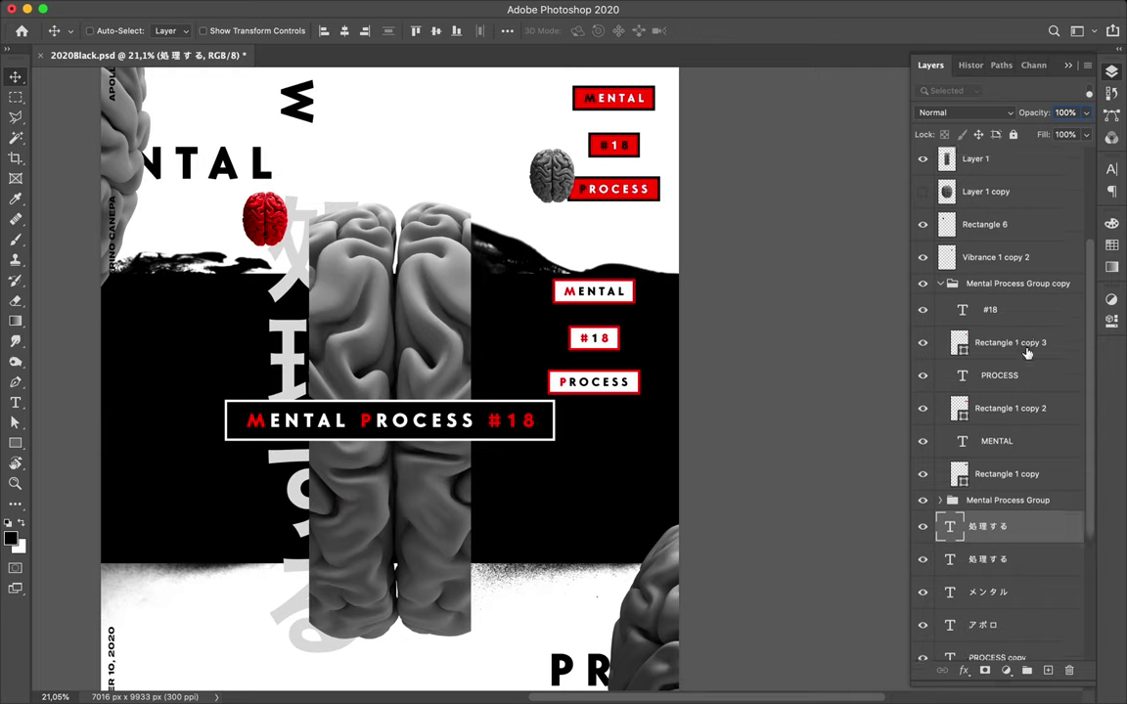
{"action": "scroll", "coordinate": [1027, 354], "scroll_direction": "down", "scroll_amount": 4}
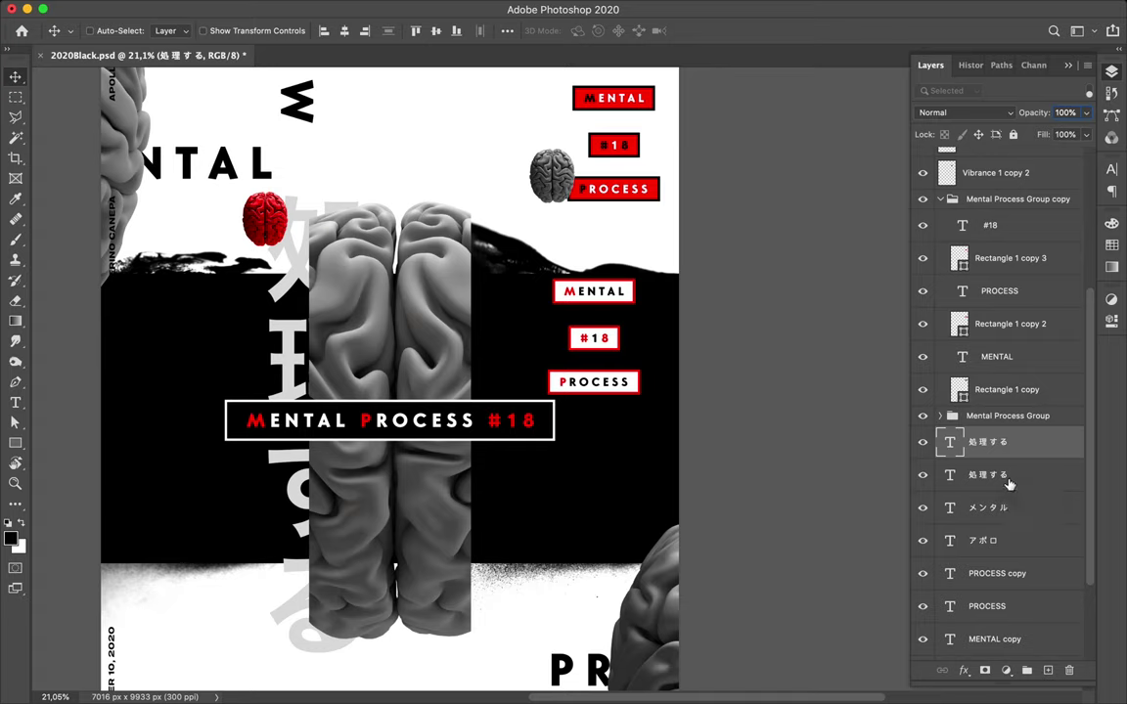
{"action": "left_click", "coordinate": [1008, 479]}
{"action": "key", "text": "ctrl+t"}
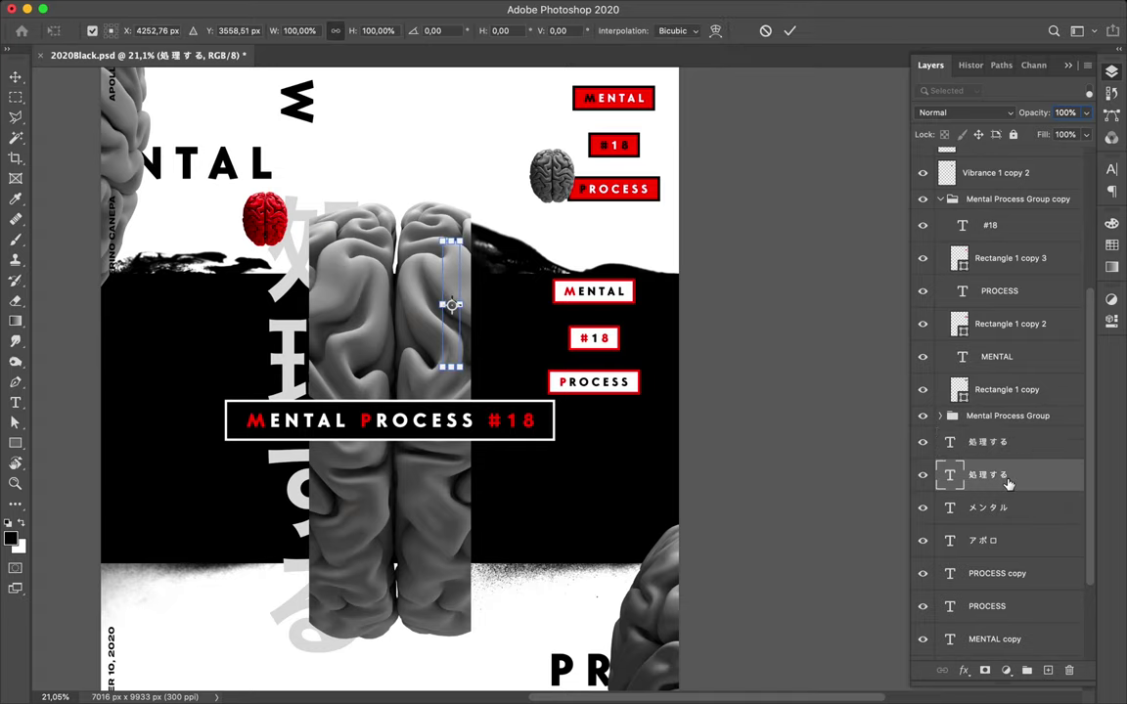
{"action": "key", "text": "Return"}
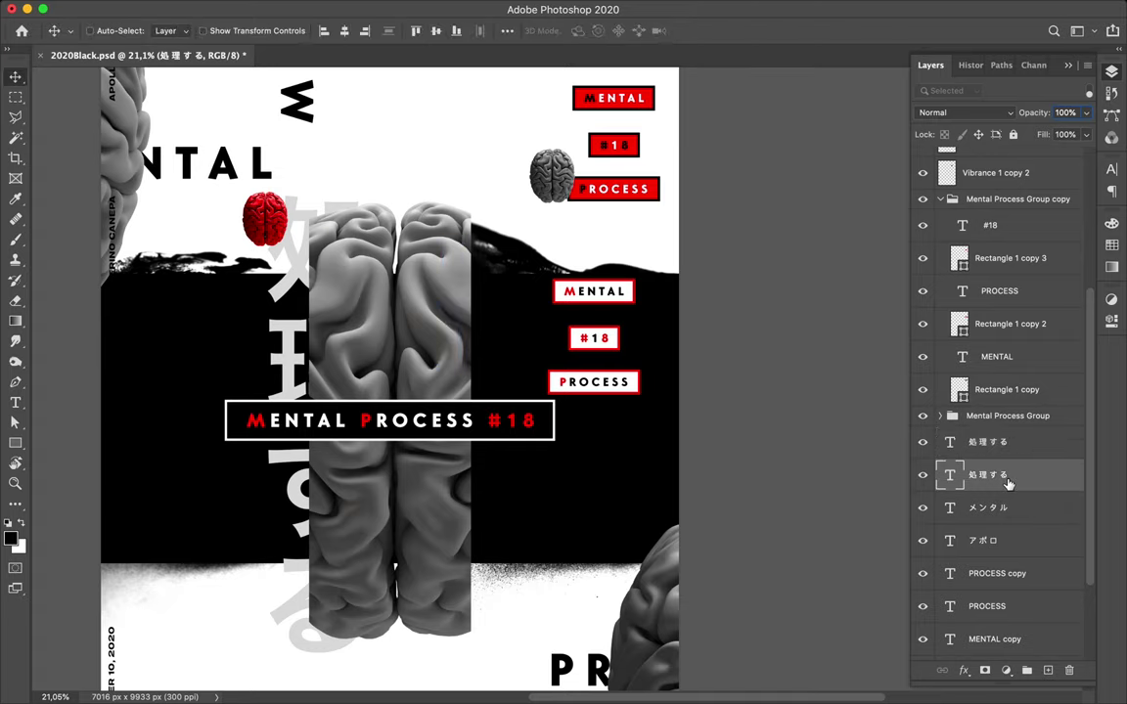
{"action": "mouse_move", "coordinate": [451, 303]}
{"action": "left_mouse_down"}
{"action": "mouse_move", "coordinate": [489, 313]}
{"action": "mouse_move", "coordinate": [661, 430]}
{"action": "left_mouse_up"}
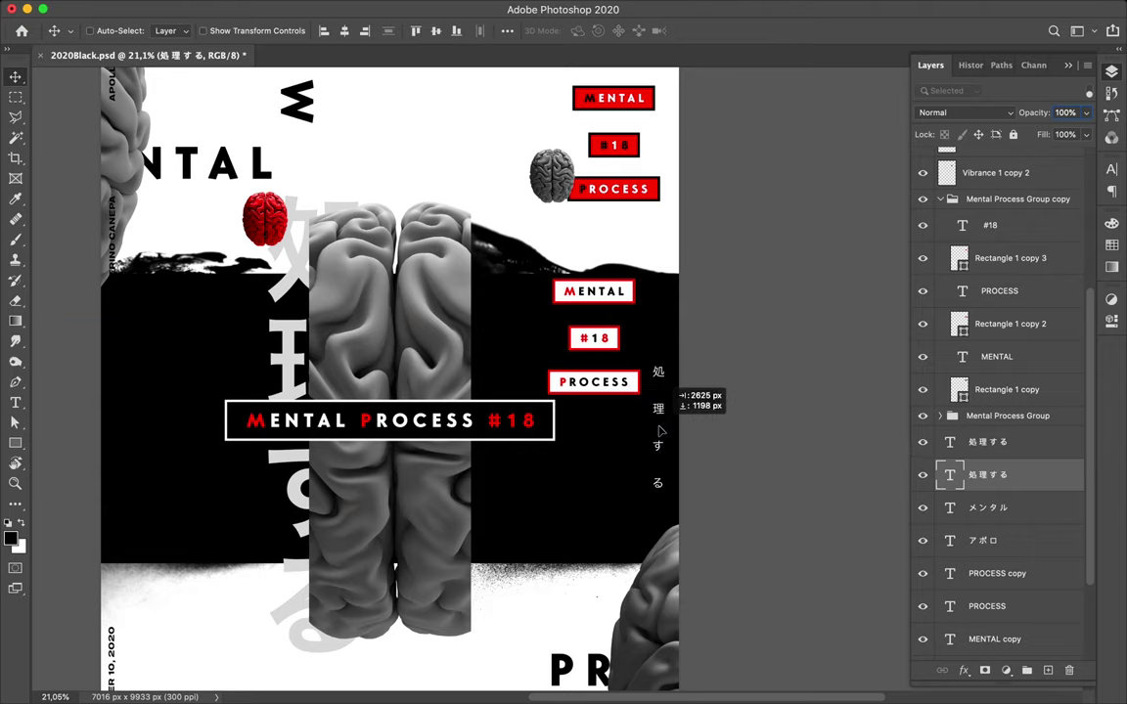
{"action": "left_click_drag", "start_coordinate": [662, 430], "coordinate": [656, 452]}
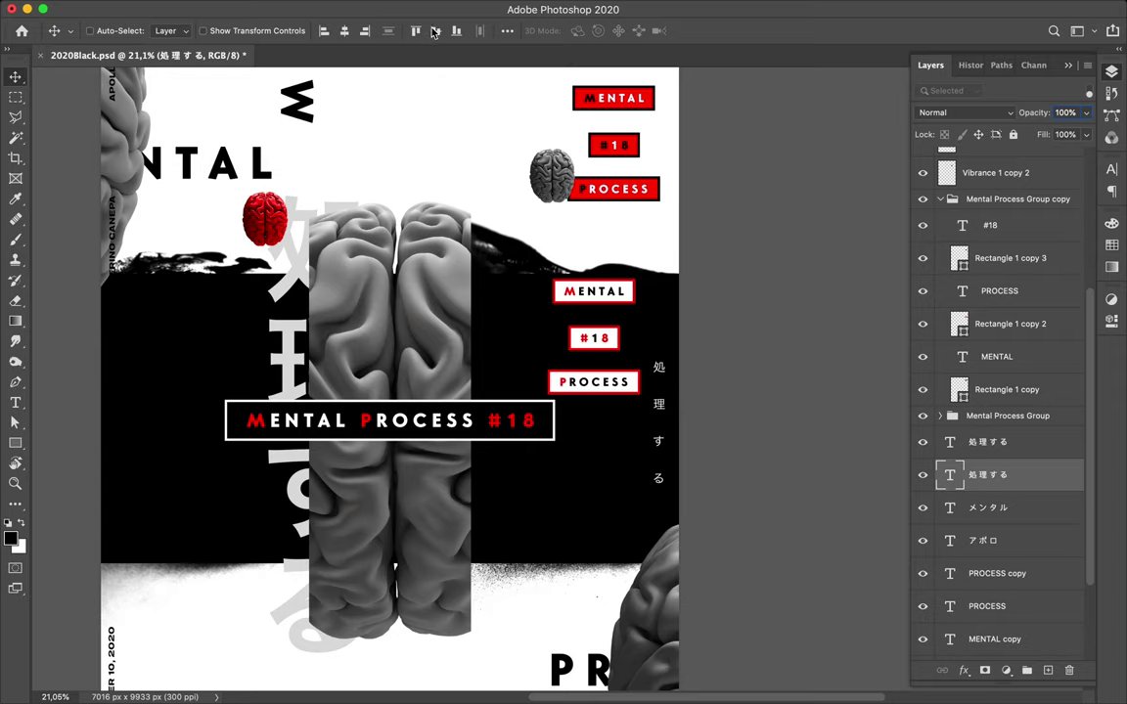
{"action": "left_click", "coordinate": [436, 32]}
Place メンタル and アポロ on the left black band, plus an アポロ copy beside the #18 box
{"action": "mouse_move", "coordinate": [525, 335]}
{"action": "left_mouse_down"}
{"action": "mouse_move", "coordinate": [302, 388]}
{"action": "mouse_move", "coordinate": [321, 468]}
{"action": "left_mouse_up"}
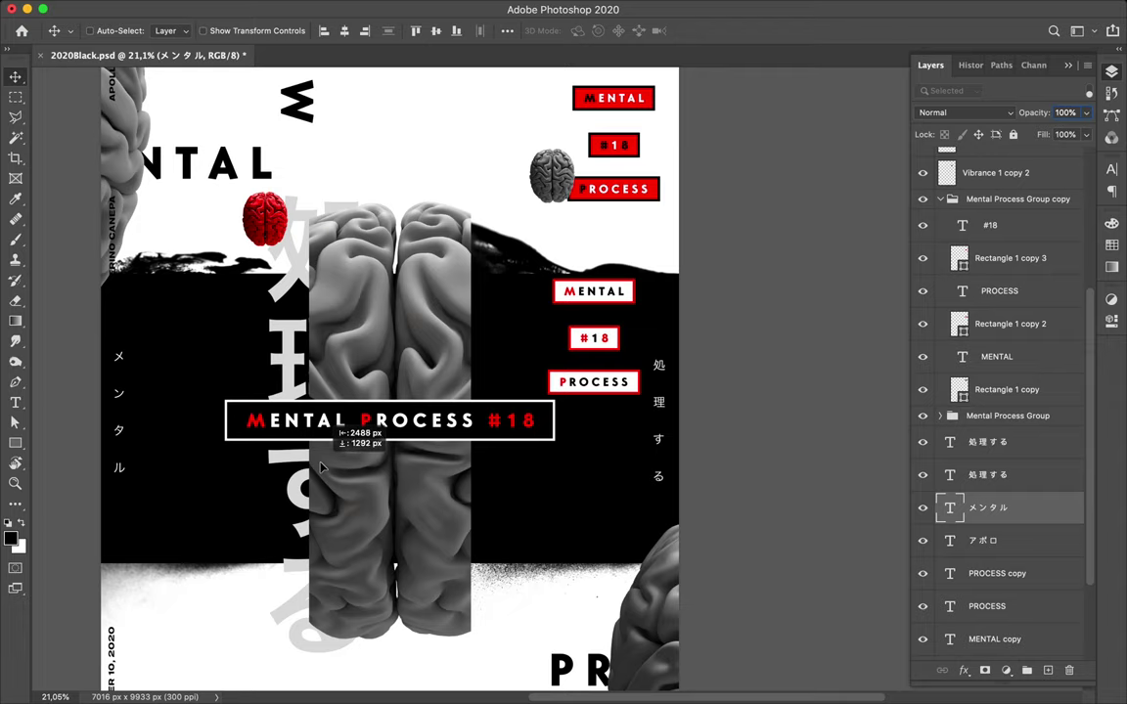
{"action": "left_click", "coordinate": [436, 33]}
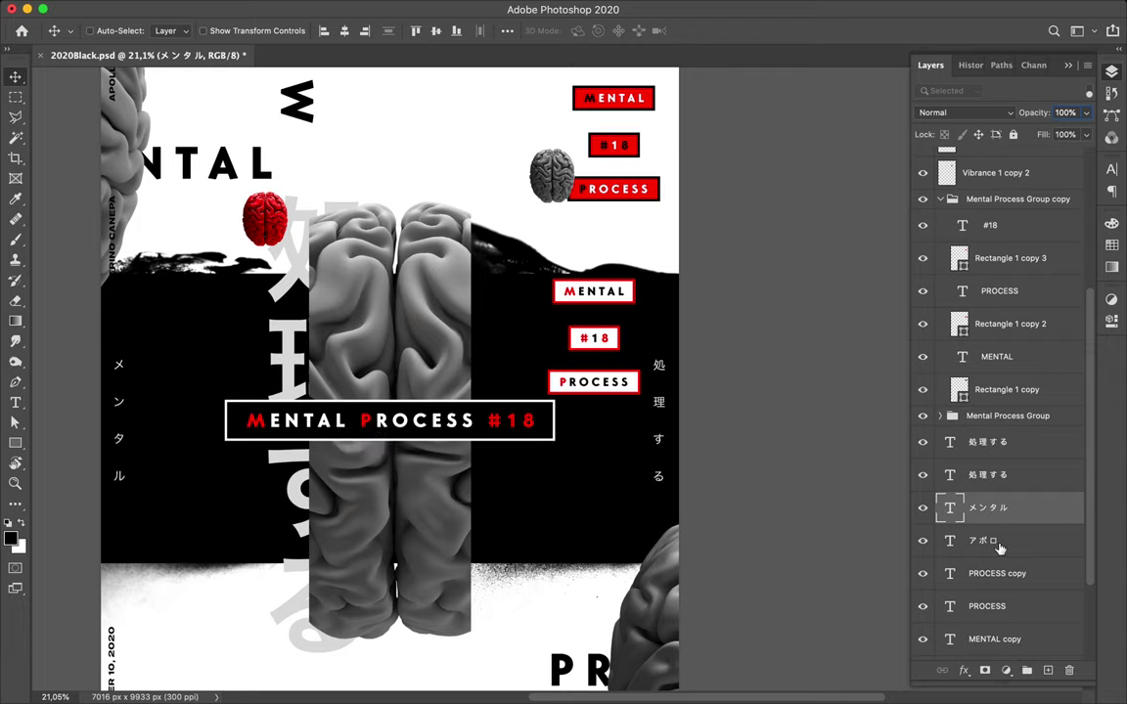
{"action": "mouse_move", "coordinate": [396, 540]}
{"action": "left_mouse_down"}
{"action": "mouse_move", "coordinate": [229, 436]}
{"action": "mouse_move", "coordinate": [241, 462]}
{"action": "left_mouse_up"}
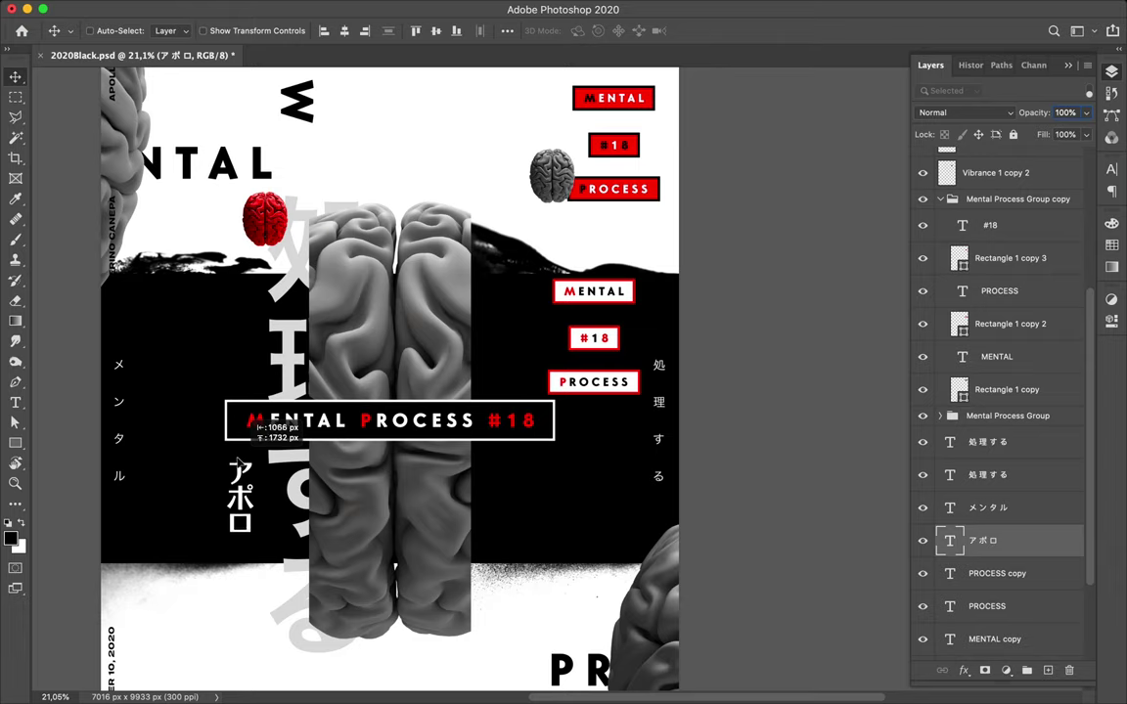
{"action": "left_click_drag", "start_coordinate": [241, 456], "coordinate": [235, 456]}
{"action": "mouse_move", "coordinate": [510, 305]}
{"action": "left_mouse_down"}
{"action": "mouse_move", "coordinate": [538, 322]}
{"action": "mouse_move", "coordinate": [540, 311]}
{"action": "left_mouse_up"}
{"action": "scroll", "coordinate": [533, 354], "scroll_direction": "up", "scroll_amount": 3}
{"action": "scroll", "coordinate": [533, 354], "scroll_direction": "down", "scroll_amount": 1}
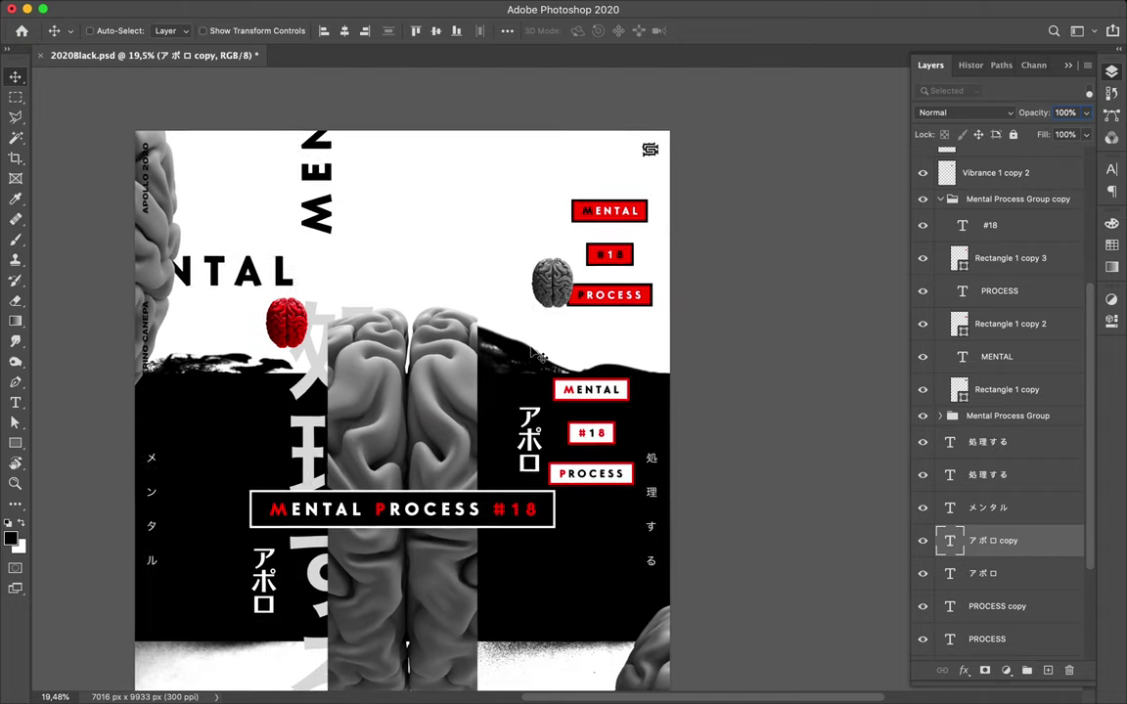
{"action": "scroll", "coordinate": [536, 354], "scroll_direction": "down", "scroll_amount": 2}
{"action": "scroll", "coordinate": [536, 354], "scroll_direction": "down", "scroll_amount": 2}
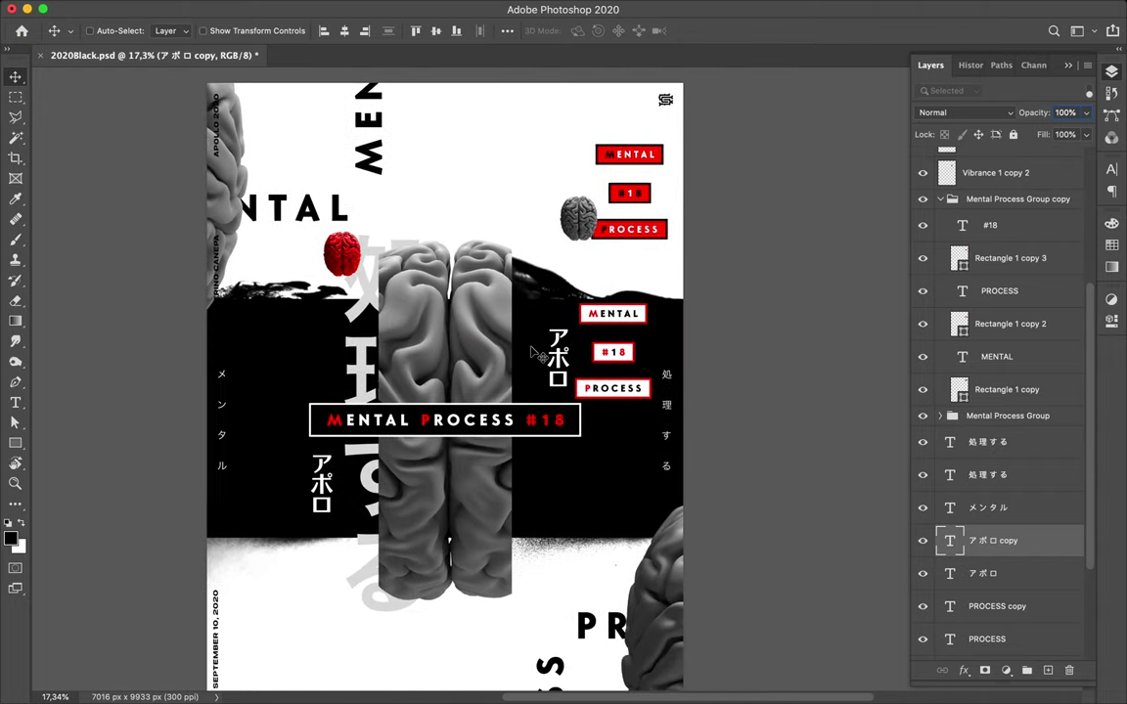
{"action": "scroll", "coordinate": [537, 355], "scroll_direction": "down", "scroll_amount": 3}
{"action": "scroll", "coordinate": [536, 354], "scroll_direction": "down", "scroll_amount": 1}
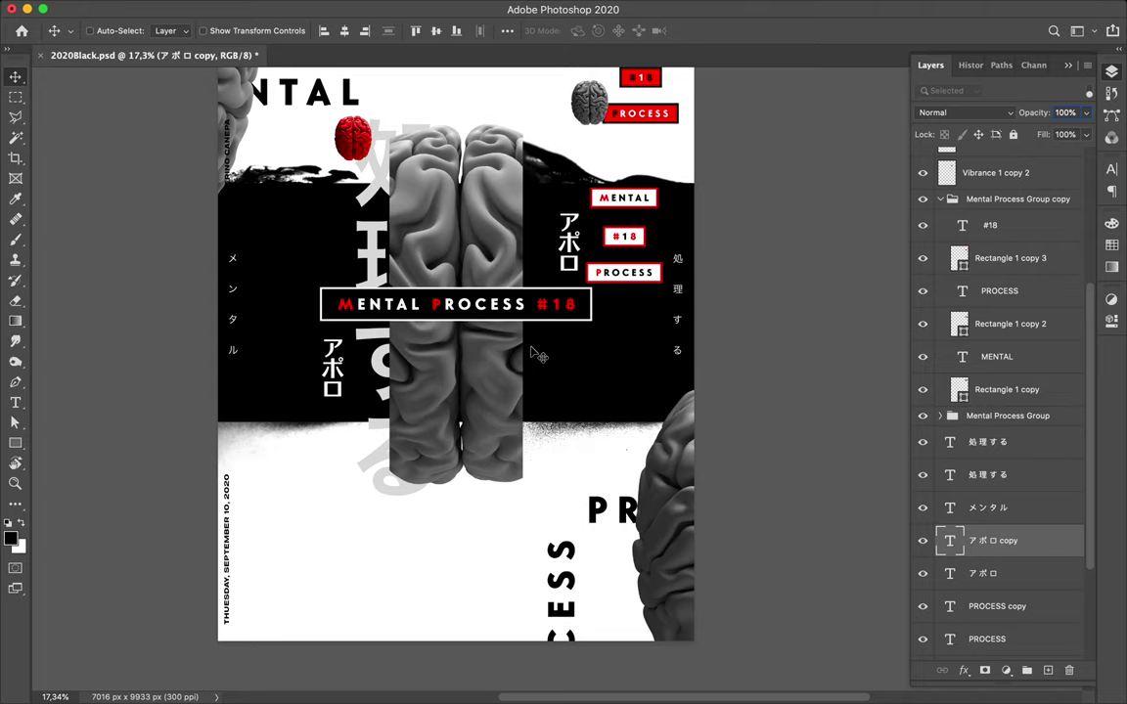
{"action": "scroll", "coordinate": [536, 354], "scroll_direction": "down", "scroll_amount": 1}
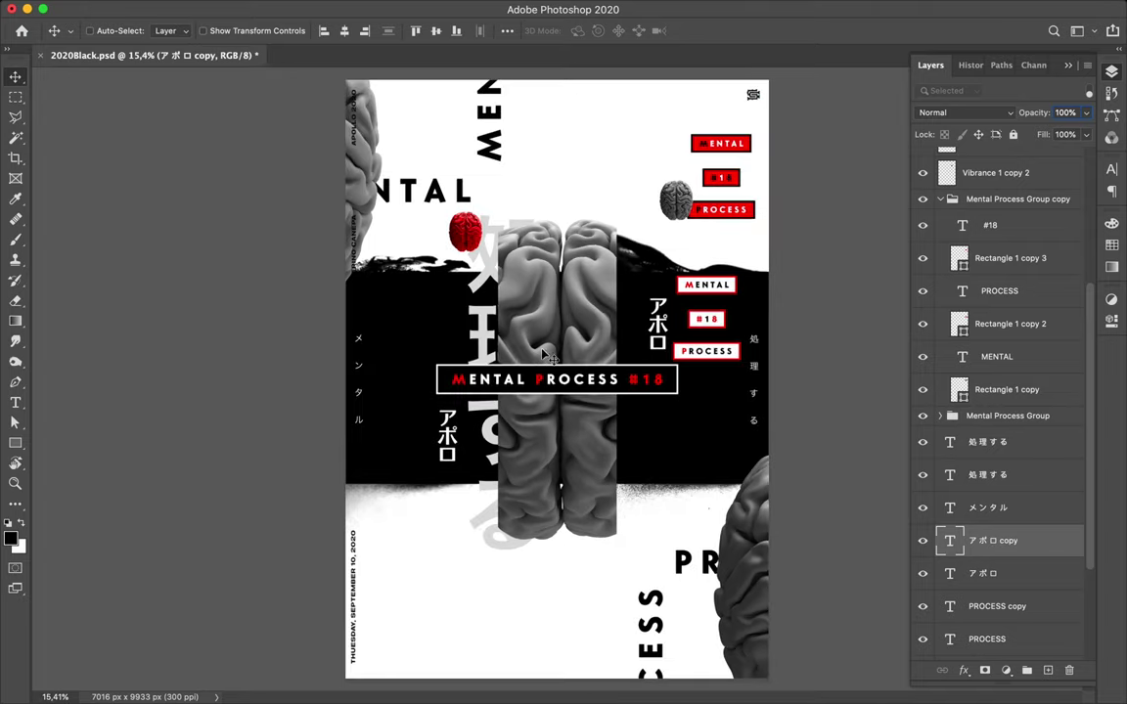
{"action": "scroll", "coordinate": [994, 370], "scroll_direction": "down", "scroll_amount": 5}
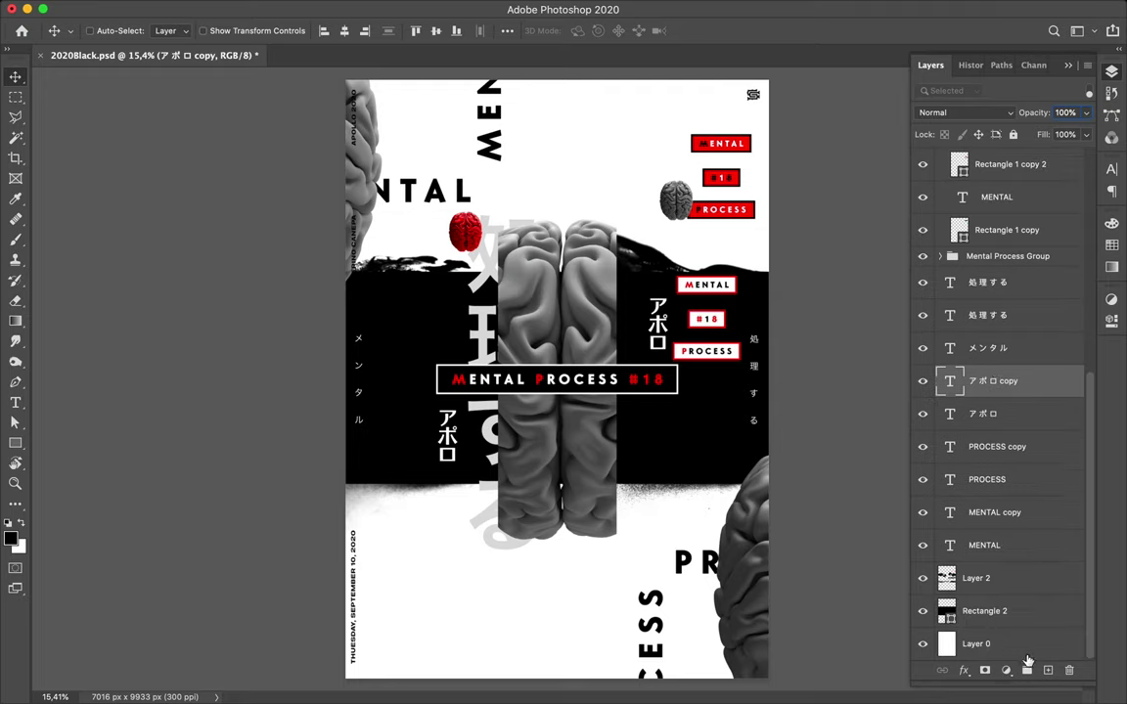
{"action": "left_click", "coordinate": [1025, 647]}
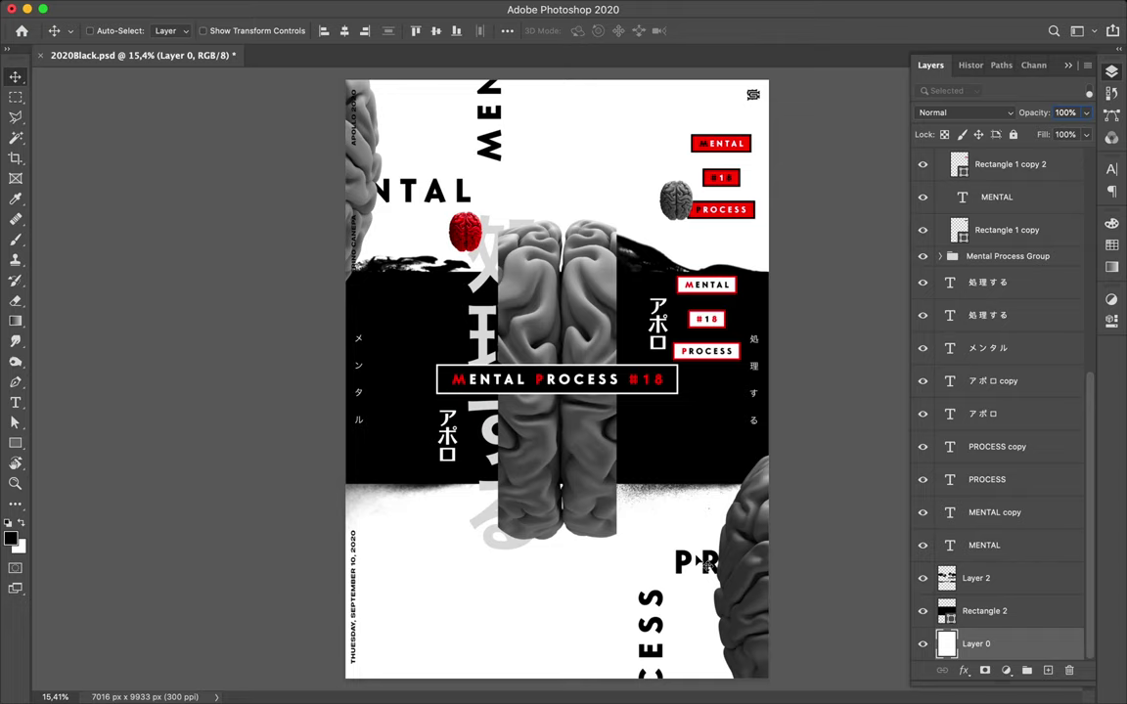
Draw a horizontal line across the lower poster with a black stroke
{"action": "key", "text": "p"}
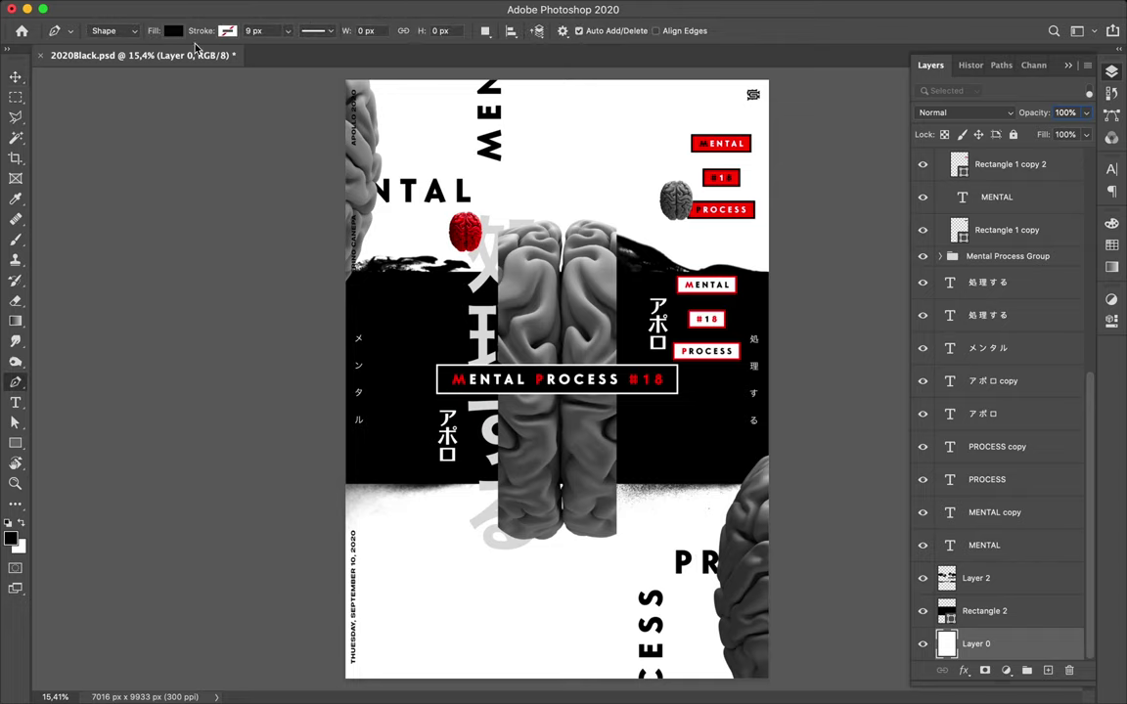
{"action": "left_click", "coordinate": [330, 588]}
{"action": "left_click", "coordinate": [793, 586]}
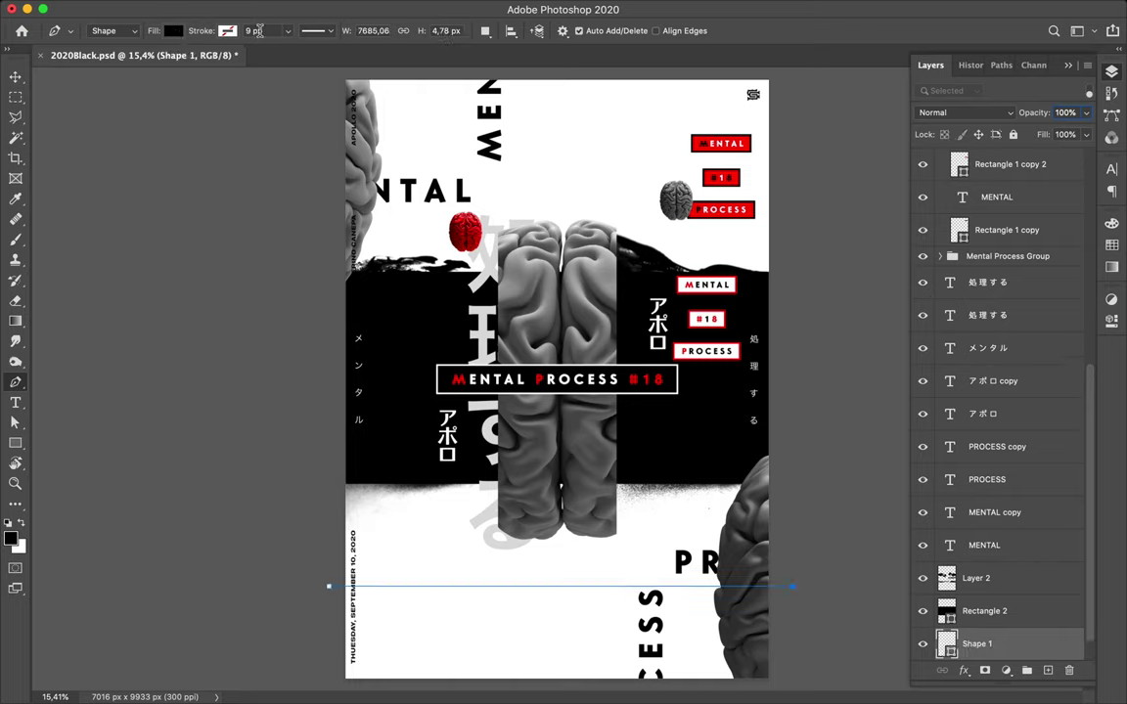
{"action": "left_click", "coordinate": [174, 32]}
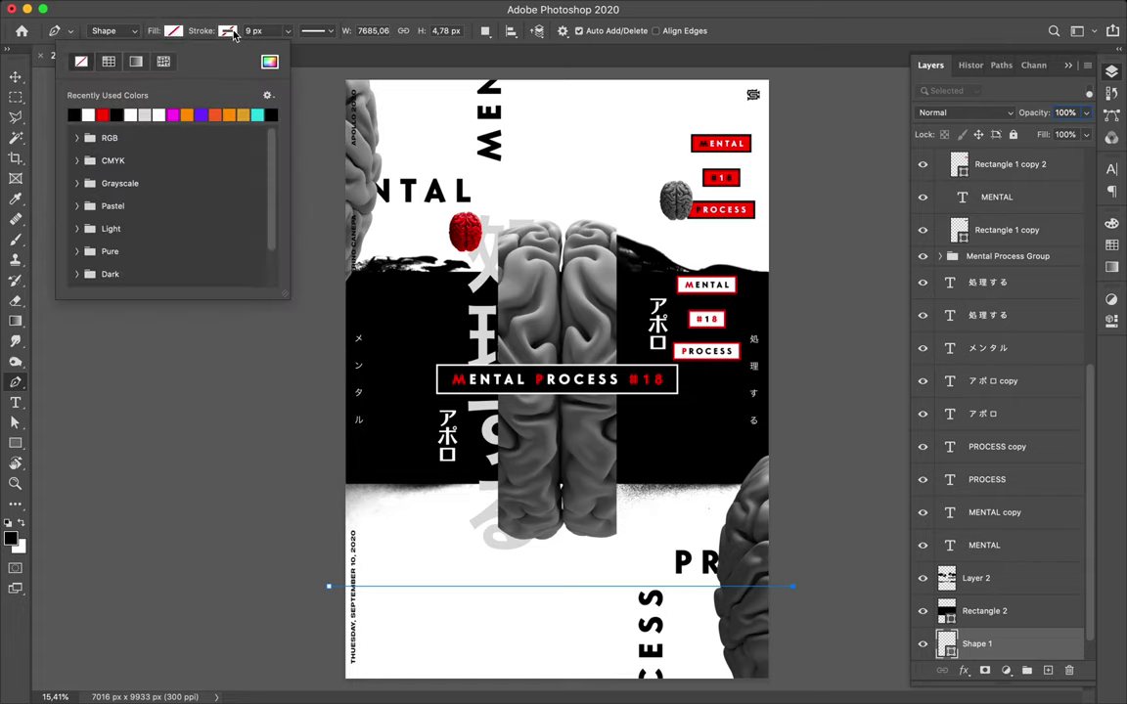
{"action": "left_click", "coordinate": [234, 36]}
{"action": "left_click", "coordinate": [134, 114]}
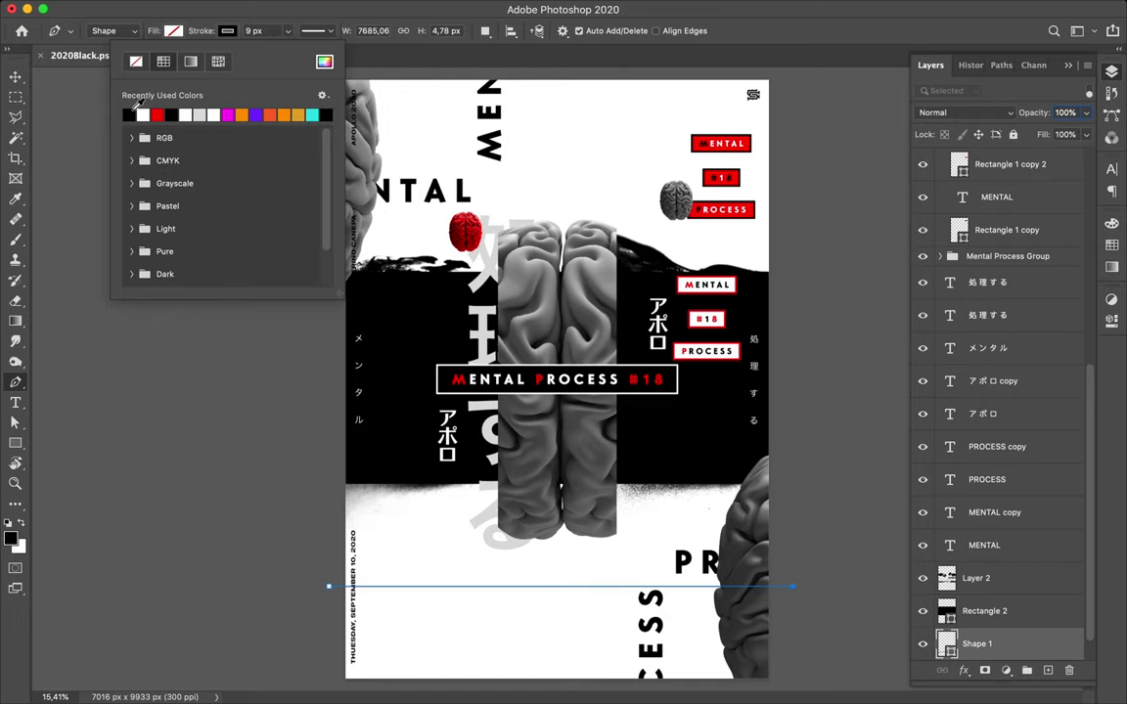
Give the line a 3 px stroke width and deselect it
{"action": "key", "text": "v"}
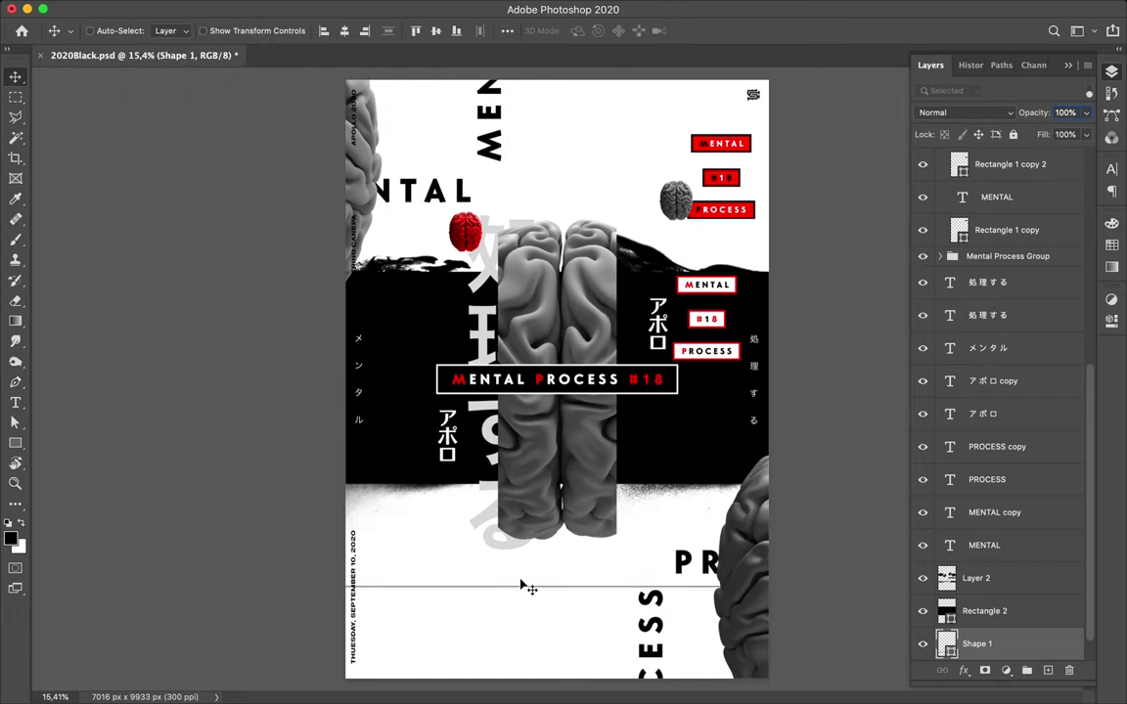
{"action": "key", "text": "a"}
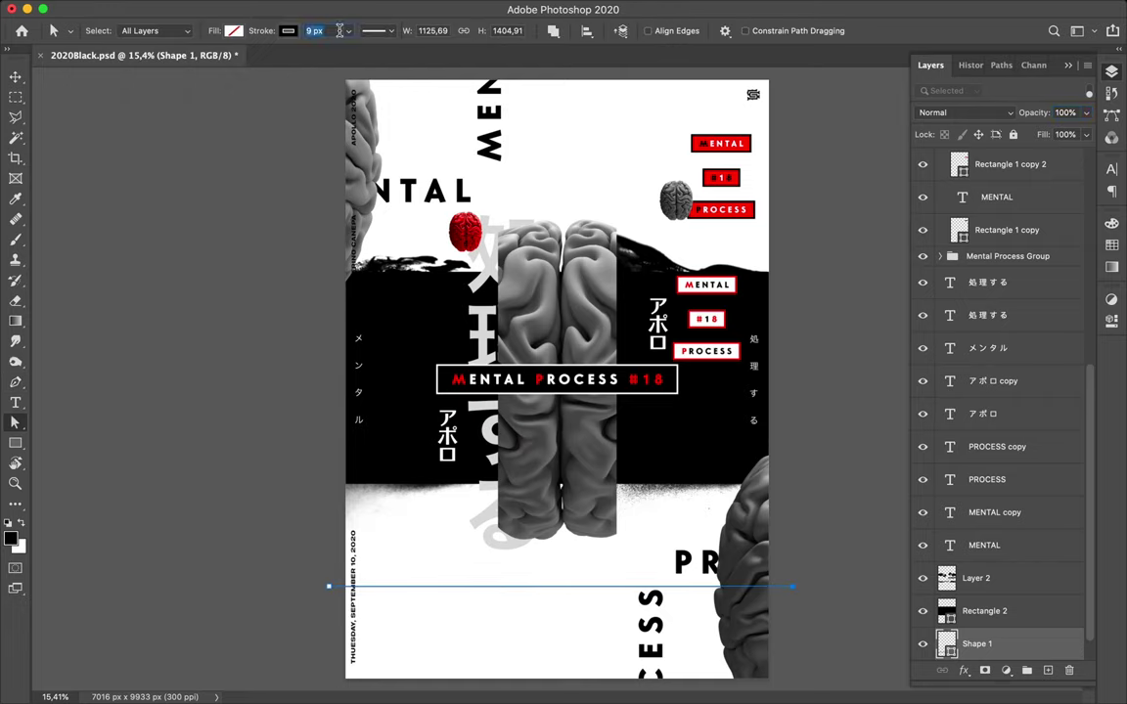
{"action": "type", "text": "3"}
{"action": "key", "text": "Return"}
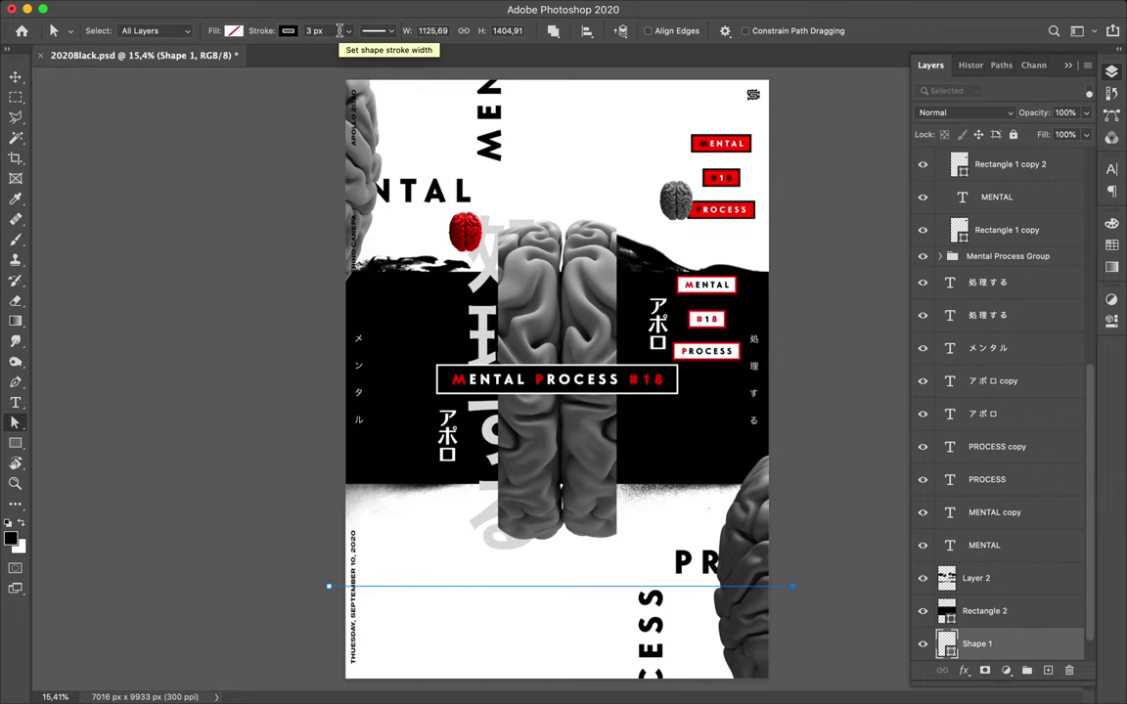
{"action": "left_click", "coordinate": [472, 514]}
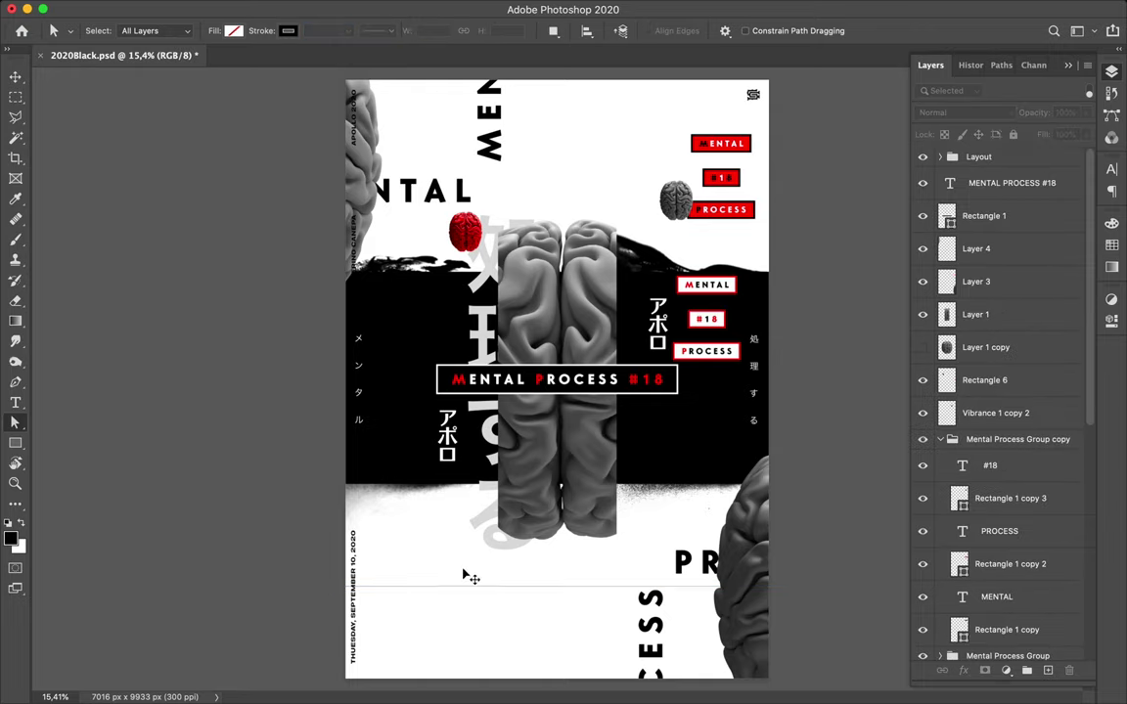
{"action": "key", "text": "v"}
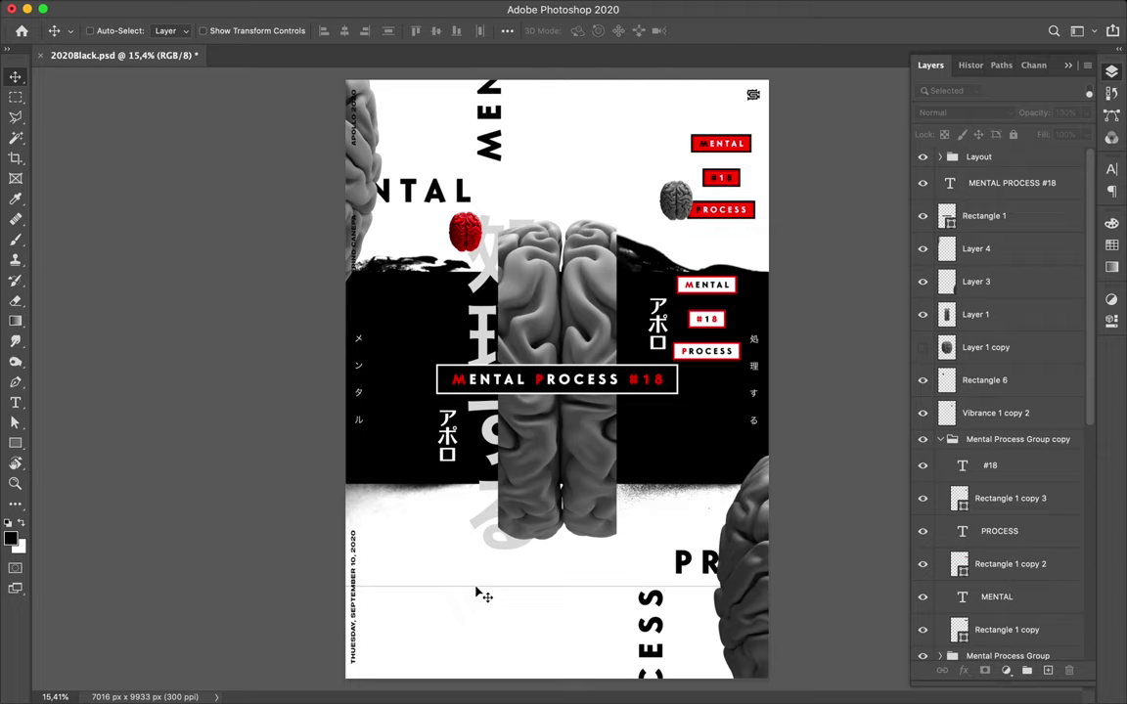
Select the thin horizontal line layer, Shape 1
{"action": "left_click", "coordinate": [481, 595]}
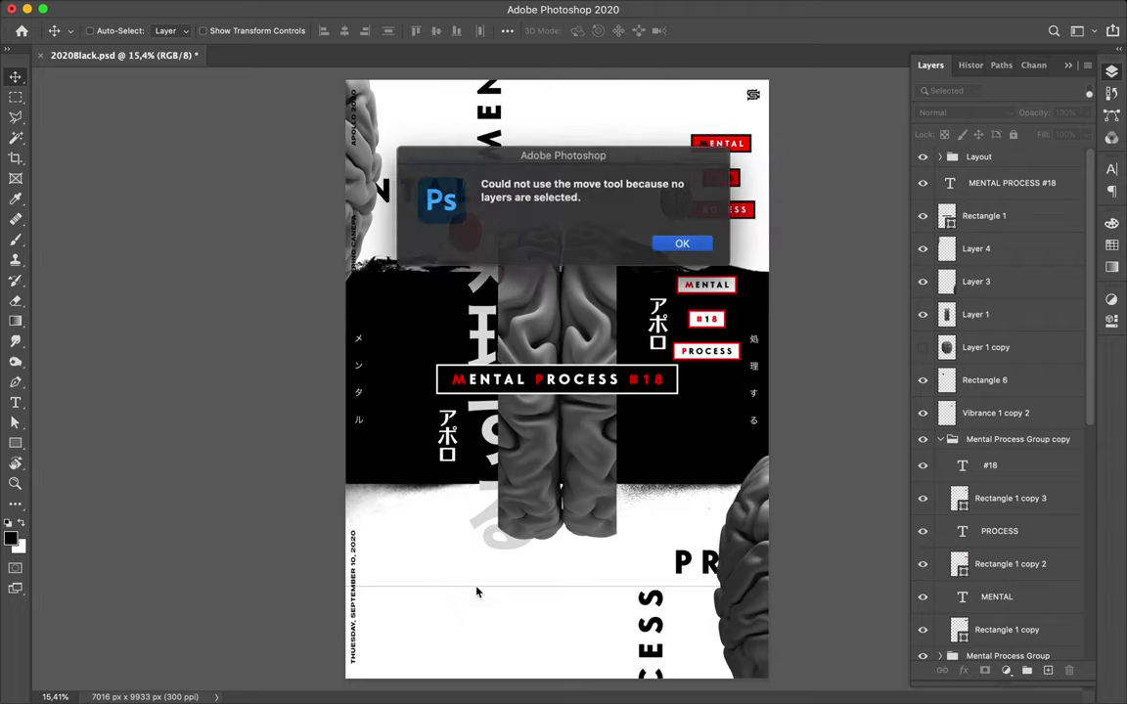
{"action": "left_click", "coordinate": [682, 240]}
{"action": "scroll", "coordinate": [486, 568], "scroll_direction": "up", "scroll_amount": 3}
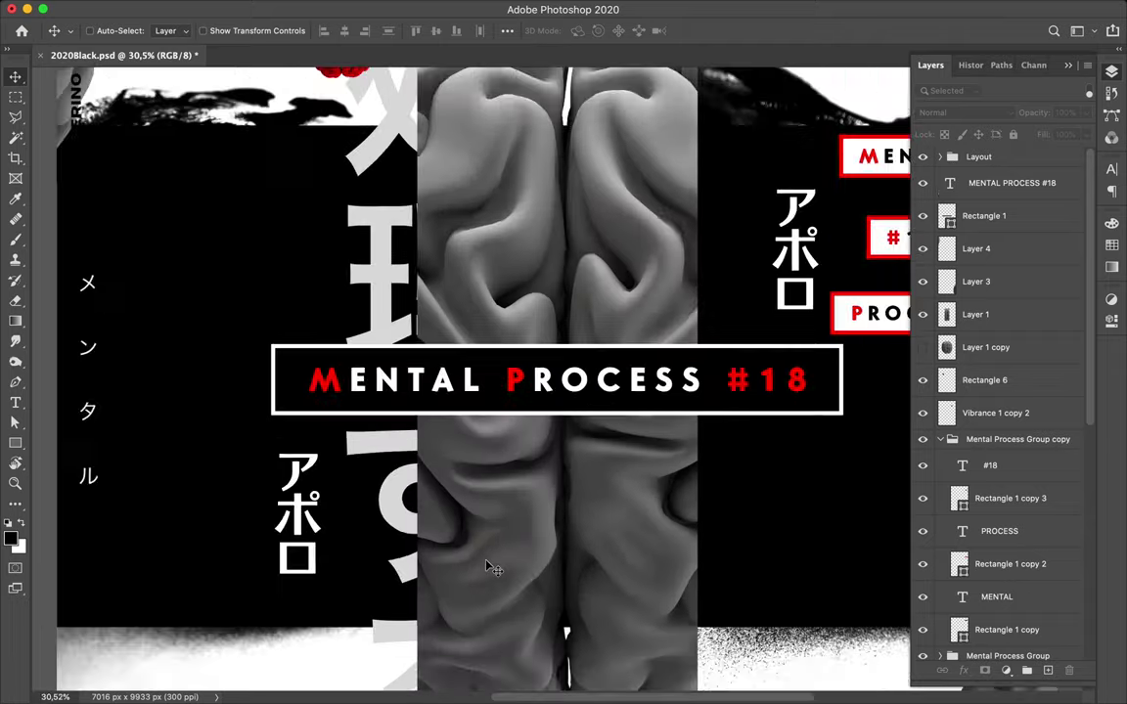
{"action": "scroll", "coordinate": [486, 568], "scroll_direction": "up", "scroll_amount": 3}
{"action": "scroll", "coordinate": [486, 567], "scroll_direction": "down", "scroll_amount": 1}
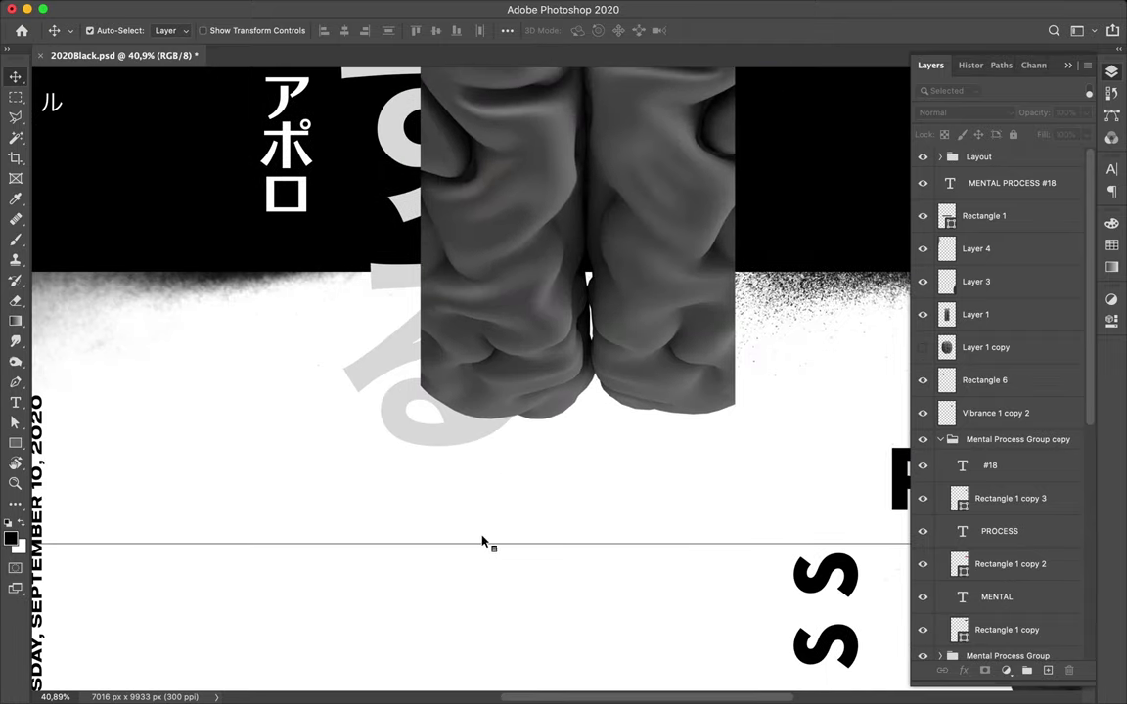
{"action": "left_click", "coordinate": [484, 547]}
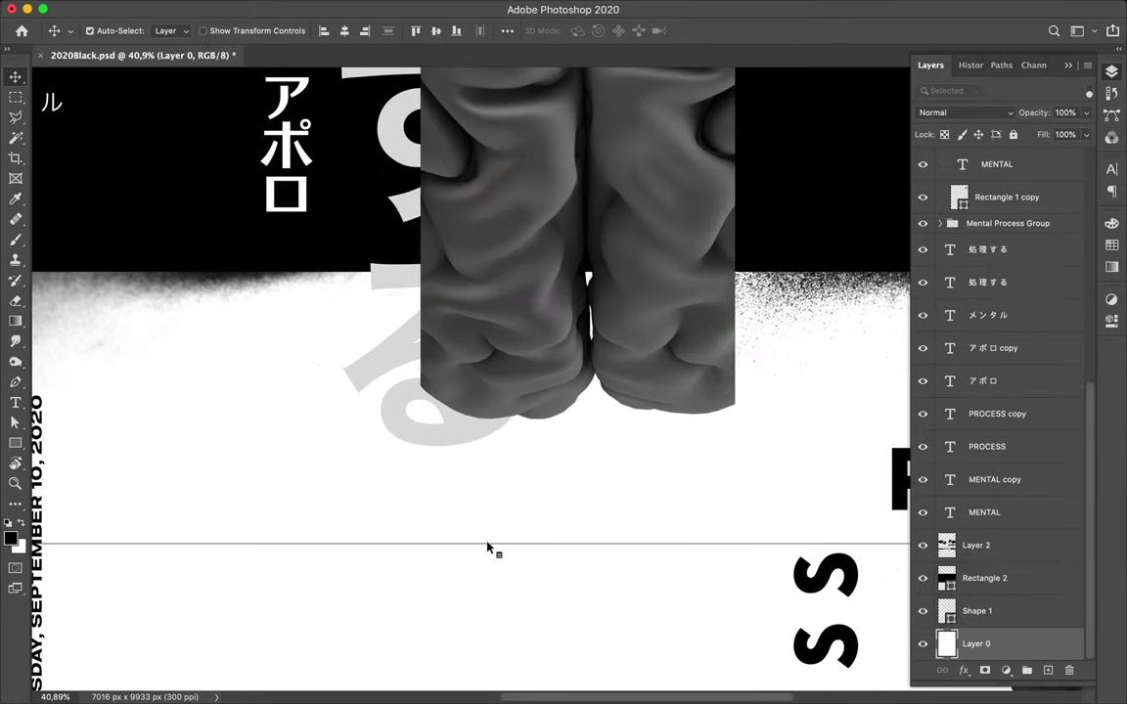
{"action": "left_click", "coordinate": [1031, 611]}
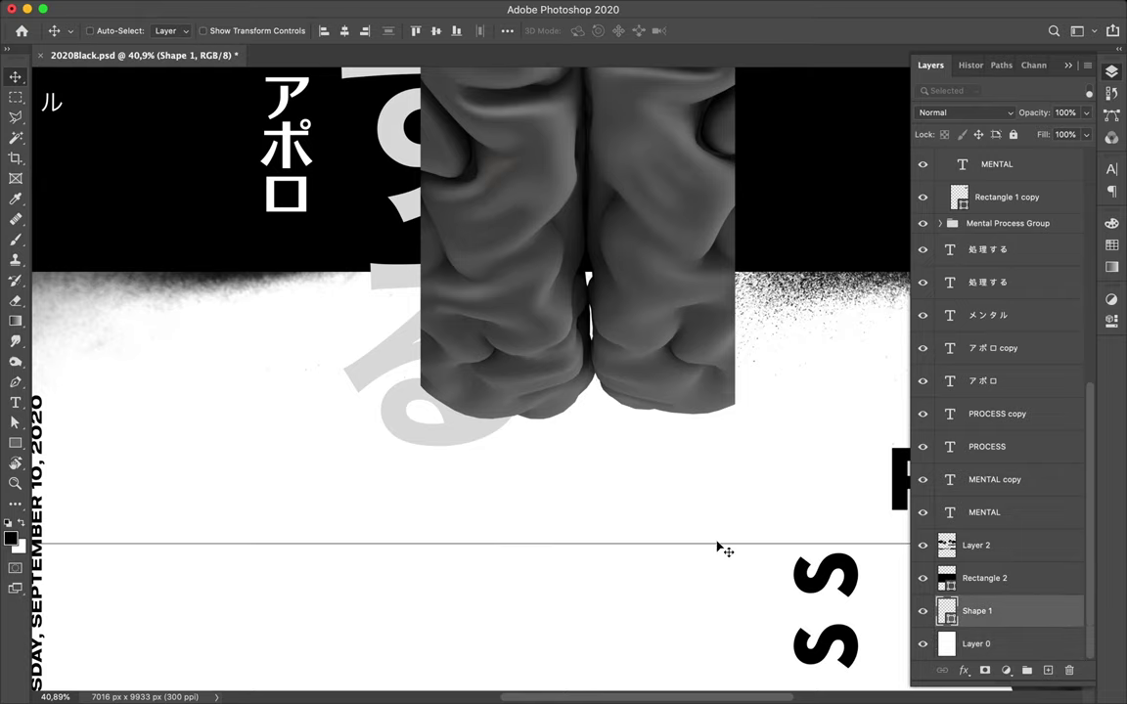
{"action": "scroll", "coordinate": [717, 546], "scroll_direction": "down", "scroll_amount": 2}
{"action": "scroll", "coordinate": [719, 548], "scroll_direction": "down", "scroll_amount": 1}
{"action": "scroll", "coordinate": [722, 552], "scroll_direction": "down", "scroll_amount": 2}
{"action": "scroll", "coordinate": [725, 555], "scroll_direction": "down", "scroll_amount": 1}
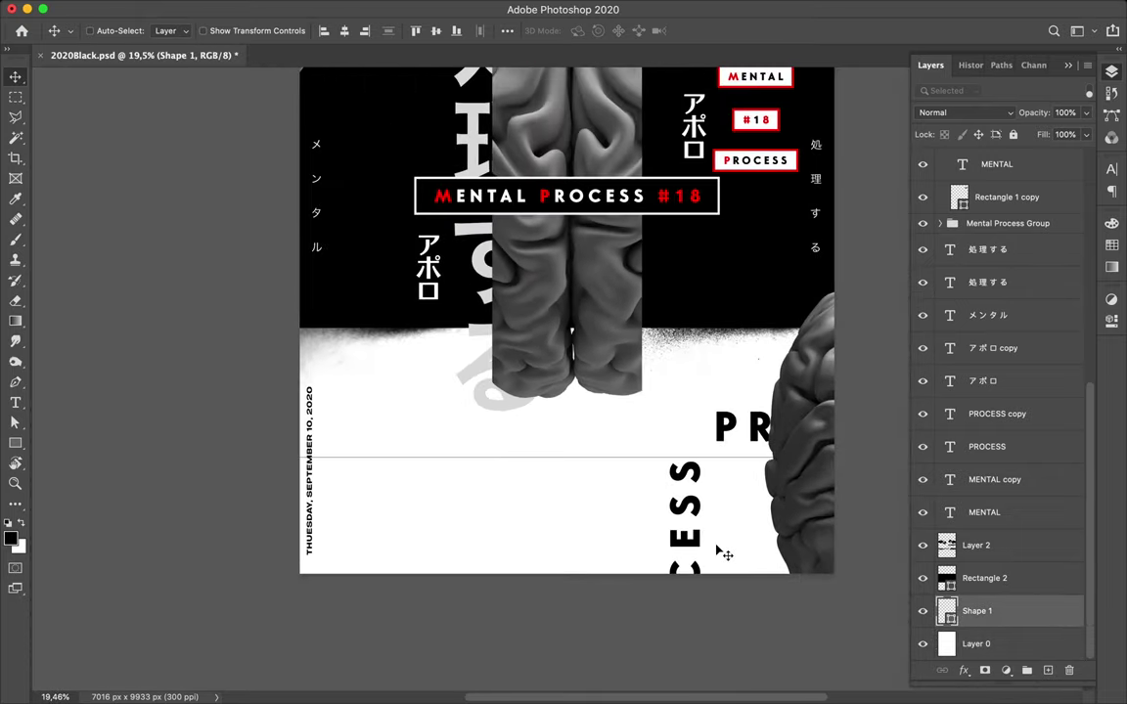
Alt-drag a copy of the line near the poster's top and nudge it down slightly
{"action": "key", "text": "ctrl"}
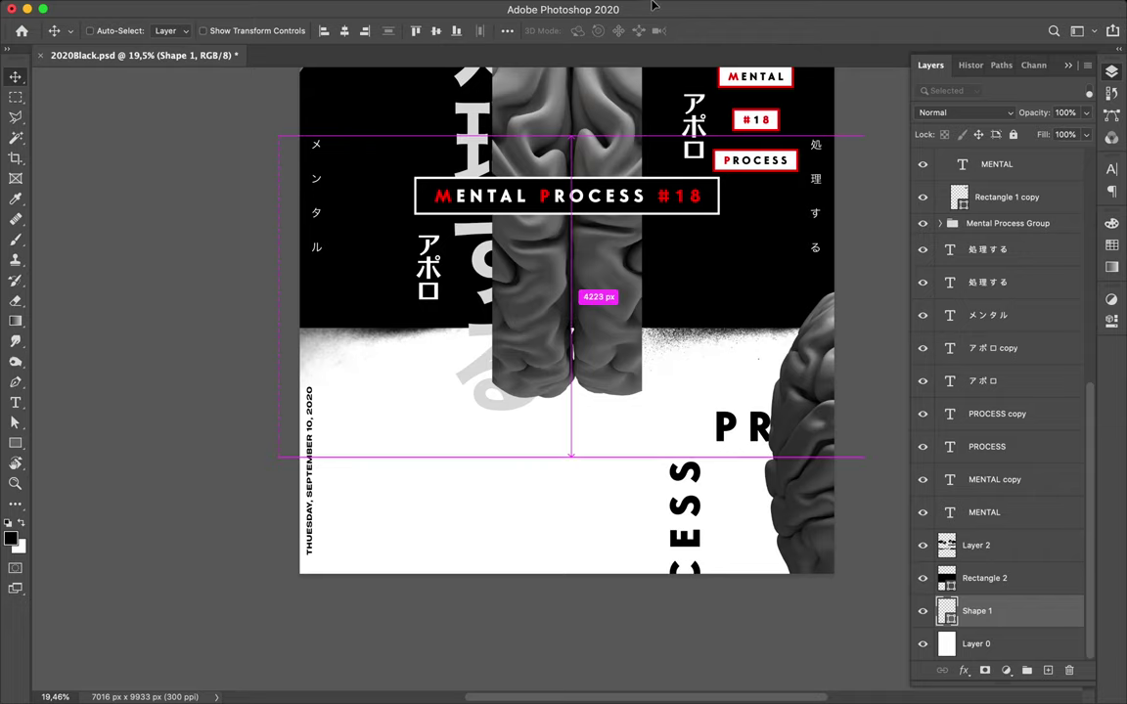
{"action": "left_click_drag", "start_coordinate": [653, 8], "coordinate": [645, 71]}
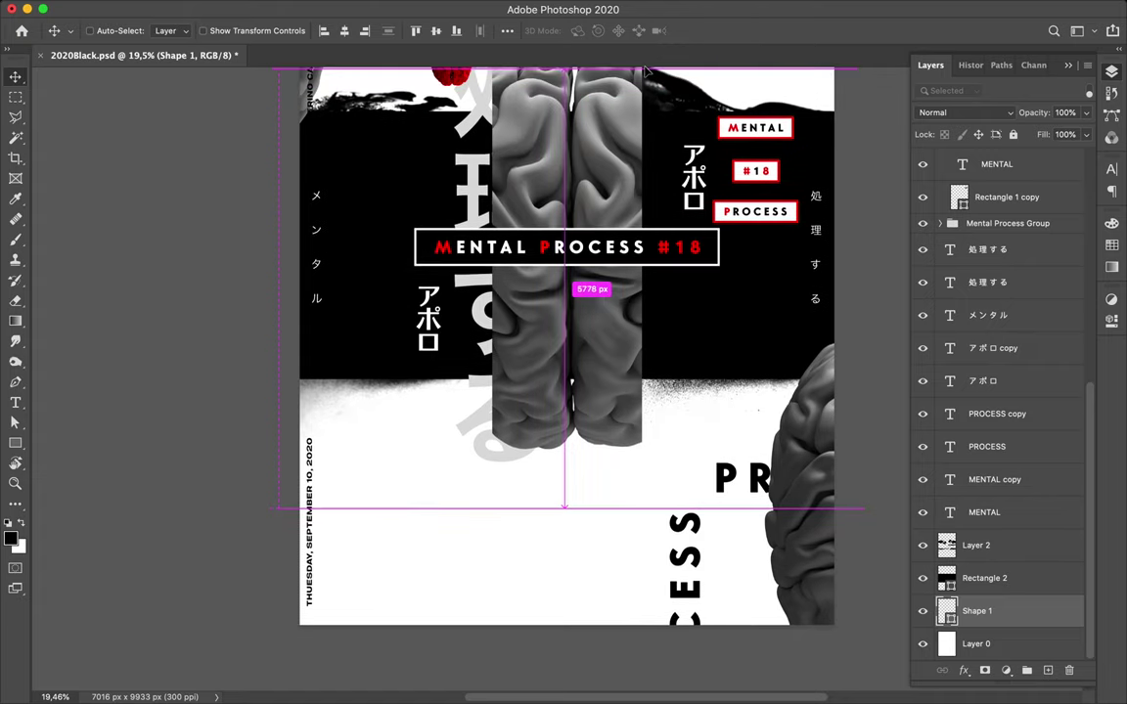
{"action": "left_click_drag", "start_coordinate": [645, 70], "coordinate": [646, 74]}
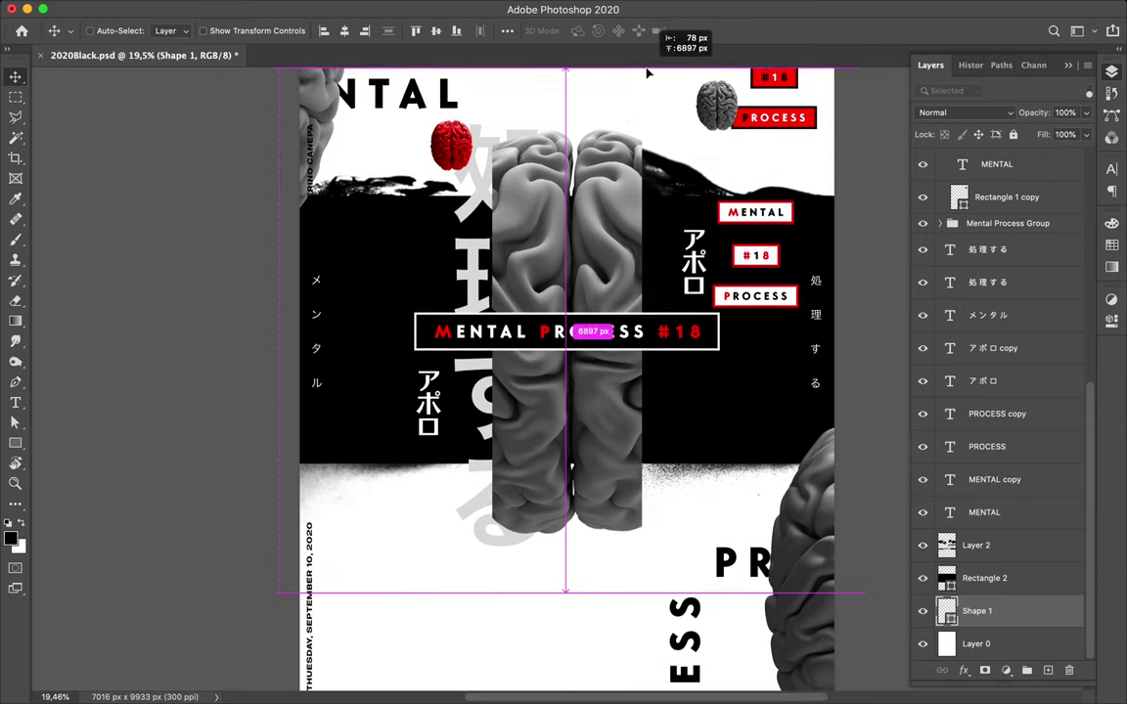
{"action": "left_click_drag", "start_coordinate": [646, 74], "coordinate": [657, 113]}
{"action": "scroll", "coordinate": [655, 111], "scroll_direction": "up", "scroll_amount": 5}
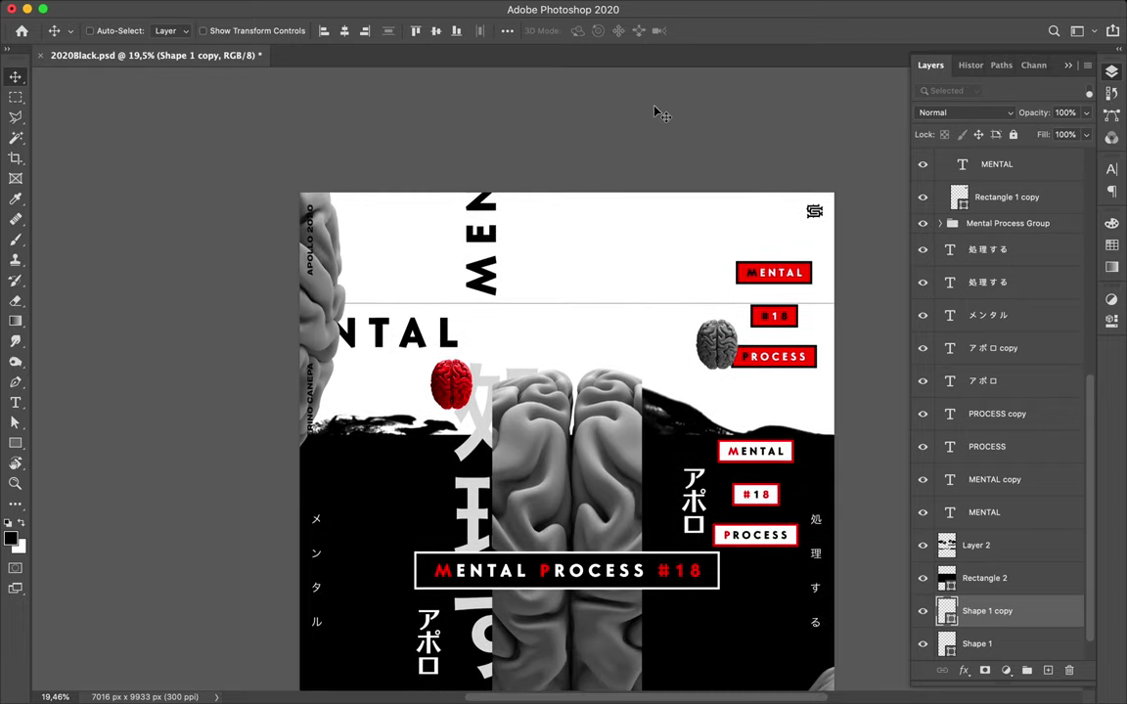
{"action": "scroll", "coordinate": [586, 352], "scroll_direction": "down", "scroll_amount": 5}
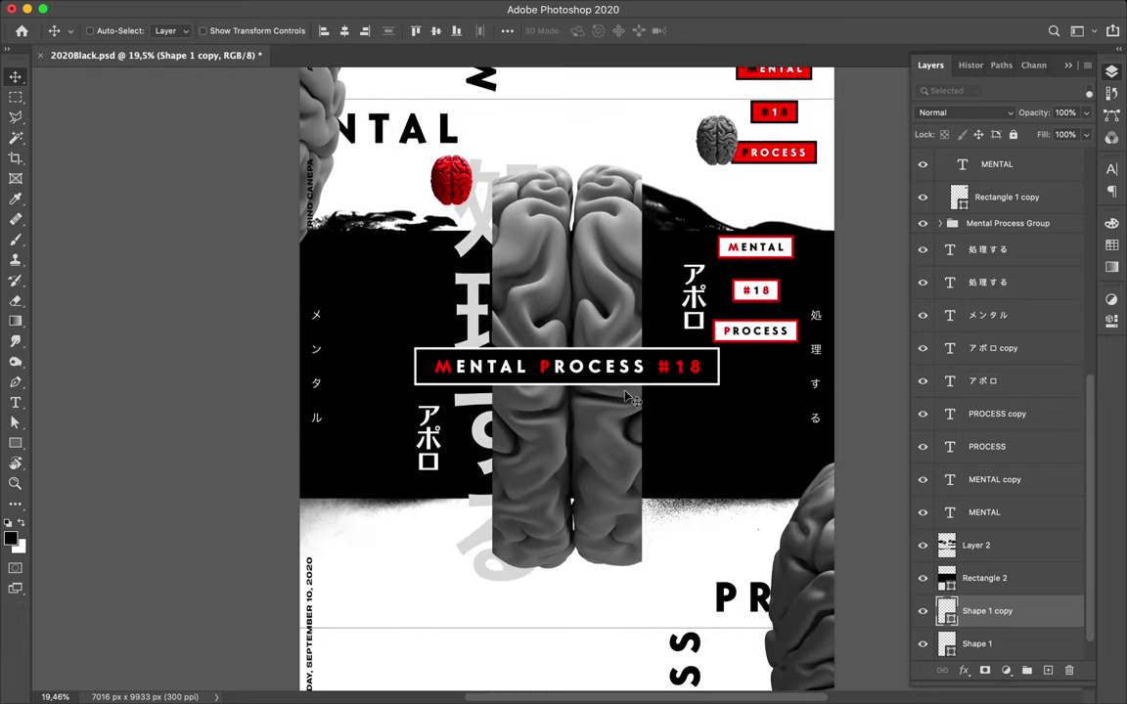
{"action": "scroll", "coordinate": [617, 423], "scroll_direction": "down", "scroll_amount": 2}
{"action": "scroll", "coordinate": [617, 423], "scroll_direction": "down", "scroll_amount": 1}
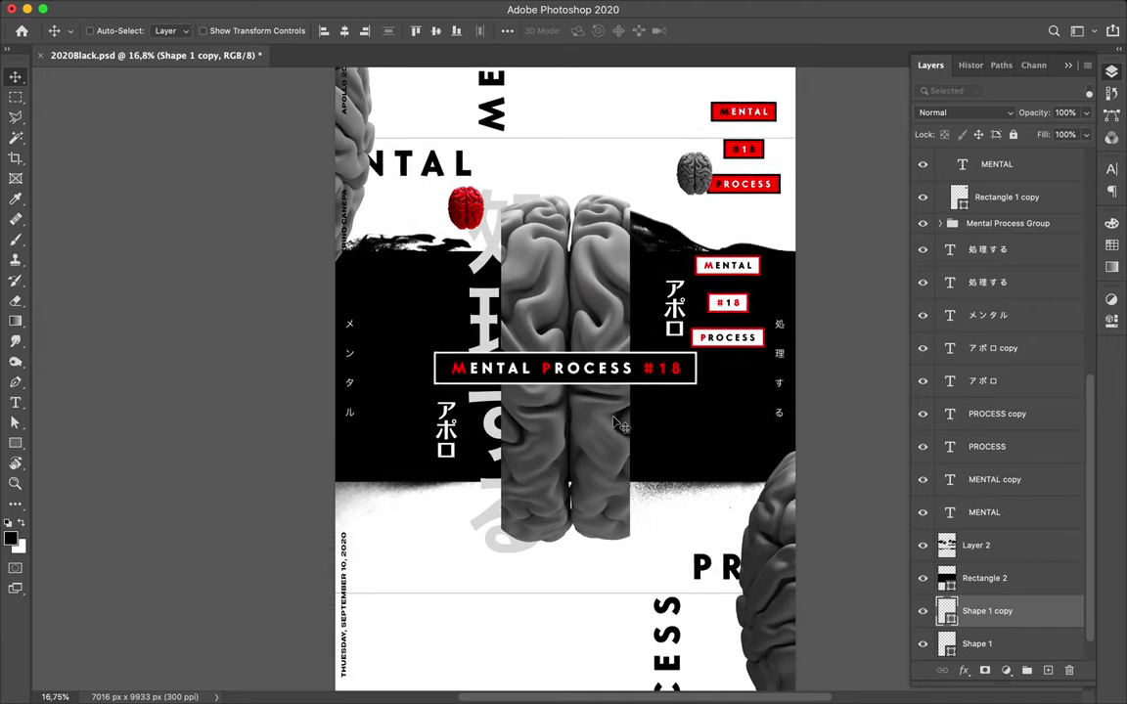
{"action": "scroll", "coordinate": [616, 422], "scroll_direction": "down", "scroll_amount": 2}
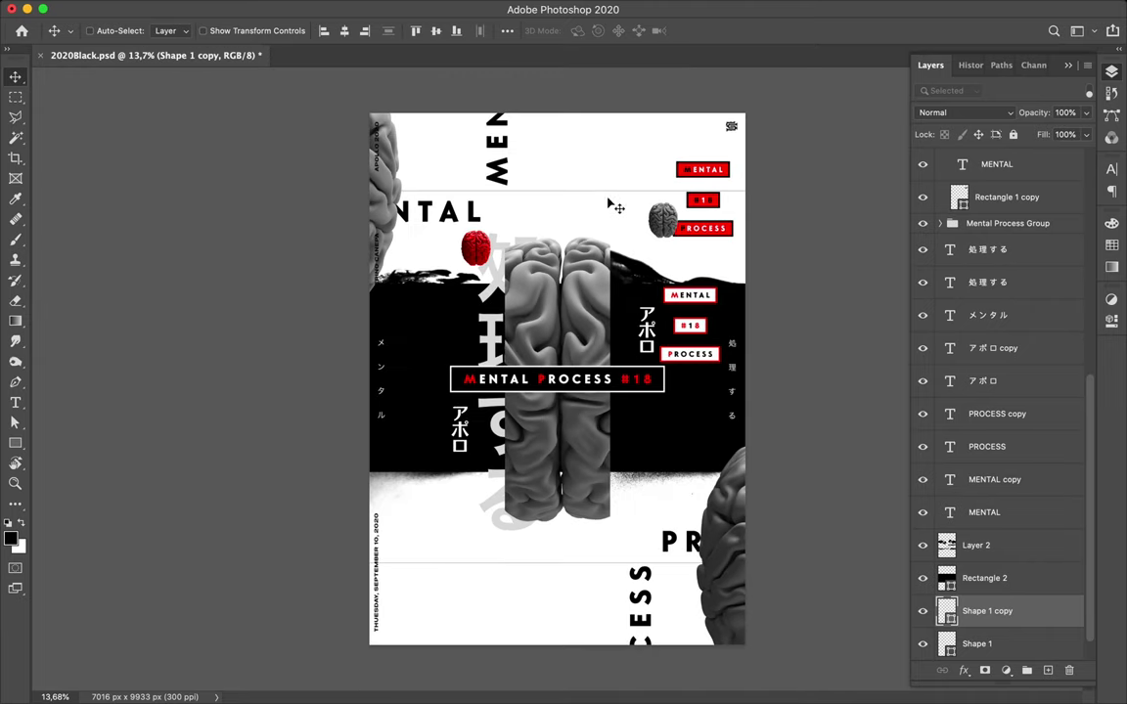
{"action": "left_click_drag", "start_coordinate": [605, 199], "coordinate": [606, 201]}
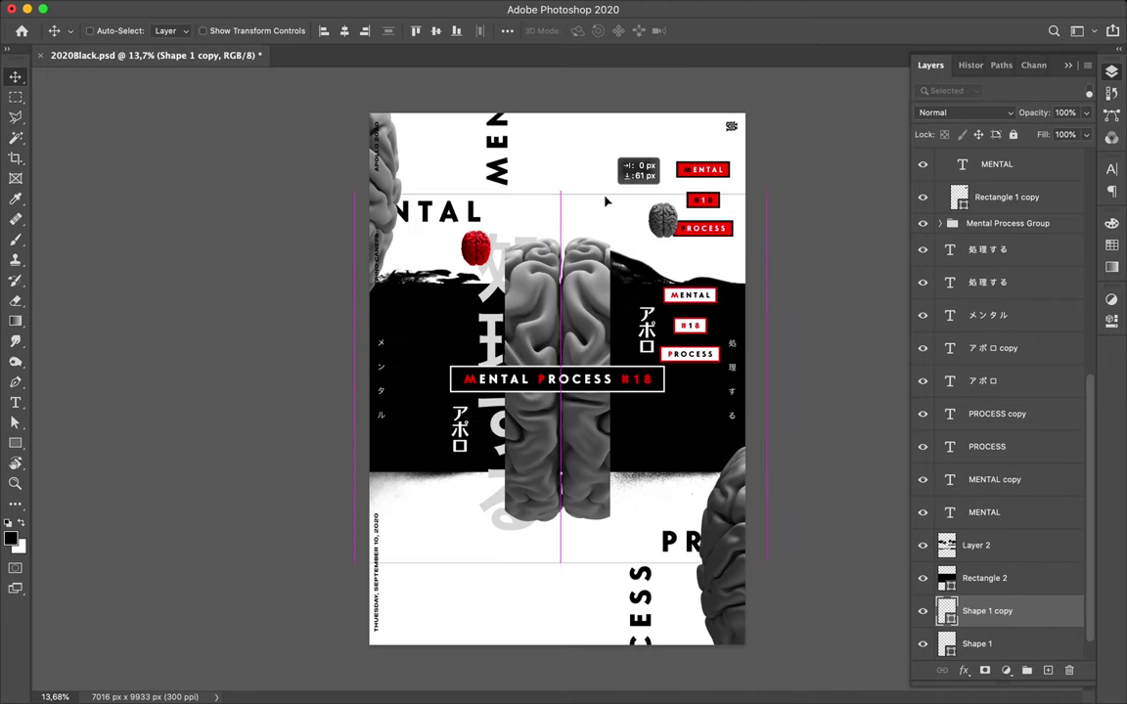
{"action": "mouse_move", "coordinate": [425, 5]}
{"action": "left_click", "coordinate": [367, 8]}
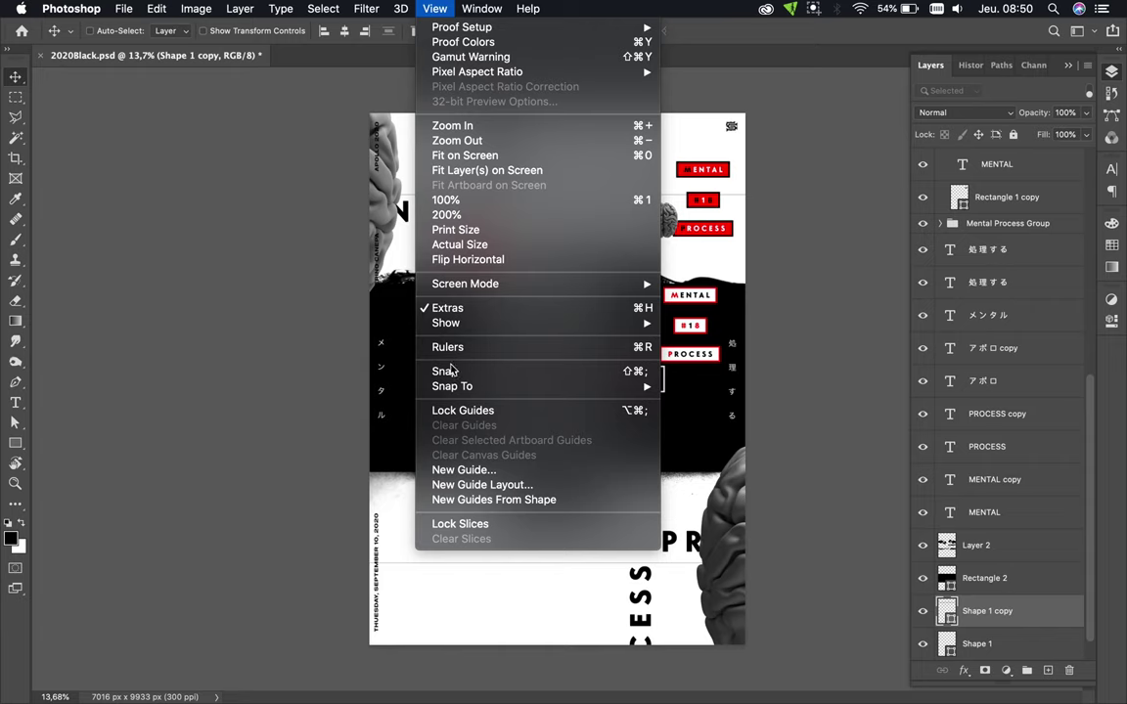
Apply a New Guide Layout of 21 columns and 27 rows with 40 px gutters
{"action": "left_click", "coordinate": [476, 486]}
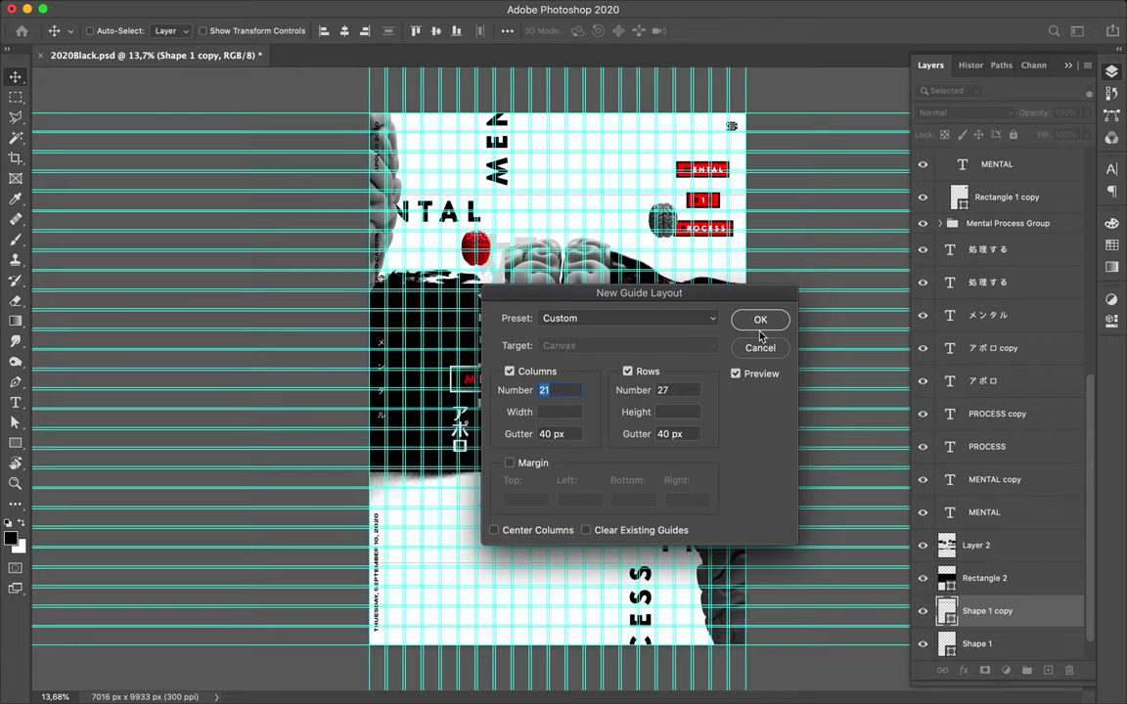
{"action": "left_click", "coordinate": [761, 321]}
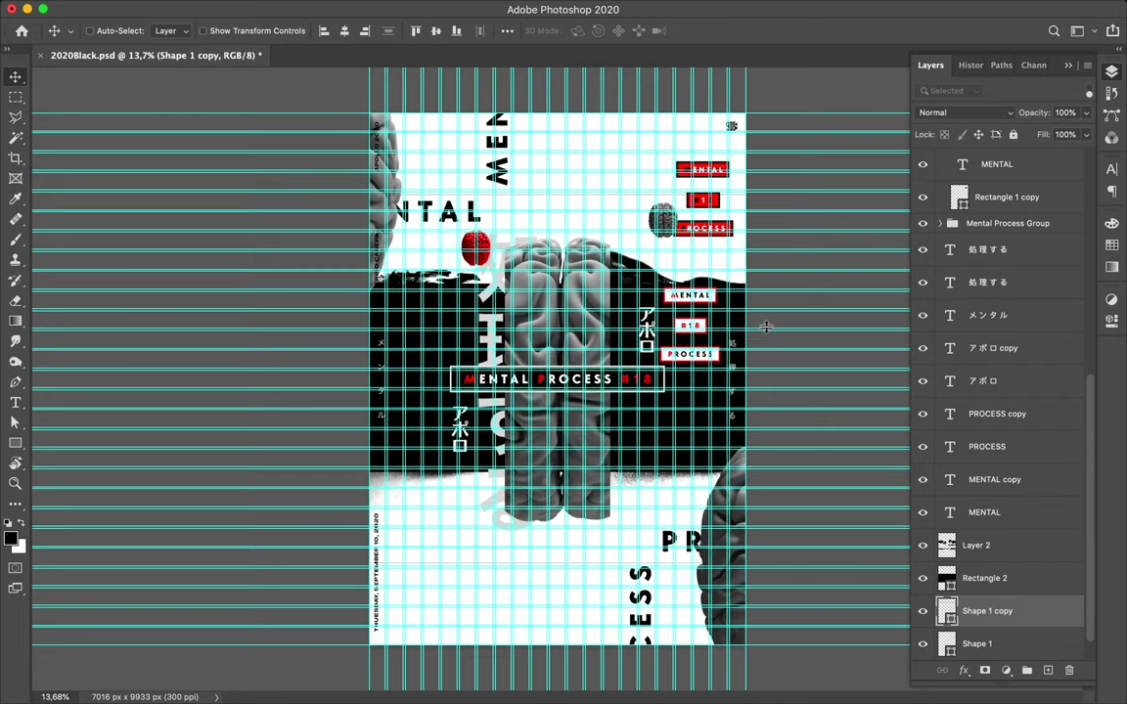
{"action": "scroll", "coordinate": [600, 345], "scroll_direction": "up", "scroll_amount": 5}
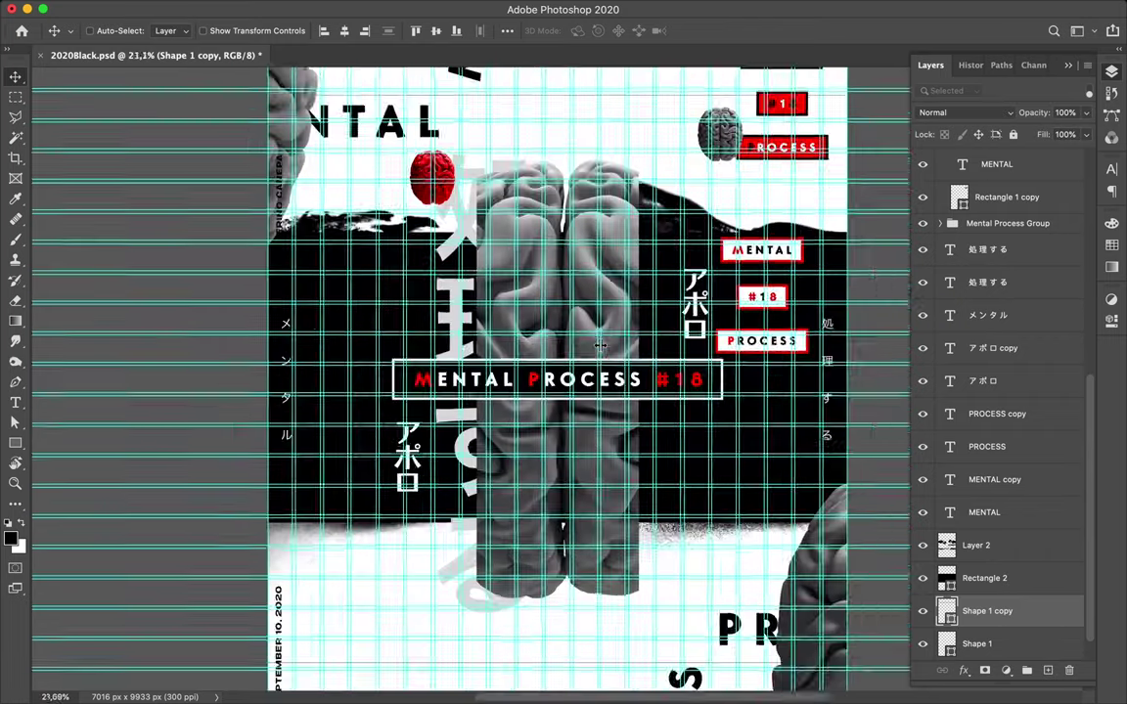
{"action": "left_click", "coordinate": [434, 7]}
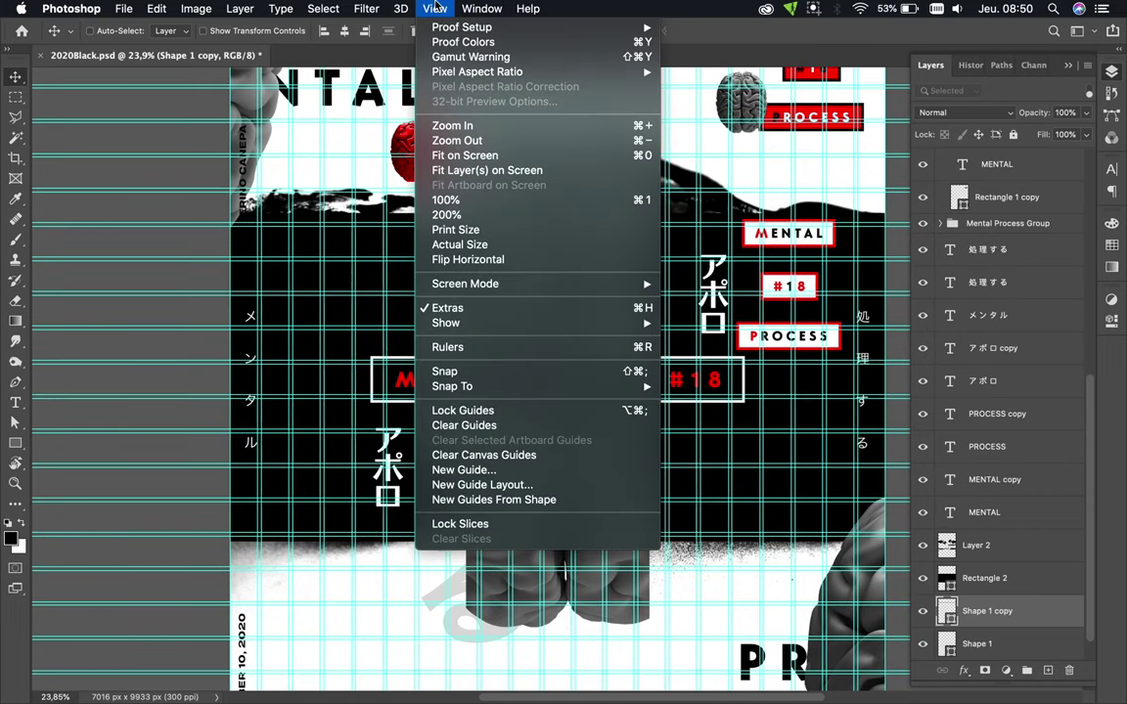
Lock the guides and measure the top line copy's distance to nearby content
{"action": "left_click", "coordinate": [506, 412]}
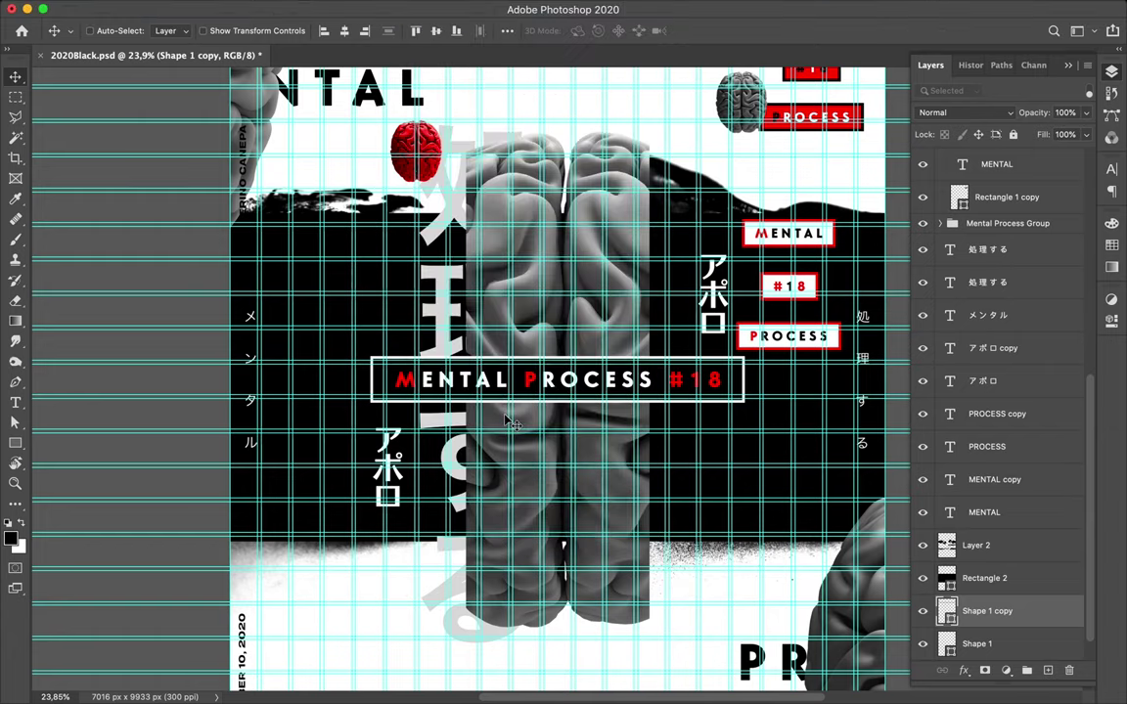
{"action": "scroll", "coordinate": [617, 341], "scroll_direction": "down", "scroll_amount": 5}
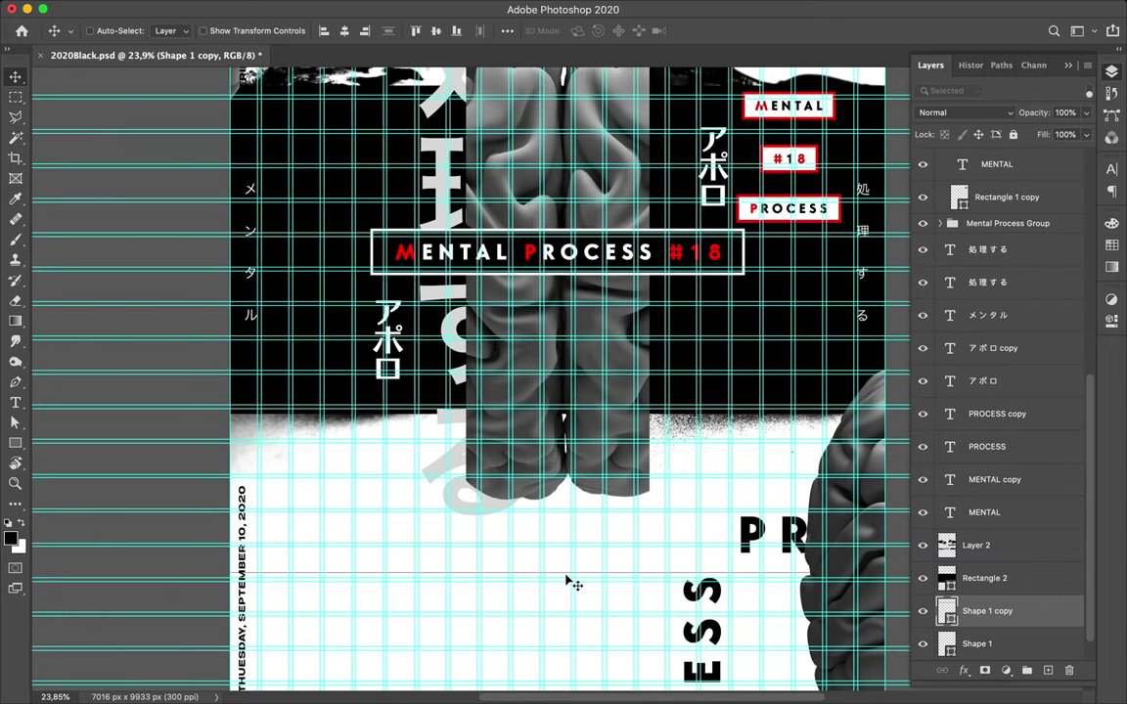
{"action": "key", "text": "ctrl"}
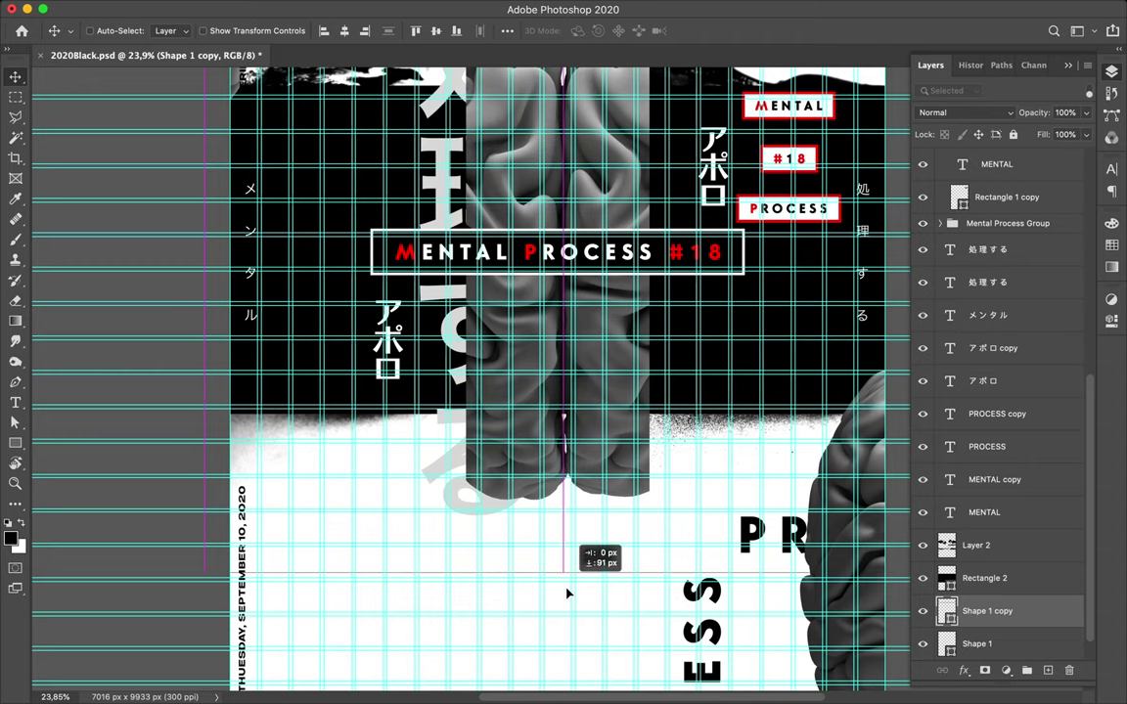
{"action": "scroll", "coordinate": [571, 564], "scroll_direction": "up", "scroll_amount": 10}
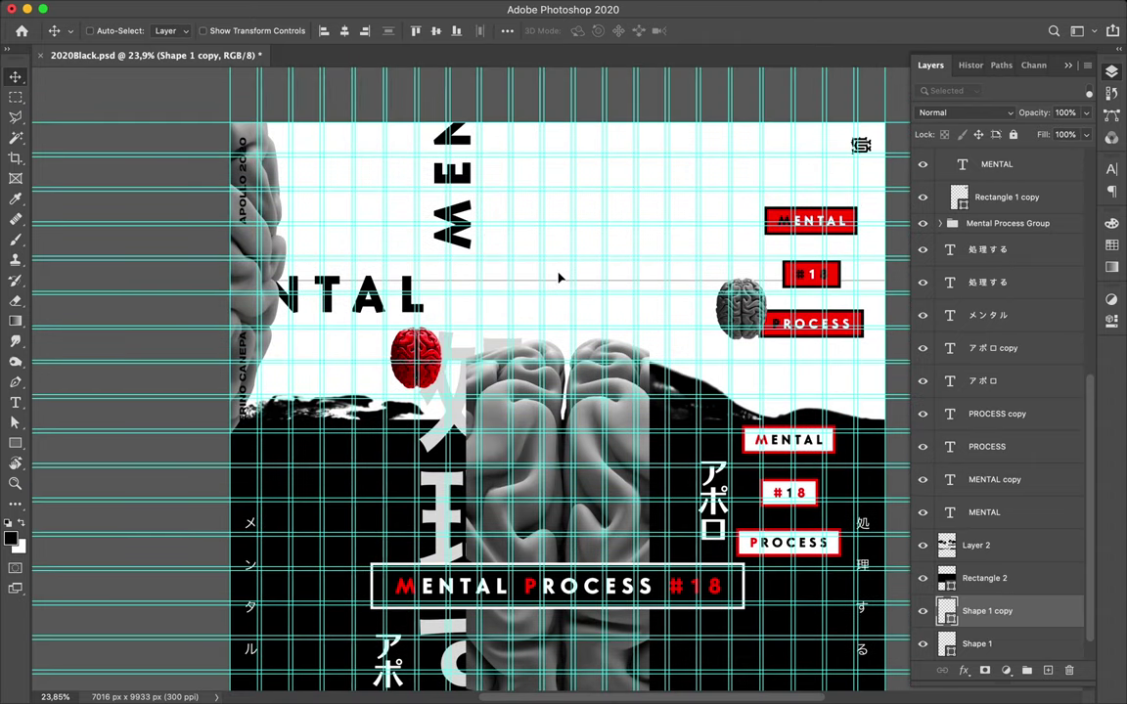
{"action": "key", "text": "ctrl"}
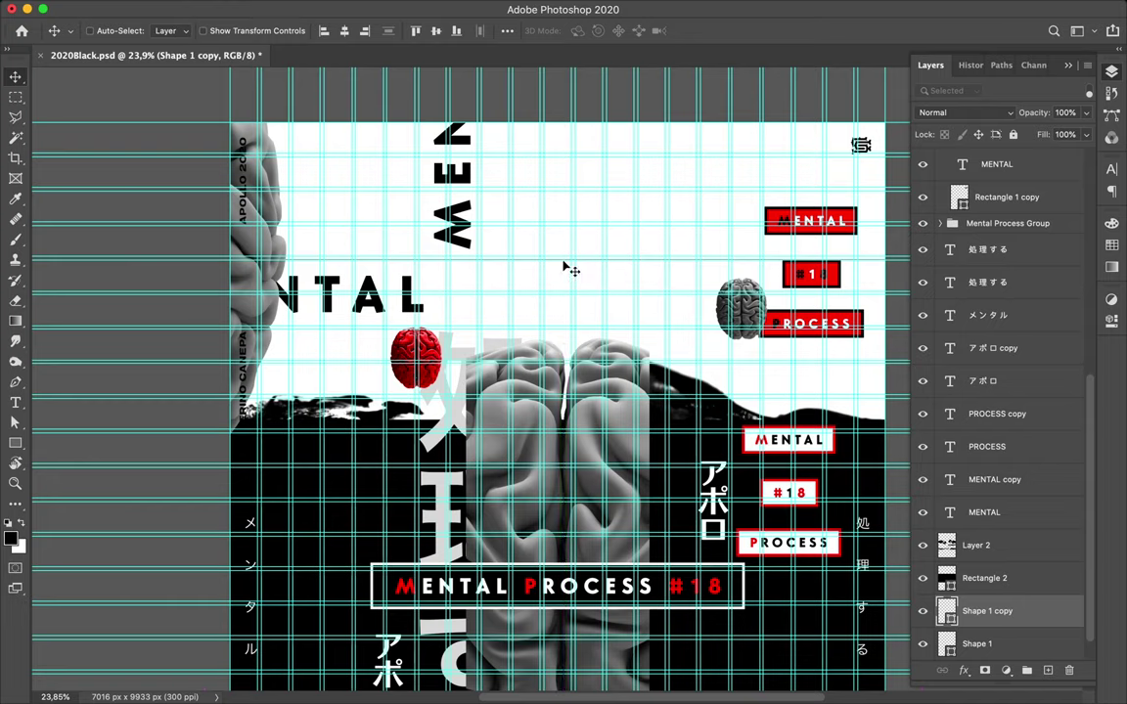
{"action": "scroll", "coordinate": [546, 254], "scroll_direction": "up", "scroll_amount": 3}
{"action": "scroll", "coordinate": [544, 256], "scroll_direction": "up", "scroll_amount": 3}
{"action": "scroll", "coordinate": [544, 255], "scroll_direction": "up", "scroll_amount": 2}
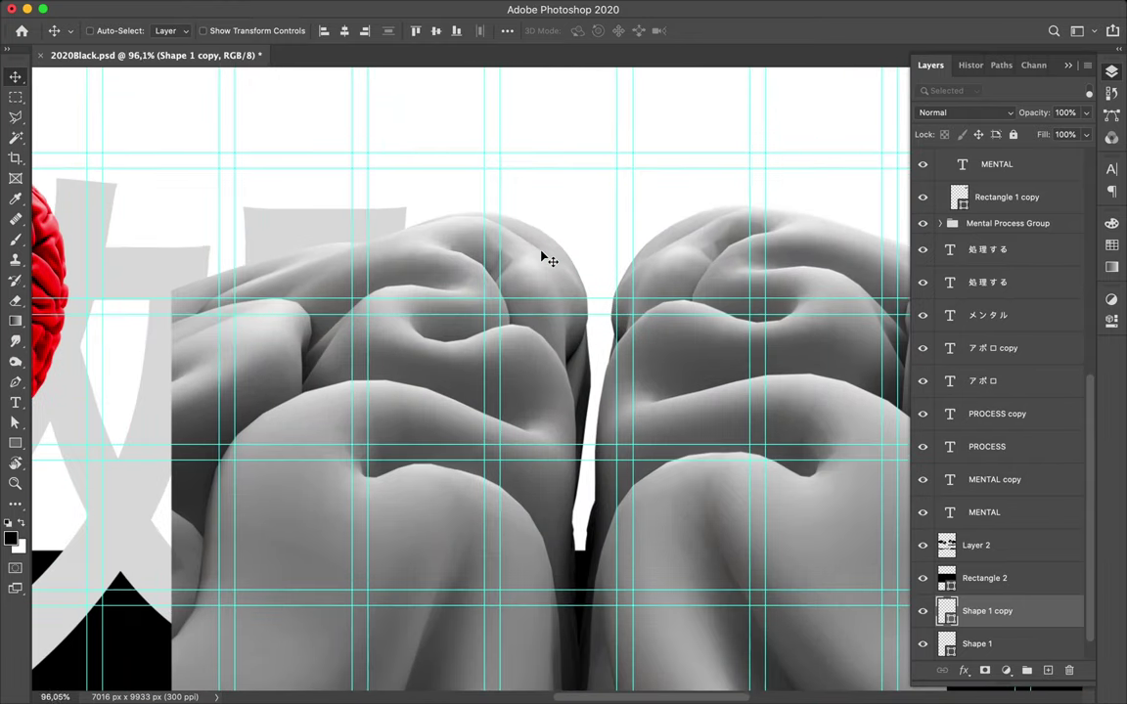
{"action": "scroll", "coordinate": [543, 256], "scroll_direction": "up", "scroll_amount": 3}
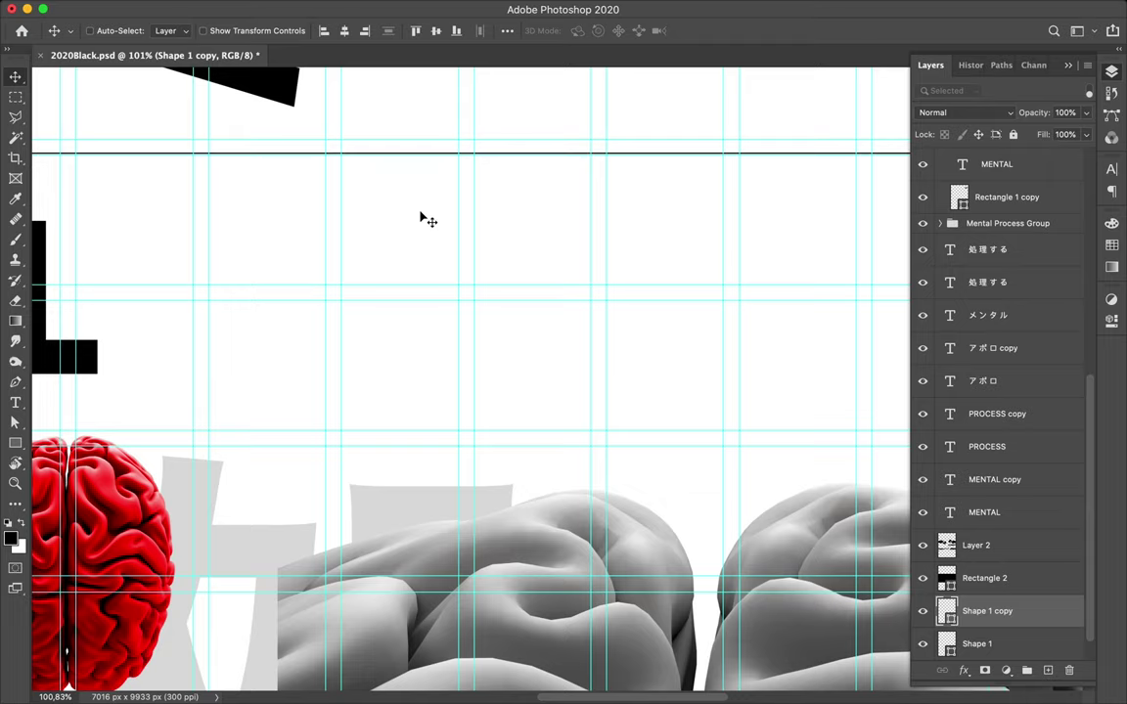
{"action": "scroll", "coordinate": [423, 218], "scroll_direction": "up", "scroll_amount": 5}
{"action": "scroll", "coordinate": [422, 218], "scroll_direction": "left", "scroll_amount": 2}
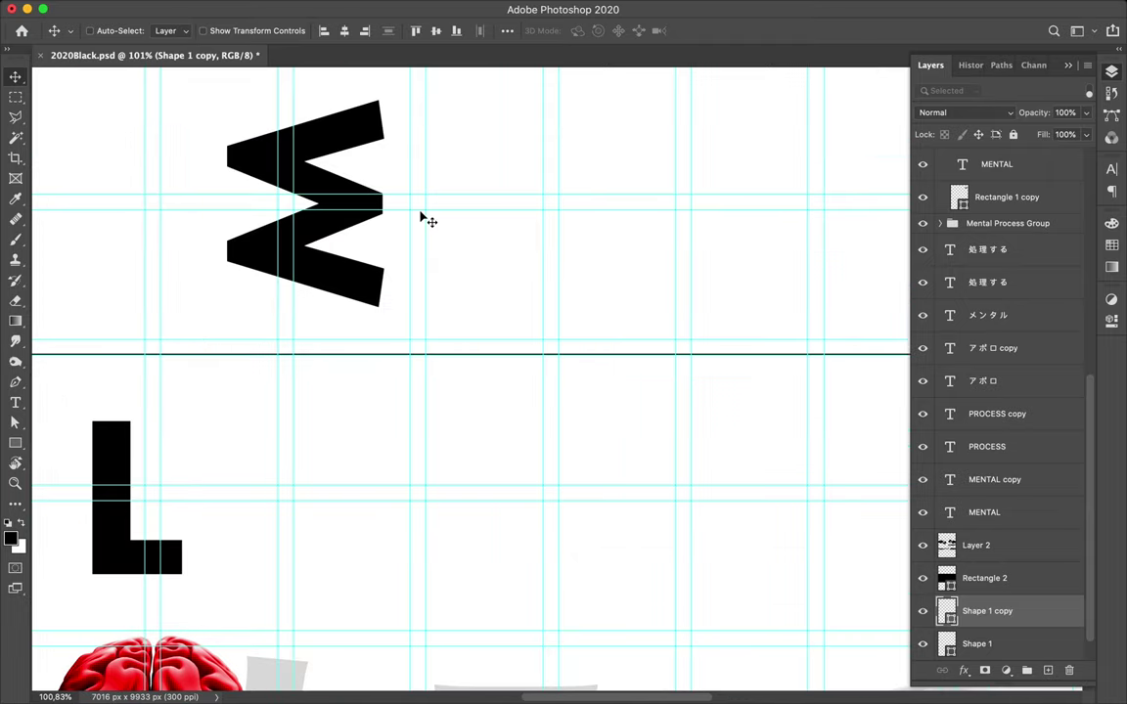
Move the sideways M of MENTAL onto the top guide
{"action": "left_click", "coordinate": [323, 260], "text": "super"}
{"action": "mouse_move", "coordinate": [323, 260]}
{"action": "left_mouse_down"}
{"action": "mouse_move", "coordinate": [354, 298]}
{"action": "mouse_move", "coordinate": [339, 269]}
{"action": "left_mouse_up"}
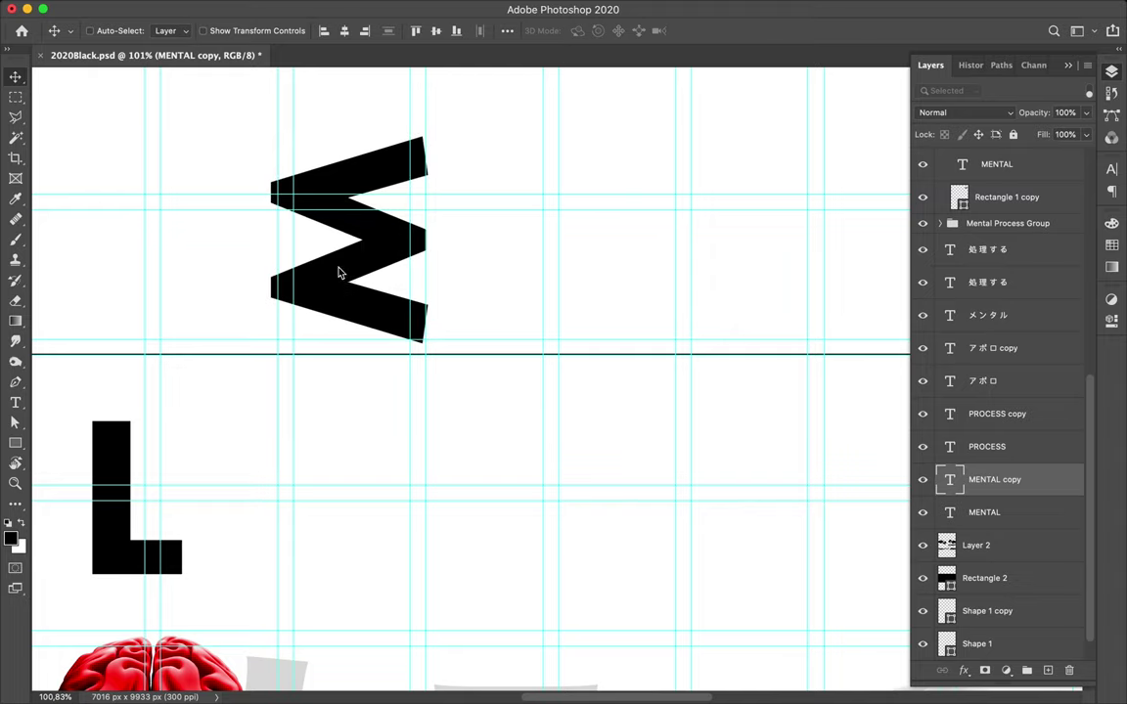
{"action": "scroll", "coordinate": [314, 347], "scroll_direction": "left", "scroll_amount": 5}
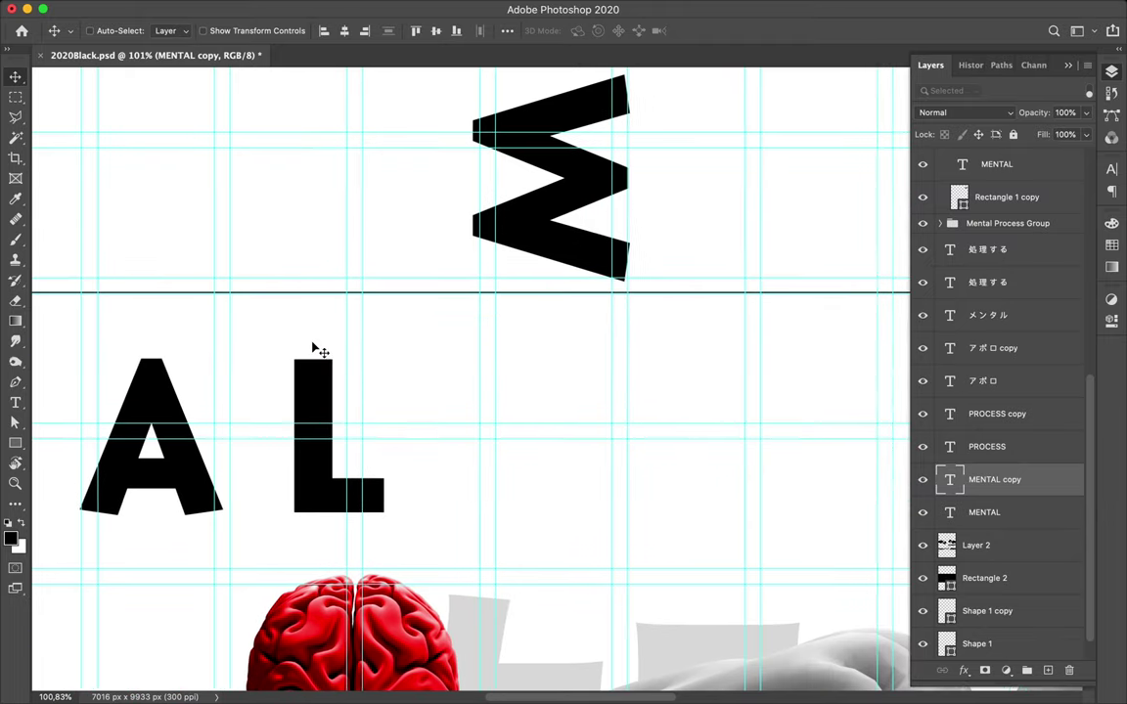
{"action": "scroll", "coordinate": [314, 349], "scroll_direction": "left", "scroll_amount": 5}
{"action": "mouse_move", "coordinate": [456, 333]}
{"action": "left_mouse_down"}
{"action": "mouse_move", "coordinate": [457, 272]}
{"action": "mouse_move", "coordinate": [457, 382]}
{"action": "left_mouse_up"}
Raise the horizontal MENTAL text onto the guide line
{"action": "left_click", "coordinate": [459, 357], "text": "super"}
{"action": "left_click_drag", "start_coordinate": [459, 259], "coordinate": [457, 264]}
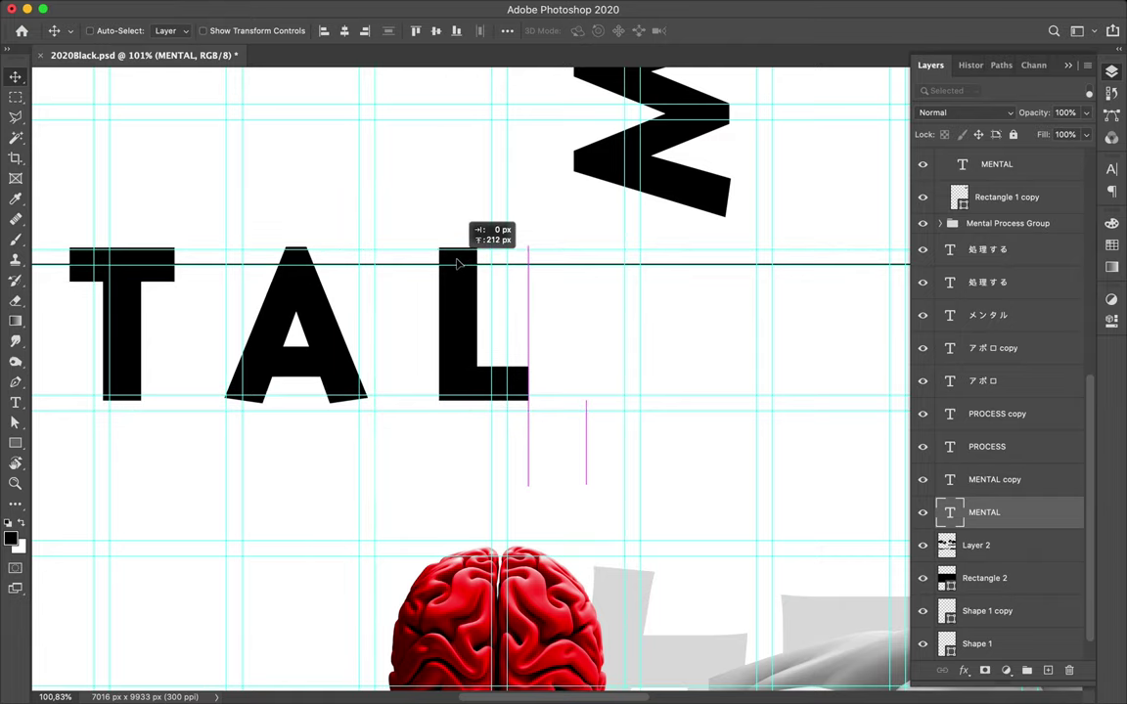
{"action": "left_click_drag", "start_coordinate": [457, 264], "coordinate": [457, 264]}
{"action": "scroll", "coordinate": [455, 262], "scroll_direction": "down", "scroll_amount": 2}
{"action": "scroll", "coordinate": [459, 256], "scroll_direction": "down", "scroll_amount": 1}
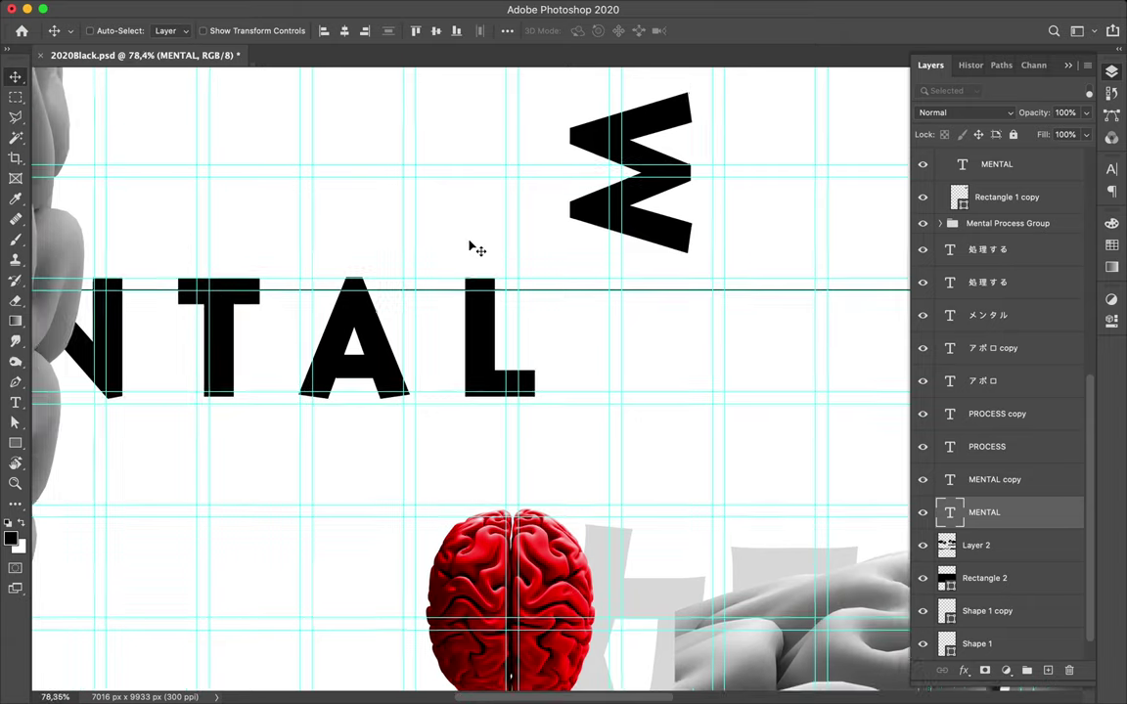
{"action": "scroll", "coordinate": [472, 246], "scroll_direction": "down", "scroll_amount": 1}
{"action": "scroll", "coordinate": [469, 246], "scroll_direction": "down", "scroll_amount": 5}
{"action": "scroll", "coordinate": [469, 246], "scroll_direction": "right", "scroll_amount": 3}
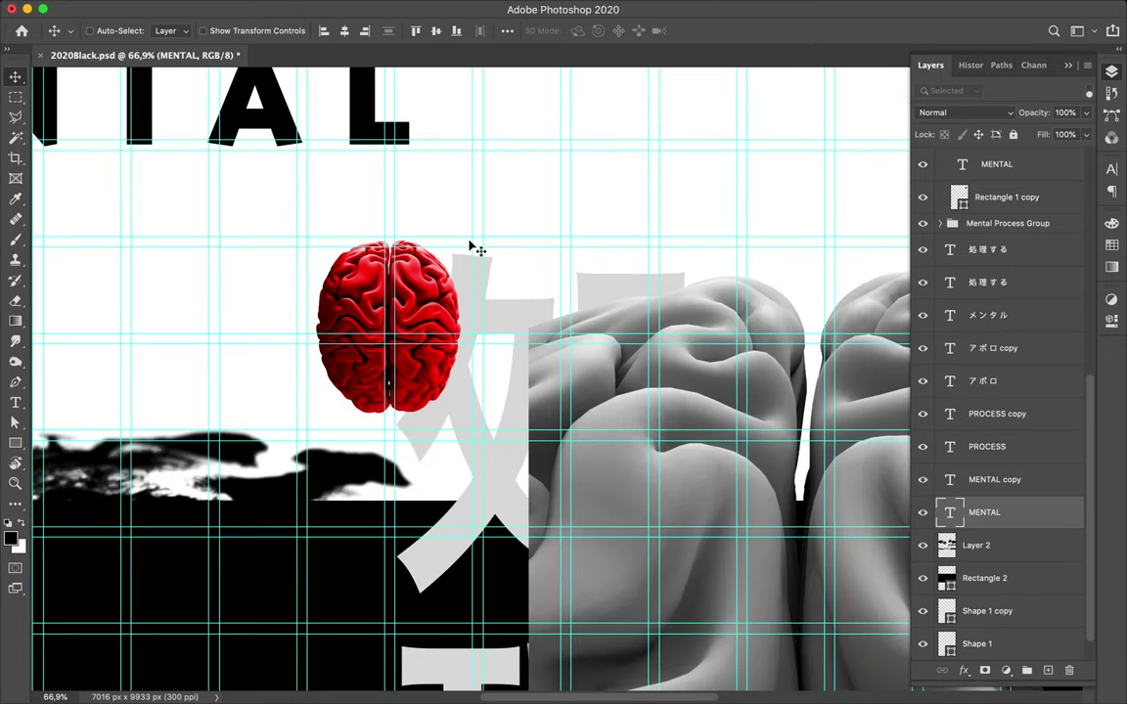
{"action": "scroll", "coordinate": [471, 247], "scroll_direction": "down", "scroll_amount": 1}
{"action": "scroll", "coordinate": [472, 246], "scroll_direction": "down", "scroll_amount": 3}
{"action": "scroll", "coordinate": [471, 246], "scroll_direction": "right", "scroll_amount": 2}
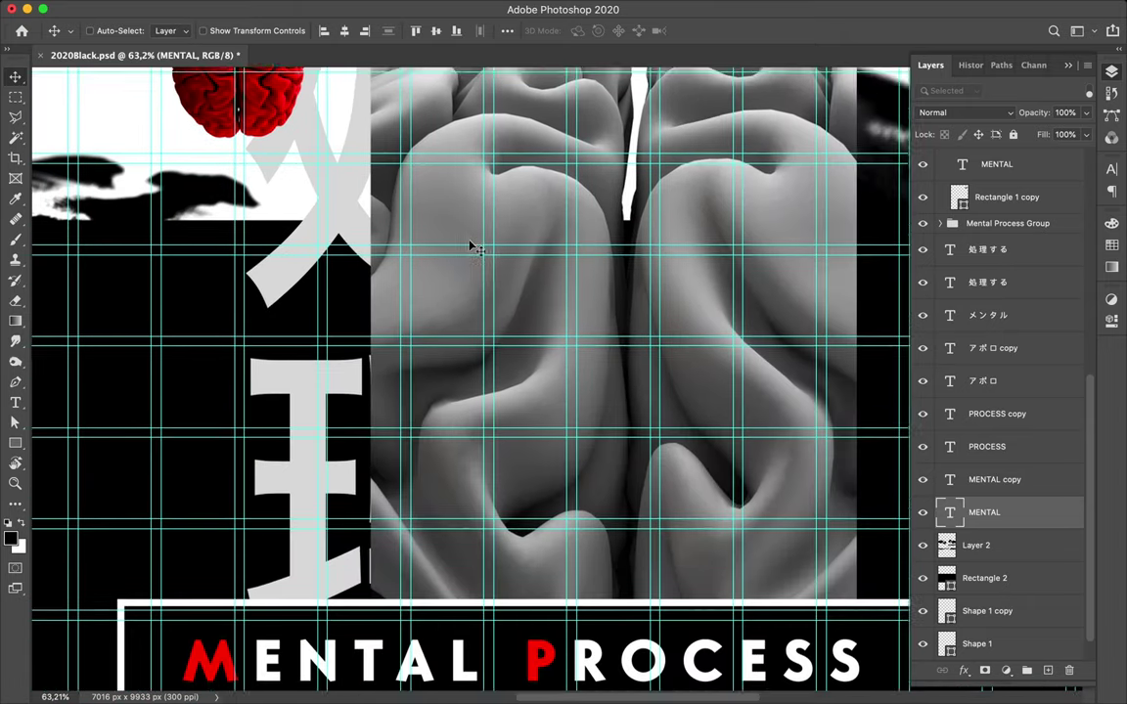
{"action": "scroll", "coordinate": [471, 246], "scroll_direction": "down", "scroll_amount": 3}
{"action": "scroll", "coordinate": [471, 246], "scroll_direction": "down", "scroll_amount": 10}
{"action": "scroll", "coordinate": [472, 246], "scroll_direction": "down", "scroll_amount": 5}
{"action": "scroll", "coordinate": [472, 246], "scroll_direction": "down", "scroll_amount": 10}
{"action": "scroll", "coordinate": [471, 246], "scroll_direction": "up", "scroll_amount": 3}
{"action": "scroll", "coordinate": [470, 247], "scroll_direction": "up", "scroll_amount": 3}
{"action": "scroll", "coordinate": [470, 246], "scroll_direction": "right", "scroll_amount": 1}
{"action": "scroll", "coordinate": [470, 246], "scroll_direction": "up", "scroll_amount": 6}
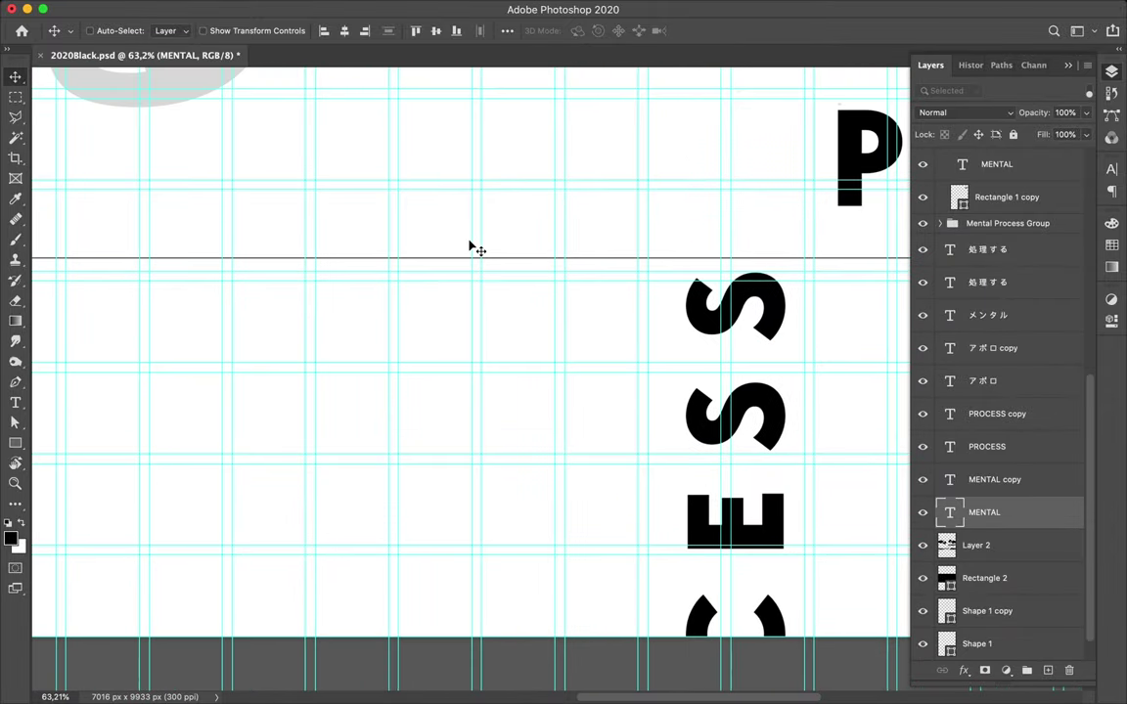
Nudge the Shape 1 divider line down onto its guide with the arrow keys
{"action": "left_click", "coordinate": [532, 262]}
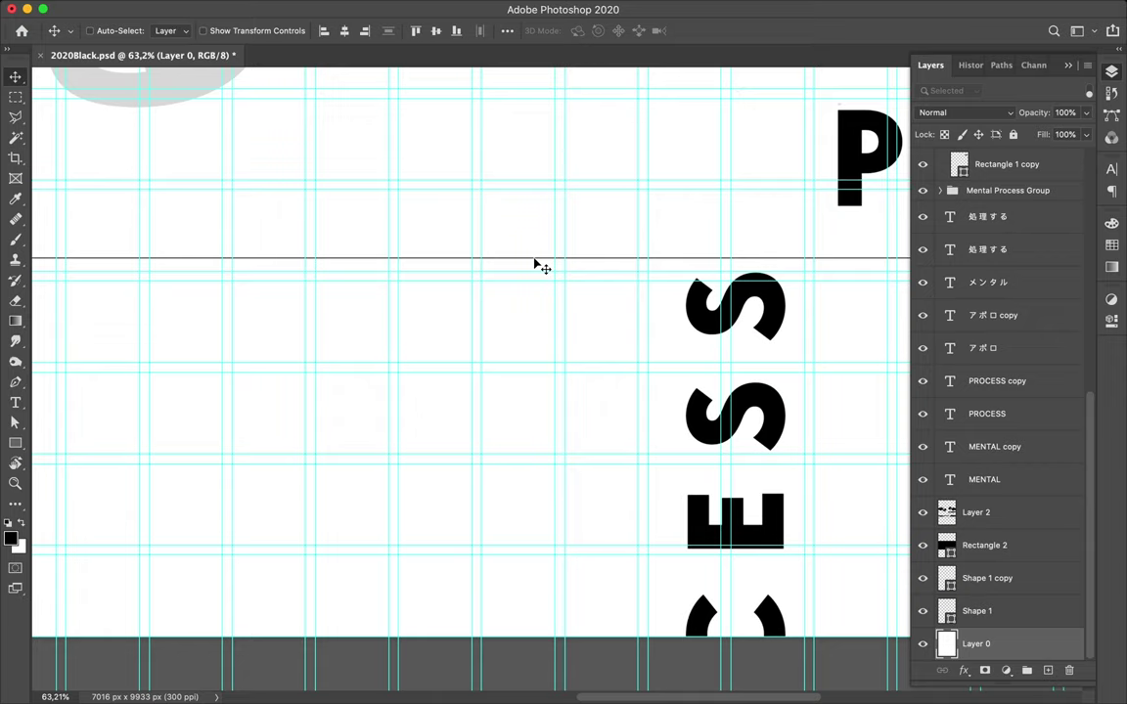
{"action": "left_click", "coordinate": [532, 260]}
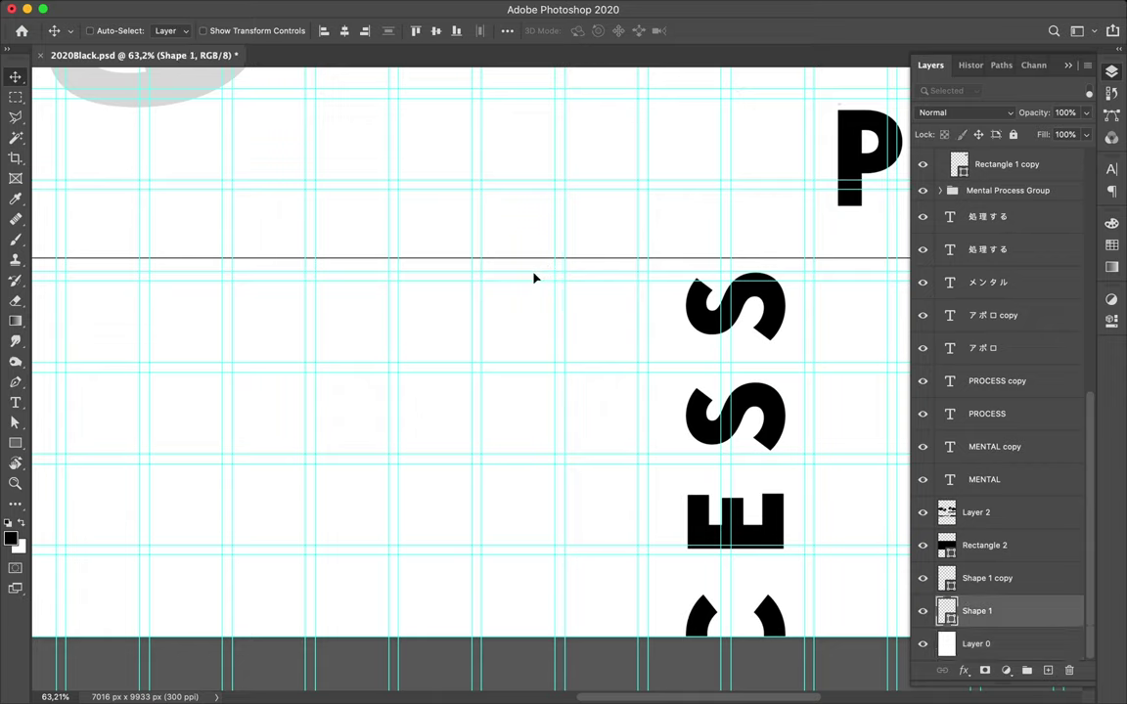
{"action": "key", "text": "shift+Down"}
{"action": "key", "text": "shift+Down"}
{"action": "key", "text": "shift+Down"}
{"action": "key", "text": "shift+Down"}
{"action": "key", "text": "shift+Down"}
{"action": "key", "text": "shift+Down"}
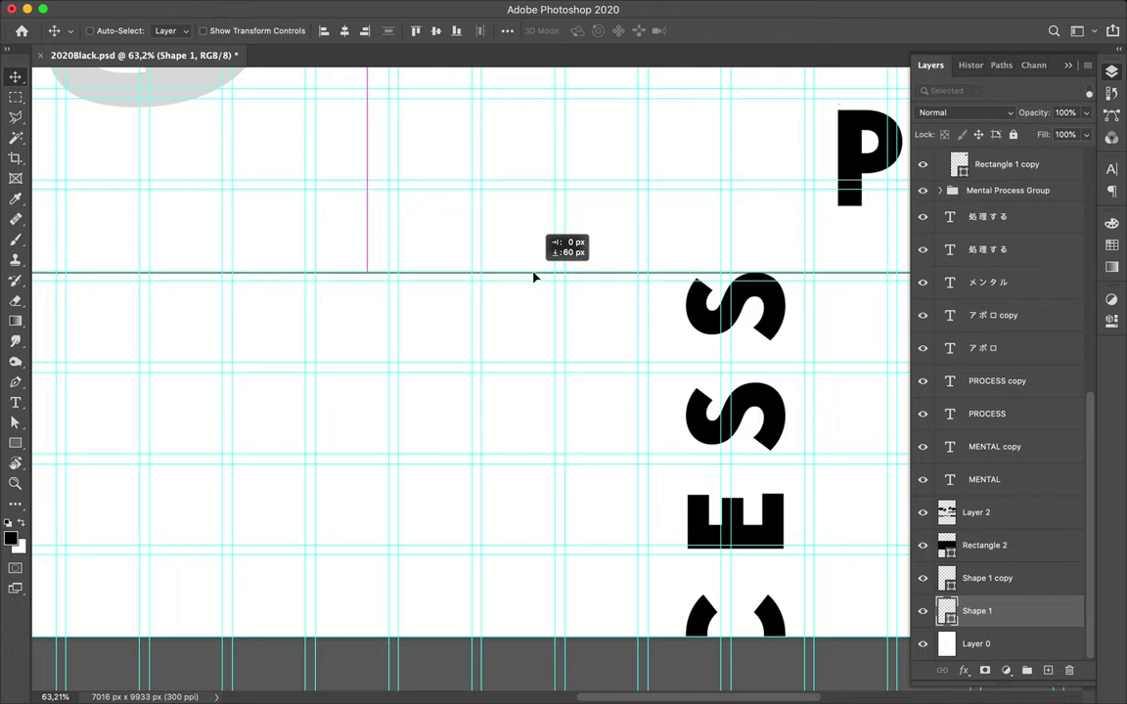
{"action": "key", "text": "Up"}
{"action": "key", "text": "Up"}
{"action": "key", "text": "Up"}
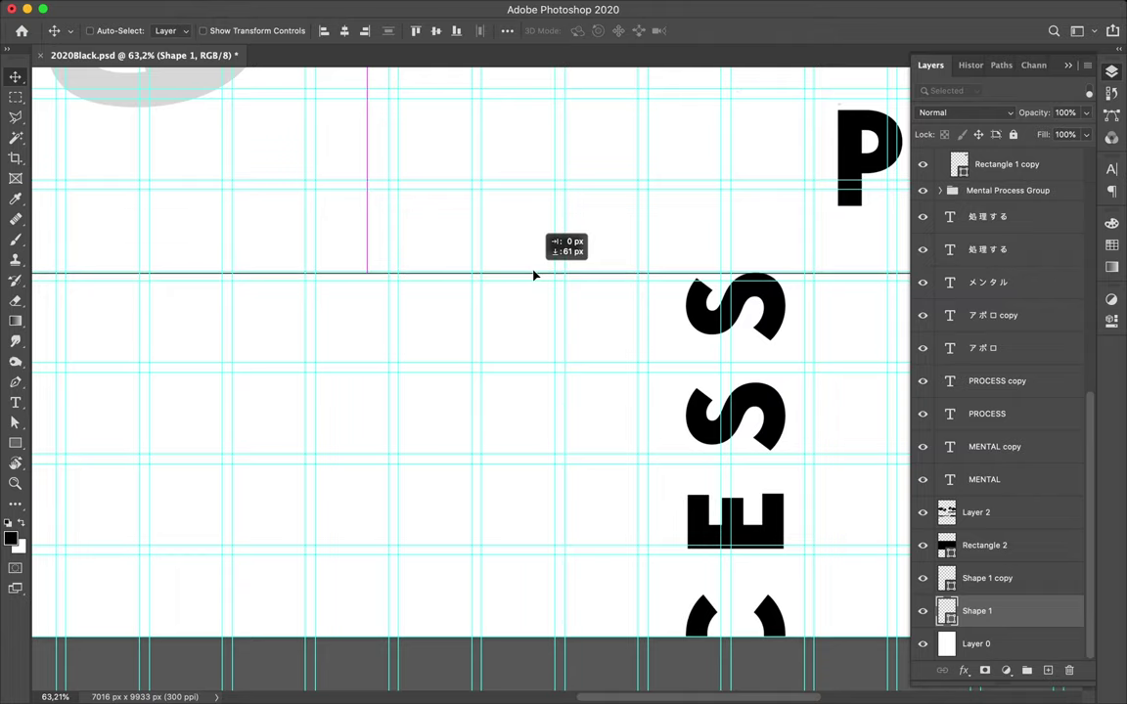
{"action": "scroll", "coordinate": [608, 256], "scroll_direction": "up", "scroll_amount": 5}
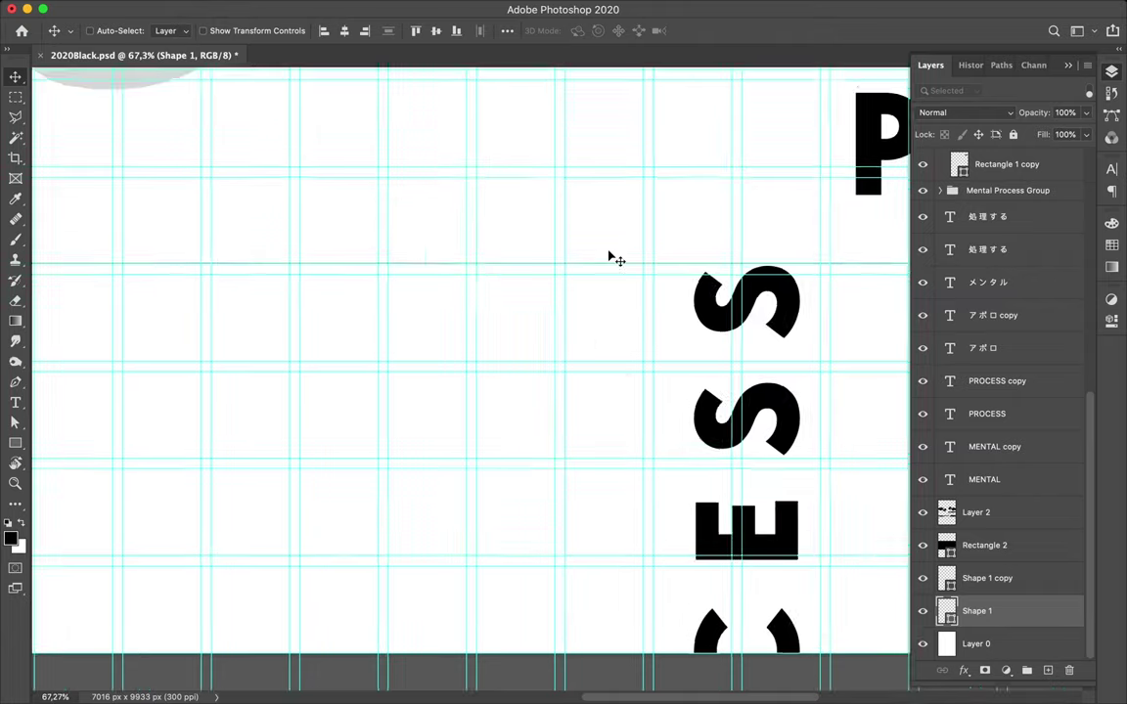
{"action": "key", "text": "Up"}
{"action": "scroll", "coordinate": [608, 253], "scroll_direction": "right", "scroll_amount": 6}
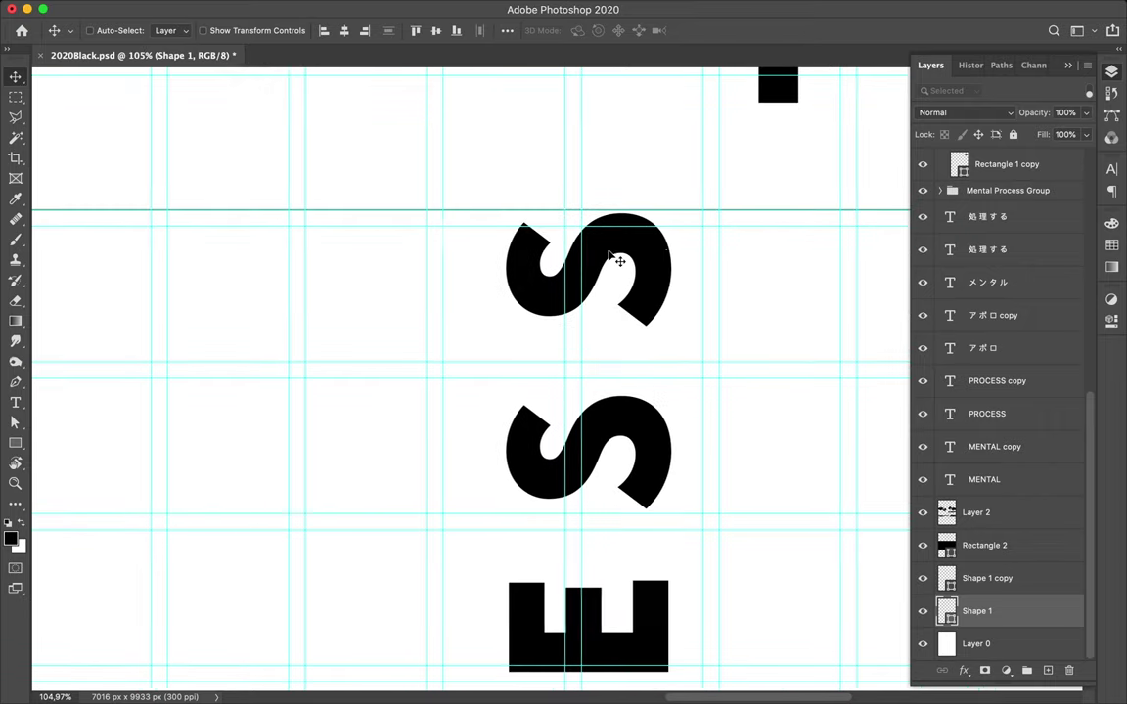
{"action": "scroll", "coordinate": [604, 259], "scroll_direction": "right", "scroll_amount": 2}
Shift the vertical PROCESS letters right onto their guide column
{"action": "left_click", "coordinate": [603, 271]}
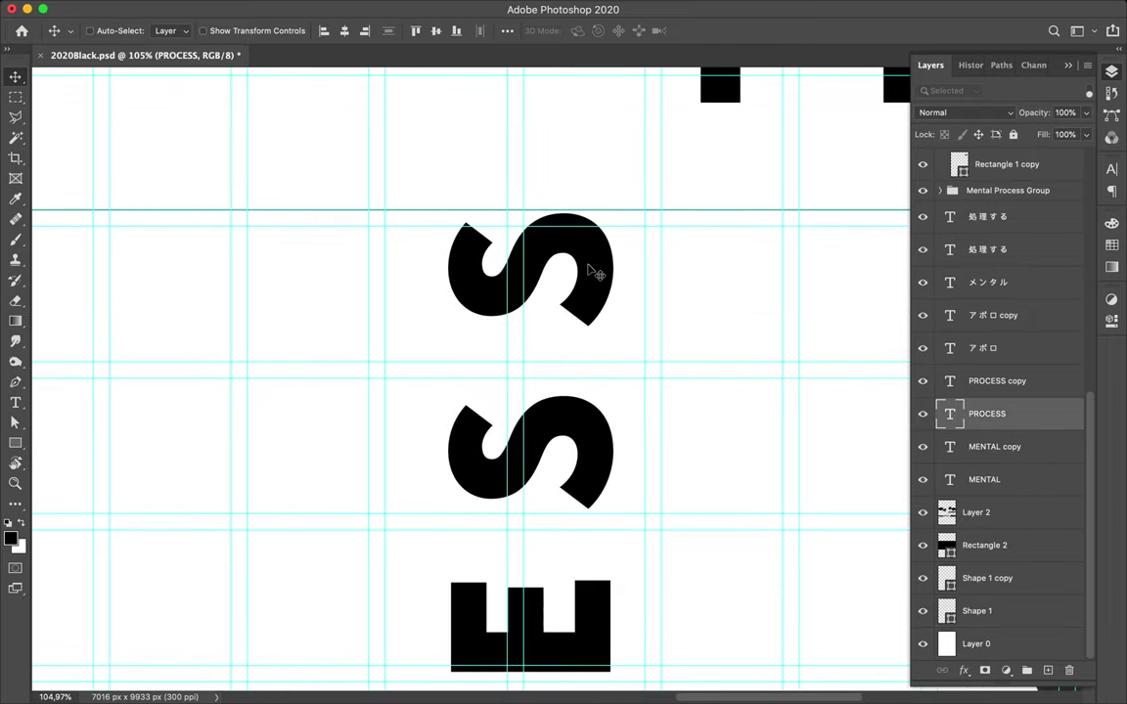
{"action": "left_click_drag", "start_coordinate": [589, 269], "coordinate": [641, 269]}
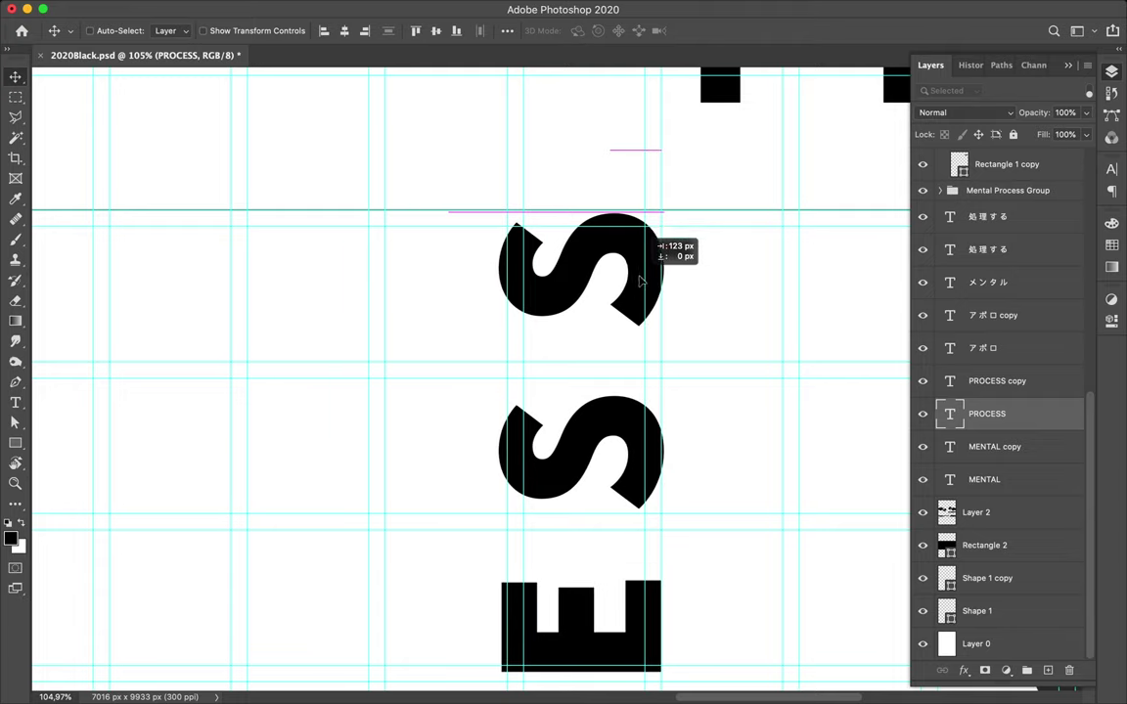
{"action": "left_click_drag", "start_coordinate": [639, 269], "coordinate": [647, 283]}
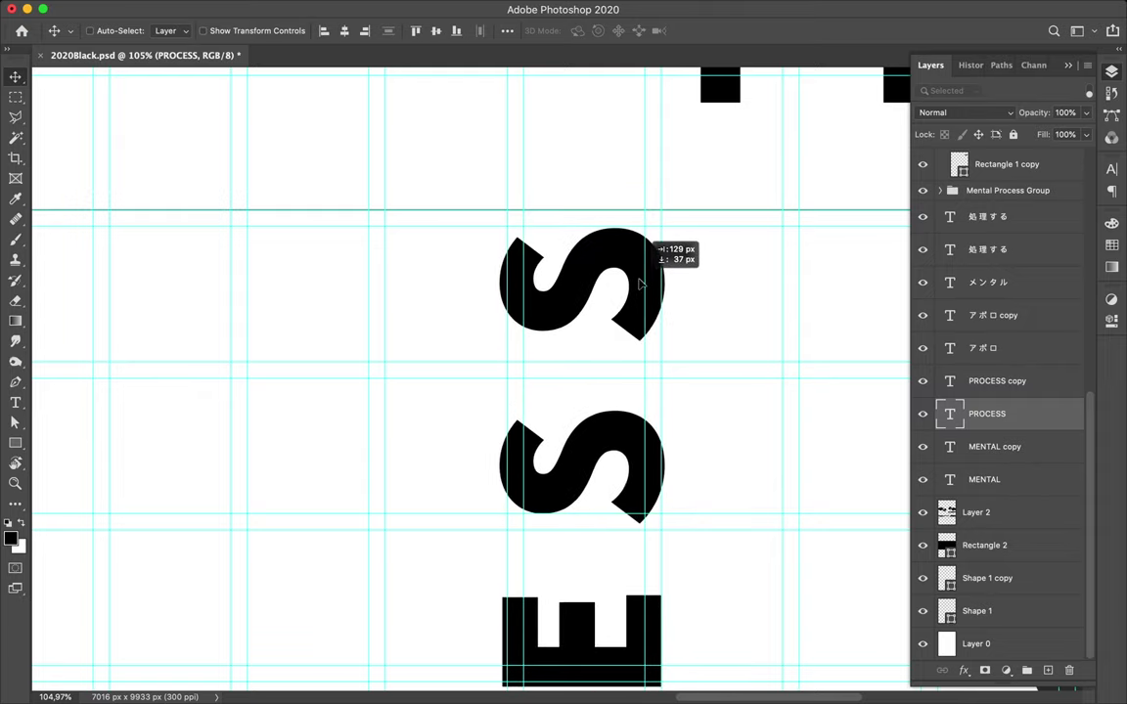
{"action": "left_click_drag", "start_coordinate": [647, 284], "coordinate": [640, 284]}
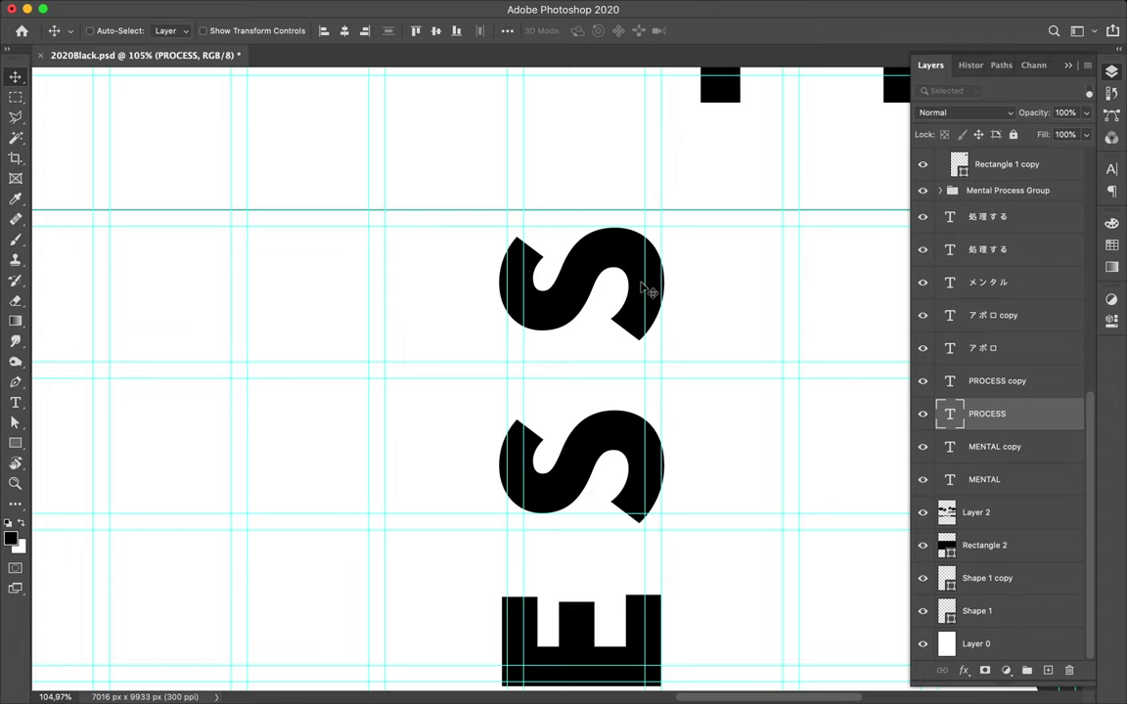
{"action": "scroll", "coordinate": [645, 290], "scroll_direction": "down", "scroll_amount": 5}
{"action": "scroll", "coordinate": [645, 289], "scroll_direction": "up", "scroll_amount": 5}
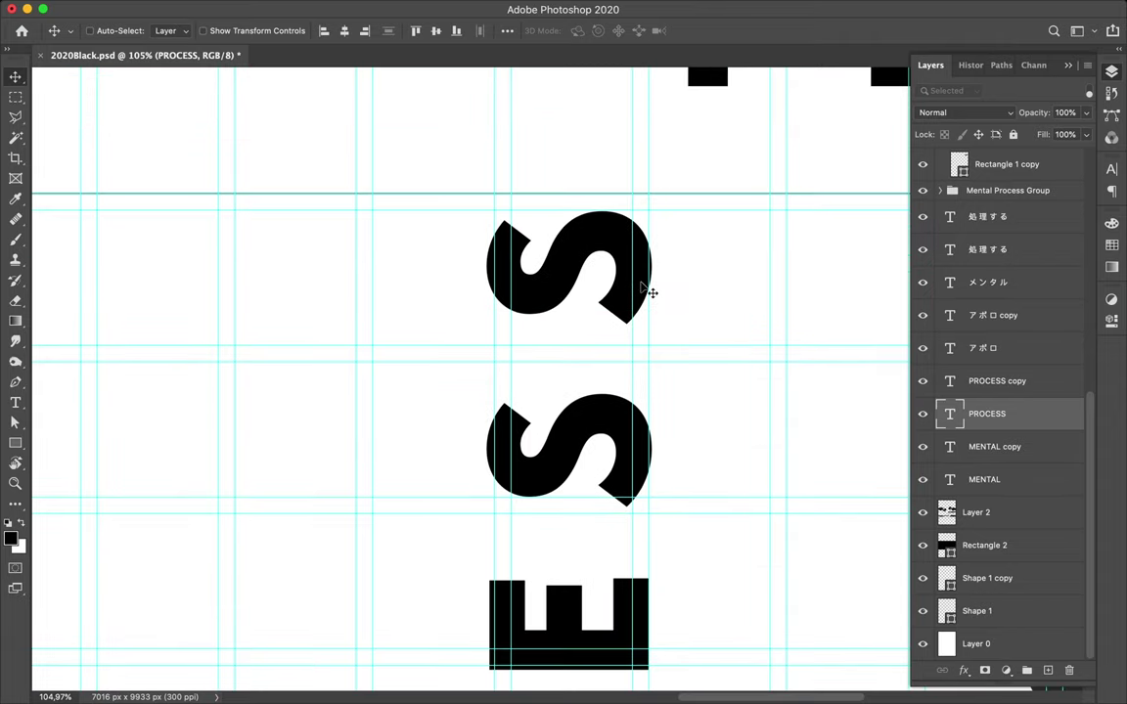
{"action": "scroll", "coordinate": [645, 289], "scroll_direction": "up", "scroll_amount": 5}
{"action": "scroll", "coordinate": [645, 290], "scroll_direction": "right", "scroll_amount": 4}
Nudge the horizontal PROCESS copy left and down so its P sits on a guide, then save
{"action": "left_click", "coordinate": [546, 242], "text": "super"}
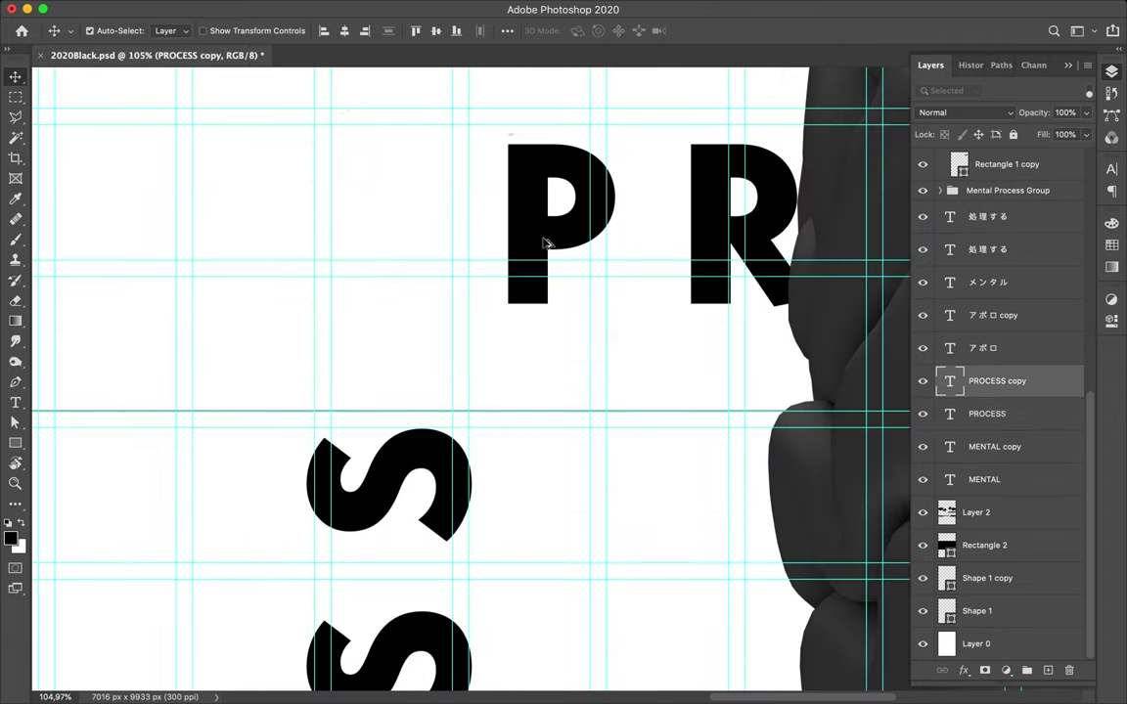
{"action": "left_click_drag", "start_coordinate": [504, 250], "coordinate": [487, 273]}
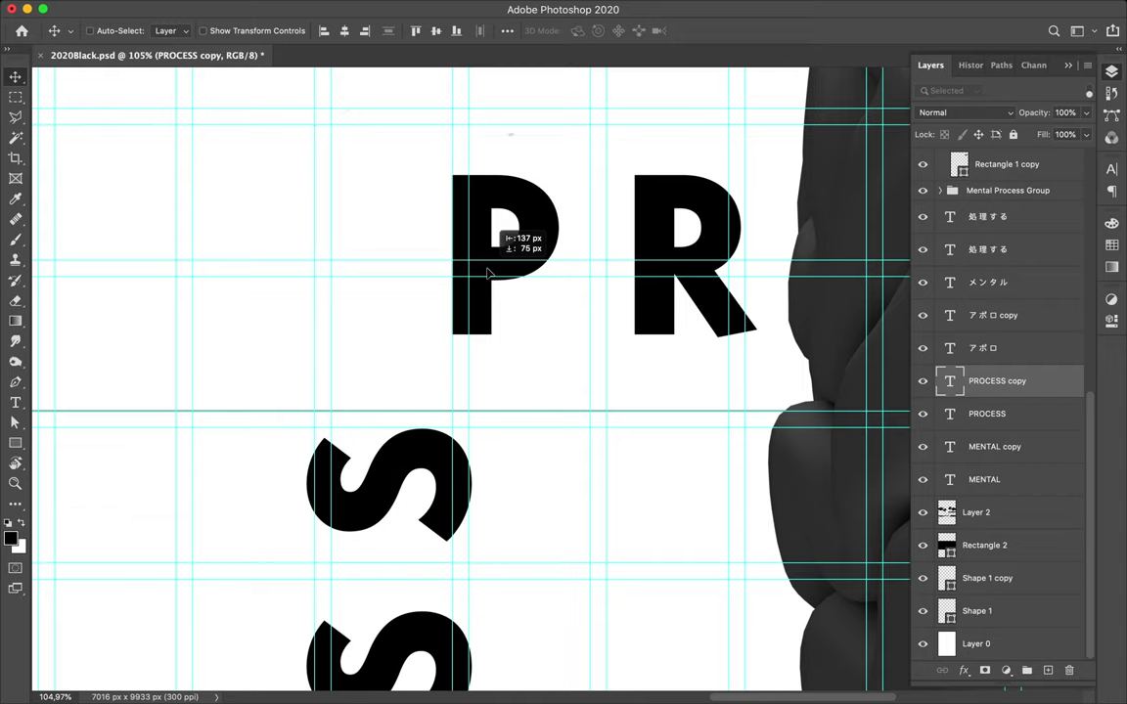
{"action": "mouse_move", "coordinate": [487, 273]}
{"action": "left_mouse_down"}
{"action": "mouse_move", "coordinate": [496, 270]}
{"action": "mouse_move", "coordinate": [350, 280]}
{"action": "left_mouse_up"}
{"action": "left_click_drag", "start_coordinate": [352, 279], "coordinate": [352, 279]}
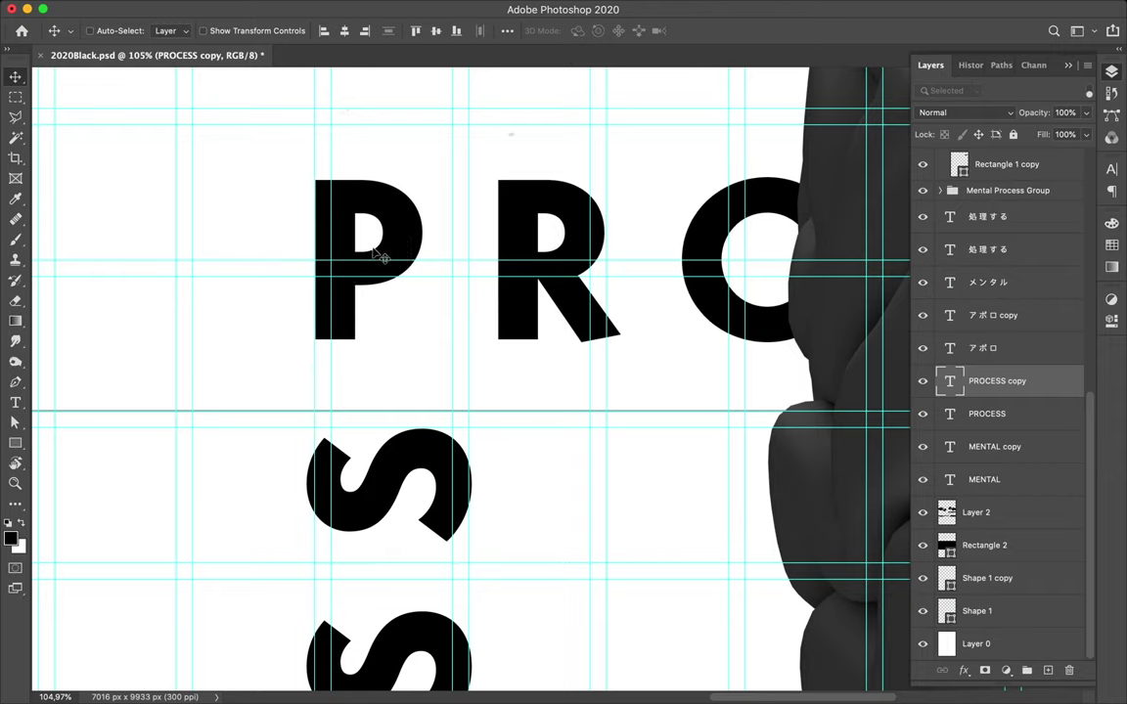
{"action": "left_click_drag", "start_coordinate": [394, 239], "coordinate": [394, 247]}
{"action": "key", "text": "super+0"}
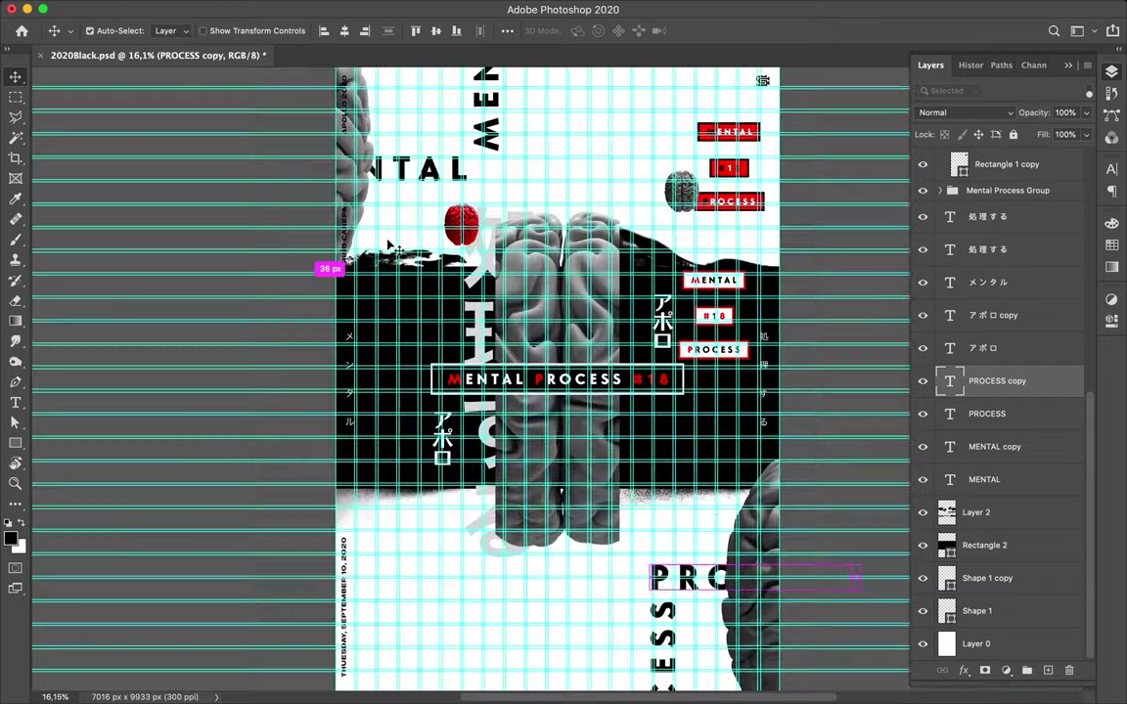
{"action": "key", "text": "super+s"}
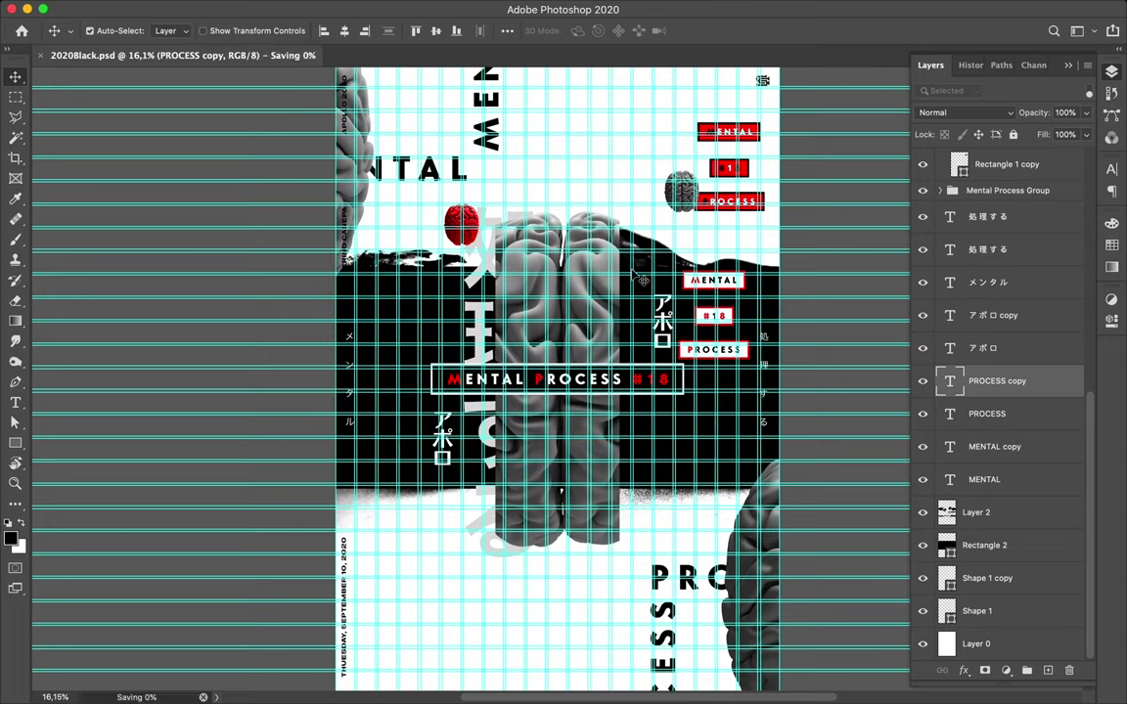
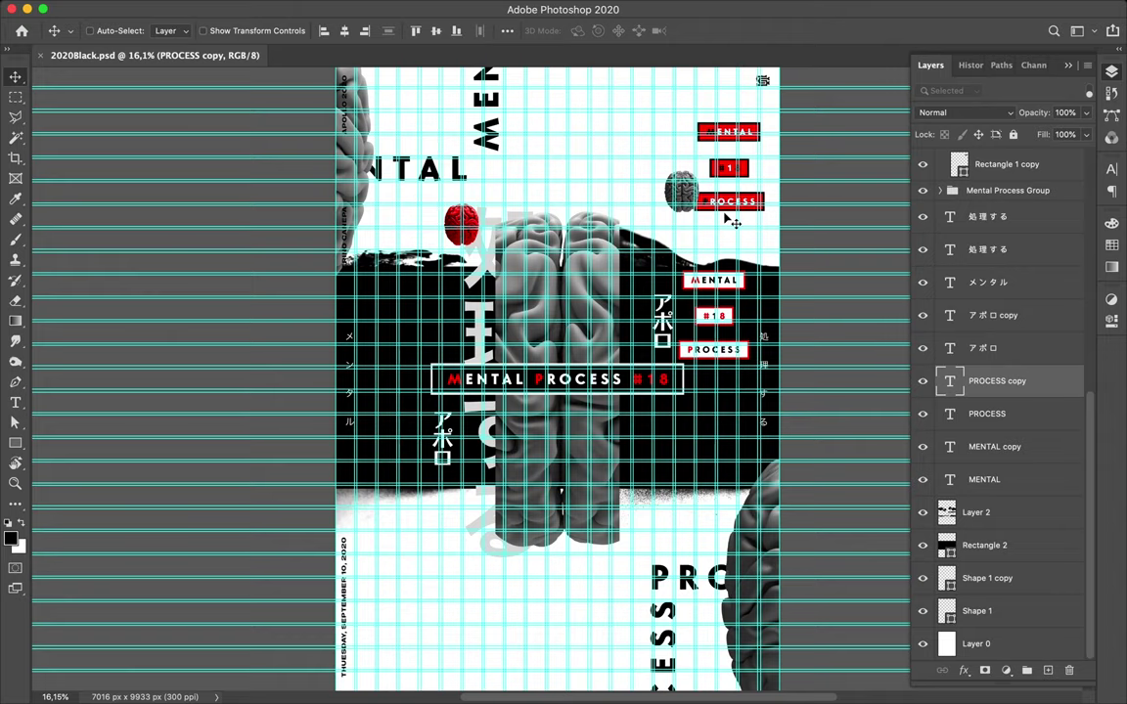
Preview the poster by hiding the guide grid, then bring it back
{"action": "scroll", "coordinate": [556, 380], "scroll_direction": "up", "scroll_amount": 2}
{"action": "scroll", "coordinate": [556, 380], "scroll_direction": "up", "scroll_amount": 2}
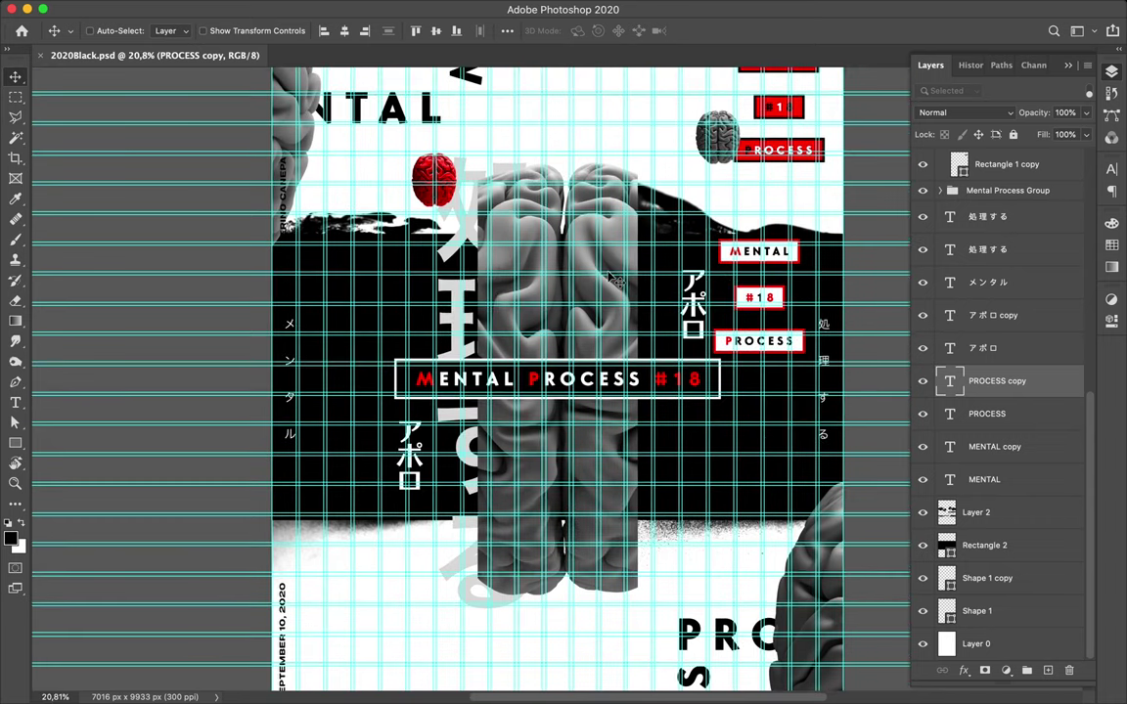
{"action": "key", "text": "super+apostrophe"}
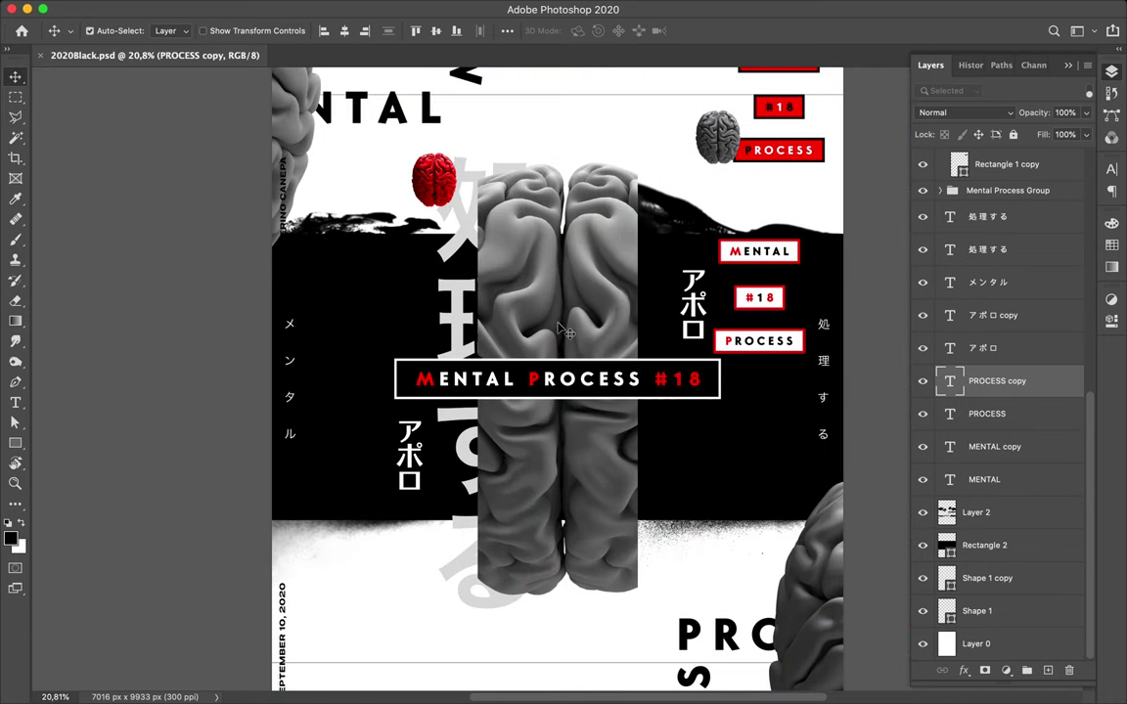
{"action": "key", "text": "super+apostrophe"}
{"action": "scroll", "coordinate": [563, 331], "scroll_direction": "up", "scroll_amount": 3}
{"action": "scroll", "coordinate": [563, 343], "scroll_direction": "up", "scroll_amount": 3}
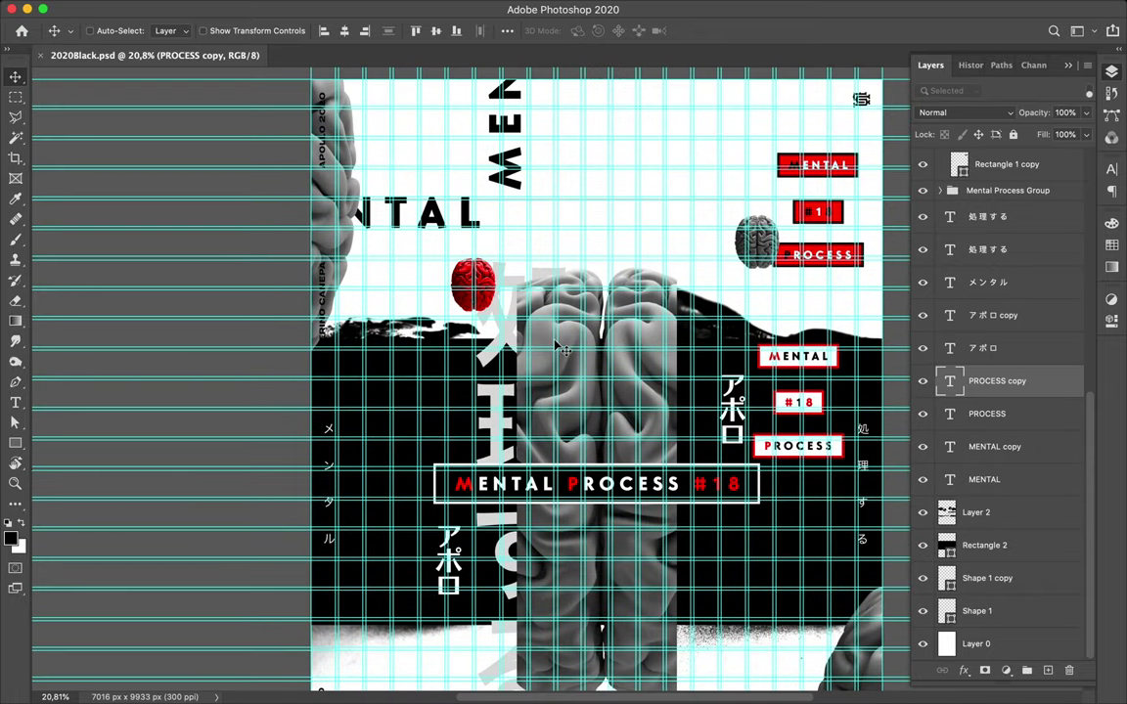
{"action": "scroll", "coordinate": [562, 347], "scroll_direction": "down", "scroll_amount": 2}
{"action": "scroll", "coordinate": [562, 347], "scroll_direction": "down", "scroll_amount": 2}
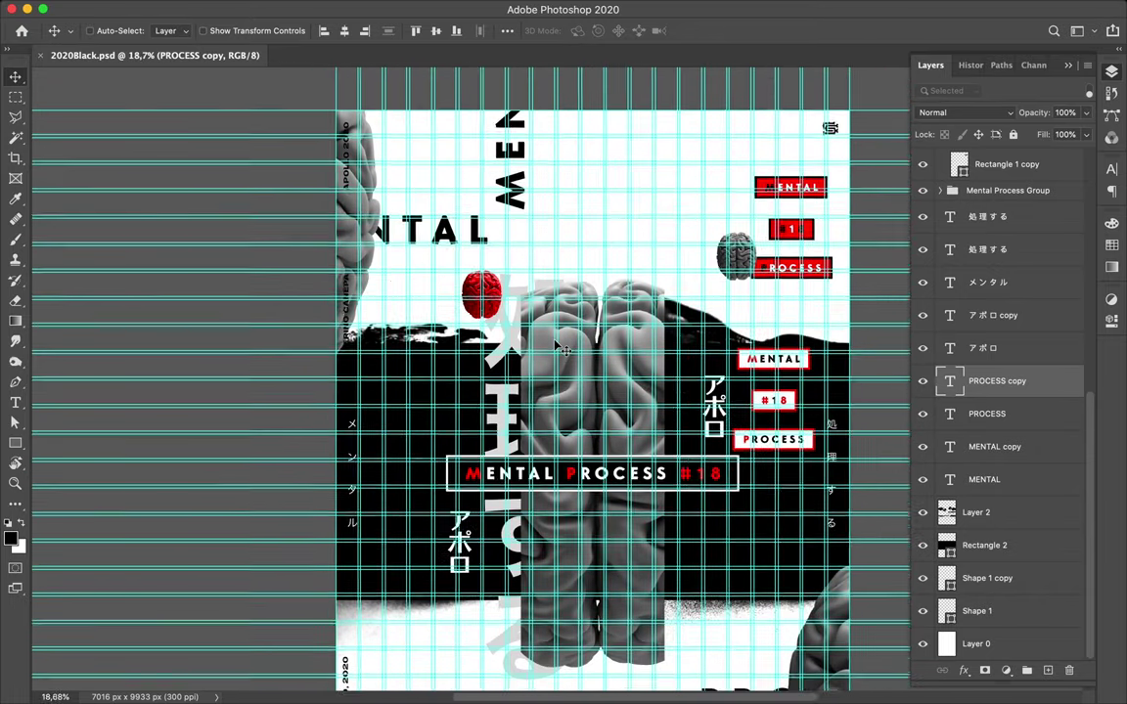
{"action": "scroll", "coordinate": [562, 348], "scroll_direction": "down", "scroll_amount": 2}
{"action": "scroll", "coordinate": [563, 347], "scroll_direction": "down", "scroll_amount": 3}
{"action": "scroll", "coordinate": [562, 347], "scroll_direction": "up", "scroll_amount": 3}
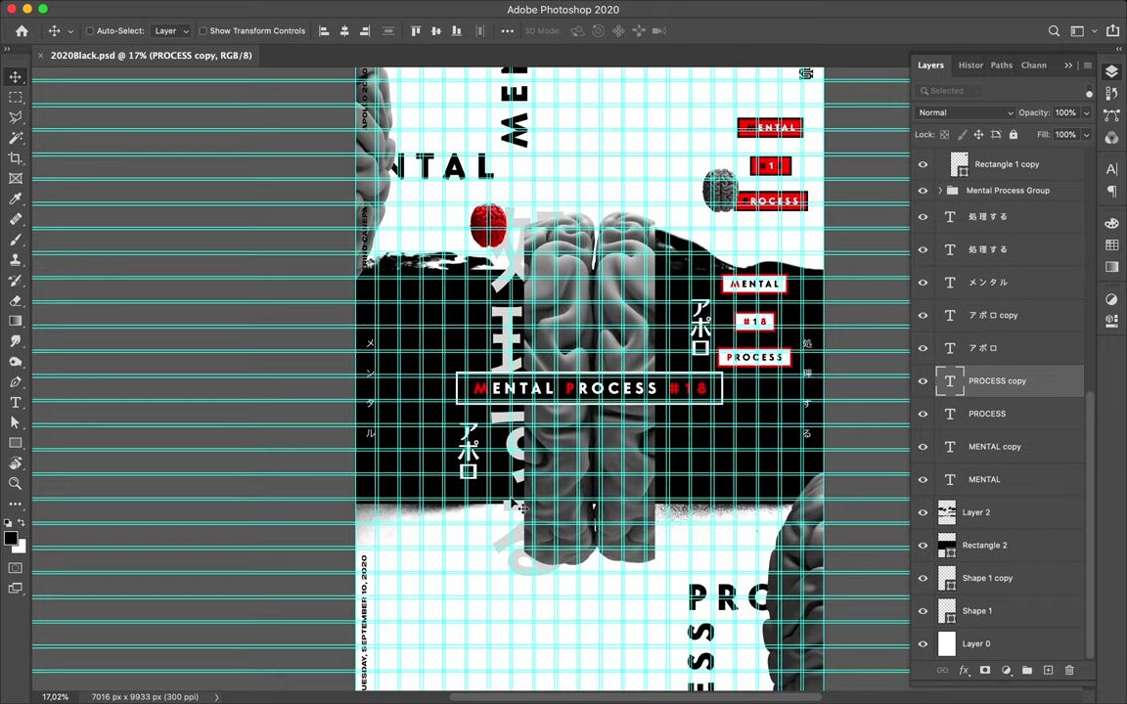
{"action": "scroll", "coordinate": [467, 457], "scroll_direction": "down", "scroll_amount": 1}
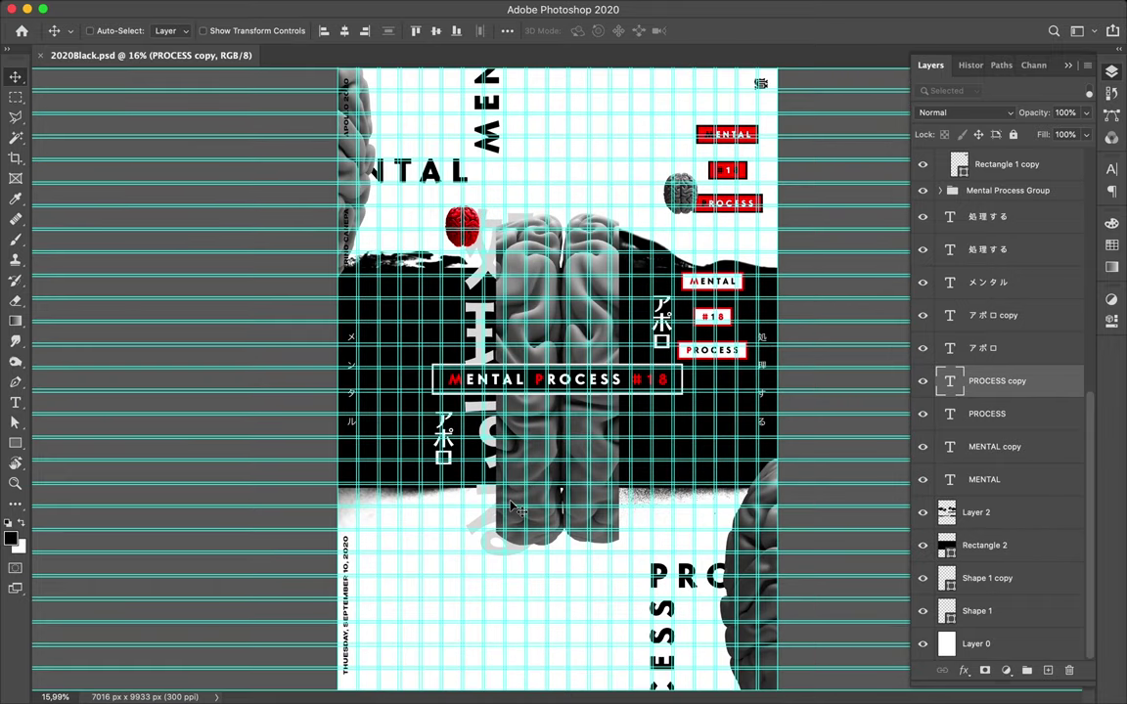
Above Shape 1, draw a 3 px Pen line from the poster's top to bottom edge
{"action": "left_click", "coordinate": [978, 610]}
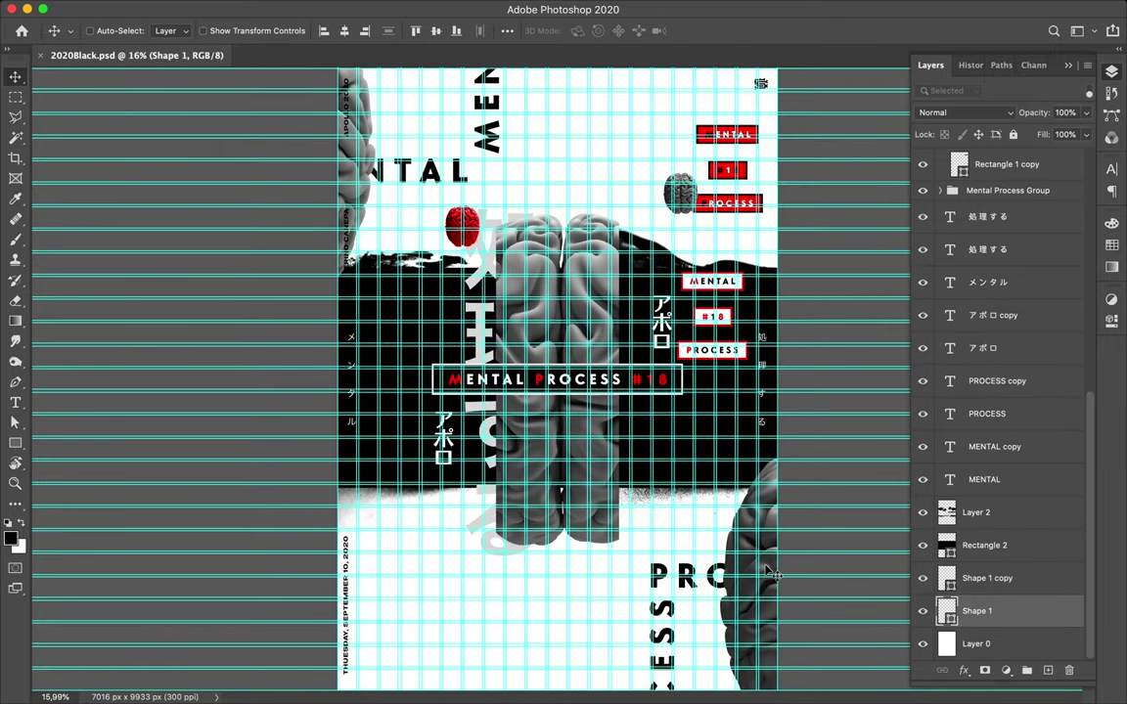
{"action": "key", "text": "p"}
{"action": "key", "text": "shift+Tab"}
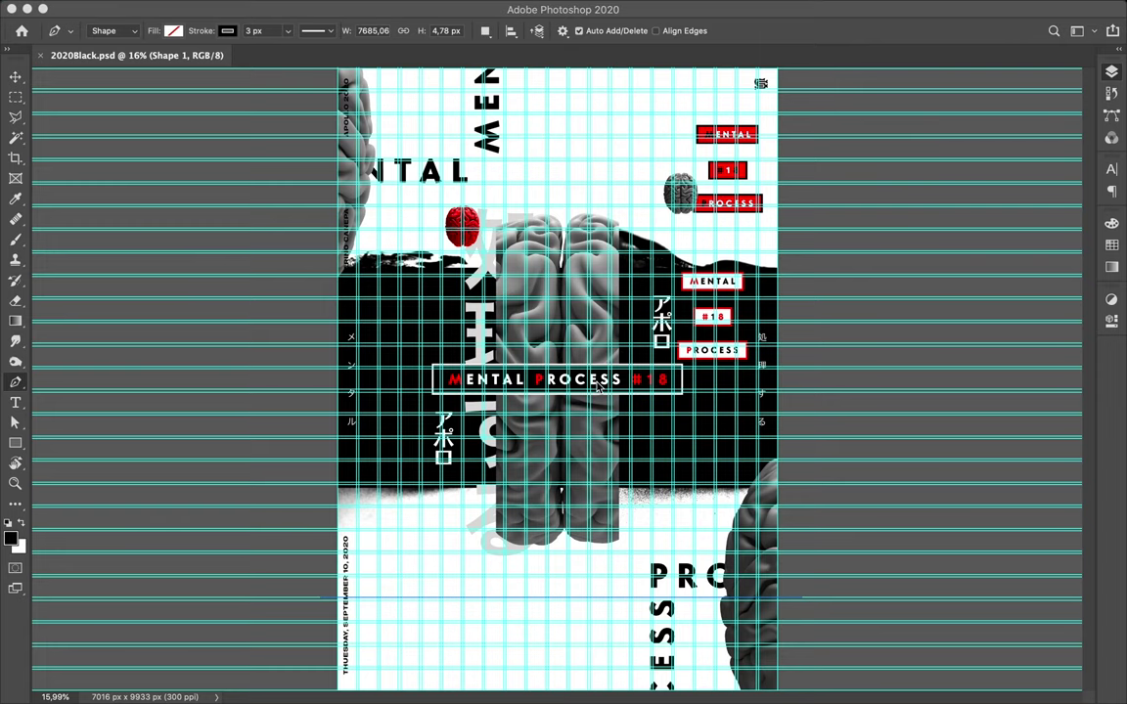
{"action": "key", "text": "shift+Tab"}
{"action": "scroll", "coordinate": [597, 388], "scroll_direction": "down", "scroll_amount": 1}
{"action": "scroll", "coordinate": [597, 389], "scroll_direction": "down", "scroll_amount": 2}
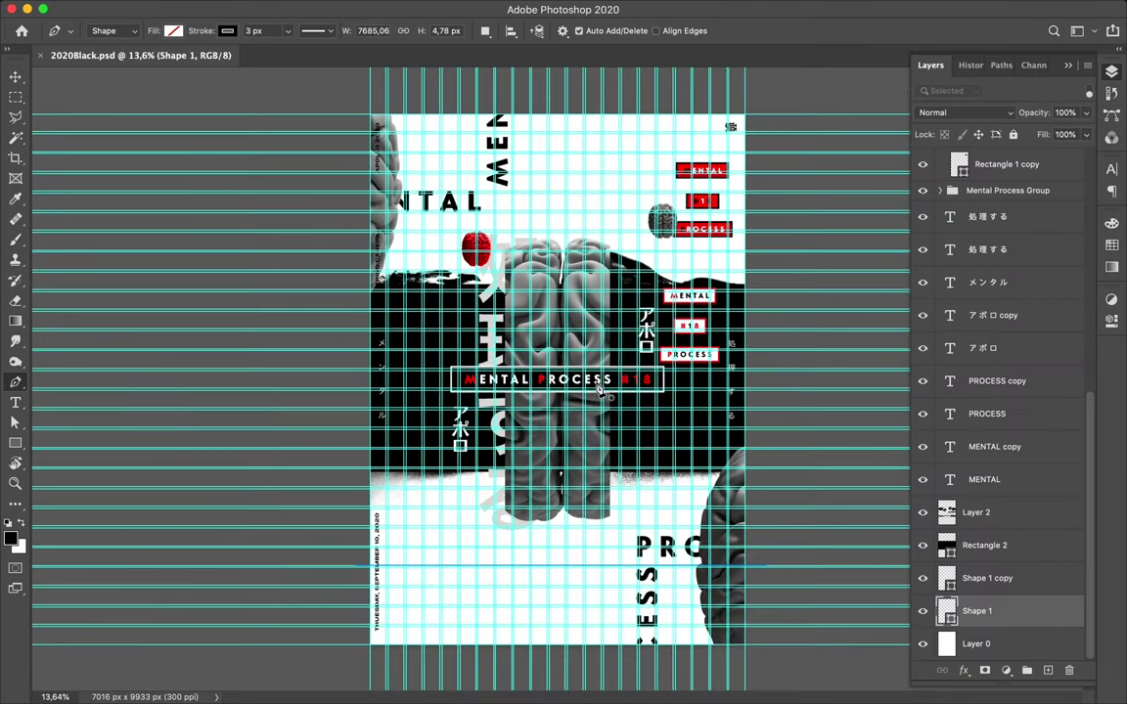
{"action": "left_click", "coordinate": [441, 113]}
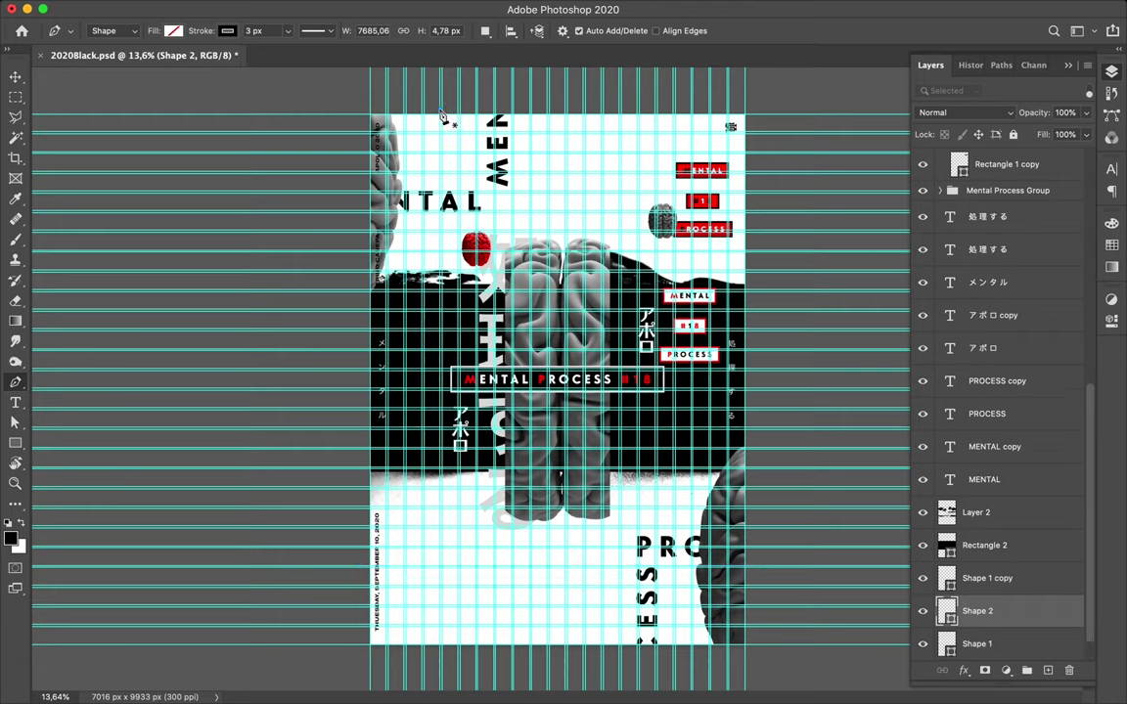
{"action": "left_click", "coordinate": [442, 654]}
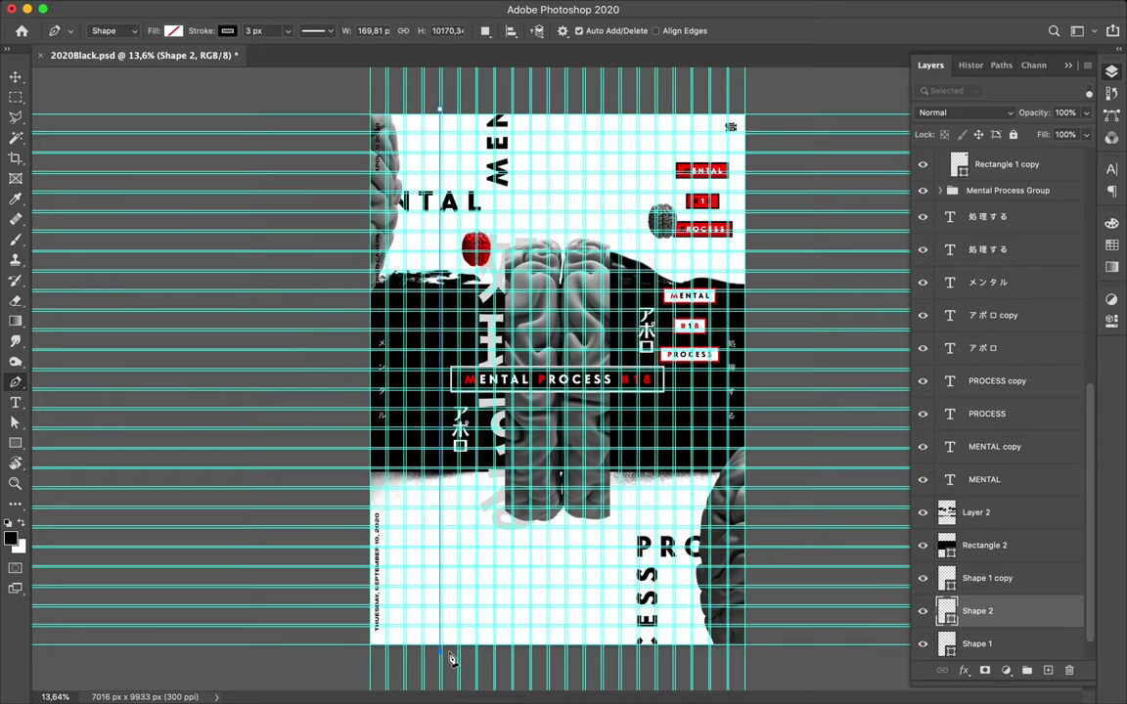
{"action": "key", "text": "v"}
Check the new line's path, then return to the Move tool and review the poster
{"action": "scroll", "coordinate": [436, 511], "scroll_direction": "up", "scroll_amount": 2}
{"action": "key", "text": "a"}
{"action": "key", "text": "v"}
{"action": "scroll", "coordinate": [401, 554], "scroll_direction": "up", "scroll_amount": 2}
{"action": "scroll", "coordinate": [401, 555], "scroll_direction": "up", "scroll_amount": 2}
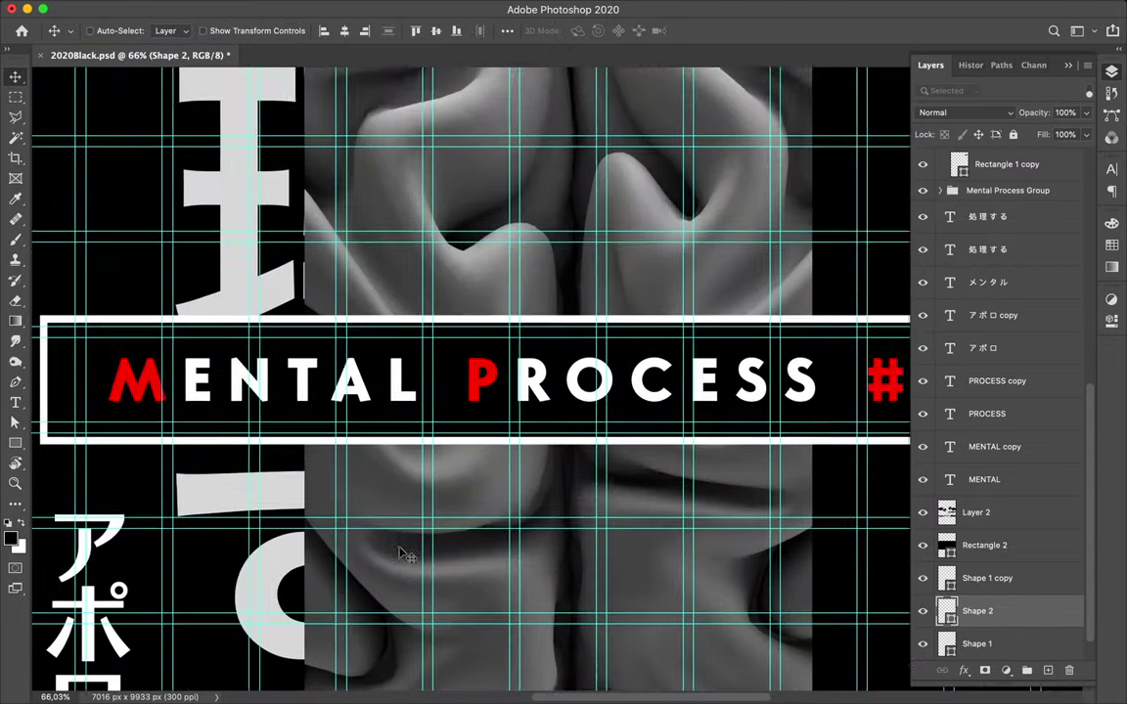
{"action": "scroll", "coordinate": [401, 554], "scroll_direction": "up", "scroll_amount": 1}
{"action": "scroll", "coordinate": [402, 554], "scroll_direction": "up", "scroll_amount": 1}
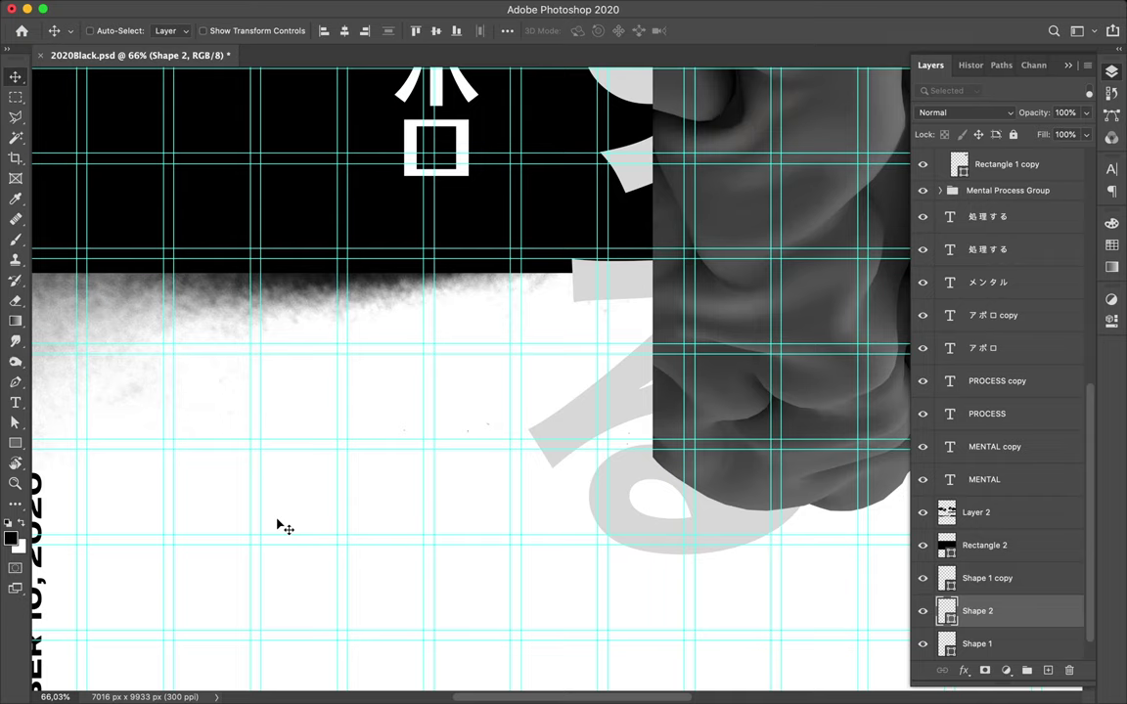
{"action": "scroll", "coordinate": [281, 529], "scroll_direction": "down", "scroll_amount": 1}
{"action": "scroll", "coordinate": [281, 528], "scroll_direction": "down", "scroll_amount": 1}
{"action": "scroll", "coordinate": [279, 527], "scroll_direction": "down", "scroll_amount": 1}
{"action": "scroll", "coordinate": [279, 526], "scroll_direction": "down", "scroll_amount": 1}
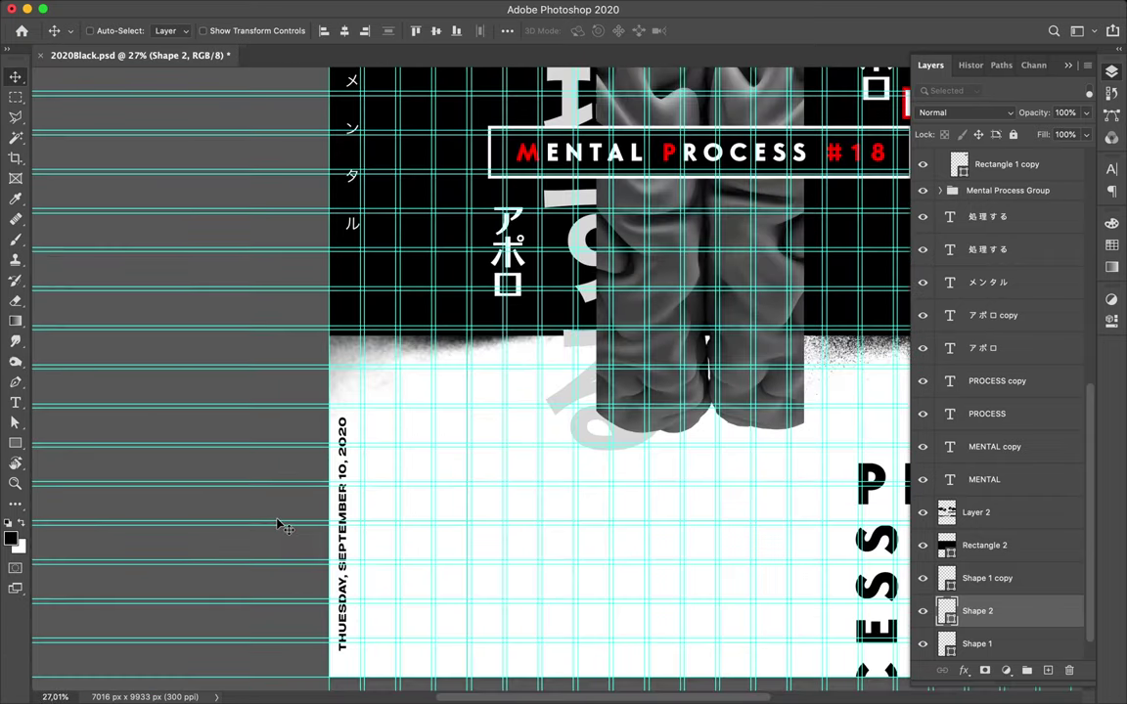
{"action": "scroll", "coordinate": [278, 527], "scroll_direction": "down", "scroll_amount": 1}
{"action": "scroll", "coordinate": [279, 527], "scroll_direction": "down", "scroll_amount": 1}
{"action": "scroll", "coordinate": [282, 529], "scroll_direction": "right", "scroll_amount": 3}
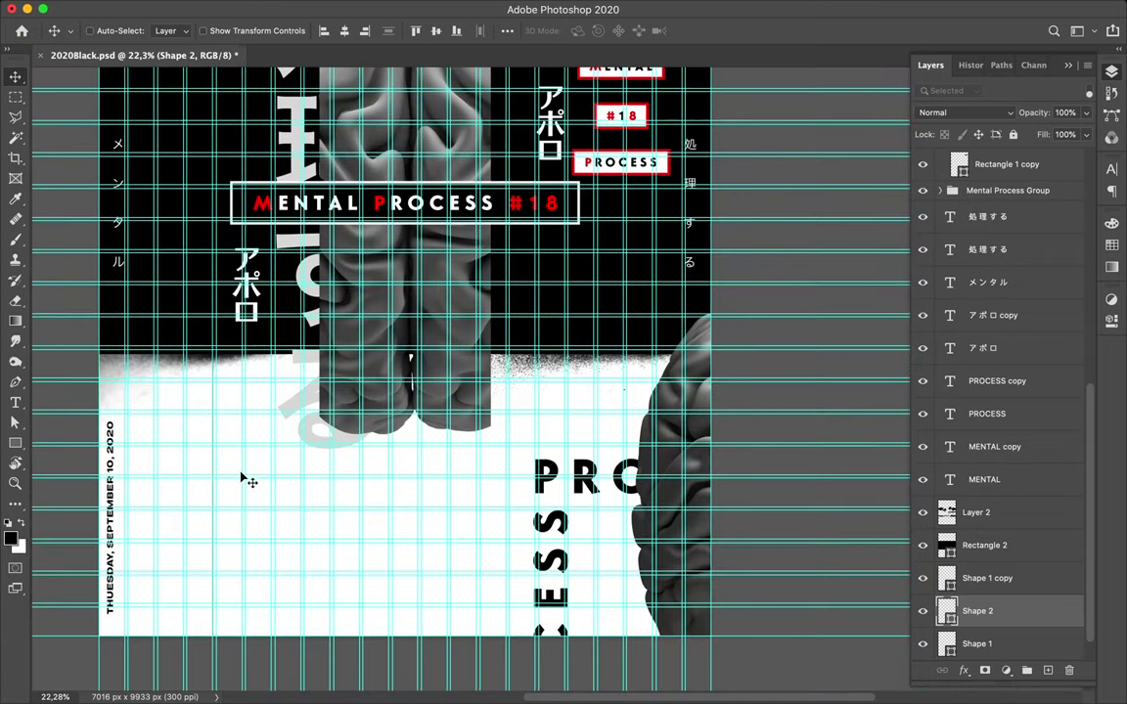
Duplicate the vertical line twice: one copy farther right, one centred horizontally
{"action": "mouse_move", "coordinate": [217, 475]}
{"action": "left_mouse_down"}
{"action": "mouse_move", "coordinate": [579, 452]}
{"action": "mouse_move", "coordinate": [609, 424]}
{"action": "left_mouse_up"}
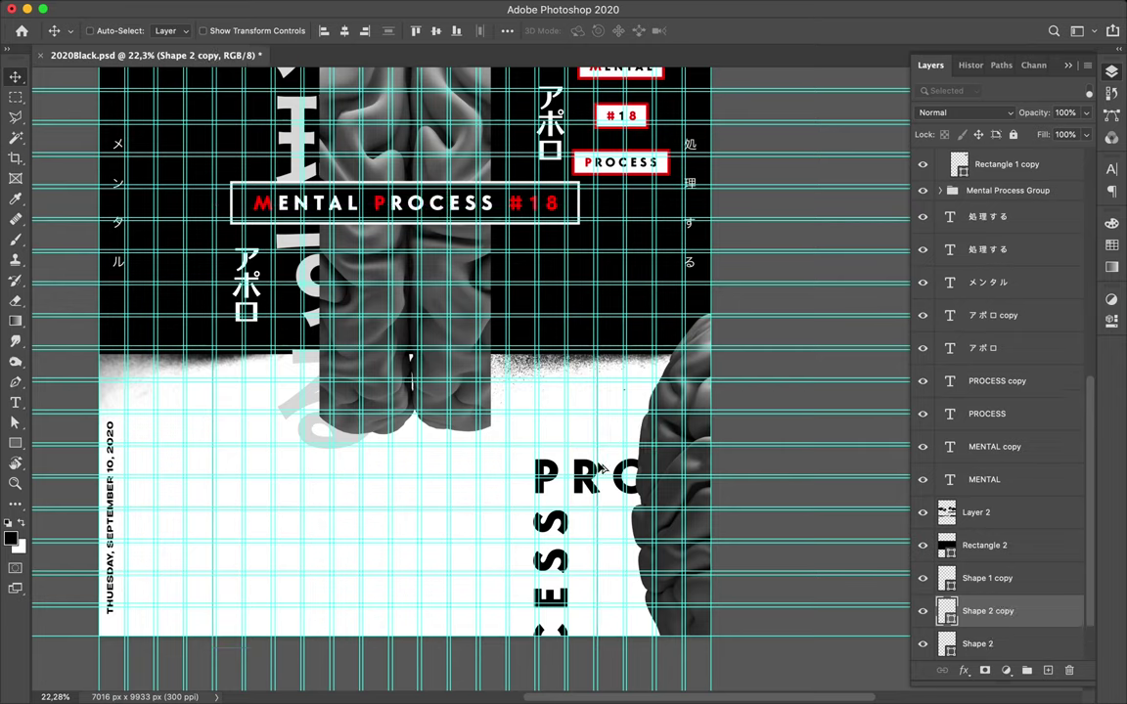
{"action": "scroll", "coordinate": [611, 410], "scroll_direction": "up", "scroll_amount": 4}
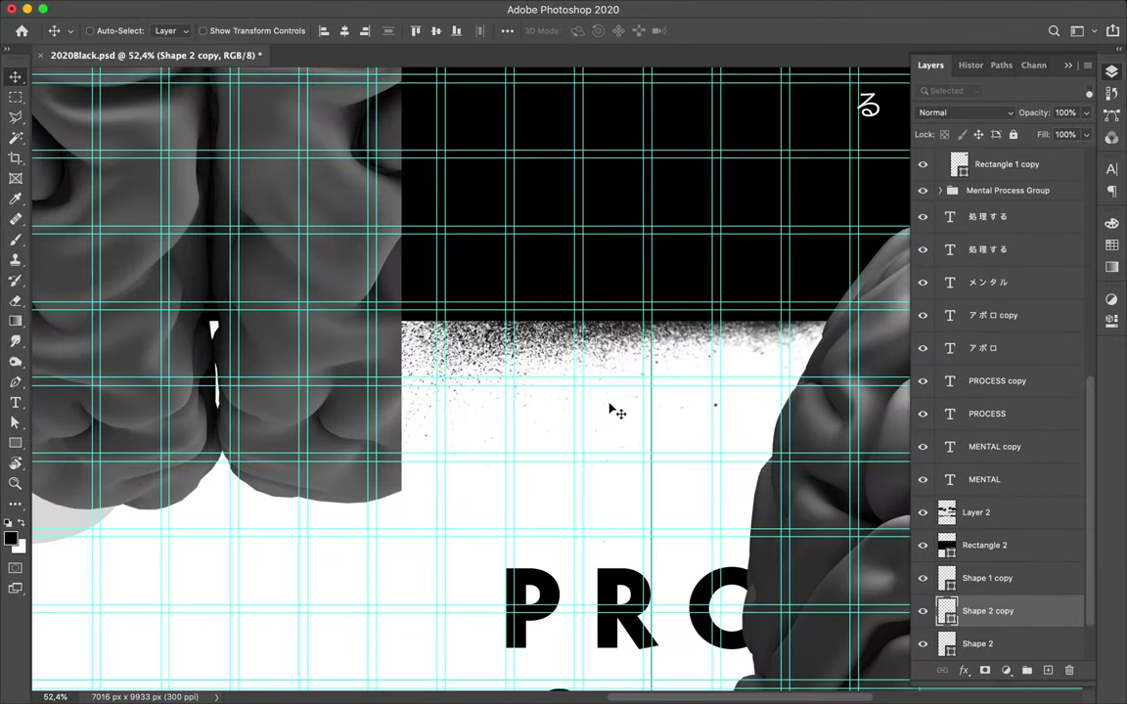
{"action": "scroll", "coordinate": [612, 410], "scroll_direction": "up", "scroll_amount": 3}
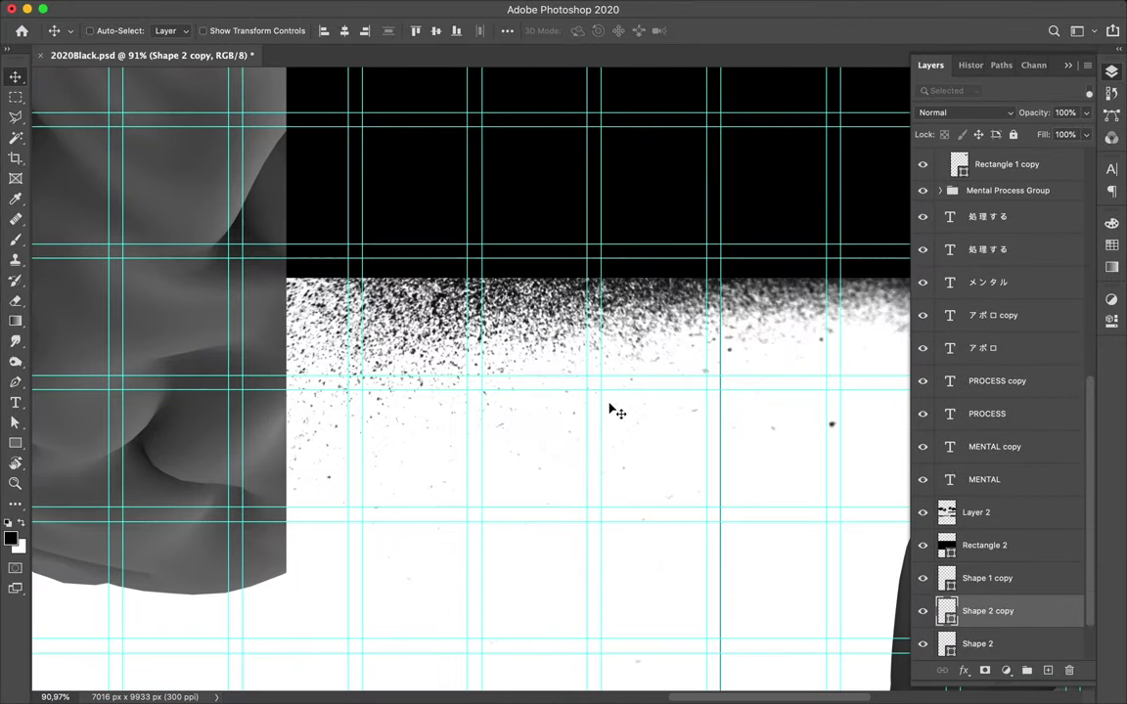
{"action": "scroll", "coordinate": [610, 409], "scroll_direction": "down", "scroll_amount": 1}
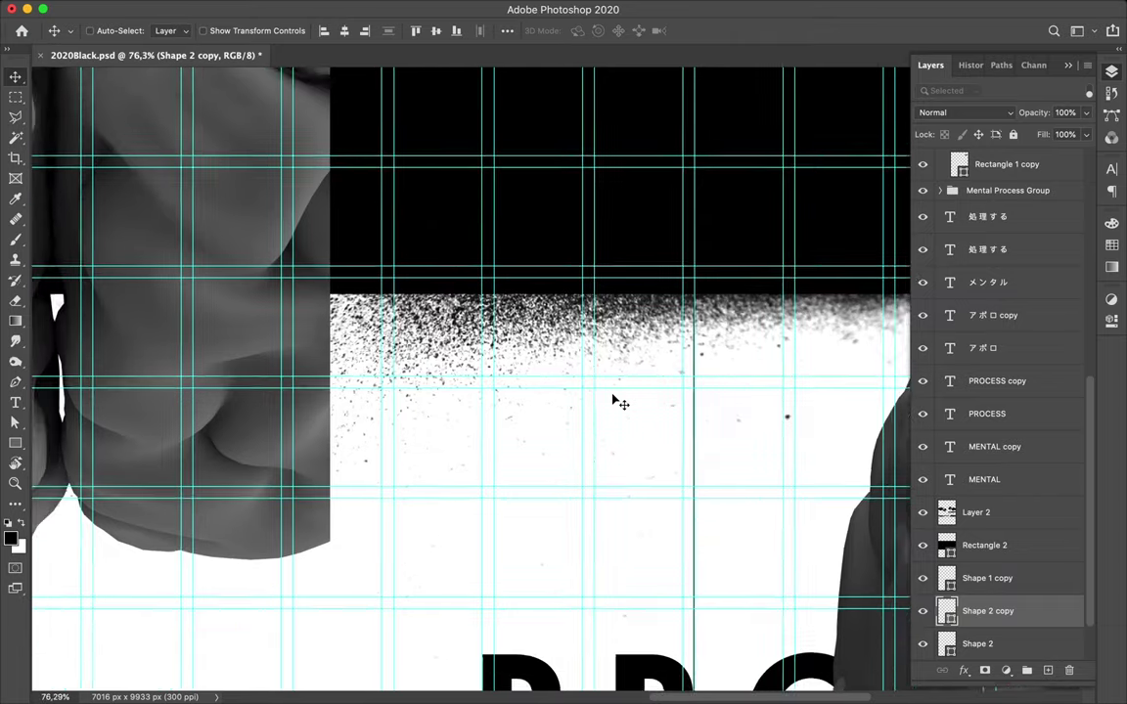
{"action": "scroll", "coordinate": [609, 409], "scroll_direction": "down", "scroll_amount": 1}
{"action": "scroll", "coordinate": [610, 409], "scroll_direction": "down", "scroll_amount": 1}
{"action": "scroll", "coordinate": [615, 401], "scroll_direction": "down", "scroll_amount": 1}
{"action": "scroll", "coordinate": [619, 402], "scroll_direction": "down", "scroll_amount": 2}
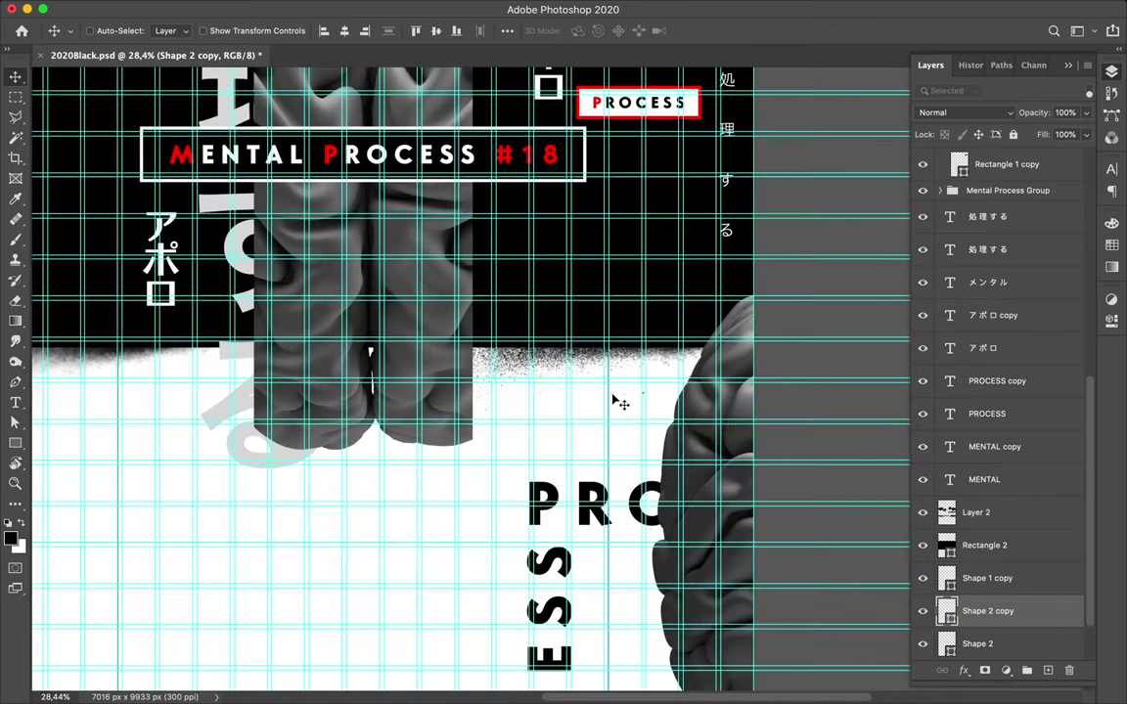
{"action": "scroll", "coordinate": [619, 401], "scroll_direction": "down", "scroll_amount": 1}
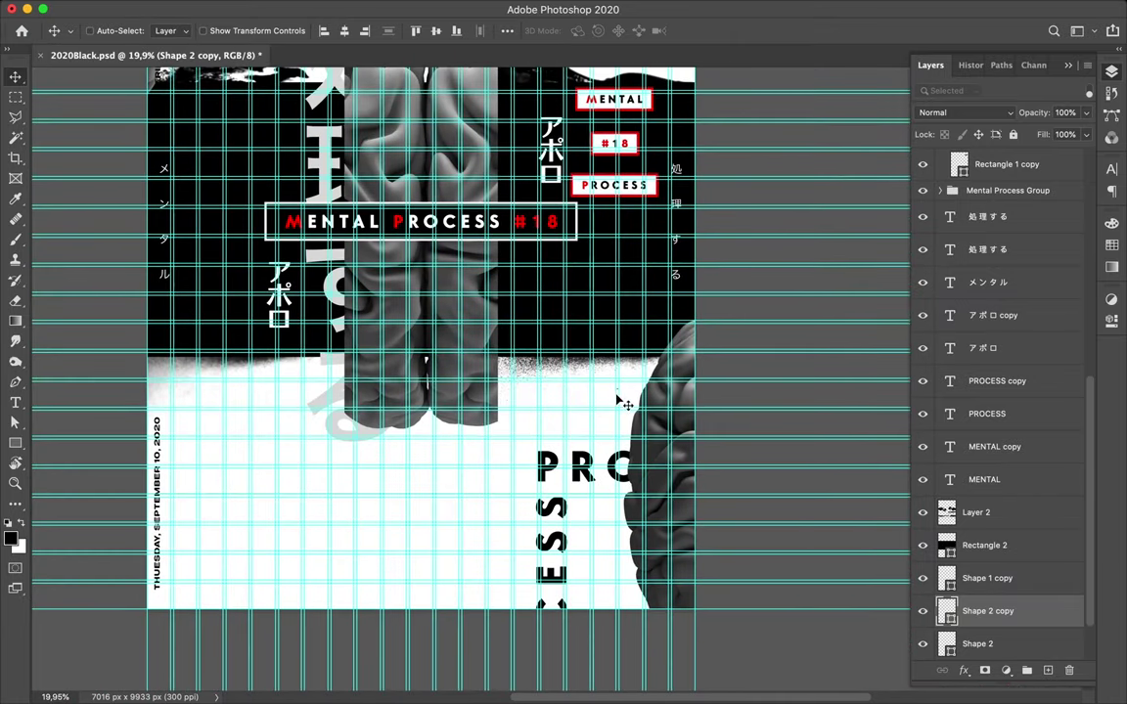
{"action": "scroll", "coordinate": [619, 403], "scroll_direction": "down", "scroll_amount": 1}
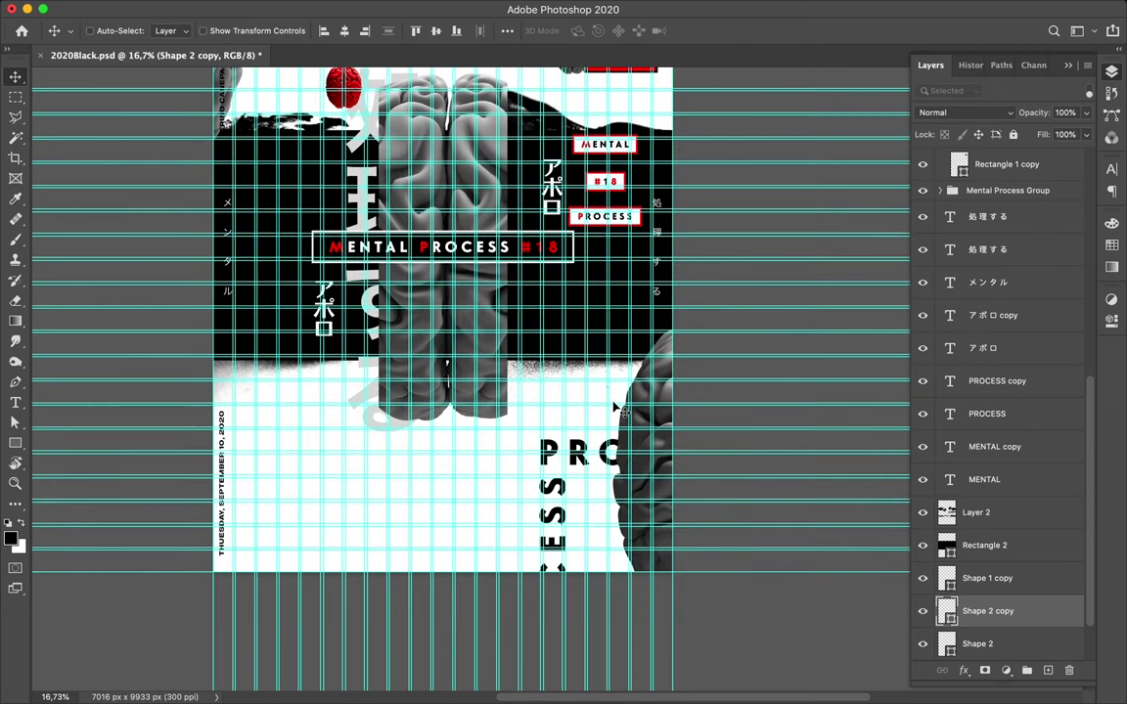
{"action": "left_click_drag", "start_coordinate": [610, 410], "coordinate": [453, 227]}
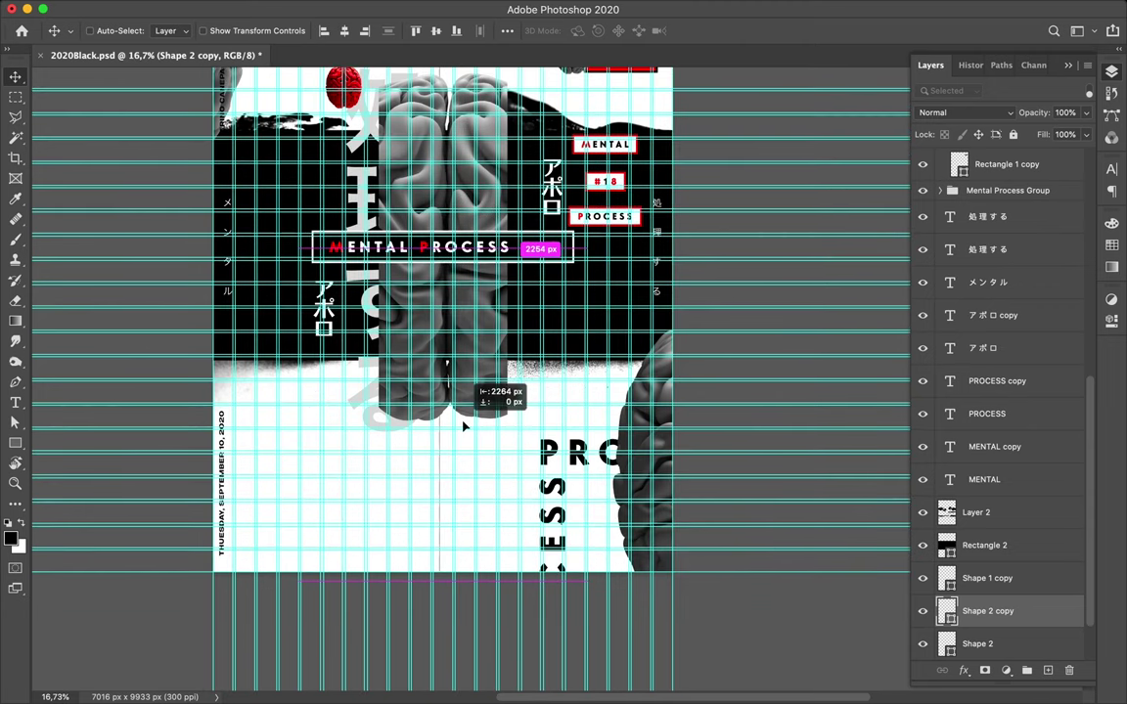
{"action": "left_click", "coordinate": [344, 33]}
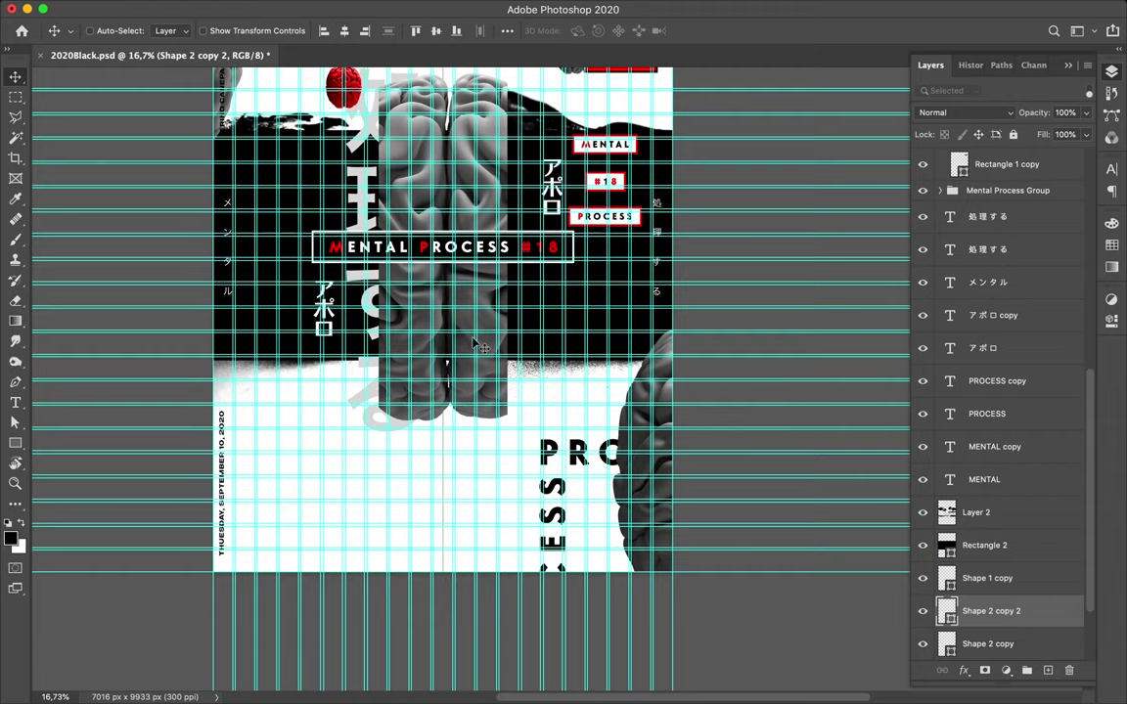
Hide the guide grid and review the three vertical lines
{"action": "key", "text": "ctrl+semicolon"}
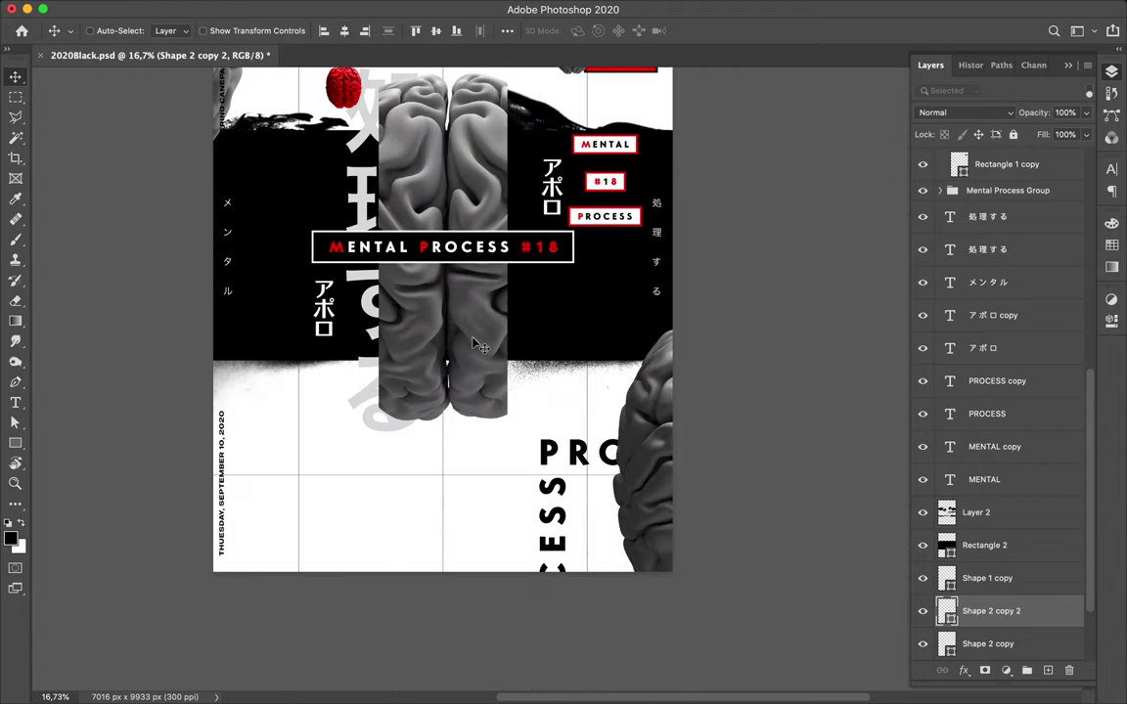
{"action": "scroll", "coordinate": [480, 345], "scroll_direction": "up", "scroll_amount": 5}
{"action": "scroll", "coordinate": [480, 345], "scroll_direction": "down", "scroll_amount": 2}
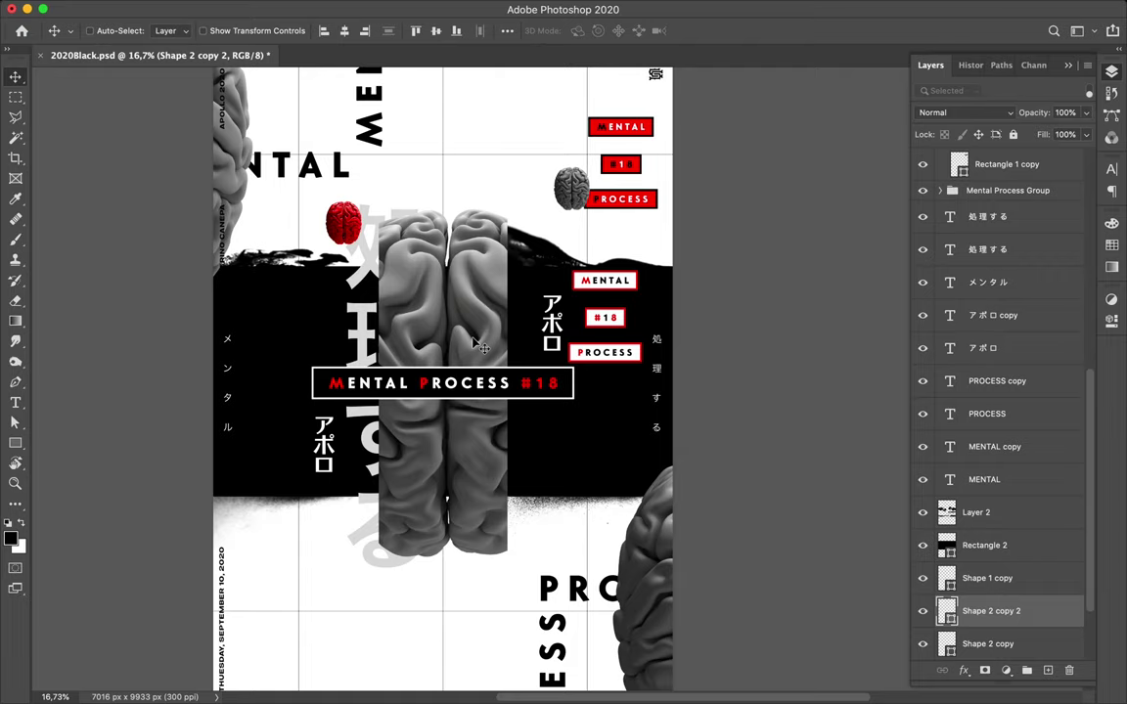
{"action": "scroll", "coordinate": [479, 345], "scroll_direction": "up", "scroll_amount": 1}
{"action": "scroll", "coordinate": [479, 345], "scroll_direction": "up", "scroll_amount": 1}
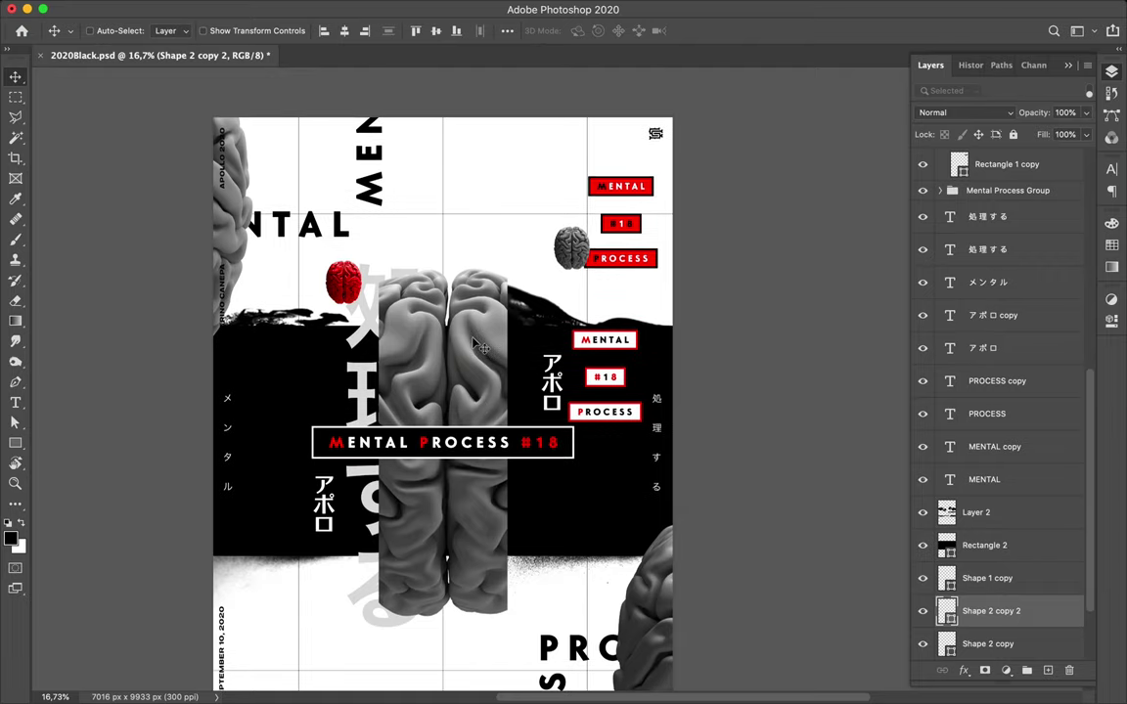
{"action": "scroll", "coordinate": [479, 345], "scroll_direction": "down", "scroll_amount": 1}
{"action": "scroll", "coordinate": [479, 346], "scroll_direction": "down", "scroll_amount": 1}
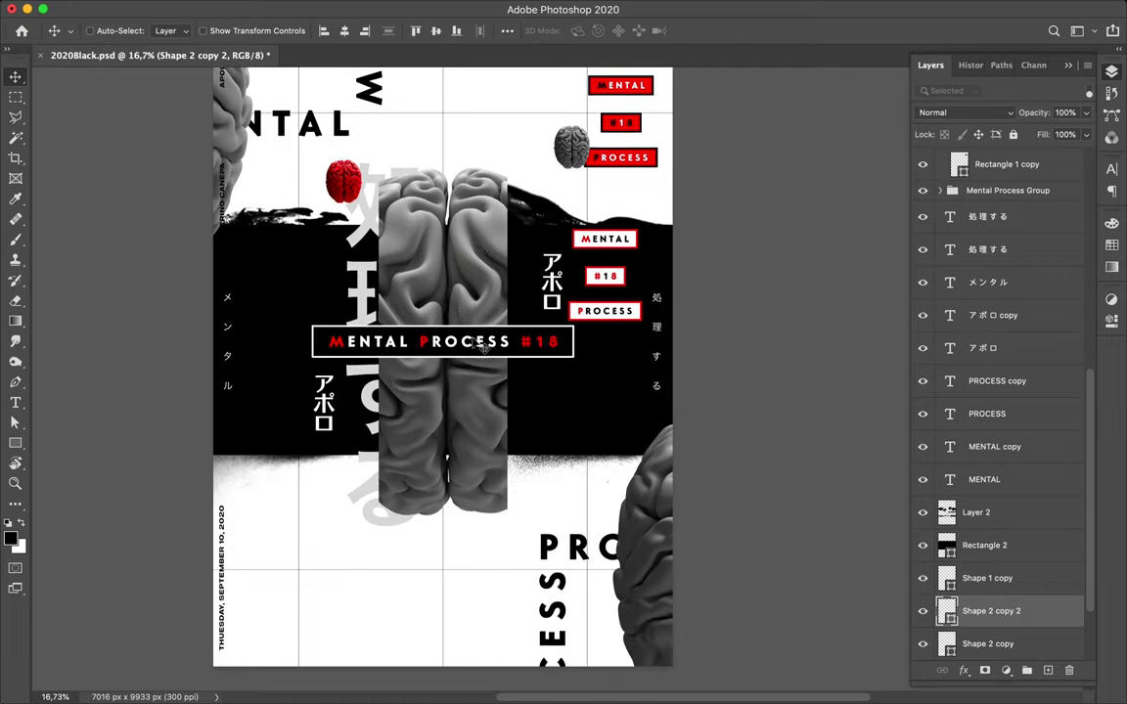
{"action": "scroll", "coordinate": [479, 345], "scroll_direction": "down", "scroll_amount": 1}
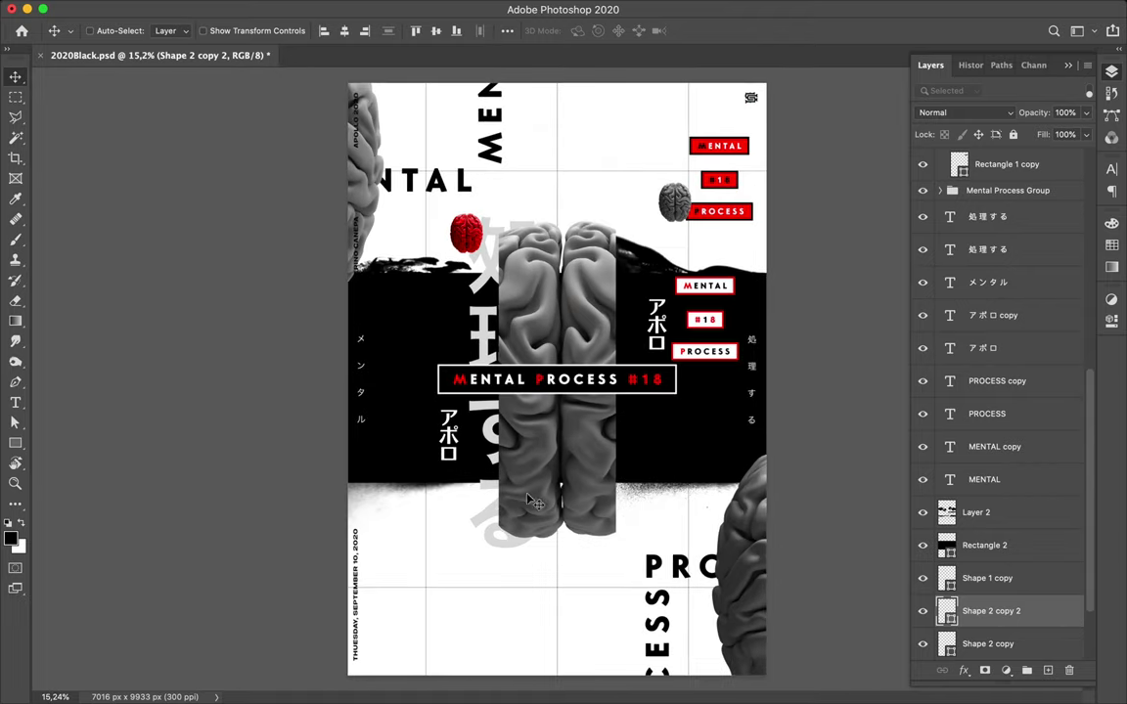
Switch to the Move tool with Auto-Select turned on
{"action": "key", "text": "ctrl"}
{"action": "key", "text": "a"}
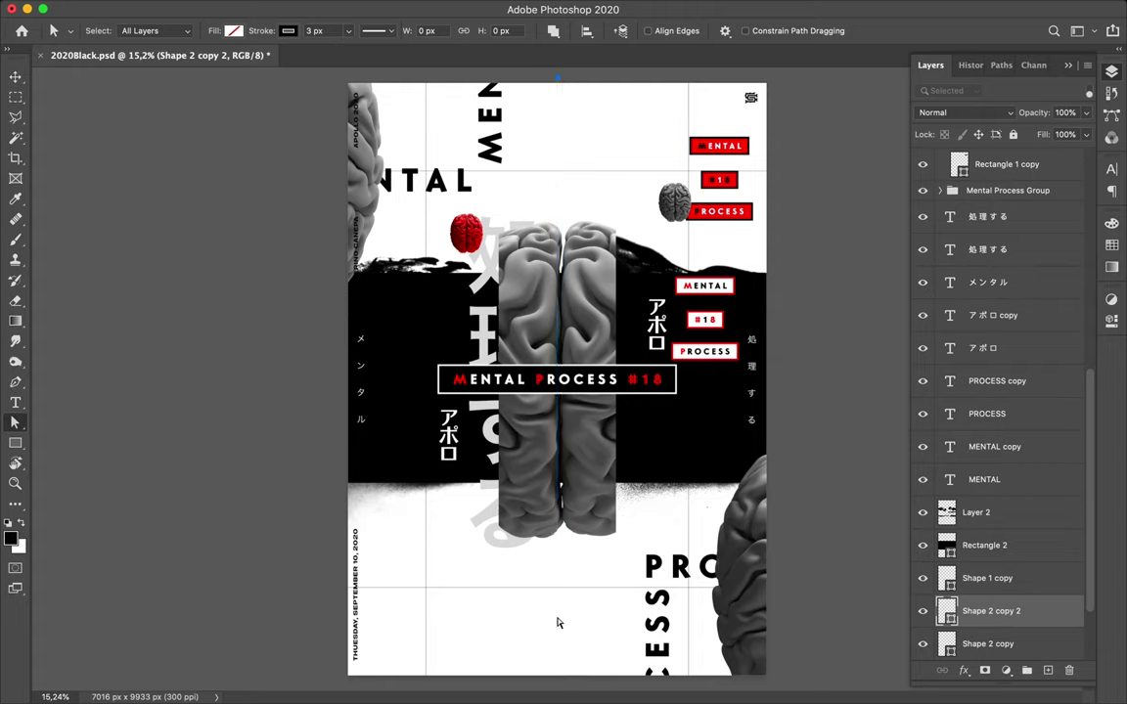
{"action": "key", "text": "v"}
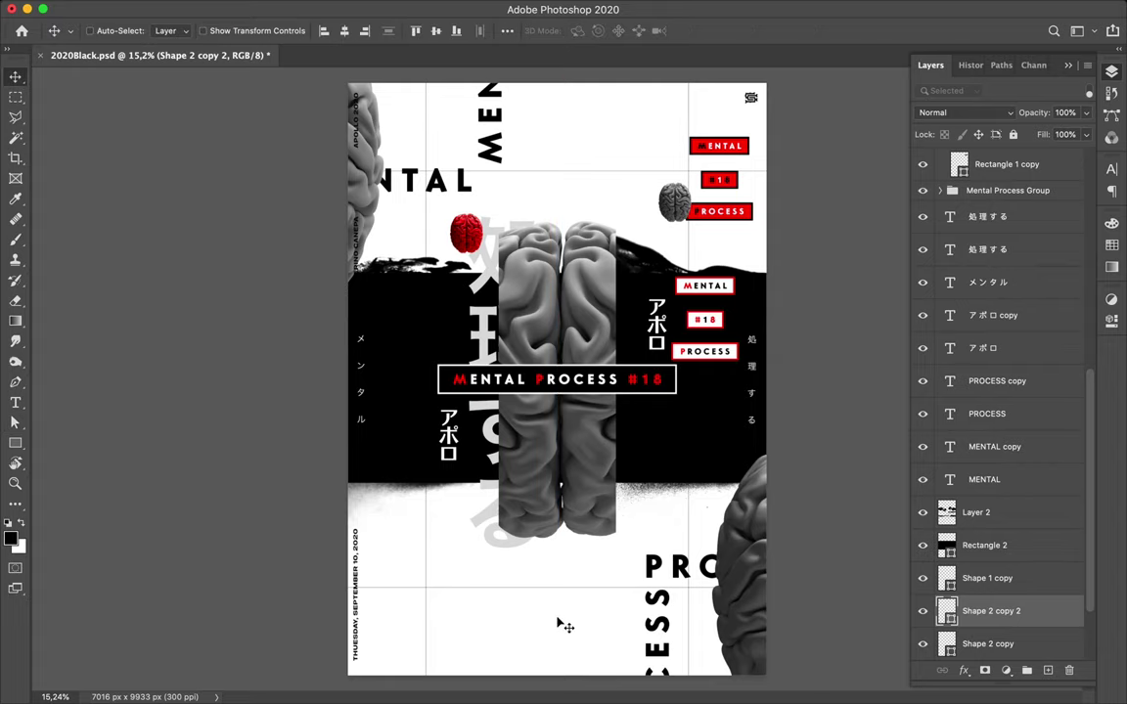
{"action": "key", "text": "ctrl"}
Rotate the grey 処理する text -90° along the bottom edge and stack it below Layer 2
{"action": "left_click", "coordinate": [486, 335], "text": "ctrl"}
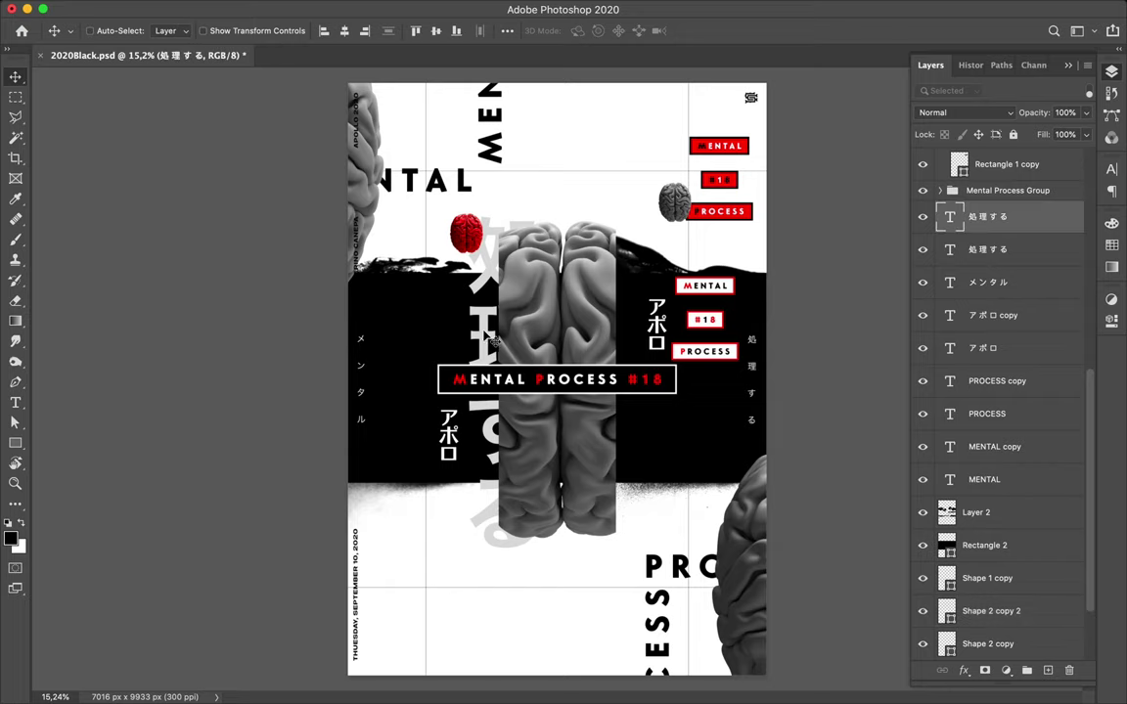
{"action": "left_click_drag", "start_coordinate": [495, 335], "coordinate": [446, 604]}
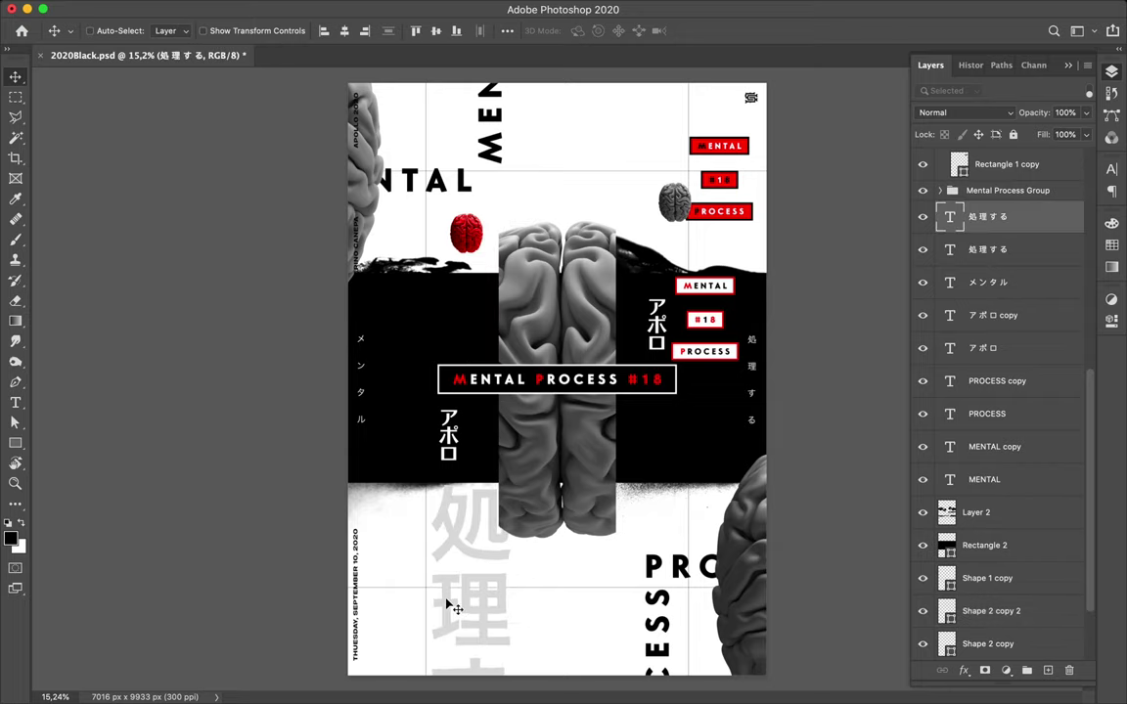
{"action": "key", "text": "ctrl+t"}
{"action": "left_click_drag", "start_coordinate": [412, 445], "coordinate": [251, 700]}
{"action": "left_click_drag", "start_coordinate": [303, 530], "coordinate": [280, 608]}
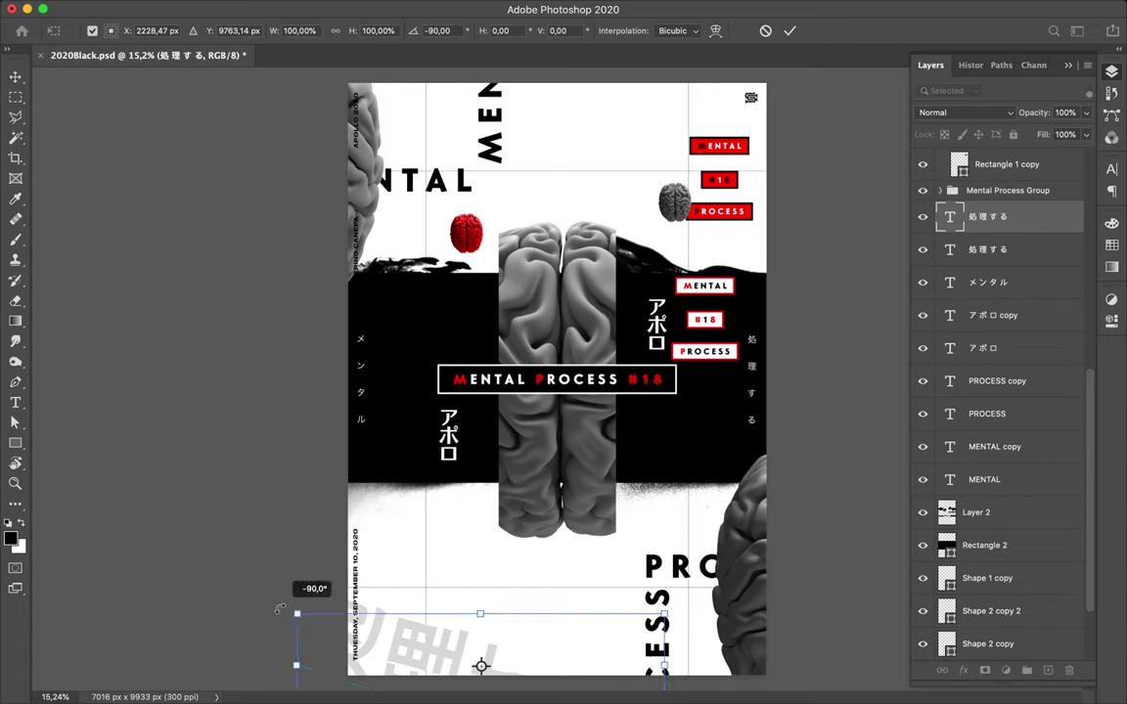
{"action": "left_click_drag", "start_coordinate": [425, 659], "coordinate": [480, 649]}
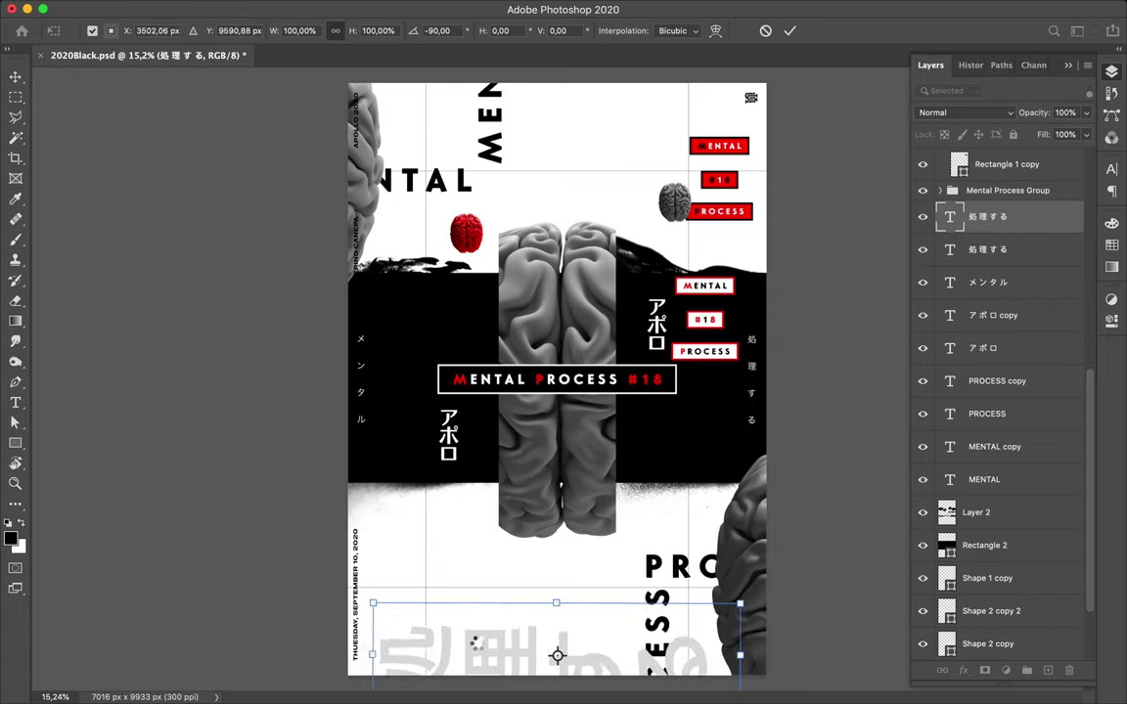
{"action": "key", "text": "Return"}
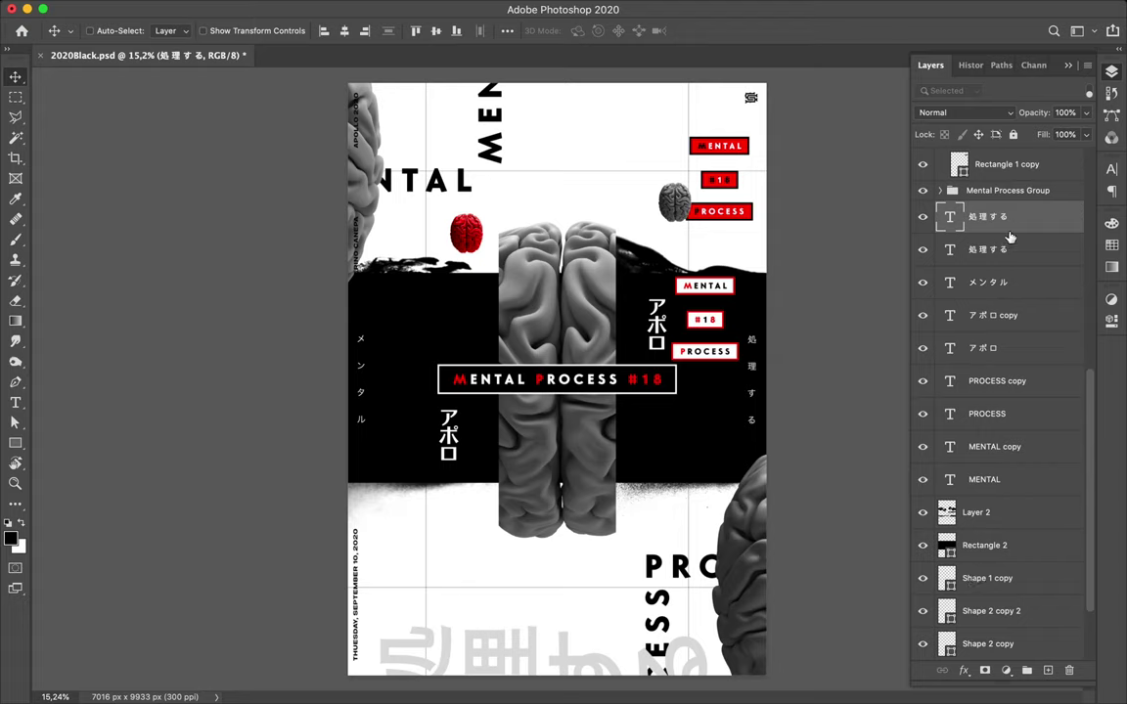
{"action": "left_click_drag", "start_coordinate": [1008, 233], "coordinate": [994, 529]}
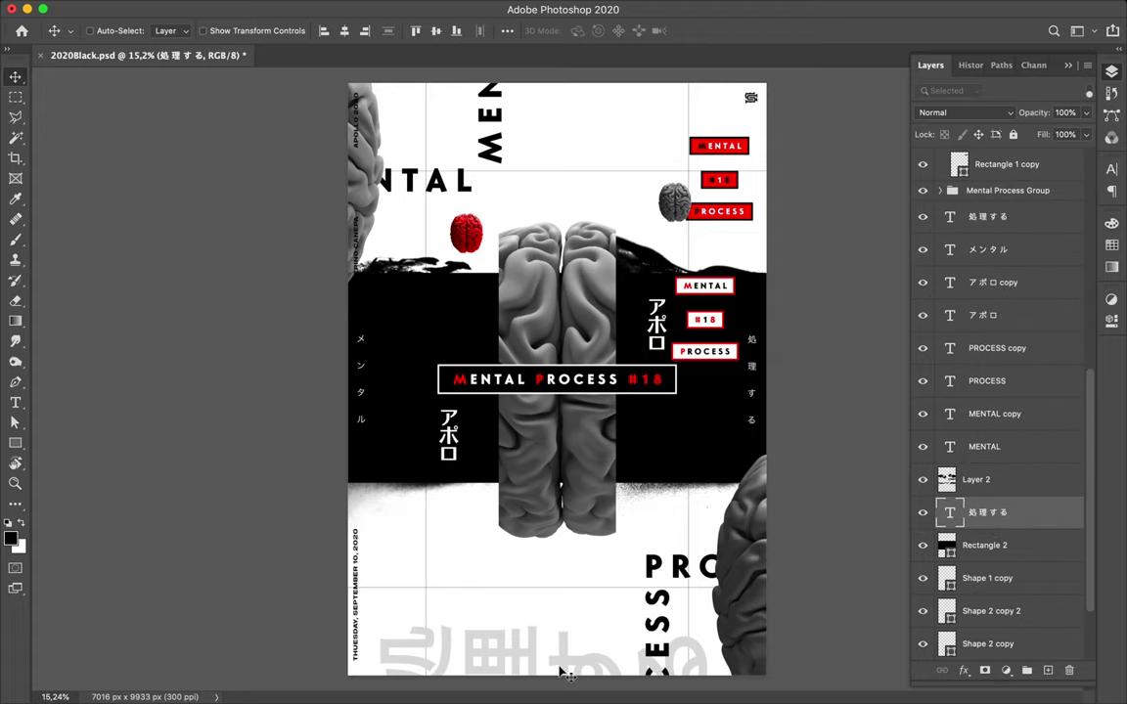
Duplicate the grey 処理する text up to the poster's top edge
{"action": "scroll", "coordinate": [566, 675], "scroll_direction": "down", "scroll_amount": 2}
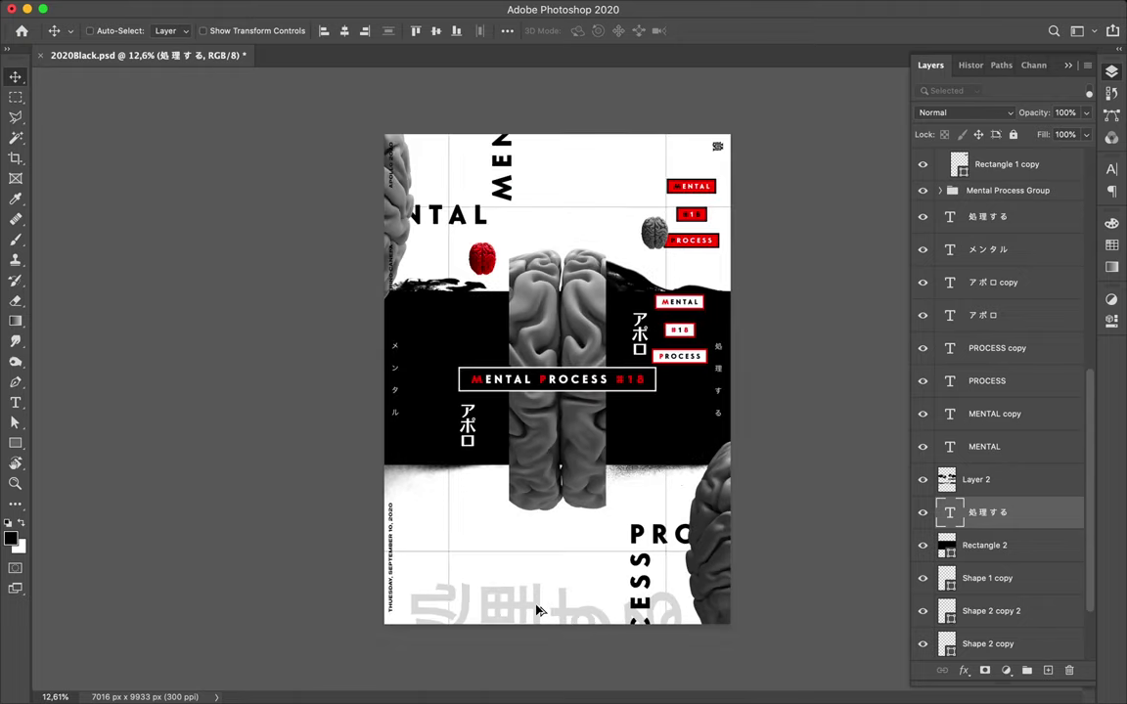
{"action": "left_click_drag", "start_coordinate": [536, 610], "coordinate": [548, 102]}
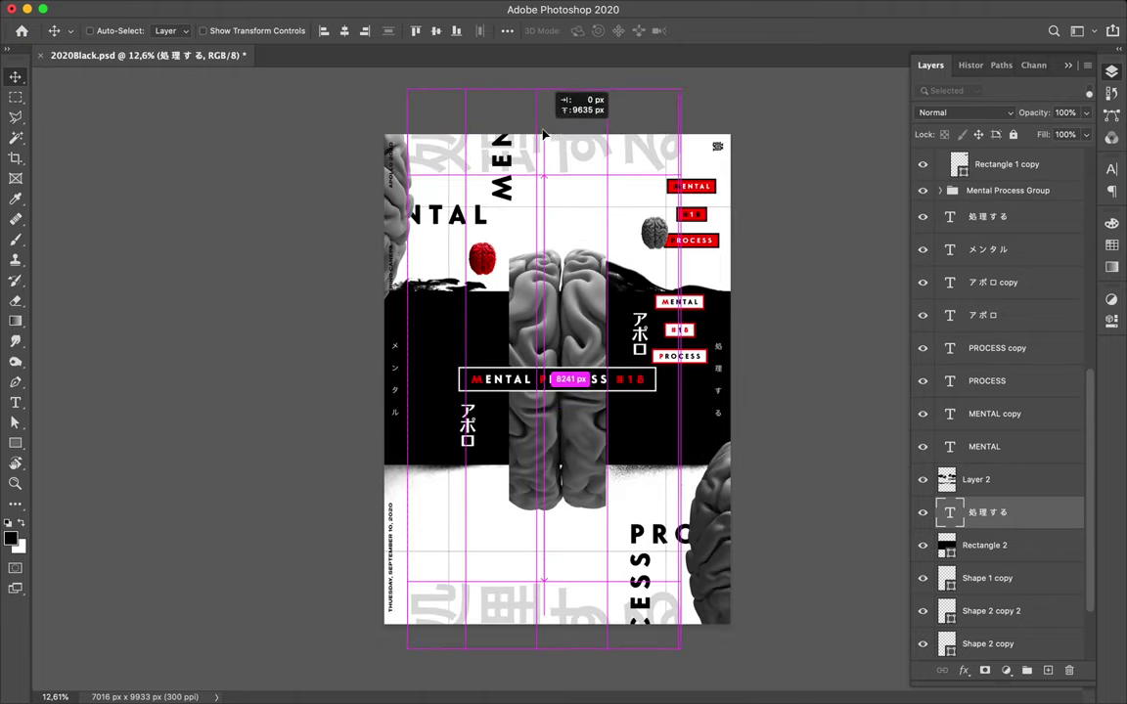
{"action": "left_click_drag", "start_coordinate": [548, 102], "coordinate": [549, 111]}
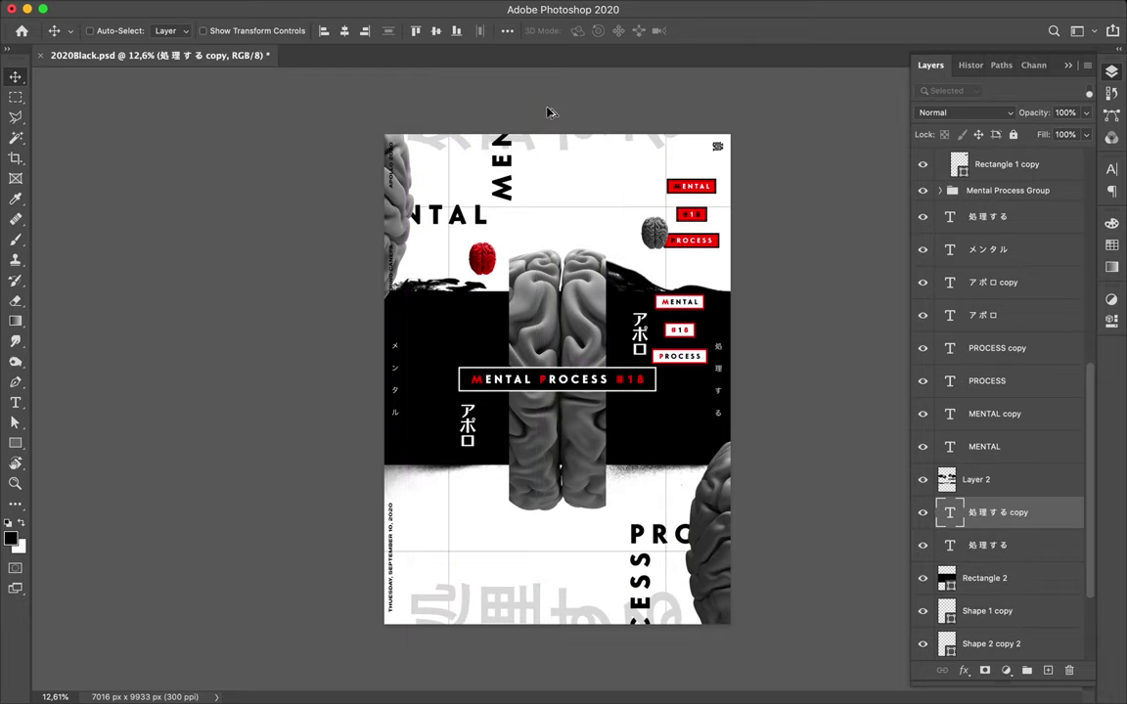
Nudge the original bottom 処理する text into its final place
{"action": "key", "text": "super"}
{"action": "left_click", "coordinate": [529, 613], "text": "super"}
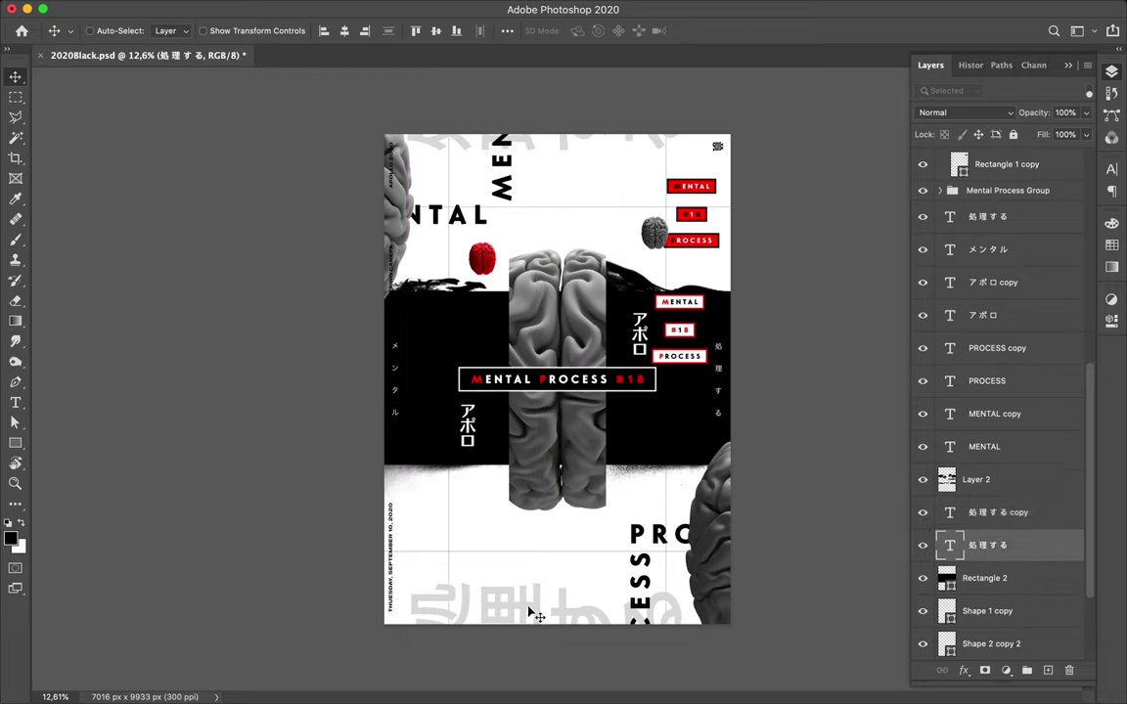
{"action": "left_click_drag", "start_coordinate": [530, 613], "coordinate": [529, 616]}
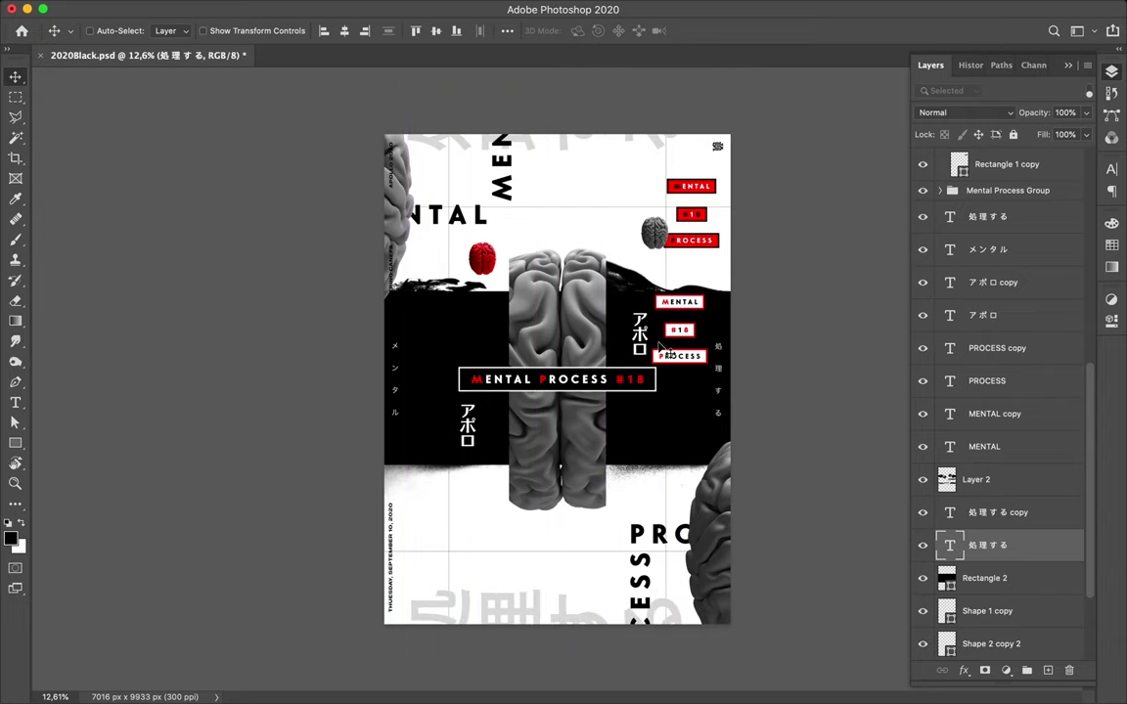
{"action": "scroll", "coordinate": [661, 349], "scroll_direction": "up", "scroll_amount": 2}
{"action": "scroll", "coordinate": [661, 357], "scroll_direction": "up", "scroll_amount": 2}
{"action": "scroll", "coordinate": [661, 363], "scroll_direction": "up", "scroll_amount": 2}
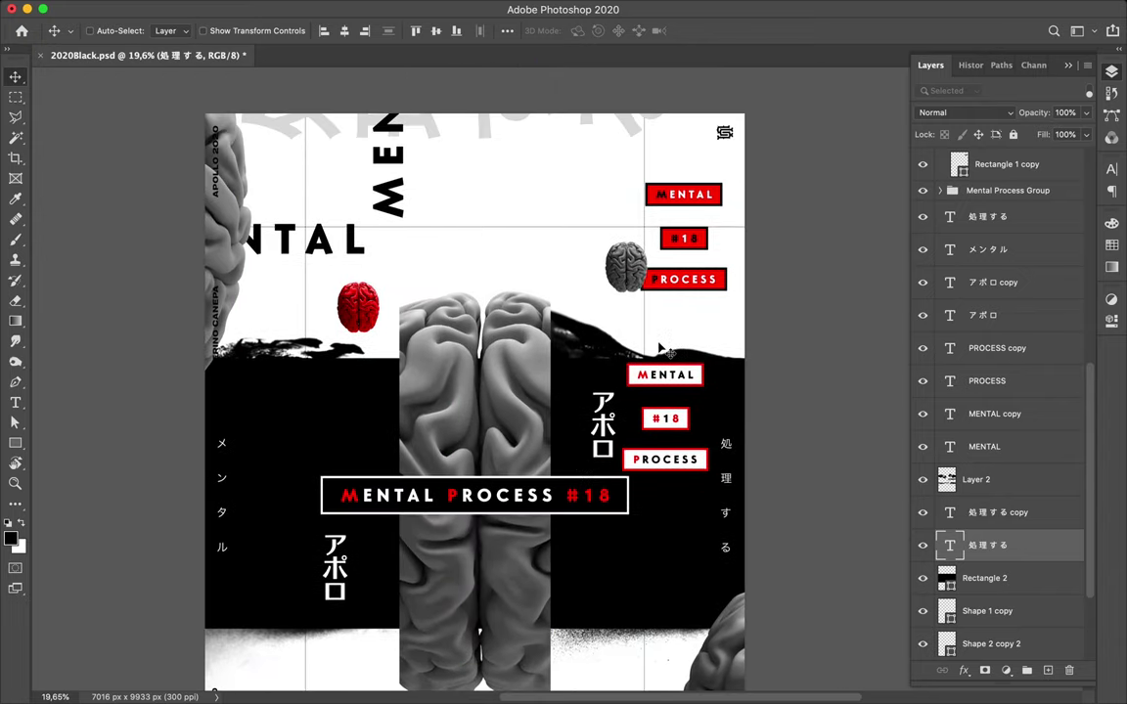
{"action": "left_click", "coordinate": [662, 375]}
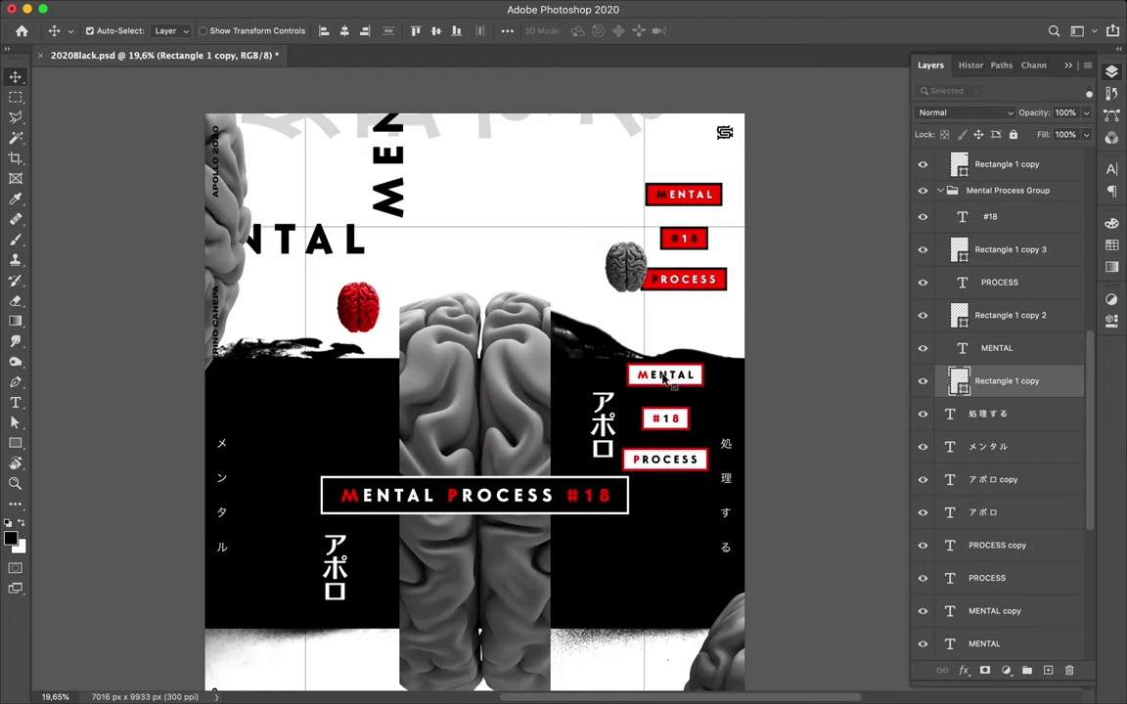
Merge the MENTAL, #18 and PROCESS texts with their red boxes, then move #18 below PROCESS
{"action": "left_click", "coordinate": [634, 376]}
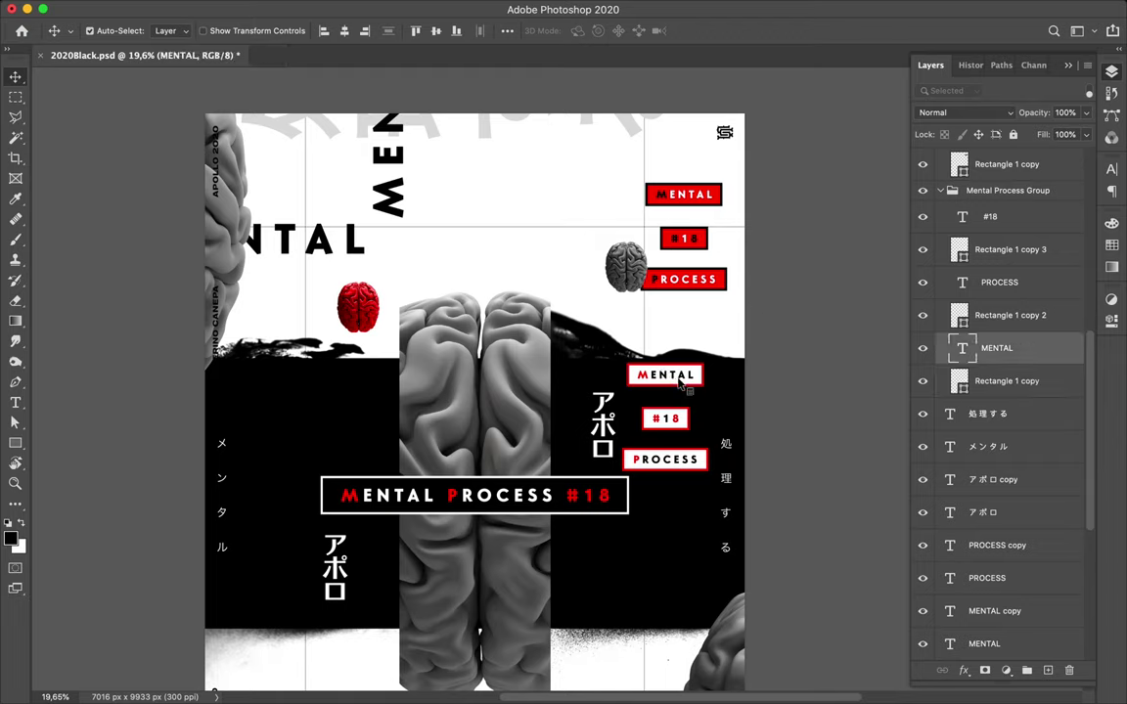
{"action": "left_click", "coordinate": [634, 376], "text": "shift"}
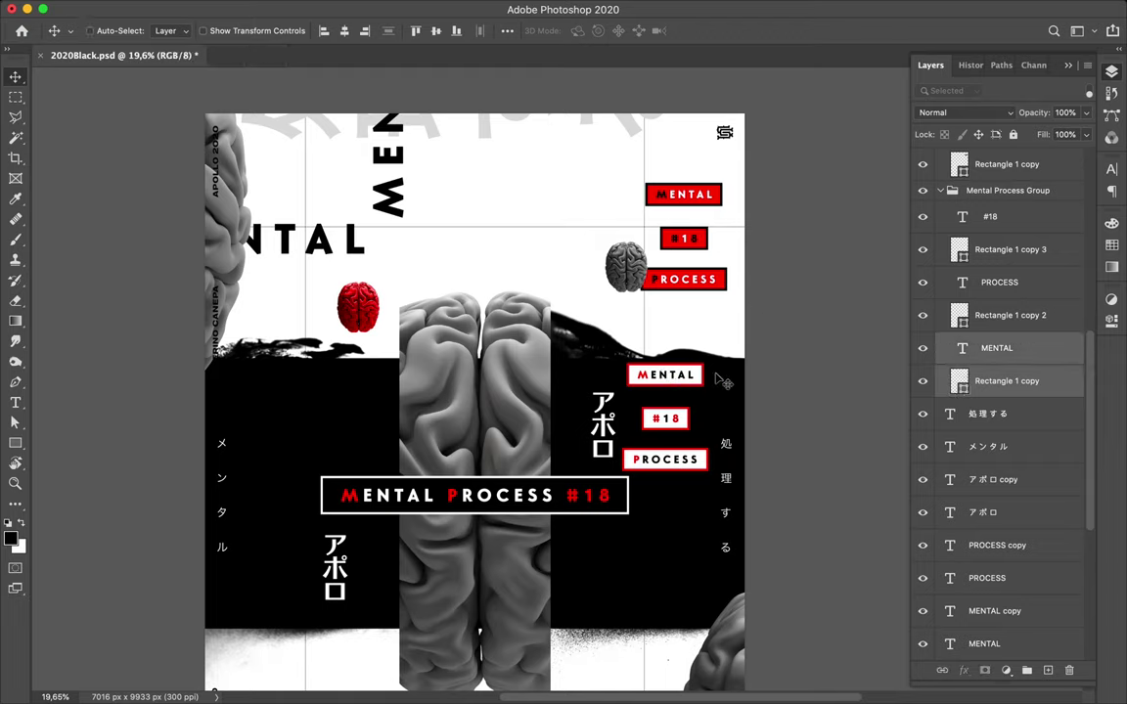
{"action": "key", "text": "ctrl+e"}
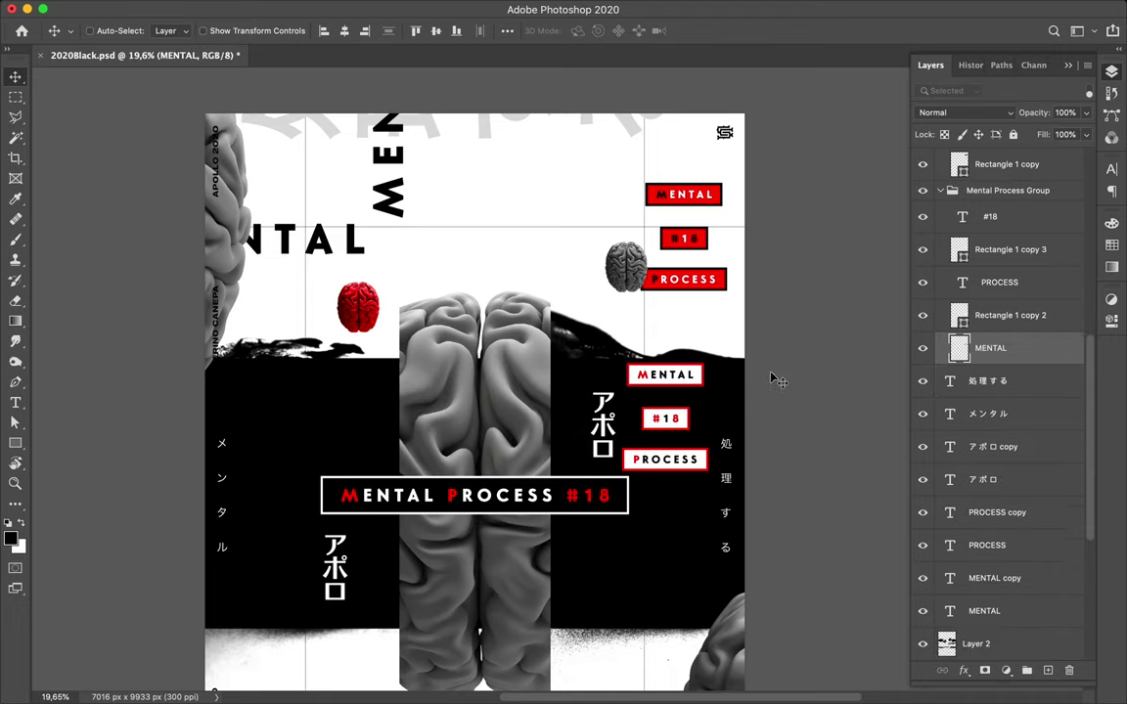
{"action": "left_click", "coordinate": [671, 421]}
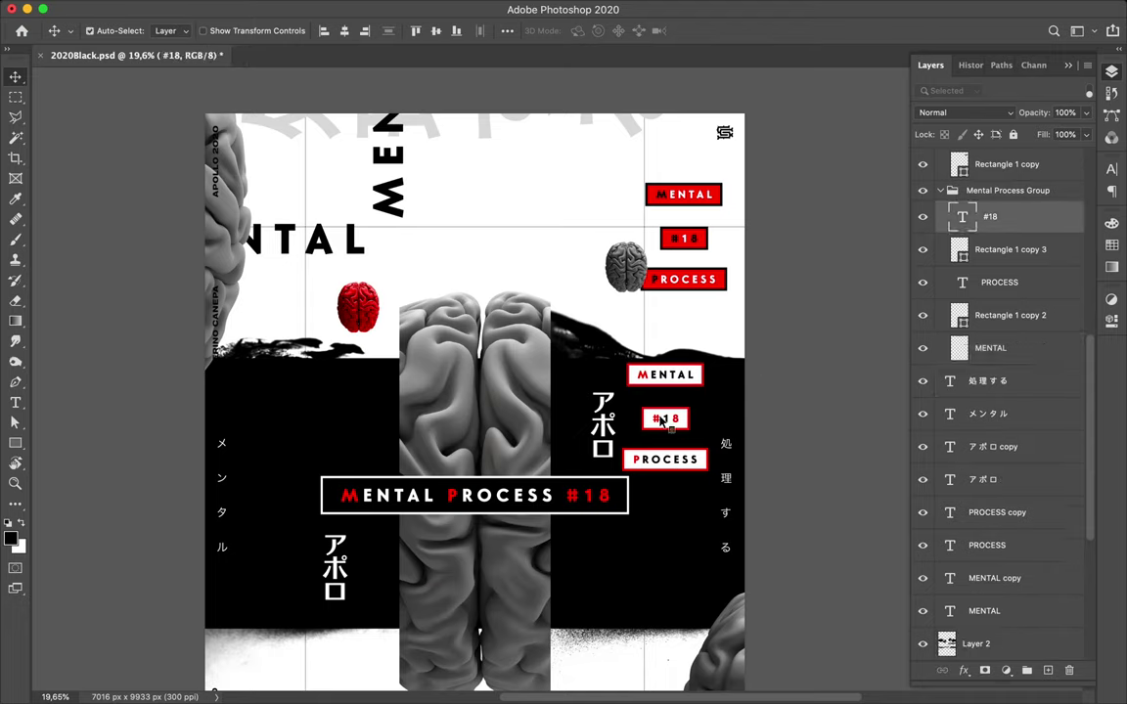
{"action": "left_click", "coordinate": [649, 418], "text": "shift"}
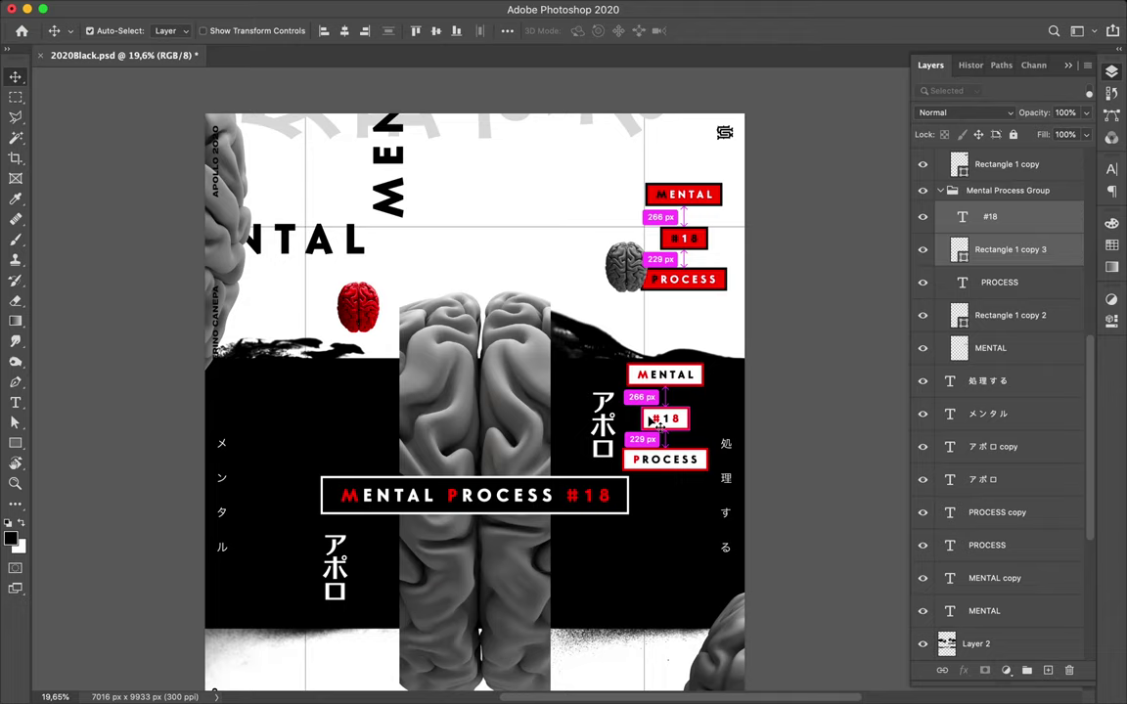
{"action": "key", "text": "ctrl+e"}
{"action": "left_click", "coordinate": [666, 462]}
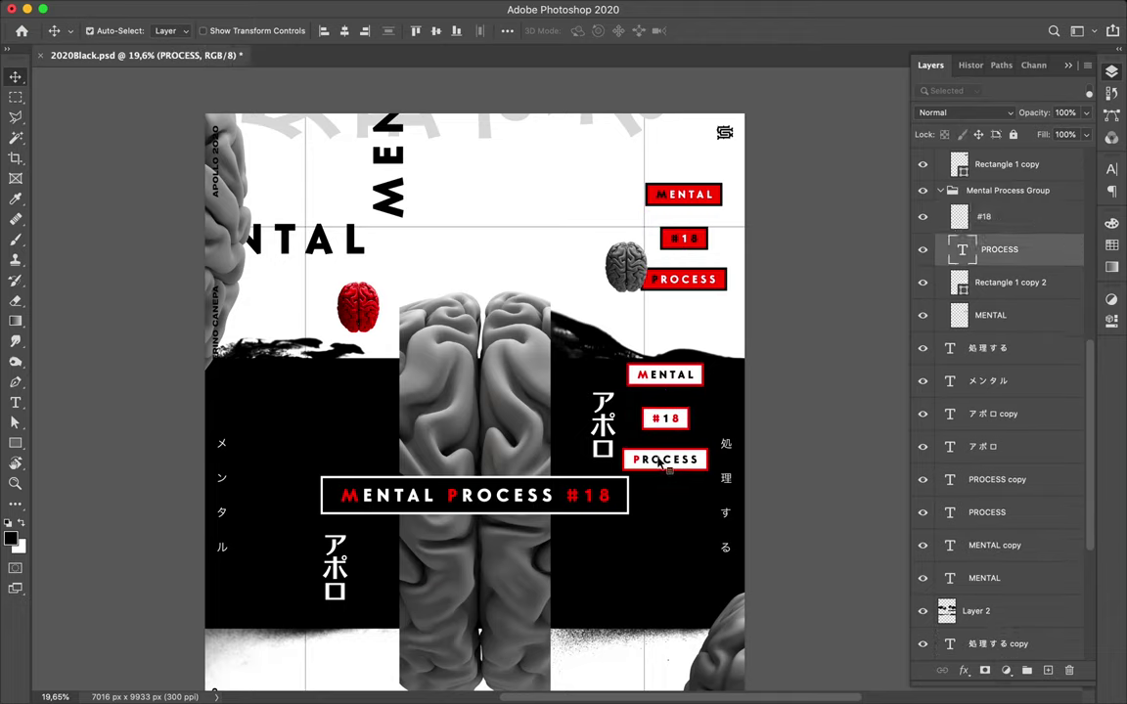
{"action": "left_click", "coordinate": [637, 459], "text": "shift"}
{"action": "key", "text": "ctrl"}
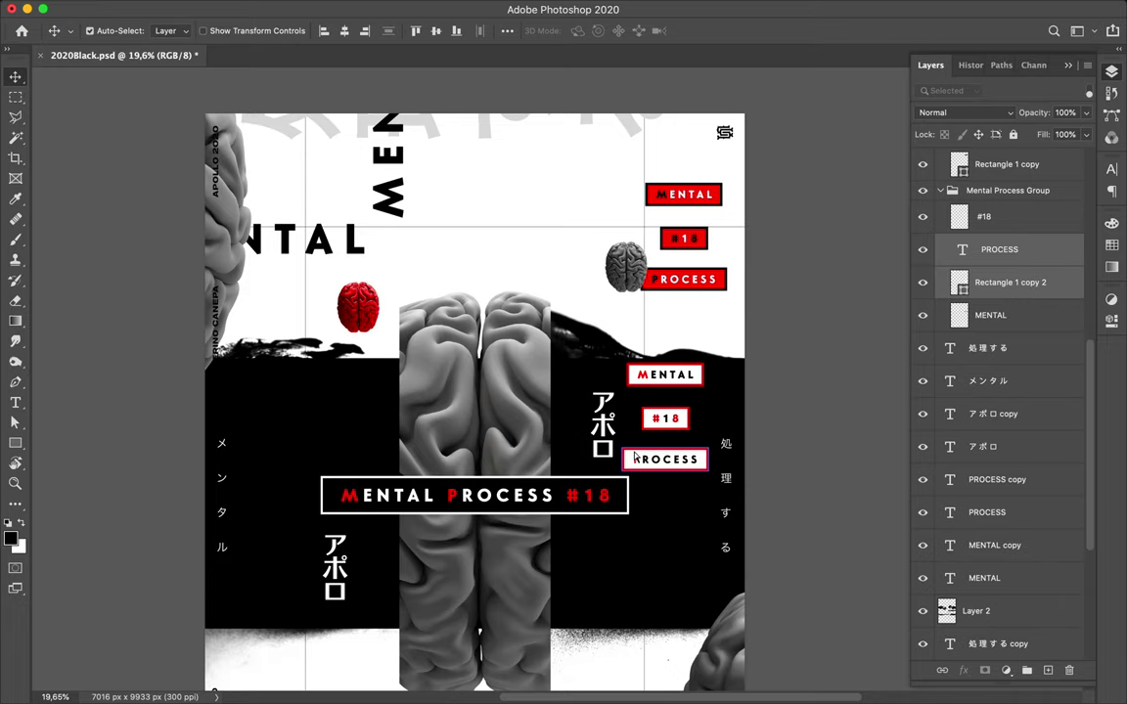
{"action": "key", "text": "ctrl+e"}
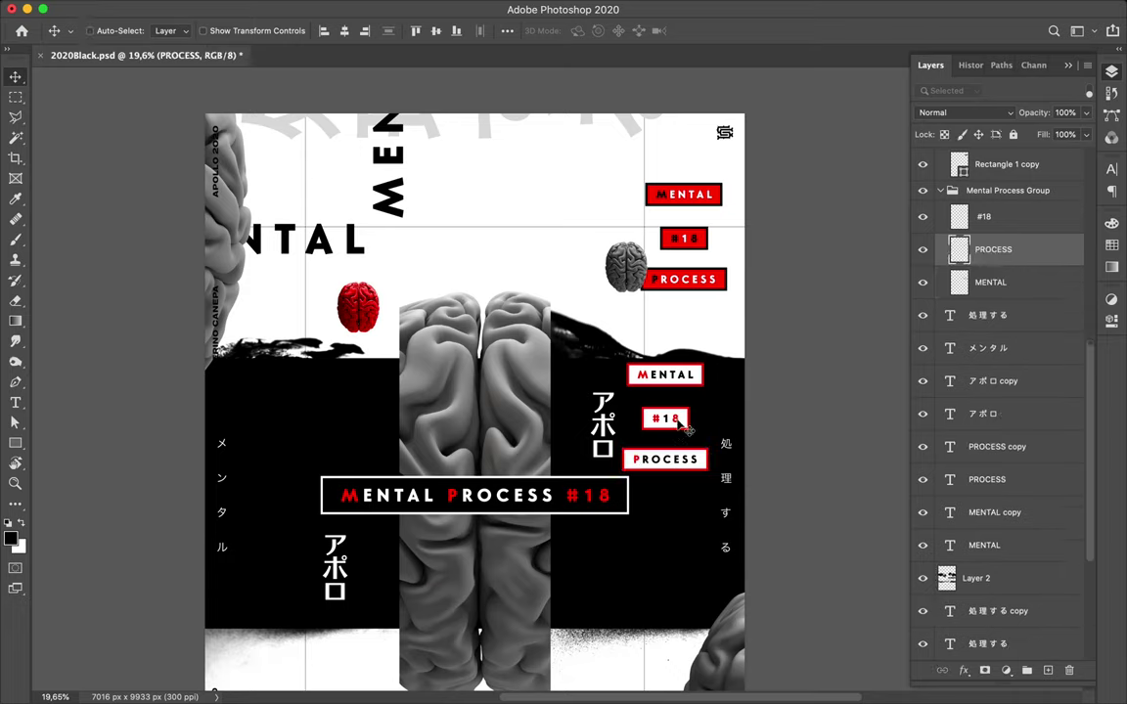
{"action": "left_click_drag", "start_coordinate": [682, 424], "coordinate": [682, 502]}
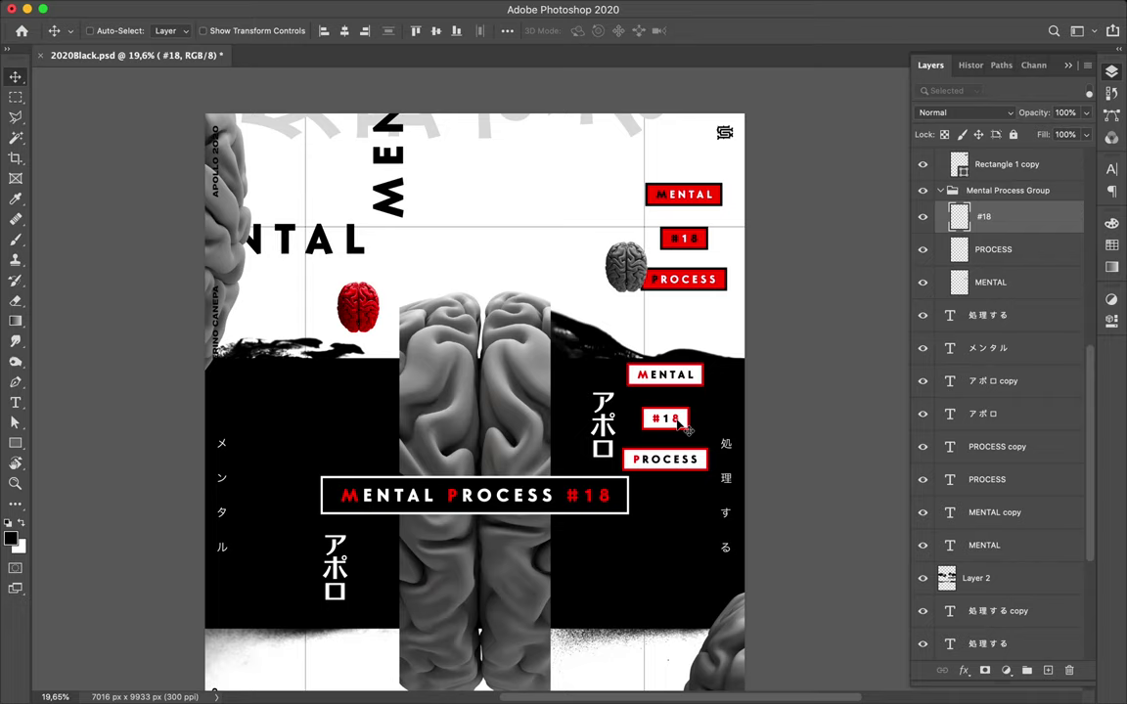
Stack the labels as MENTAL, PROCESS, #18 and align their left edges
{"action": "left_click_drag", "start_coordinate": [663, 450], "coordinate": [667, 402]}
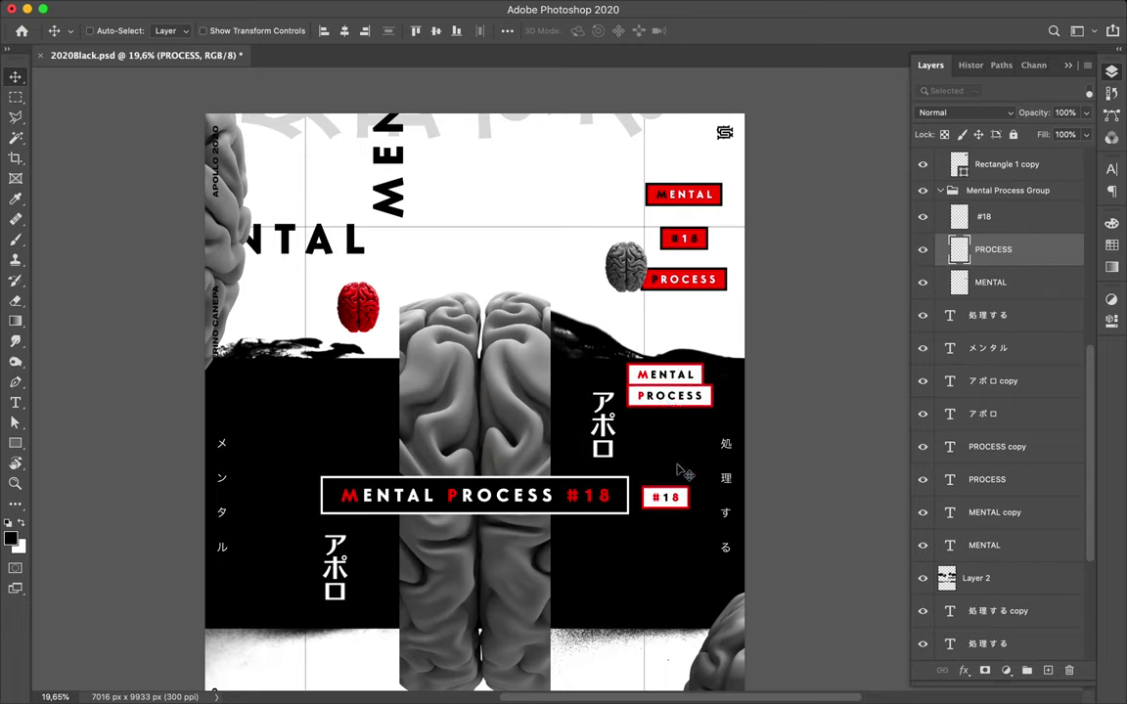
{"action": "left_click", "coordinate": [673, 501]}
{"action": "left_click_drag", "start_coordinate": [671, 502], "coordinate": [654, 421]}
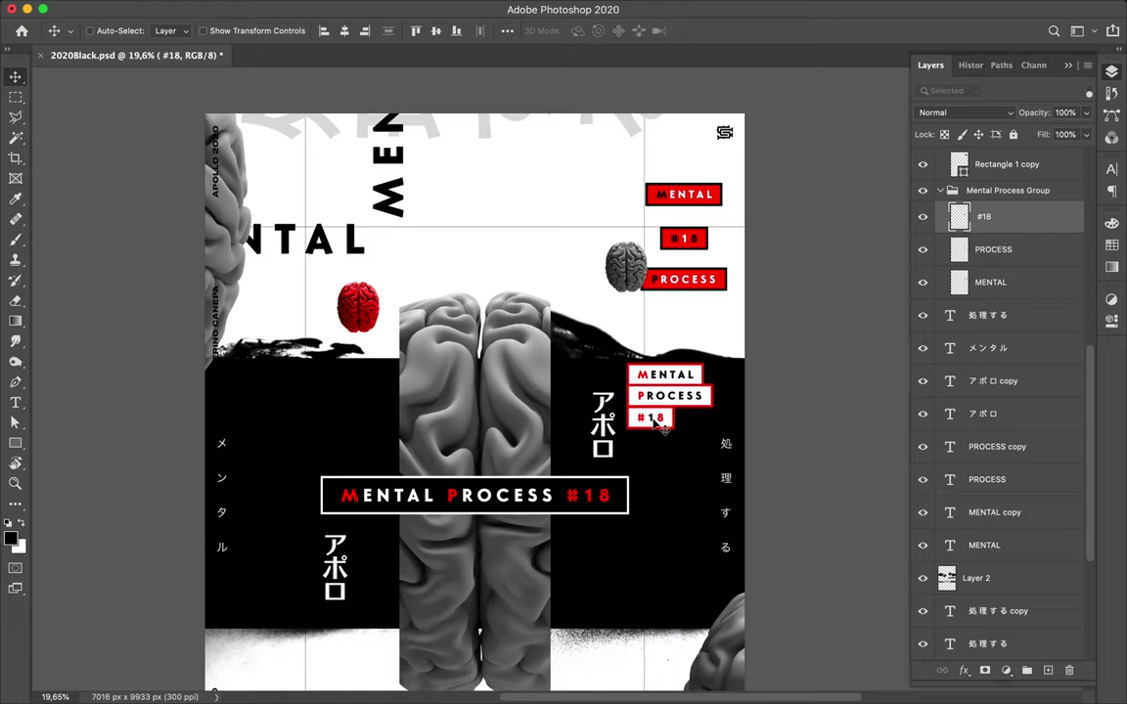
{"action": "scroll", "coordinate": [655, 425], "scroll_direction": "up", "scroll_amount": 3}
{"action": "scroll", "coordinate": [654, 426], "scroll_direction": "up", "scroll_amount": 3}
{"action": "scroll", "coordinate": [654, 426], "scroll_direction": "up", "scroll_amount": 4}
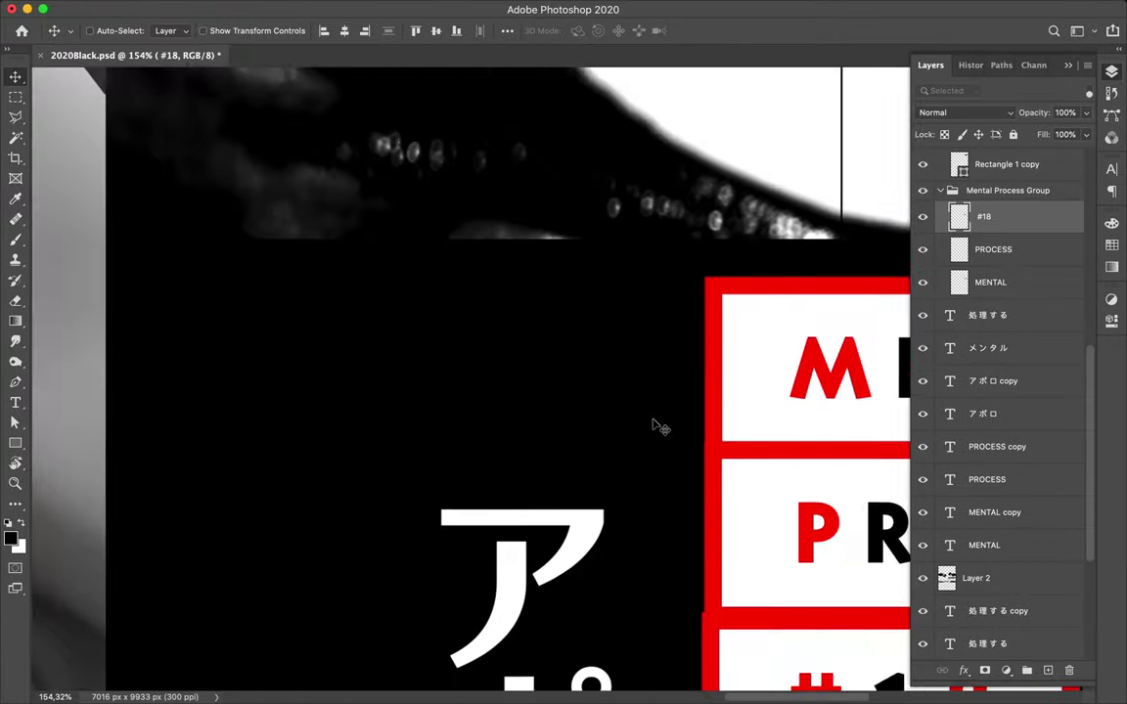
{"action": "scroll", "coordinate": [653, 426], "scroll_direction": "right", "scroll_amount": 10}
{"action": "scroll", "coordinate": [653, 425], "scroll_direction": "down", "scroll_amount": 5}
{"action": "key", "text": "ctrl"}
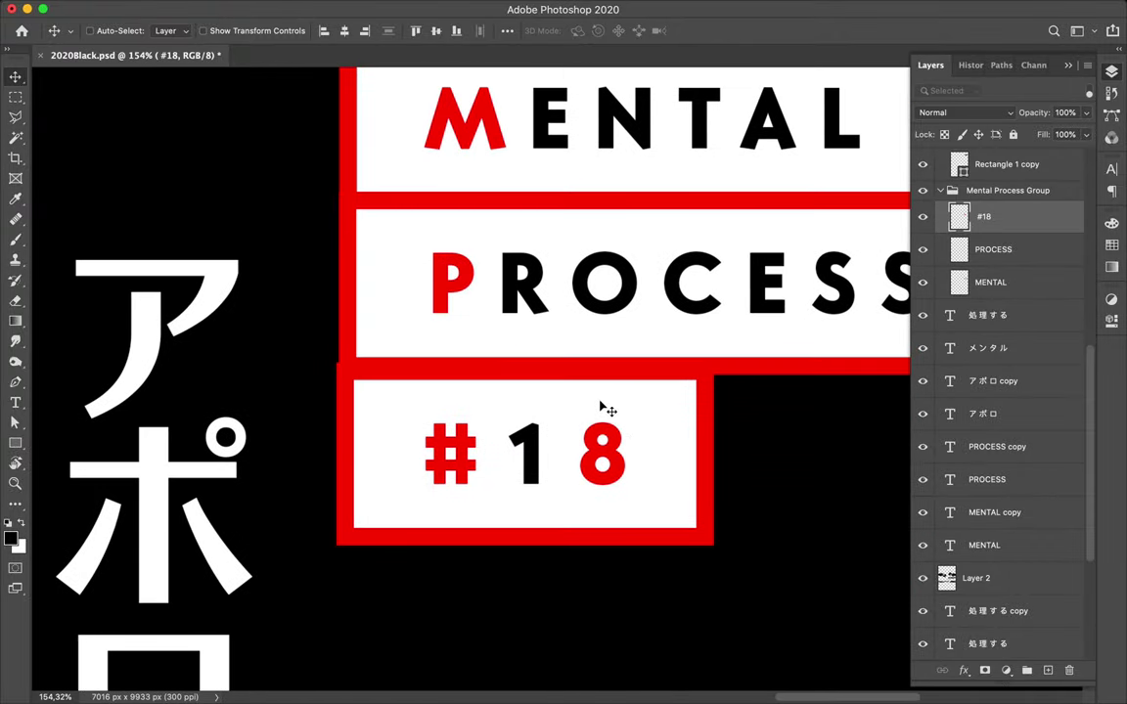
{"action": "left_click", "coordinate": [563, 321], "text": "ctrl+shift"}
{"action": "left_click", "coordinate": [523, 151], "text": "ctrl+shift"}
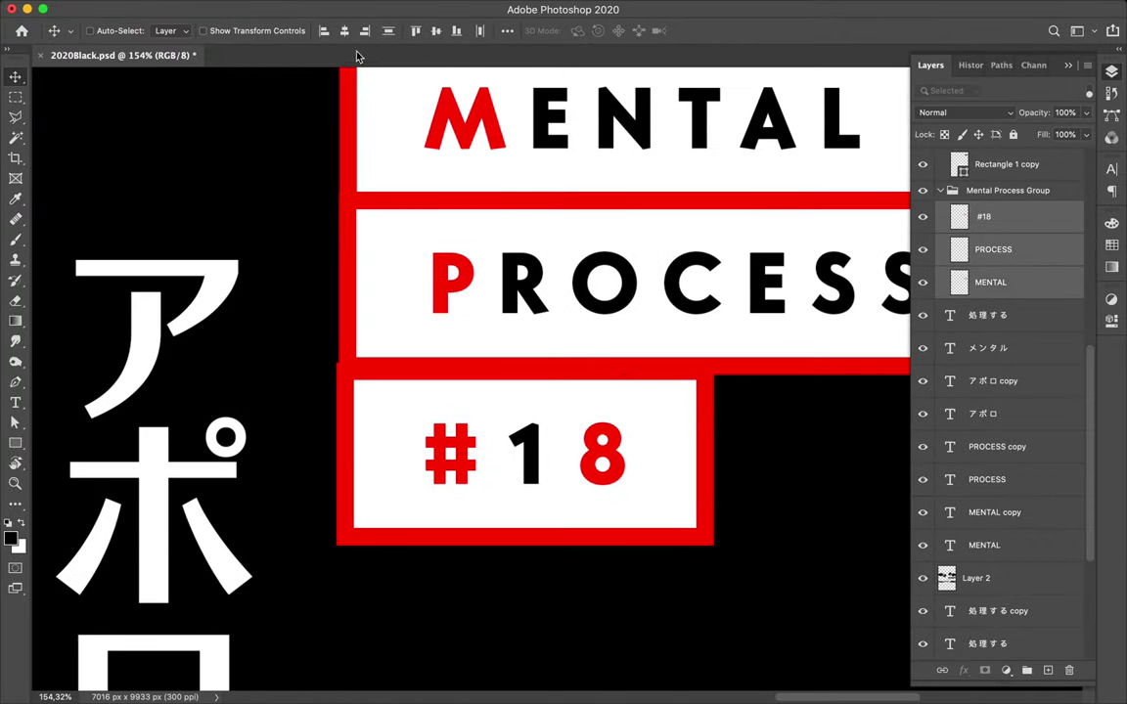
{"action": "left_click", "coordinate": [324, 31]}
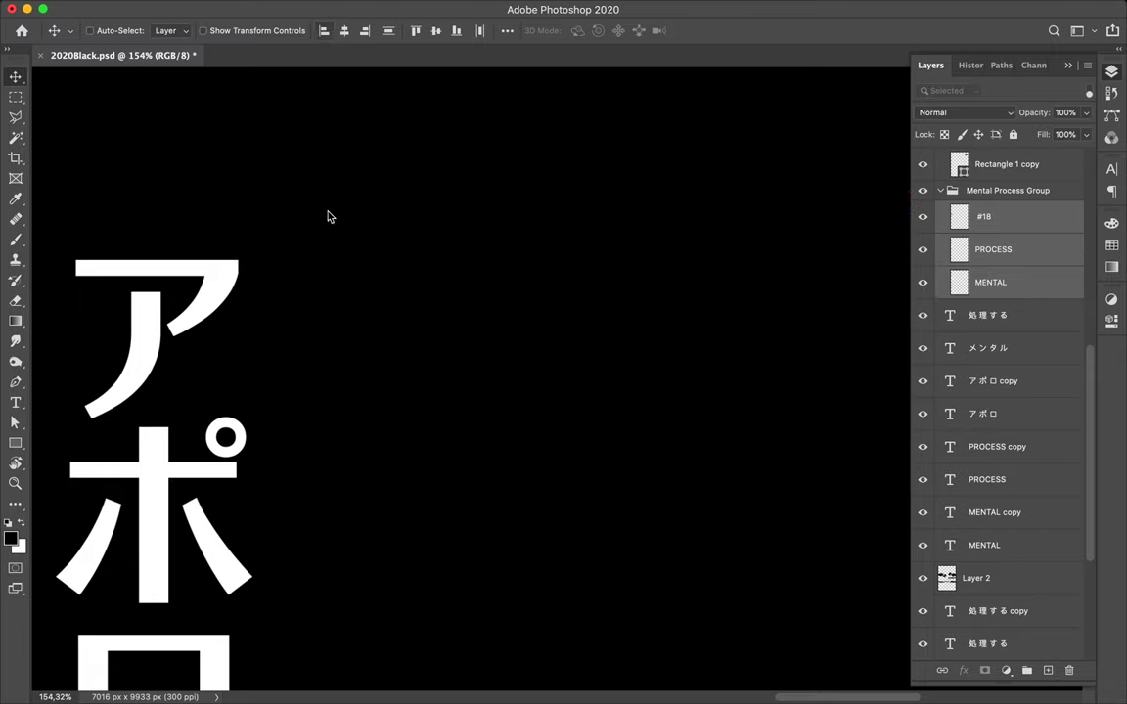
Set Align To Selection and distribute the three label blocks evenly vertically
{"action": "scroll", "coordinate": [287, 272], "scroll_direction": "down", "scroll_amount": 2}
{"action": "scroll", "coordinate": [288, 274], "scroll_direction": "left", "scroll_amount": 5}
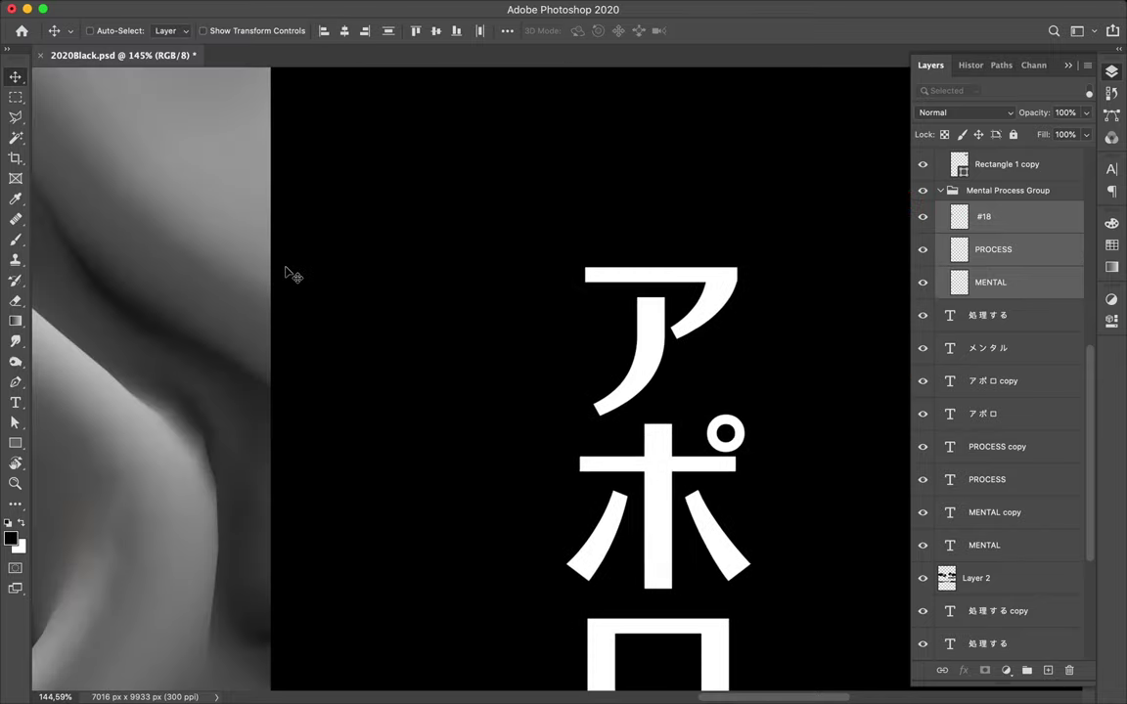
{"action": "scroll", "coordinate": [288, 269], "scroll_direction": "left", "scroll_amount": 5}
{"action": "scroll", "coordinate": [288, 273], "scroll_direction": "left", "scroll_amount": 5}
{"action": "scroll", "coordinate": [285, 281], "scroll_direction": "left", "scroll_amount": 3}
{"action": "scroll", "coordinate": [285, 281], "scroll_direction": "down", "scroll_amount": 1}
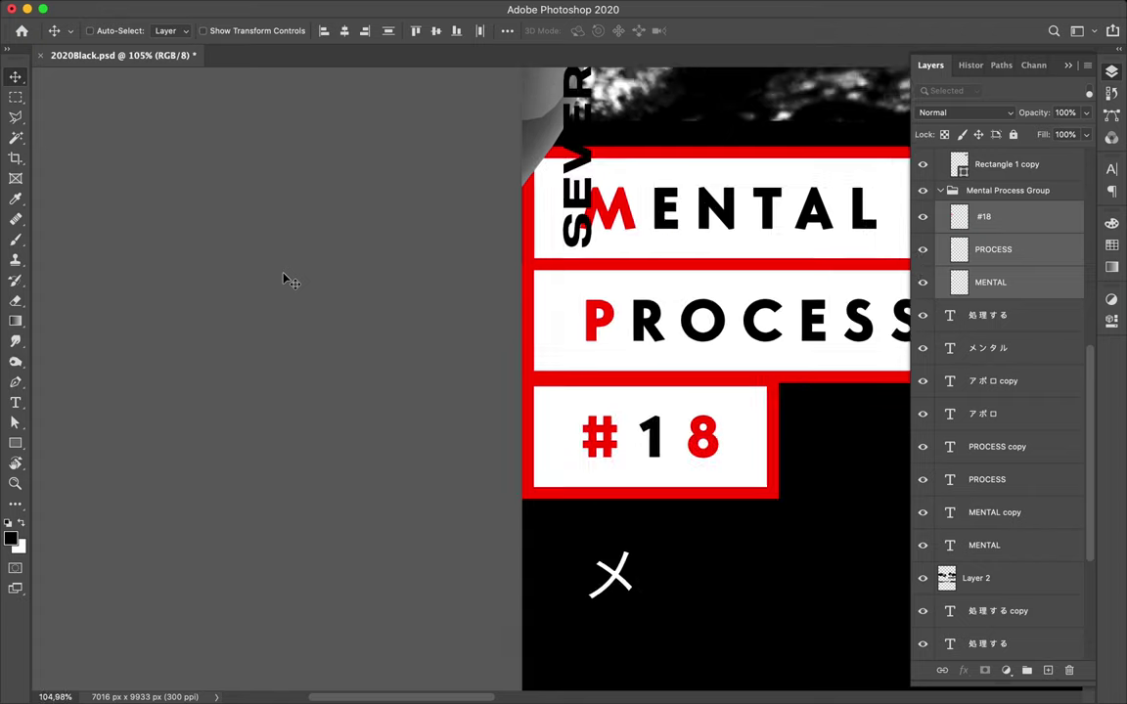
{"action": "scroll", "coordinate": [286, 281], "scroll_direction": "down", "scroll_amount": 1}
{"action": "scroll", "coordinate": [286, 280], "scroll_direction": "down", "scroll_amount": 1}
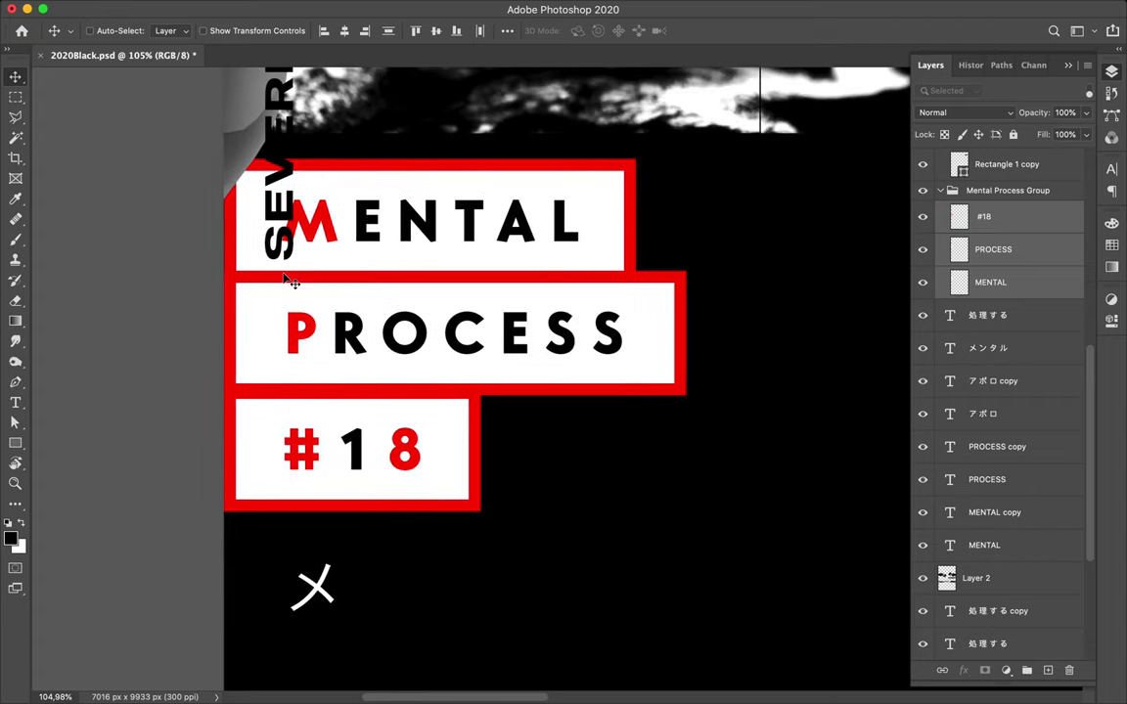
{"action": "left_click", "coordinate": [507, 30]}
{"action": "left_click", "coordinate": [576, 174]}
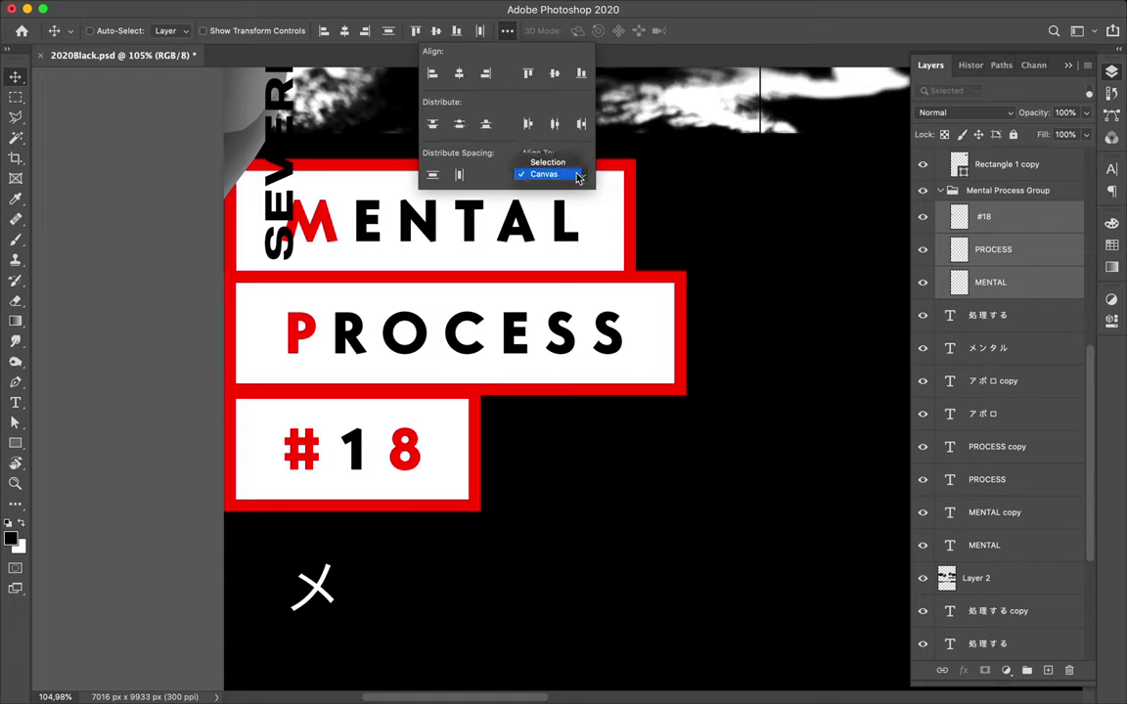
{"action": "left_click", "coordinate": [544, 157]}
{"action": "left_click", "coordinate": [432, 175]}
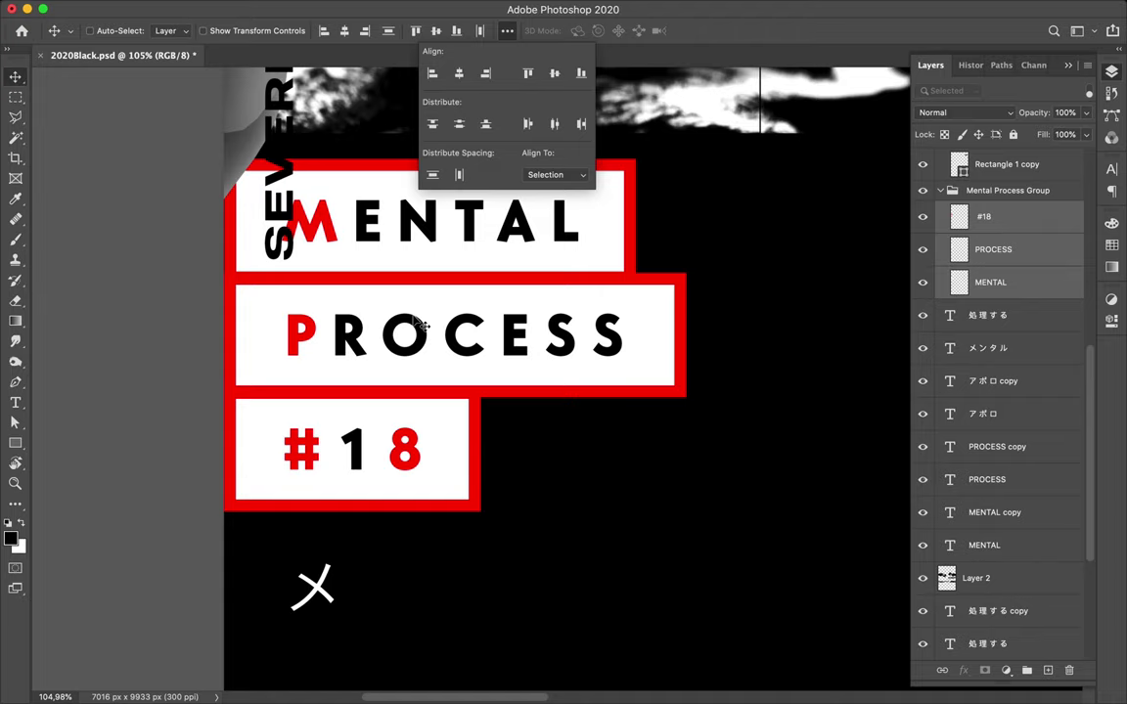
Move the label stack right and down onto the black band above the banner's left end
{"action": "scroll", "coordinate": [419, 324], "scroll_direction": "down", "scroll_amount": 5}
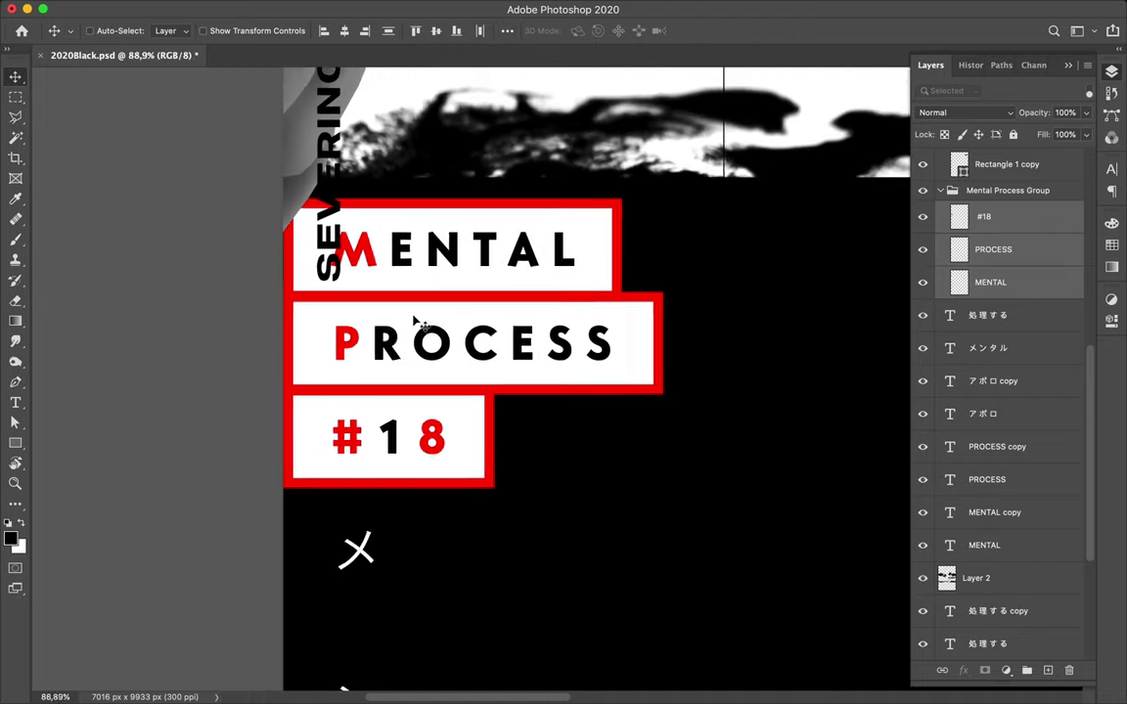
{"action": "scroll", "coordinate": [417, 324], "scroll_direction": "down", "scroll_amount": 3}
{"action": "scroll", "coordinate": [418, 324], "scroll_direction": "down", "scroll_amount": 1}
{"action": "scroll", "coordinate": [418, 324], "scroll_direction": "down", "scroll_amount": 1}
{"action": "scroll", "coordinate": [418, 324], "scroll_direction": "down", "scroll_amount": 2}
{"action": "scroll", "coordinate": [418, 324], "scroll_direction": "down", "scroll_amount": 2}
{"action": "scroll", "coordinate": [418, 324], "scroll_direction": "down", "scroll_amount": 2}
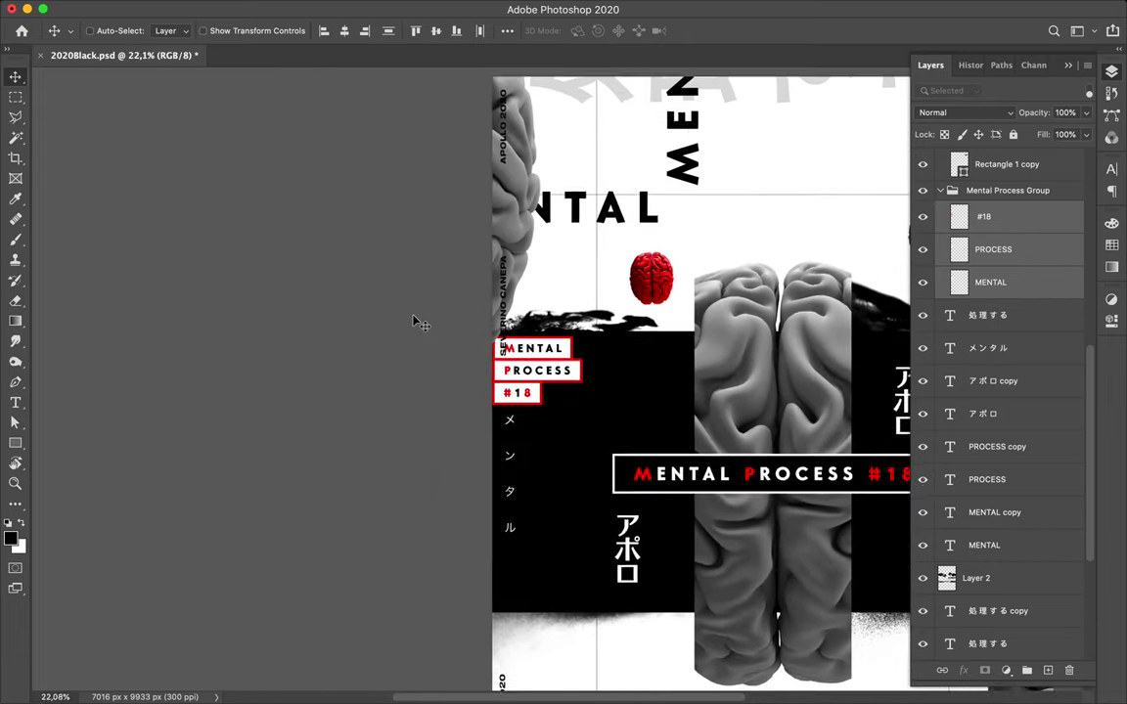
{"action": "scroll", "coordinate": [418, 324], "scroll_direction": "down", "scroll_amount": 1}
{"action": "left_click_drag", "start_coordinate": [533, 379], "coordinate": [589, 394]}
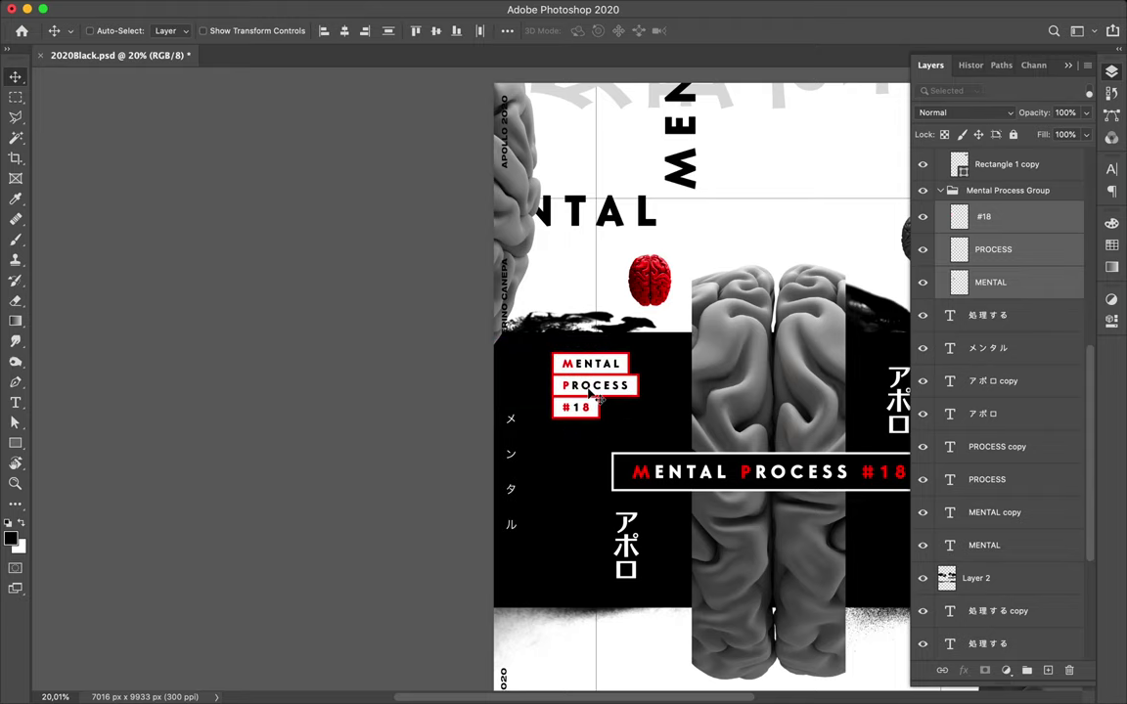
{"action": "key", "text": "super+0"}
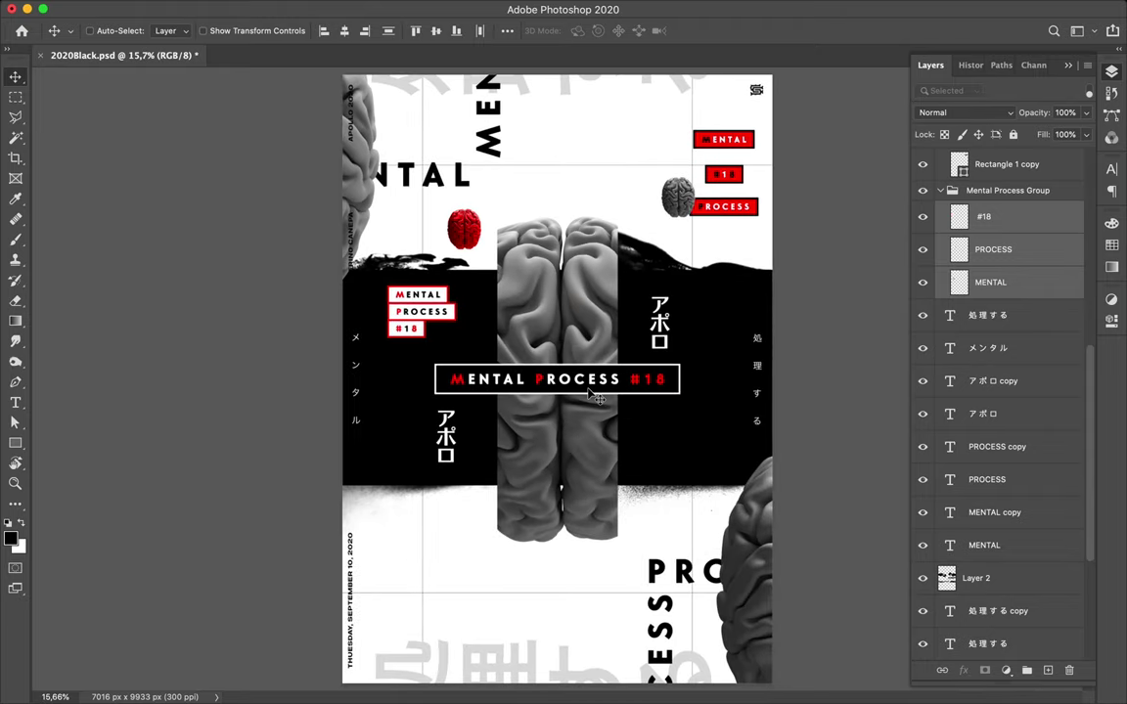
{"action": "mouse_move", "coordinate": [425, 318]}
{"action": "left_mouse_down"}
{"action": "mouse_move", "coordinate": [479, 340]}
{"action": "mouse_move", "coordinate": [469, 339]}
{"action": "left_mouse_up"}
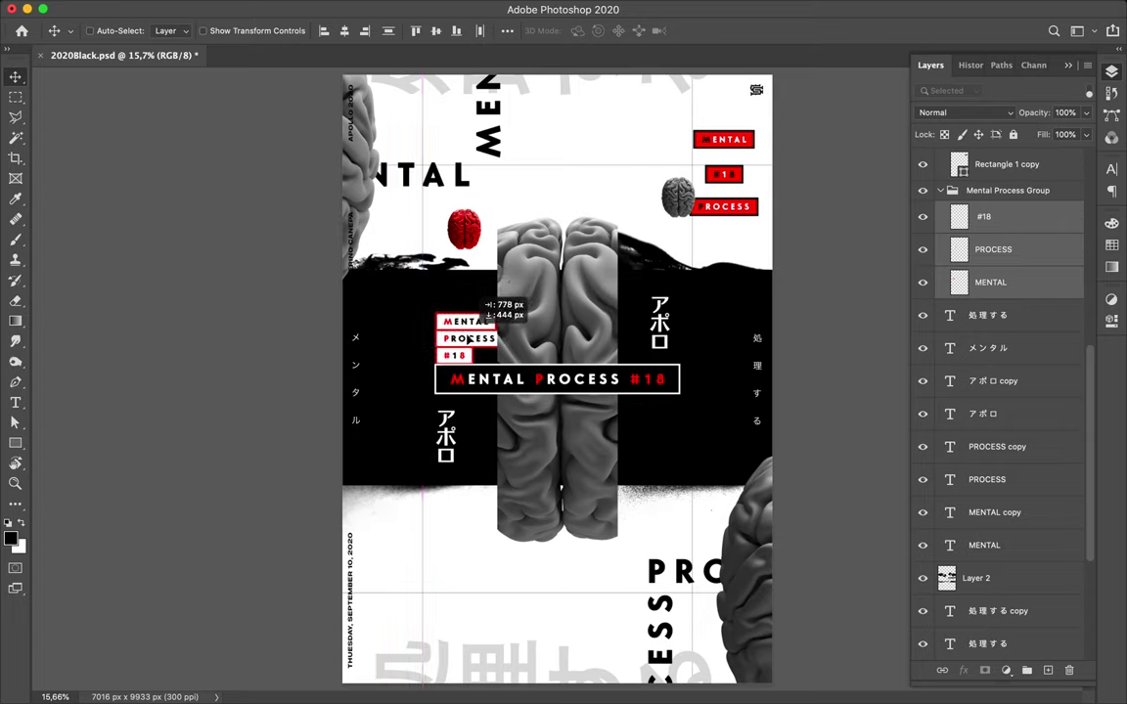
{"action": "left_click_drag", "start_coordinate": [468, 339], "coordinate": [466, 339]}
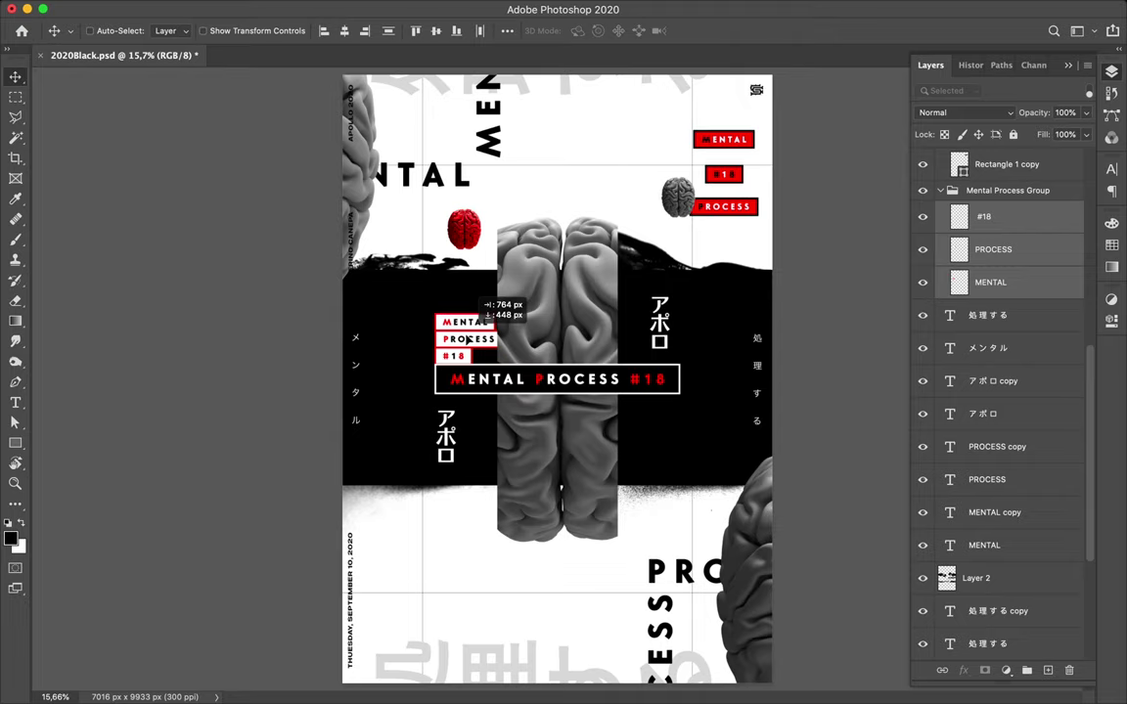
{"action": "left_click_drag", "start_coordinate": [463, 385], "coordinate": [472, 387]}
{"action": "scroll", "coordinate": [471, 385], "scroll_direction": "up", "scroll_amount": 5}
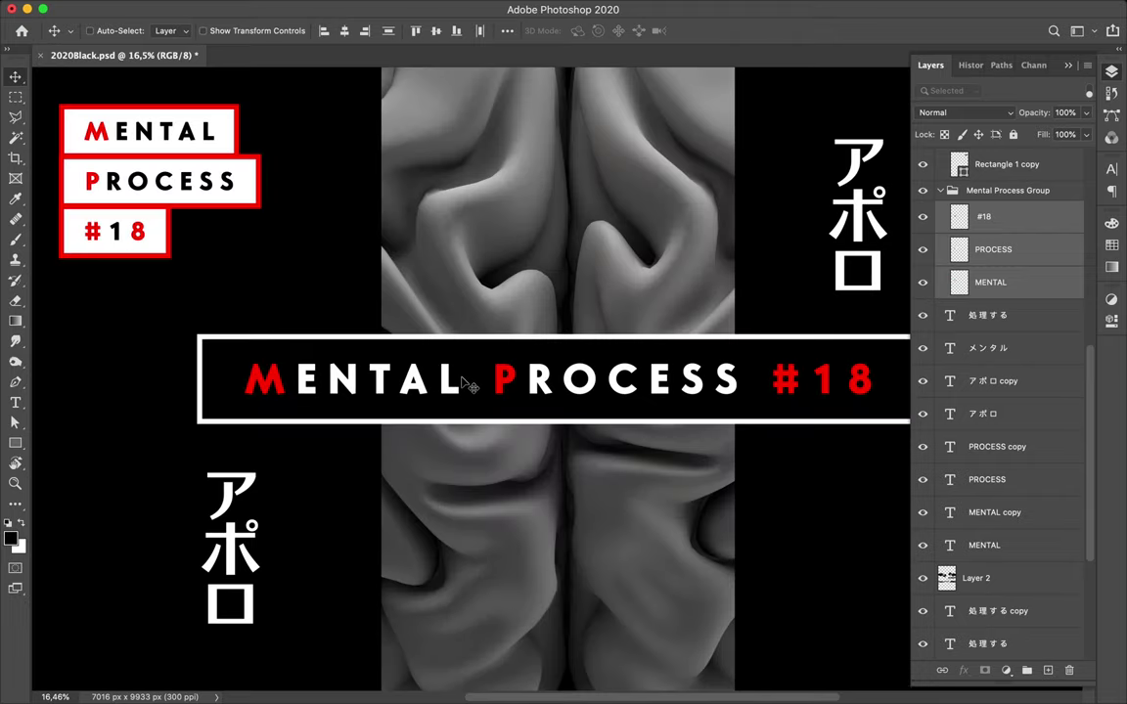
Shift the label stack about 80 px left and fine-tune it with the arrow keys
{"action": "key", "text": "super"}
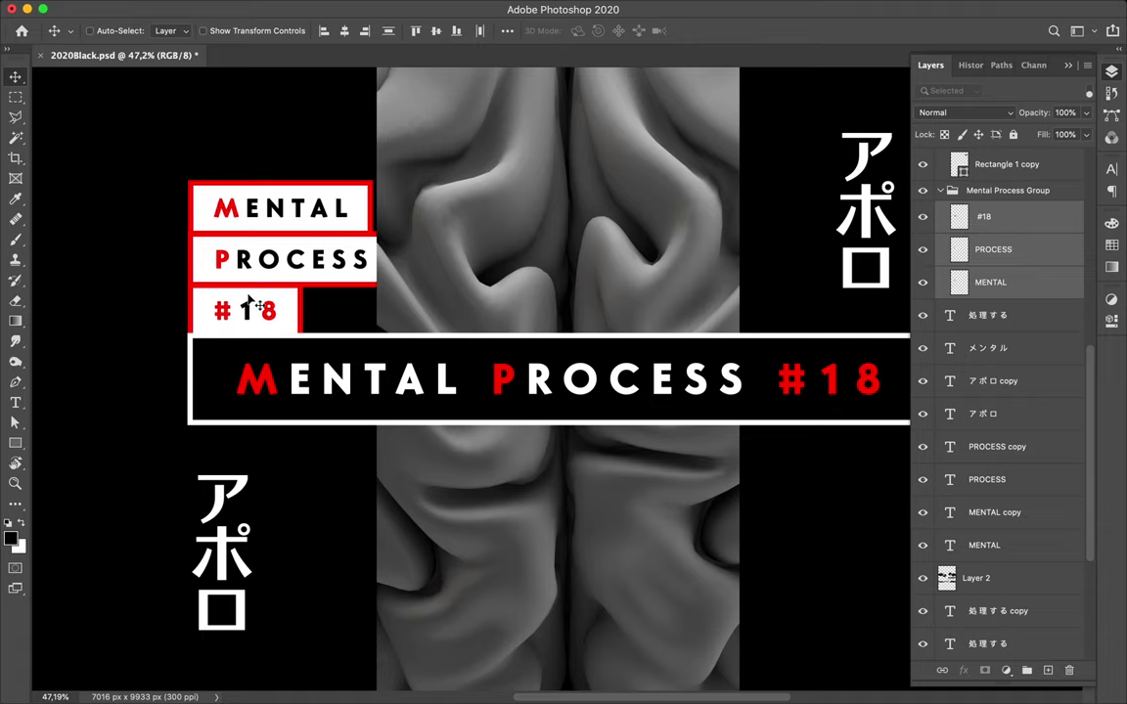
{"action": "scroll", "coordinate": [249, 306], "scroll_direction": "down", "scroll_amount": 2}
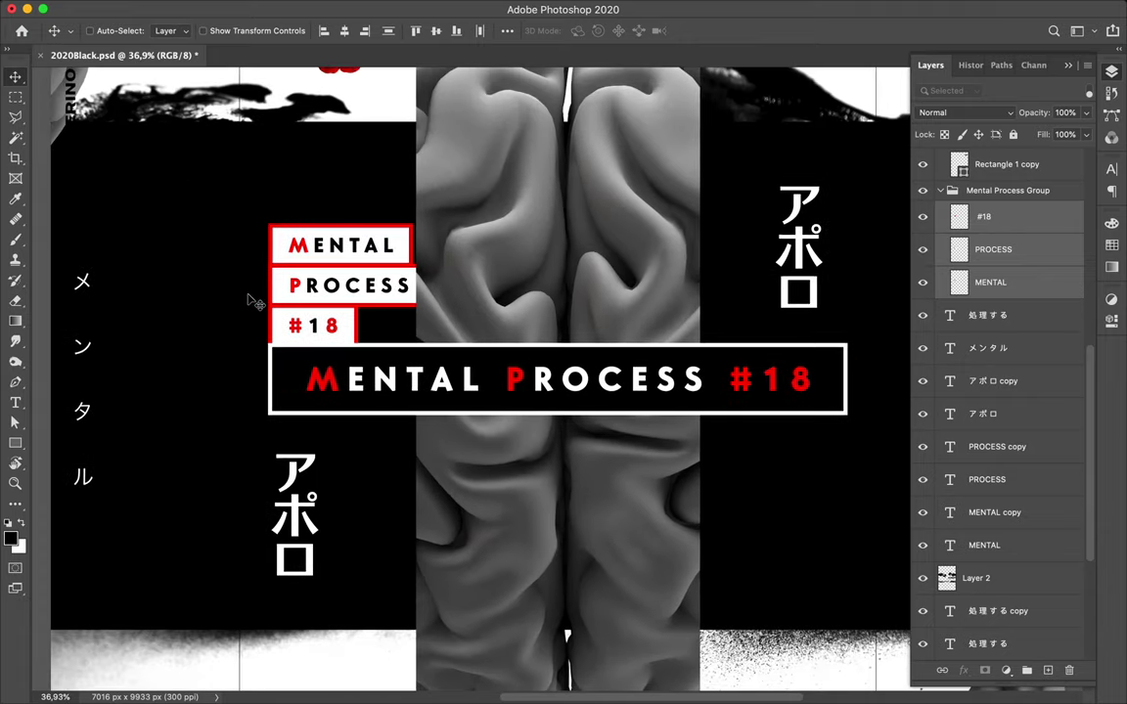
{"action": "left_click_drag", "start_coordinate": [267, 264], "coordinate": [269, 325]}
{"action": "key", "text": "Up"}
{"action": "key", "text": "Up"}
{"action": "key", "text": "Up"}
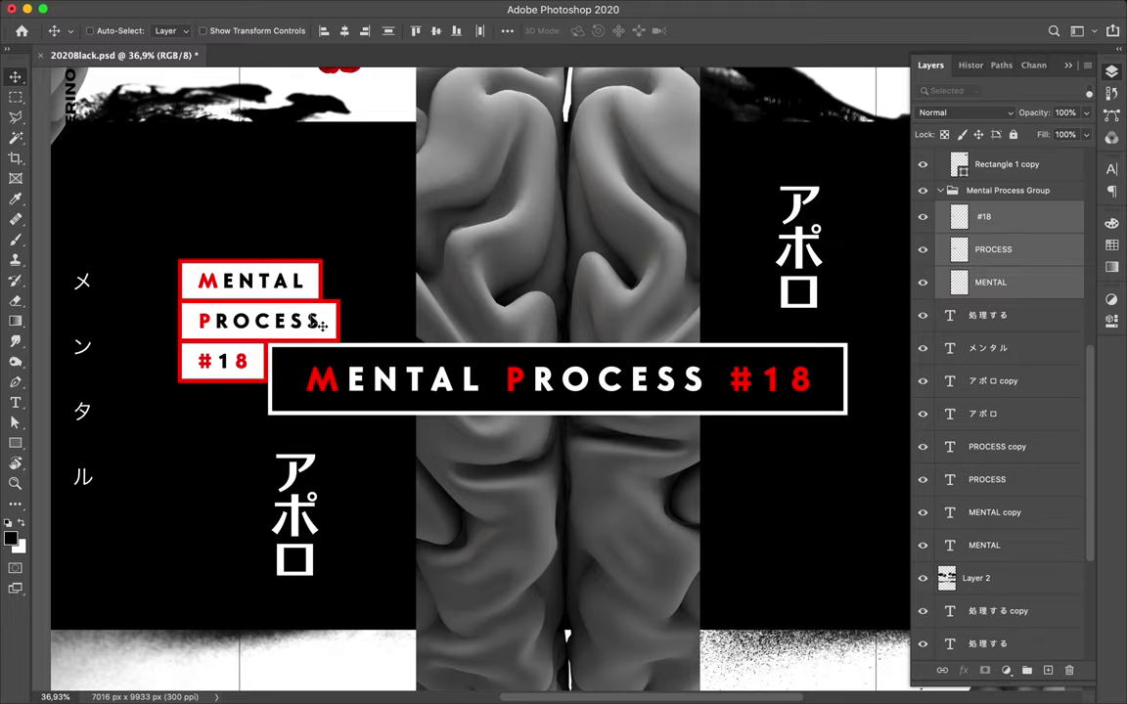
{"action": "scroll", "coordinate": [262, 354], "scroll_direction": "up", "scroll_amount": 5}
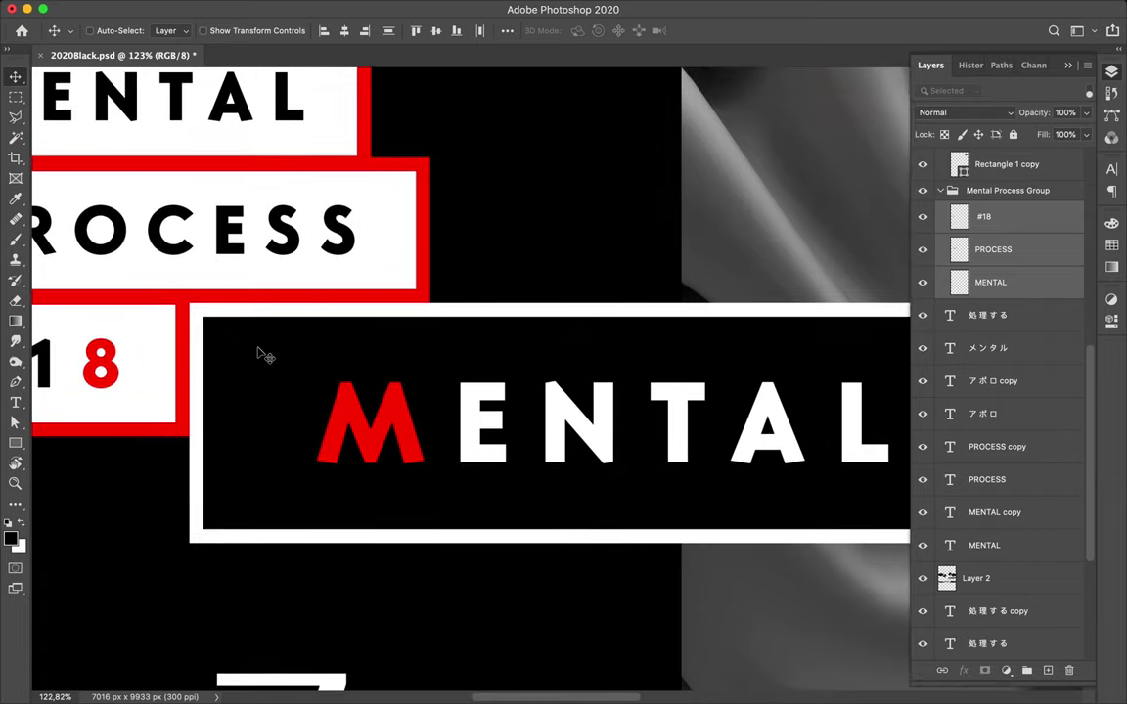
{"action": "scroll", "coordinate": [260, 353], "scroll_direction": "down", "scroll_amount": 8}
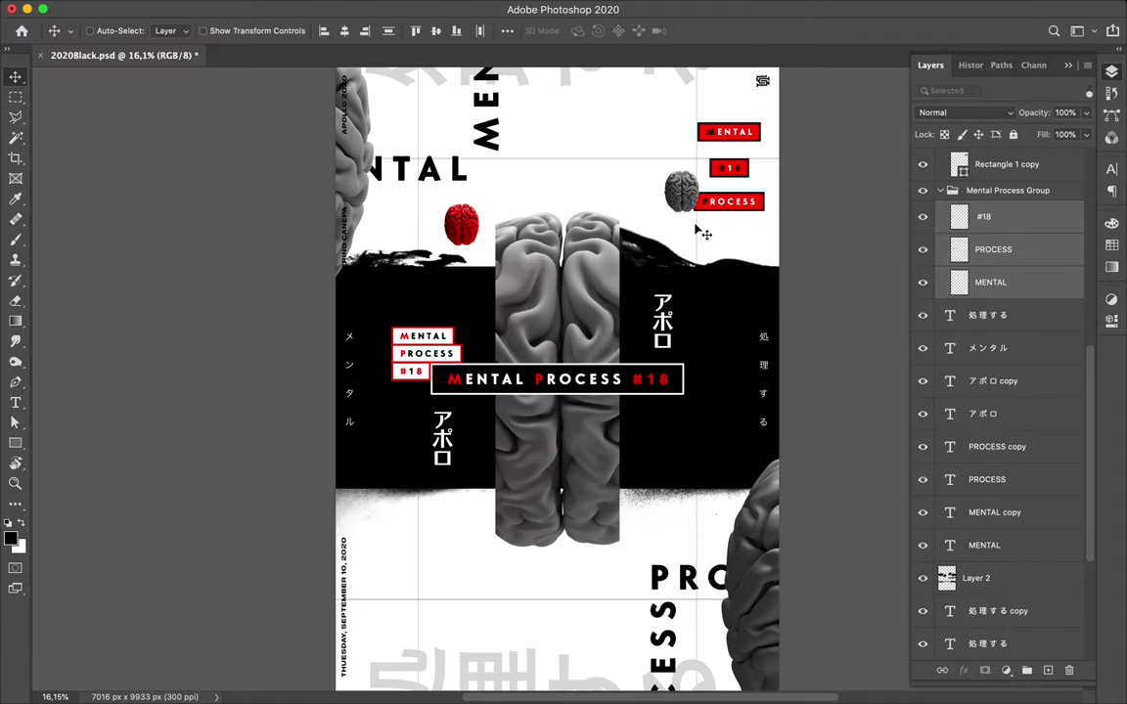
{"action": "key", "text": "ctrl"}
Select the PROCESS text with its red box (merge undone) and drag it up beneath MENTAL
{"action": "left_click", "coordinate": [750, 205]}
{"action": "key", "text": "ctrl"}
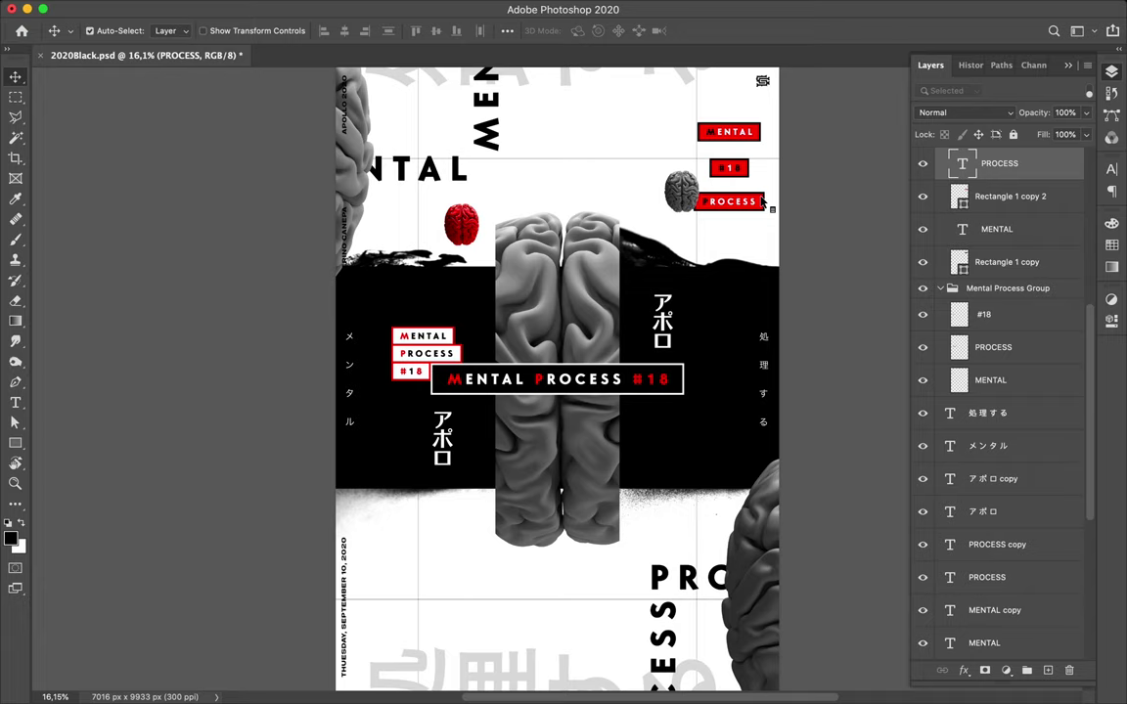
{"action": "left_click", "coordinate": [766, 204], "text": "ctrl+shift"}
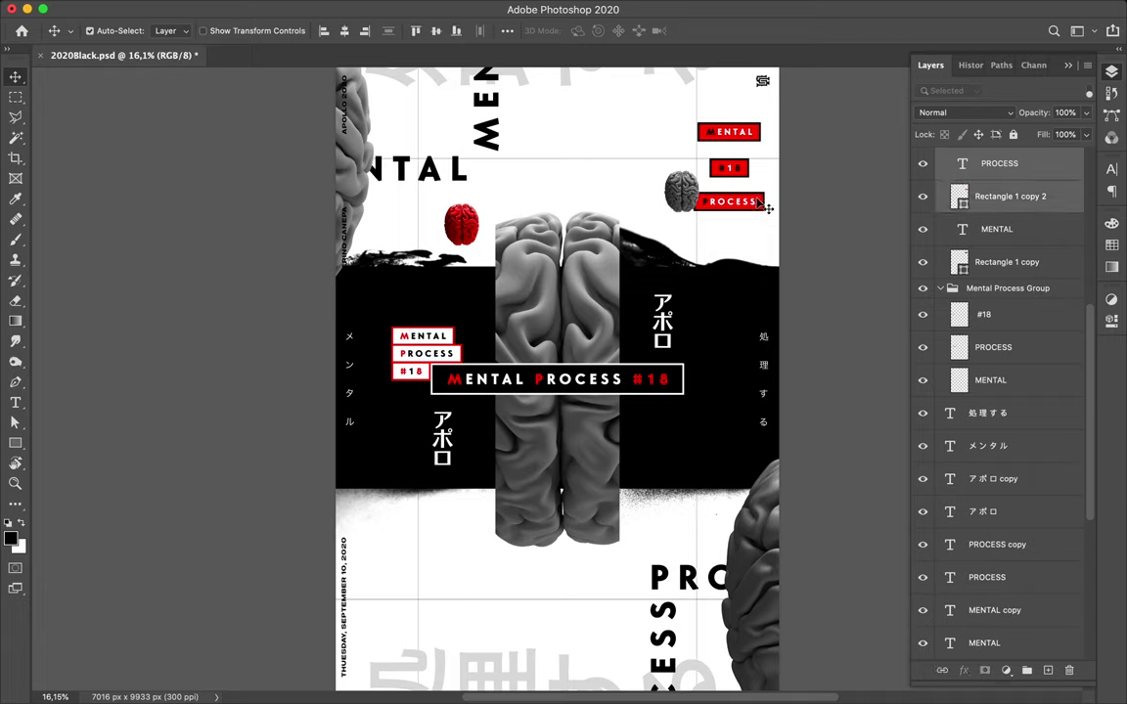
{"action": "key", "text": "ctrl+e"}
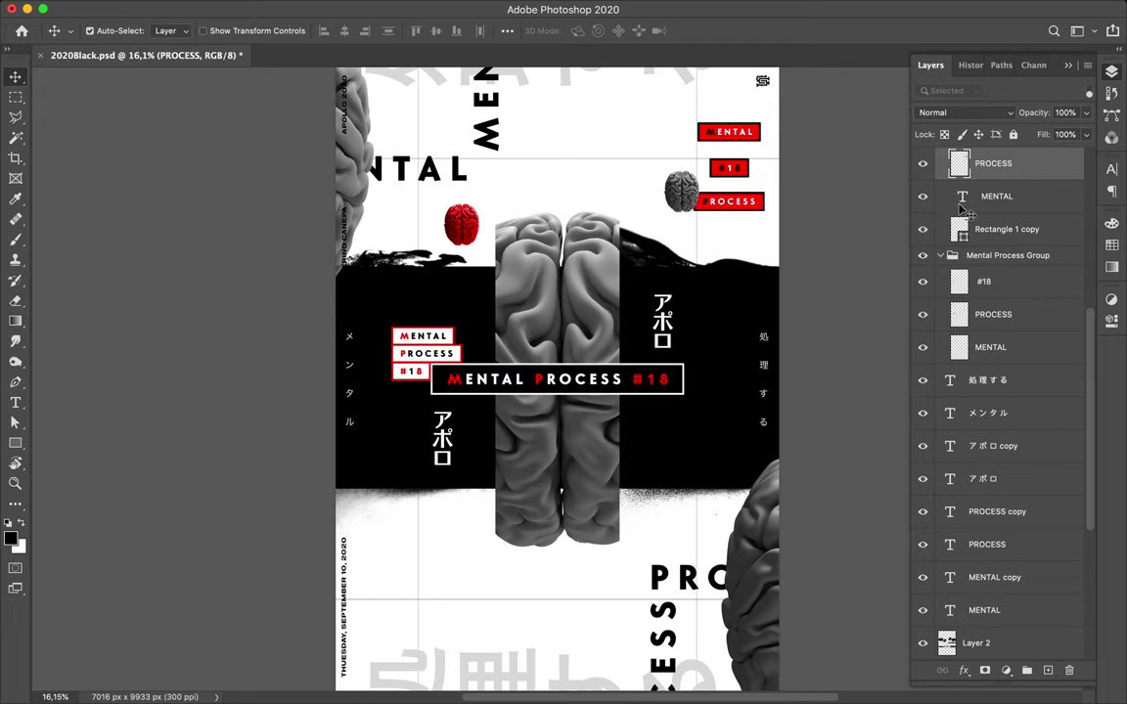
{"action": "key", "text": "ctrl+z"}
{"action": "scroll", "coordinate": [812, 201], "scroll_direction": "up", "scroll_amount": 3}
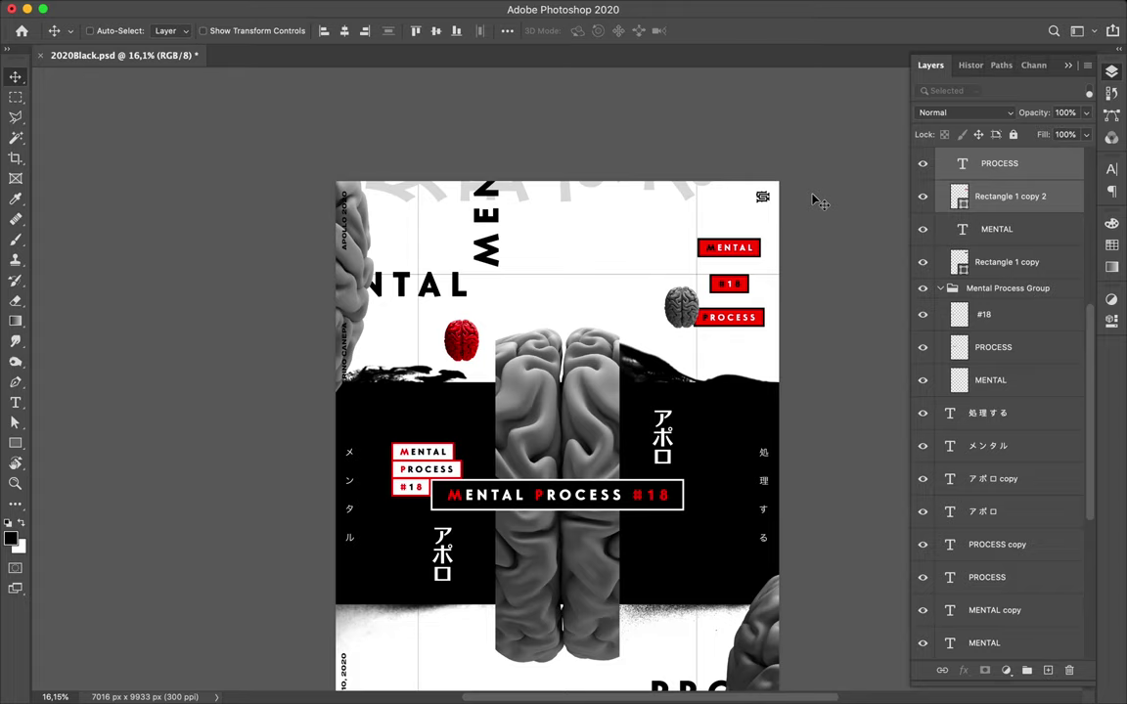
{"action": "left_click_drag", "start_coordinate": [748, 288], "coordinate": [744, 267]}
{"action": "scroll", "coordinate": [716, 279], "scroll_direction": "up", "scroll_amount": 1}
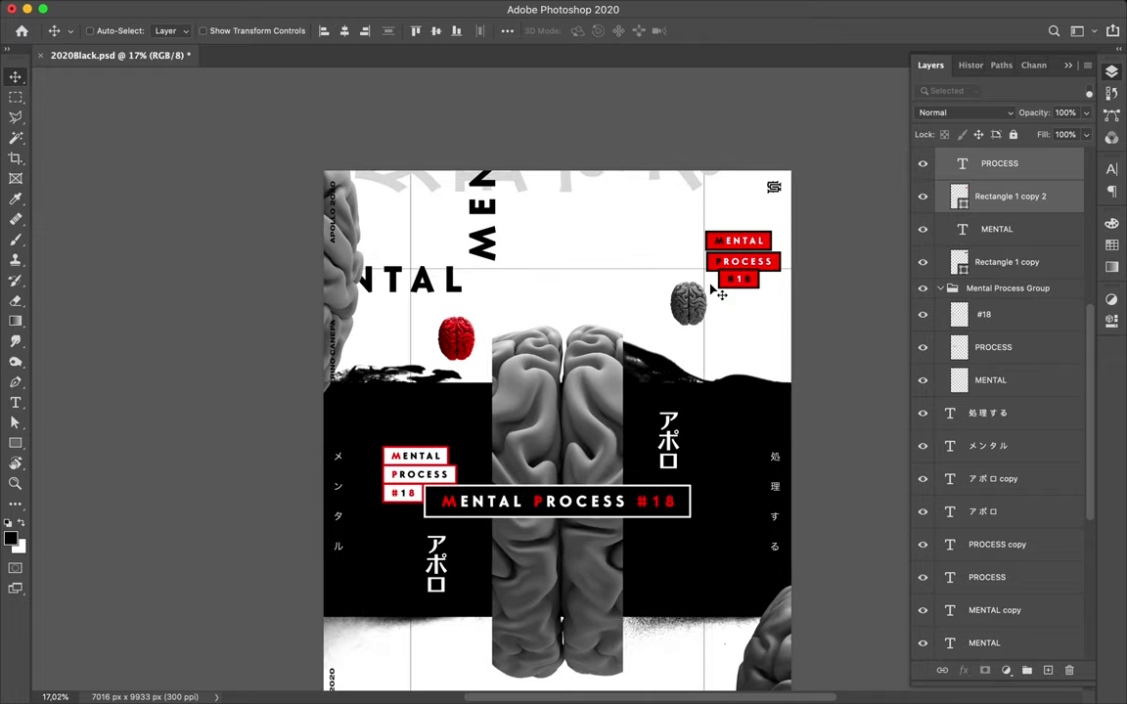
{"action": "scroll", "coordinate": [712, 286], "scroll_direction": "up", "scroll_amount": 2}
{"action": "scroll", "coordinate": [711, 286], "scroll_direction": "up", "scroll_amount": 3}
{"action": "scroll", "coordinate": [711, 287], "scroll_direction": "up", "scroll_amount": 1}
{"action": "scroll", "coordinate": [711, 287], "scroll_direction": "up", "scroll_amount": 2}
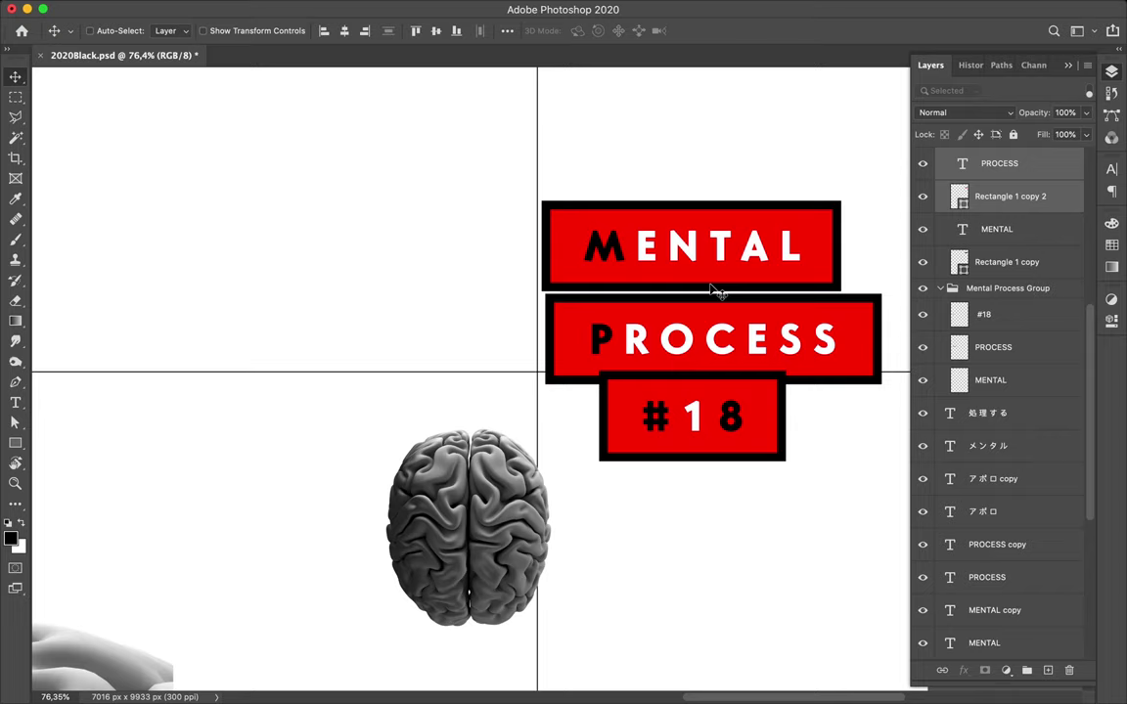
Nudge the PROCESS block slightly up and left, and duplicate the #18 box
{"action": "left_click_drag", "start_coordinate": [700, 323], "coordinate": [701, 321]}
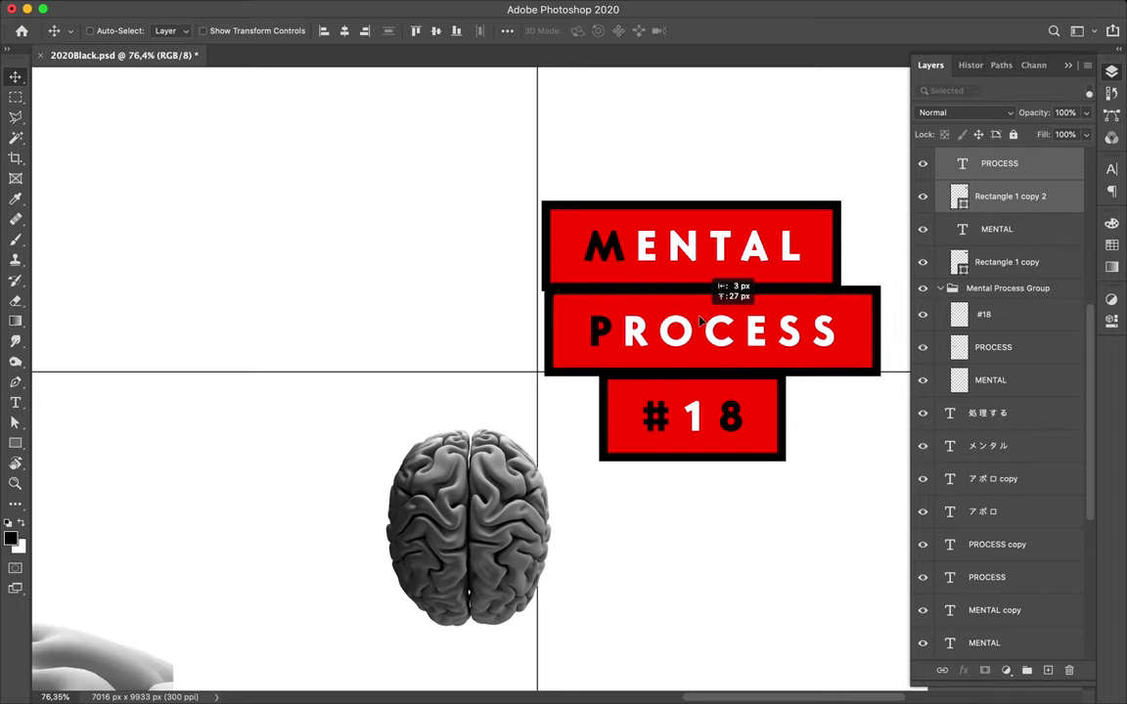
{"action": "left_click_drag", "start_coordinate": [700, 321], "coordinate": [698, 322]}
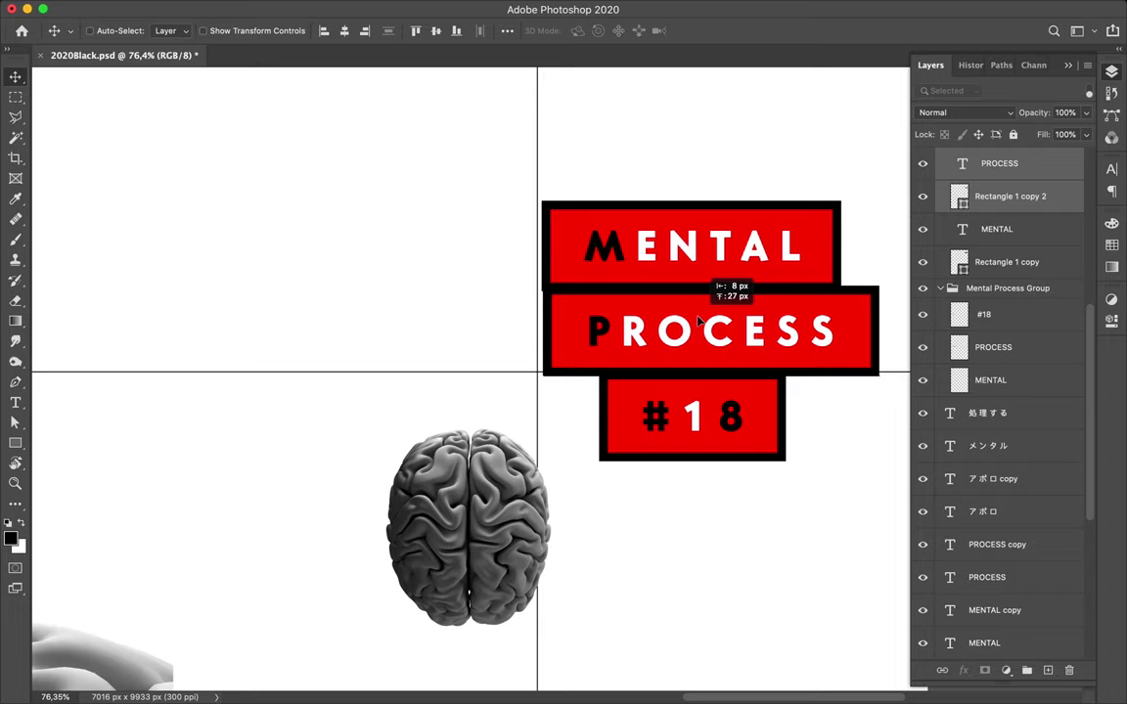
{"action": "left_click_drag", "start_coordinate": [699, 321], "coordinate": [698, 322]}
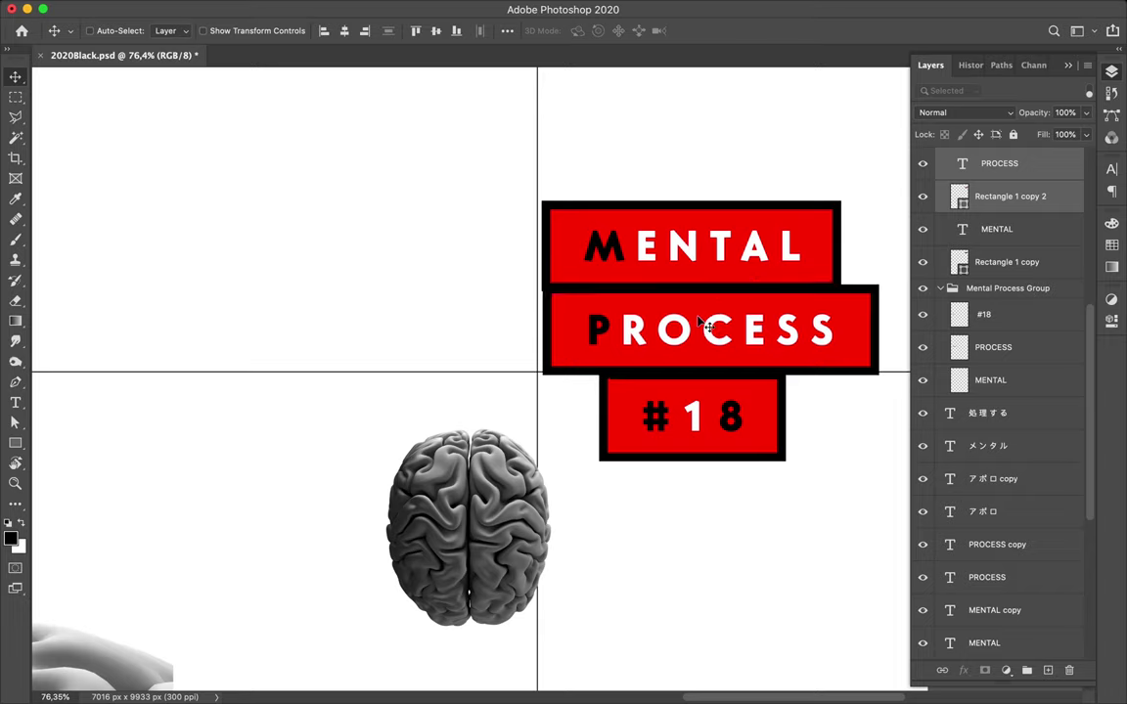
{"action": "key", "text": "Left"}
{"action": "key", "text": "Left"}
{"action": "key", "text": "Left"}
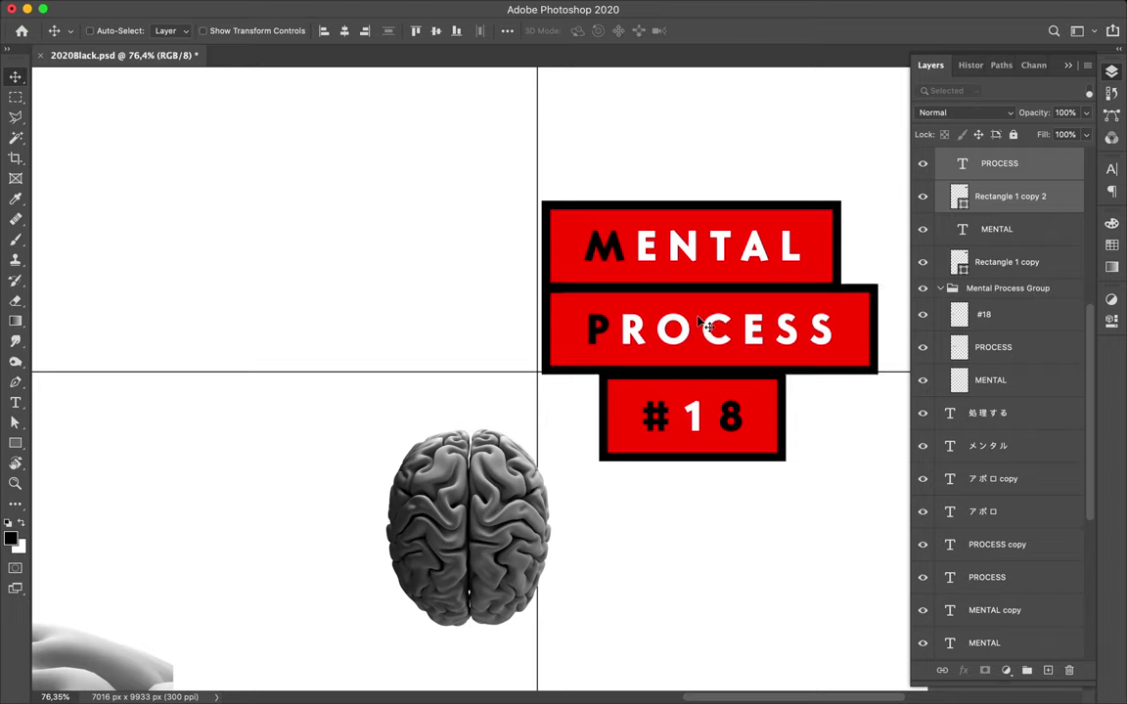
{"action": "key", "text": "ctrl"}
{"action": "left_click_drag", "start_coordinate": [692, 423], "coordinate": [623, 402]}
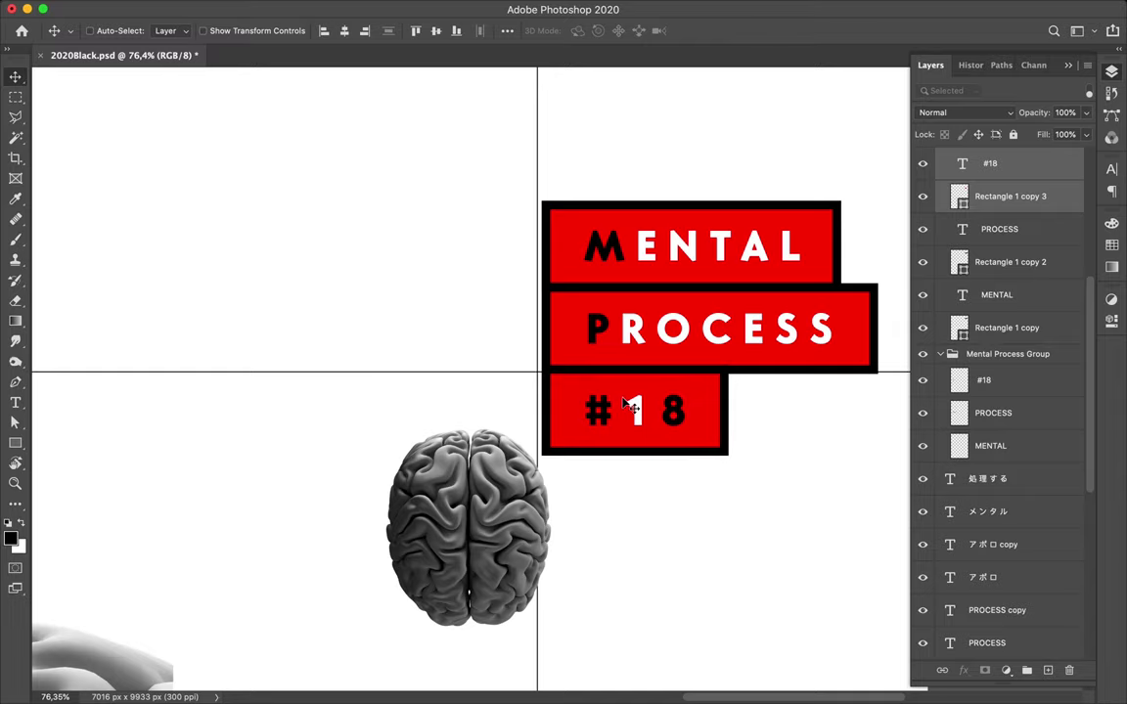
In the copied Mental Process group, nudge the MENTAL text and red box right
{"action": "scroll", "coordinate": [631, 406], "scroll_direction": "down", "scroll_amount": 2}
{"action": "scroll", "coordinate": [631, 406], "scroll_direction": "down", "scroll_amount": 2}
{"action": "scroll", "coordinate": [631, 406], "scroll_direction": "down", "scroll_amount": 2}
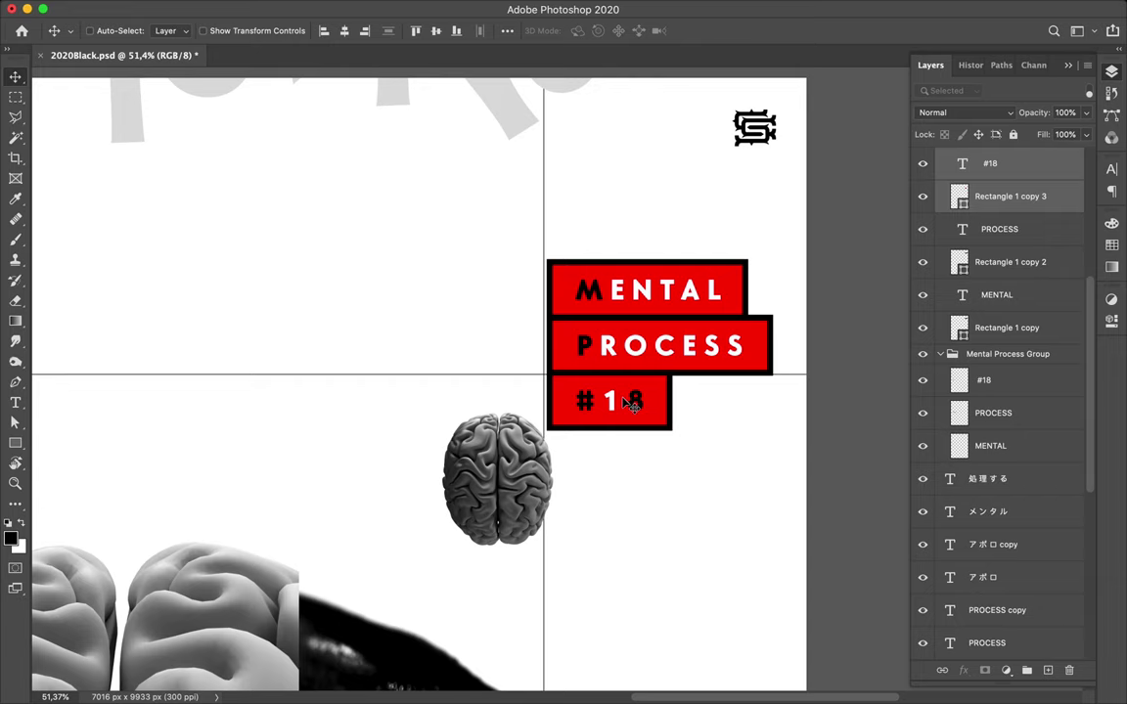
{"action": "scroll", "coordinate": [631, 406], "scroll_direction": "down", "scroll_amount": 2}
{"action": "scroll", "coordinate": [1031, 283], "scroll_direction": "up", "scroll_amount": 2}
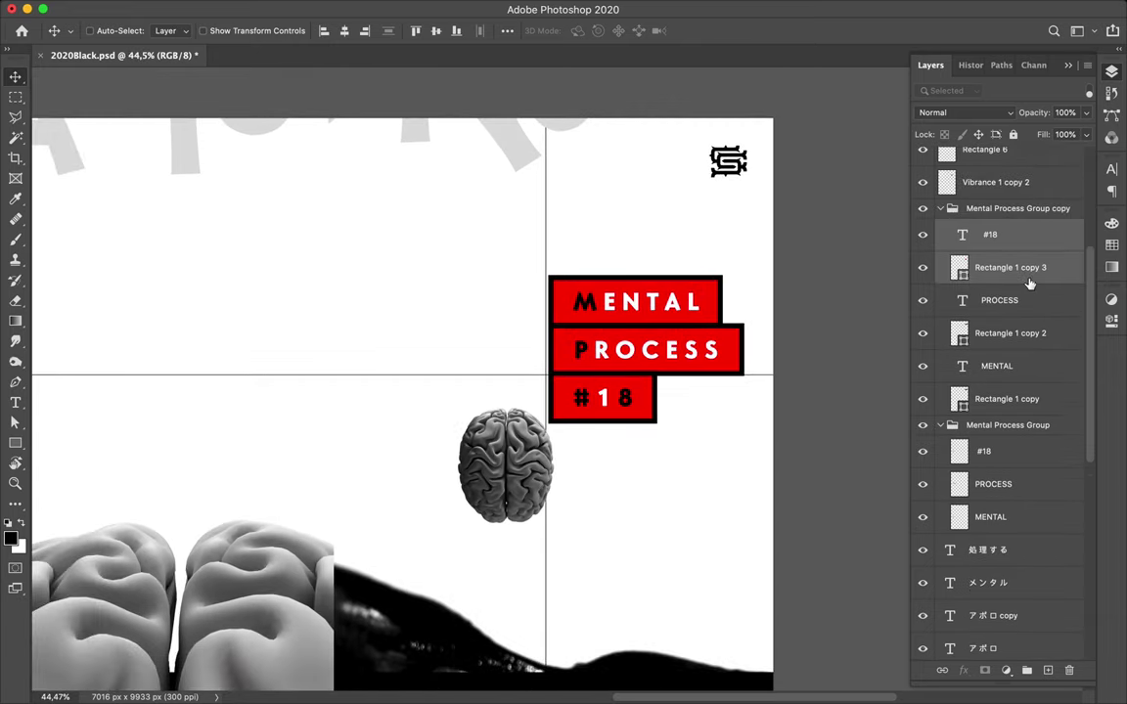
{"action": "left_click", "coordinate": [942, 209]}
{"action": "scroll", "coordinate": [555, 309], "scroll_direction": "down", "scroll_amount": 1}
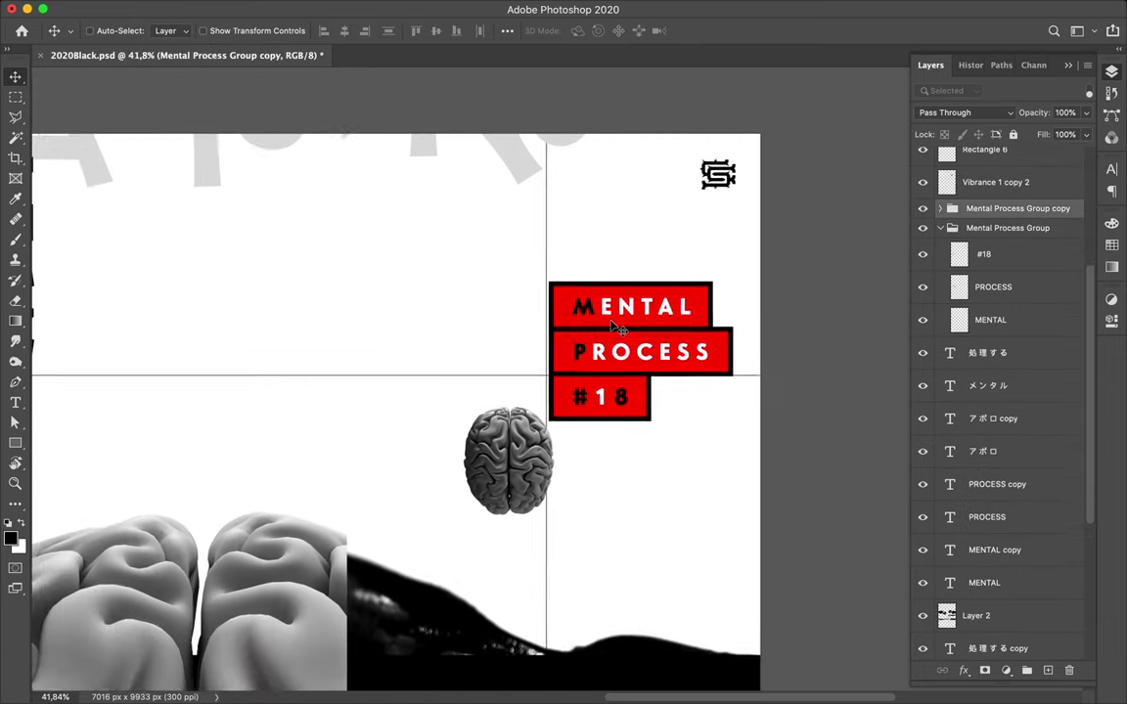
{"action": "scroll", "coordinate": [614, 326], "scroll_direction": "down", "scroll_amount": 1}
{"action": "scroll", "coordinate": [614, 332], "scroll_direction": "down", "scroll_amount": 1}
{"action": "scroll", "coordinate": [615, 341], "scroll_direction": "down", "scroll_amount": 1}
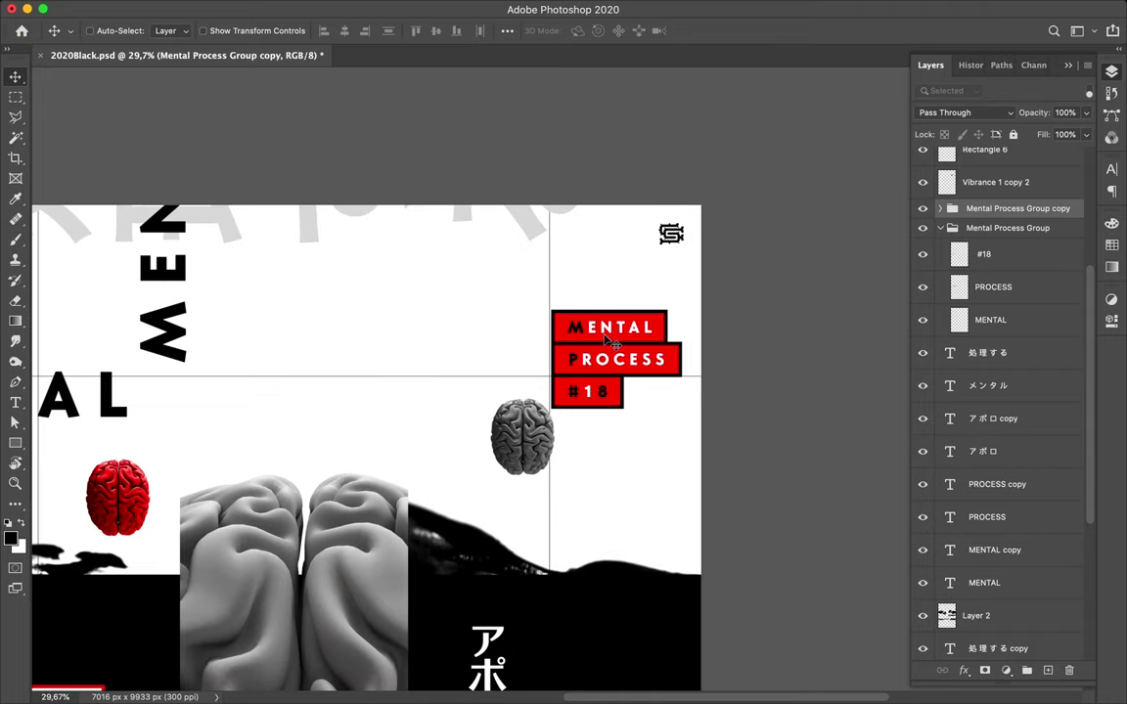
{"action": "left_click", "coordinate": [606, 338], "text": "ctrl"}
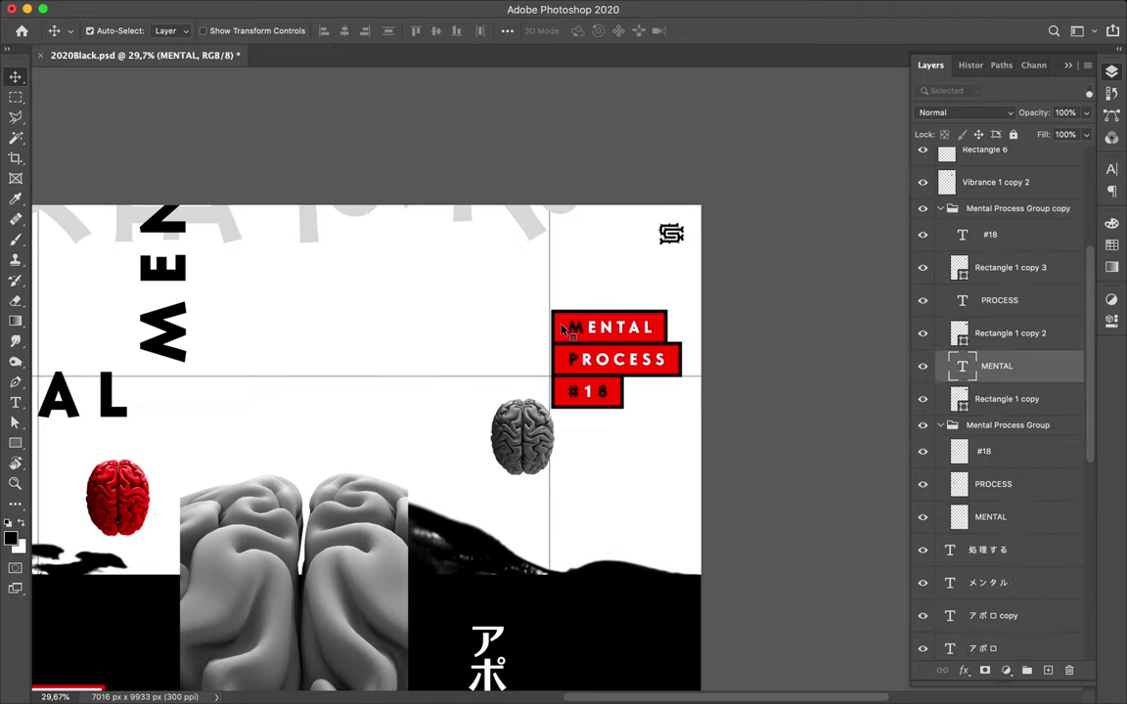
{"action": "left_click", "coordinate": [564, 331], "text": "ctrl+shift"}
{"action": "key", "text": "Right"}
{"action": "key", "text": "Right"}
{"action": "key", "text": "Right"}
{"action": "key", "text": "Right"}
{"action": "key", "text": "Right"}
{"action": "key", "text": "Right"}
{"action": "key", "text": "Right"}
{"action": "key", "text": "Right"}
{"action": "key", "text": "Right"}
{"action": "key", "text": "Right"}
{"action": "key", "text": "Right"}
{"action": "key", "text": "Right"}
{"action": "key", "text": "Right"}
{"action": "key", "text": "Right"}
{"action": "key", "text": "Right"}
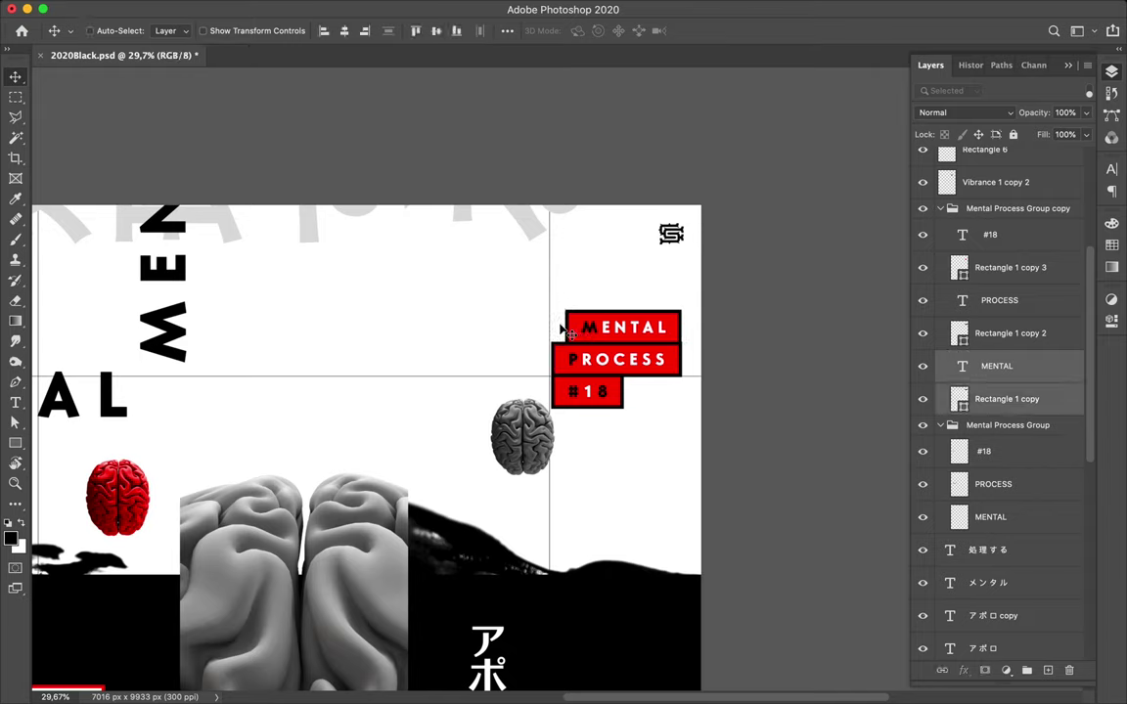
{"action": "key", "text": "Right"}
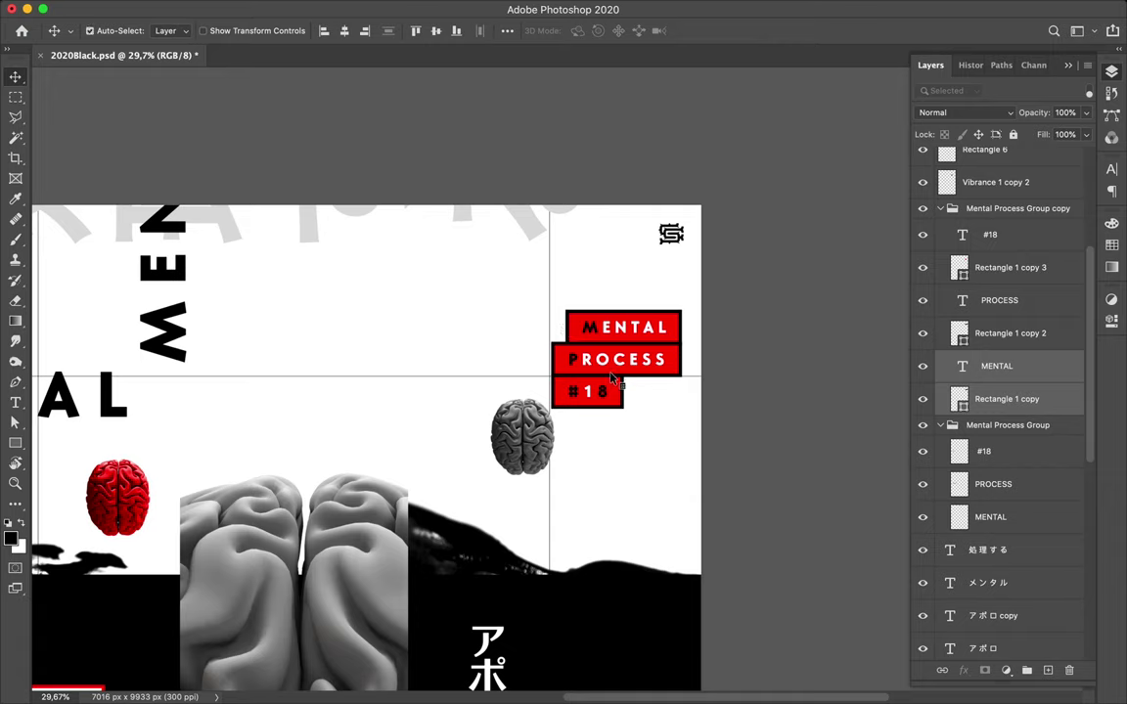
Select the #18 text and rectangle and slide the block to align its right edge
{"action": "left_click", "coordinate": [603, 391]}
{"action": "left_click", "coordinate": [560, 395], "text": "shift"}
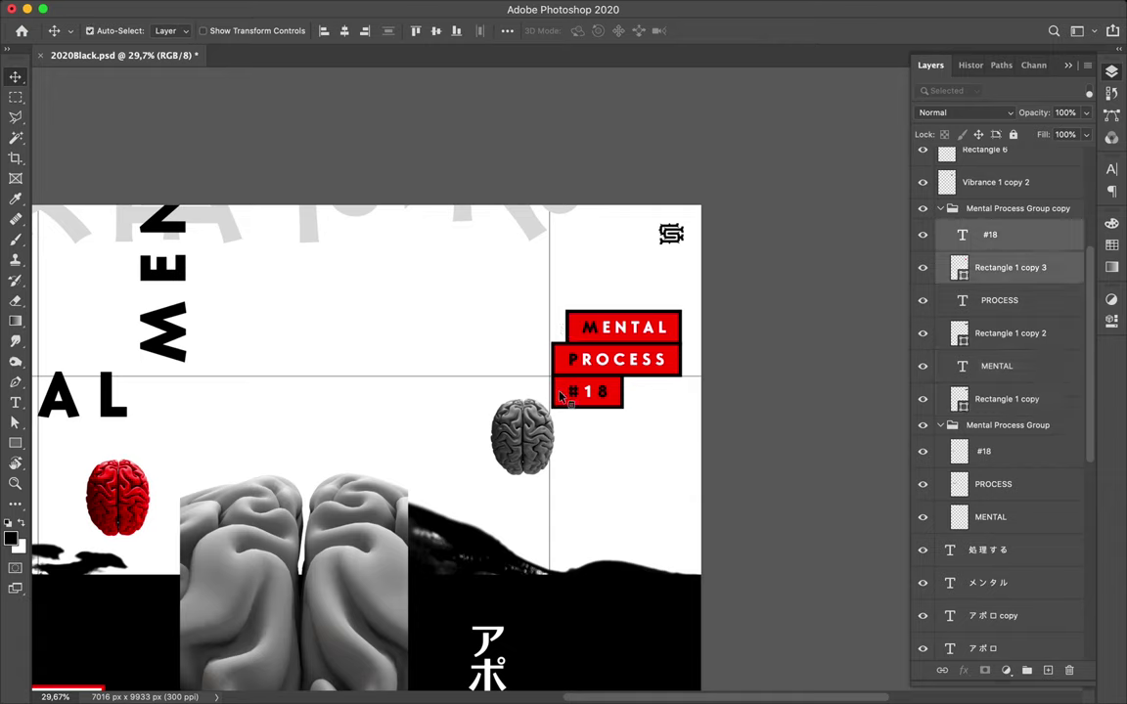
{"action": "key", "text": "shift+Right"}
{"action": "key", "text": "shift+Right"}
{"action": "key", "text": "shift+Right"}
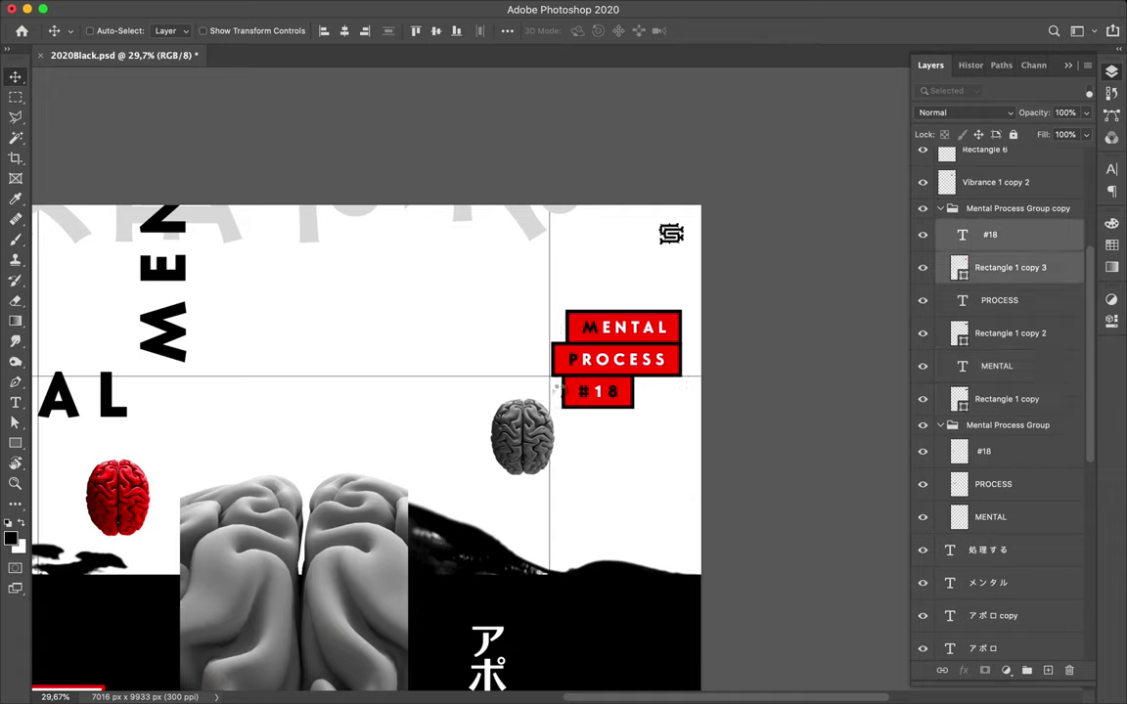
{"action": "key", "text": "shift+Right"}
{"action": "key", "text": "shift+Right"}
{"action": "key", "text": "shift+Right"}
{"action": "key", "text": "shift+Right"}
{"action": "key", "text": "shift+Right"}
{"action": "key", "text": "shift+Right"}
{"action": "key", "text": "shift+Right"}
{"action": "key", "text": "shift+Right"}
{"action": "key", "text": "shift+Right"}
{"action": "key", "text": "shift+Right"}
{"action": "key", "text": "shift+Right"}
{"action": "key", "text": "shift+Right"}
{"action": "key", "text": "shift+Right"}
{"action": "key", "text": "shift+Right"}
{"action": "key", "text": "shift+Right"}
{"action": "key", "text": "shift+Right"}
{"action": "key", "text": "shift+Right"}
{"action": "key", "text": "shift+Right"}
{"action": "key", "text": "shift+Right"}
{"action": "key", "text": "shift+Right"}
{"action": "key", "text": "shift+Right"}
{"action": "key", "text": "shift+Right"}
{"action": "key", "text": "shift+Right"}
{"action": "key", "text": "shift+Right"}
{"action": "key", "text": "shift+Right"}
{"action": "key", "text": "shift+Right"}
{"action": "key", "text": "shift+Right"}
{"action": "key", "text": "shift+Right"}
{"action": "key", "text": "shift+Right"}
{"action": "key", "text": "shift+Right"}
{"action": "key", "text": "shift+Right"}
{"action": "key", "text": "shift+Left"}
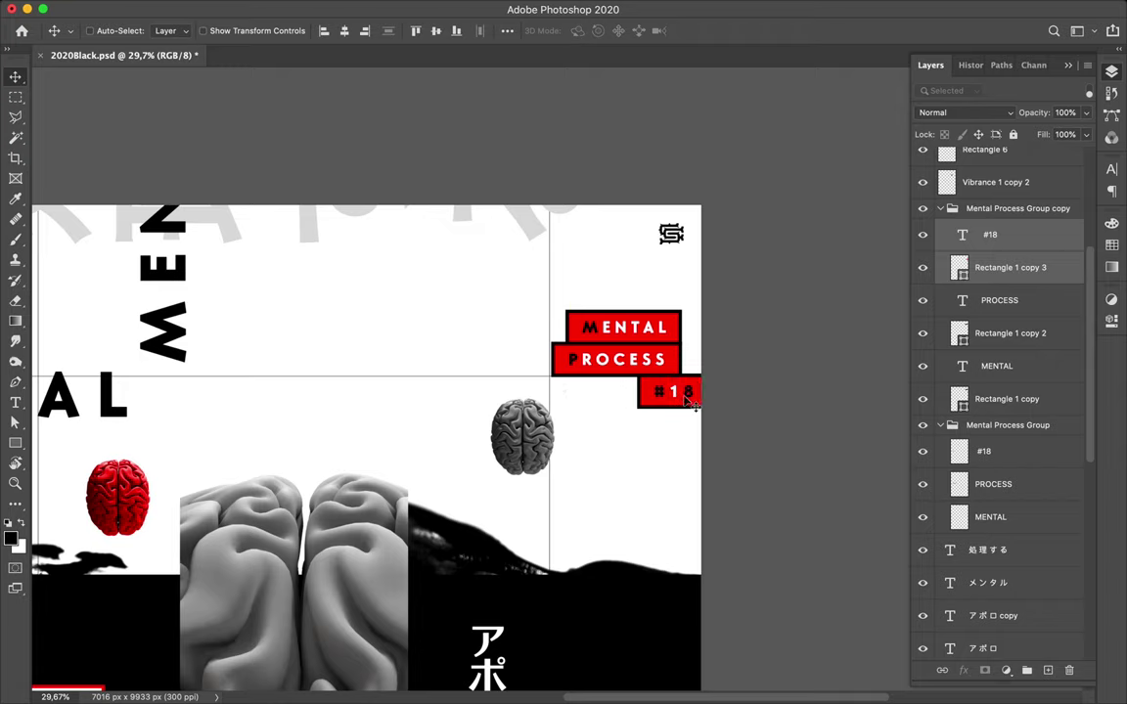
{"action": "left_click_drag", "start_coordinate": [687, 403], "coordinate": [657, 396]}
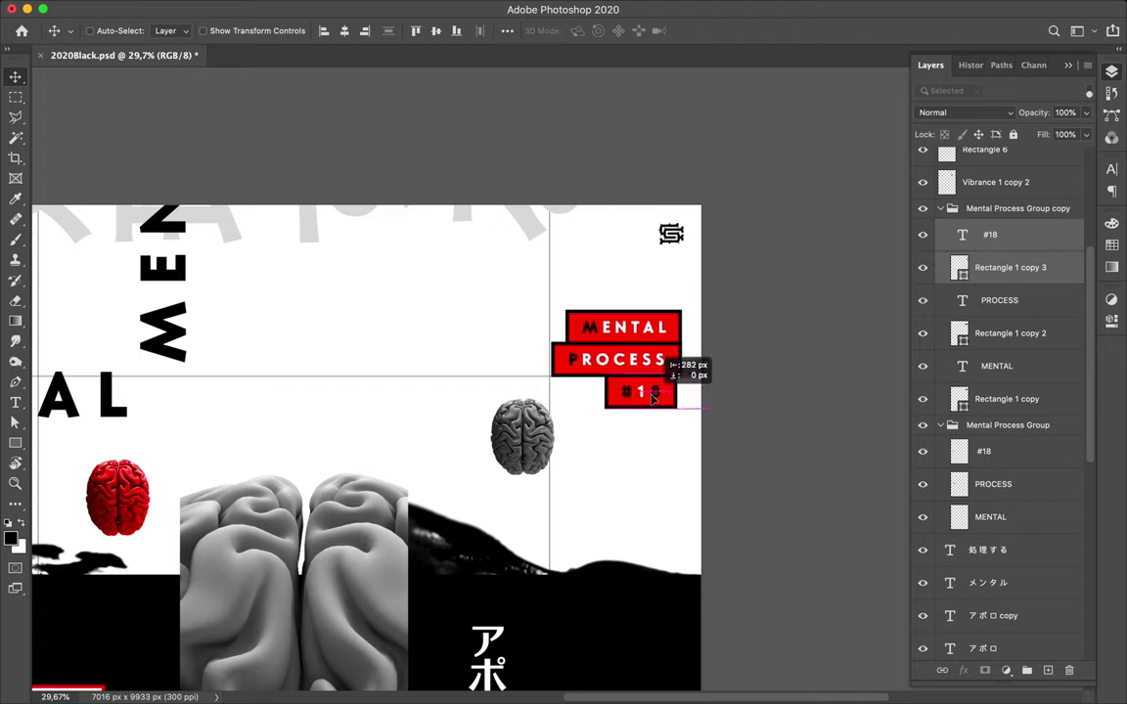
Reselect the MENTAL and #18 text and rectangle layers and nudge #18 one pixel left
{"action": "scroll", "coordinate": [661, 399], "scroll_direction": "up", "scroll_amount": 5}
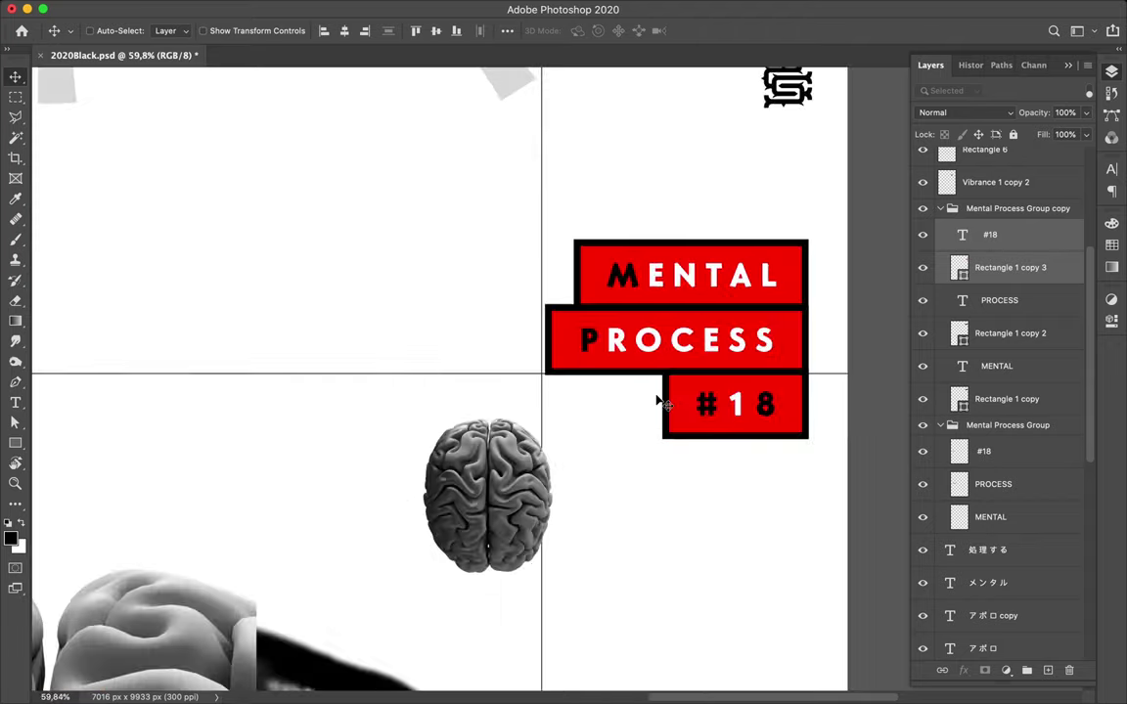
{"action": "scroll", "coordinate": [660, 401], "scroll_direction": "right", "scroll_amount": 6}
{"action": "scroll", "coordinate": [660, 402], "scroll_direction": "up", "scroll_amount": 3}
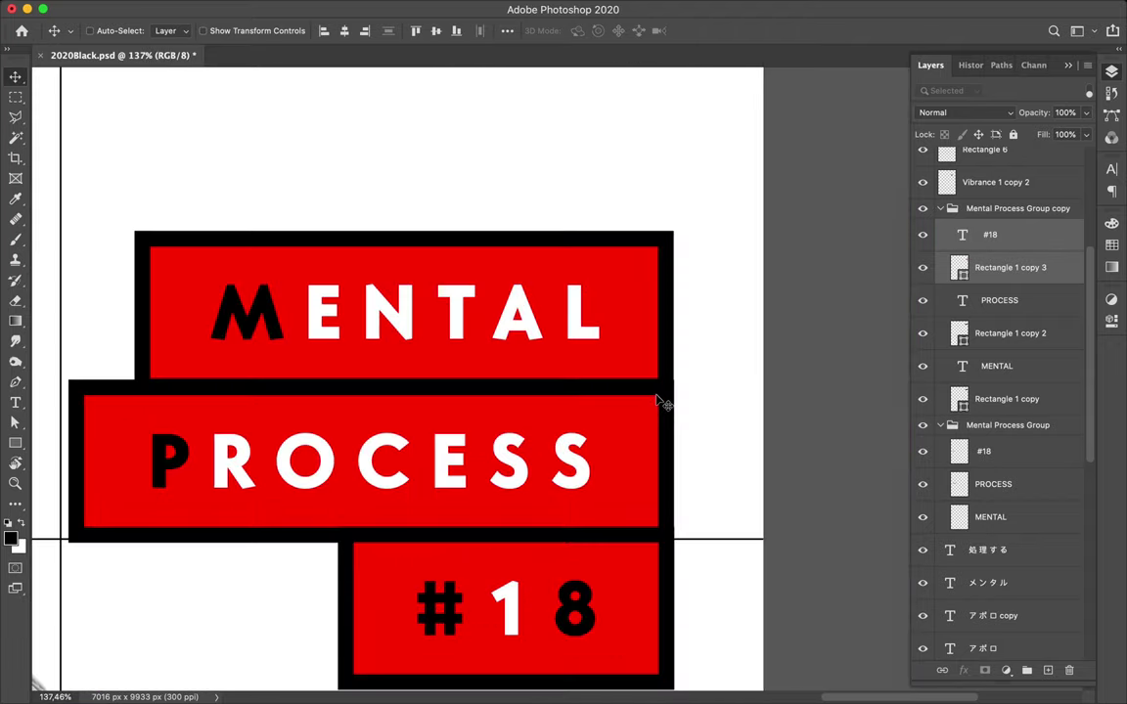
{"action": "scroll", "coordinate": [660, 402], "scroll_direction": "up", "scroll_amount": 2}
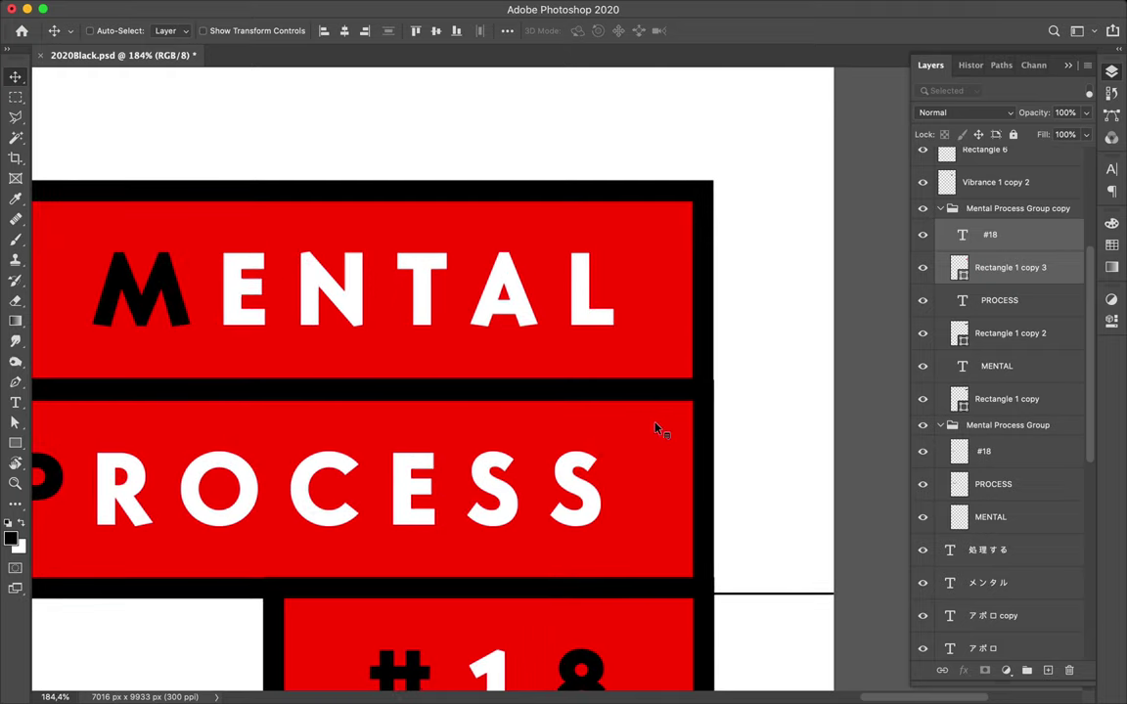
{"action": "left_click", "coordinate": [664, 357], "text": "ctrl"}
{"action": "left_click", "coordinate": [589, 320], "text": "ctrl+shift"}
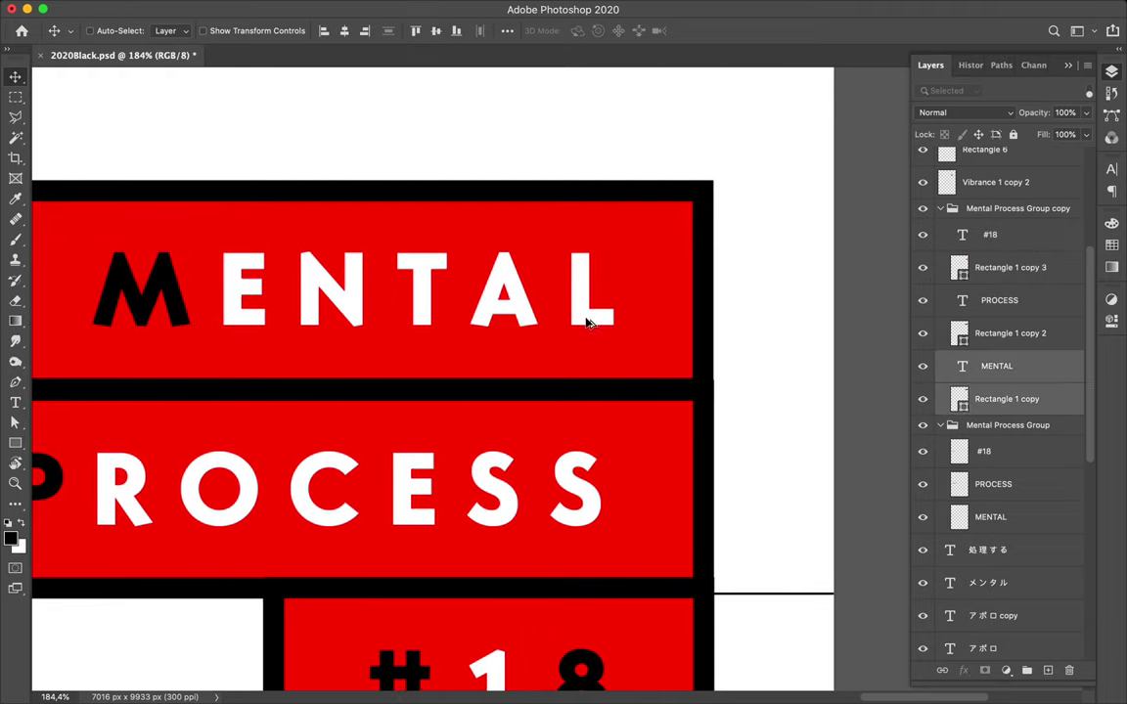
{"action": "scroll", "coordinate": [587, 323], "scroll_direction": "down", "scroll_amount": 5}
{"action": "scroll", "coordinate": [586, 322], "scroll_direction": "down", "scroll_amount": 2}
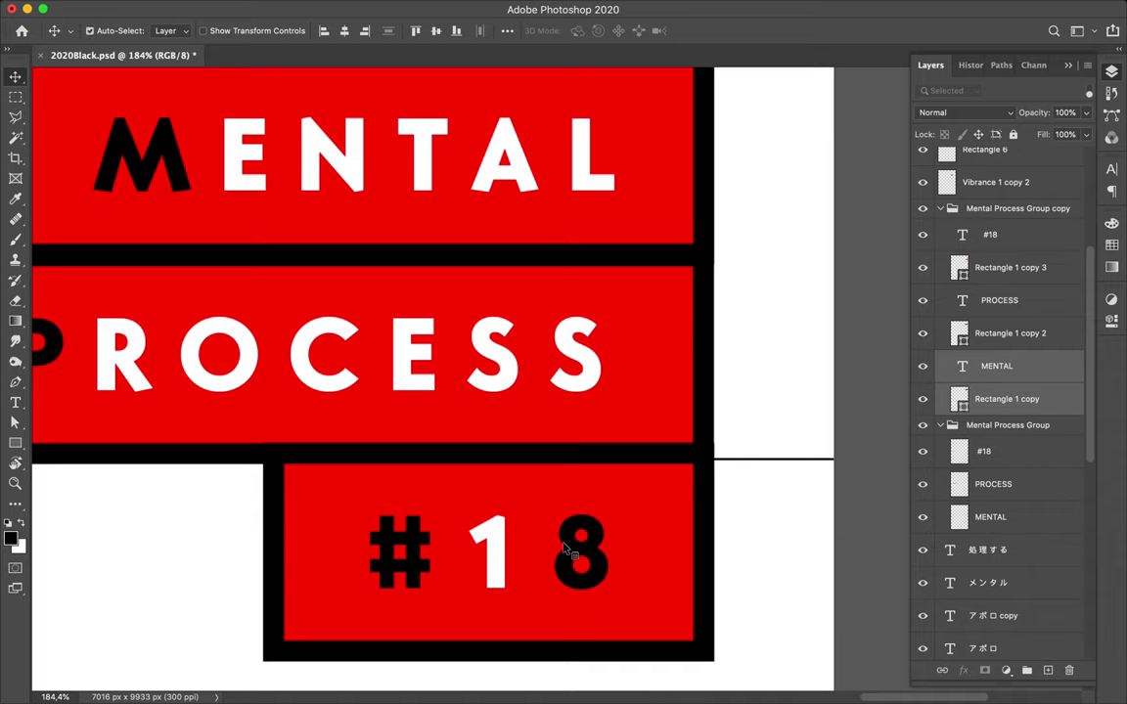
{"action": "left_click", "coordinate": [577, 559]}
{"action": "left_click", "coordinate": [657, 546], "text": "ctrl+shift"}
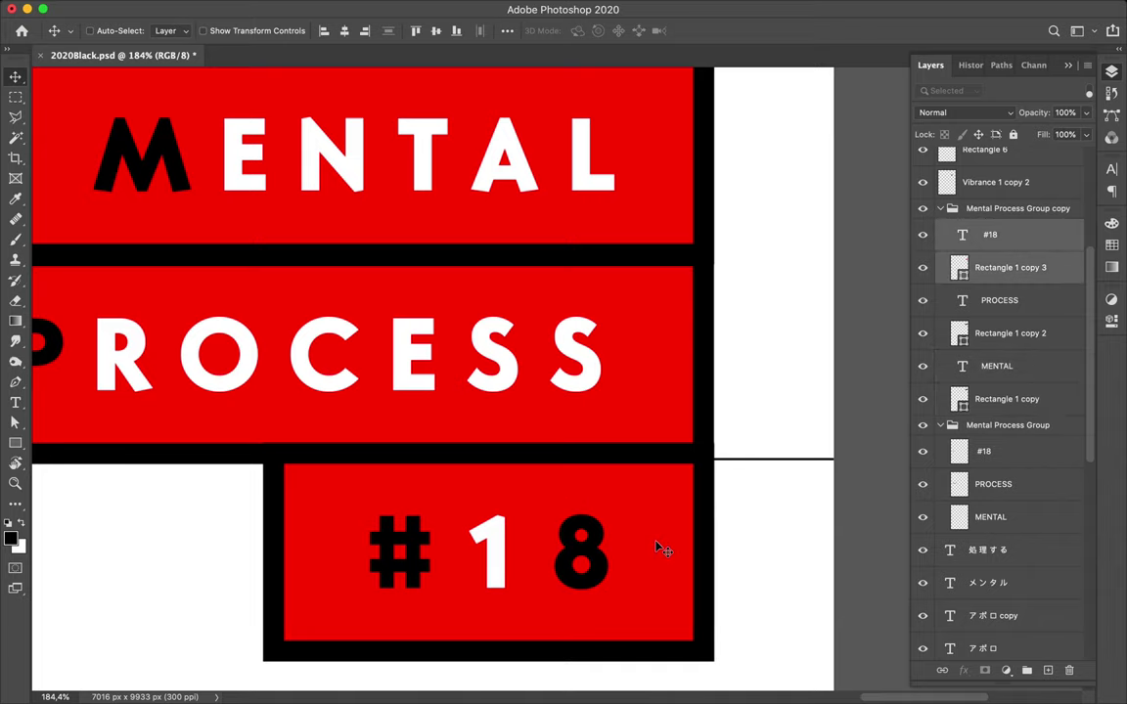
{"action": "key", "text": "Left"}
Adjust the #18 block a few pixels until its right edge matches the blocks above
{"action": "scroll", "coordinate": [658, 548], "scroll_direction": "up", "scroll_amount": 2}
{"action": "scroll", "coordinate": [657, 548], "scroll_direction": "up", "scroll_amount": 1}
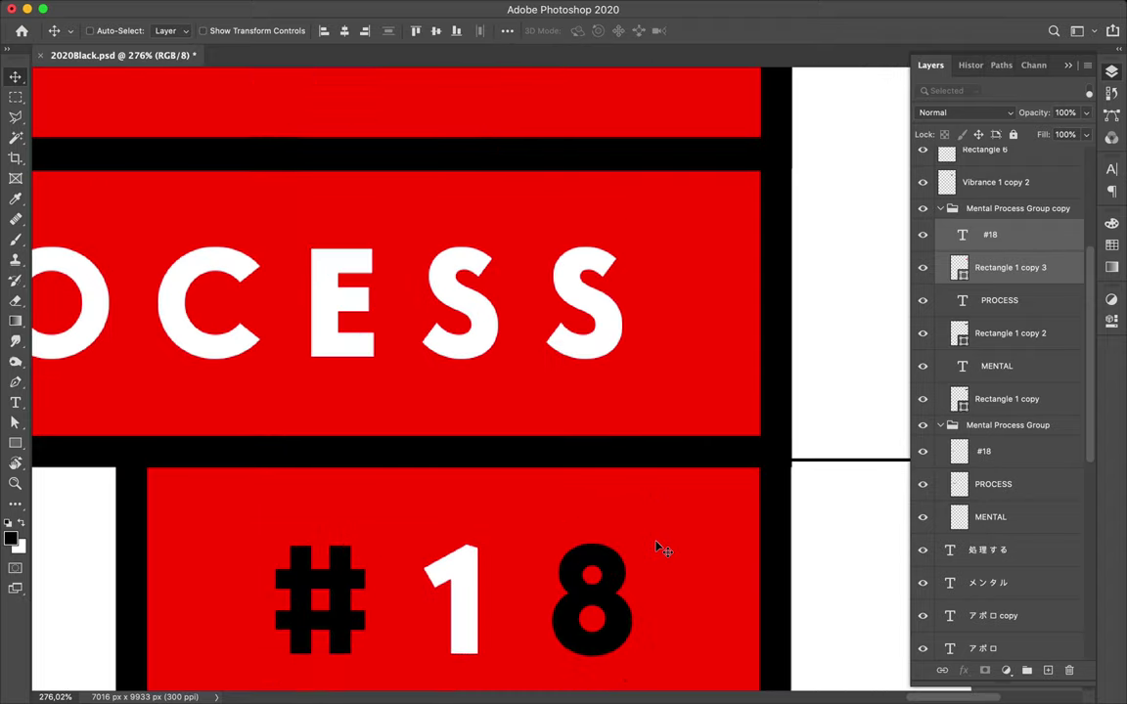
{"action": "scroll", "coordinate": [658, 548], "scroll_direction": "up", "scroll_amount": 1}
{"action": "scroll", "coordinate": [657, 548], "scroll_direction": "up", "scroll_amount": 2}
{"action": "scroll", "coordinate": [658, 548], "scroll_direction": "right", "scroll_amount": 3}
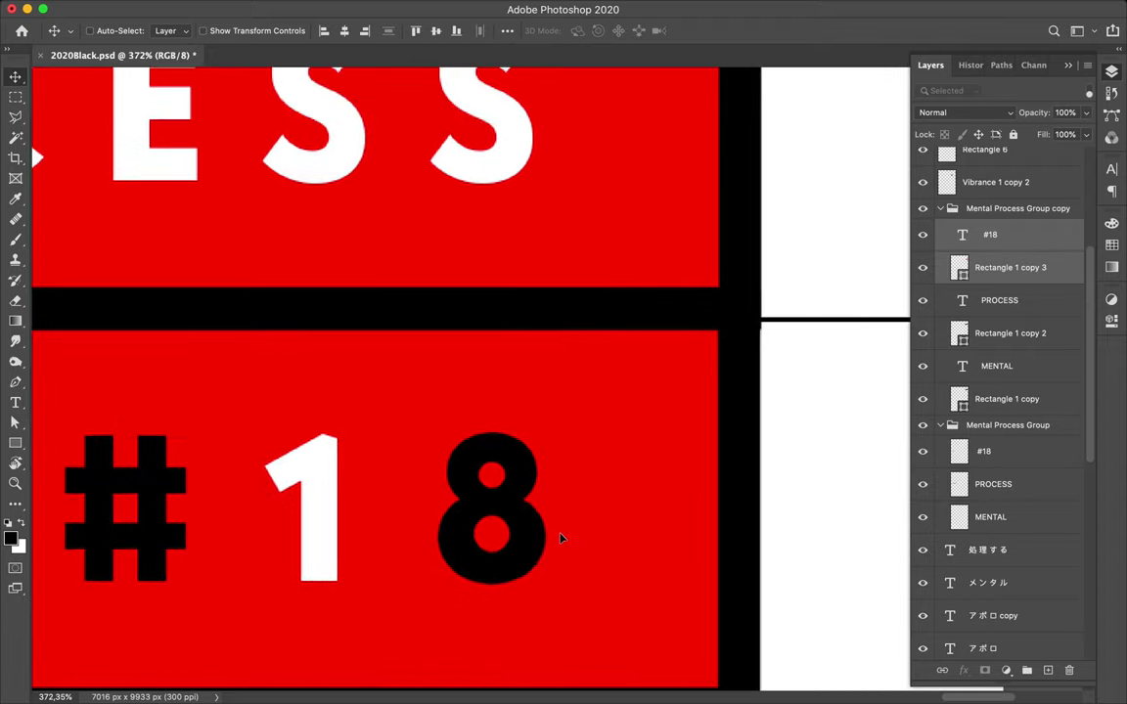
{"action": "key", "text": "Left"}
{"action": "key", "text": "Left"}
{"action": "left_click_drag", "start_coordinate": [615, 538], "coordinate": [620, 543]}
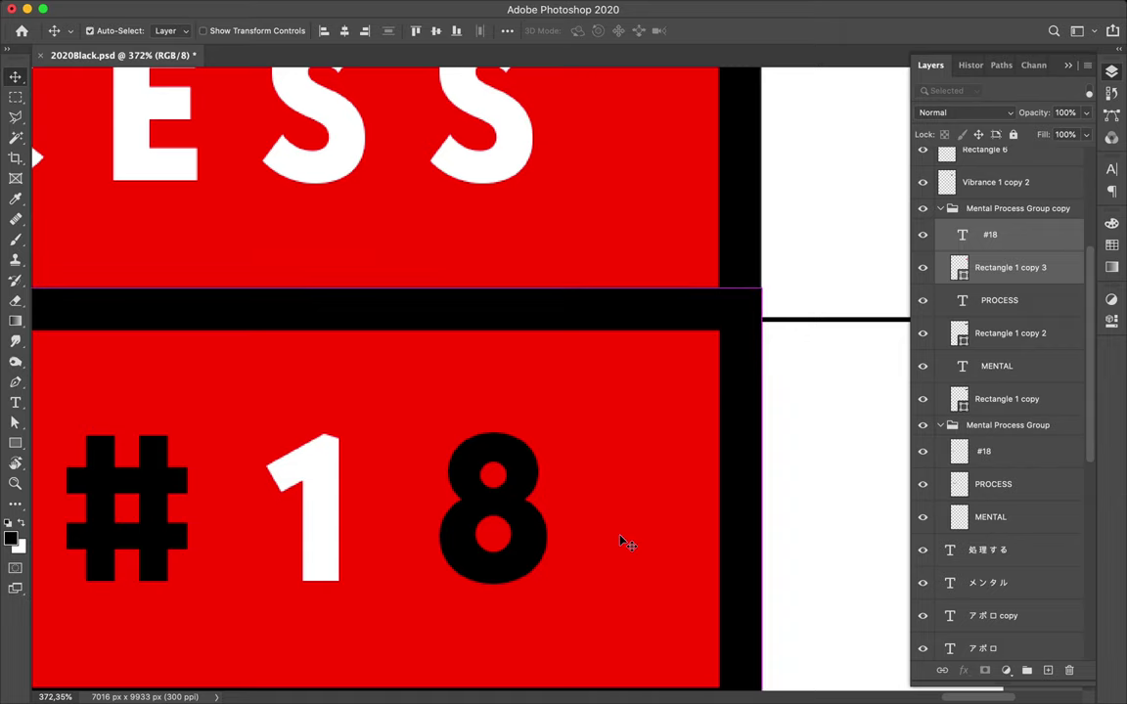
{"action": "key", "text": "super+0"}
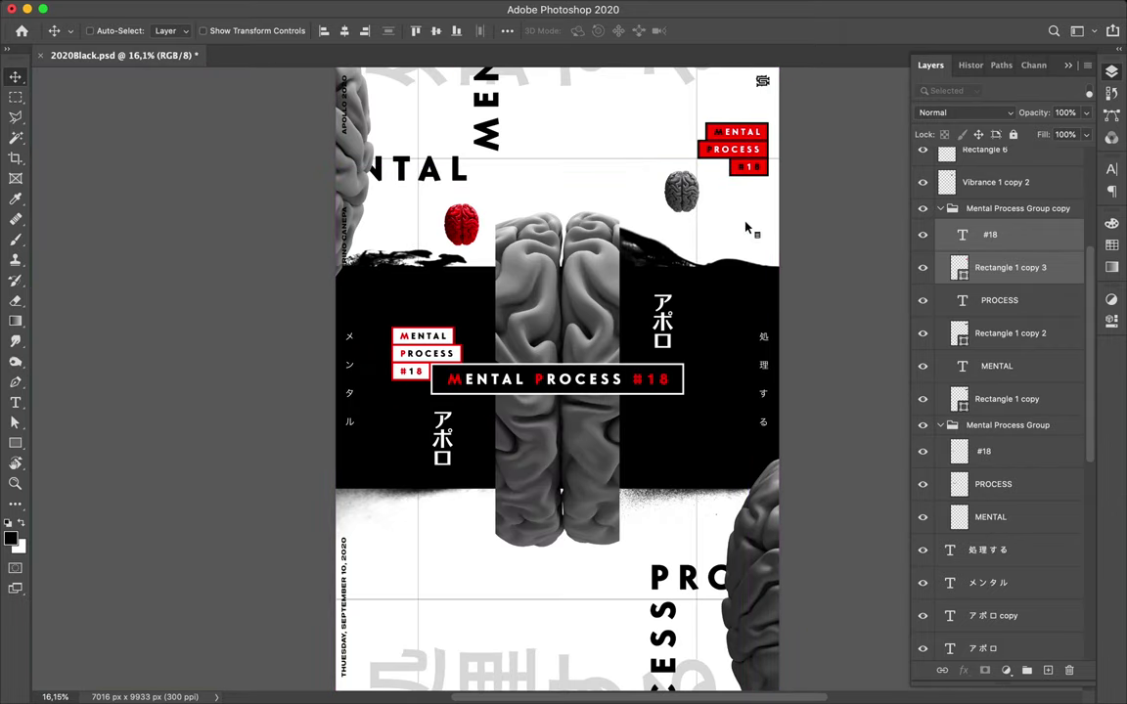
Drag the whole copied Mental Process group flush against the poster's right edge, top-right corner
{"action": "left_click", "coordinate": [940, 210]}
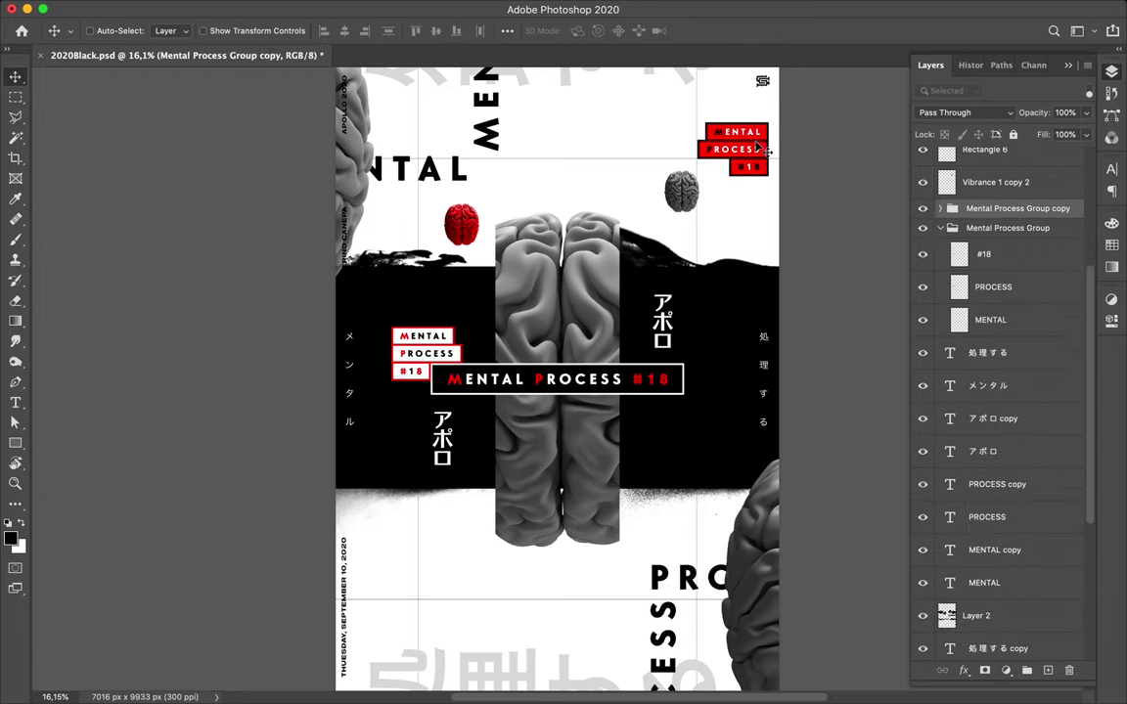
{"action": "left_click_drag", "start_coordinate": [690, 136], "coordinate": [690, 167]}
{"action": "mouse_move", "coordinate": [751, 229]}
{"action": "left_mouse_down"}
{"action": "mouse_move", "coordinate": [696, 426]}
{"action": "mouse_move", "coordinate": [688, 421]}
{"action": "mouse_move", "coordinate": [739, 405]}
{"action": "mouse_move", "coordinate": [491, 558]}
{"action": "left_mouse_up"}
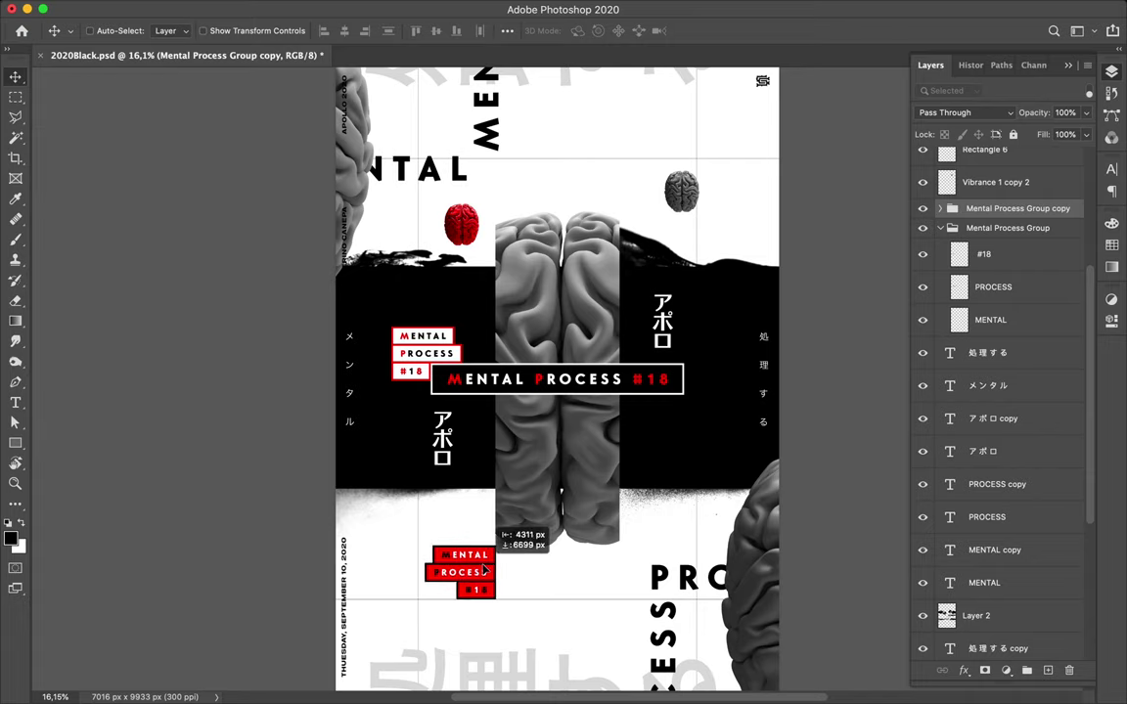
{"action": "mouse_move", "coordinate": [491, 558]}
{"action": "left_mouse_down"}
{"action": "mouse_move", "coordinate": [775, 176]}
{"action": "mouse_move", "coordinate": [767, 182]}
{"action": "left_mouse_up"}
{"action": "scroll", "coordinate": [768, 196], "scroll_direction": "up", "scroll_amount": 3}
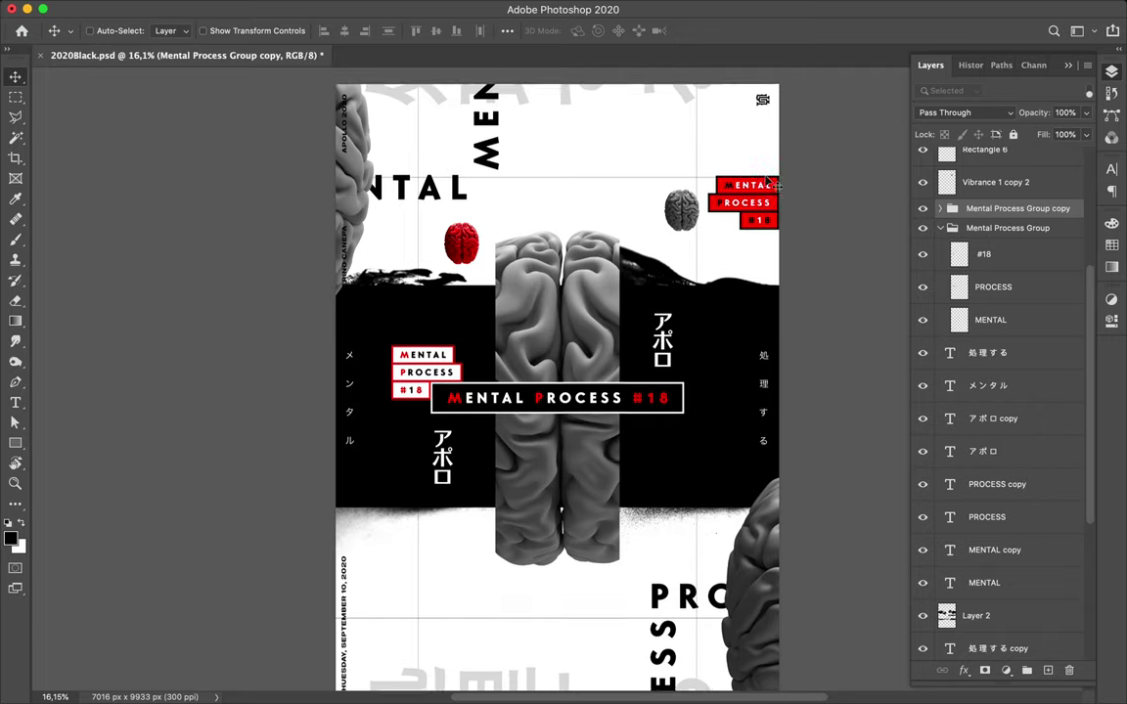
Move the small grey brain to the top and centre it horizontally on the canvas
{"action": "left_click", "coordinate": [682, 279], "text": "super"}
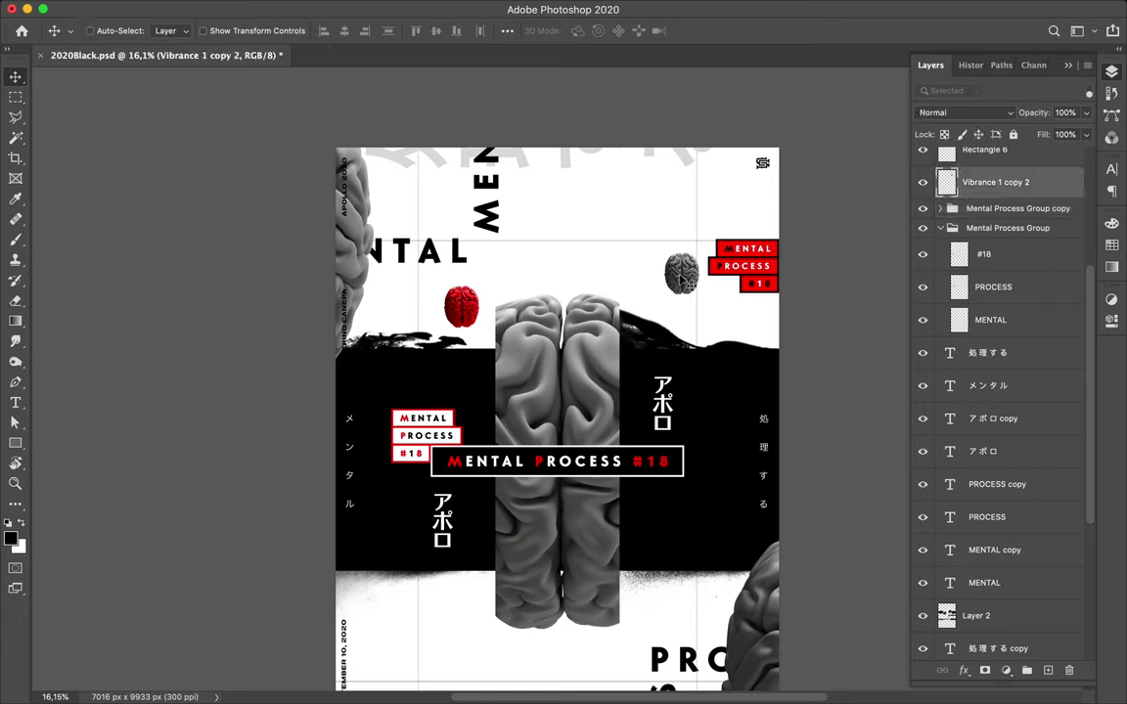
{"action": "left_click_drag", "start_coordinate": [682, 280], "coordinate": [606, 169]}
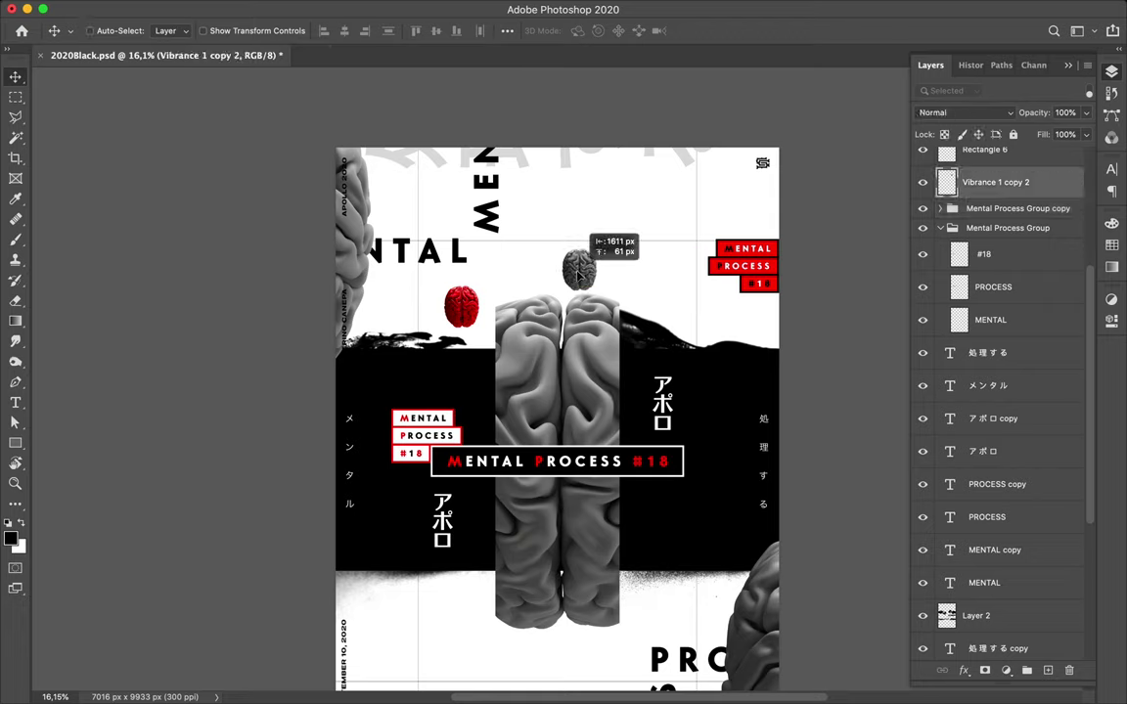
{"action": "left_click_drag", "start_coordinate": [607, 168], "coordinate": [568, 200]}
{"action": "left_click", "coordinate": [507, 31]}
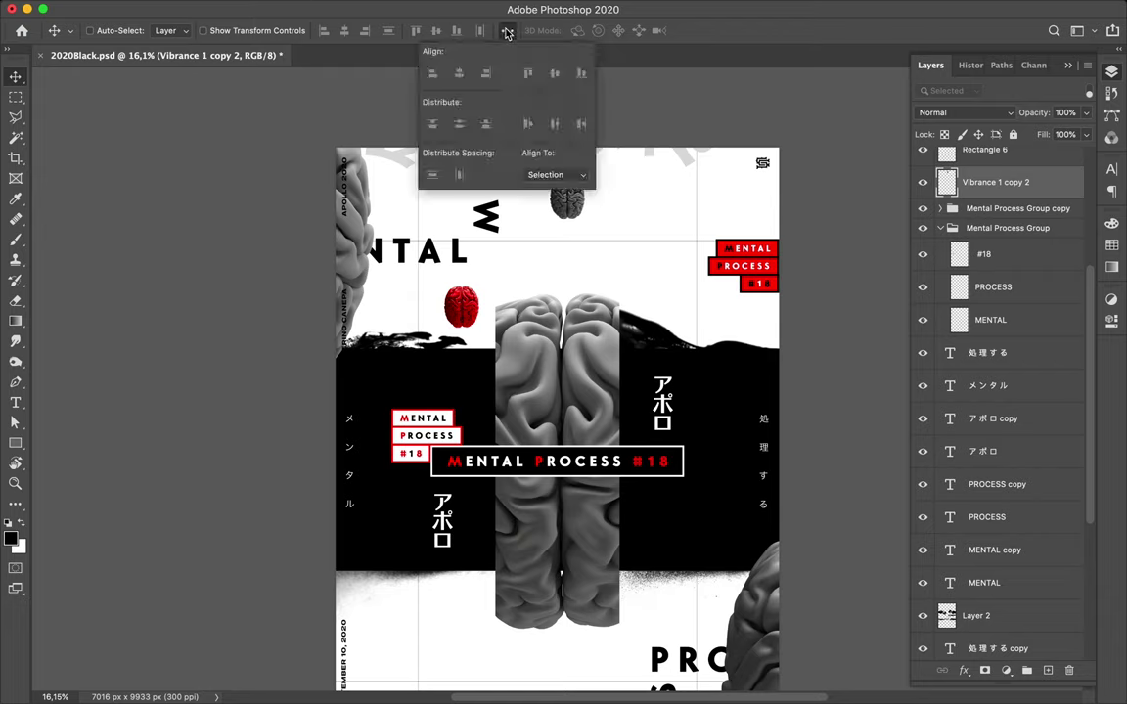
{"action": "left_click", "coordinate": [553, 174]}
{"action": "left_click", "coordinate": [544, 185]}
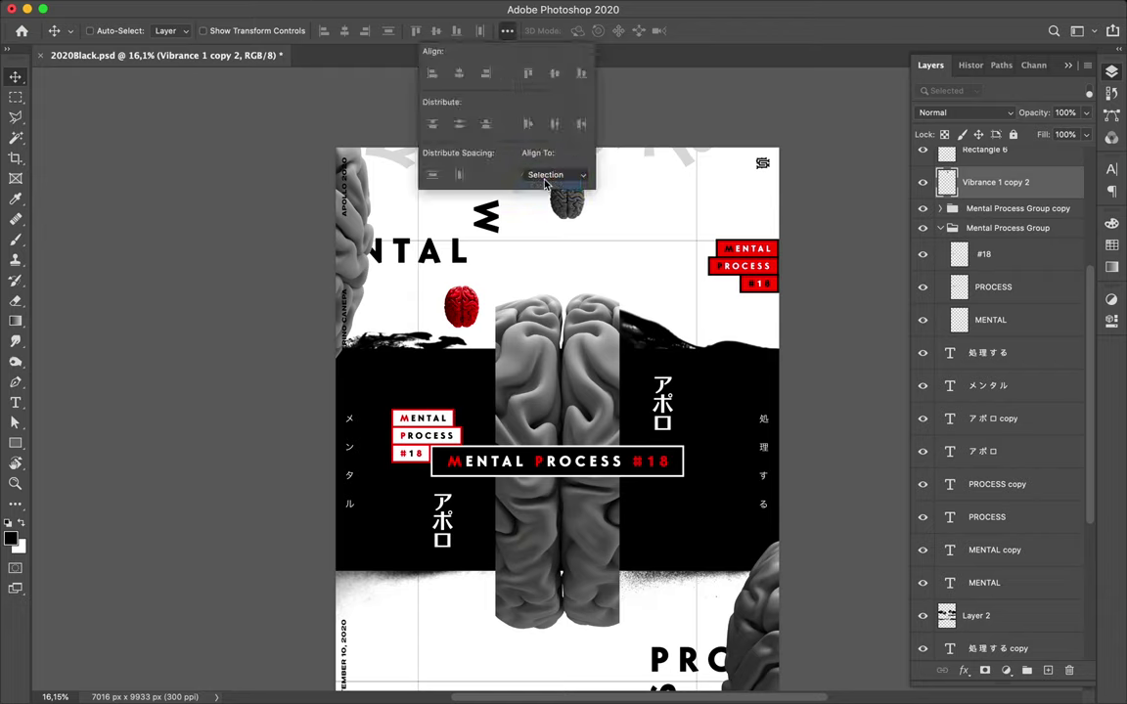
{"action": "left_click", "coordinate": [459, 74]}
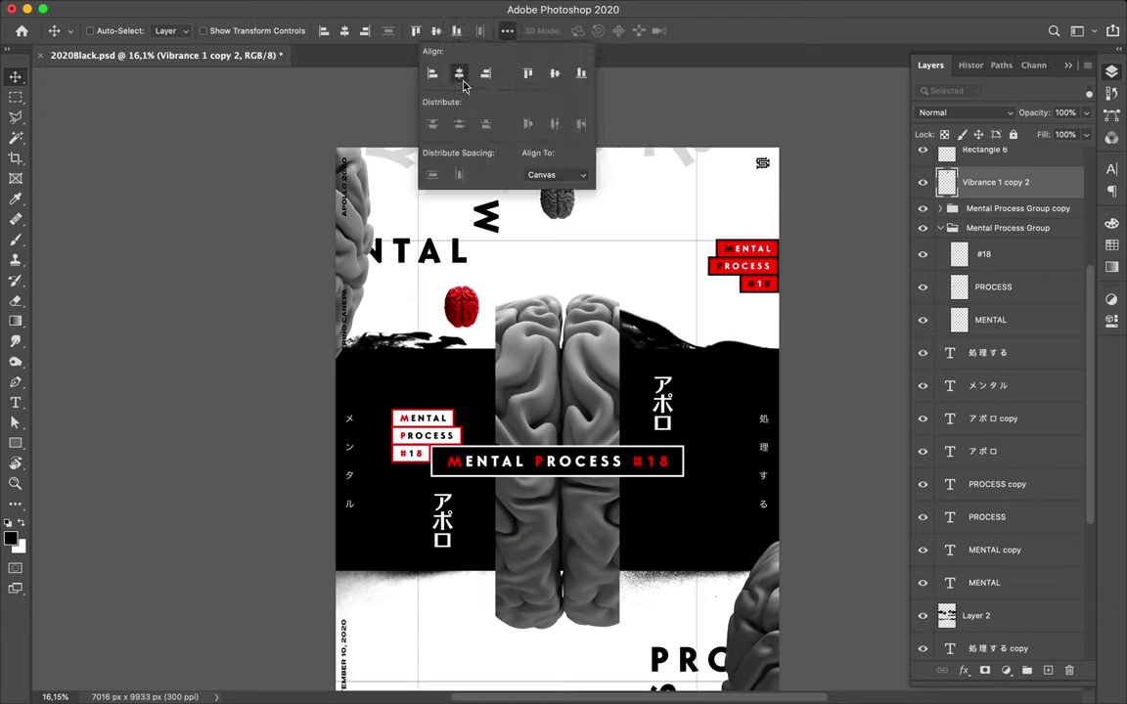
Move the red brain down near the bottom and centre it horizontally
{"action": "left_click", "coordinate": [467, 314]}
{"action": "left_click_drag", "start_coordinate": [469, 314], "coordinate": [562, 641]}
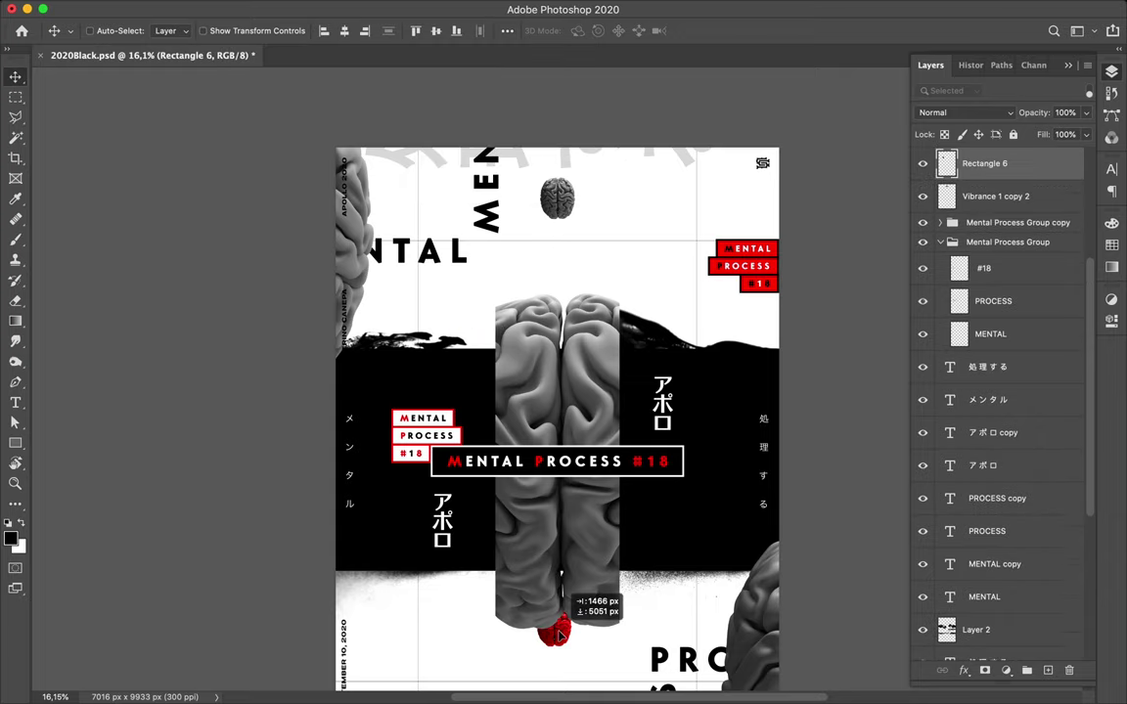
{"action": "scroll", "coordinate": [564, 354], "scroll_direction": "down", "scroll_amount": 5}
{"action": "left_click_drag", "start_coordinate": [560, 350], "coordinate": [567, 453]}
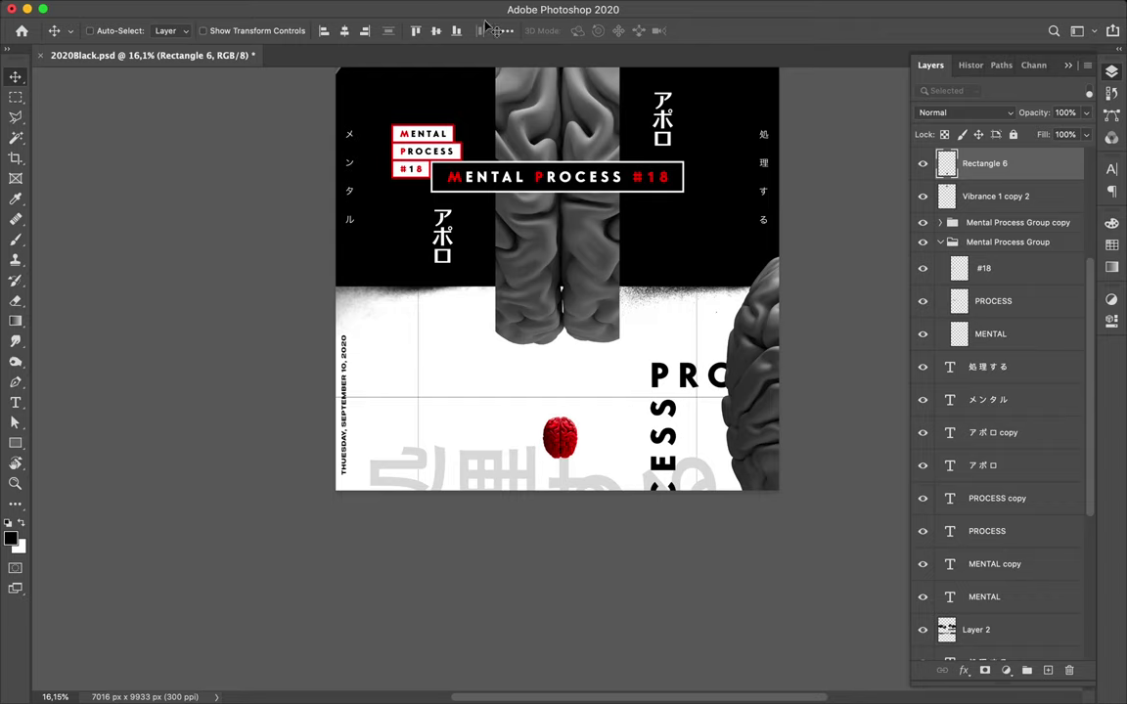
{"action": "left_click", "coordinate": [344, 31]}
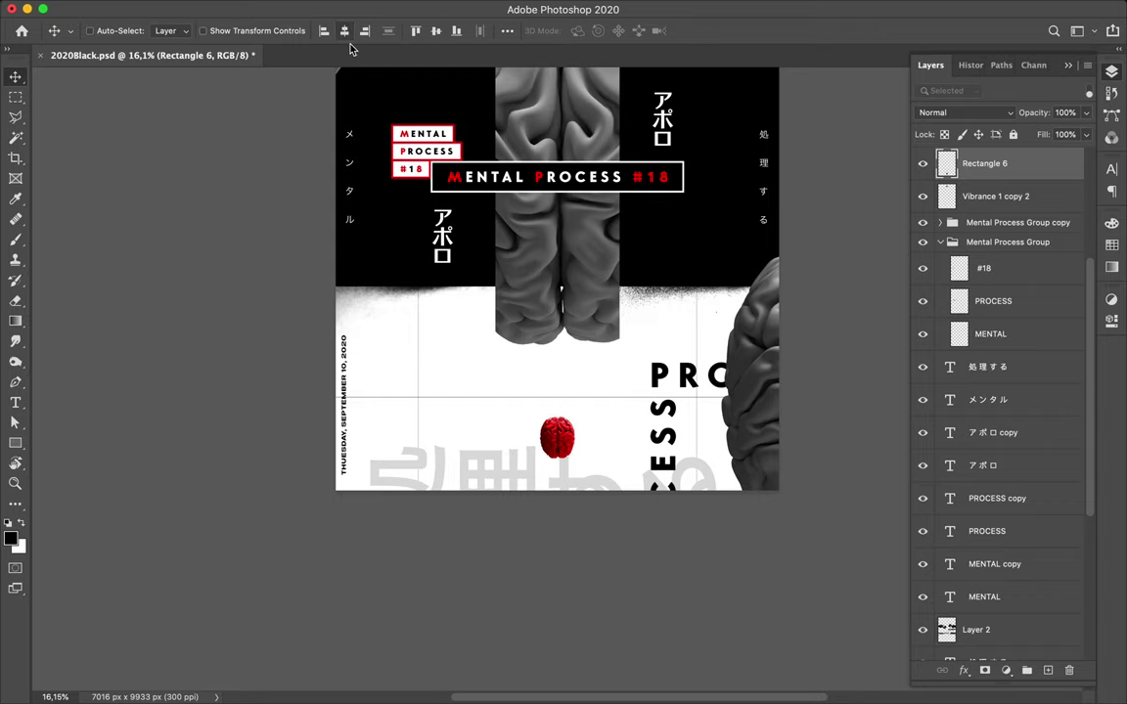
{"action": "scroll", "coordinate": [472, 362], "scroll_direction": "up", "scroll_amount": 3}
{"action": "scroll", "coordinate": [471, 362], "scroll_direction": "up", "scroll_amount": 5}
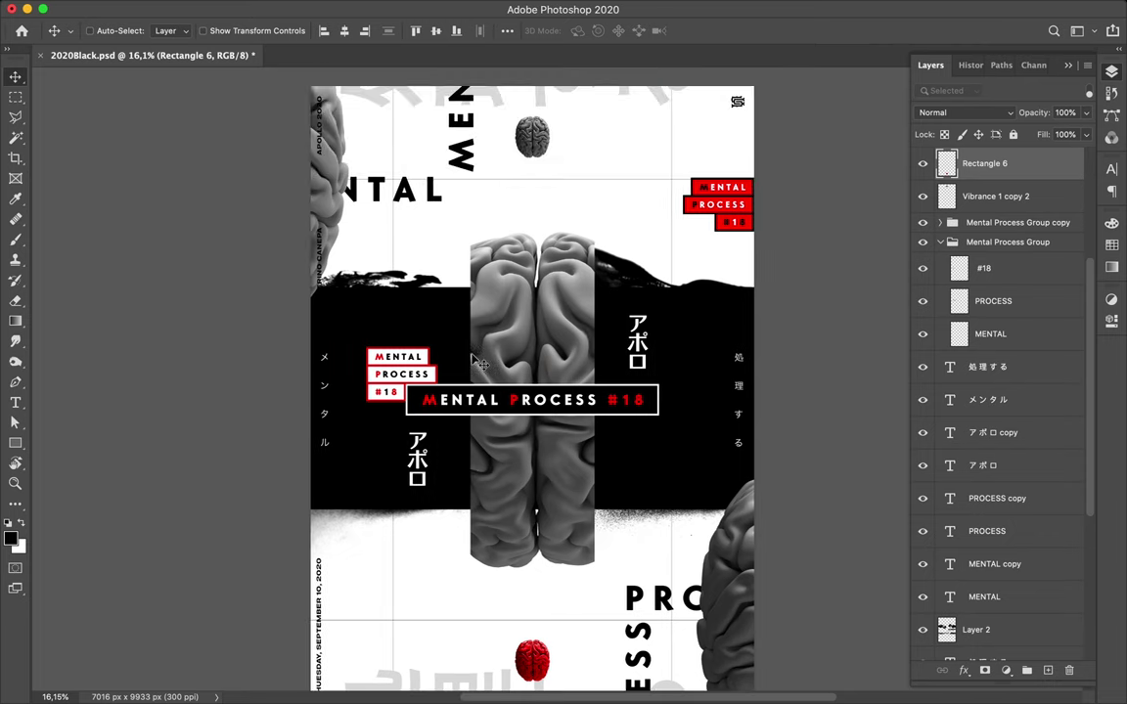
{"action": "scroll", "coordinate": [472, 362], "scroll_direction": "up", "scroll_amount": 1}
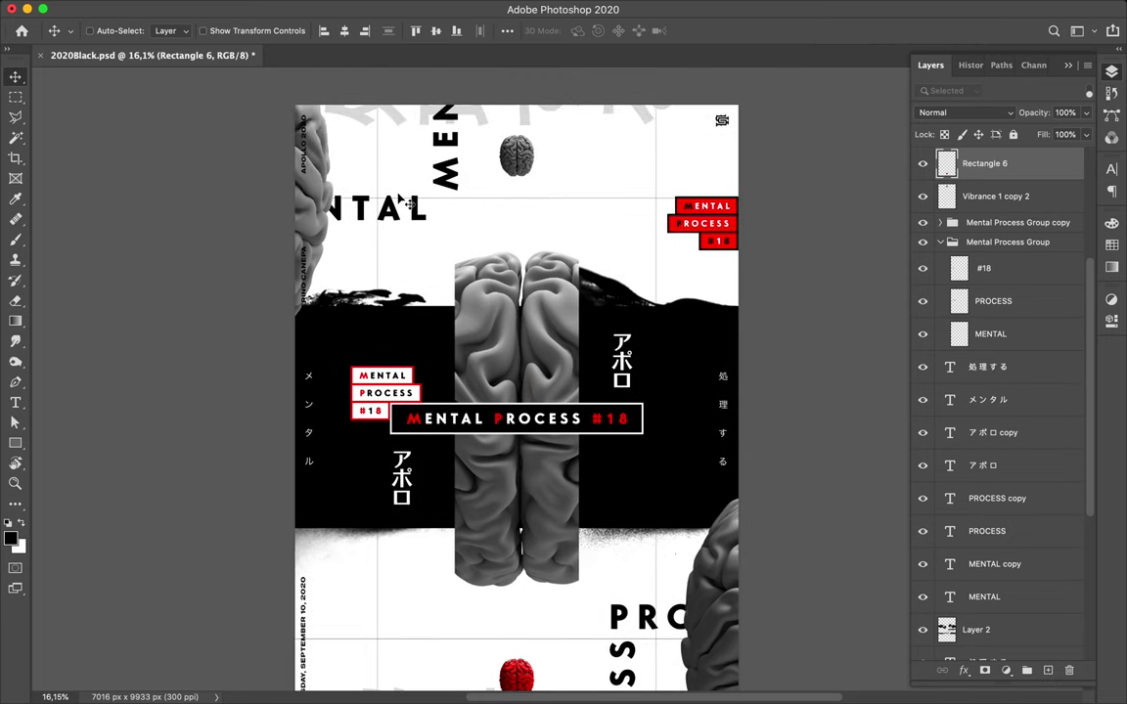
Add a new layer above the MENTAL PROCESS #18 text and choose a soft brush, preset 80
{"action": "key", "text": "super"}
{"action": "left_click", "coordinate": [558, 421], "text": "super"}
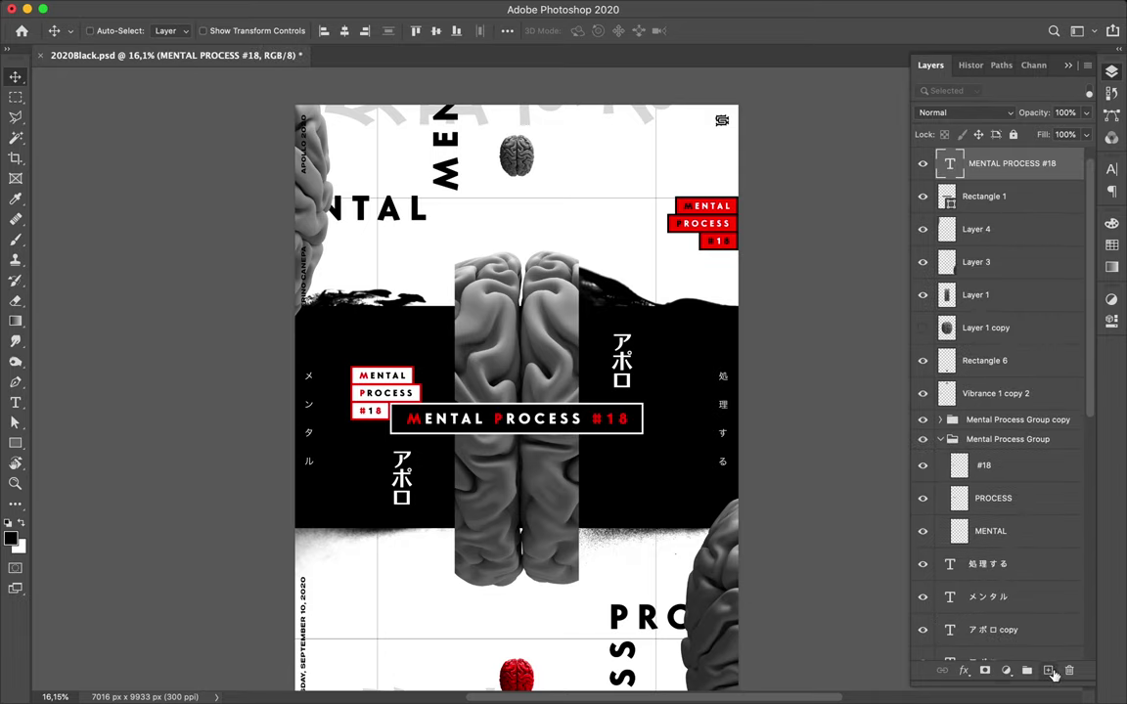
{"action": "left_click", "coordinate": [1050, 671]}
{"action": "key", "text": "b"}
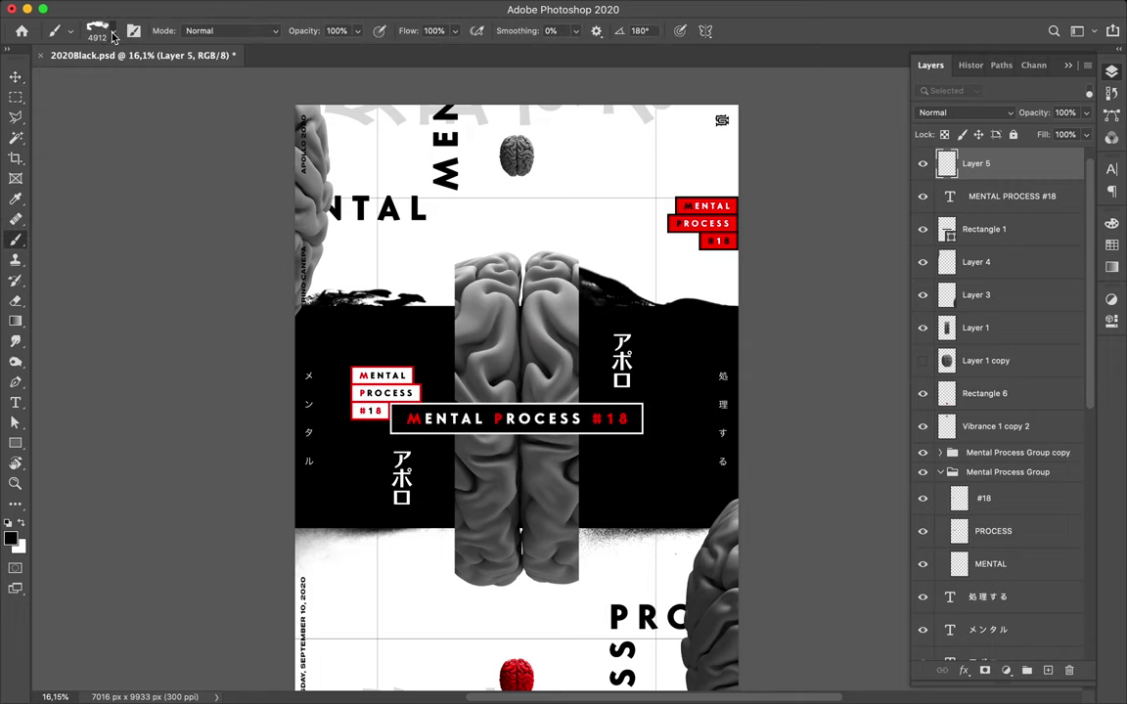
{"action": "left_click", "coordinate": [113, 36]}
{"action": "scroll", "coordinate": [106, 234], "scroll_direction": "up", "scroll_amount": 2}
{"action": "left_click", "coordinate": [107, 268]}
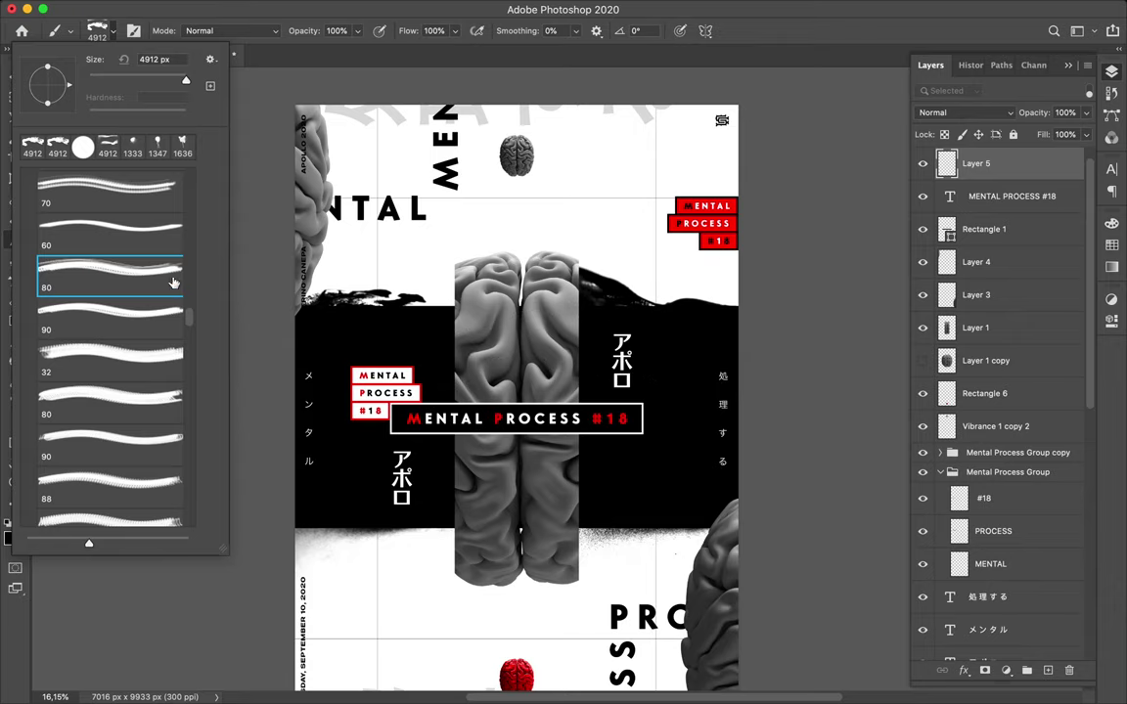
{"action": "left_click", "coordinate": [142, 245]}
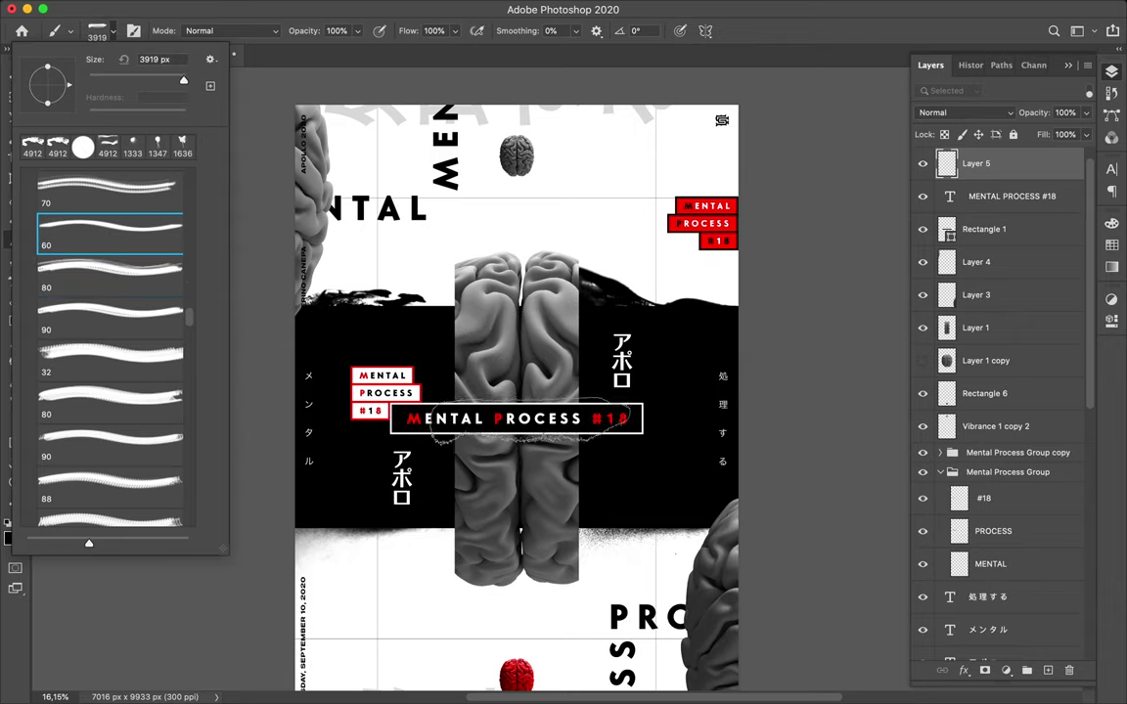
Sample white, paint a soft stroke over the label box, and move Layer 5 beneath Rectangle 1
{"action": "left_click", "coordinate": [10, 536]}
{"action": "left_click_drag", "start_coordinate": [641, 308], "coordinate": [654, 320]}
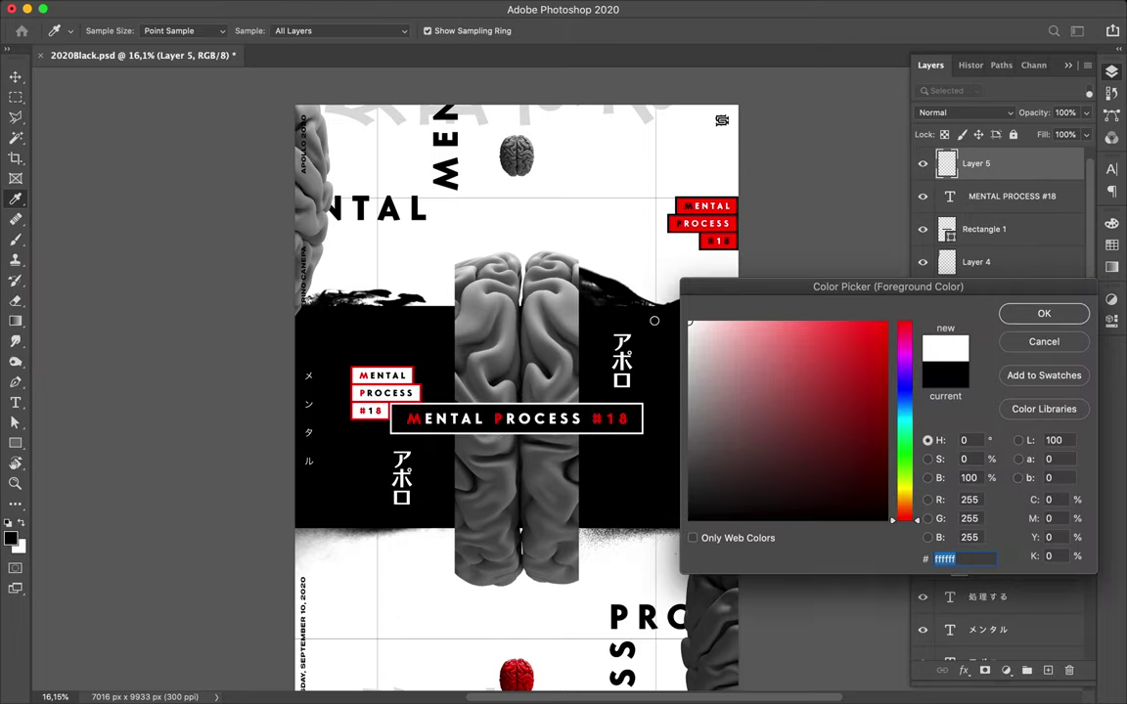
{"action": "left_click", "coordinate": [1043, 313]}
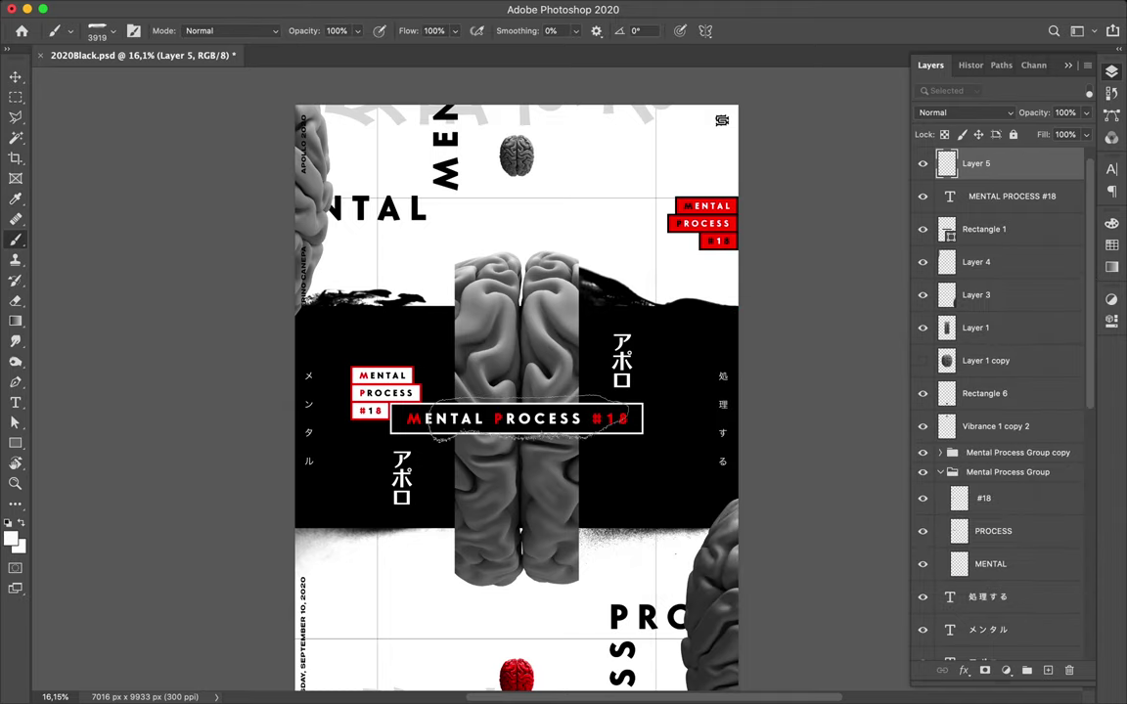
{"action": "left_click_drag", "start_coordinate": [517, 418], "coordinate": [536, 421]}
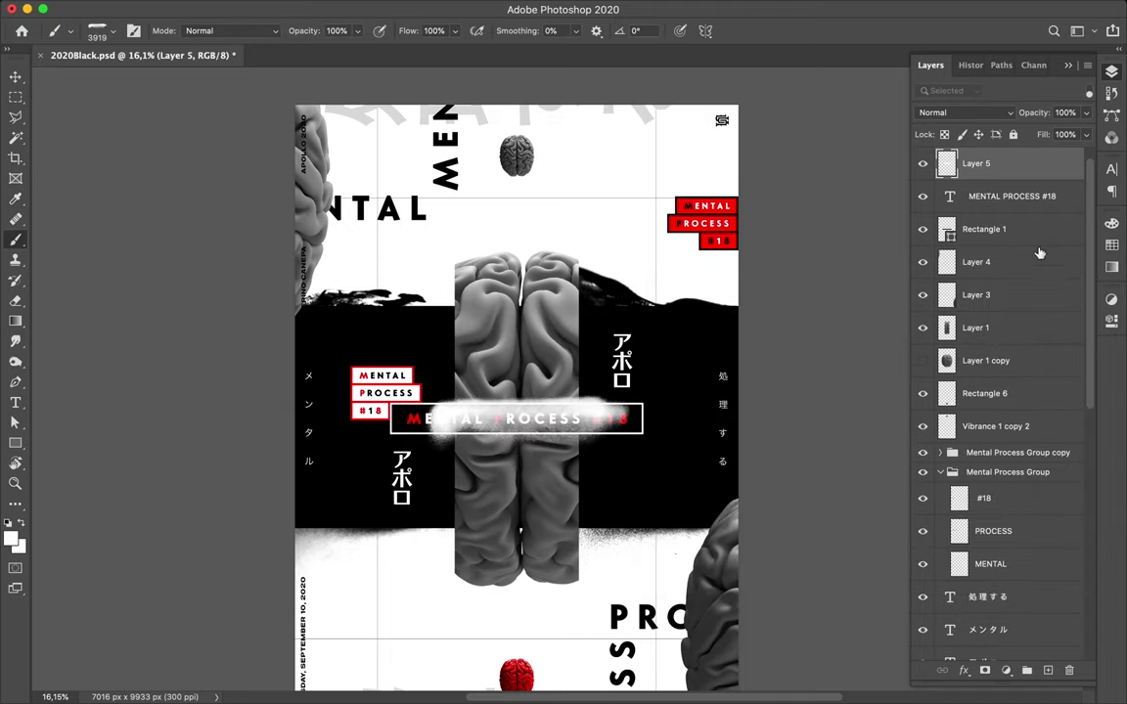
{"action": "left_click_drag", "start_coordinate": [1007, 165], "coordinate": [1007, 257]}
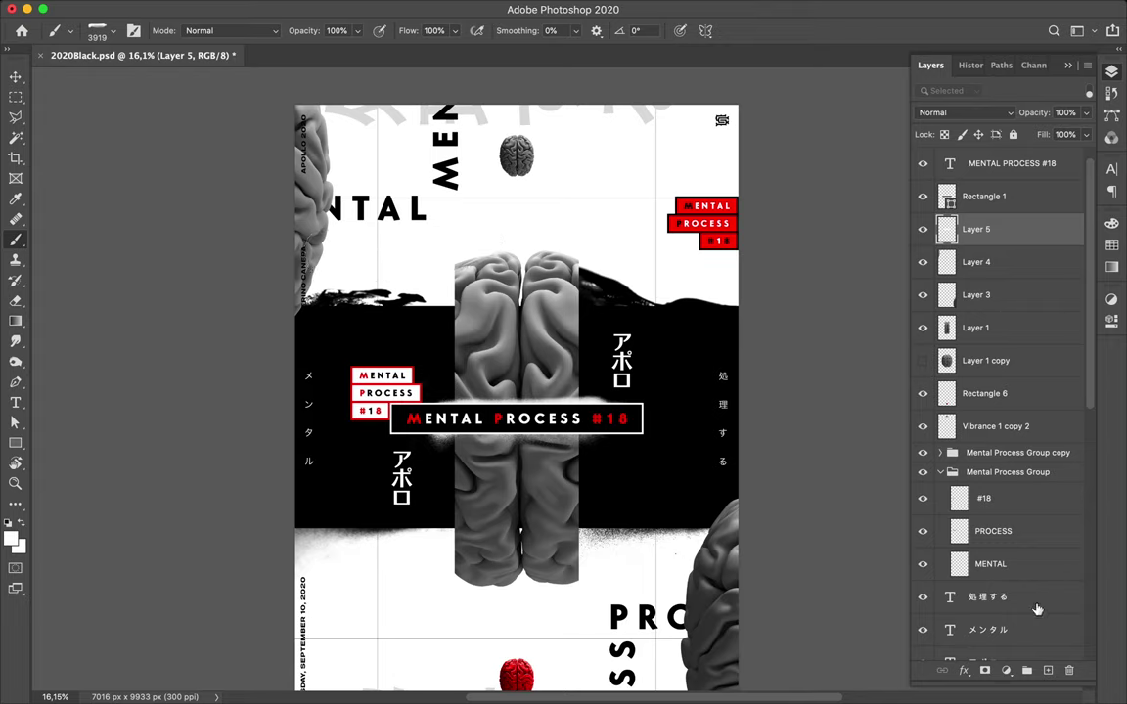
Add Layer 6 above Layer 5 with the larger 70 brush tip and open the colour swatches
{"action": "left_click", "coordinate": [1048, 670]}
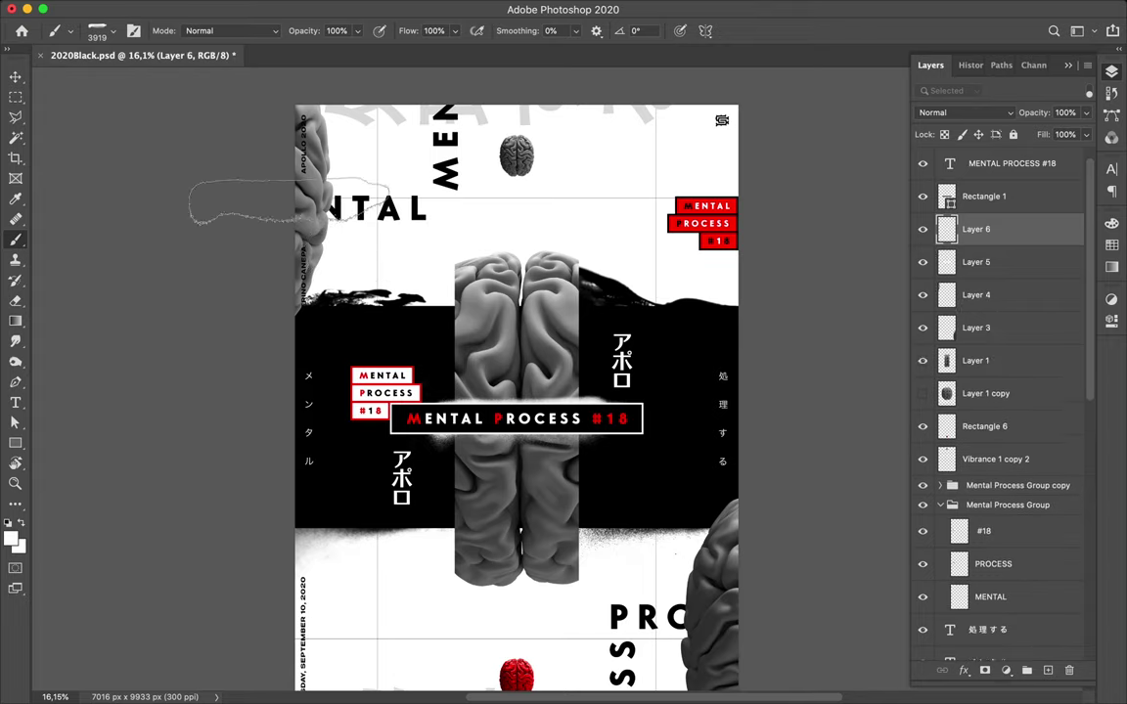
{"action": "left_click", "coordinate": [103, 31]}
{"action": "left_click", "coordinate": [103, 188]}
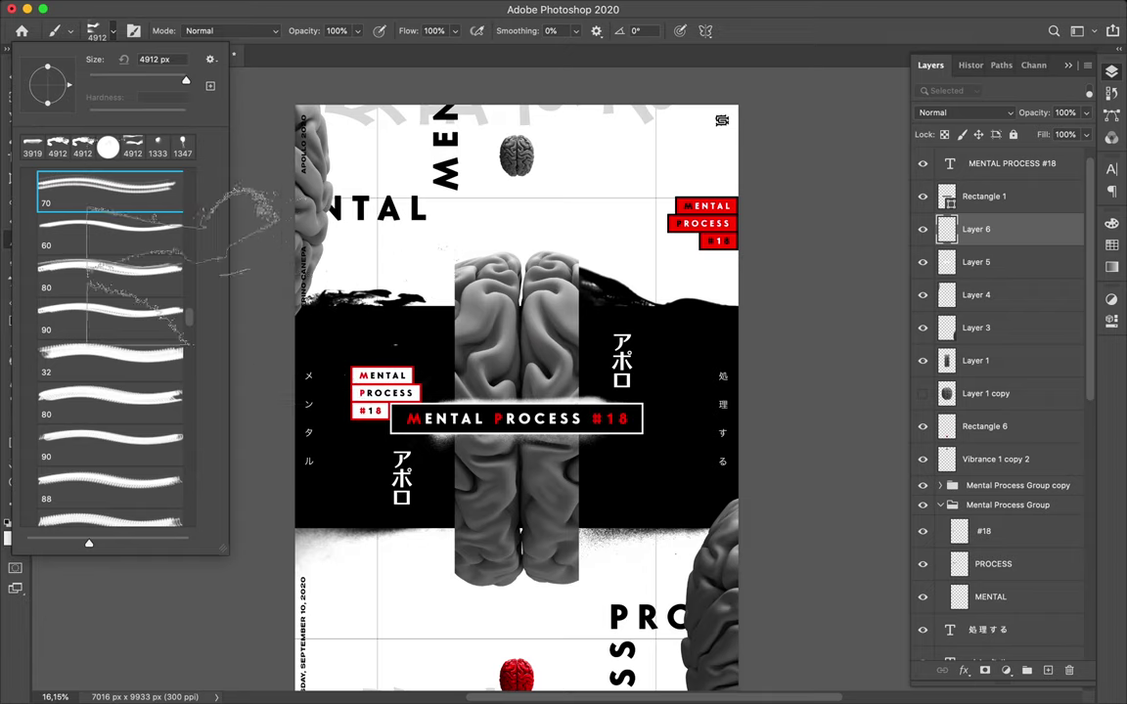
{"action": "scroll", "coordinate": [168, 230], "scroll_direction": "up", "scroll_amount": 2}
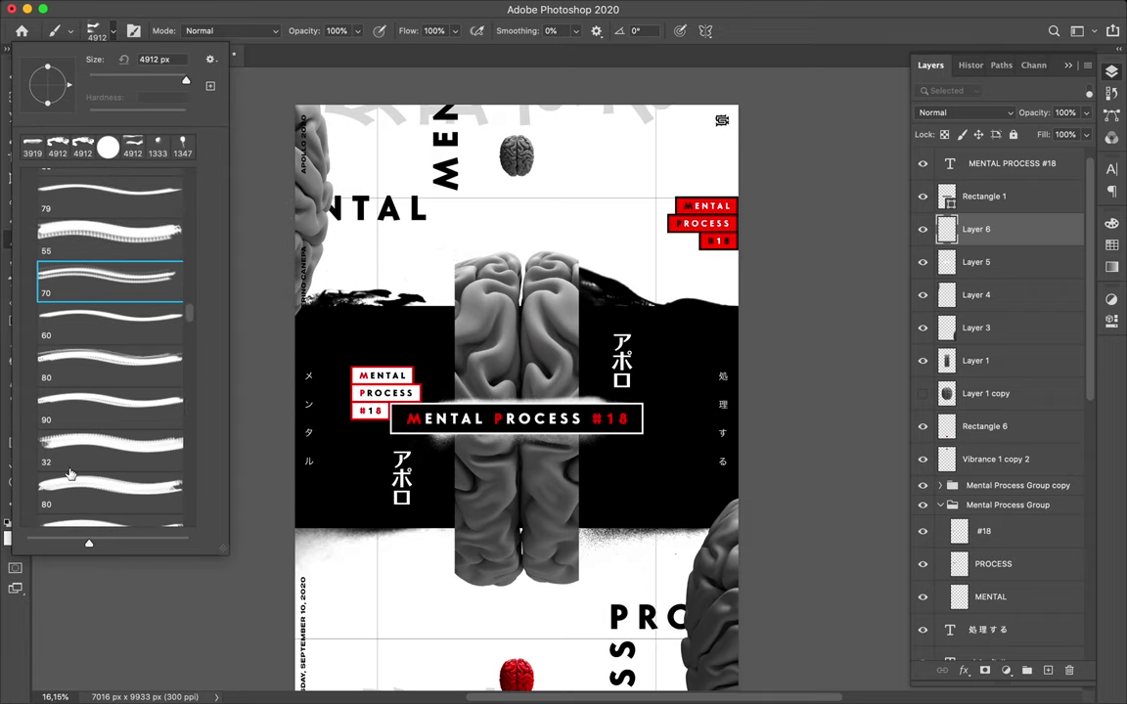
{"action": "left_click", "coordinate": [12, 537]}
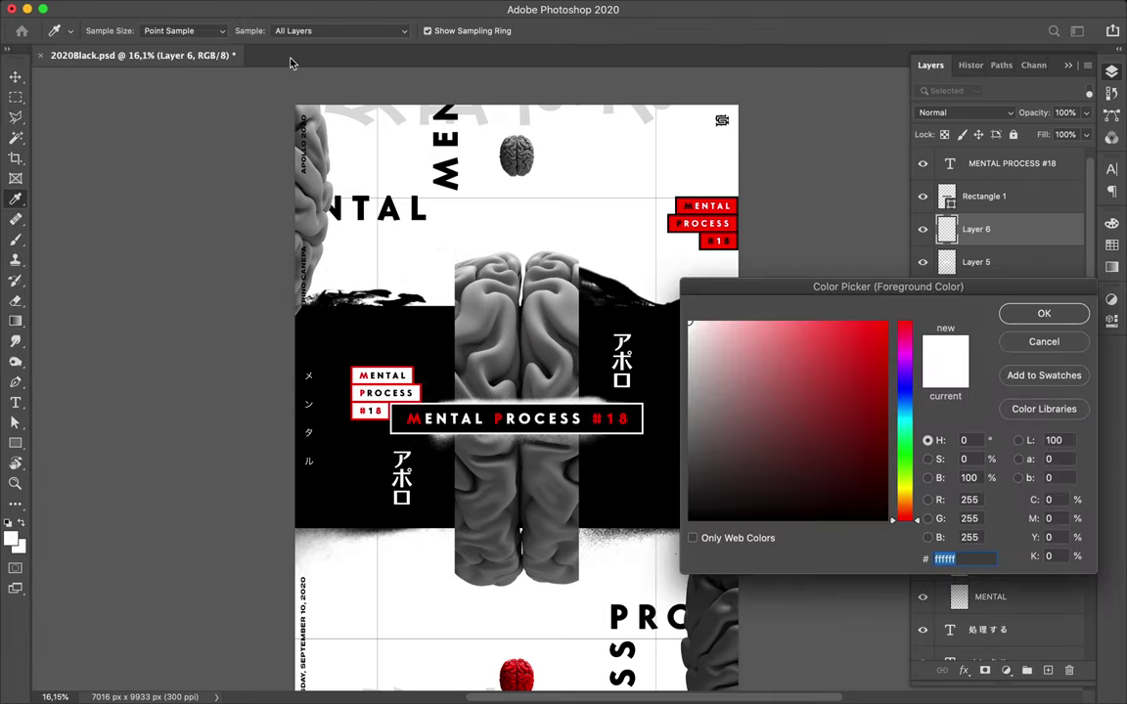
{"action": "left_click", "coordinate": [1064, 344]}
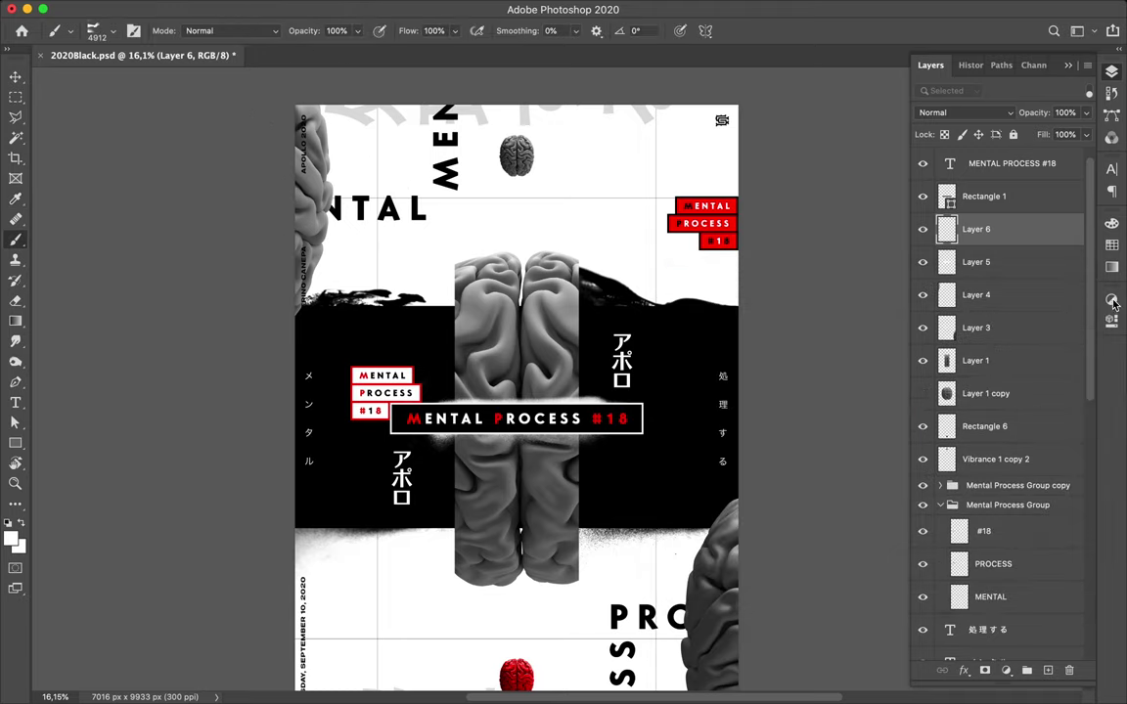
{"action": "left_click", "coordinate": [1111, 244]}
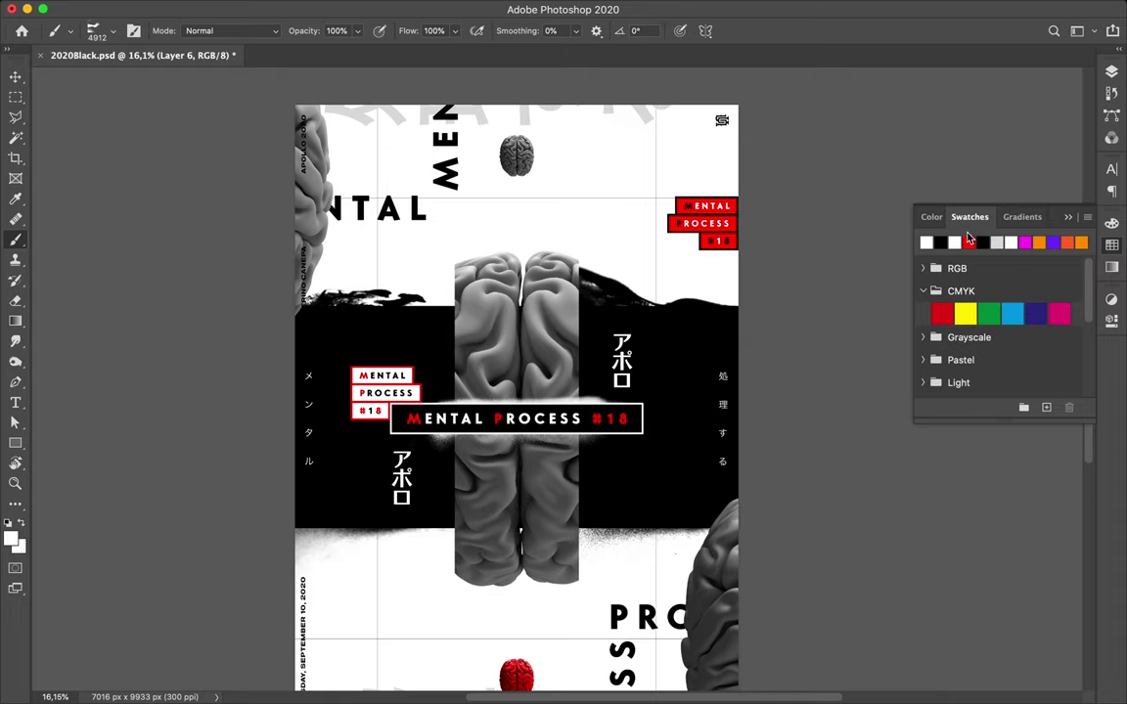
{"action": "scroll", "coordinate": [357, 596], "scroll_direction": "down", "scroll_amount": 3}
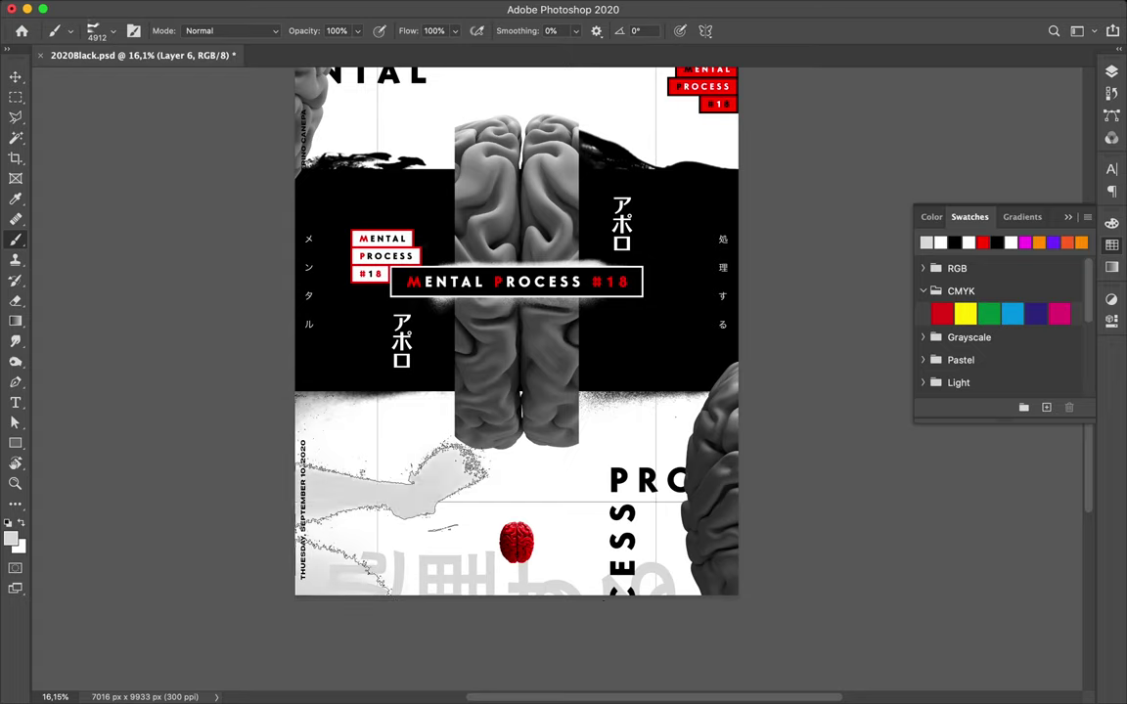
{"action": "key", "text": "v"}
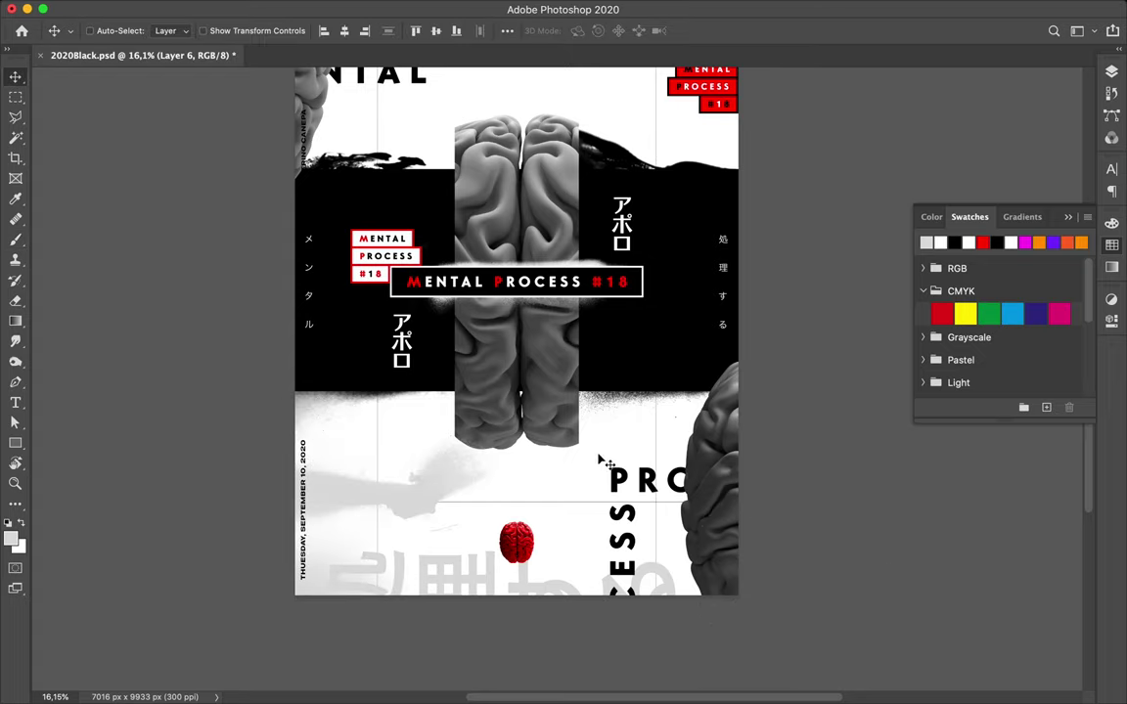
{"action": "scroll", "coordinate": [601, 460], "scroll_direction": "up", "scroll_amount": 4}
{"action": "scroll", "coordinate": [600, 460], "scroll_direction": "down", "scroll_amount": 3}
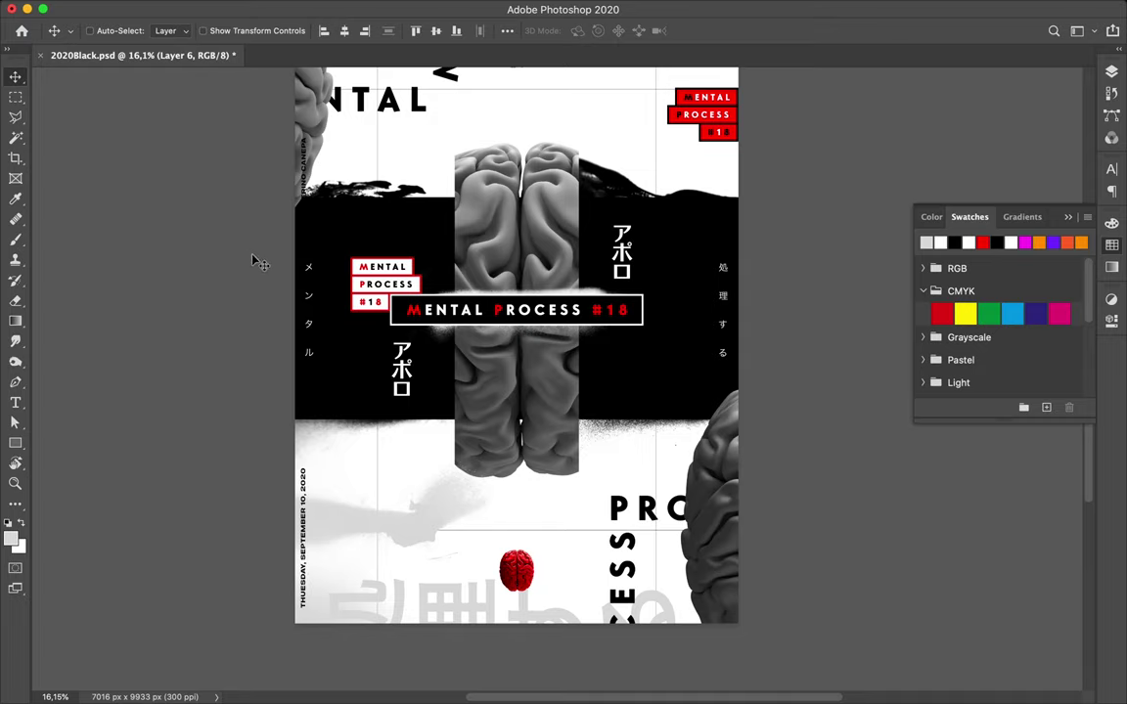
Create the new Layer 7 for the stroke, discarding the trial brush strokes
{"action": "key", "text": "b"}
{"action": "left_click_drag", "start_coordinate": [479, 234], "coordinate": [440, 387]}
{"action": "key", "text": "ctrl+z"}
{"action": "key", "text": "F7"}
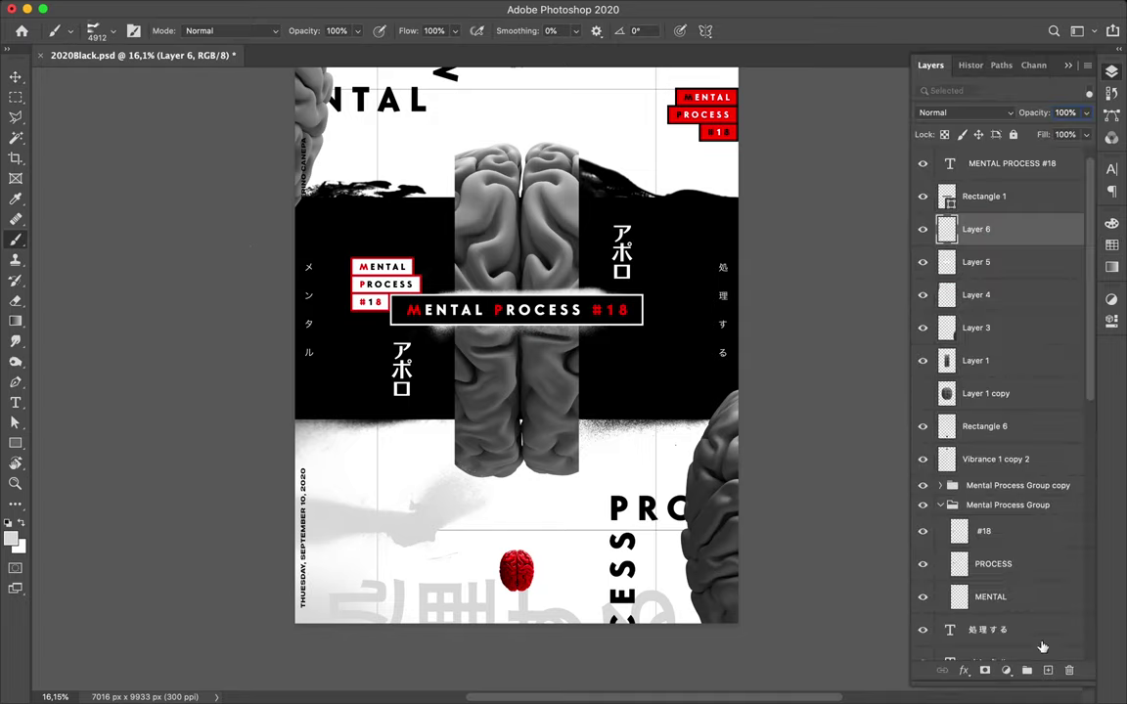
{"action": "left_click", "coordinate": [1048, 671]}
{"action": "left_click_drag", "start_coordinate": [225, 337], "coordinate": [401, 342]}
{"action": "left_click_drag", "start_coordinate": [225, 391], "coordinate": [323, 460]}
{"action": "key", "text": "ctrl+z"}
Compare brush tips 55, 79, 50 and 48 before settling on brush 47
{"action": "left_click", "coordinate": [113, 30]}
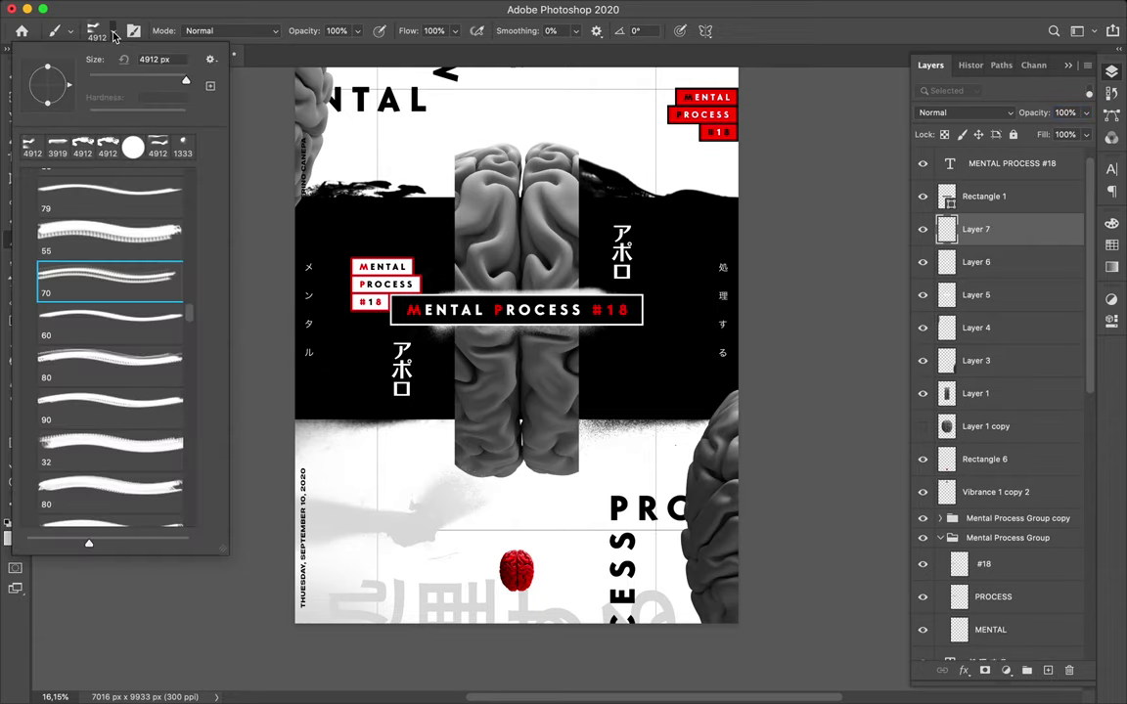
{"action": "left_click", "coordinate": [105, 235]}
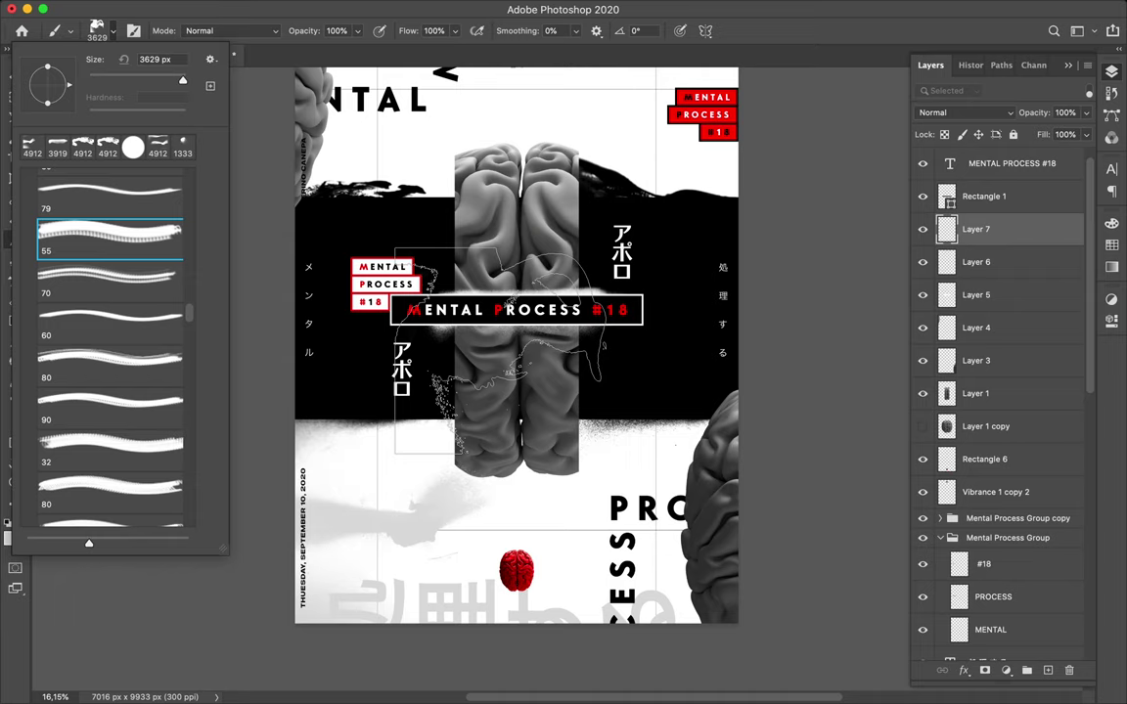
{"action": "left_click", "coordinate": [110, 195]}
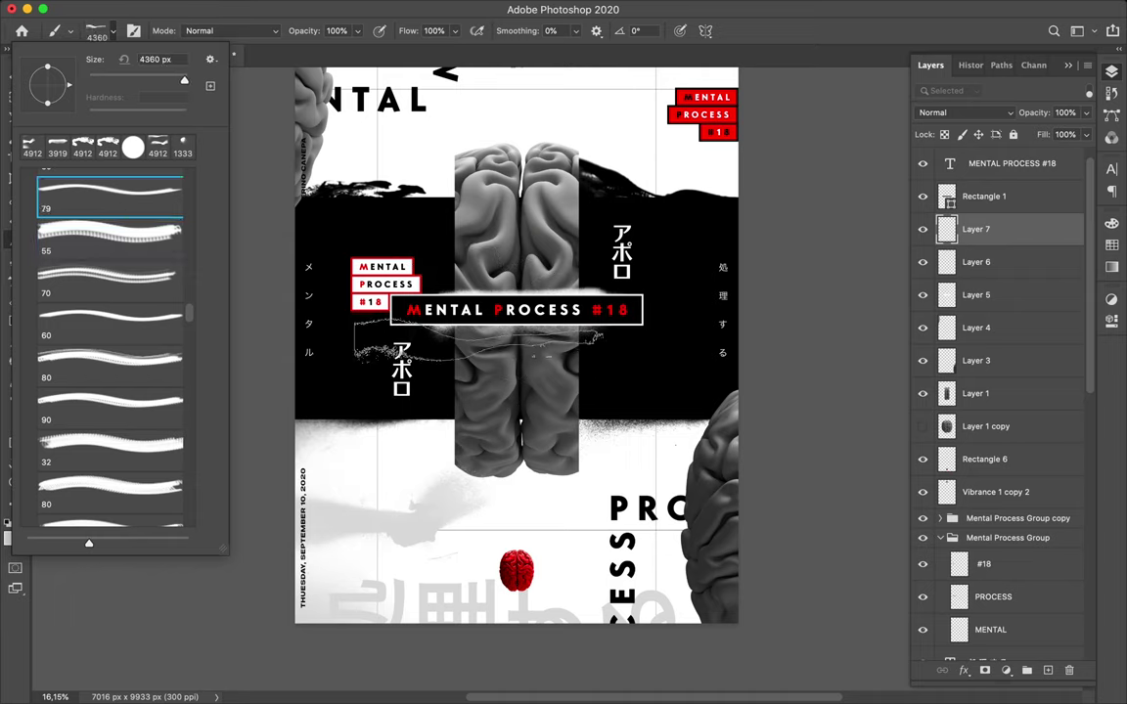
{"action": "scroll", "coordinate": [102, 245], "scroll_direction": "up", "scroll_amount": 2}
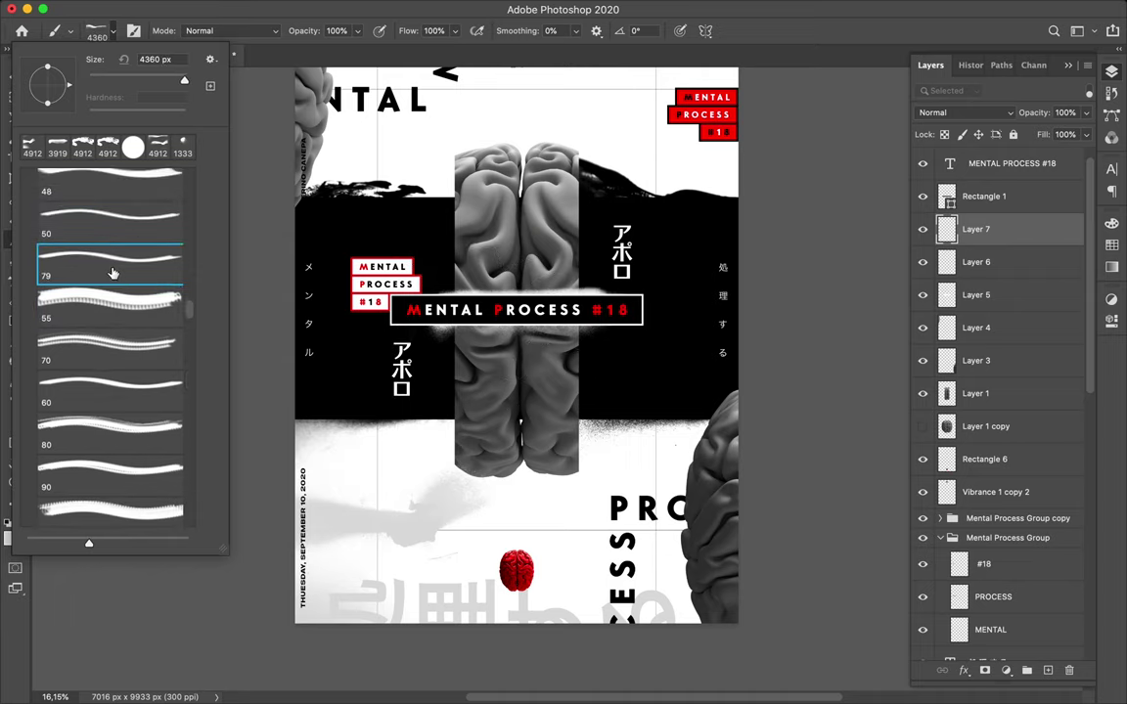
{"action": "left_click", "coordinate": [99, 222]}
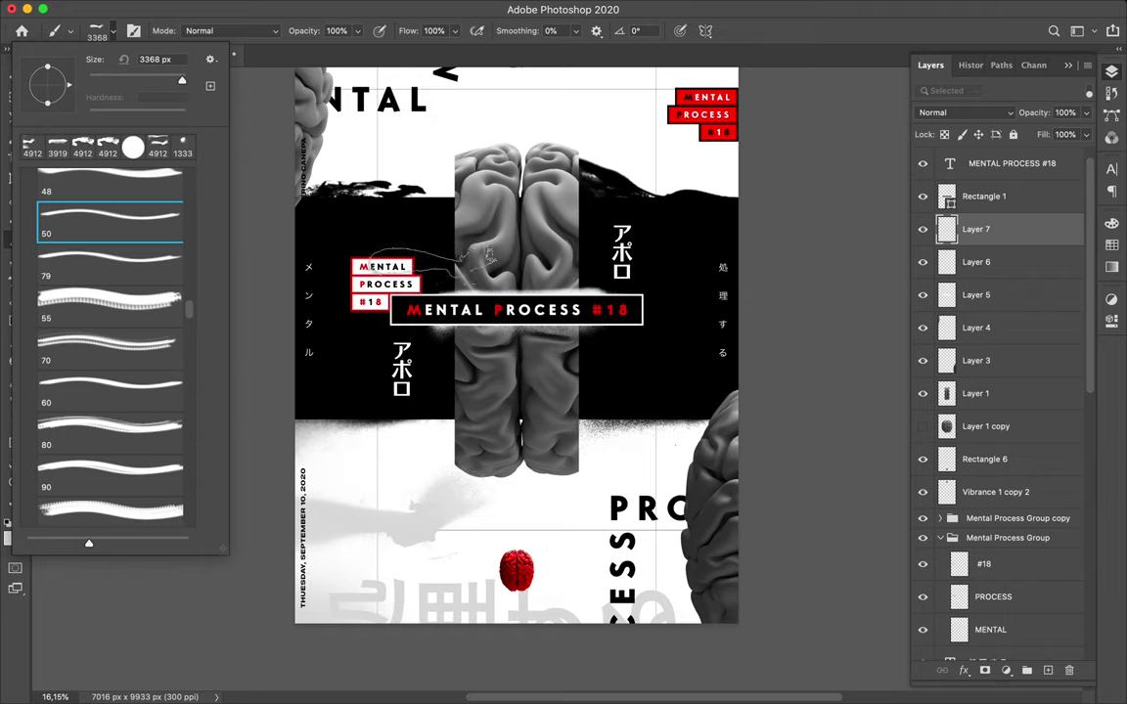
{"action": "scroll", "coordinate": [113, 231], "scroll_direction": "up", "scroll_amount": 2}
{"action": "left_click", "coordinate": [105, 250]}
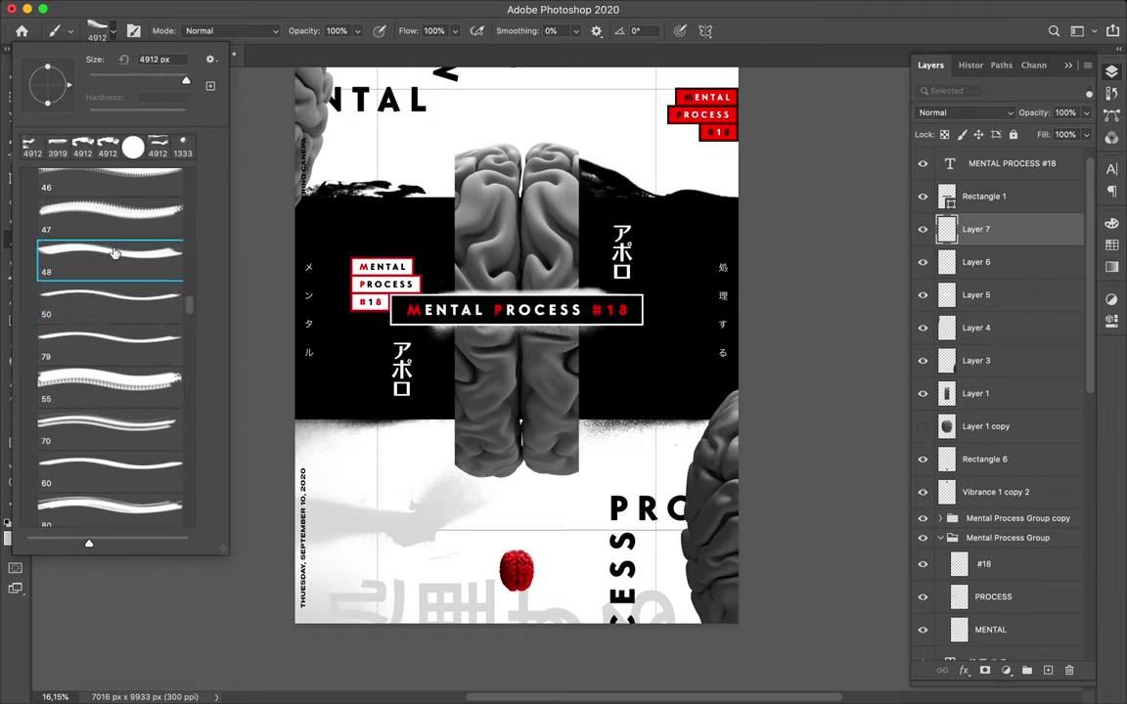
{"action": "left_click", "coordinate": [102, 210]}
{"action": "scroll", "coordinate": [538, 294], "scroll_direction": "up", "scroll_amount": 5}
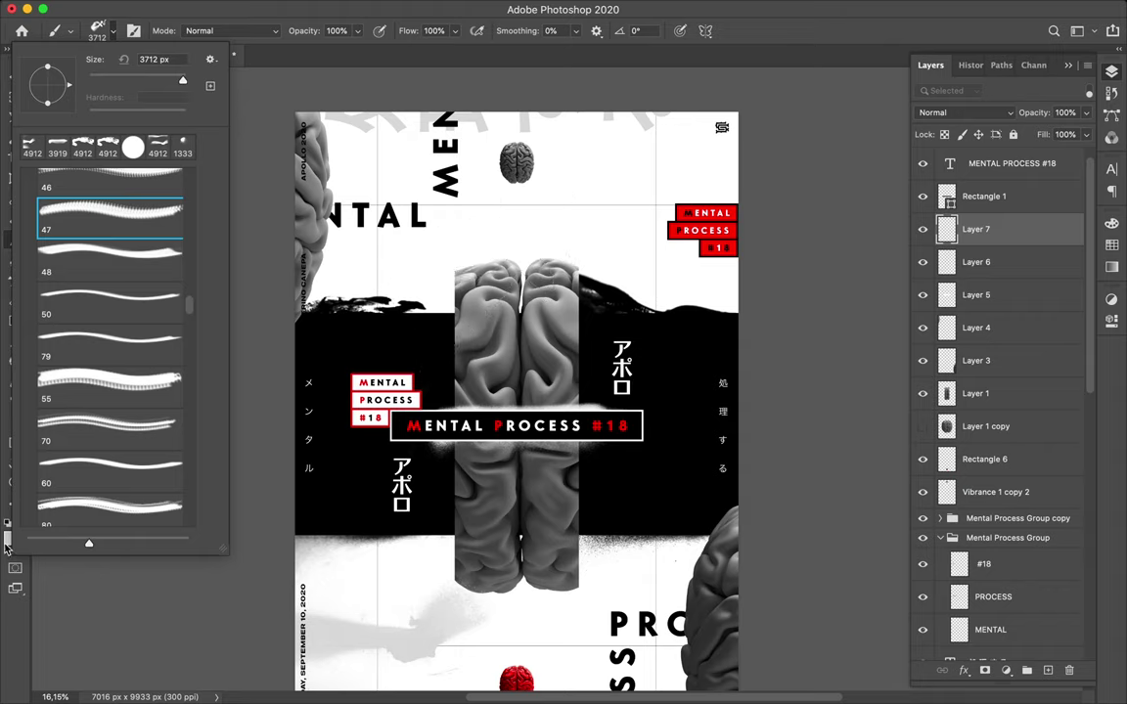
Choose red from the swatches and paint a bold stroke across the top of the brain
{"action": "left_click", "coordinate": [1112, 244]}
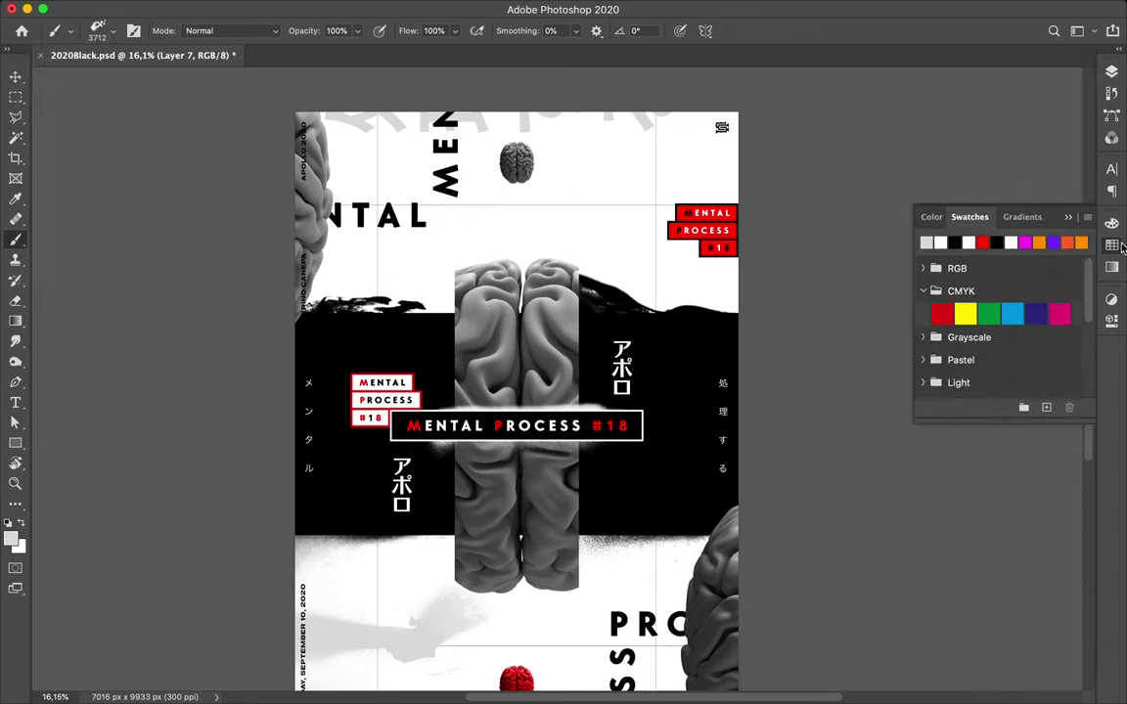
{"action": "left_click", "coordinate": [979, 244]}
{"action": "left_click_drag", "start_coordinate": [587, 220], "coordinate": [411, 313]}
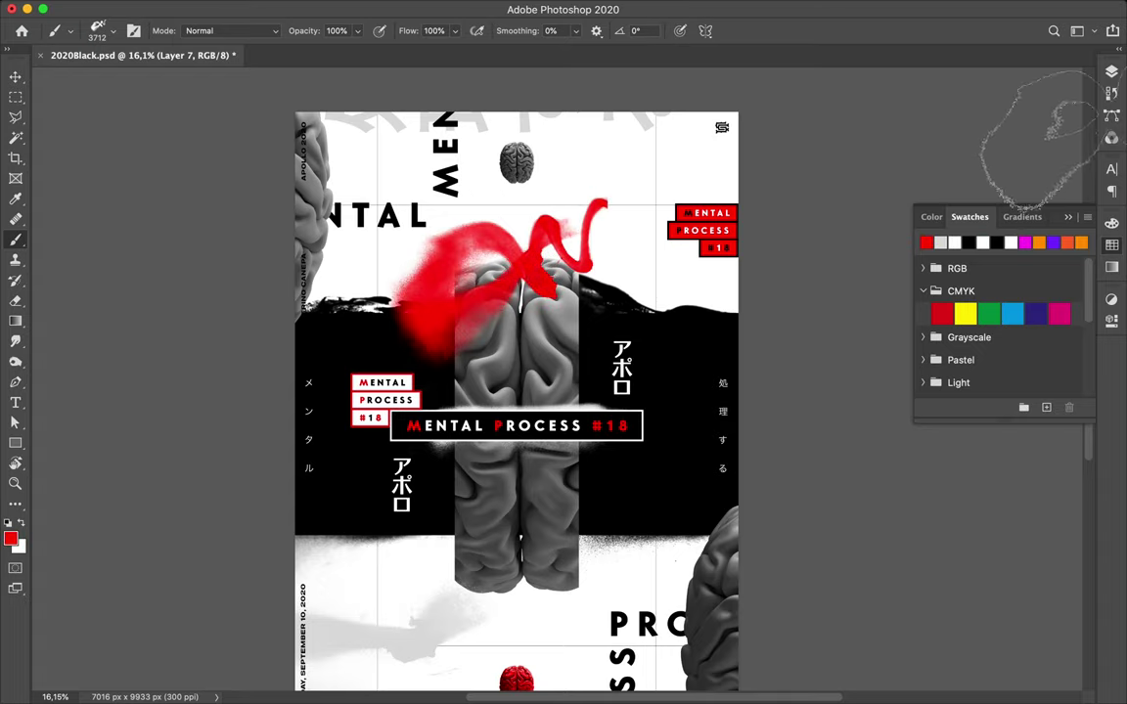
{"action": "left_click", "coordinate": [1111, 73]}
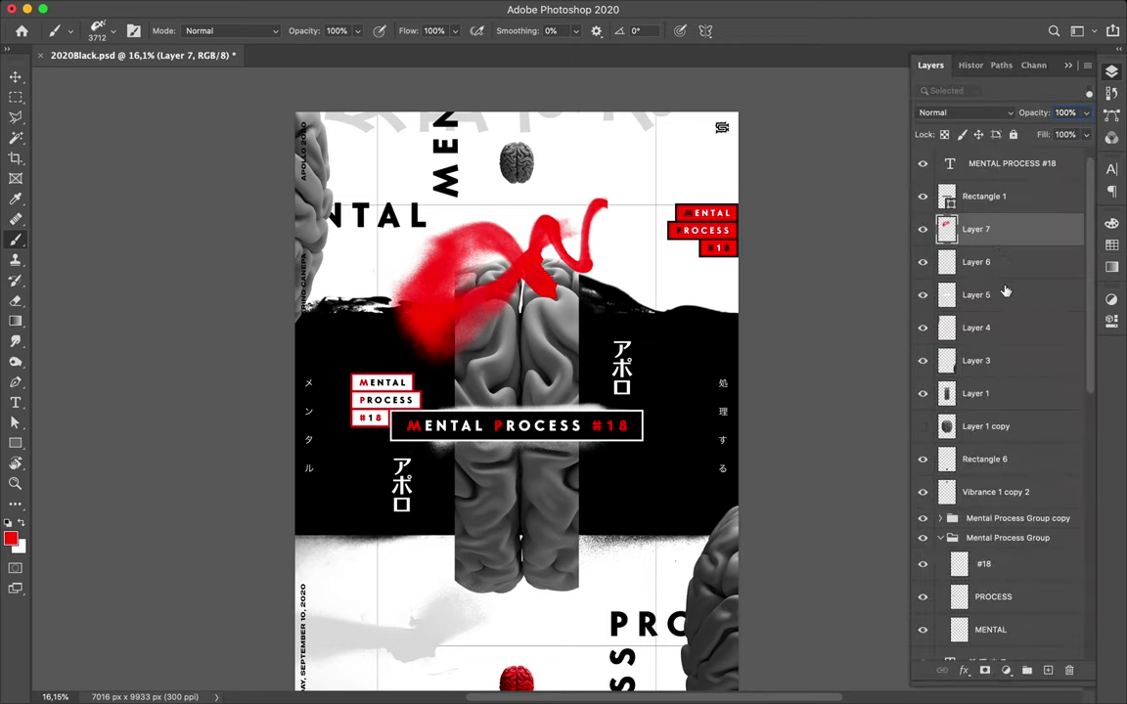
Drag Layer 7 down the layer stack so it sits just above Rectangle 2
{"action": "left_click_drag", "start_coordinate": [990, 230], "coordinate": [994, 435]}
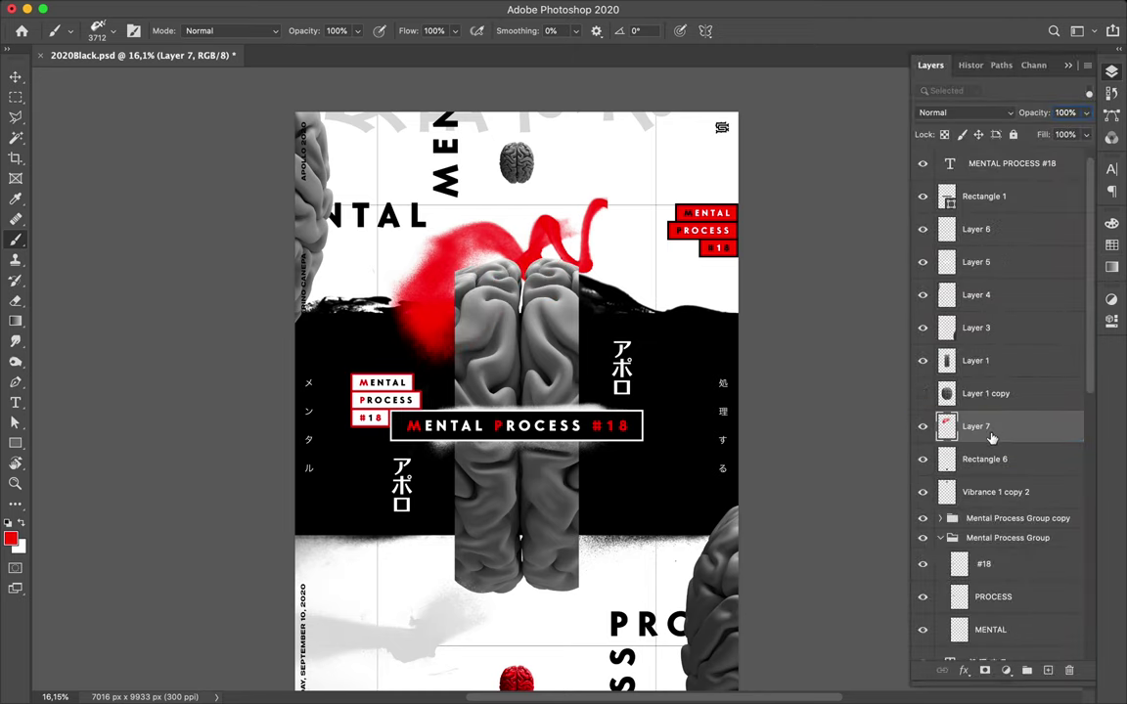
{"action": "scroll", "coordinate": [992, 437], "scroll_direction": "down", "scroll_amount": 1}
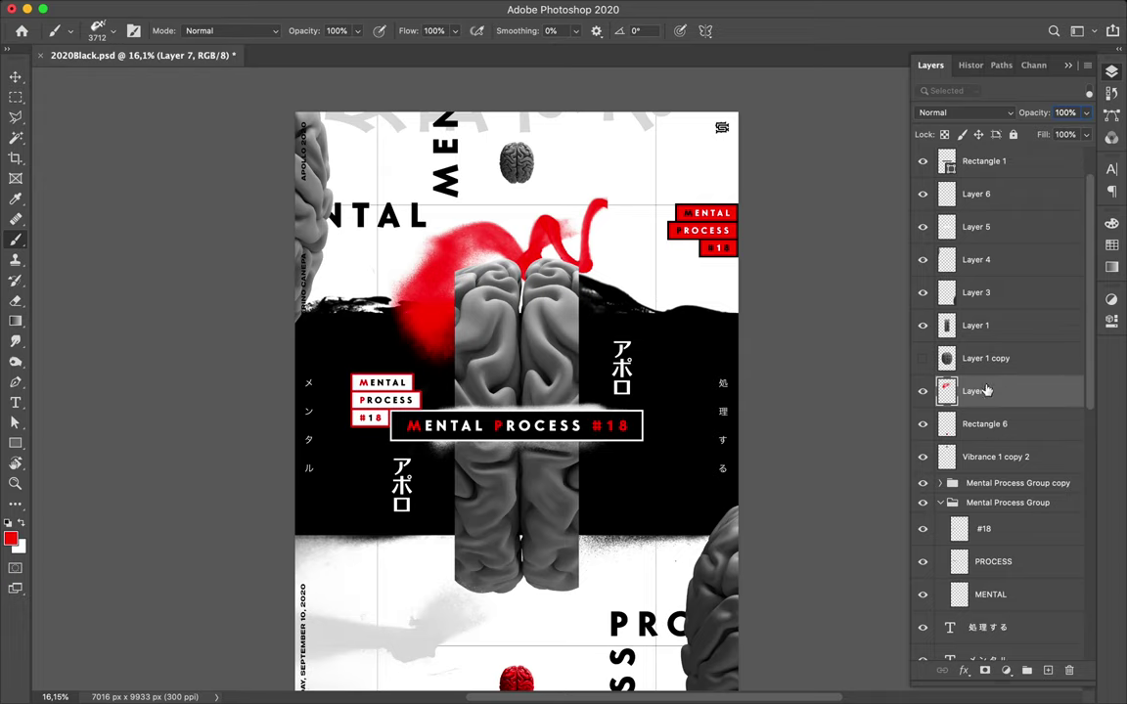
{"action": "scroll", "coordinate": [986, 423], "scroll_direction": "down", "scroll_amount": 1}
{"action": "scroll", "coordinate": [979, 440], "scroll_direction": "down", "scroll_amount": 2}
{"action": "scroll", "coordinate": [964, 479], "scroll_direction": "down", "scroll_amount": 3}
{"action": "left_click_drag", "start_coordinate": [957, 497], "coordinate": [958, 699]}
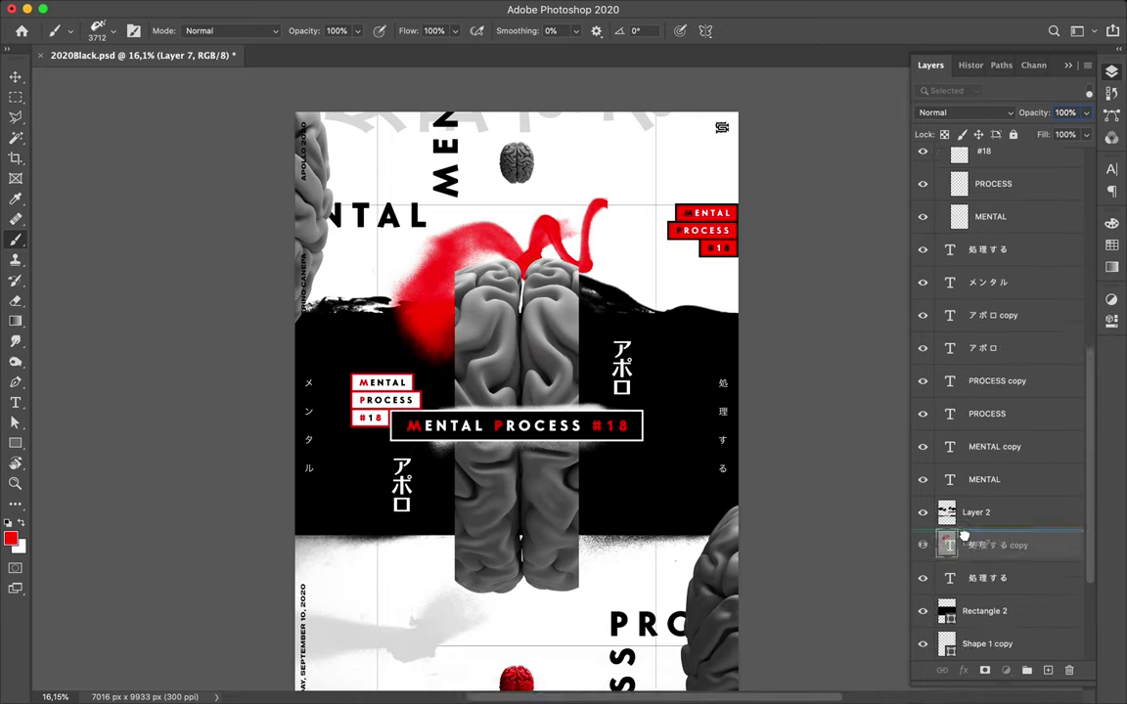
{"action": "left_click_drag", "start_coordinate": [959, 700], "coordinate": [966, 636]}
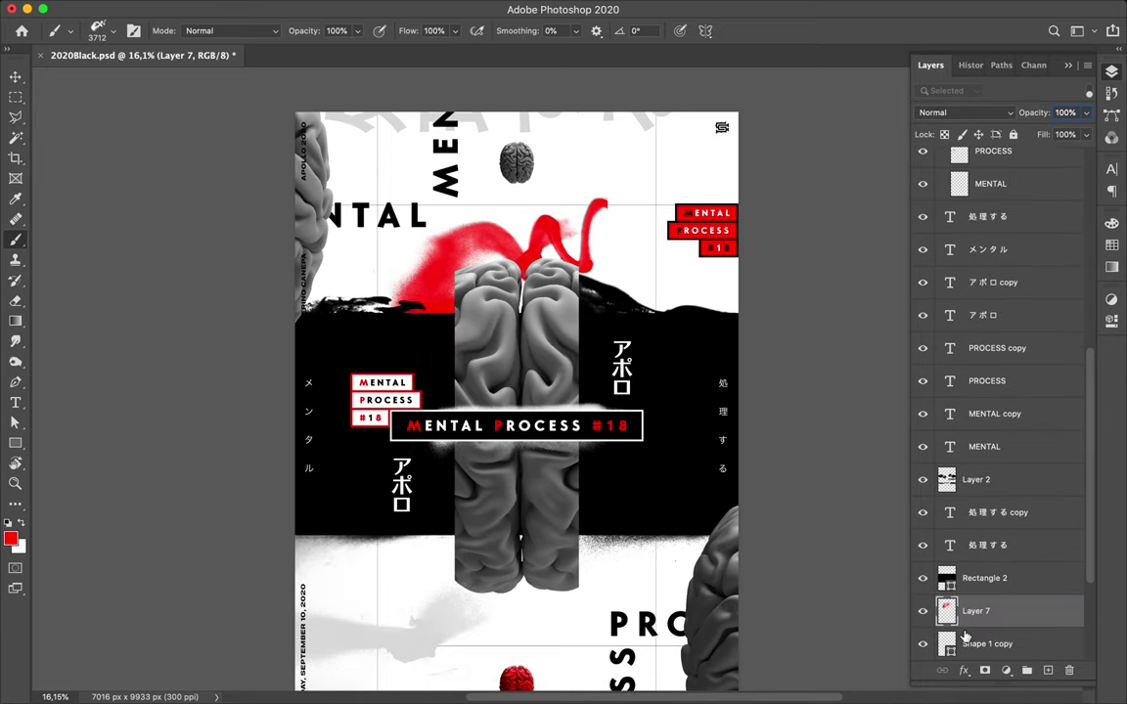
{"action": "left_click_drag", "start_coordinate": [994, 609], "coordinate": [989, 578]}
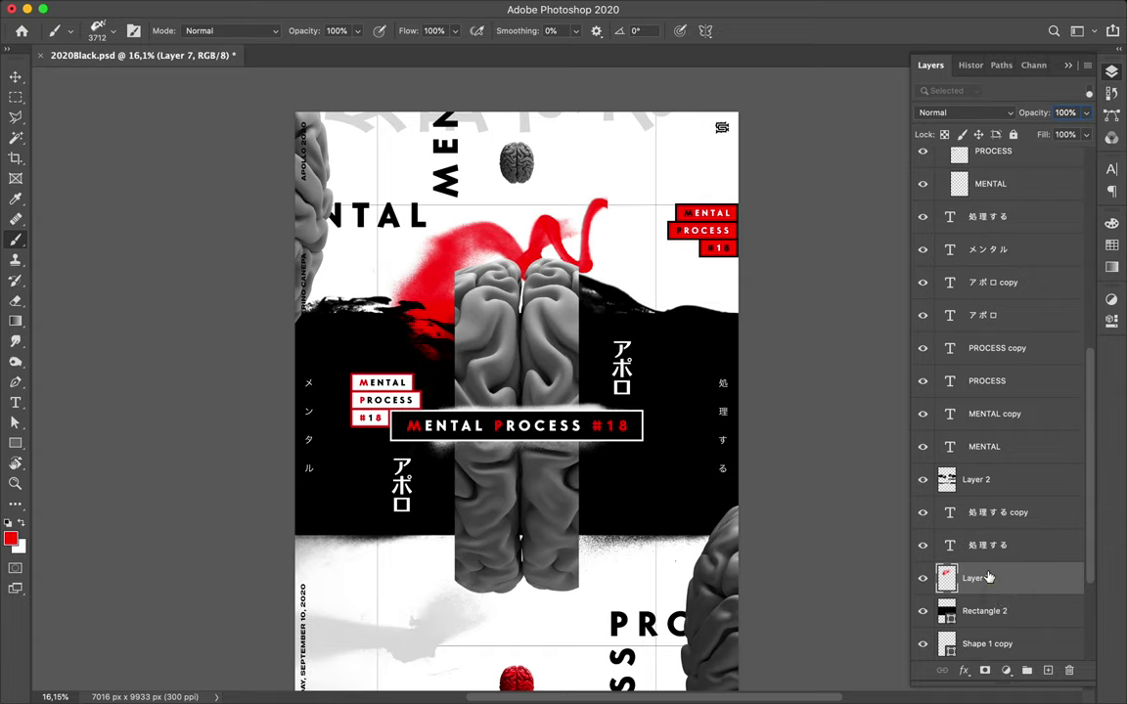
{"action": "mouse_move", "coordinate": [815, 9]}
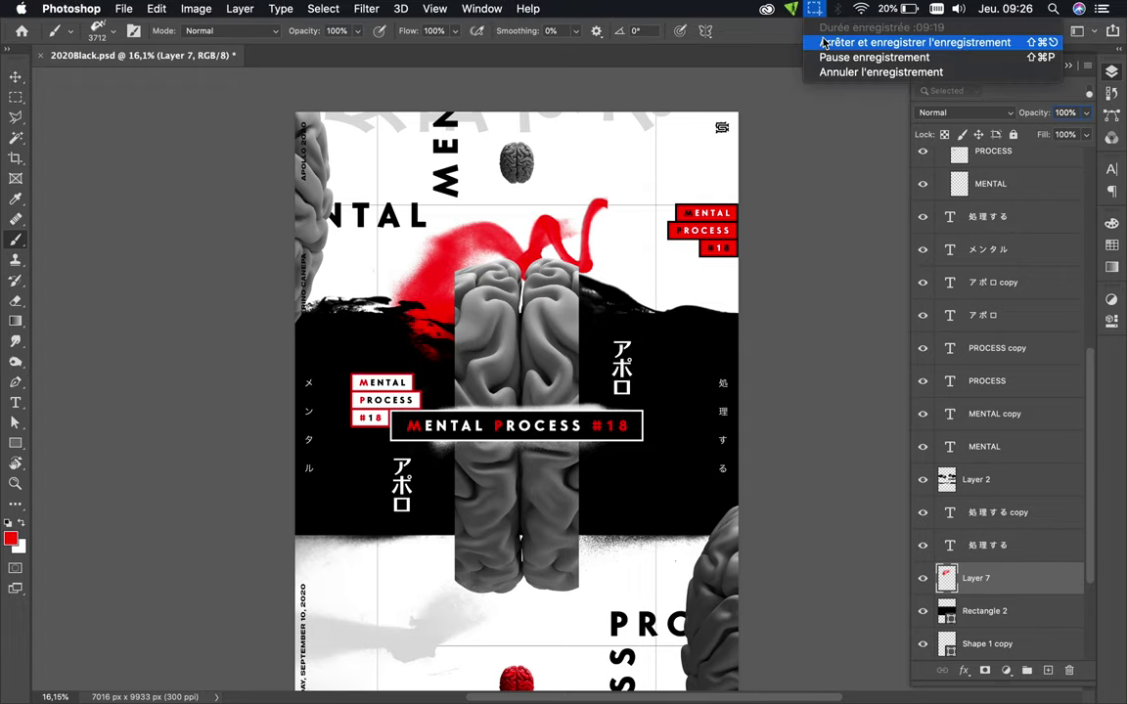
{"action": "left_click", "coordinate": [841, 42]}
Move the red stroke layer above Layer 2 and shift the stroke right on the canvas
{"action": "key", "text": "v"}
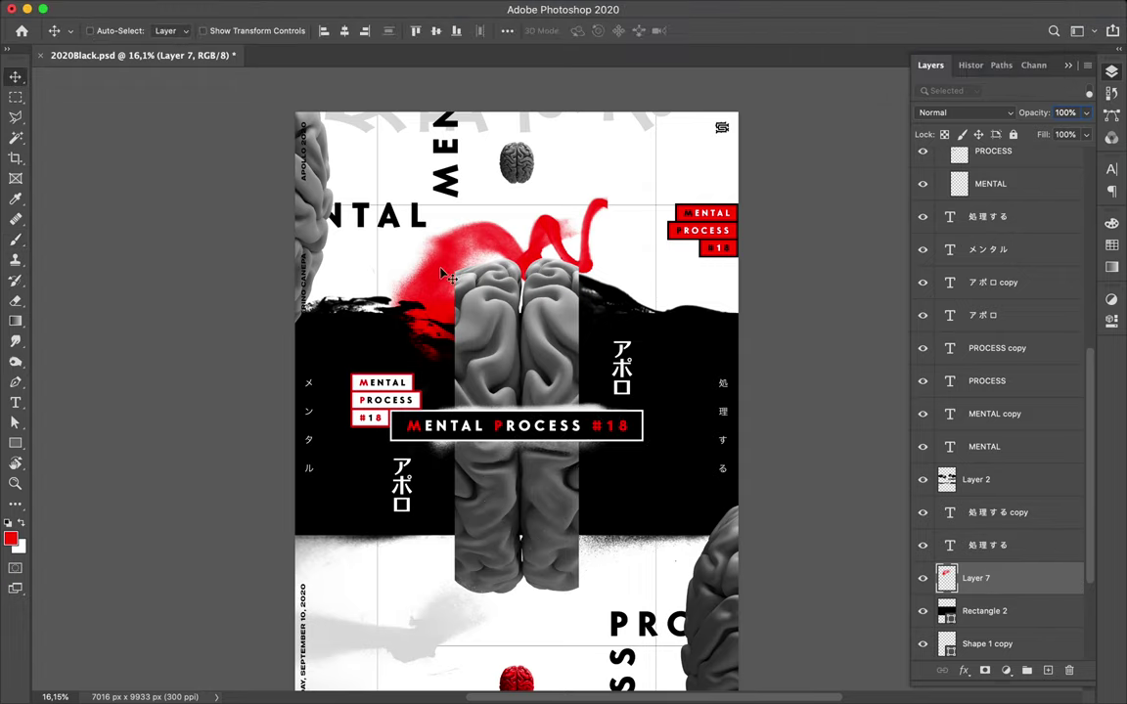
{"action": "scroll", "coordinate": [978, 528], "scroll_direction": "down", "scroll_amount": 2}
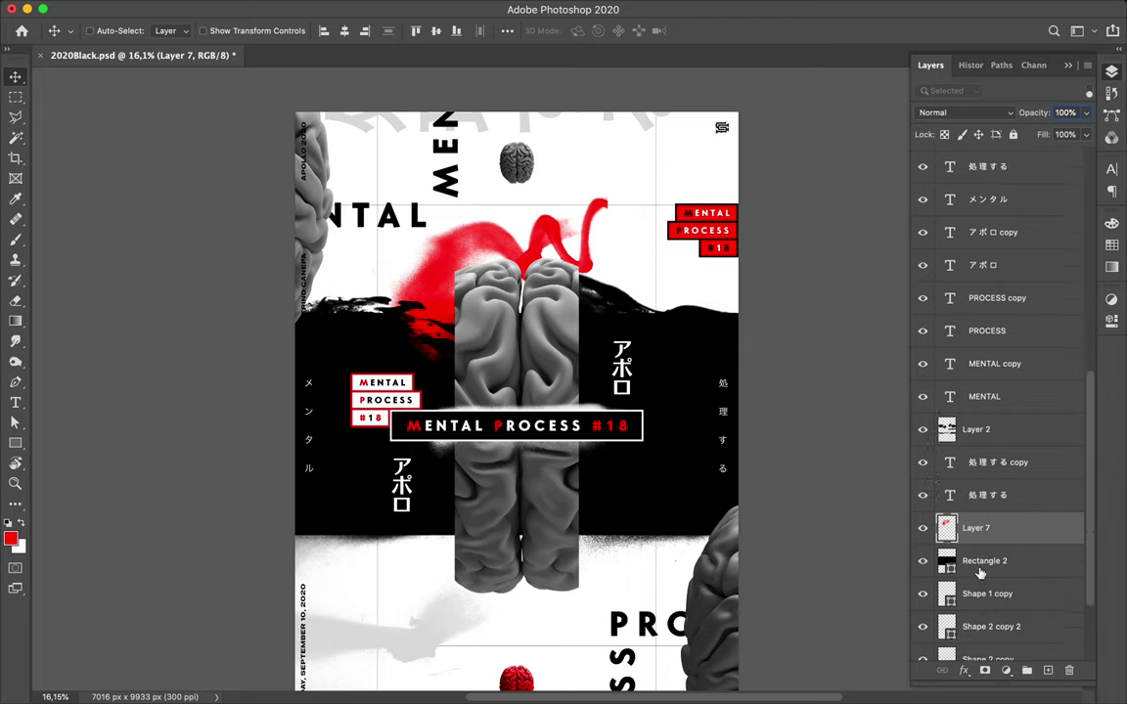
{"action": "scroll", "coordinate": [988, 504], "scroll_direction": "down", "scroll_amount": 1}
{"action": "left_click_drag", "start_coordinate": [990, 500], "coordinate": [983, 389]}
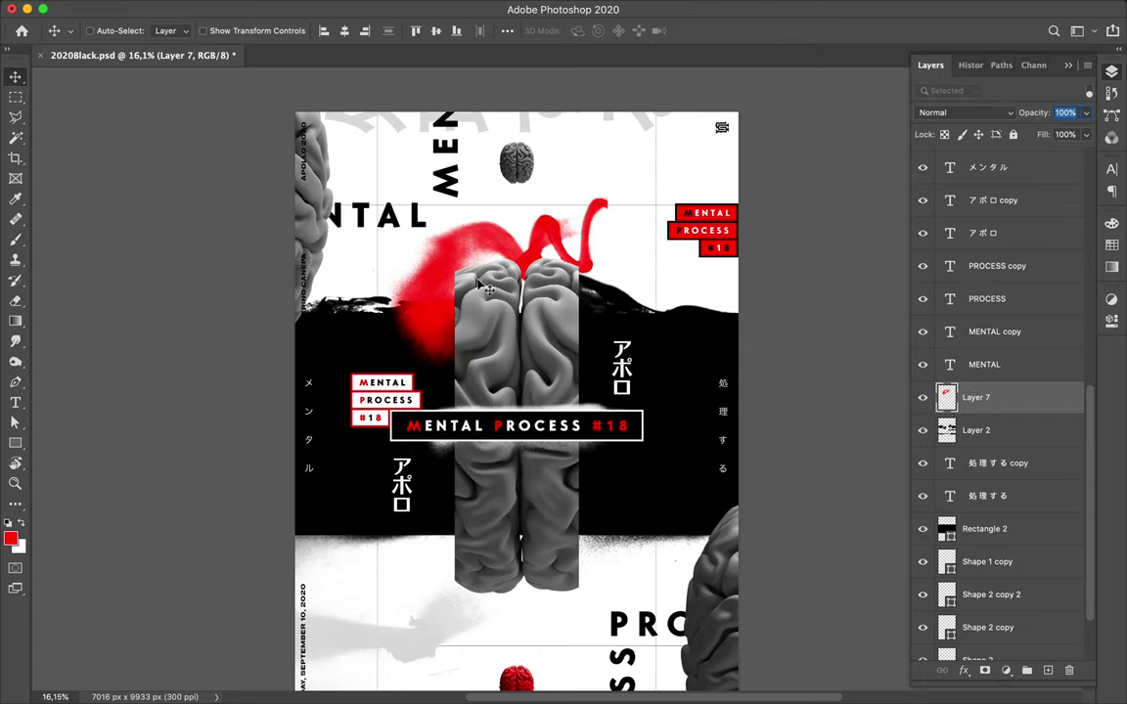
{"action": "mouse_move", "coordinate": [441, 278]}
{"action": "left_mouse_down"}
{"action": "mouse_move", "coordinate": [505, 279]}
{"action": "mouse_move", "coordinate": [501, 303]}
{"action": "left_mouse_up"}
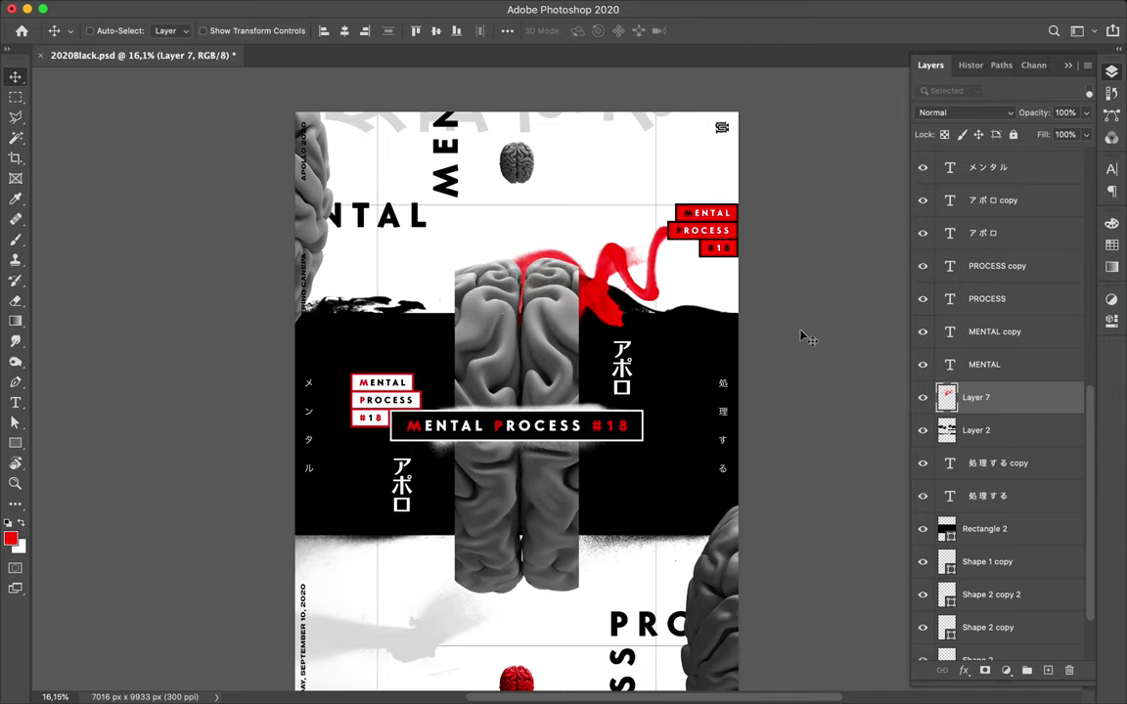
Enable Auto-Select and move Mental Process Group copy between Layer 7 and Layer 2
{"action": "key", "text": "super"}
{"action": "left_click", "coordinate": [670, 228]}
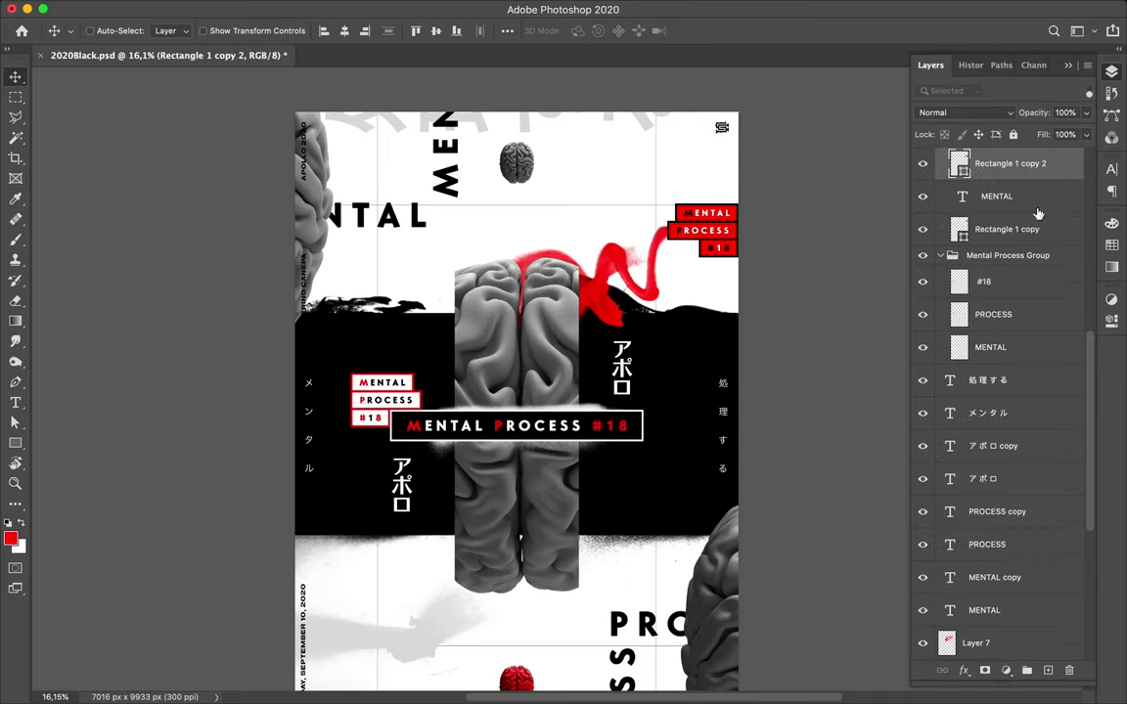
{"action": "scroll", "coordinate": [979, 192], "scroll_direction": "up", "scroll_amount": 3}
{"action": "left_click", "coordinate": [981, 192]}
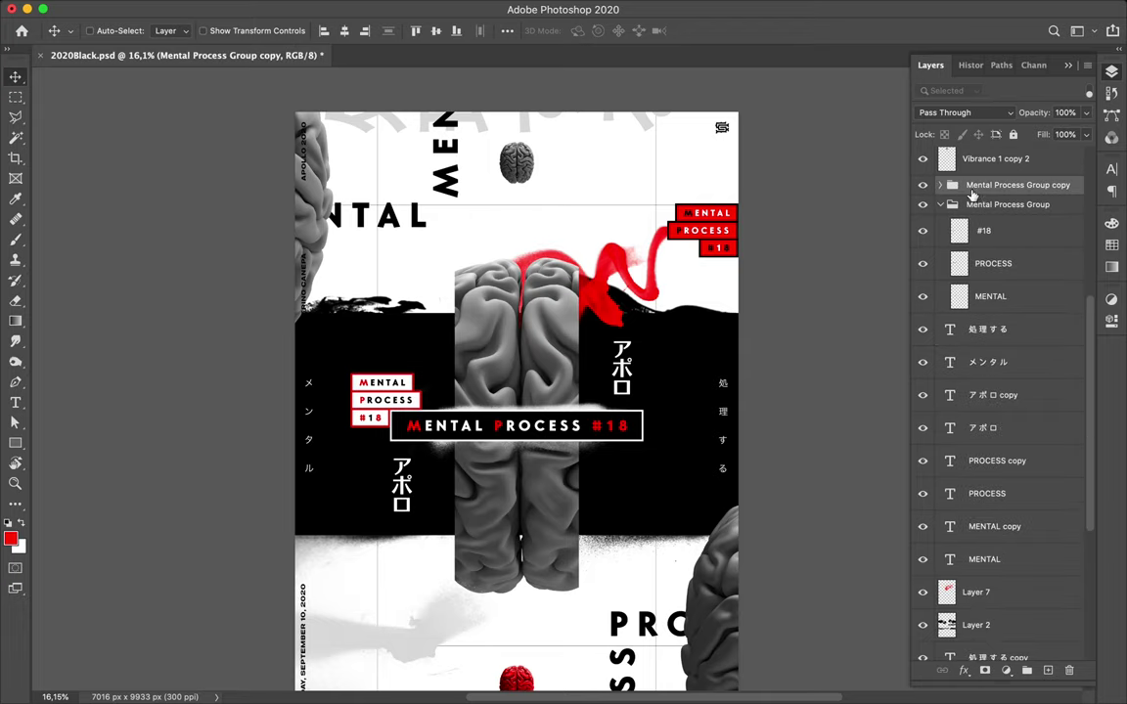
{"action": "left_click_drag", "start_coordinate": [985, 194], "coordinate": [998, 602]}
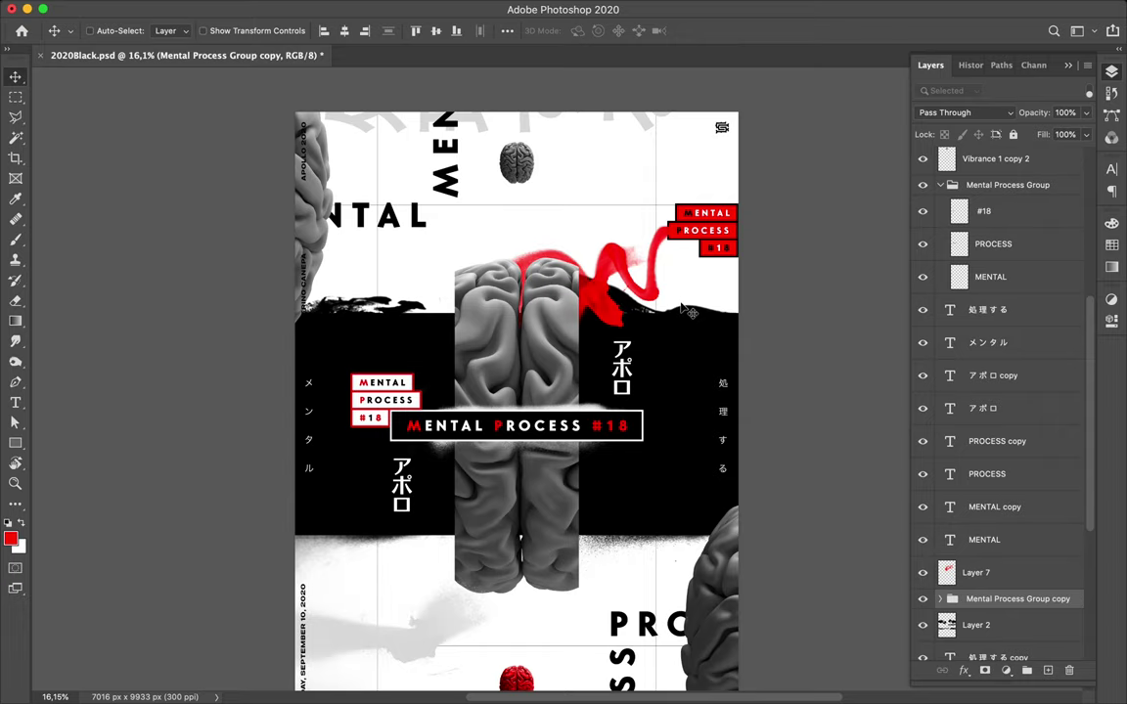
{"action": "scroll", "coordinate": [684, 308], "scroll_direction": "down", "scroll_amount": 3}
{"action": "scroll", "coordinate": [685, 309], "scroll_direction": "up", "scroll_amount": 3}
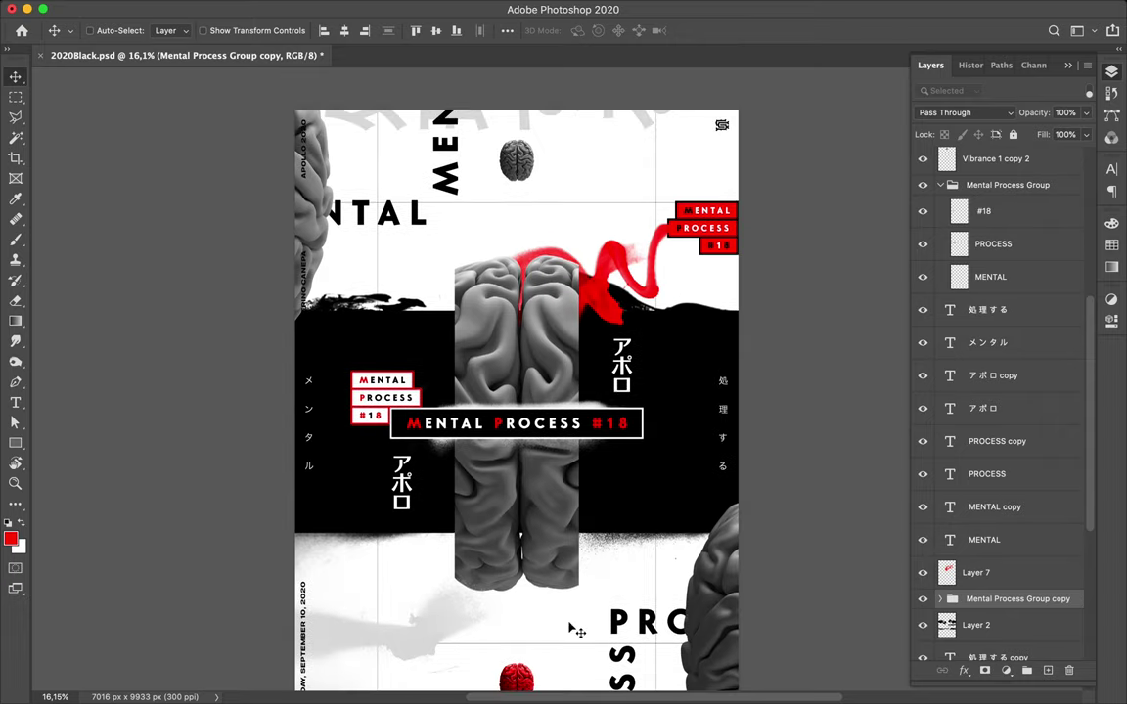
Duplicate the red brain render into the poster's top-right corner
{"action": "key", "text": "ctrl+v"}
{"action": "mouse_move", "coordinate": [480, 609]}
{"action": "left_mouse_down"}
{"action": "mouse_move", "coordinate": [741, 103]}
{"action": "mouse_move", "coordinate": [695, 158]}
{"action": "left_mouse_up"}
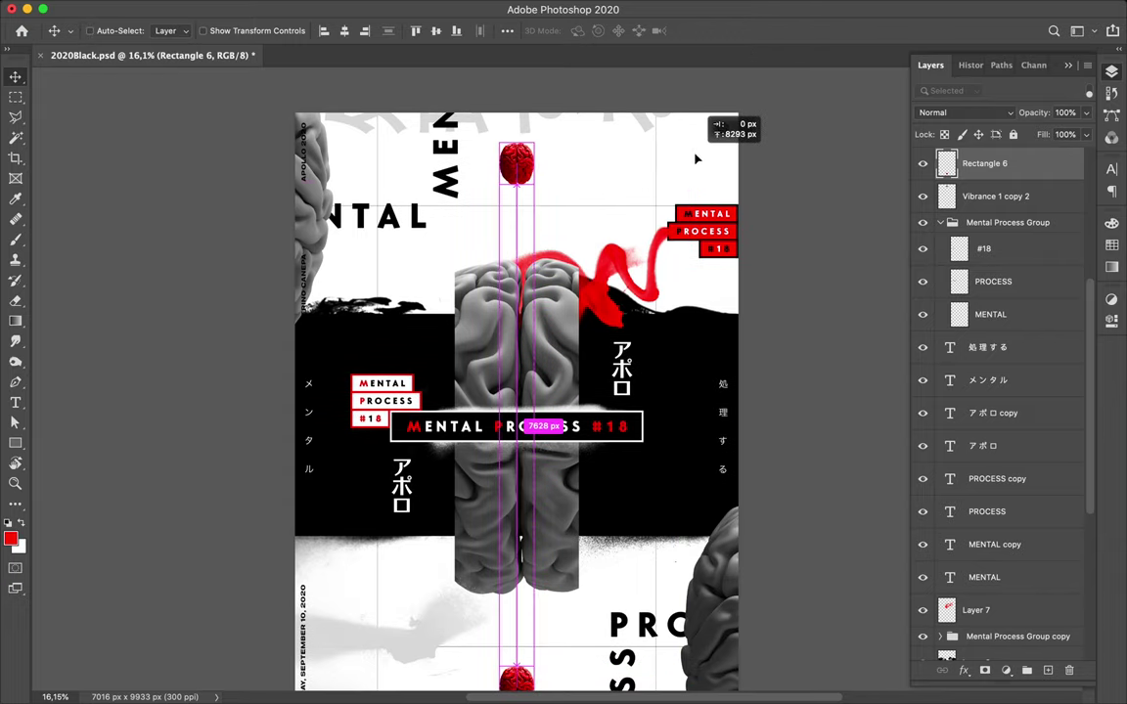
{"action": "key", "text": "ctrl+j"}
{"action": "left_click_drag", "start_coordinate": [514, 156], "coordinate": [696, 170]}
Place a copy of the grey brain render at the poster's bottom left
{"action": "scroll", "coordinate": [626, 162], "scroll_direction": "down", "scroll_amount": 2}
{"action": "left_click", "coordinate": [509, 95], "text": "ctrl"}
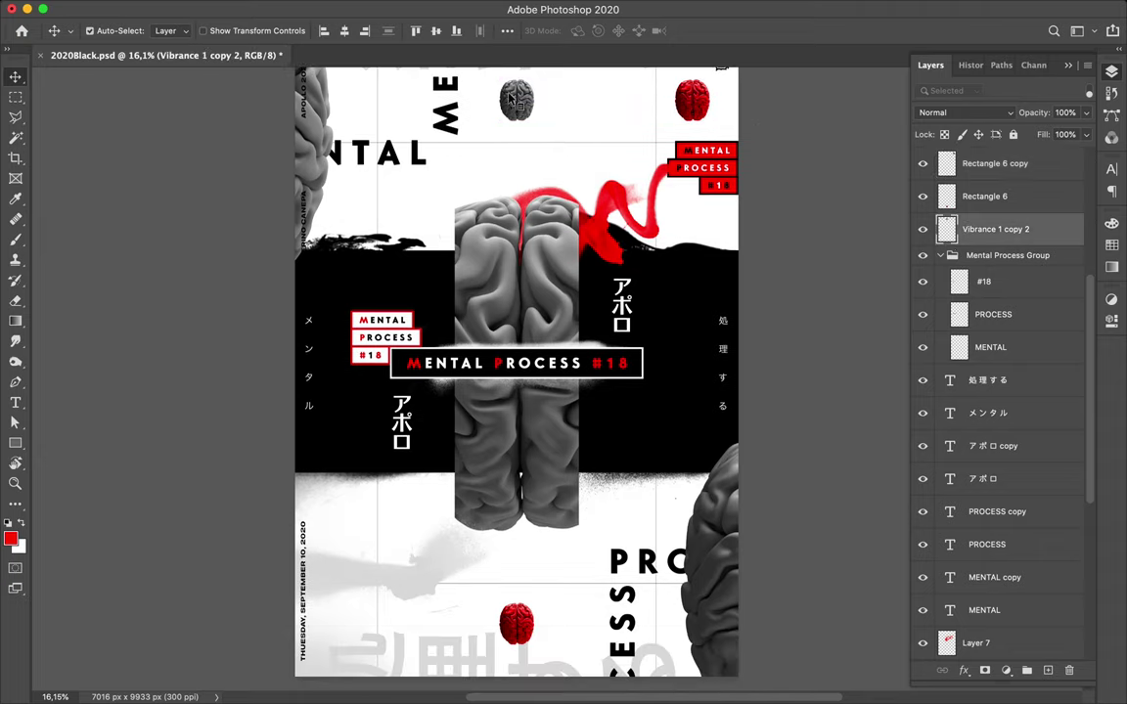
{"action": "left_click_drag", "start_coordinate": [510, 95], "coordinate": [350, 623]}
{"action": "left_click_drag", "start_coordinate": [516, 626], "coordinate": [354, 646]}
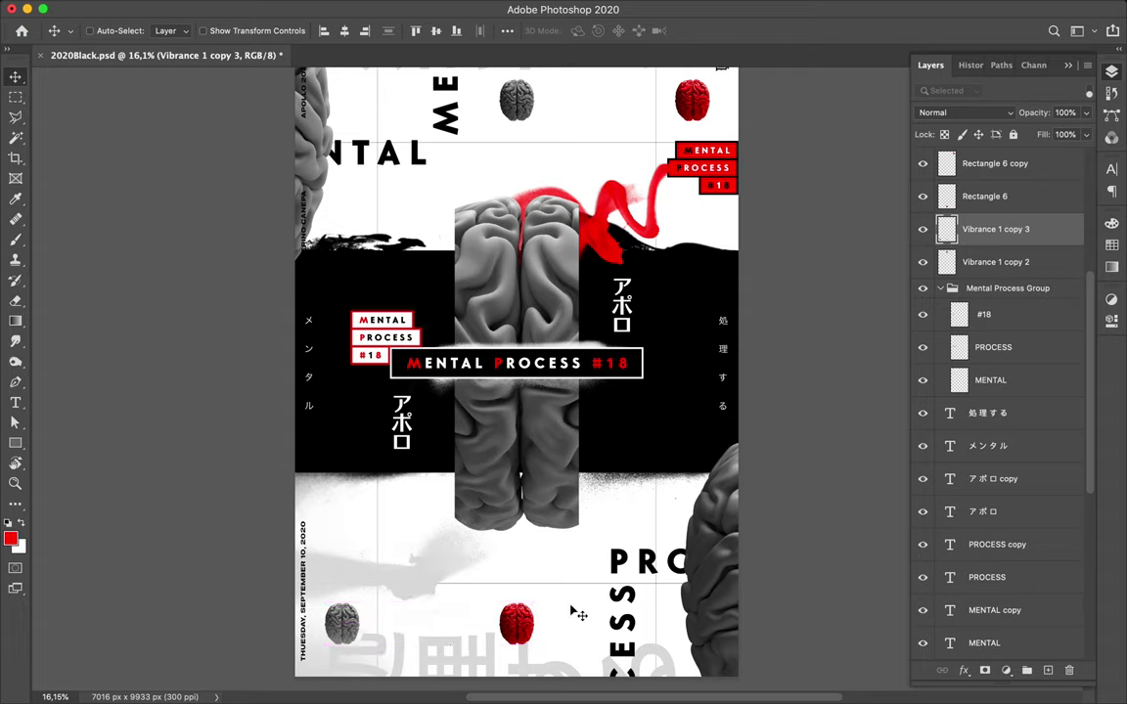
{"action": "key", "text": "u"}
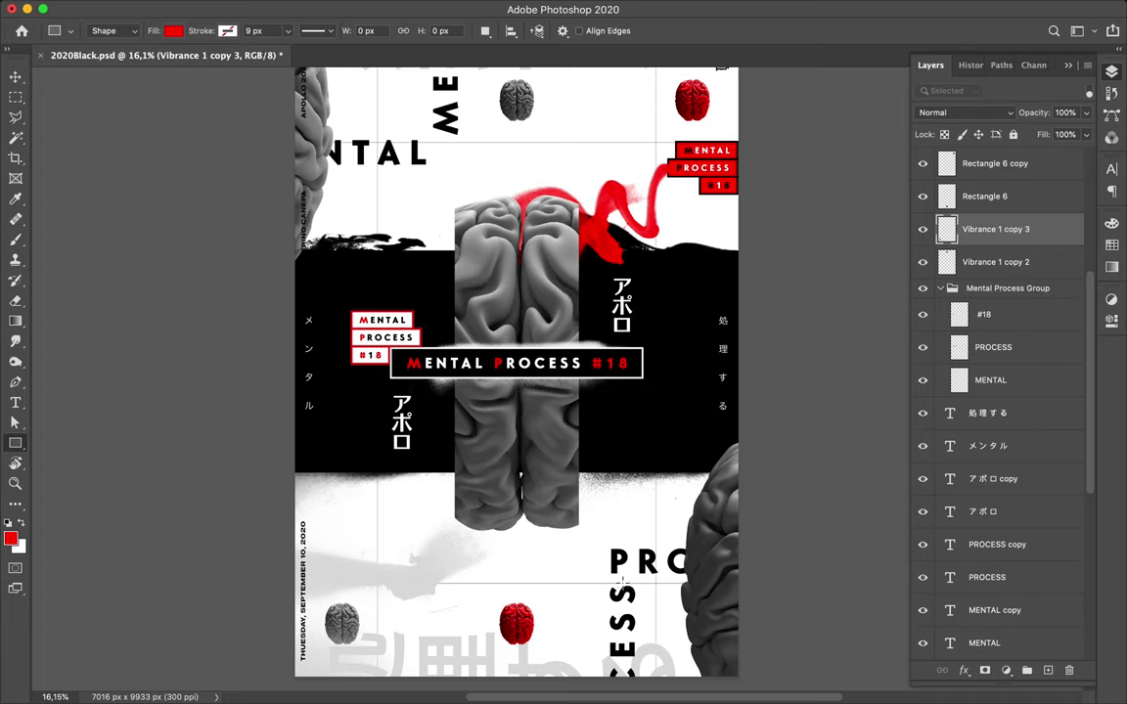
Draw a tall red rectangle just above Layer 0, under the CESS letters
{"action": "scroll", "coordinate": [1016, 554], "scroll_direction": "down", "scroll_amount": 5}
{"action": "scroll", "coordinate": [1015, 554], "scroll_direction": "down", "scroll_amount": 5}
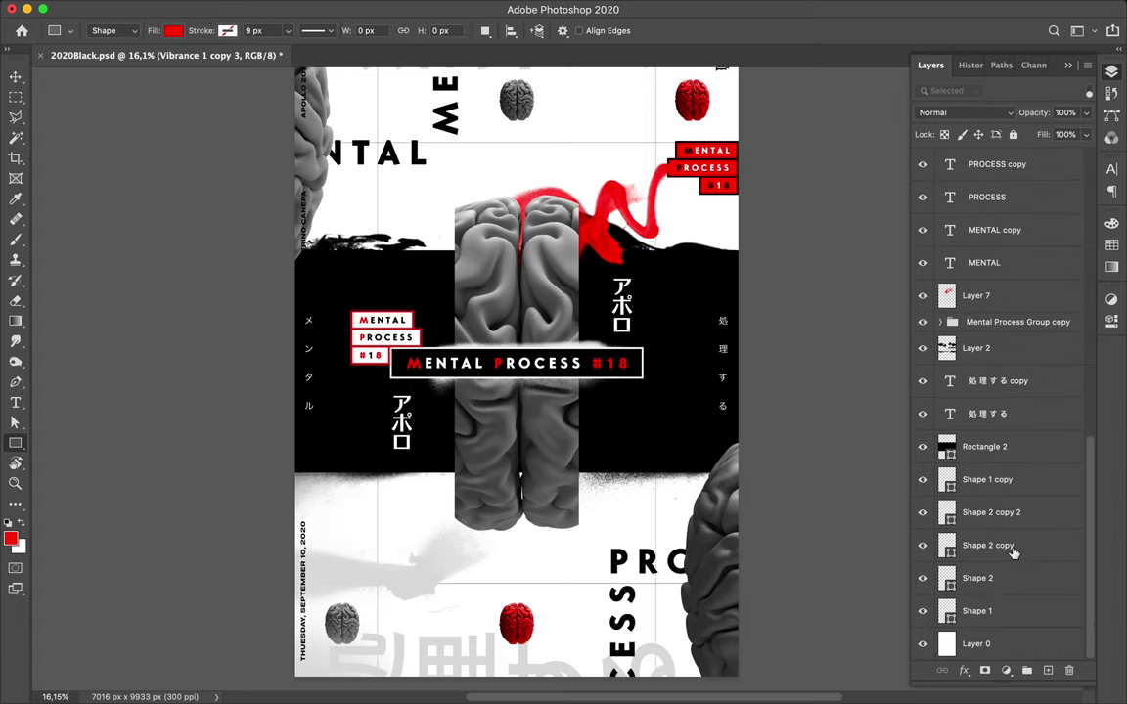
{"action": "left_click", "coordinate": [990, 616]}
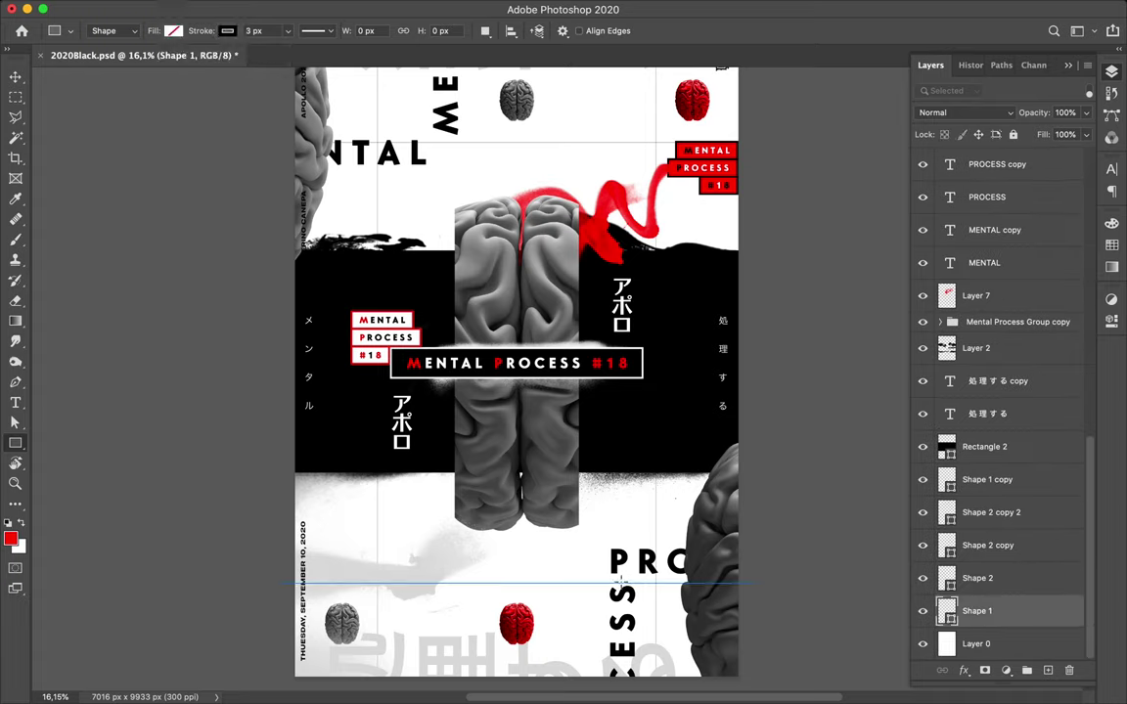
{"action": "key", "text": "alt+bracketleft"}
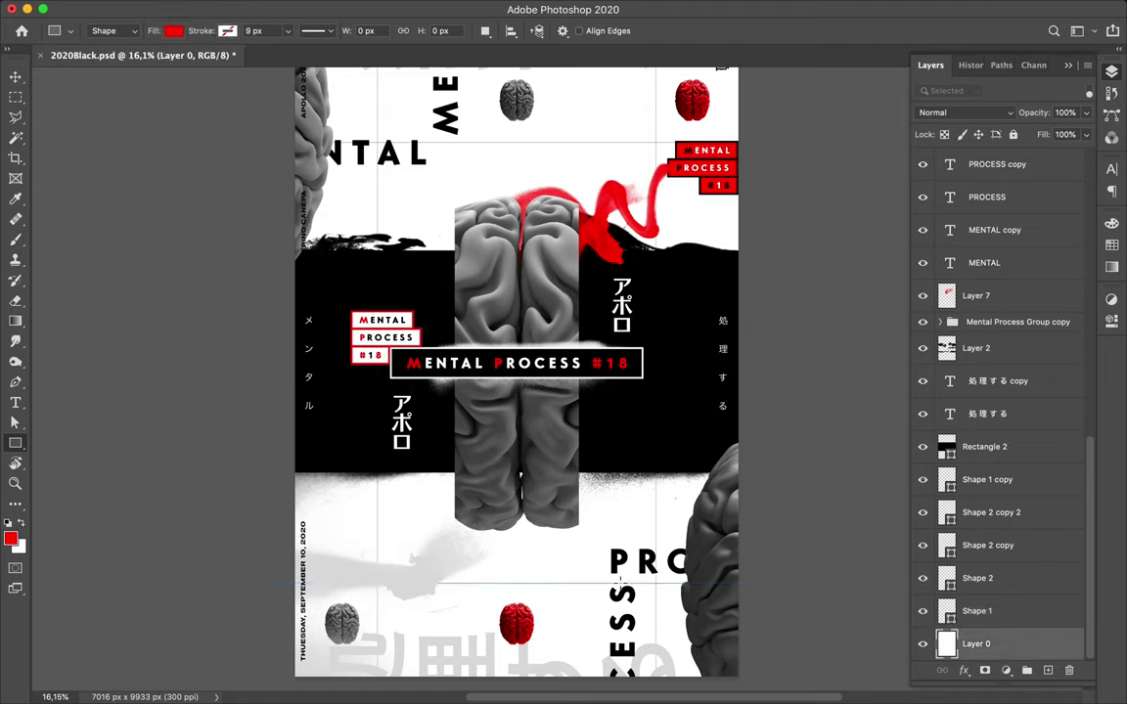
{"action": "left_click_drag", "start_coordinate": [619, 584], "coordinate": [654, 686]}
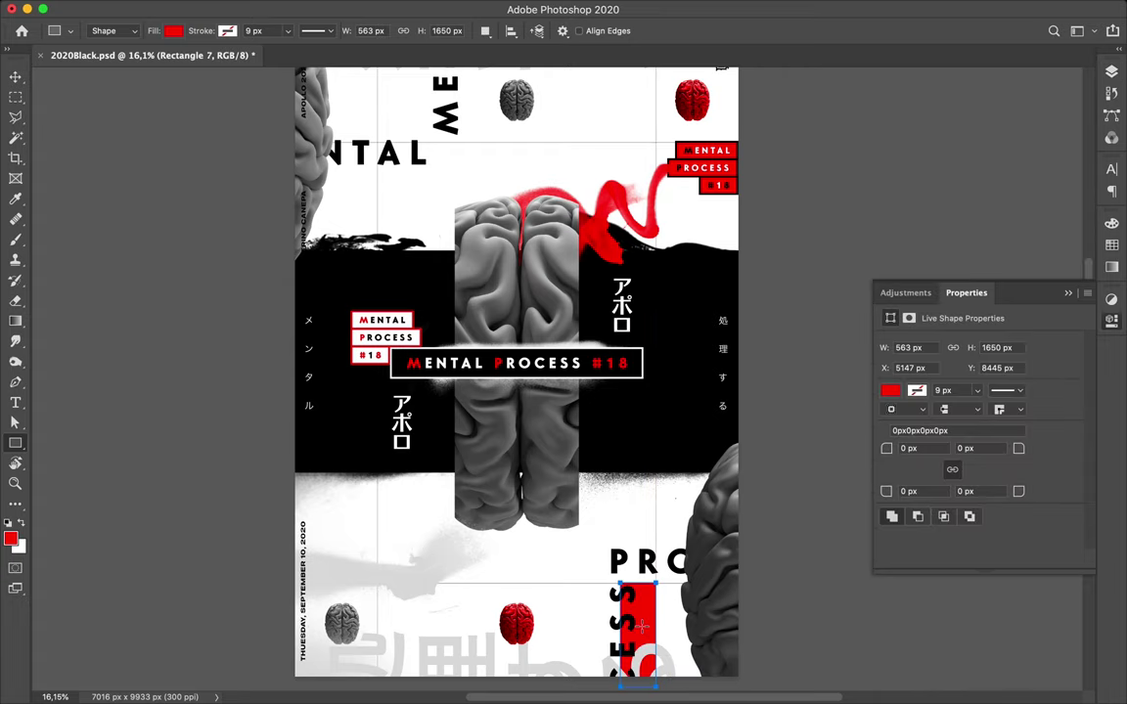
{"action": "key", "text": "ctrl+apostrophe"}
{"action": "scroll", "coordinate": [643, 634], "scroll_direction": "up", "scroll_amount": 5, "text": "alt"}
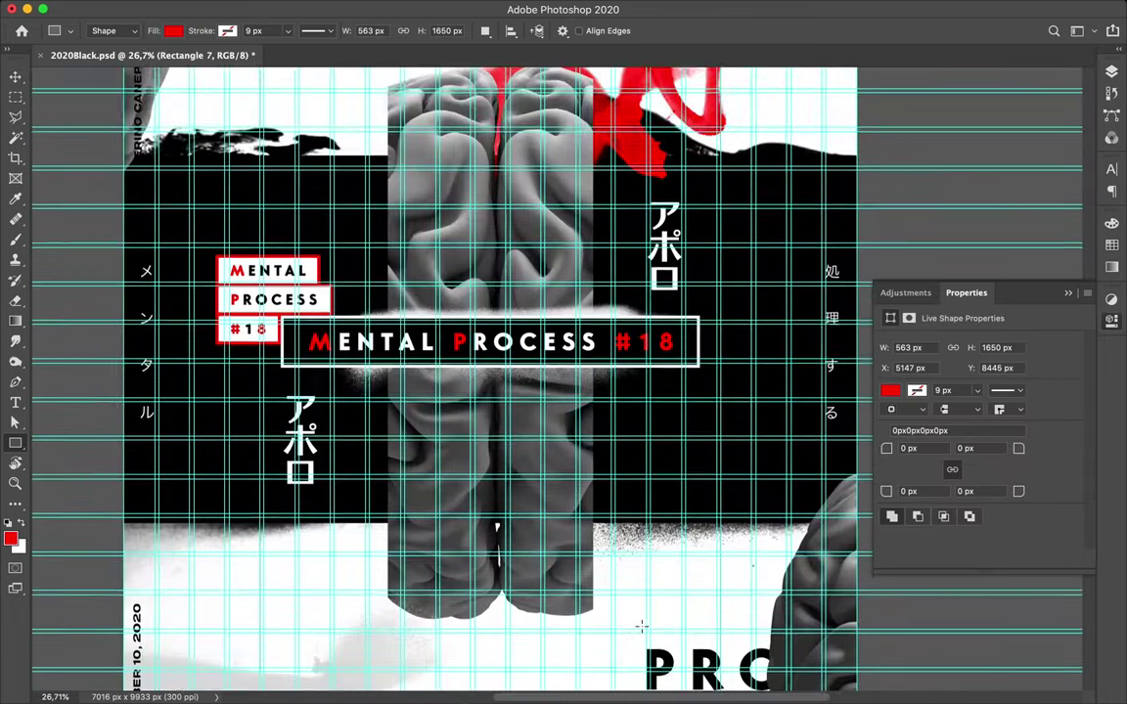
{"action": "scroll", "coordinate": [643, 630], "scroll_direction": "down", "scroll_amount": 3}
{"action": "scroll", "coordinate": [642, 626], "scroll_direction": "up", "scroll_amount": 3, "text": "alt"}
{"action": "scroll", "coordinate": [641, 626], "scroll_direction": "down", "scroll_amount": 3}
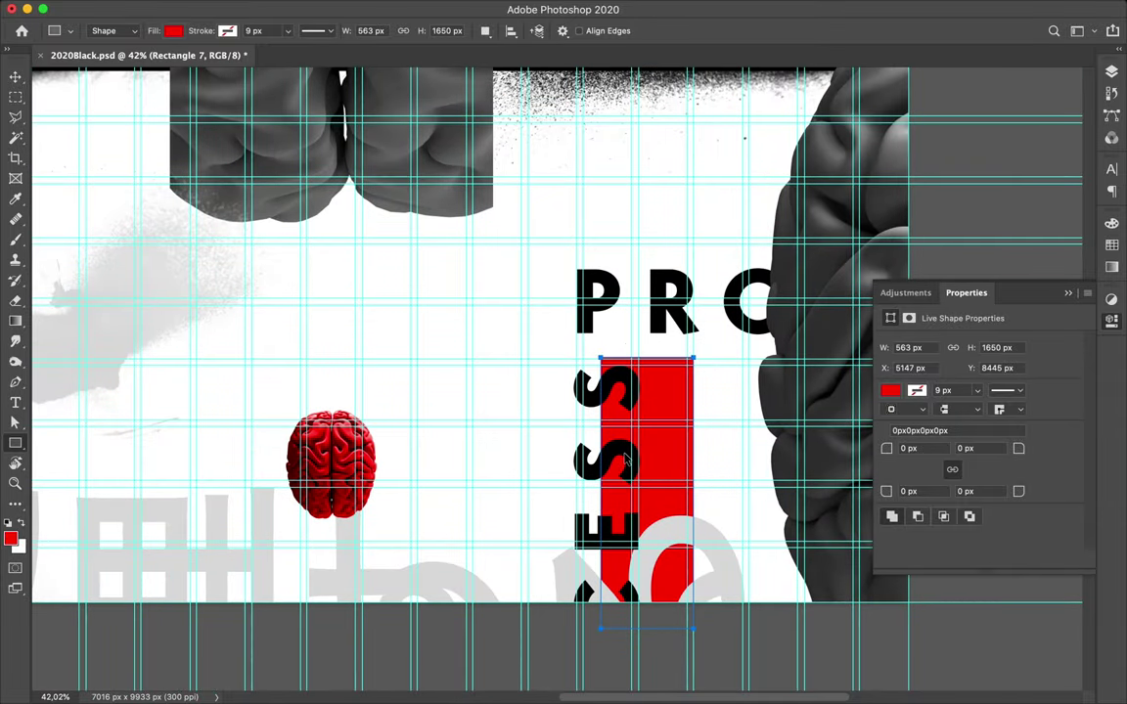
Widen the red rectangle and trim its top to 668 × 1636 px
{"action": "key", "text": "ctrl+t"}
{"action": "left_click_drag", "start_coordinate": [601, 494], "coordinate": [583, 490]}
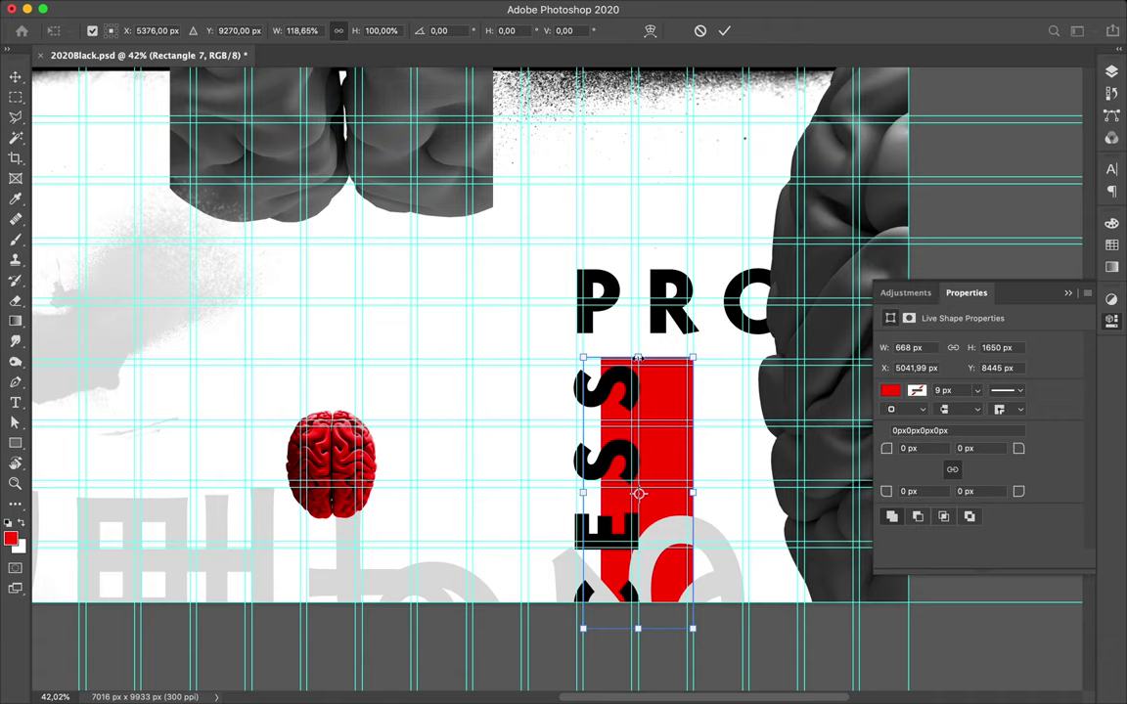
{"action": "left_click_drag", "start_coordinate": [637, 358], "coordinate": [638, 360]}
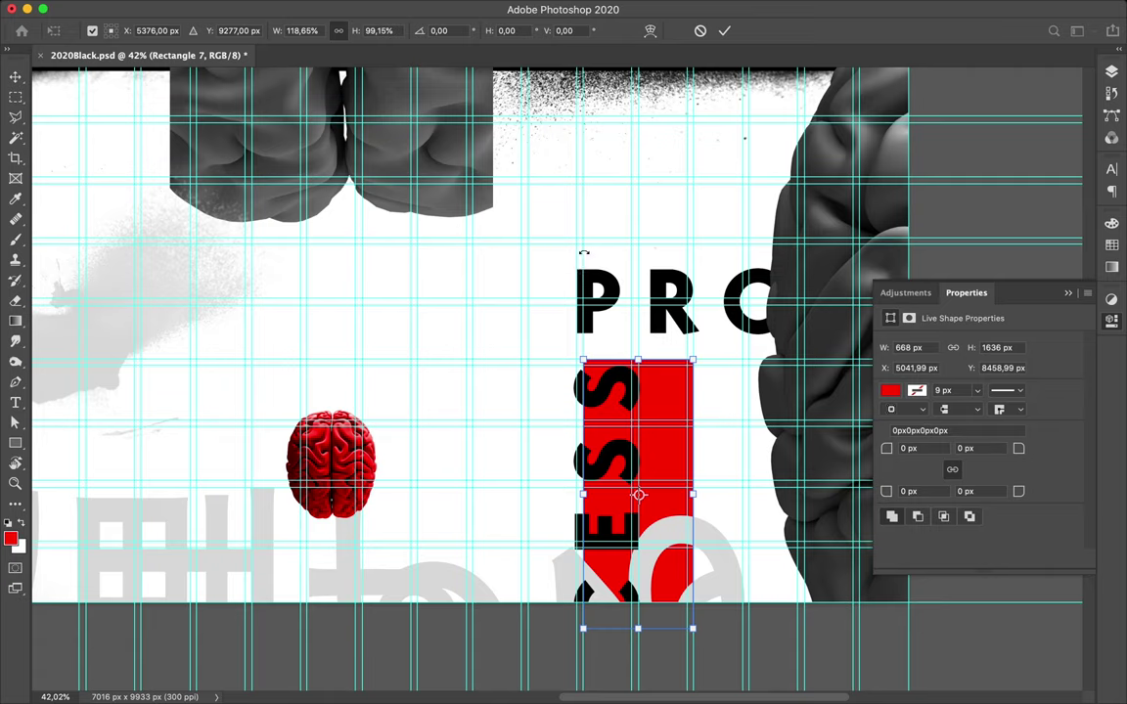
{"action": "key", "text": "Return"}
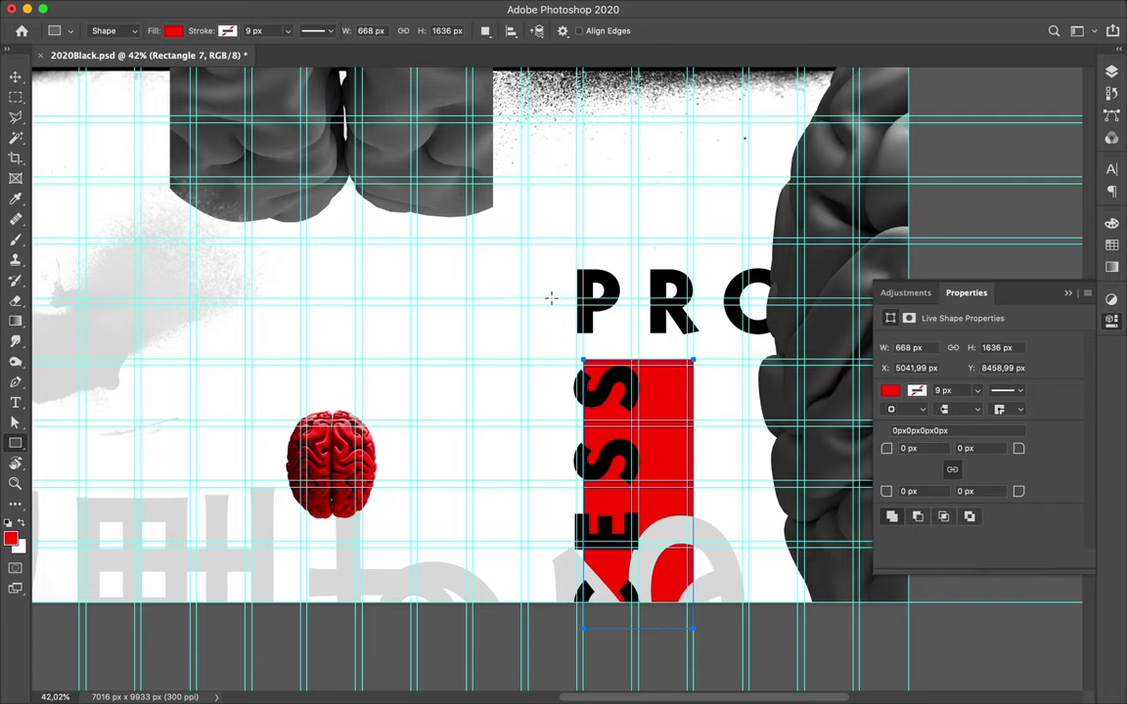
{"action": "left_click_drag", "start_coordinate": [551, 299], "coordinate": [795, 305]}
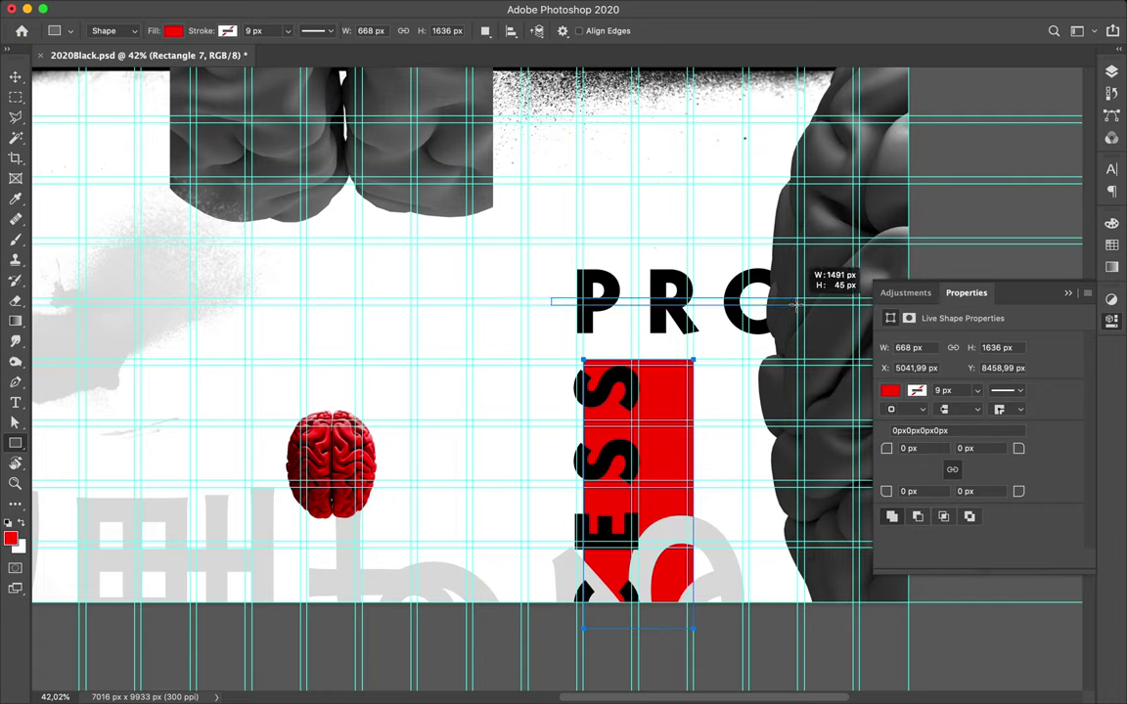
Position the thin red 1491 × 45 px bar across the middle of PRO
{"action": "key", "text": "v"}
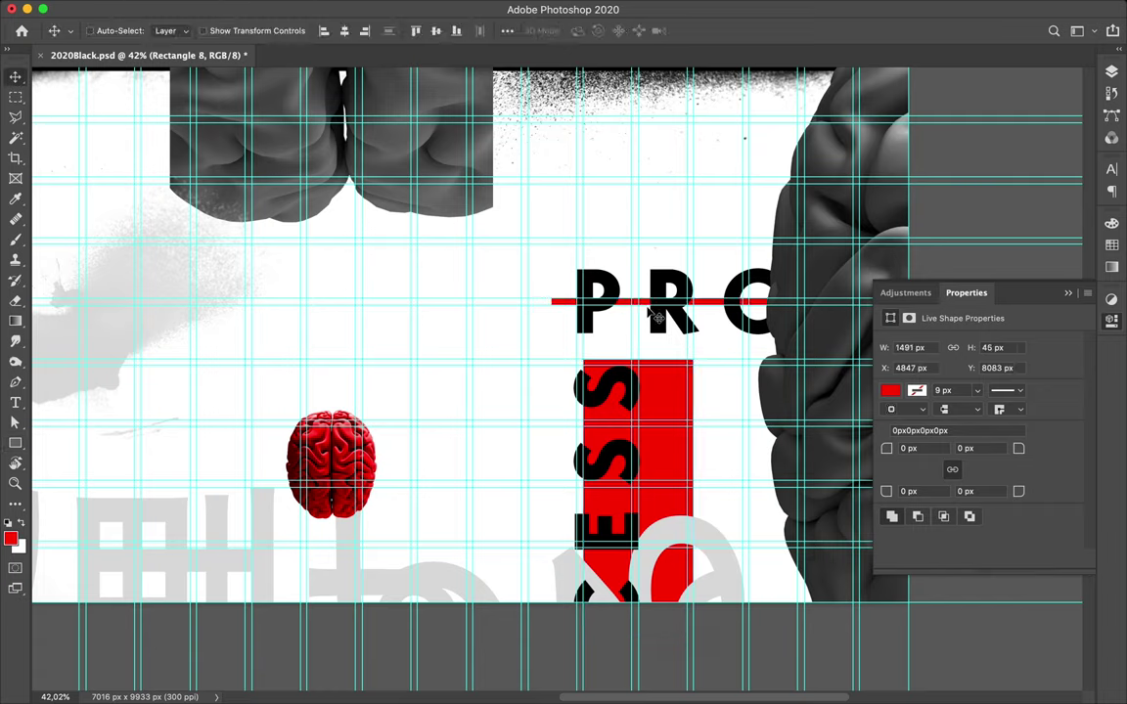
{"action": "mouse_move", "coordinate": [645, 306]}
{"action": "left_mouse_down"}
{"action": "mouse_move", "coordinate": [661, 336]}
{"action": "mouse_move", "coordinate": [657, 312]}
{"action": "left_mouse_up"}
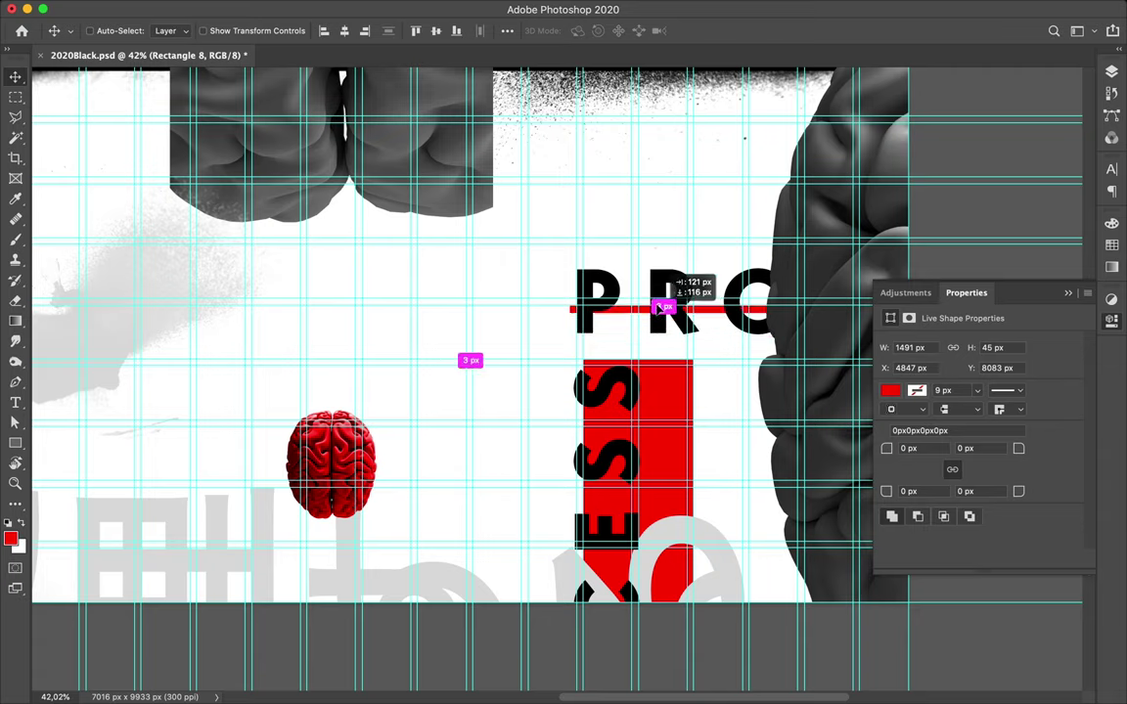
{"action": "left_click_drag", "start_coordinate": [657, 312], "coordinate": [661, 315]}
{"action": "key", "text": "shift+Down"}
{"action": "key", "text": "shift+Down"}
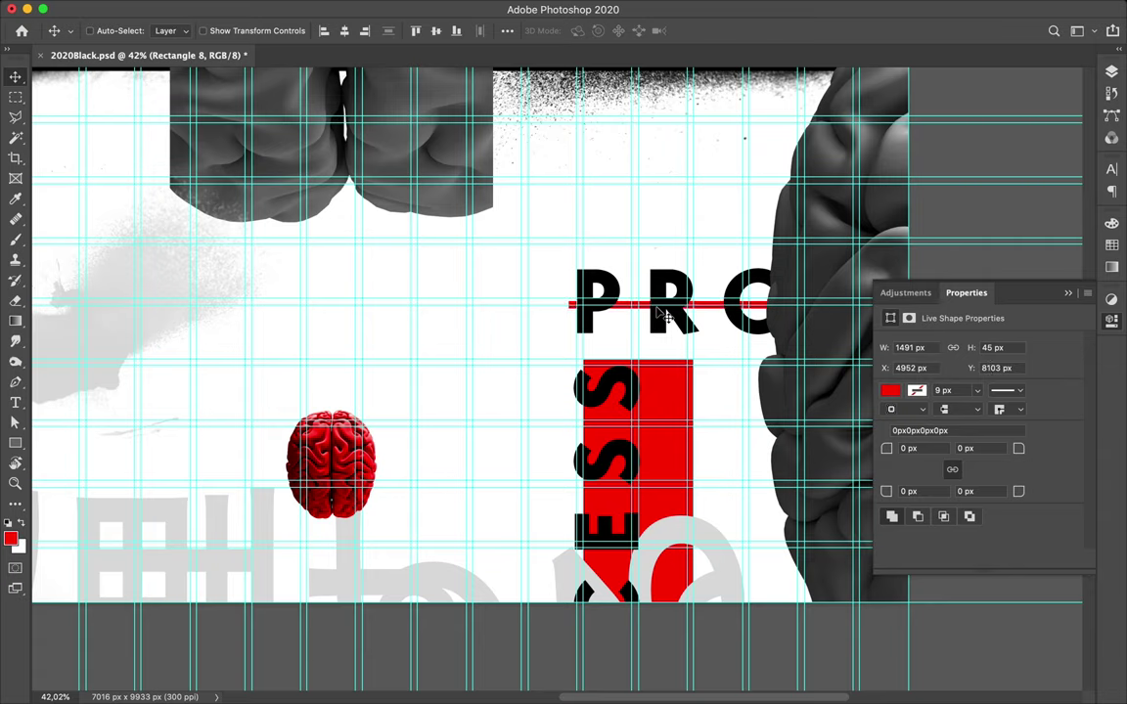
{"action": "key", "text": "shift+Up"}
{"action": "key", "text": "shift+Up"}
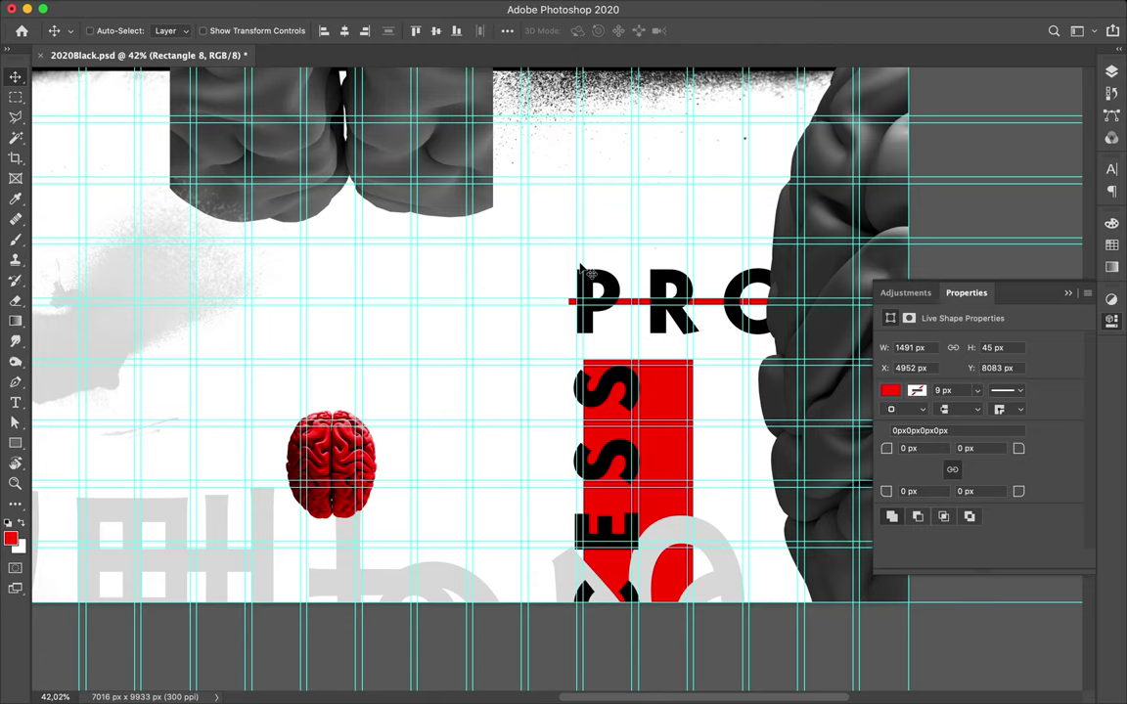
Draw a red 2383 × 206 px bar behind the TAL letters of MENTAL
{"action": "scroll", "coordinate": [584, 269], "scroll_direction": "down", "scroll_amount": 3}
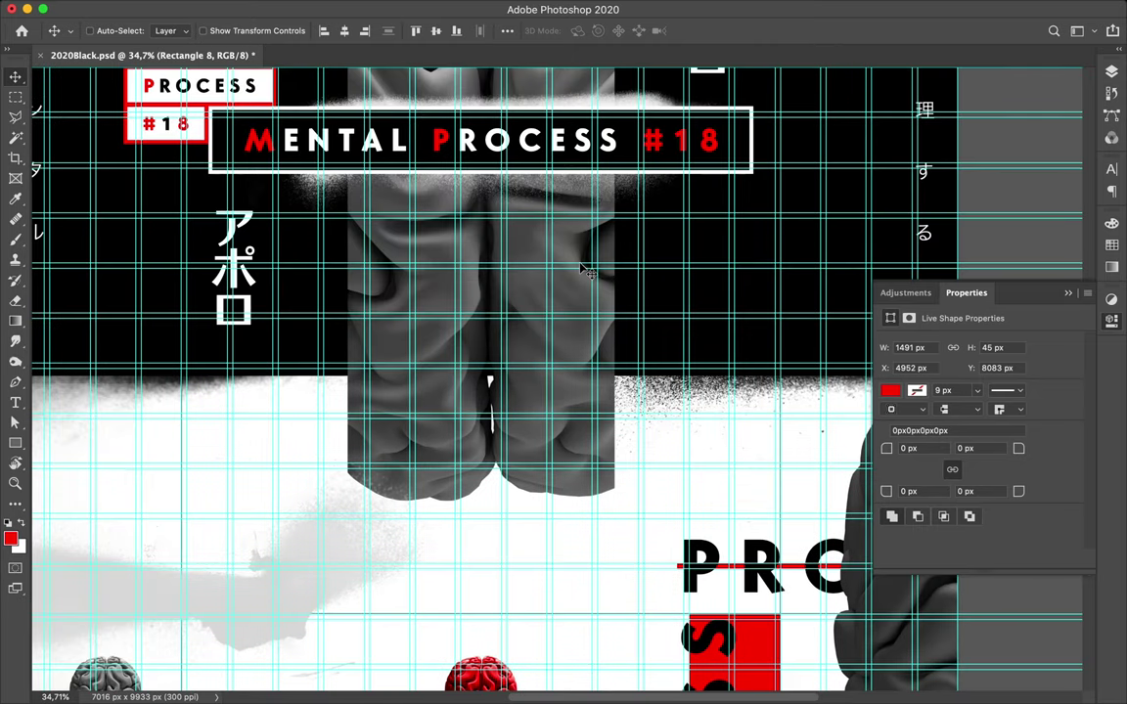
{"action": "scroll", "coordinate": [584, 269], "scroll_direction": "up", "scroll_amount": 5}
{"action": "scroll", "coordinate": [584, 269], "scroll_direction": "up", "scroll_amount": 1}
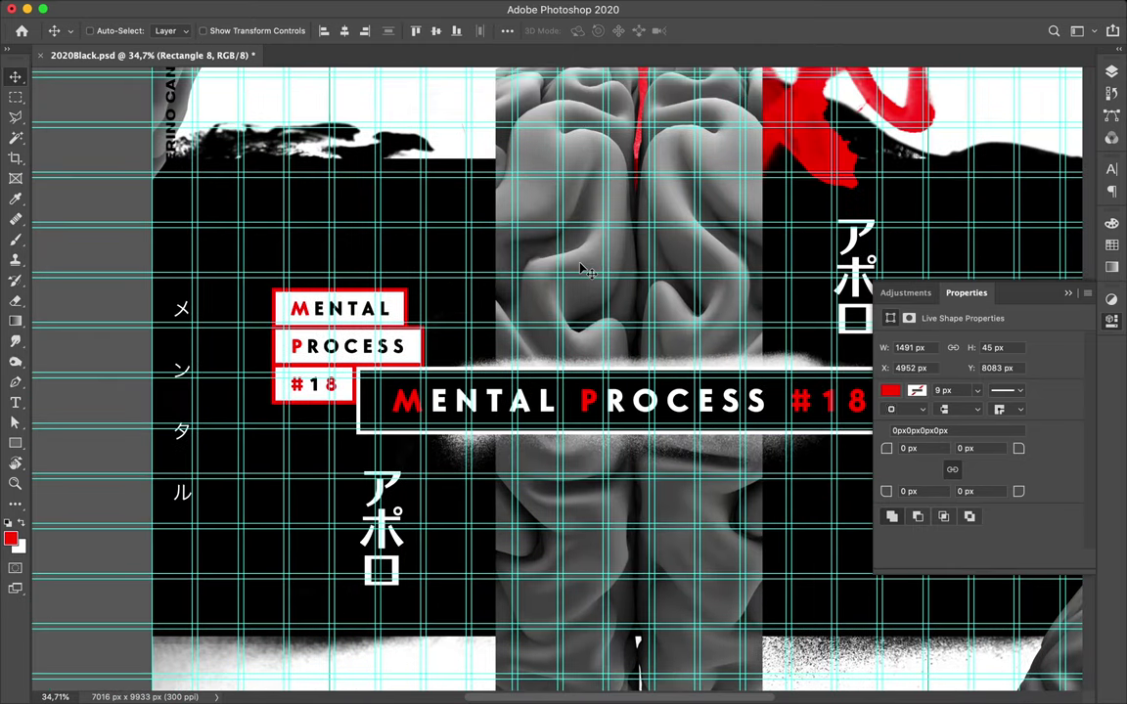
{"action": "scroll", "coordinate": [584, 269], "scroll_direction": "up", "scroll_amount": 1}
{"action": "scroll", "coordinate": [584, 269], "scroll_direction": "up", "scroll_amount": 7}
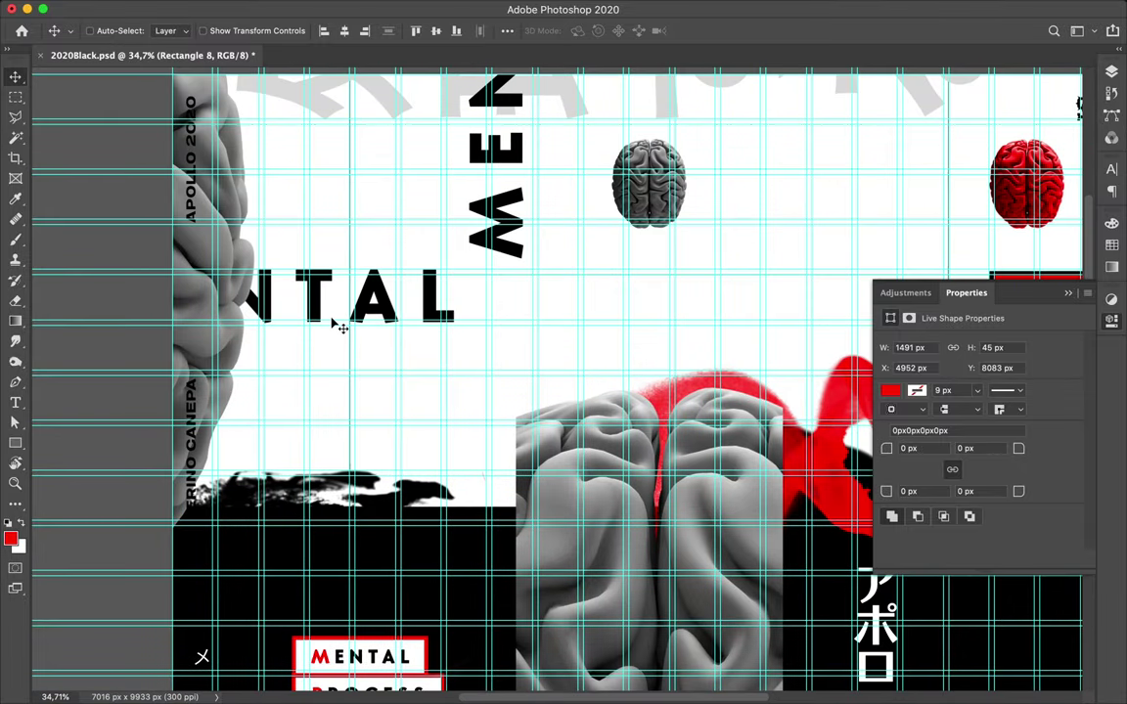
{"action": "key", "text": "u"}
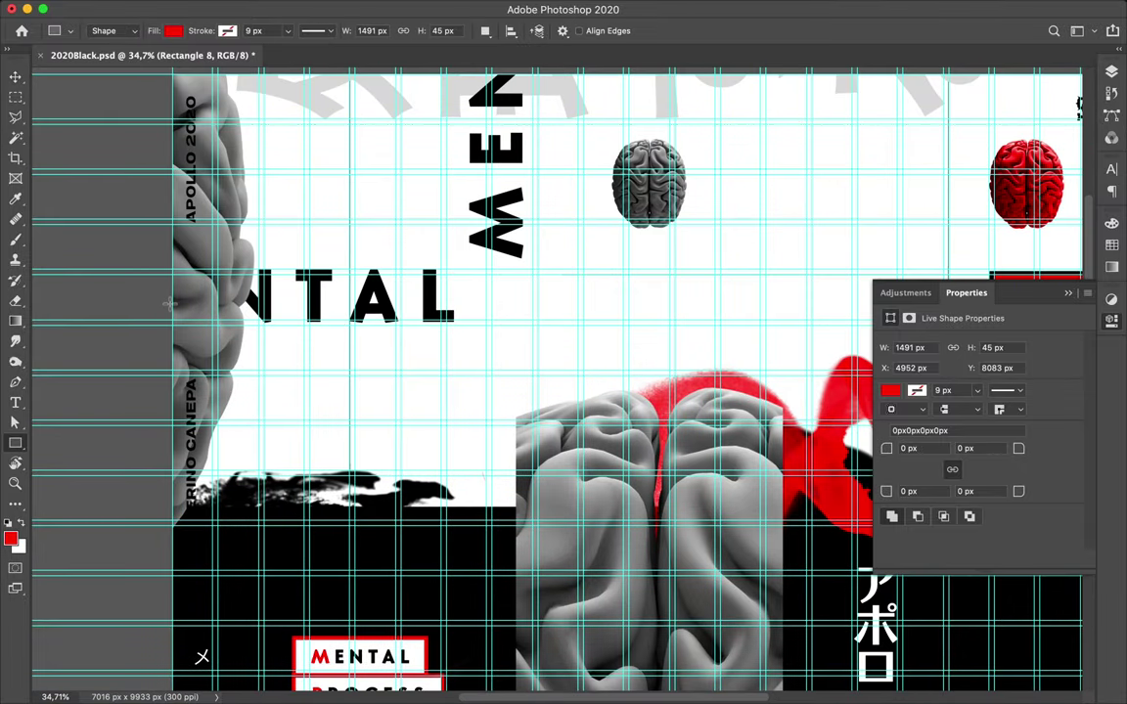
{"action": "left_click_drag", "start_coordinate": [152, 293], "coordinate": [491, 325]}
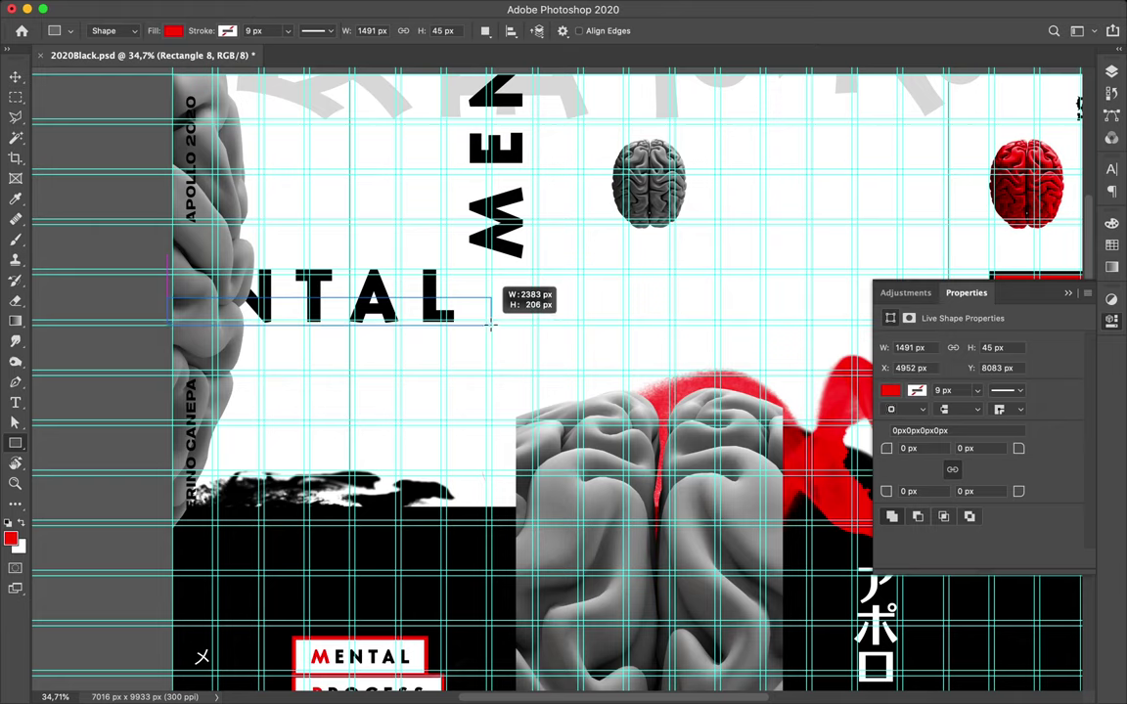
{"action": "left_click_drag", "start_coordinate": [491, 326], "coordinate": [491, 325]}
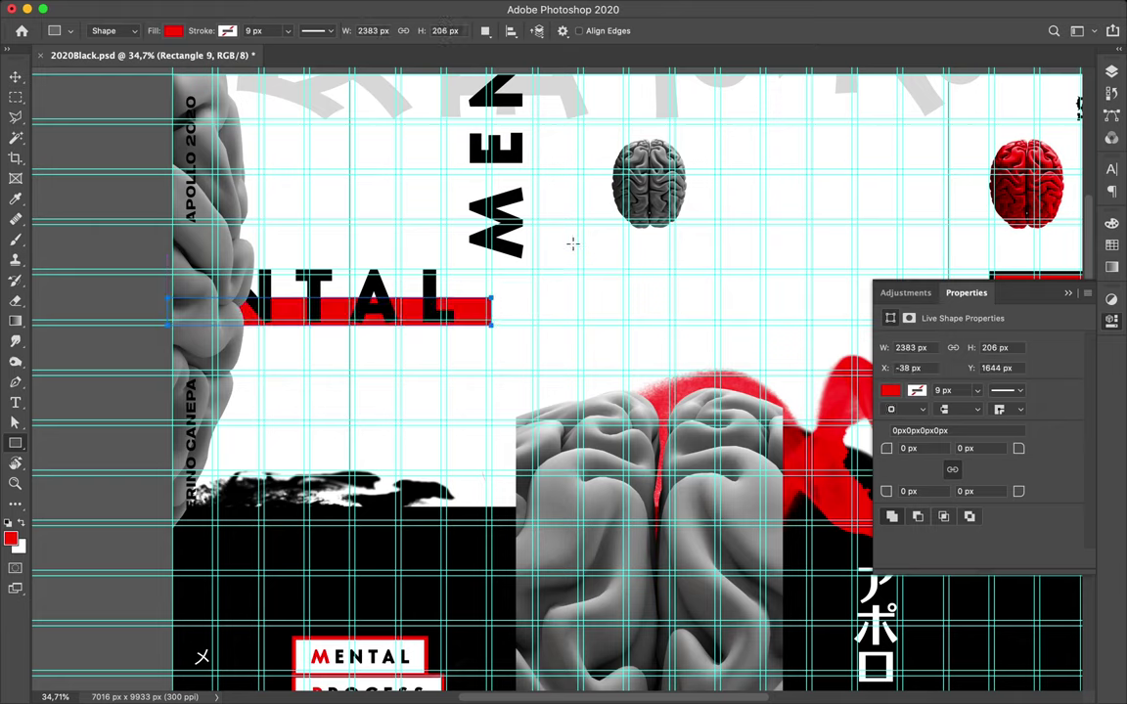
Turn off Auto-Select and nudge the red bar up and back down into place
{"action": "scroll", "coordinate": [542, 257], "scroll_direction": "up", "scroll_amount": 3}
{"action": "scroll", "coordinate": [542, 257], "scroll_direction": "up", "scroll_amount": 2}
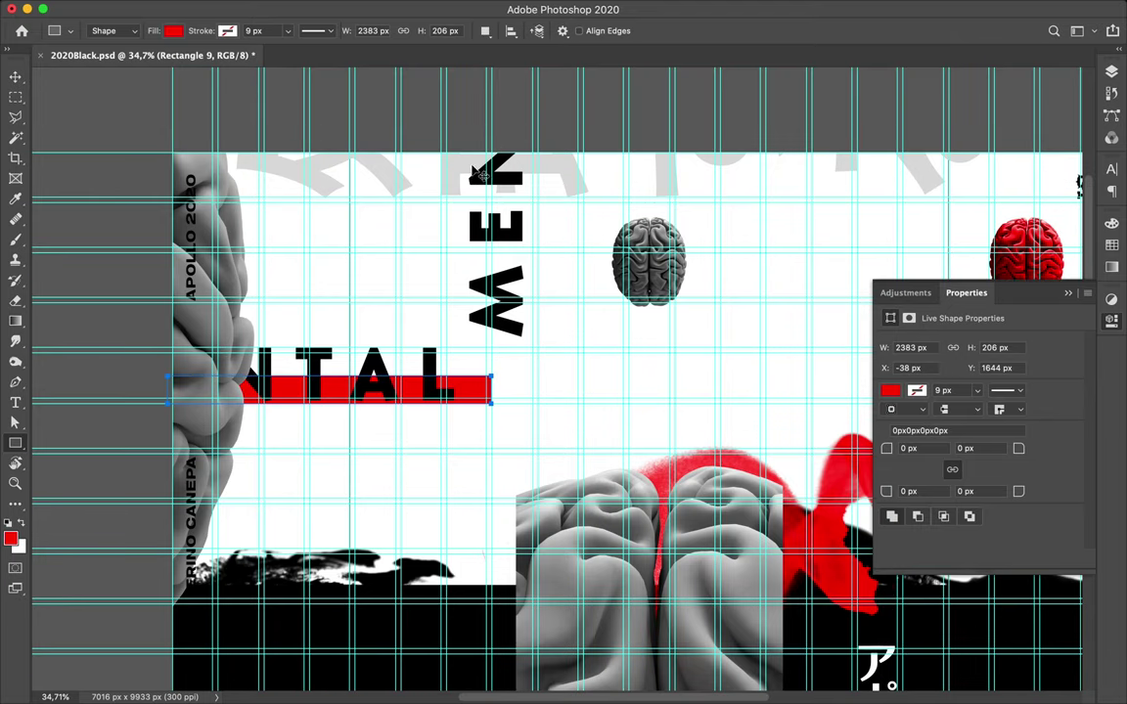
{"action": "key", "text": "v"}
{"action": "key", "text": "ctrl"}
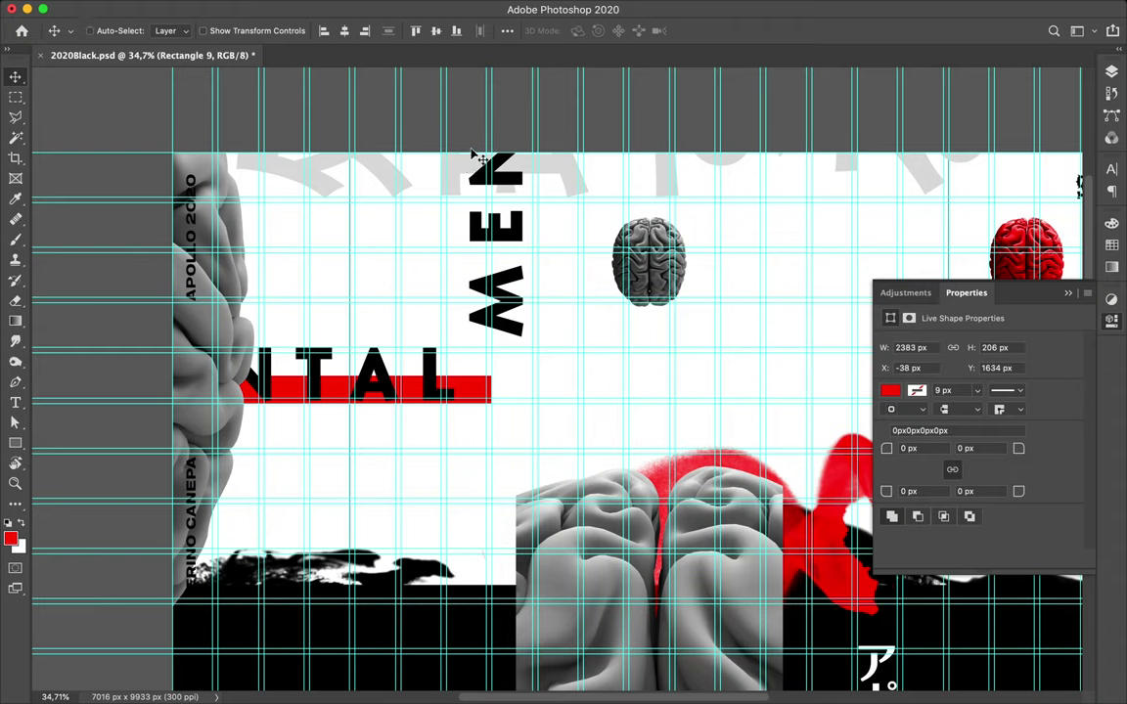
{"action": "key", "text": "shift+Up"}
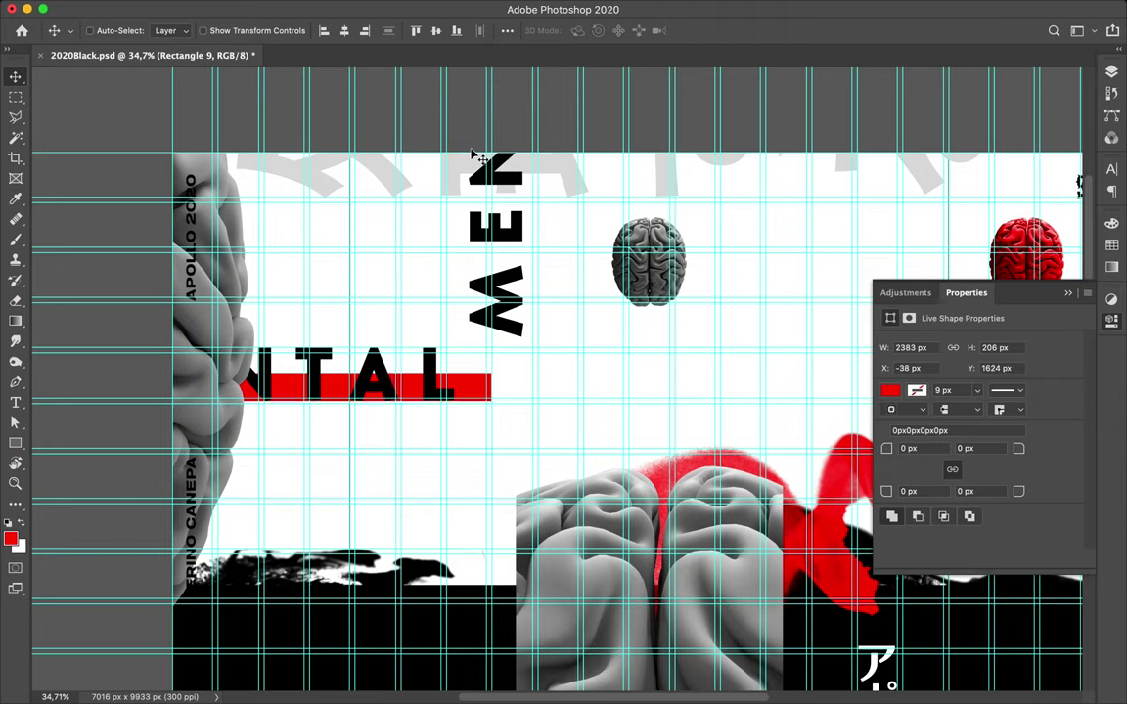
{"action": "key", "text": "shift+Down"}
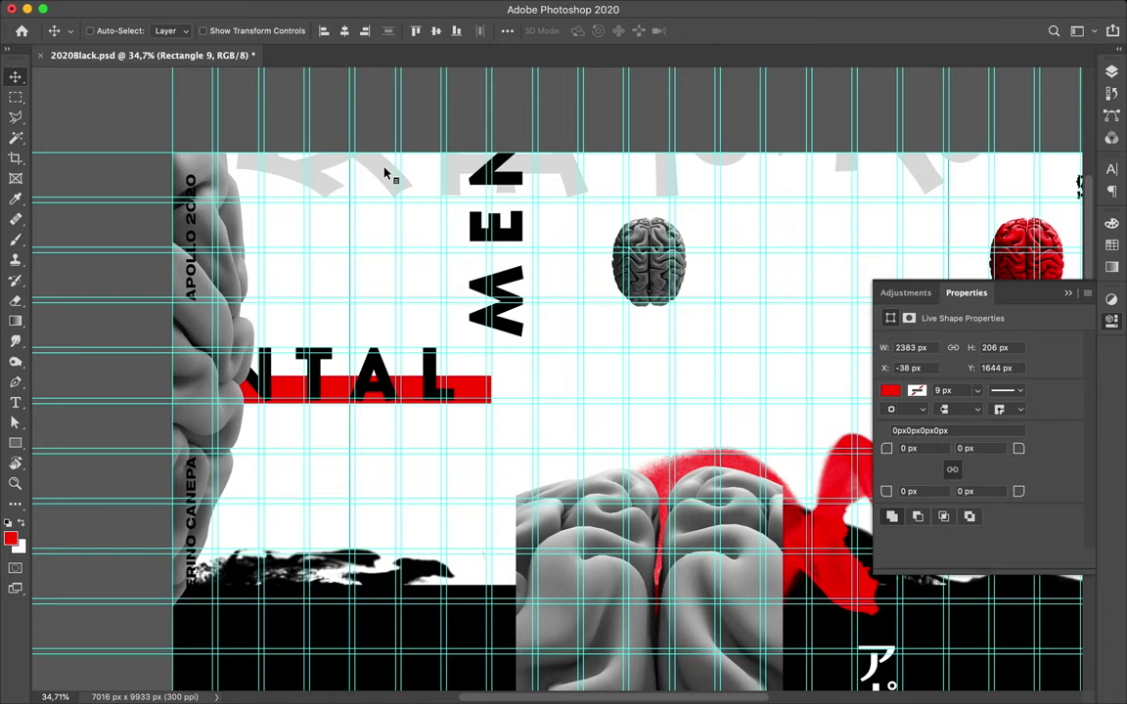
Select the grey 処理する copy layer, then reselect the red bar
{"action": "left_click", "coordinate": [385, 173], "text": "super"}
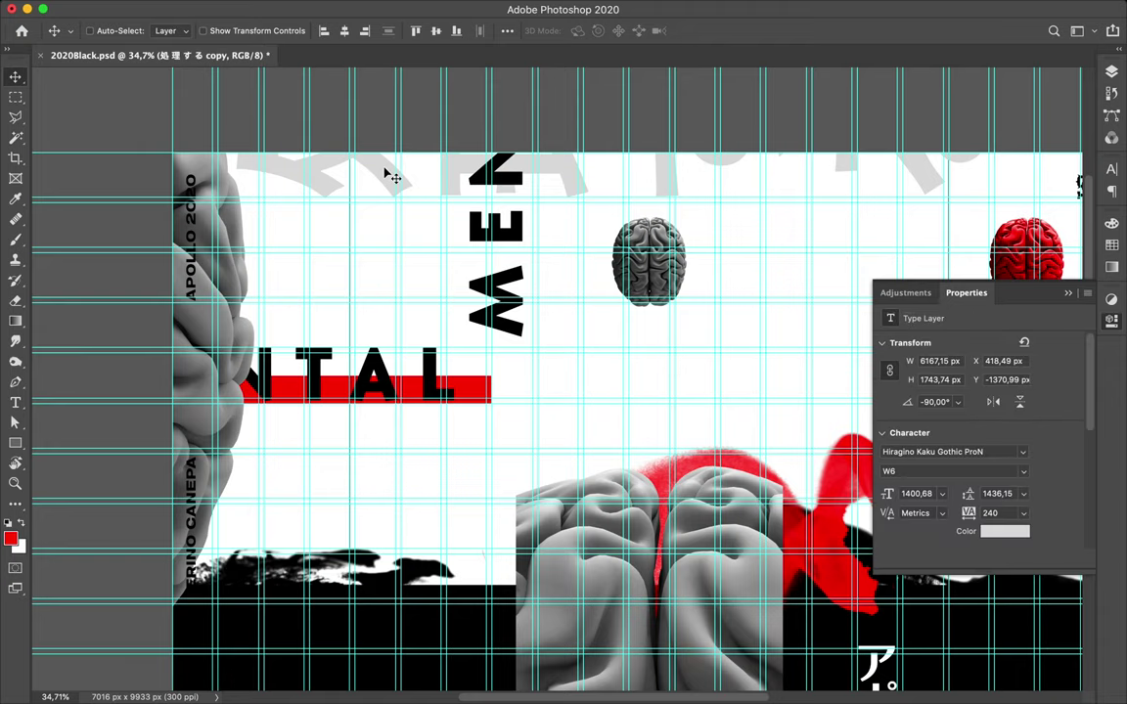
{"action": "key", "text": "super"}
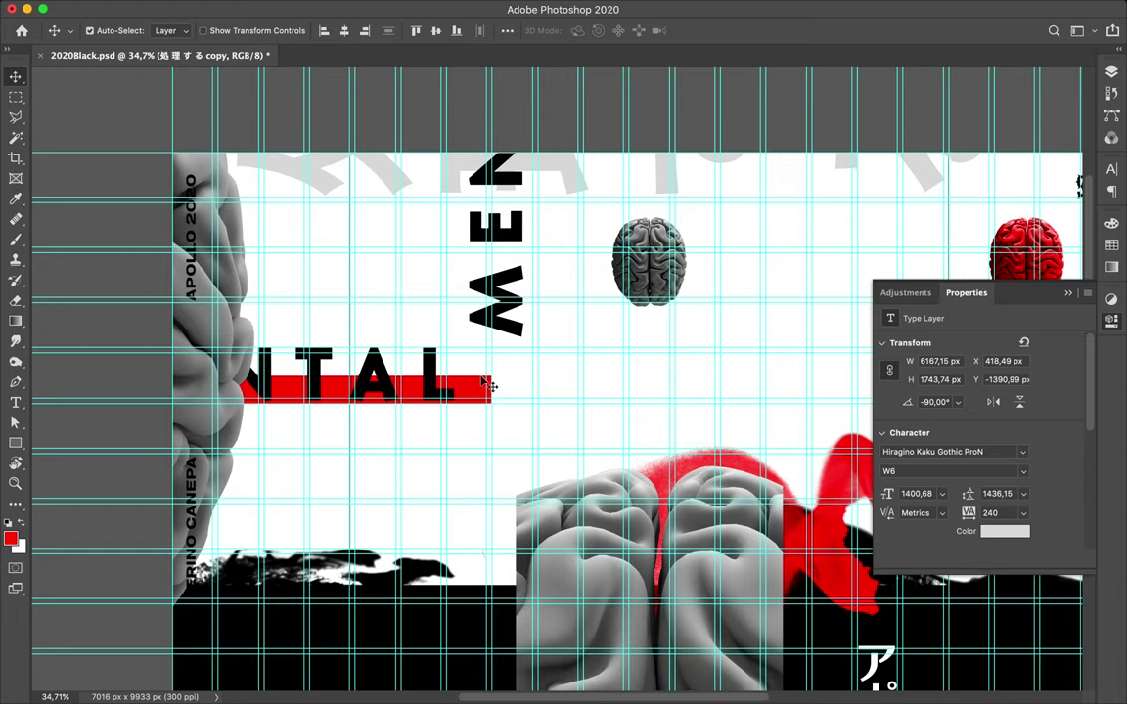
{"action": "key", "text": "u"}
{"action": "key", "text": "v"}
{"action": "key", "text": "alt+bracketleft"}
{"action": "key", "text": "u"}
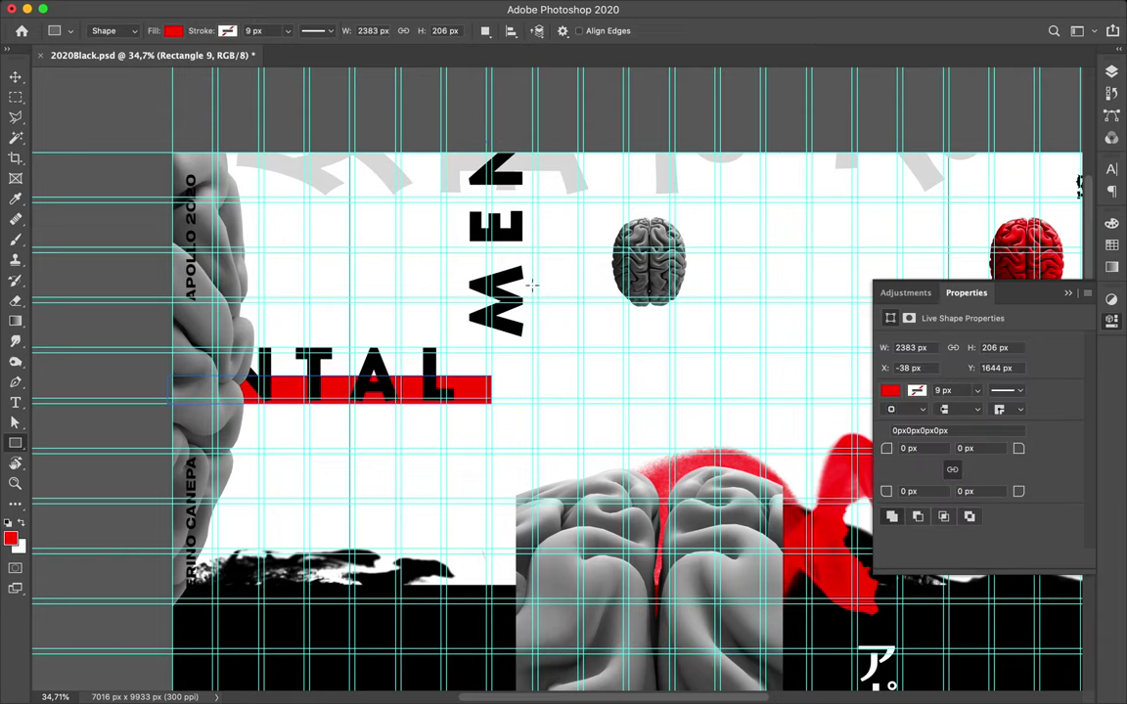
Draw a red 379 × 1561 px block, Rectangle 10, behind the vertical MEN lettering
{"action": "left_click_drag", "start_coordinate": [487, 142], "coordinate": [540, 354]}
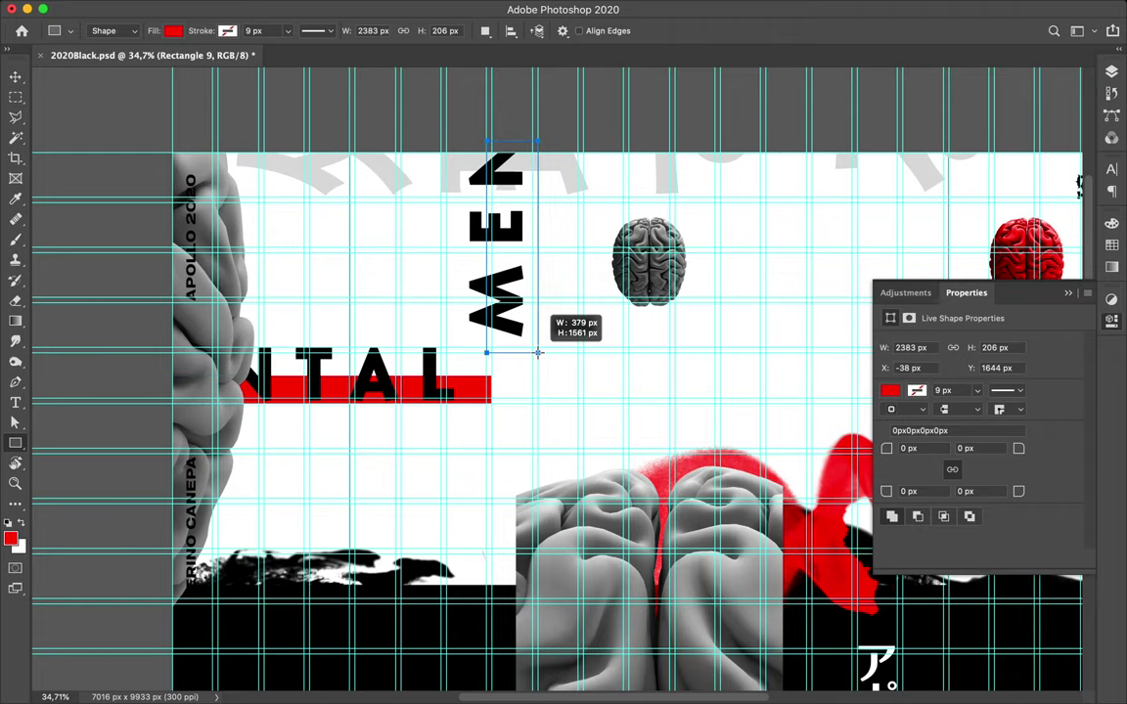
{"action": "left_click_drag", "start_coordinate": [537, 354], "coordinate": [537, 353]}
{"action": "scroll", "coordinate": [587, 348], "scroll_direction": "right", "scroll_amount": 1}
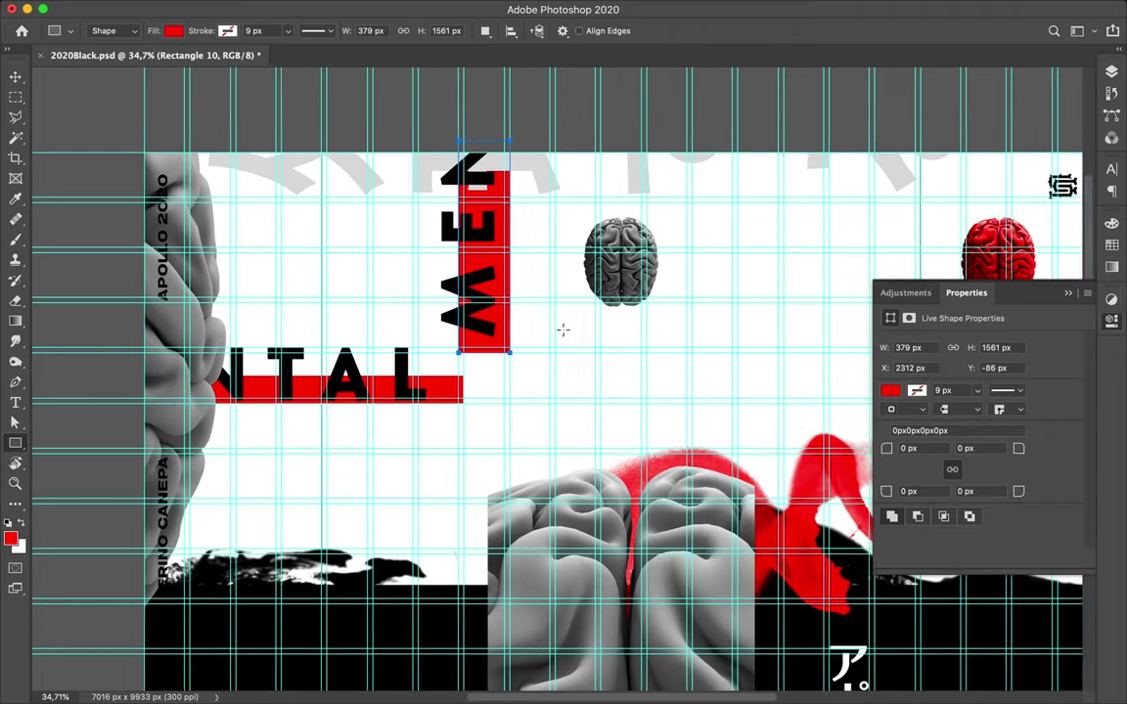
{"action": "scroll", "coordinate": [577, 341], "scroll_direction": "right", "scroll_amount": 5}
{"action": "scroll", "coordinate": [565, 333], "scroll_direction": "right", "scroll_amount": 3}
{"action": "scroll", "coordinate": [563, 330], "scroll_direction": "down", "scroll_amount": 2}
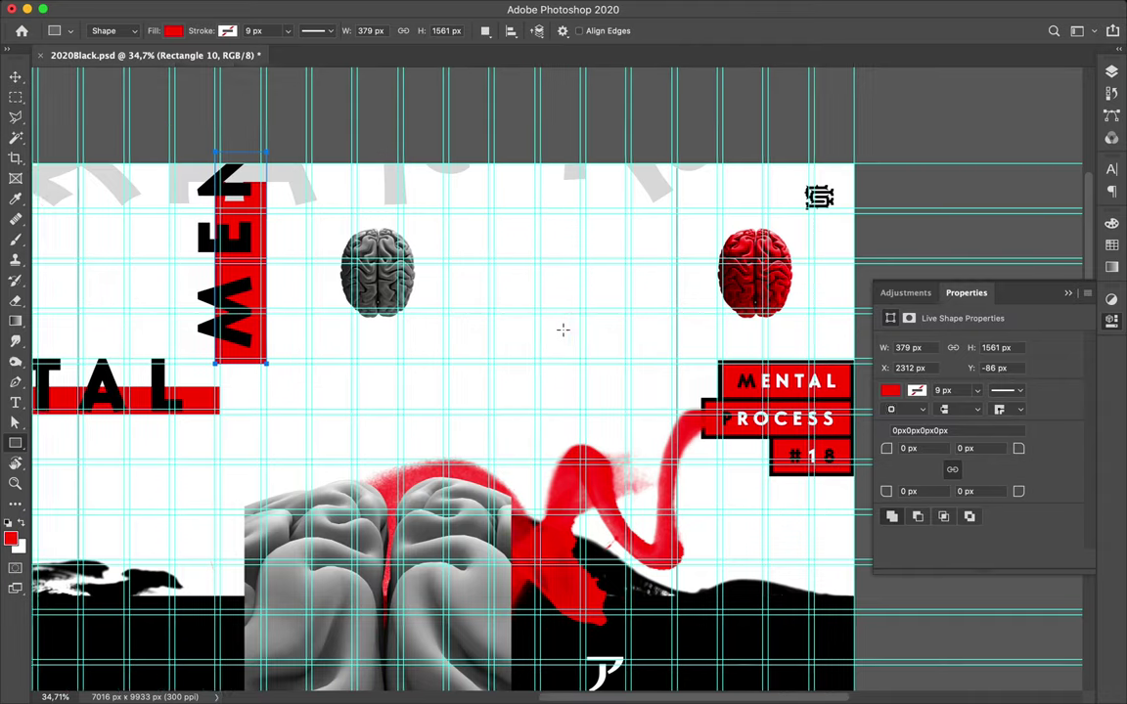
{"action": "scroll", "coordinate": [563, 335], "scroll_direction": "left", "scroll_amount": 3}
{"action": "scroll", "coordinate": [563, 336], "scroll_direction": "down", "scroll_amount": 5}
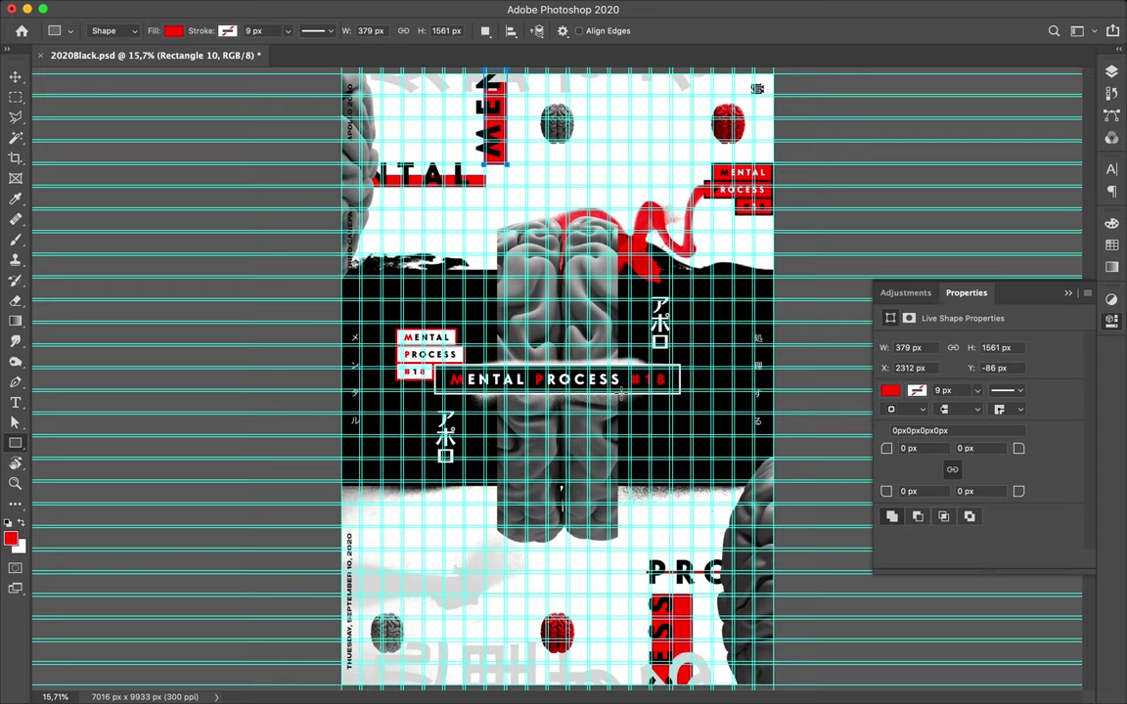
{"action": "key", "text": "v"}
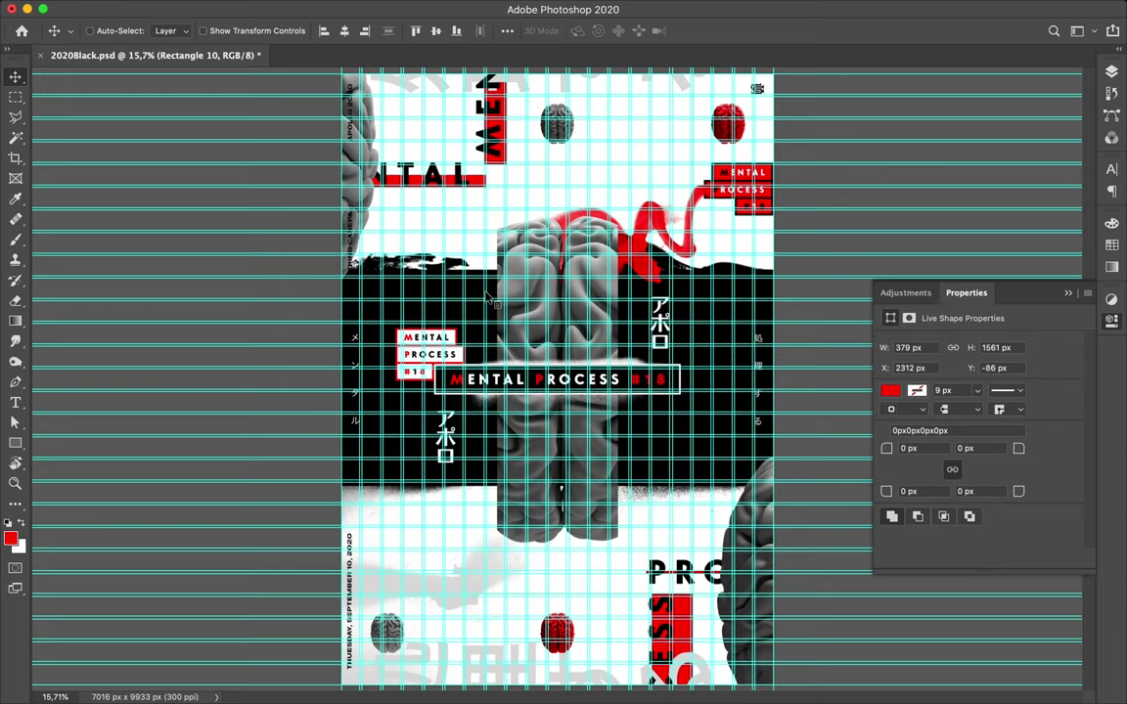
{"action": "key", "text": "alt+bracketleft"}
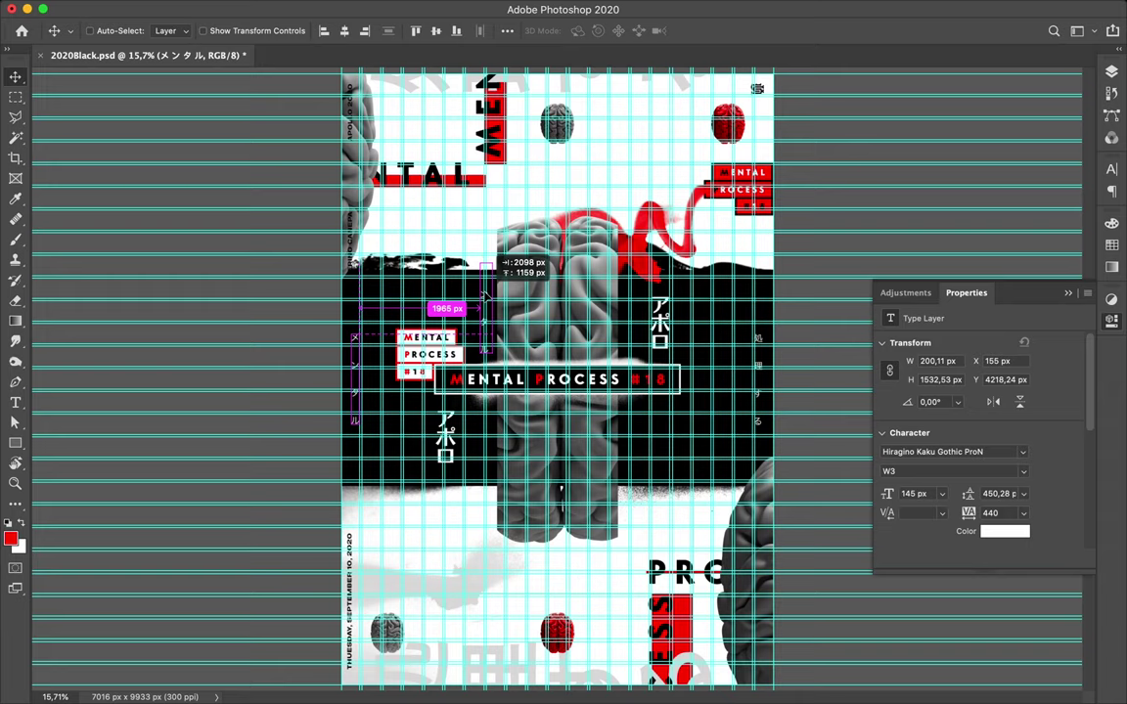
Duplicate the vertical メンタル text over the brain's left edge and save the poster
{"action": "left_click_drag", "start_coordinate": [486, 265], "coordinate": [486, 265]}
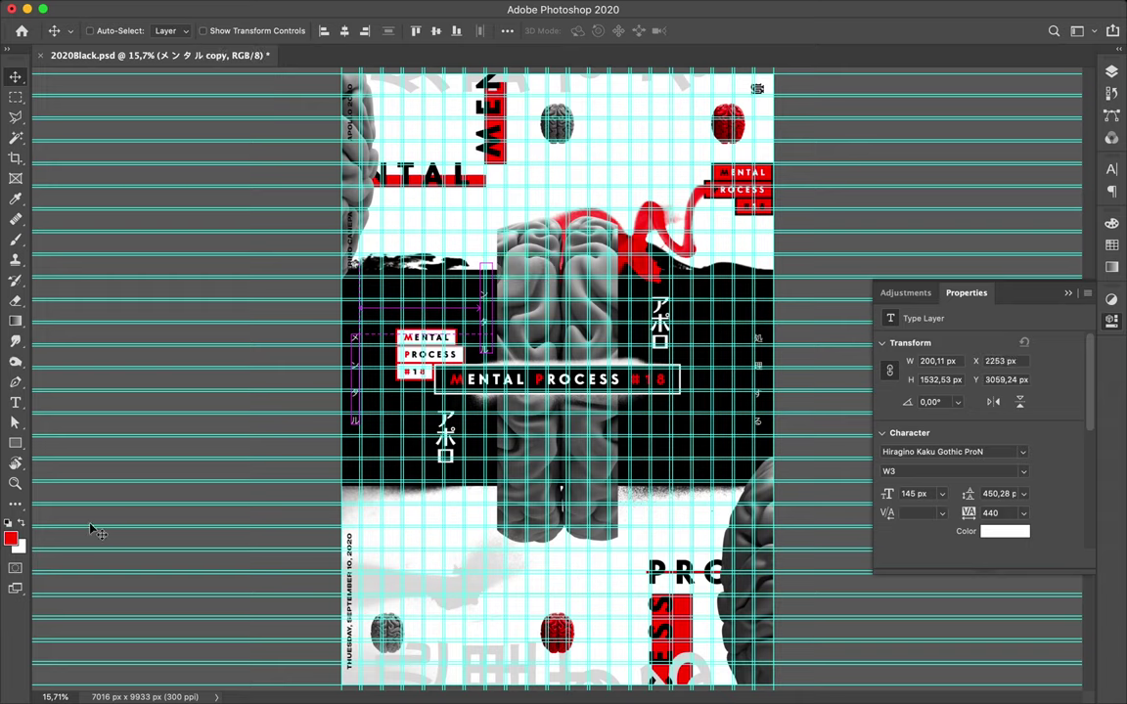
{"action": "left_click", "coordinate": [1112, 169]}
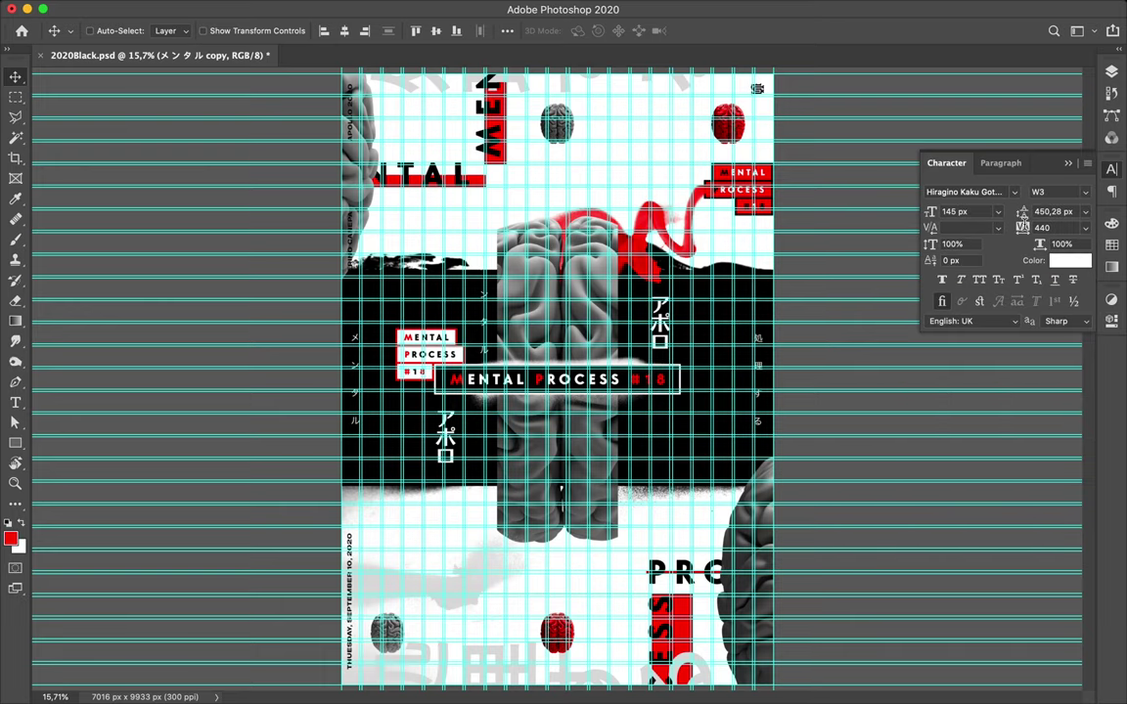
{"action": "key", "text": "ctrl"}
{"action": "key", "text": "ctrl+s"}
Colour the メンタル copy red using the Swatches panel
{"action": "left_click", "coordinate": [1080, 267]}
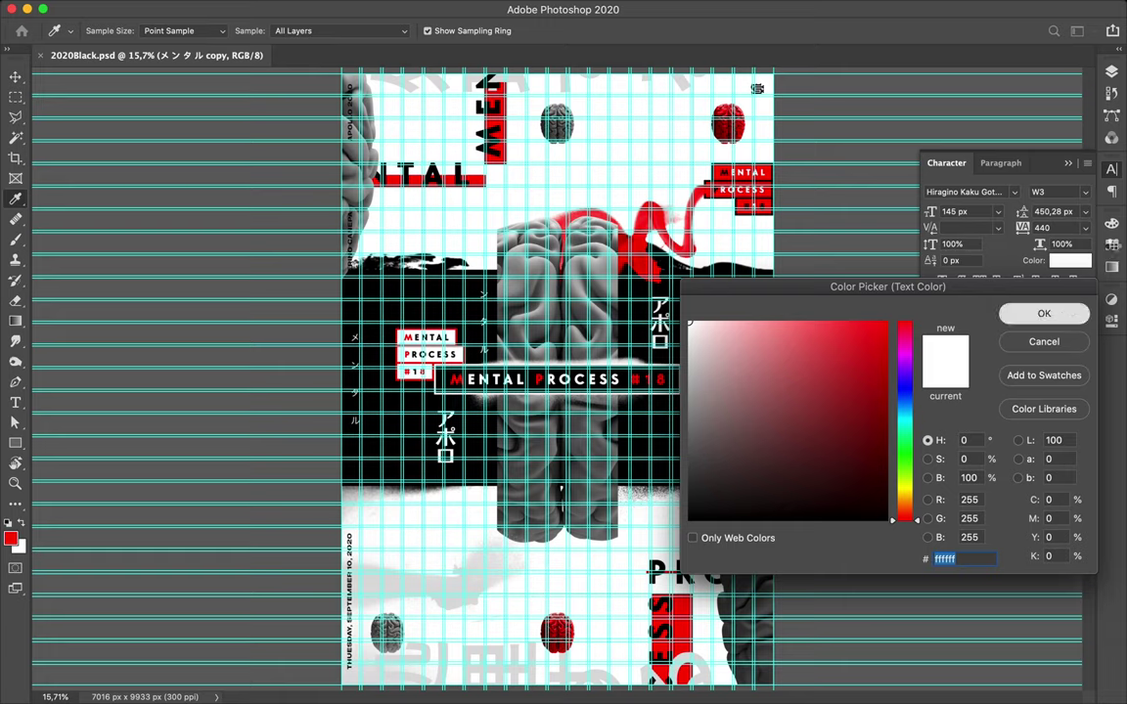
{"action": "key", "text": "Return"}
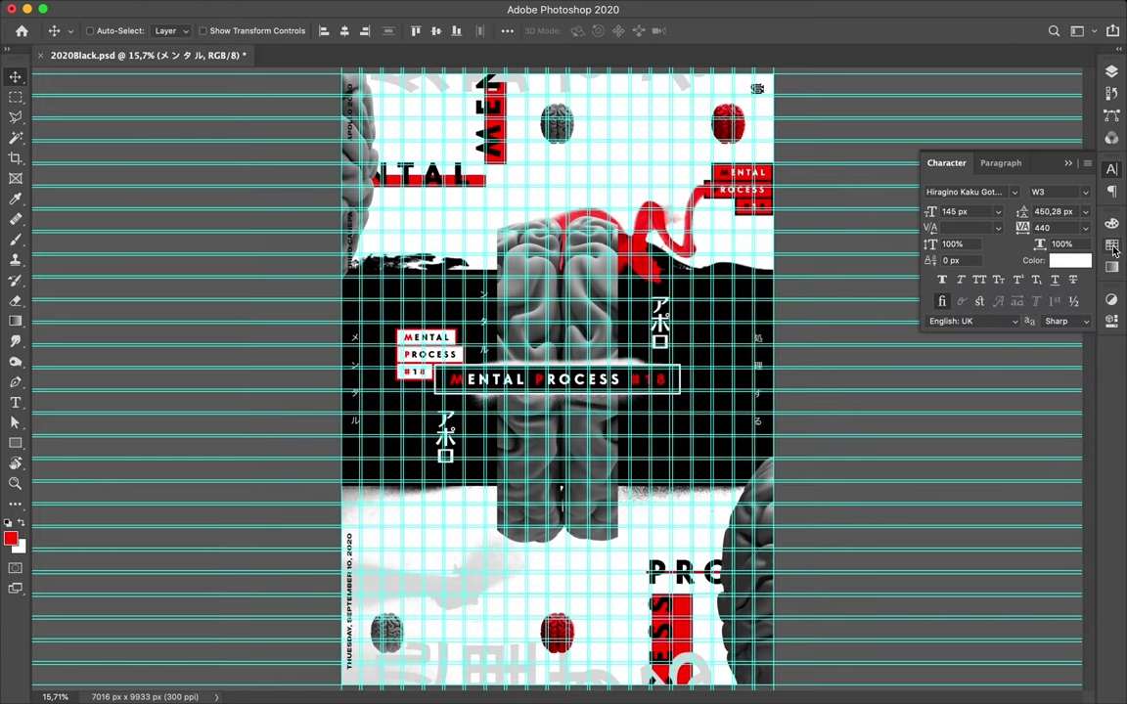
{"action": "left_click", "coordinate": [1112, 246]}
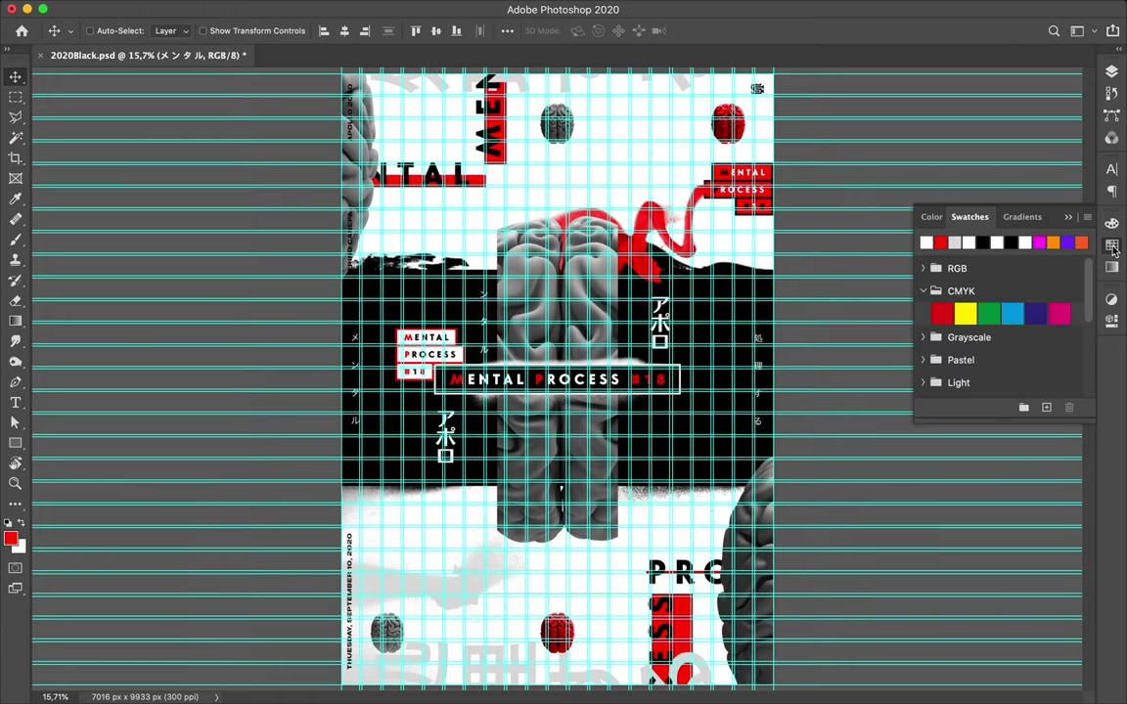
{"action": "left_click", "coordinate": [940, 245]}
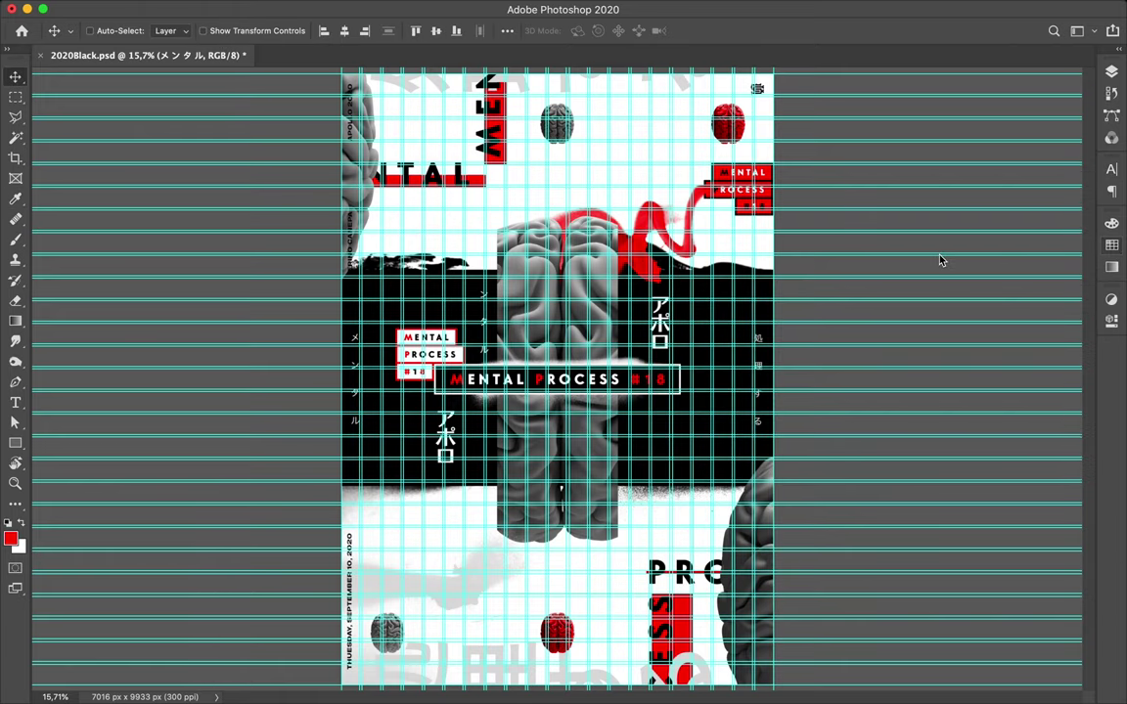
{"action": "left_click", "coordinate": [1113, 246]}
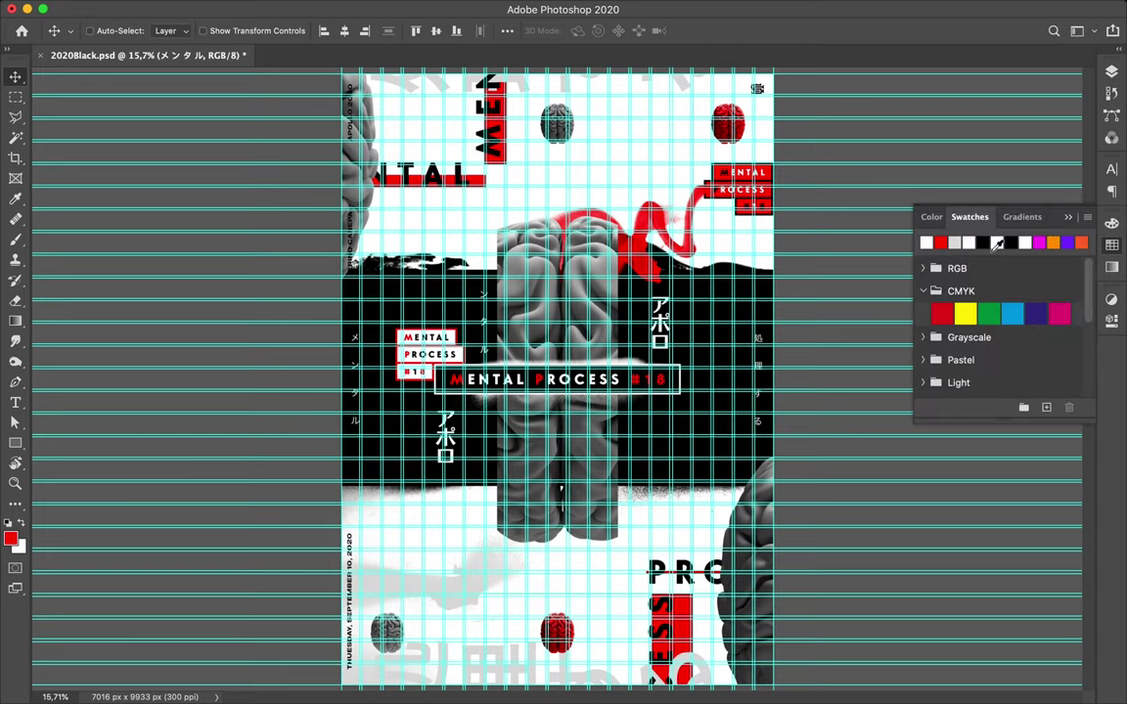
{"action": "left_click", "coordinate": [945, 242]}
{"action": "key", "text": "super"}
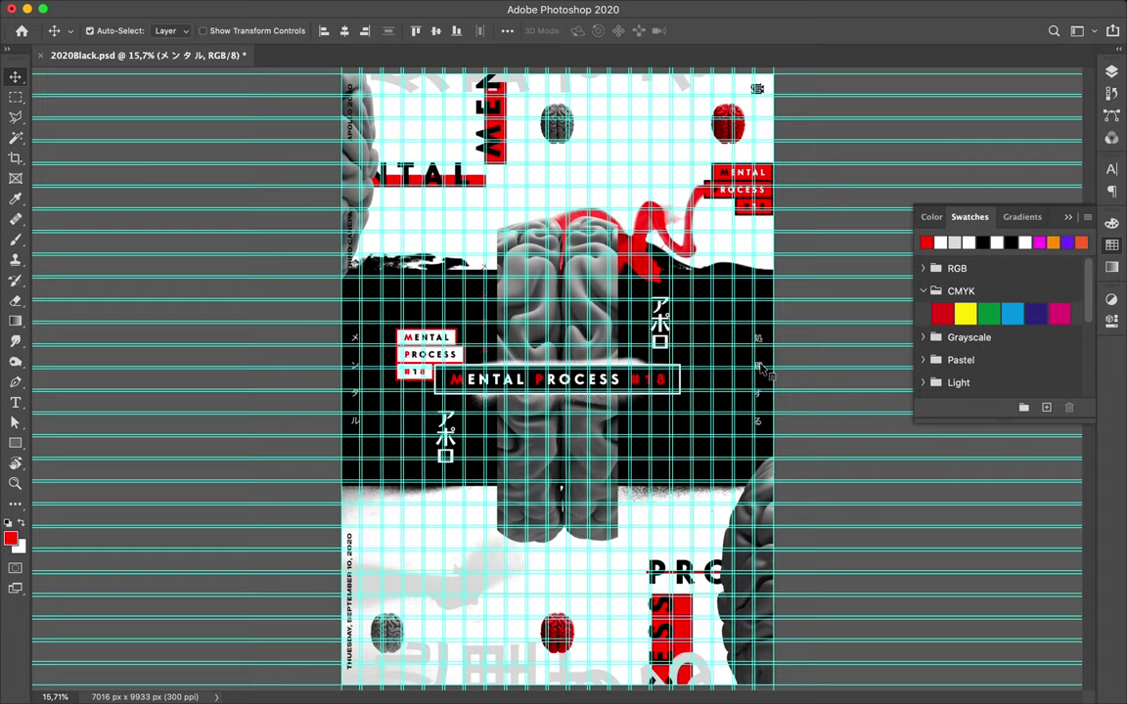
Copy the vertical 処理する text into place beside the central brain
{"action": "left_click", "coordinate": [761, 368], "text": "super"}
{"action": "left_click_drag", "start_coordinate": [719, 381], "coordinate": [645, 452]}
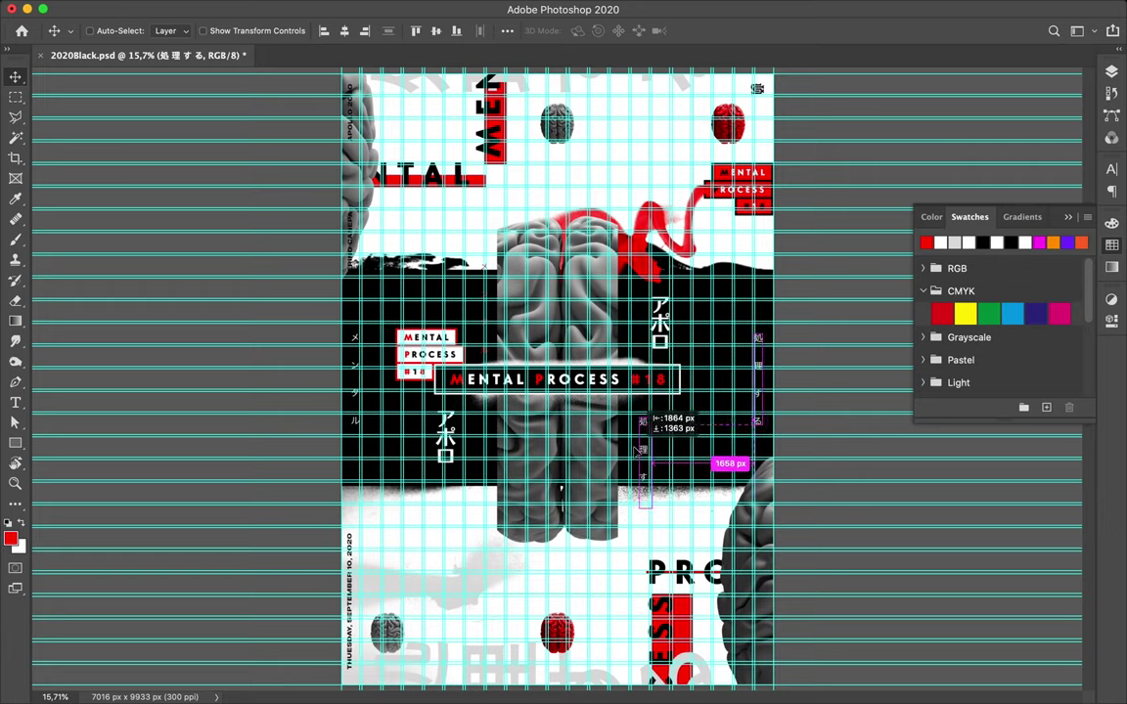
{"action": "mouse_move", "coordinate": [645, 454]}
{"action": "left_mouse_down"}
{"action": "mouse_move", "coordinate": [633, 435]}
{"action": "mouse_move", "coordinate": [761, 358]}
{"action": "left_mouse_up"}
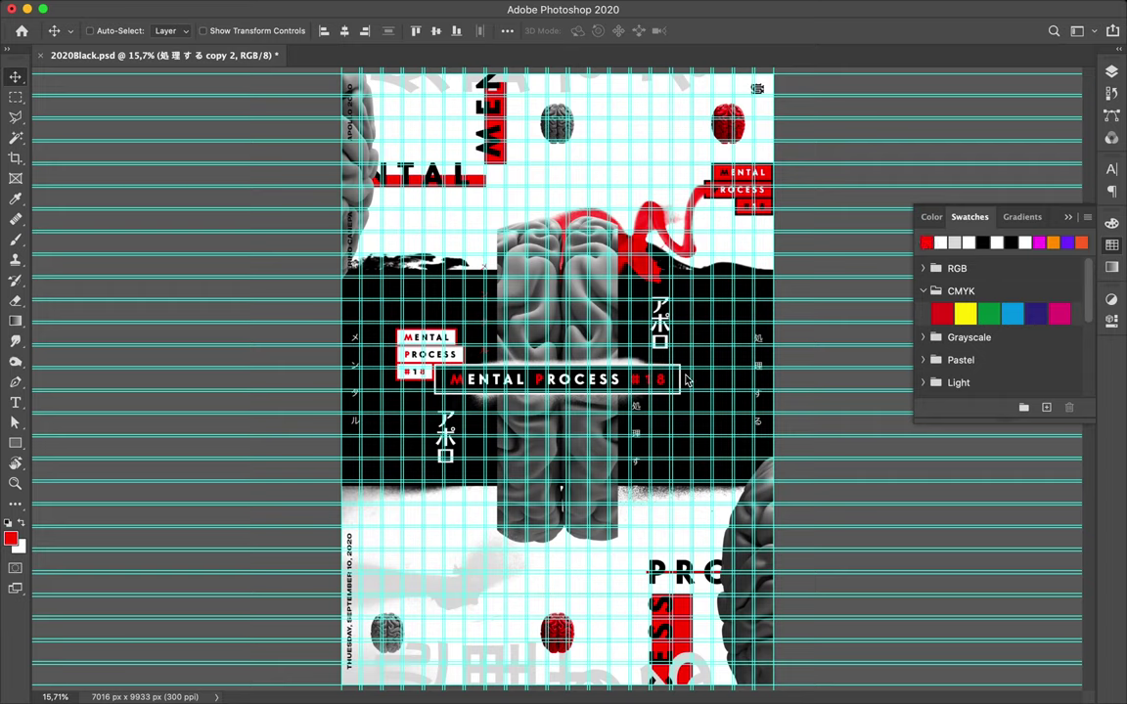
{"action": "key", "text": "Delete"}
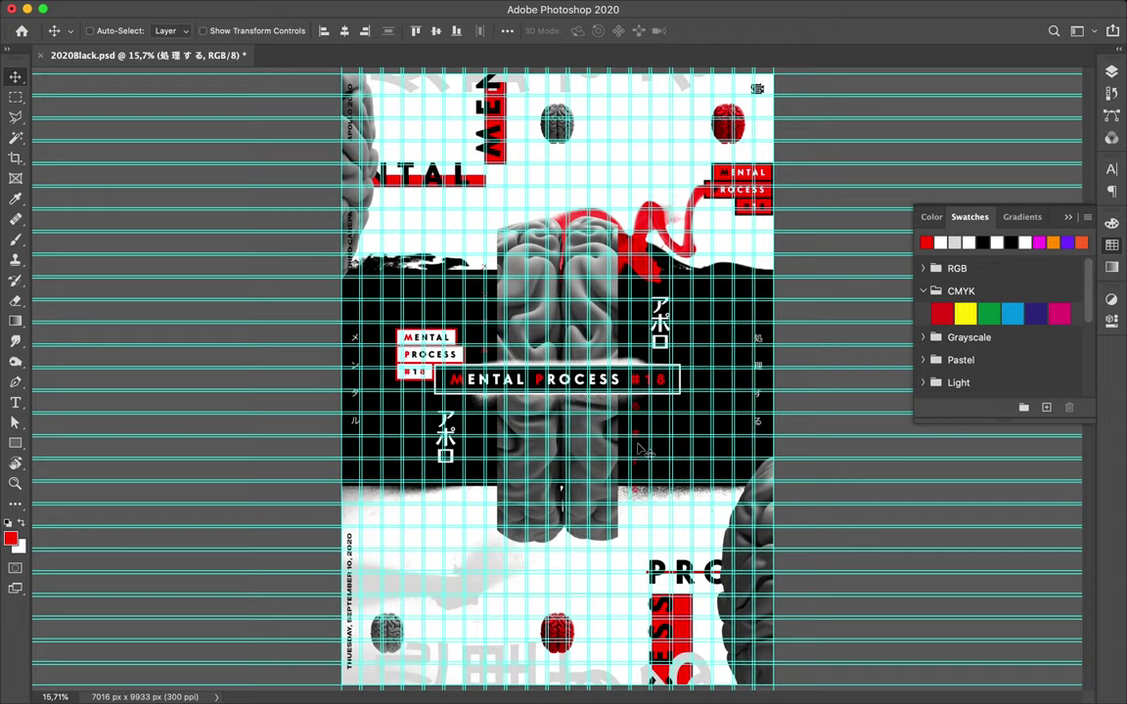
Nudge the text into alignment and hide the guides to preview
{"action": "scroll", "coordinate": [641, 450], "scroll_direction": "up", "scroll_amount": 2}
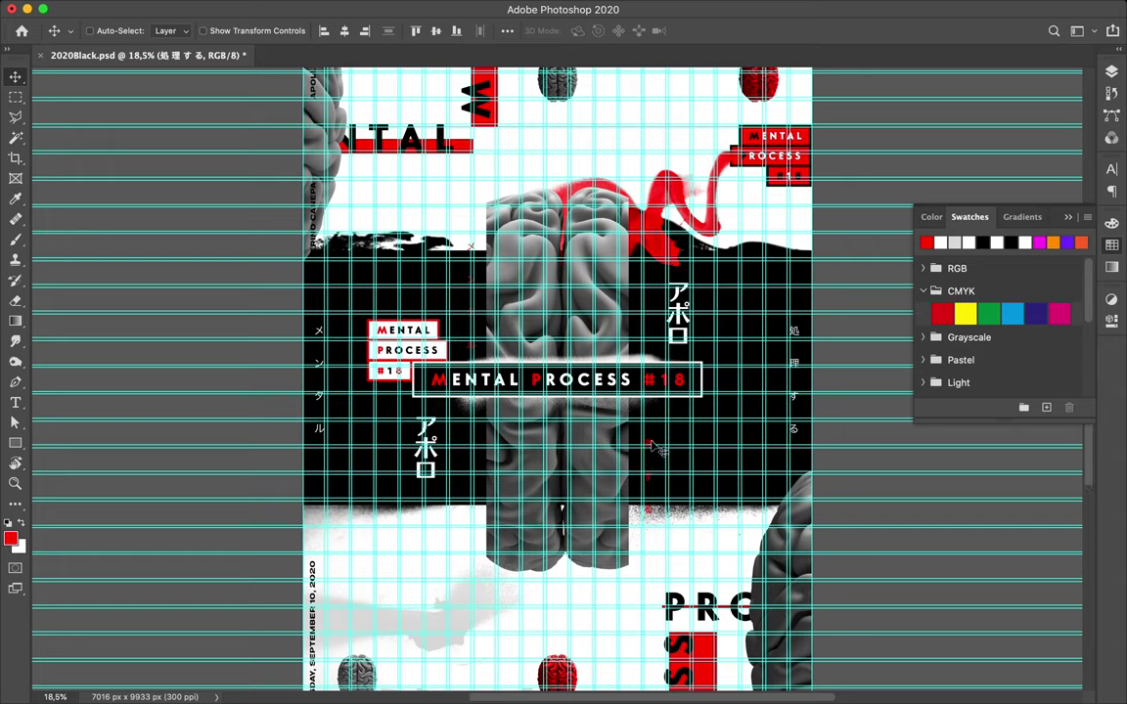
{"action": "key", "text": "super"}
{"action": "key", "text": "Left"}
{"action": "key", "text": "Left"}
{"action": "key", "text": "Left"}
{"action": "scroll", "coordinate": [590, 520], "scroll_direction": "down", "scroll_amount": 3}
{"action": "scroll", "coordinate": [590, 520], "scroll_direction": "down", "scroll_amount": 3}
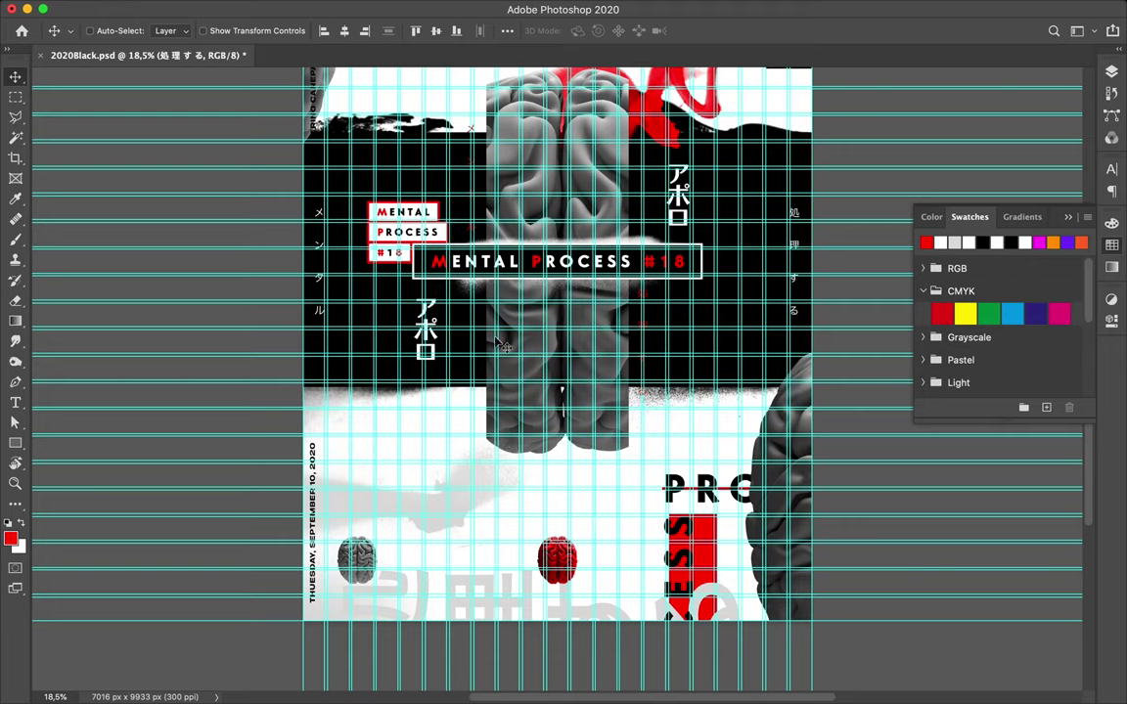
{"action": "key", "text": "ctrl+semicolon"}
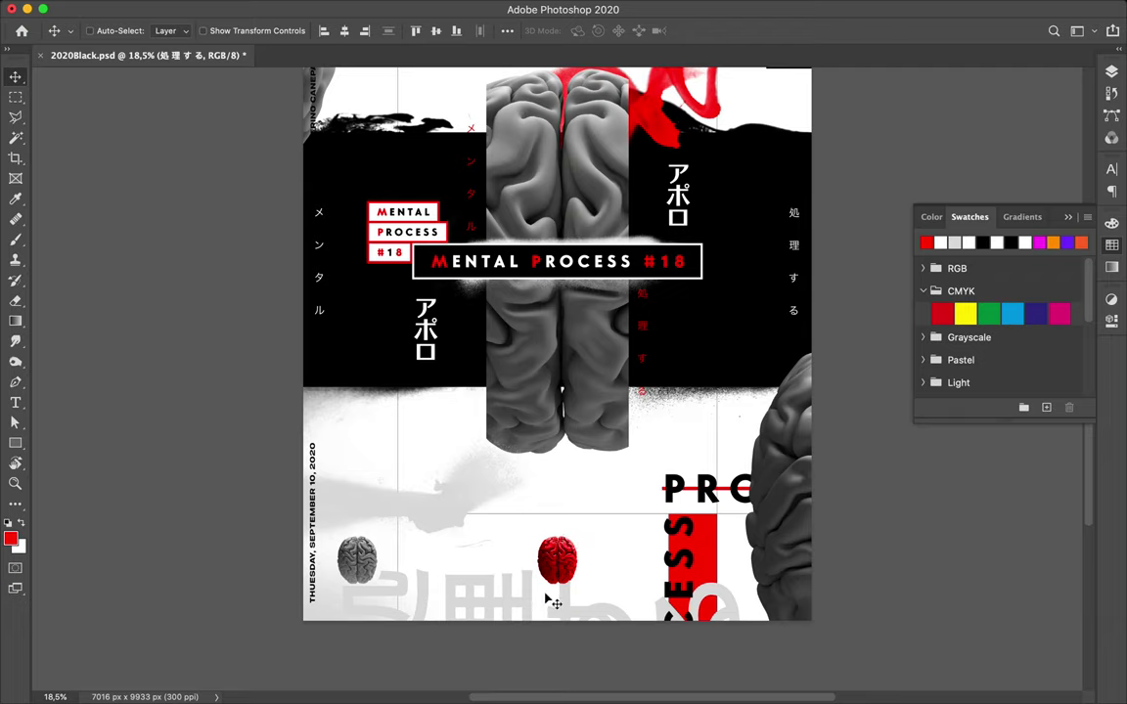
Restore guides and drag a roughly 2334 × 269 px rectangle over the bottom grey text
{"action": "key", "text": "u"}
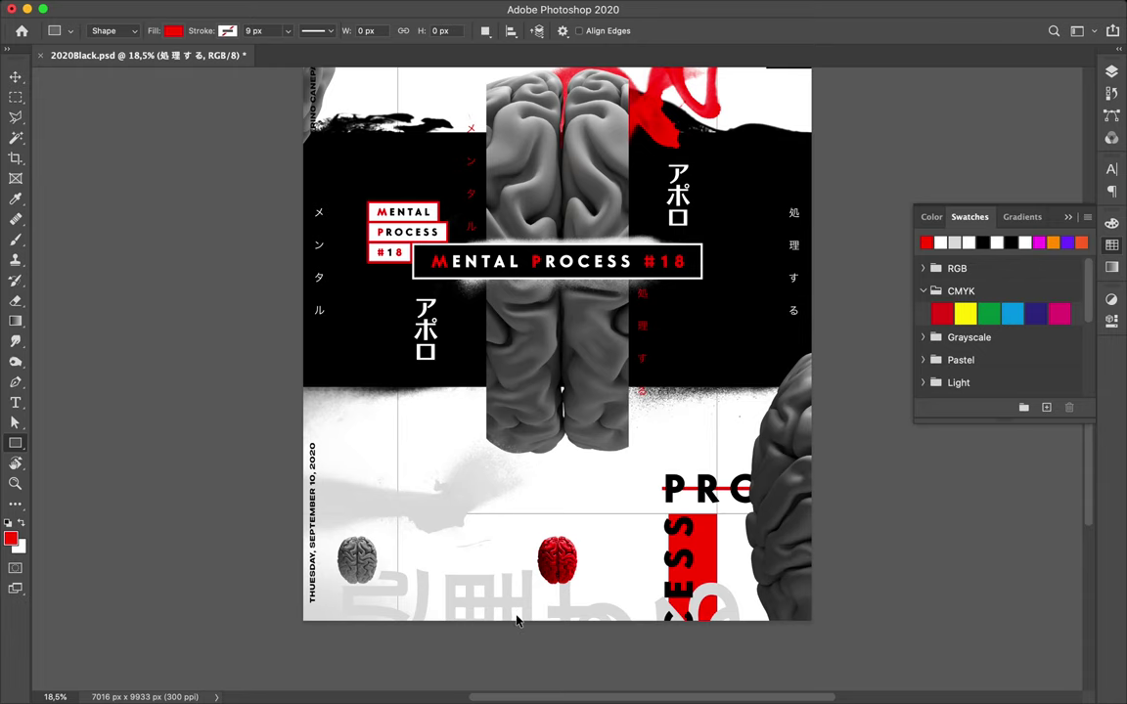
{"action": "key", "text": "ctrl+semicolon"}
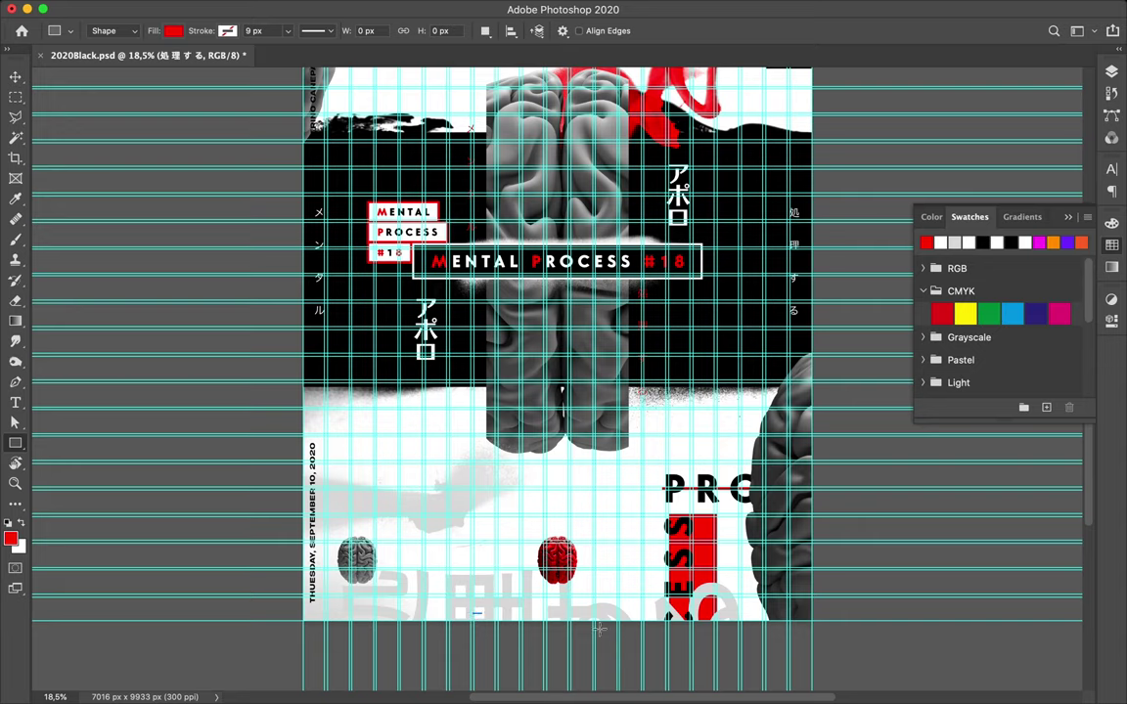
{"action": "left_click_drag", "start_coordinate": [471, 612], "coordinate": [619, 631]}
{"action": "left_click_drag", "start_coordinate": [635, 631], "coordinate": [640, 633]}
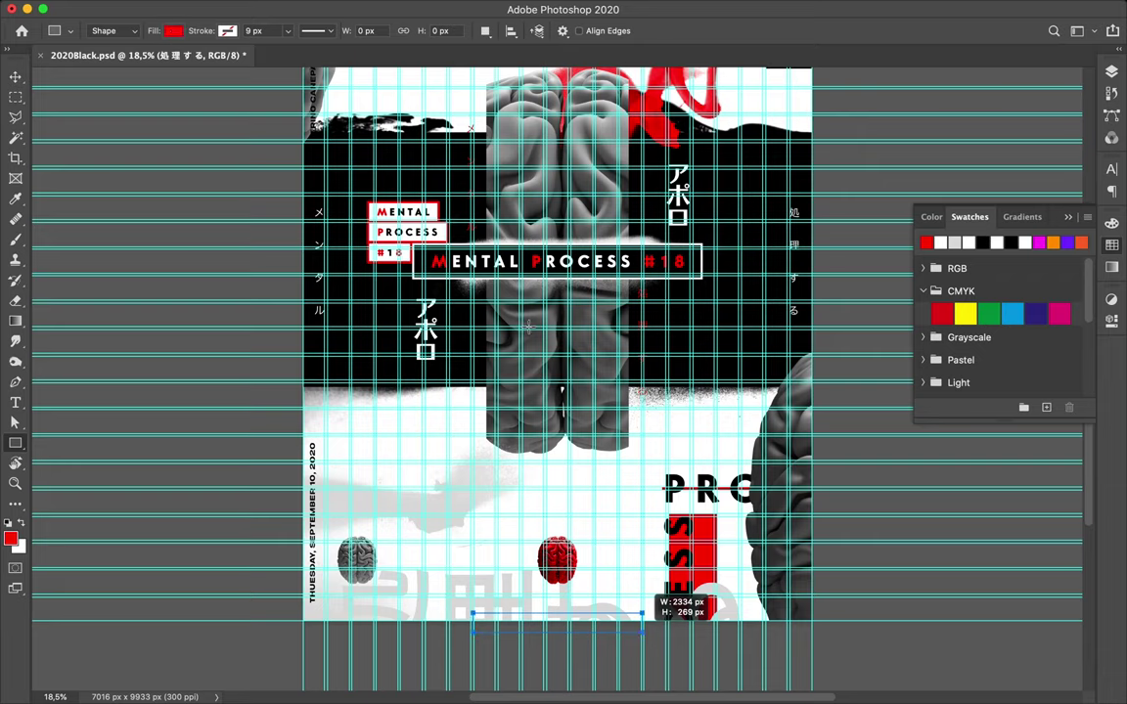
Draw a 2334 × 269 px rectangle along the poster's bottom edge and fill it black
{"action": "left_click_drag", "start_coordinate": [643, 632], "coordinate": [643, 632]}
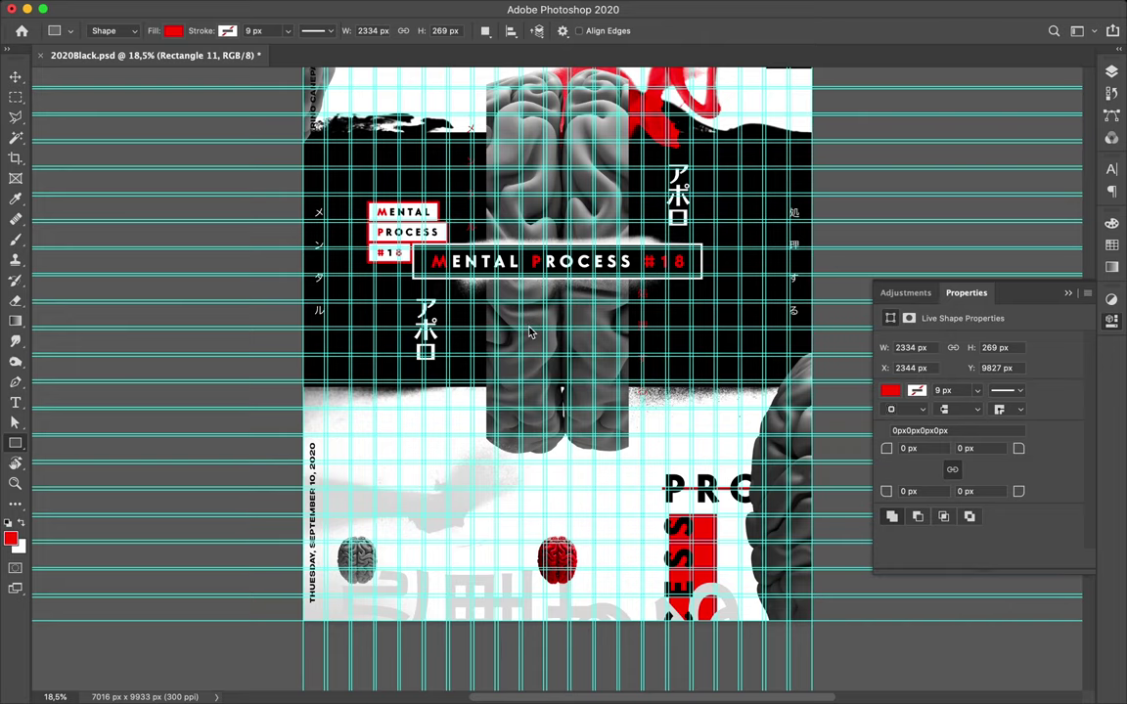
{"action": "key", "text": "i"}
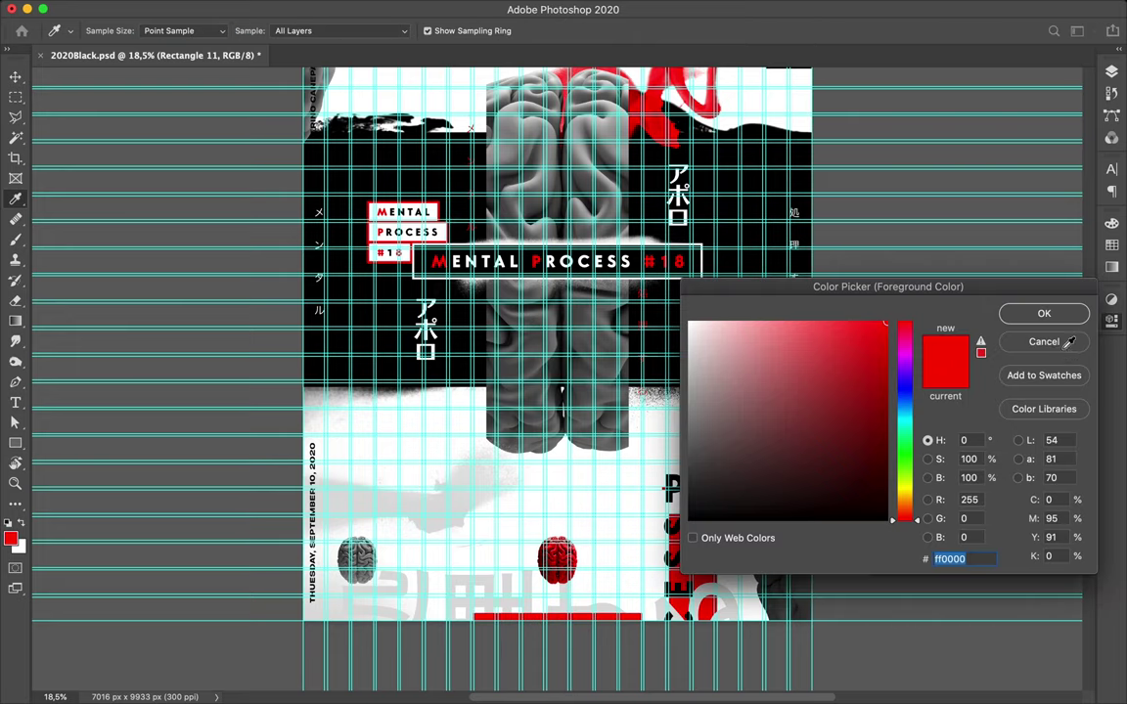
{"action": "left_click", "coordinate": [1063, 348]}
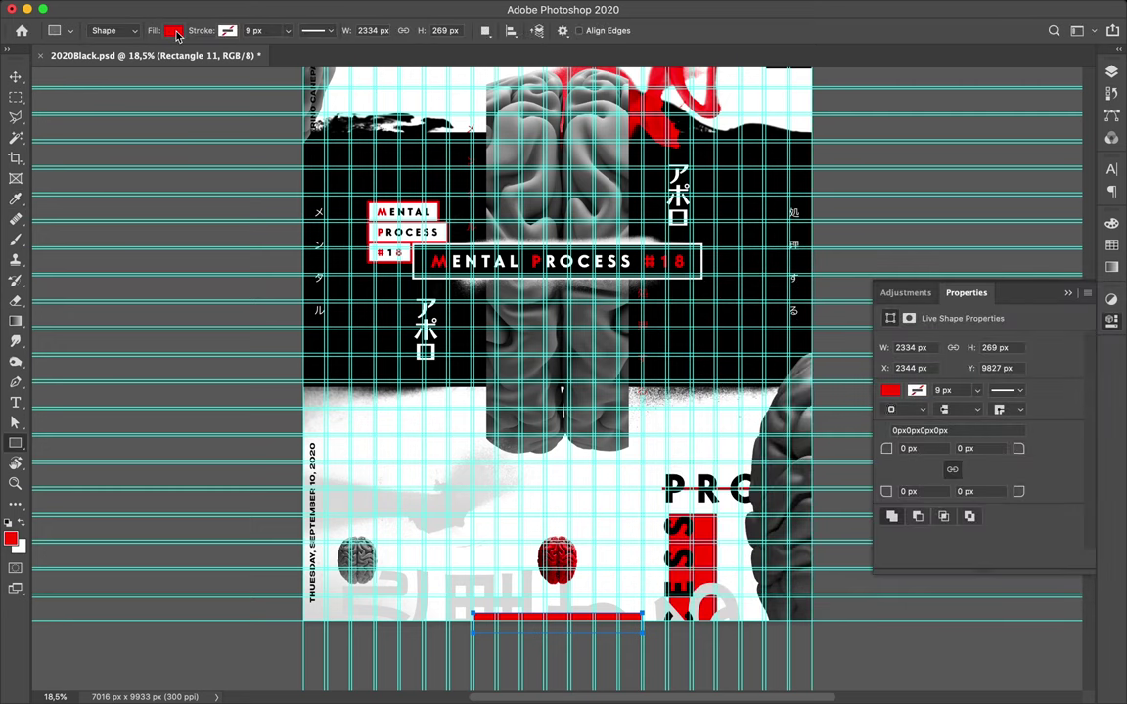
{"action": "left_click", "coordinate": [173, 31]}
{"action": "left_click", "coordinate": [137, 114]}
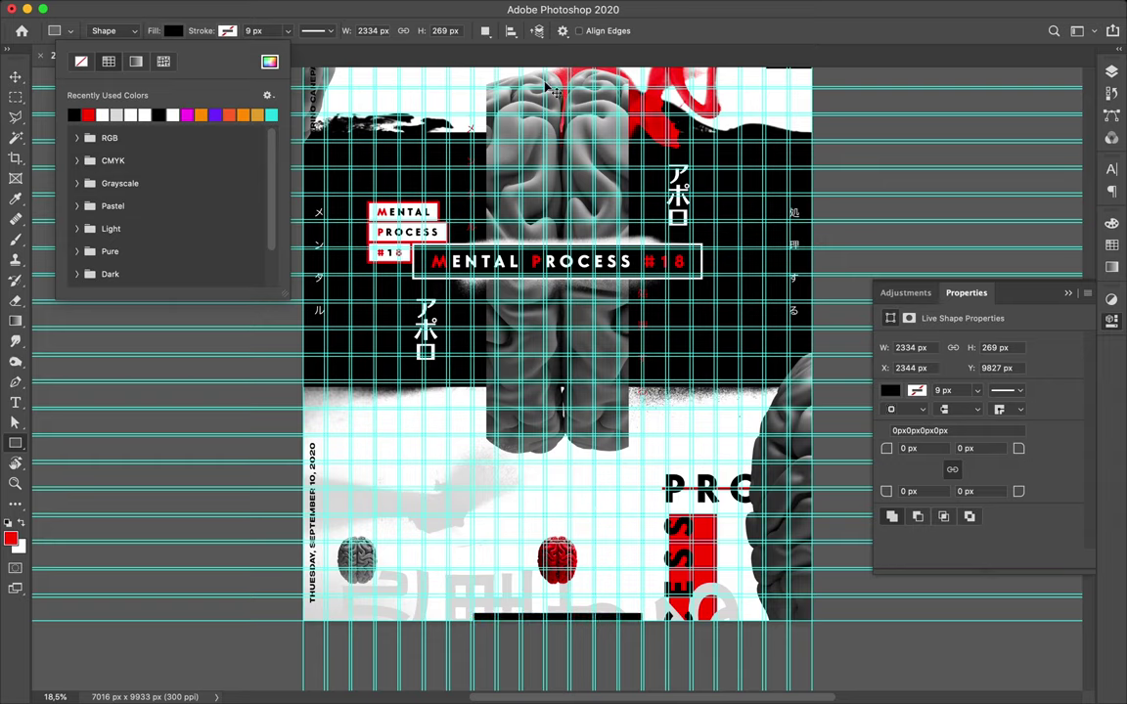
Centre the black bar horizontally on the canvas, at X 2341 px
{"action": "key", "text": "v"}
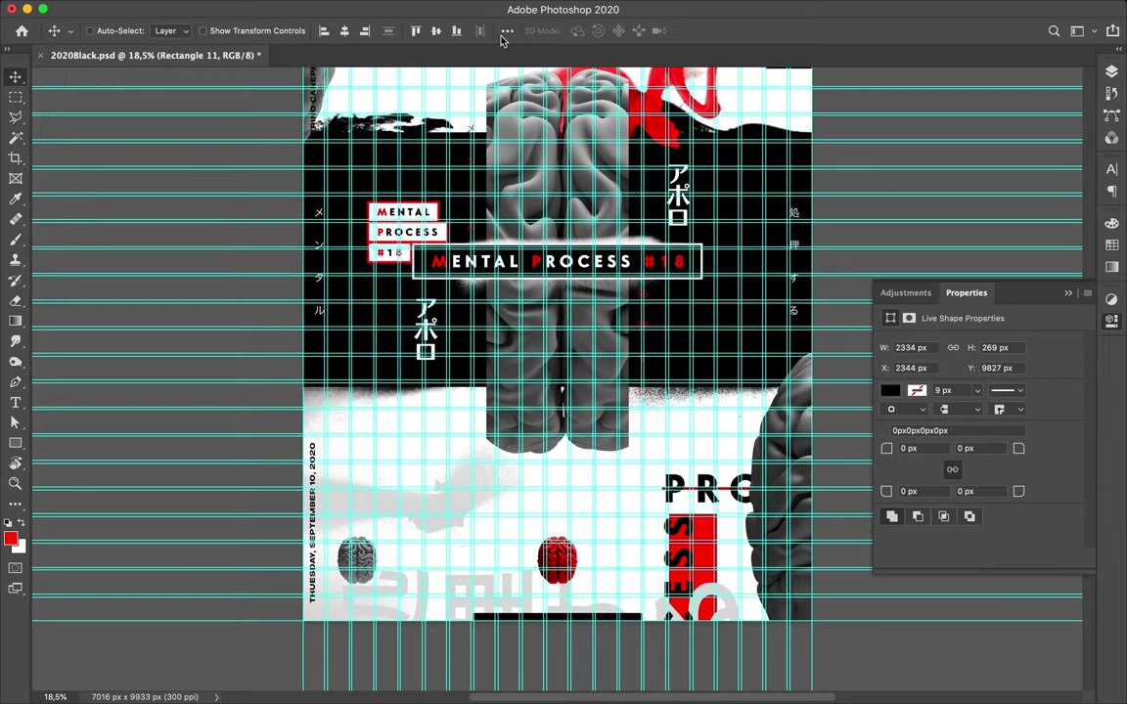
{"action": "left_click", "coordinate": [506, 31]}
{"action": "left_click", "coordinate": [459, 73]}
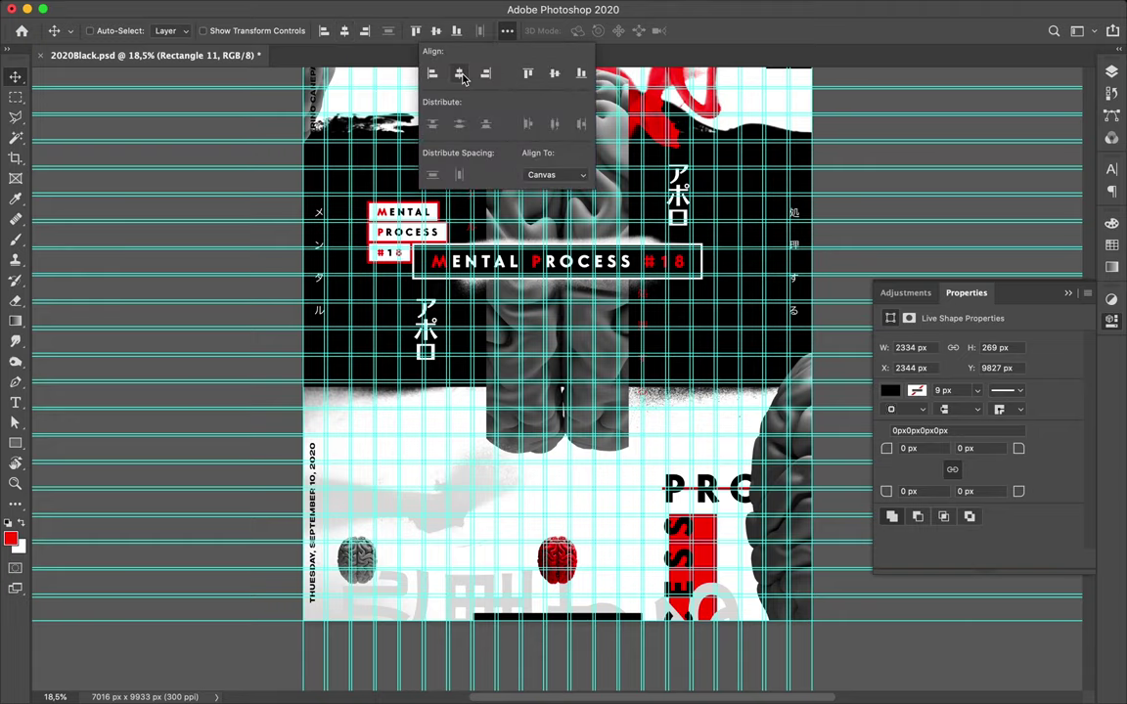
{"action": "left_click", "coordinate": [570, 484]}
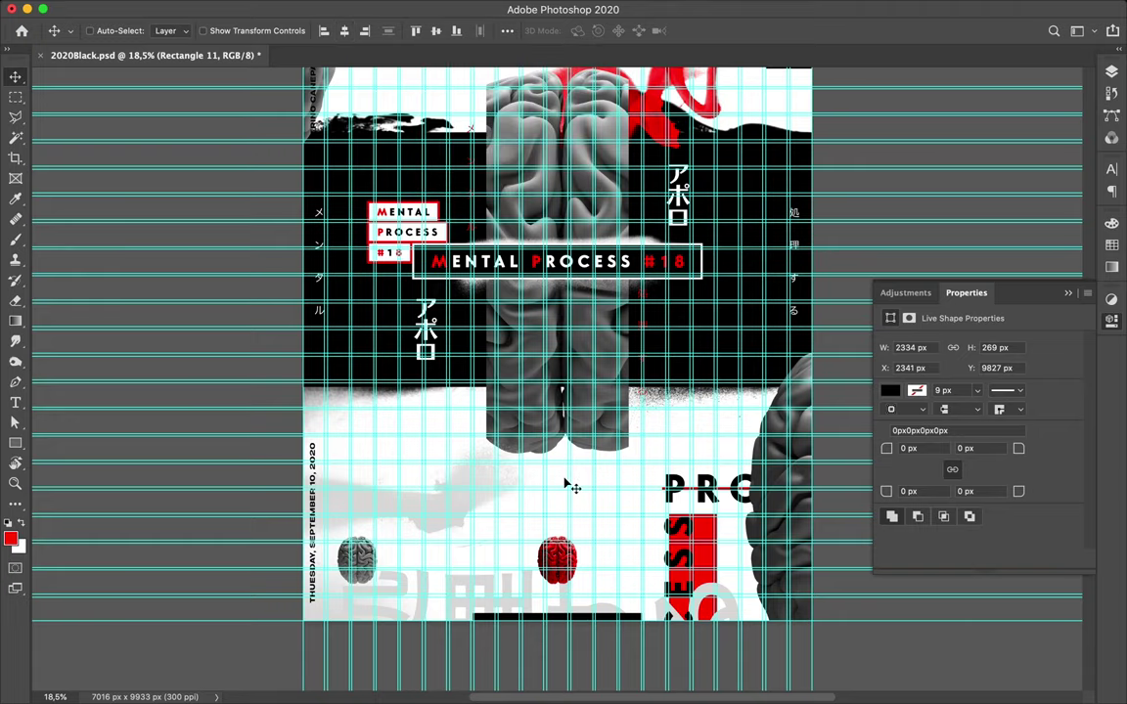
{"action": "scroll", "coordinate": [565, 480], "scroll_direction": "up", "scroll_amount": 5}
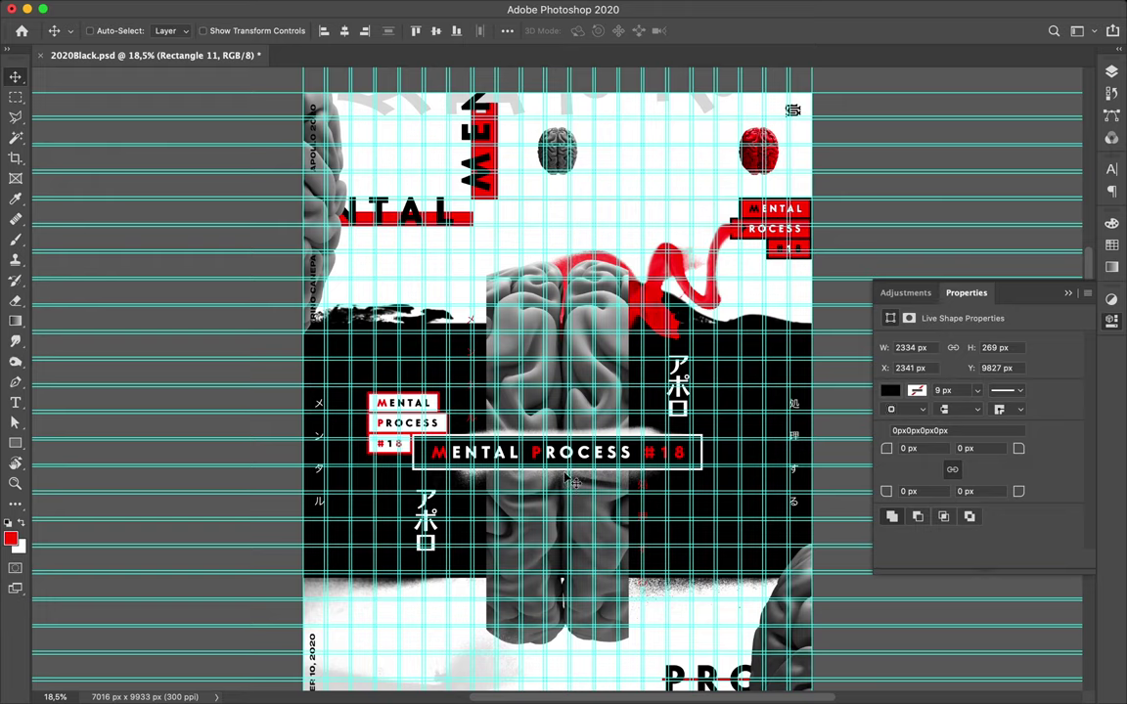
{"action": "key", "text": "u"}
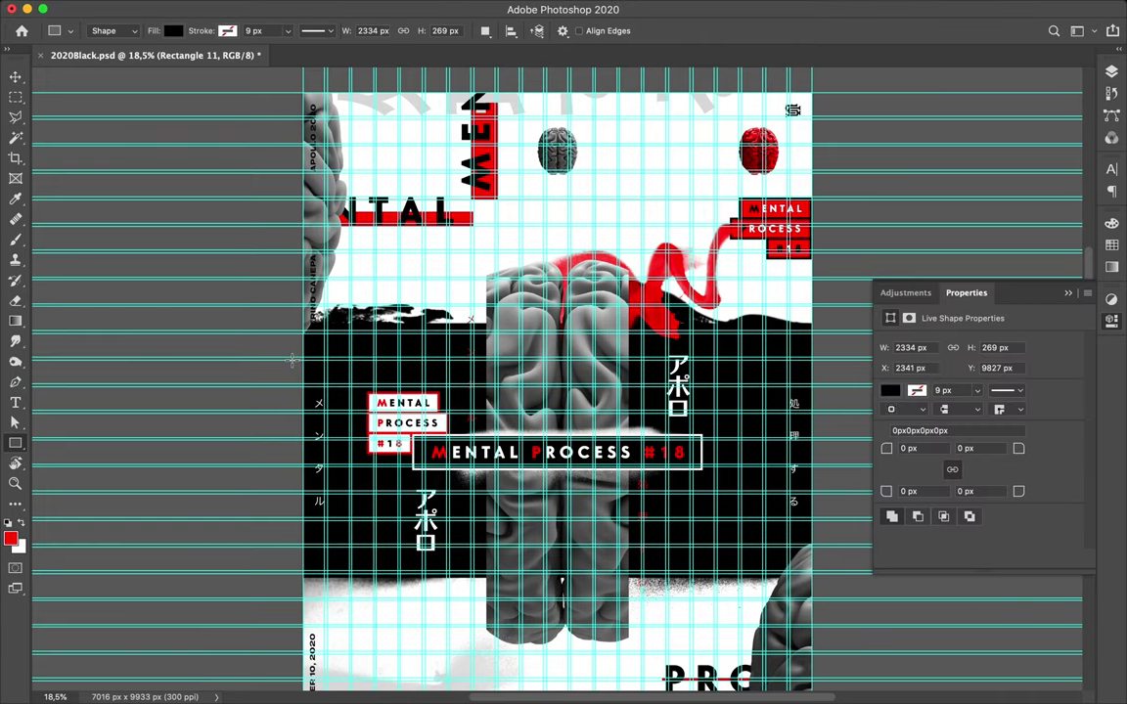
Draw a tall thin 203 × 2527 px white bar at the black band's left edge
{"action": "left_click_drag", "start_coordinate": [293, 360], "coordinate": [303, 544]}
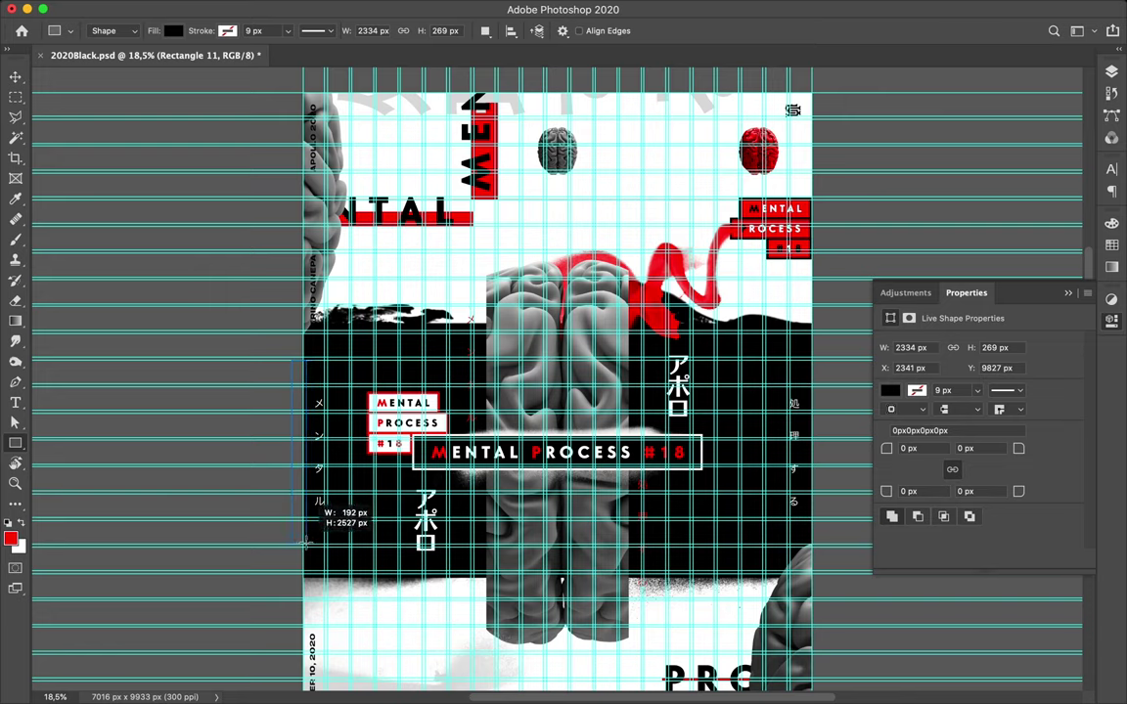
{"action": "left_click_drag", "start_coordinate": [305, 544], "coordinate": [305, 544]}
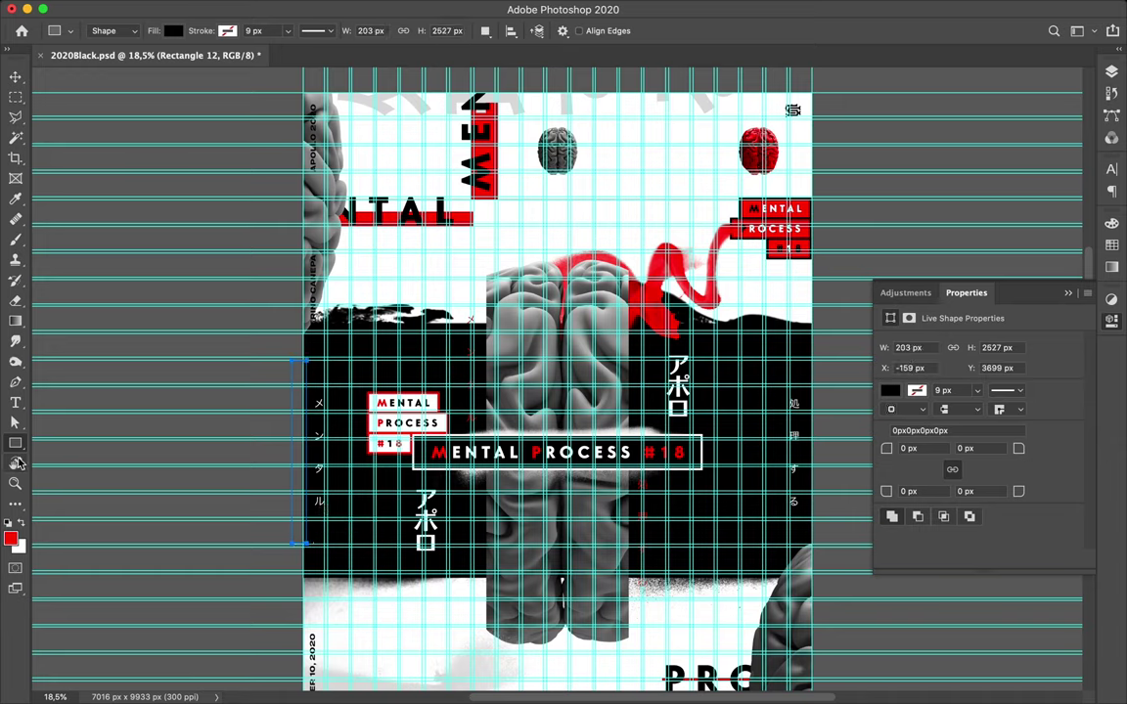
{"action": "left_click", "coordinate": [172, 31]}
{"action": "left_click", "coordinate": [90, 111]}
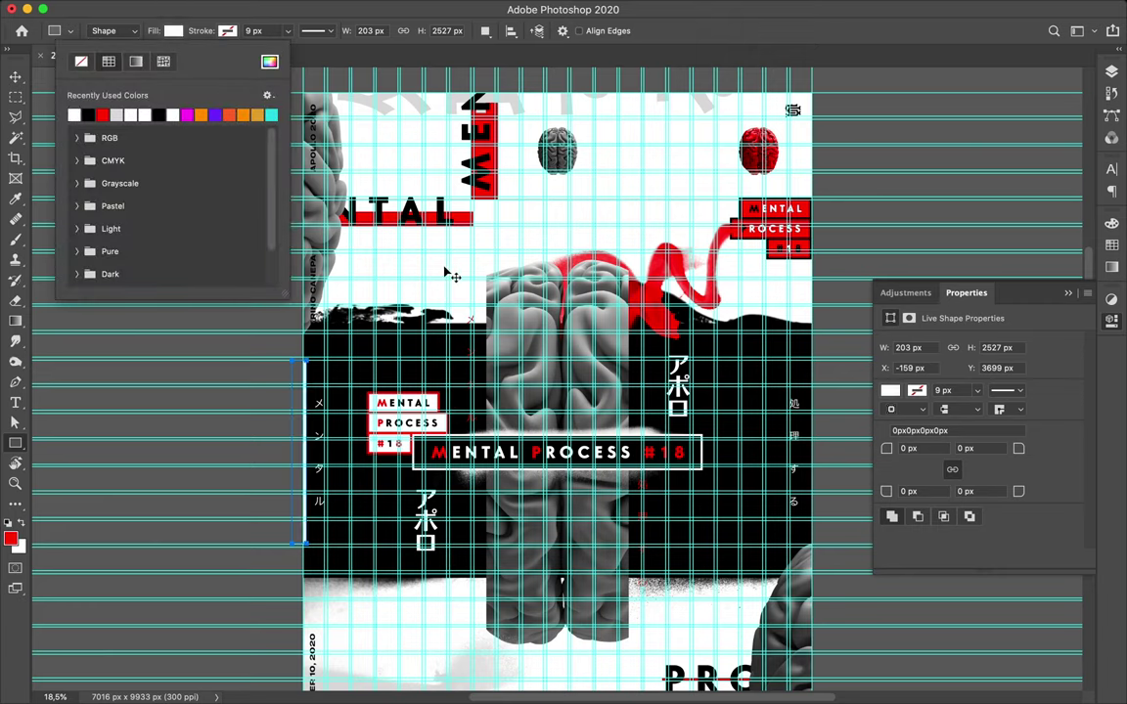
Duplicate the white bar to the band's right edge, nudging it to X 6984 px
{"action": "key", "text": "Escape"}
{"action": "key", "text": "v"}
{"action": "key", "text": "ctrl"}
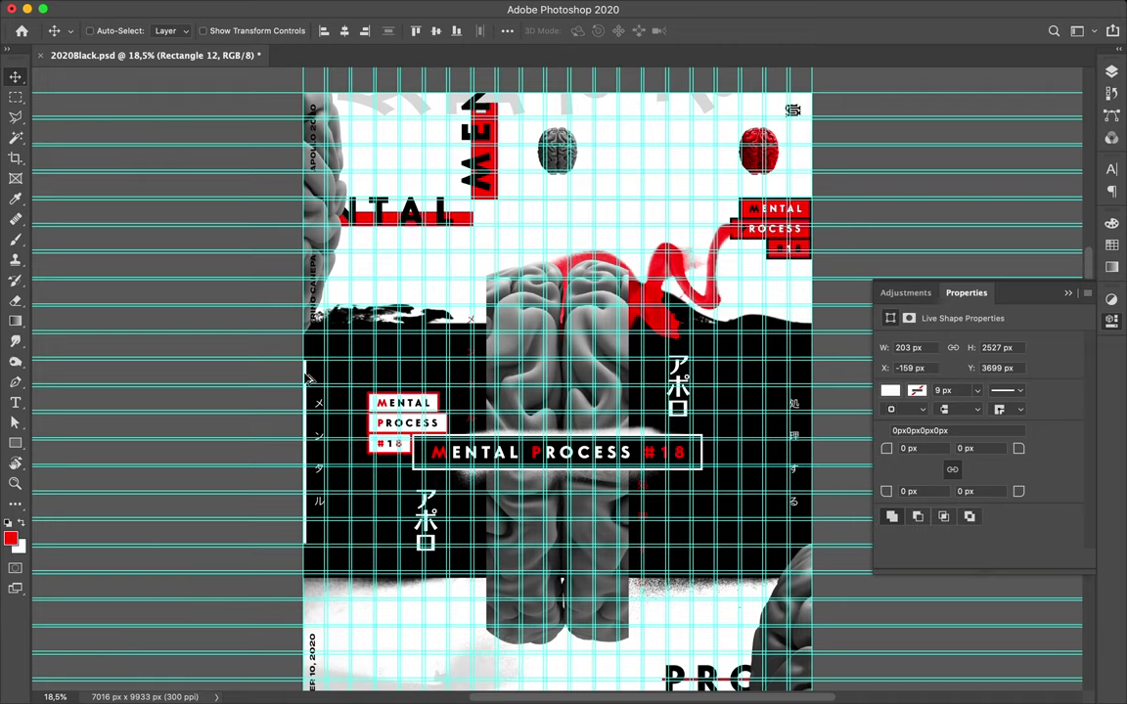
{"action": "left_click_drag", "start_coordinate": [840, 391], "coordinate": [824, 391]}
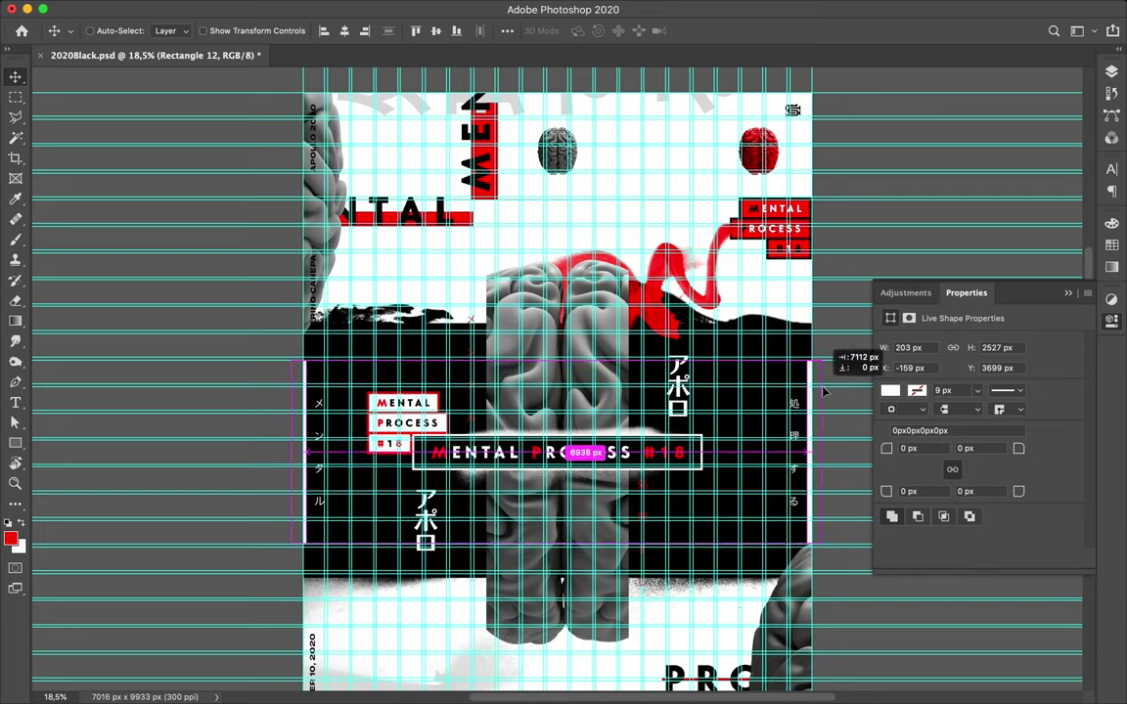
{"action": "left_click_drag", "start_coordinate": [824, 391], "coordinate": [831, 396]}
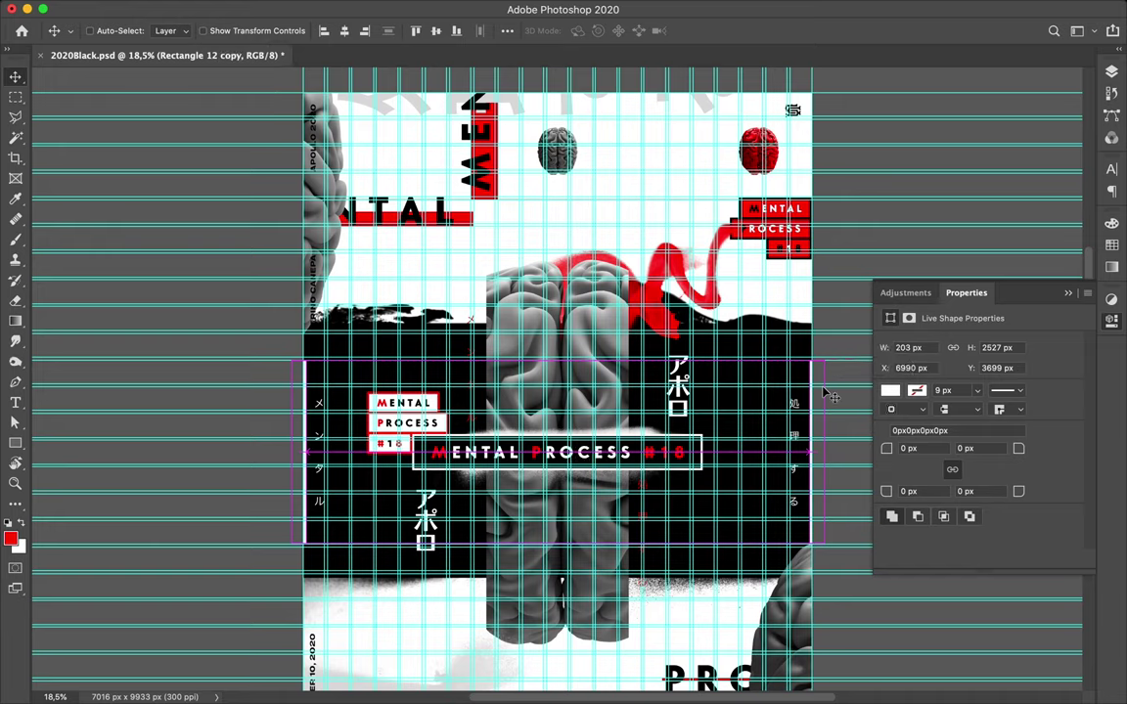
{"action": "key", "text": "Left"}
{"action": "key", "text": "Left"}
{"action": "key", "text": "Left"}
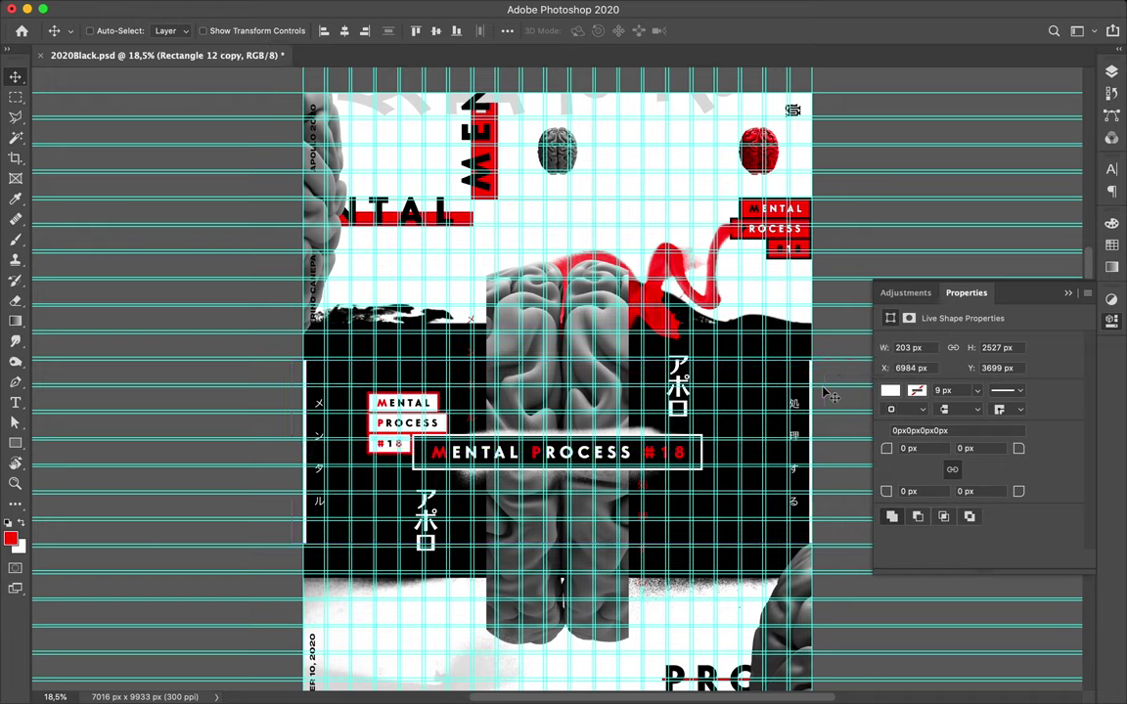
Change the copied bar's fill to red
{"action": "key", "text": "a"}
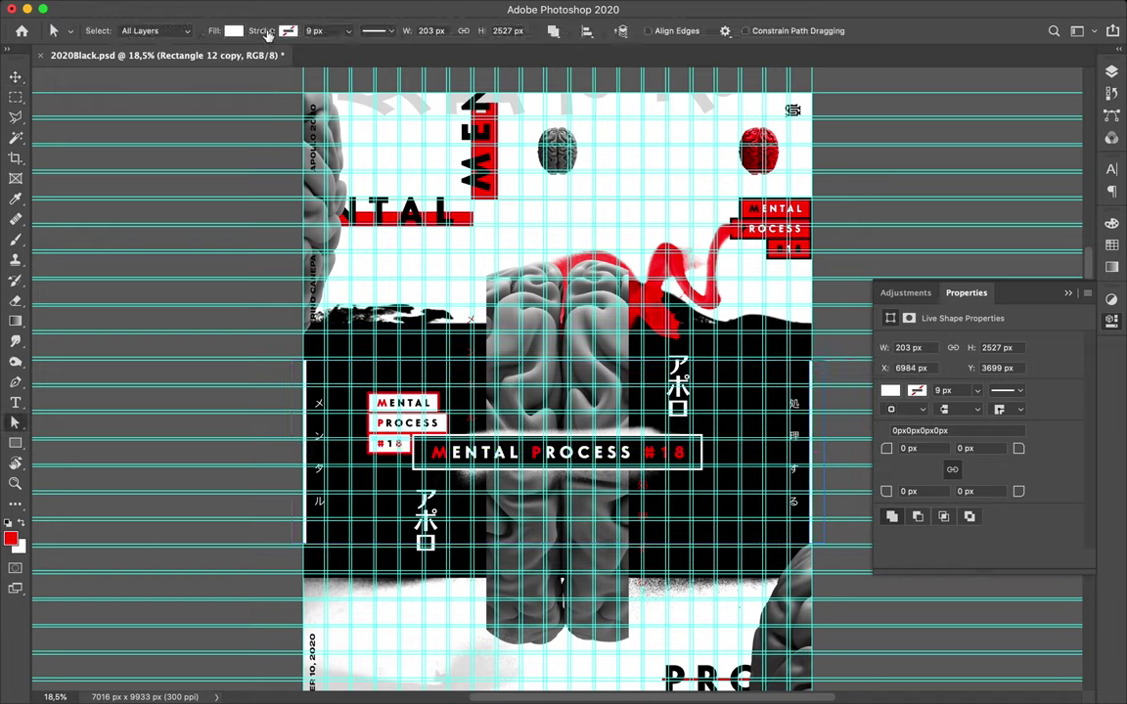
{"action": "left_click", "coordinate": [232, 30]}
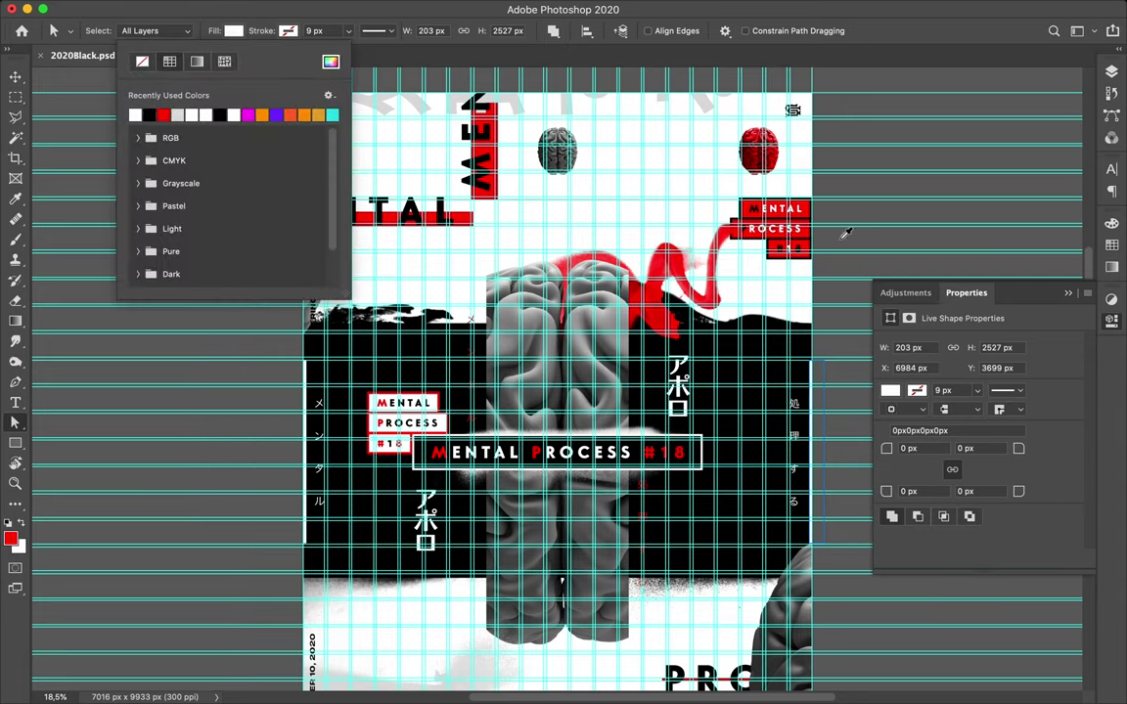
{"action": "left_click", "coordinate": [163, 116]}
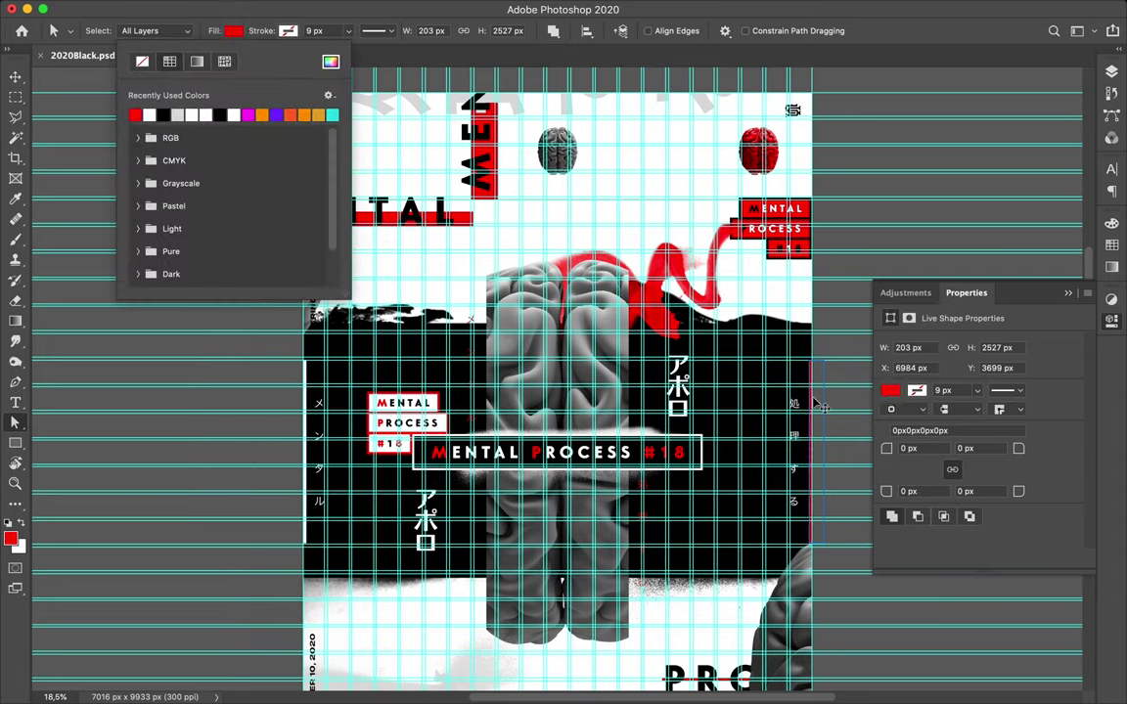
{"action": "left_click", "coordinate": [998, 70]}
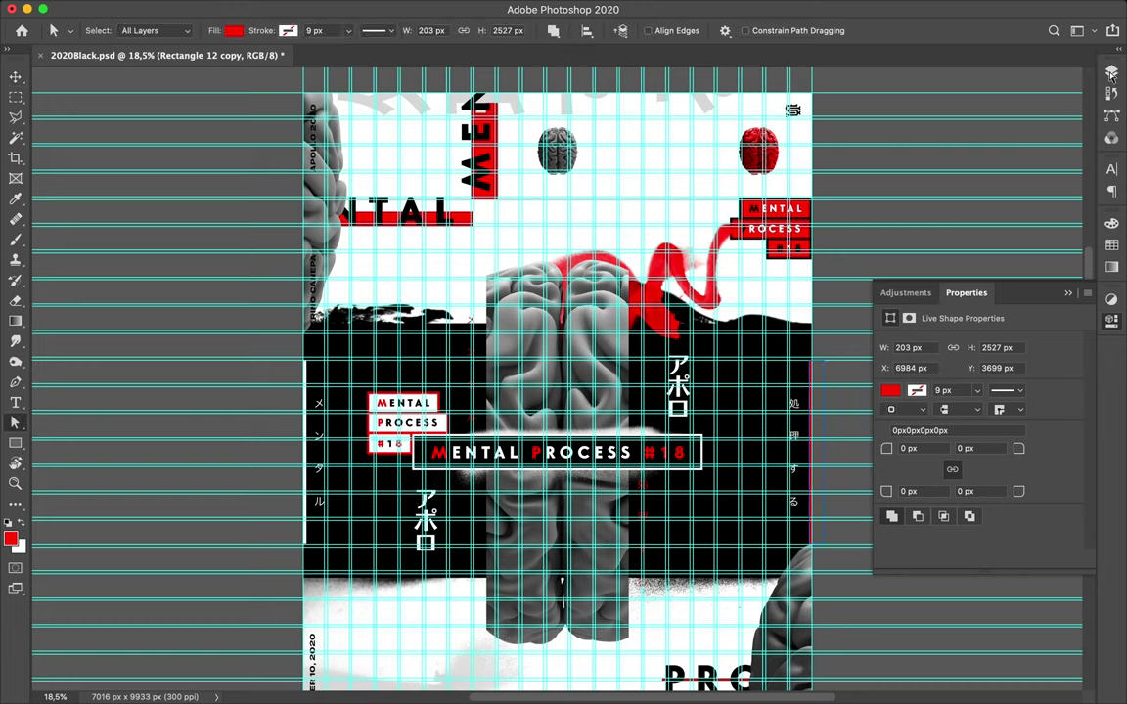
Reorder the red bar's layer in the Layers panel, dragging it lower in the stack
{"action": "left_click", "coordinate": [1112, 73]}
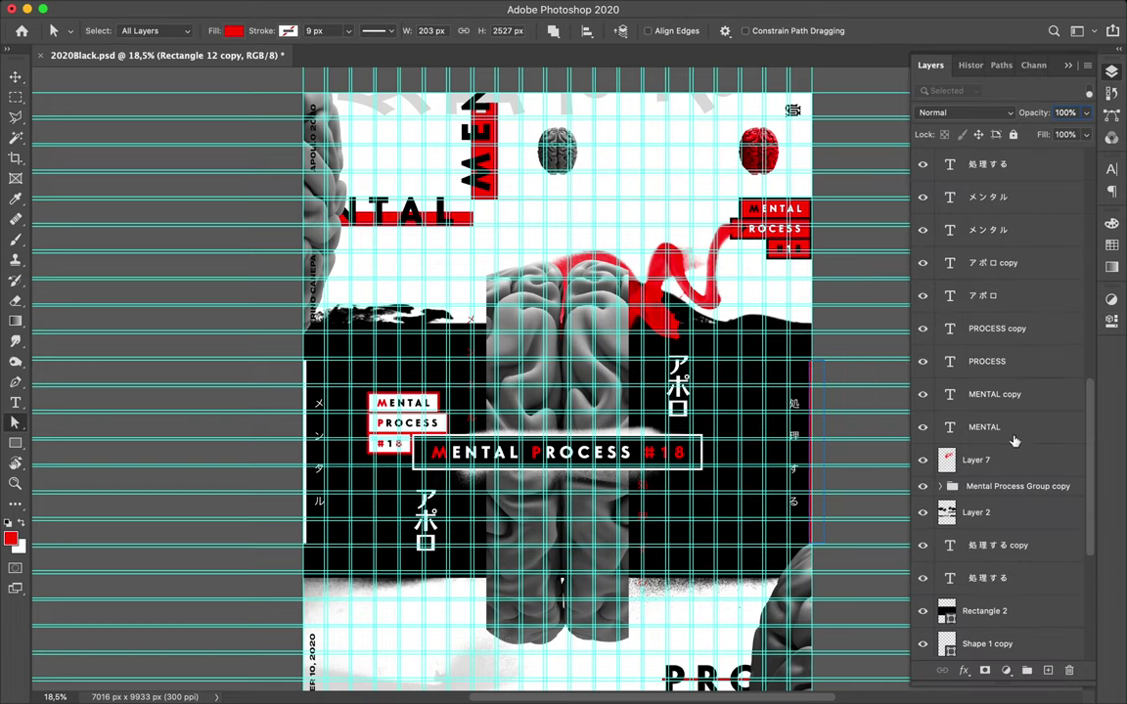
{"action": "scroll", "coordinate": [1013, 441], "scroll_direction": "down", "scroll_amount": 1}
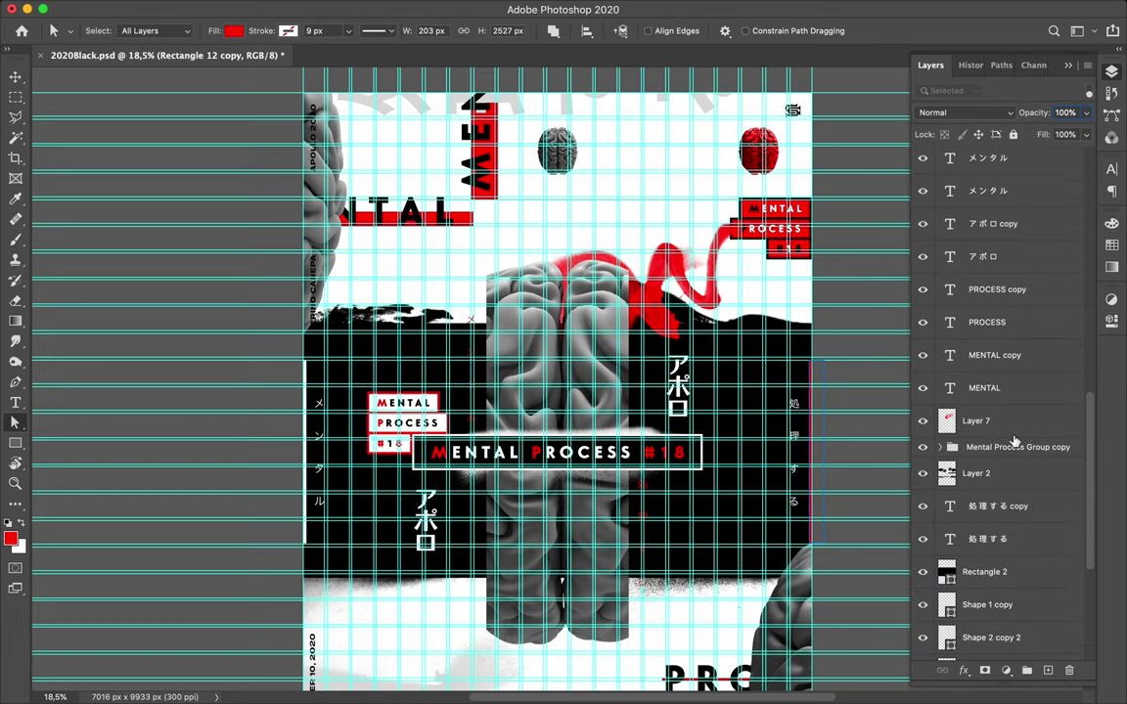
{"action": "scroll", "coordinate": [1014, 441], "scroll_direction": "up", "scroll_amount": 3}
{"action": "scroll", "coordinate": [1013, 441], "scroll_direction": "down", "scroll_amount": 9}
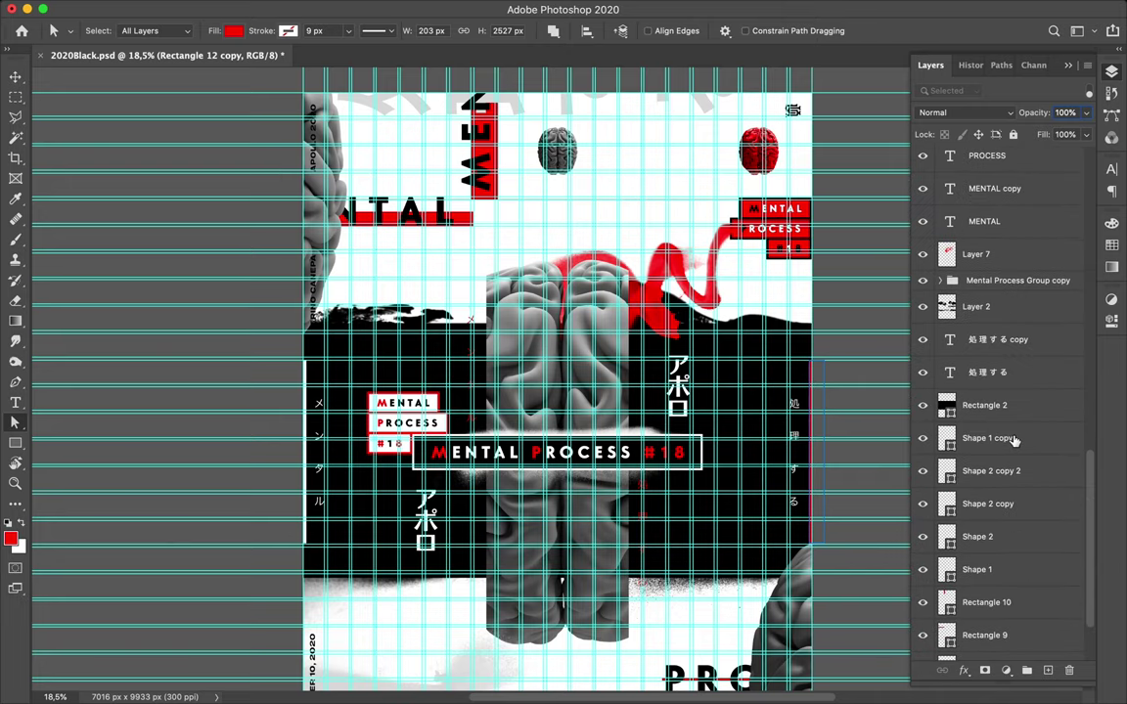
{"action": "scroll", "coordinate": [1013, 441], "scroll_direction": "up", "scroll_amount": 10}
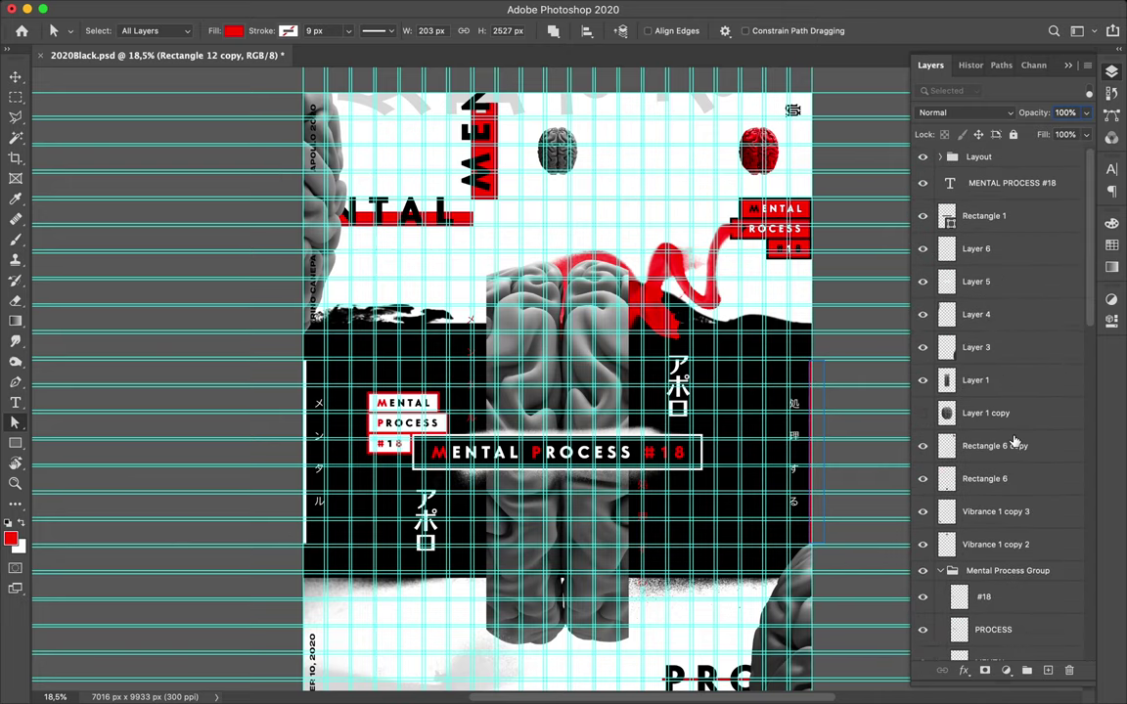
{"action": "scroll", "coordinate": [1014, 441], "scroll_direction": "down", "scroll_amount": 4}
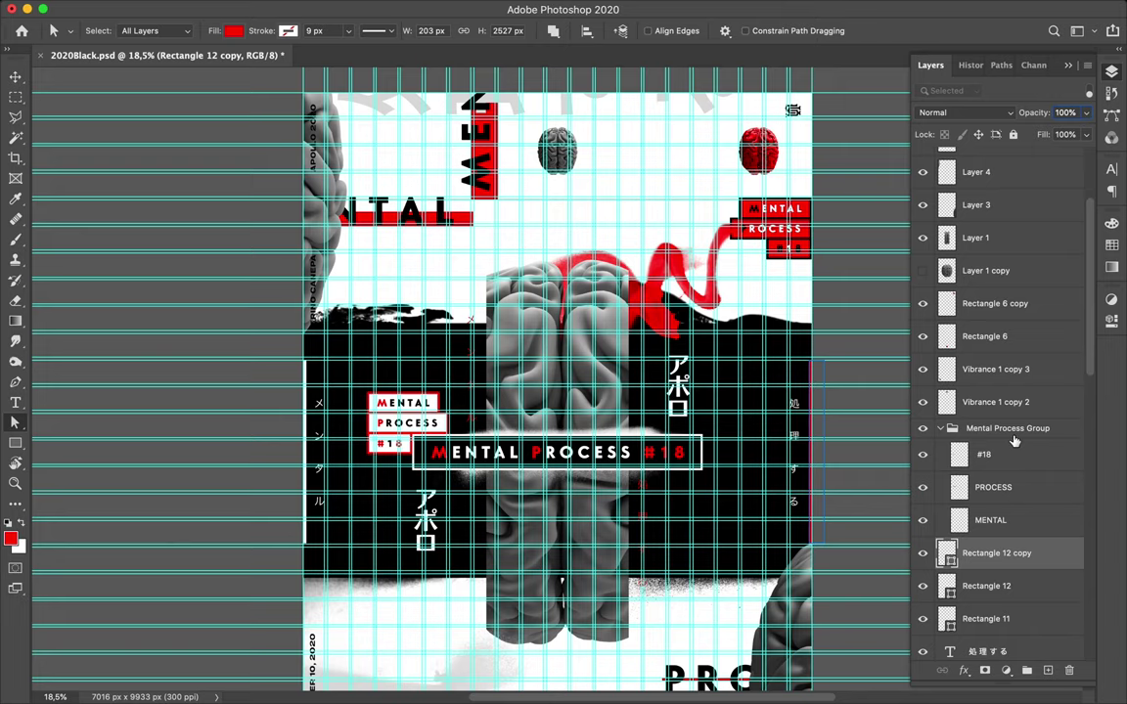
{"action": "scroll", "coordinate": [1008, 472], "scroll_direction": "down", "scroll_amount": 3}
{"action": "left_click_drag", "start_coordinate": [1007, 471], "coordinate": [1002, 652]}
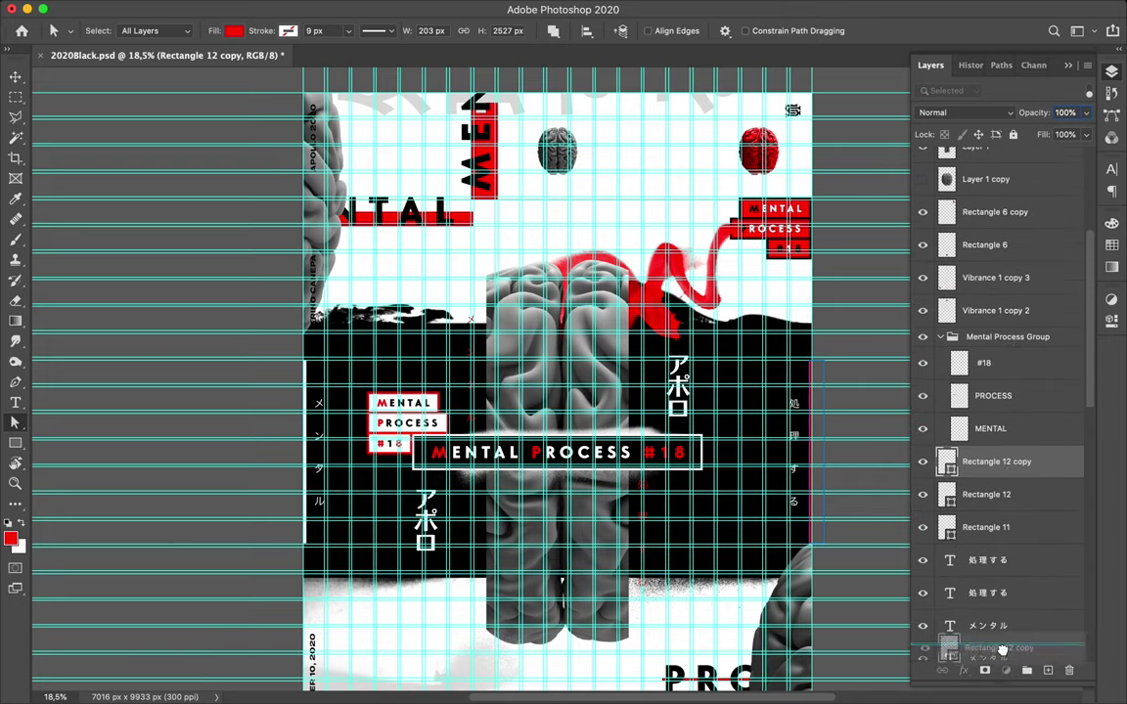
{"action": "left_click_drag", "start_coordinate": [1002, 652], "coordinate": [998, 631]}
{"action": "scroll", "coordinate": [985, 482], "scroll_direction": "down", "scroll_amount": 5}
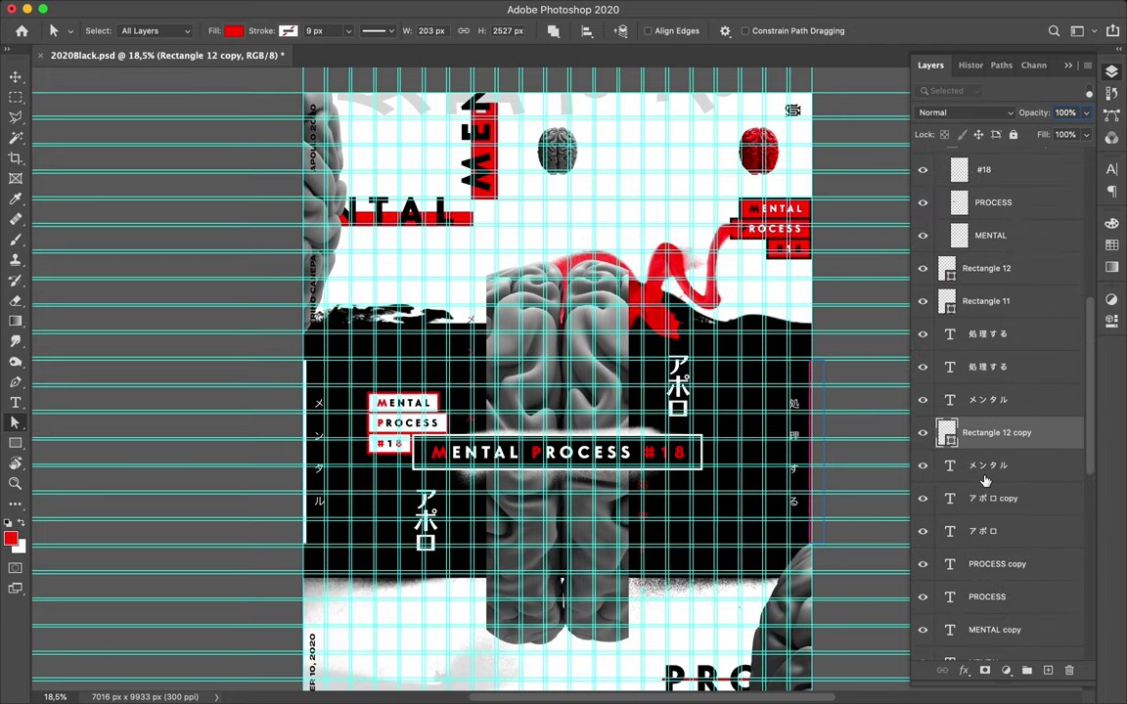
{"action": "scroll", "coordinate": [985, 481], "scroll_direction": "down", "scroll_amount": 1}
{"action": "scroll", "coordinate": [984, 480], "scroll_direction": "down", "scroll_amount": 2}
{"action": "scroll", "coordinate": [983, 479], "scroll_direction": "down", "scroll_amount": 1}
{"action": "scroll", "coordinate": [982, 478], "scroll_direction": "down", "scroll_amount": 2}
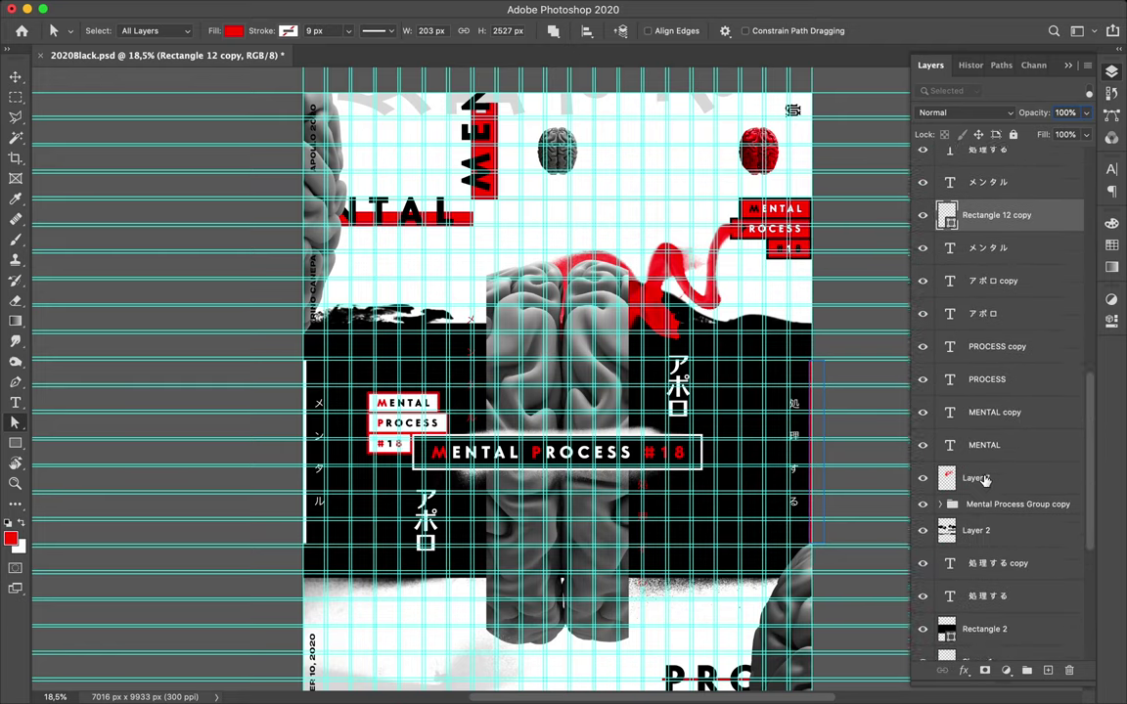
{"action": "scroll", "coordinate": [983, 479], "scroll_direction": "down", "scroll_amount": 1}
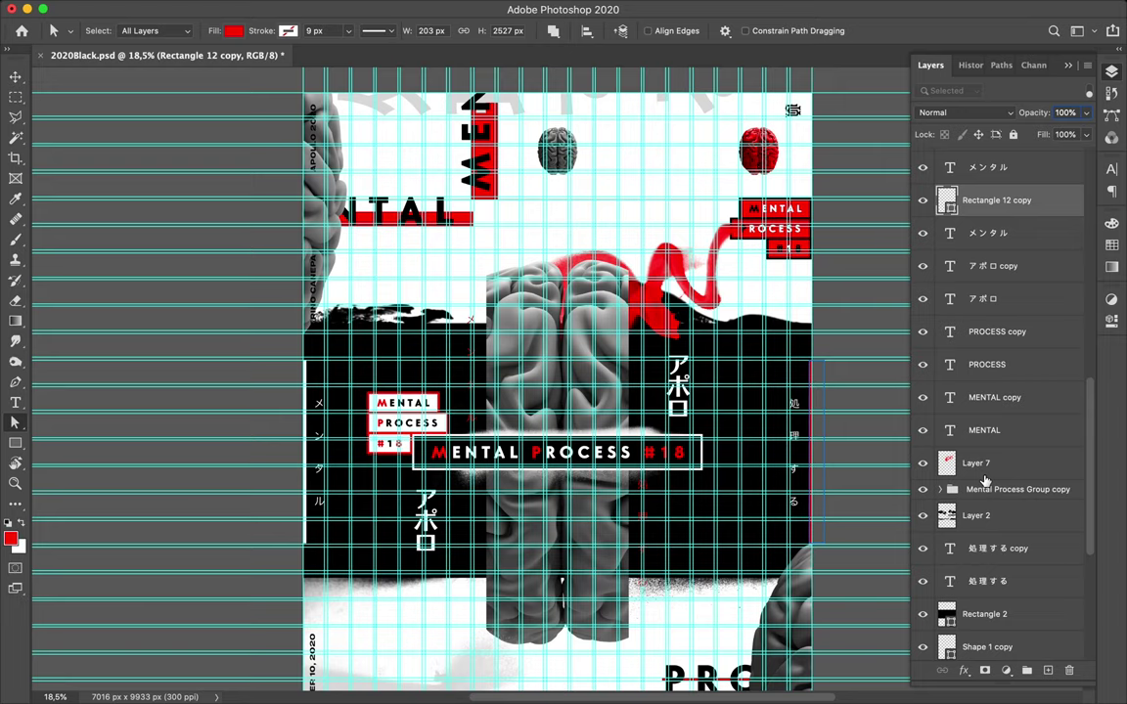
{"action": "scroll", "coordinate": [985, 481], "scroll_direction": "down", "scroll_amount": 4}
{"action": "scroll", "coordinate": [985, 482], "scroll_direction": "down", "scroll_amount": 2}
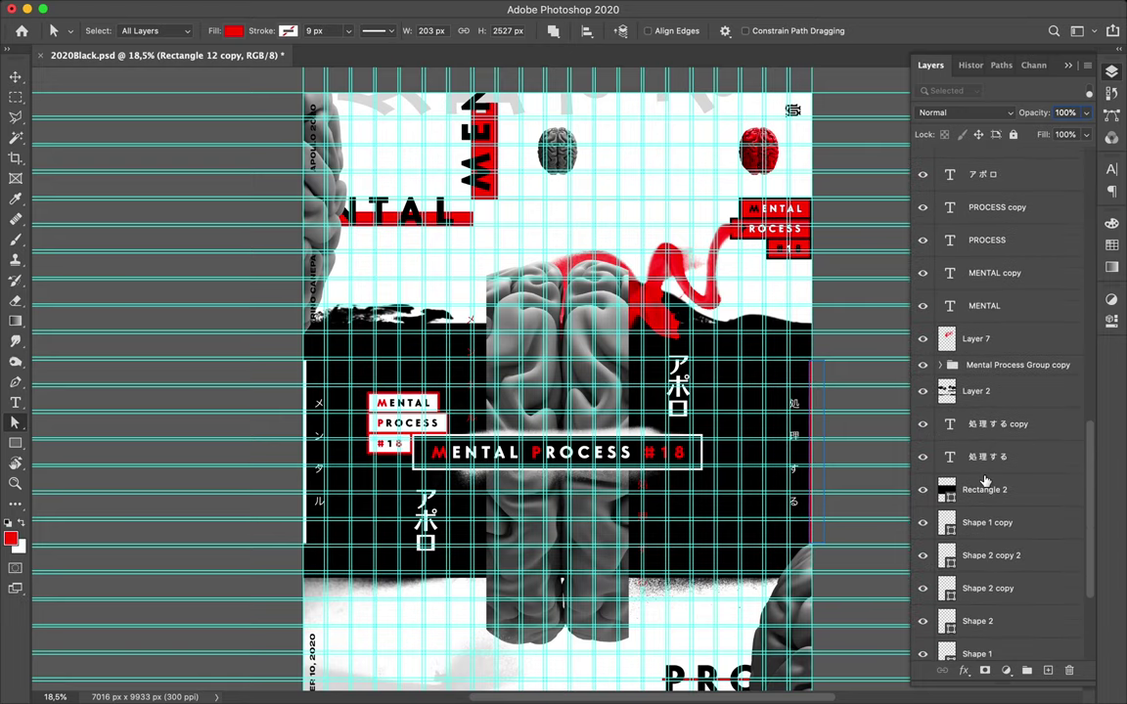
{"action": "scroll", "coordinate": [985, 481], "scroll_direction": "down", "scroll_amount": 1}
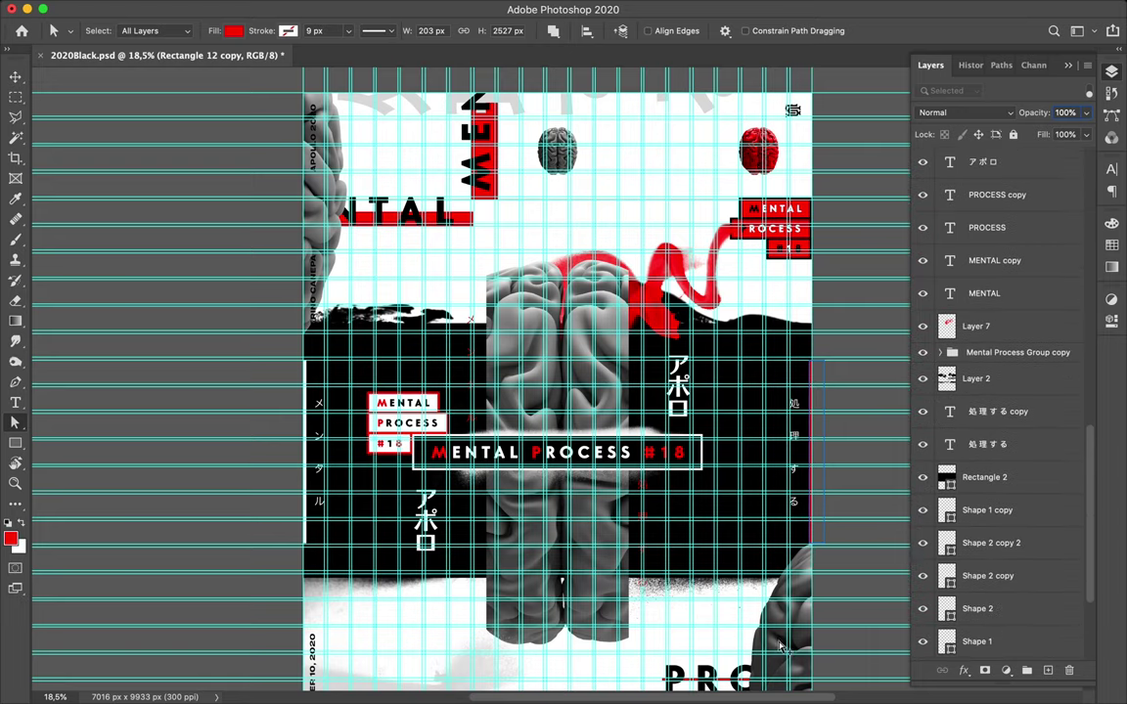
Select Rectangle 12 copy on the canvas and move it higher in the layer order
{"action": "key", "text": "v"}
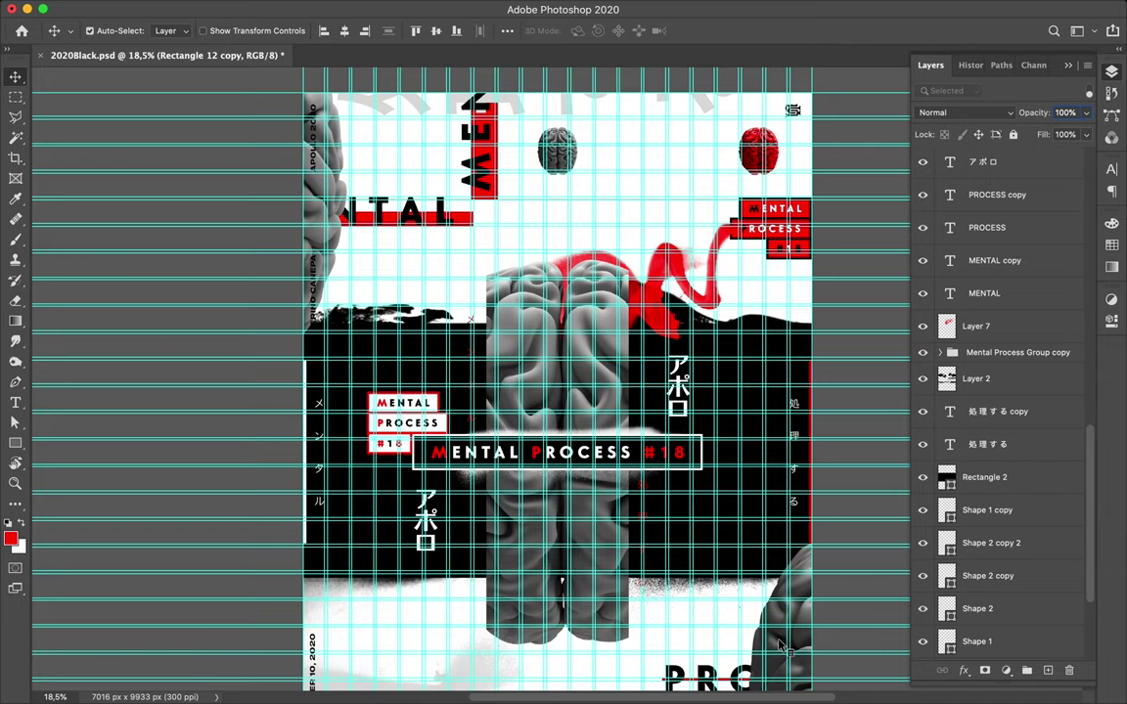
{"action": "left_click", "coordinate": [779, 643]}
{"action": "scroll", "coordinate": [956, 370], "scroll_direction": "up", "scroll_amount": 3}
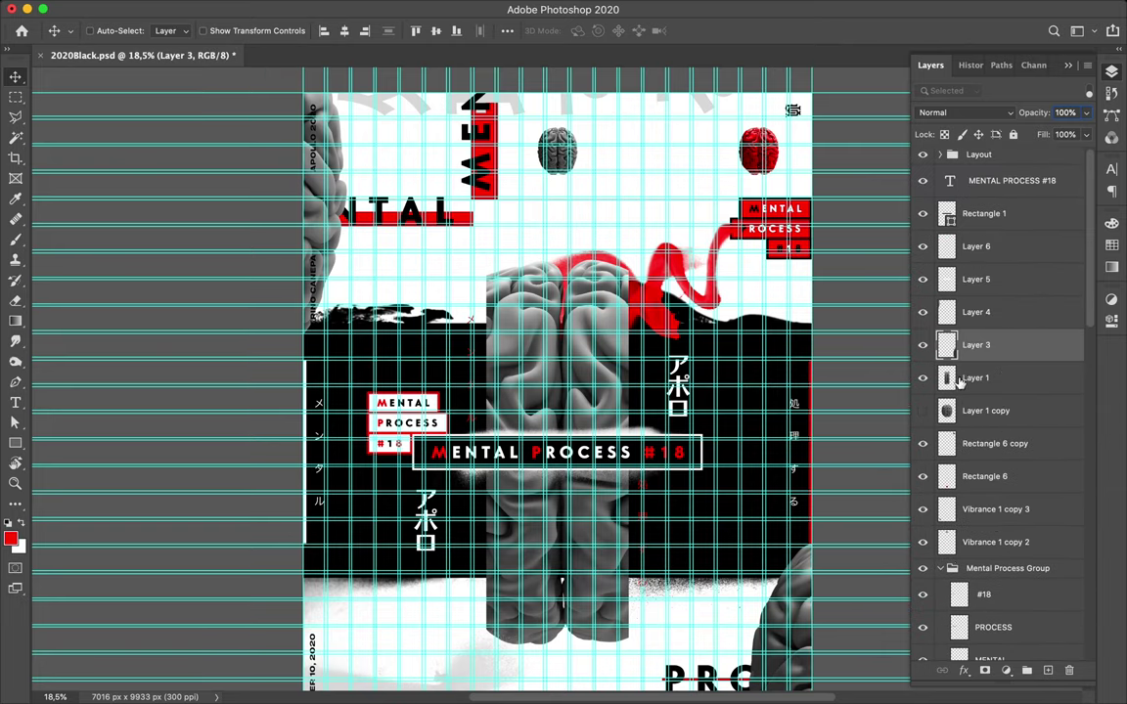
{"action": "key", "text": "ctrl"}
{"action": "left_click", "coordinate": [813, 418]}
{"action": "left_click_drag", "start_coordinate": [998, 637], "coordinate": [981, 217]}
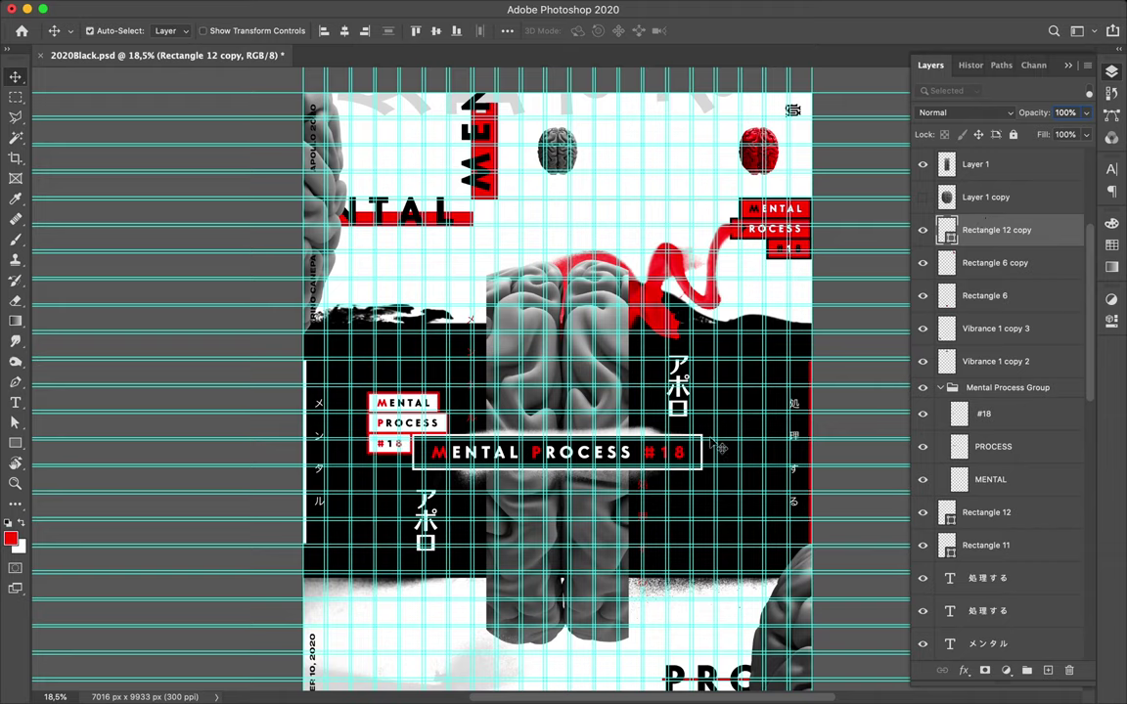
Stretch the red bar down to 106.9% height, making it 203 × 2676 px
{"action": "key", "text": "ctrl+t"}
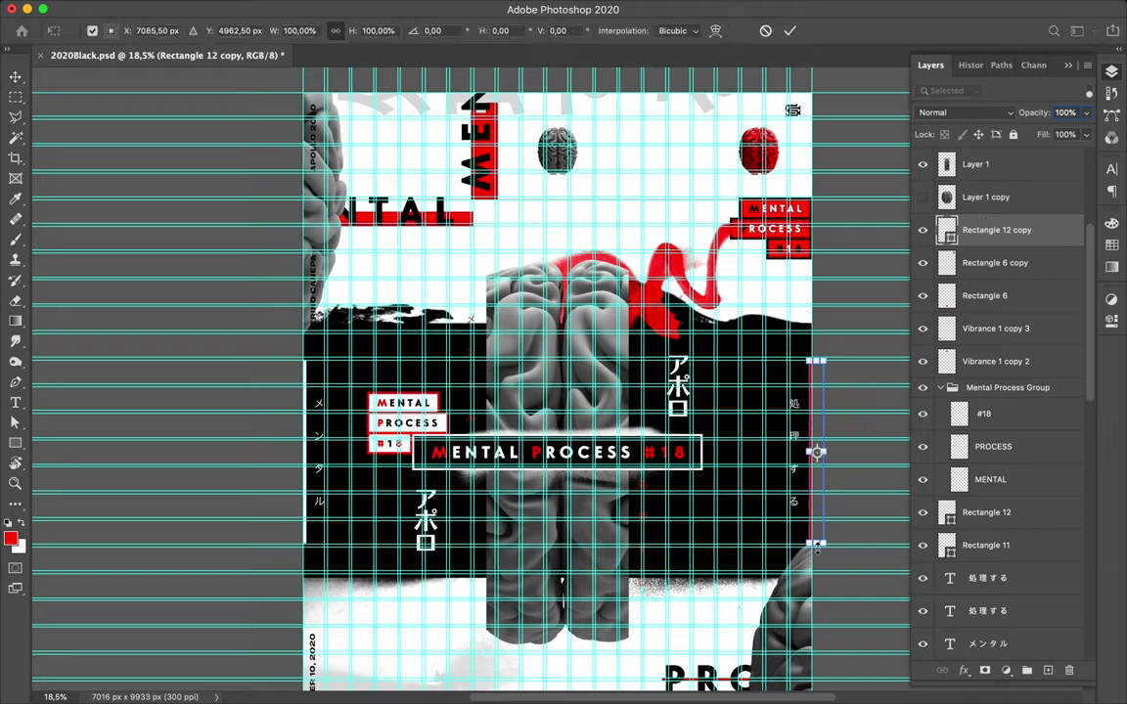
{"action": "left_click_drag", "start_coordinate": [816, 552], "coordinate": [816, 558]}
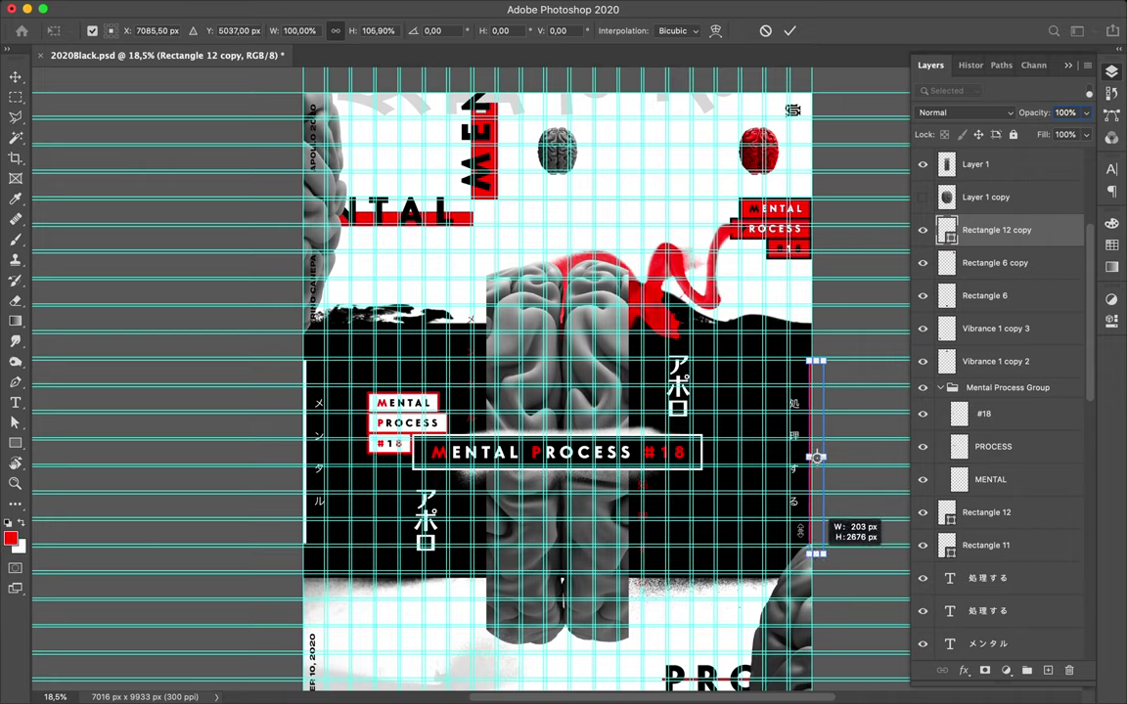
{"action": "left_click_drag", "start_coordinate": [816, 554], "coordinate": [815, 556]}
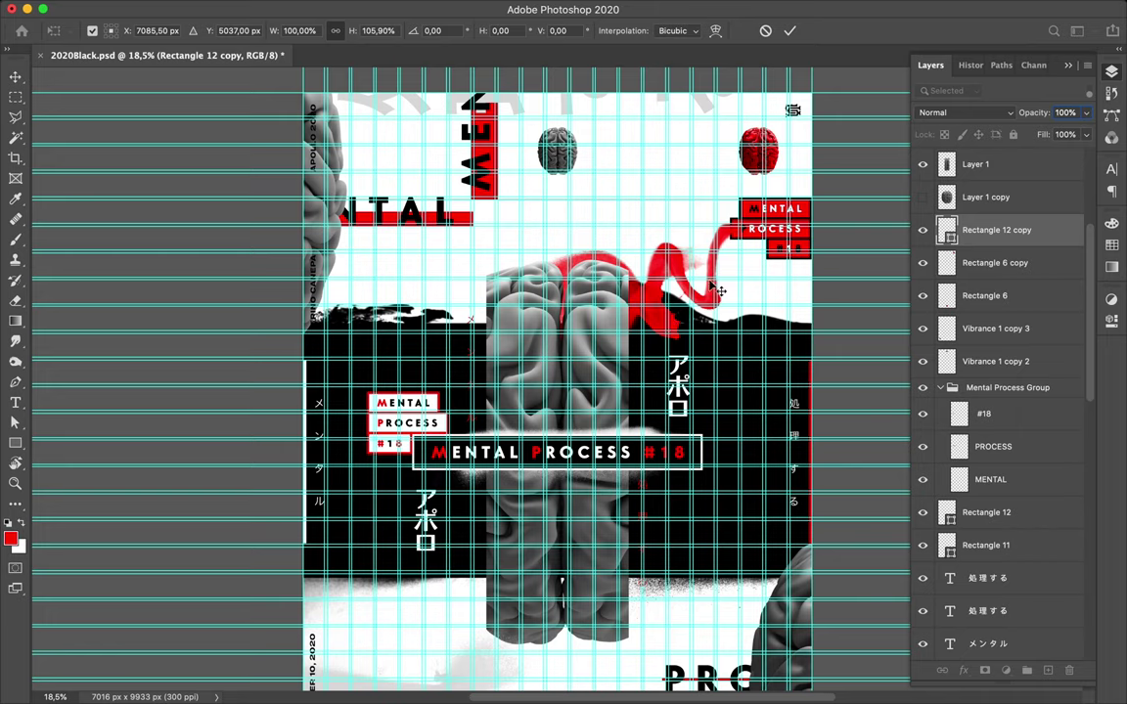
{"action": "key", "text": "Return"}
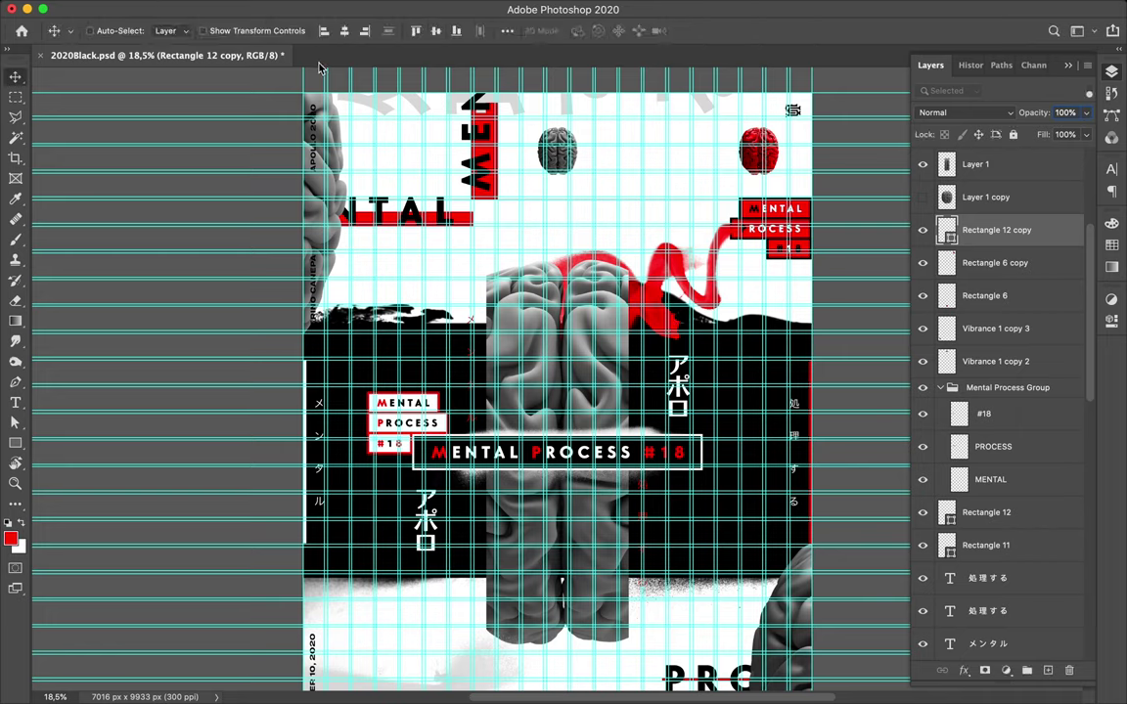
Draw a 6897 × 260 px black bar, Rectangle 13, along the poster's top edge
{"action": "key", "text": "u"}
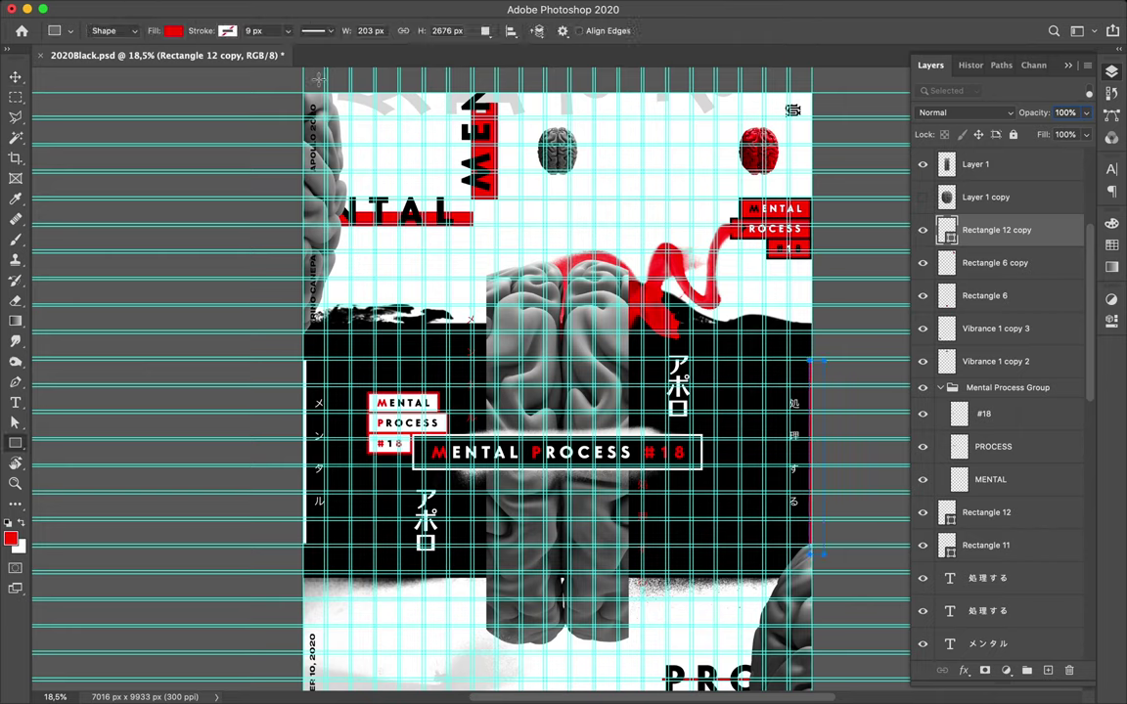
{"action": "left_click_drag", "start_coordinate": [323, 94], "coordinate": [820, 99]}
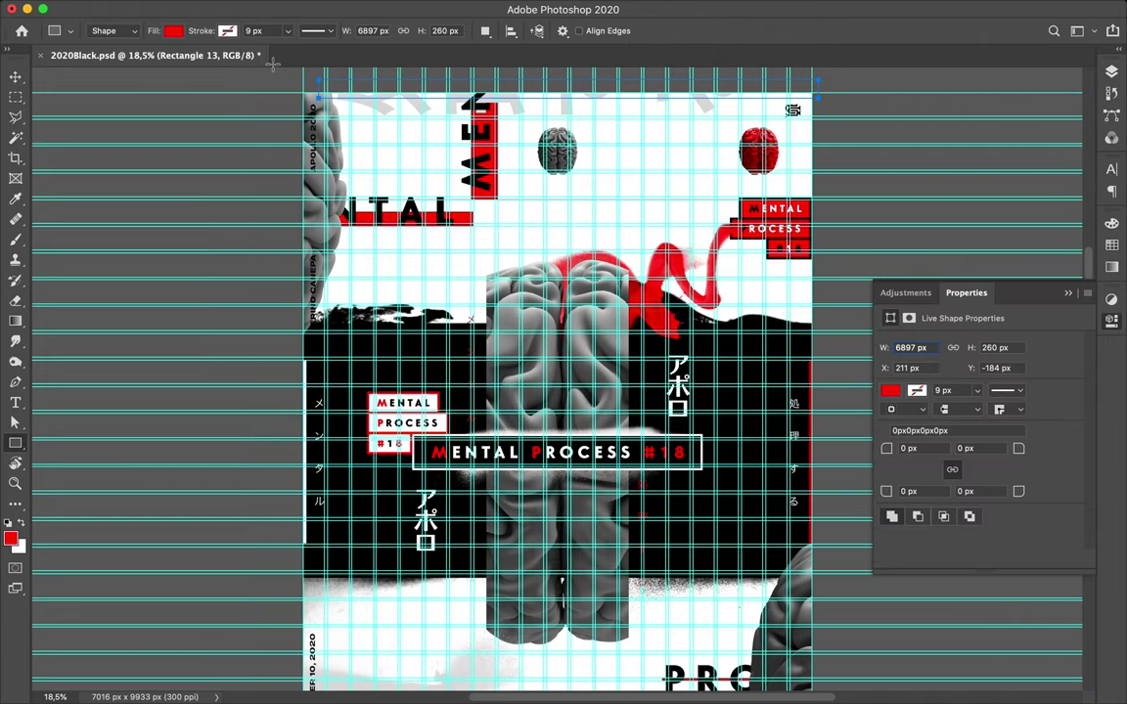
{"action": "left_click", "coordinate": [174, 33]}
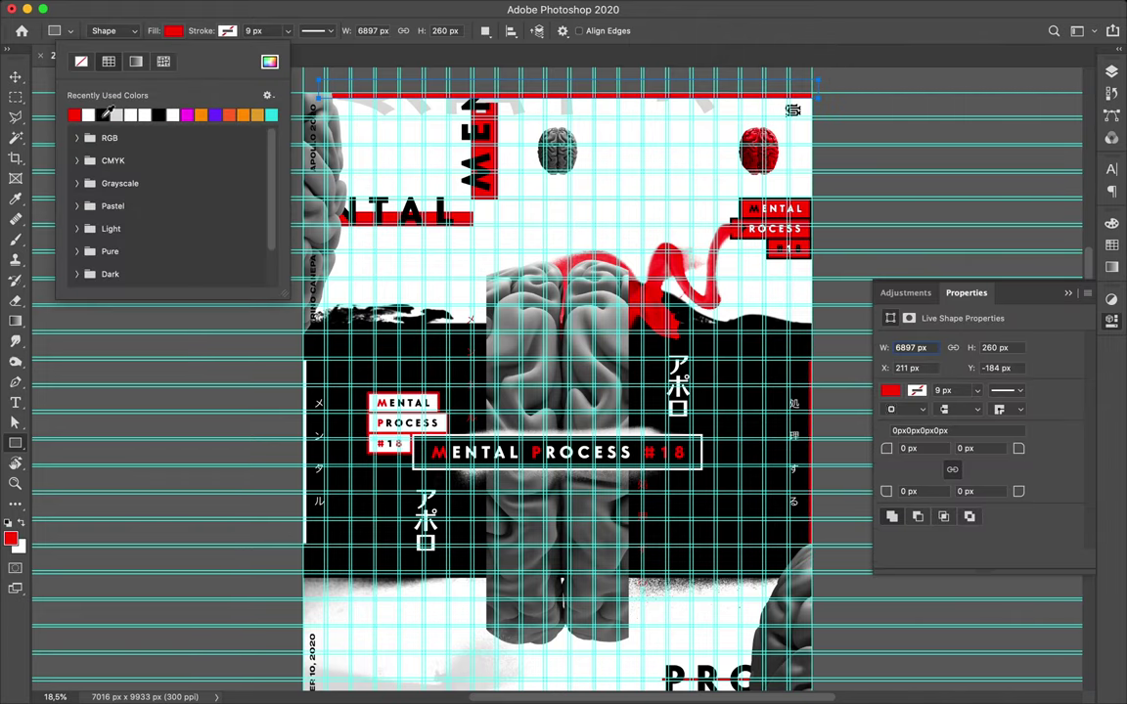
{"action": "left_click", "coordinate": [103, 114]}
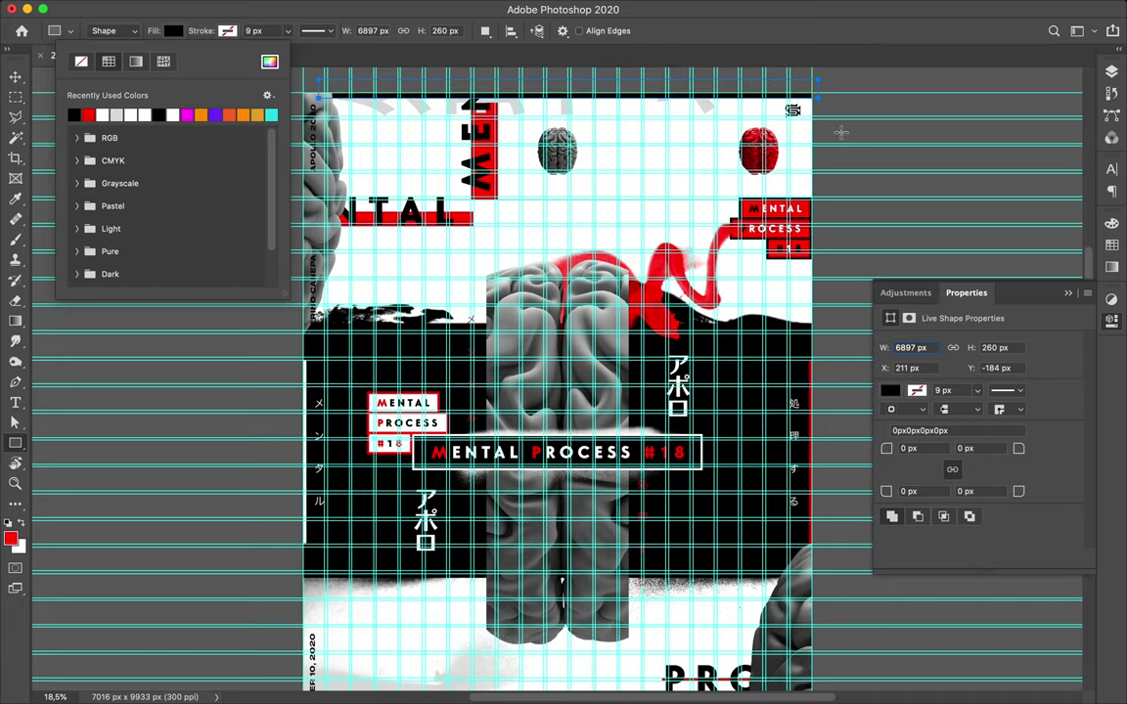
Hide the guides, zoom out, and select Layer 2 for painting
{"action": "key", "text": "v"}
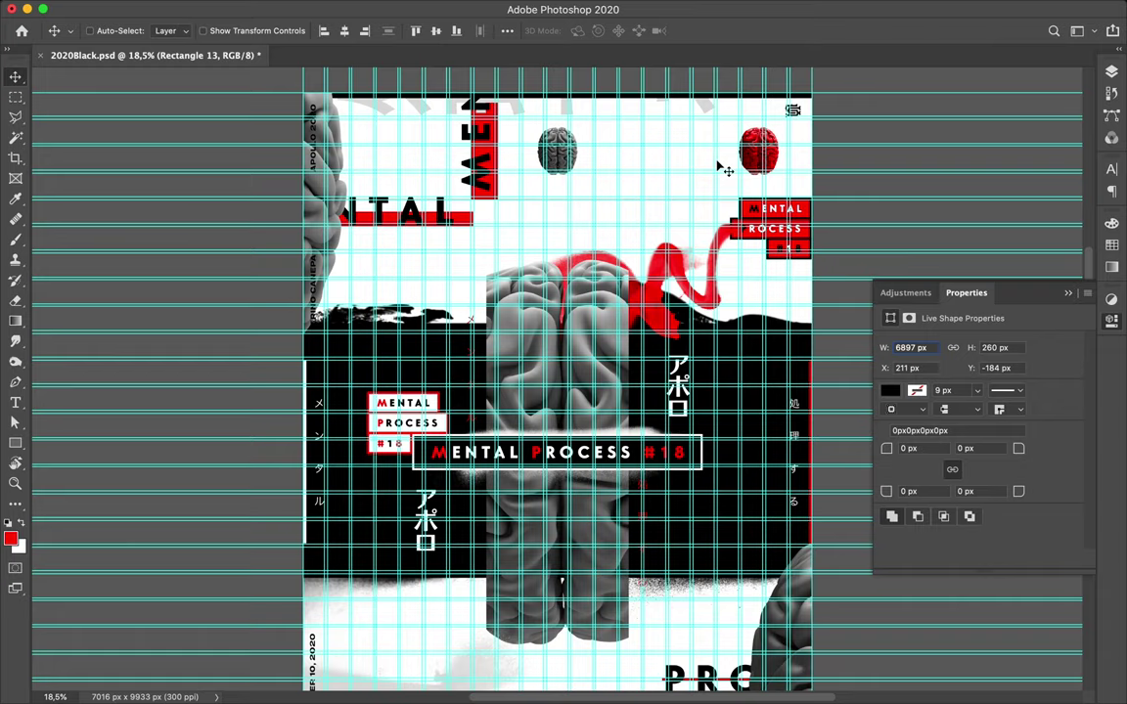
{"action": "key", "text": "ctrl+semicolon"}
{"action": "scroll", "coordinate": [675, 172], "scroll_direction": "down", "scroll_amount": 3}
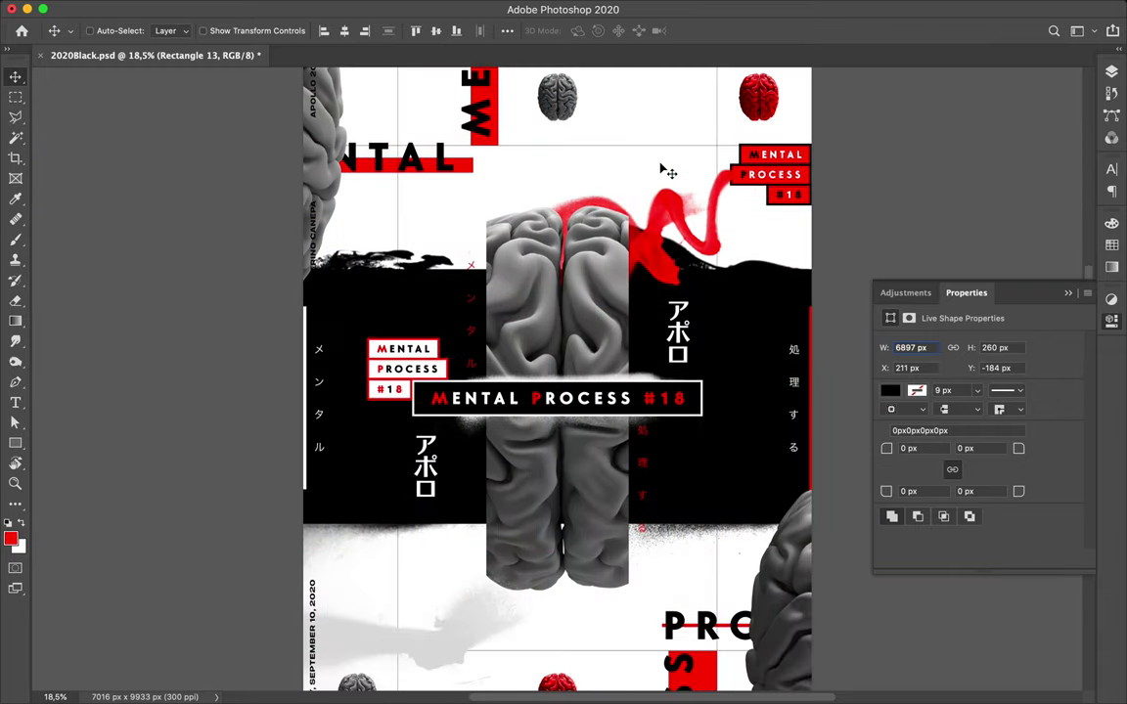
{"action": "scroll", "coordinate": [666, 171], "scroll_direction": "down", "scroll_amount": 5}
{"action": "scroll", "coordinate": [665, 172], "scroll_direction": "down", "scroll_amount": 2}
{"action": "scroll", "coordinate": [665, 168], "scroll_direction": "down", "scroll_amount": 1}
{"action": "scroll", "coordinate": [665, 171], "scroll_direction": "up", "scroll_amount": 5}
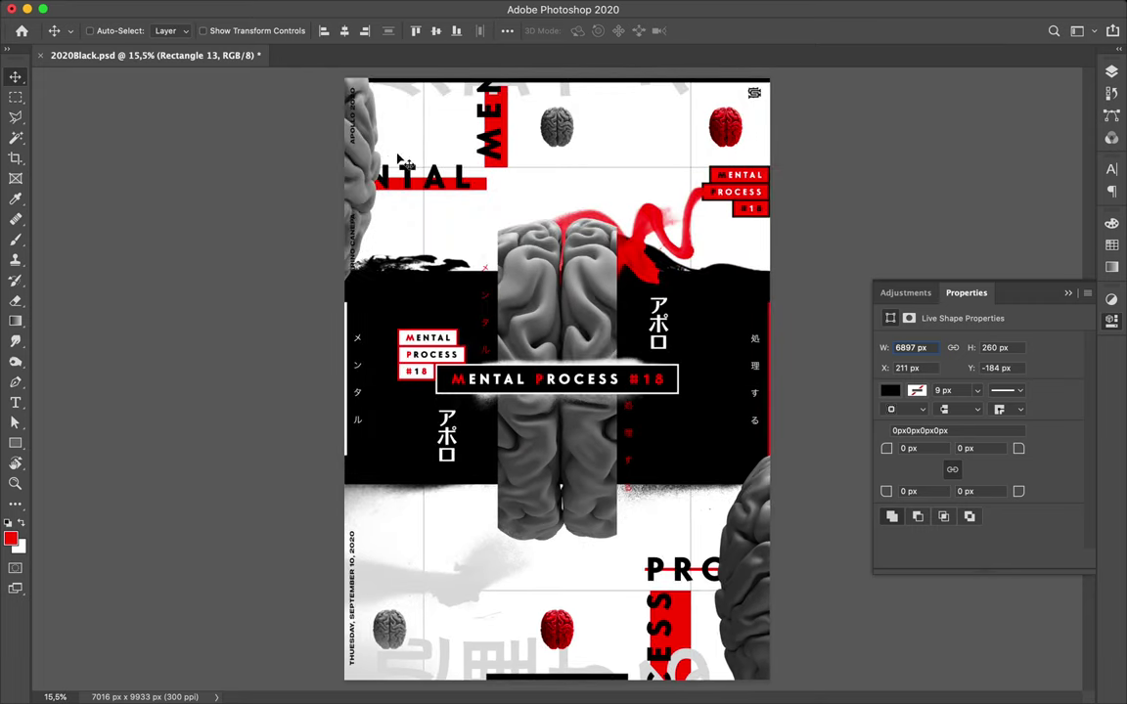
{"action": "key", "text": "ctrl"}
{"action": "left_click", "coordinate": [453, 271], "text": "ctrl"}
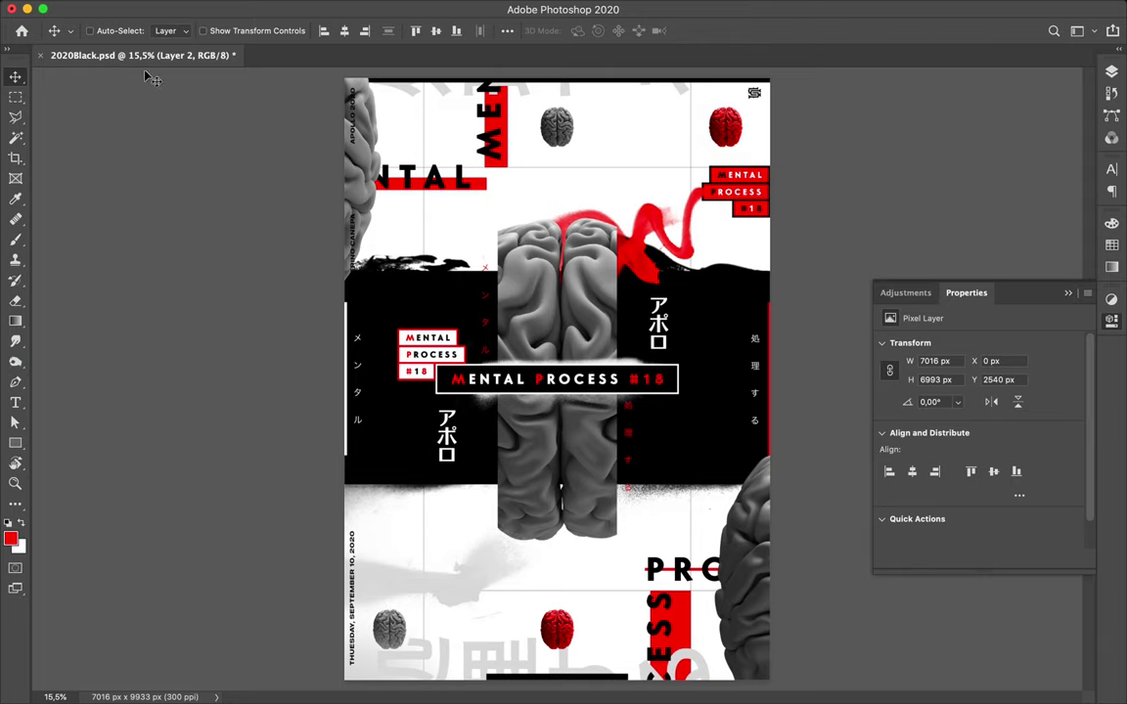
Switch to the Brush tool and try brush presets 44 and 25
{"action": "key", "text": "b"}
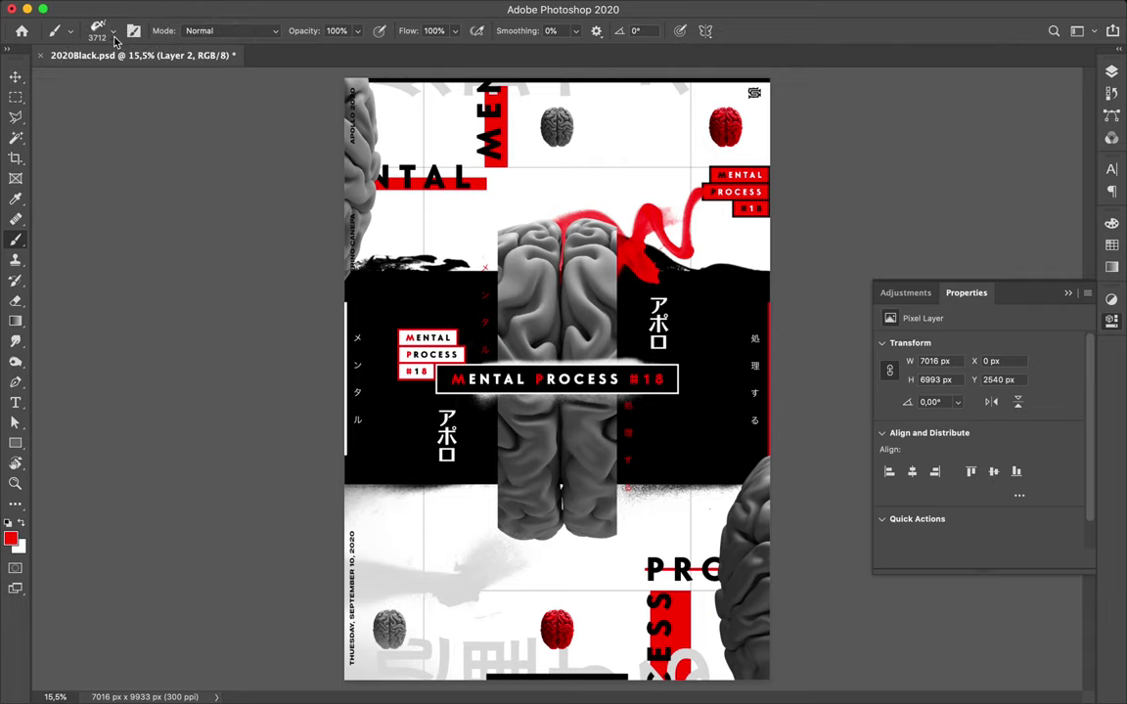
{"action": "left_click", "coordinate": [113, 35]}
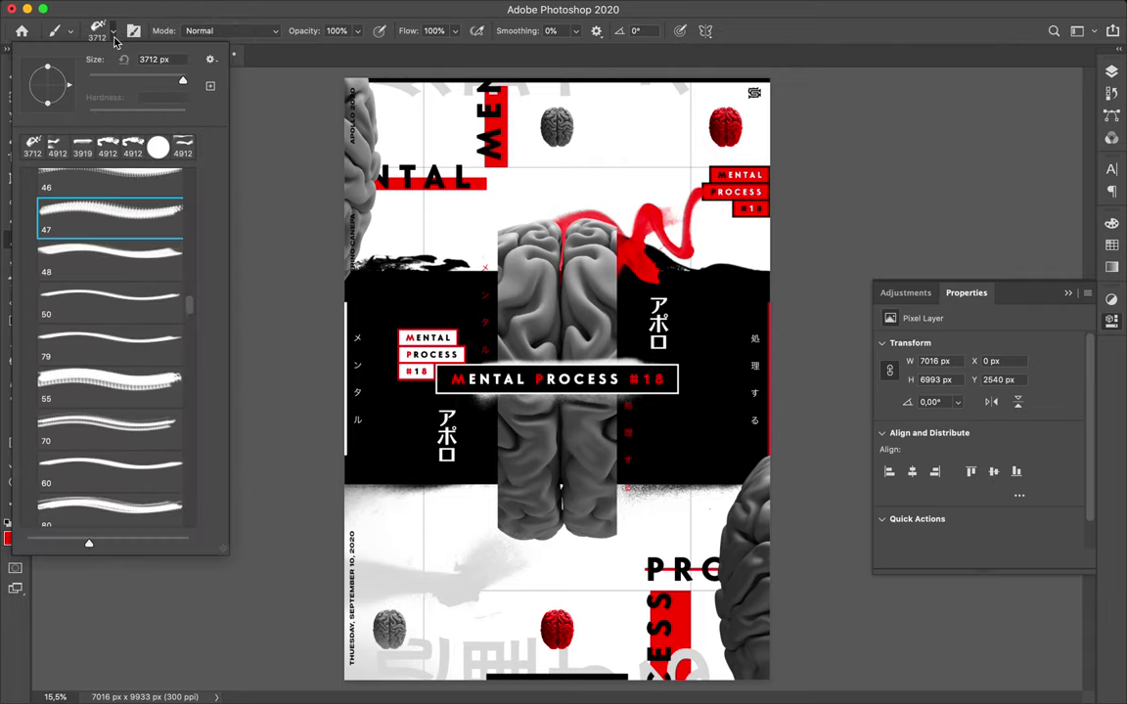
{"action": "scroll", "coordinate": [119, 203], "scroll_direction": "up", "scroll_amount": 3}
{"action": "left_click", "coordinate": [119, 208]}
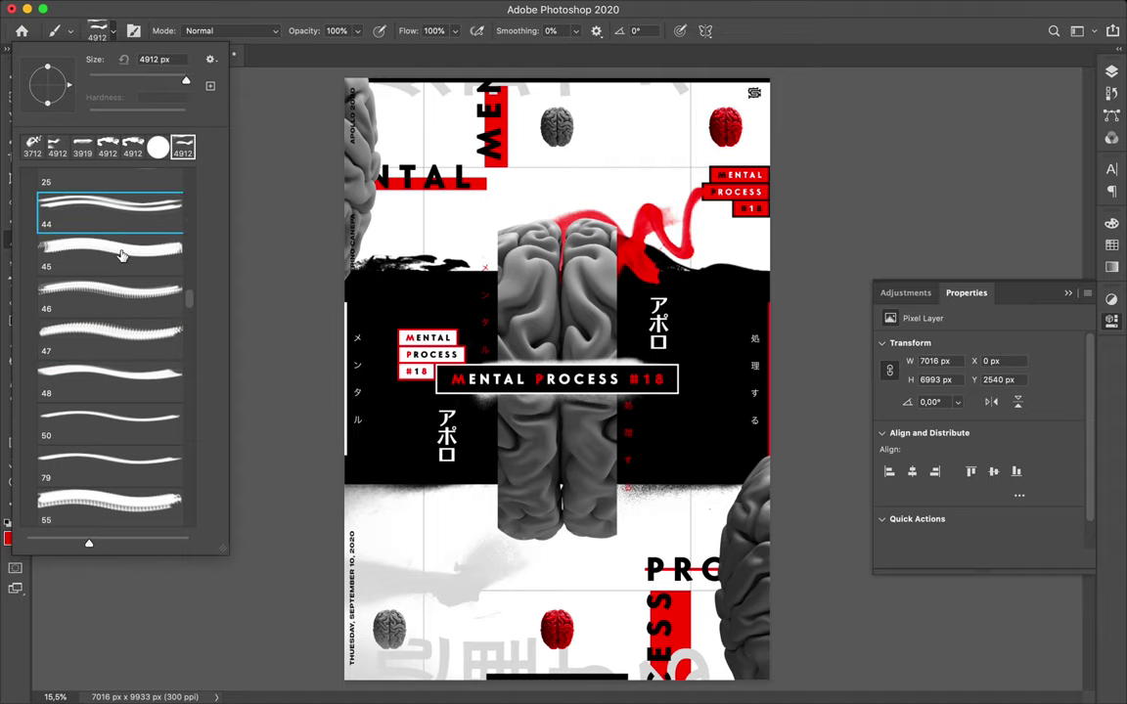
{"action": "scroll", "coordinate": [121, 256], "scroll_direction": "up", "scroll_amount": 3}
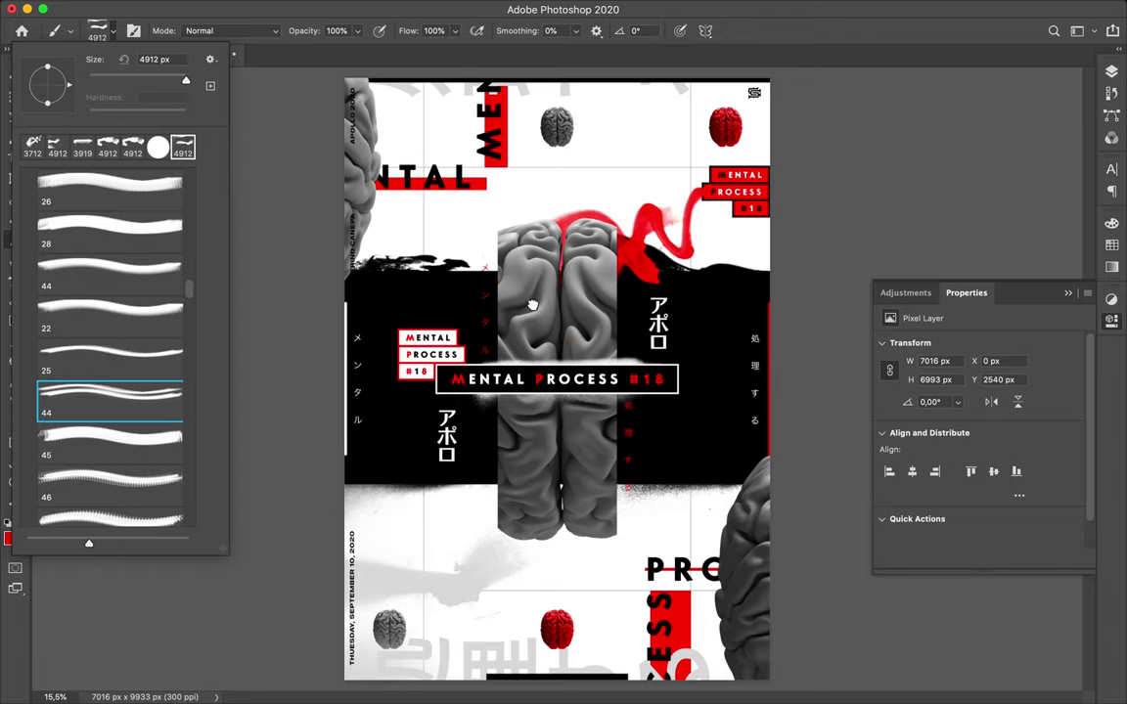
{"action": "key", "text": "comma"}
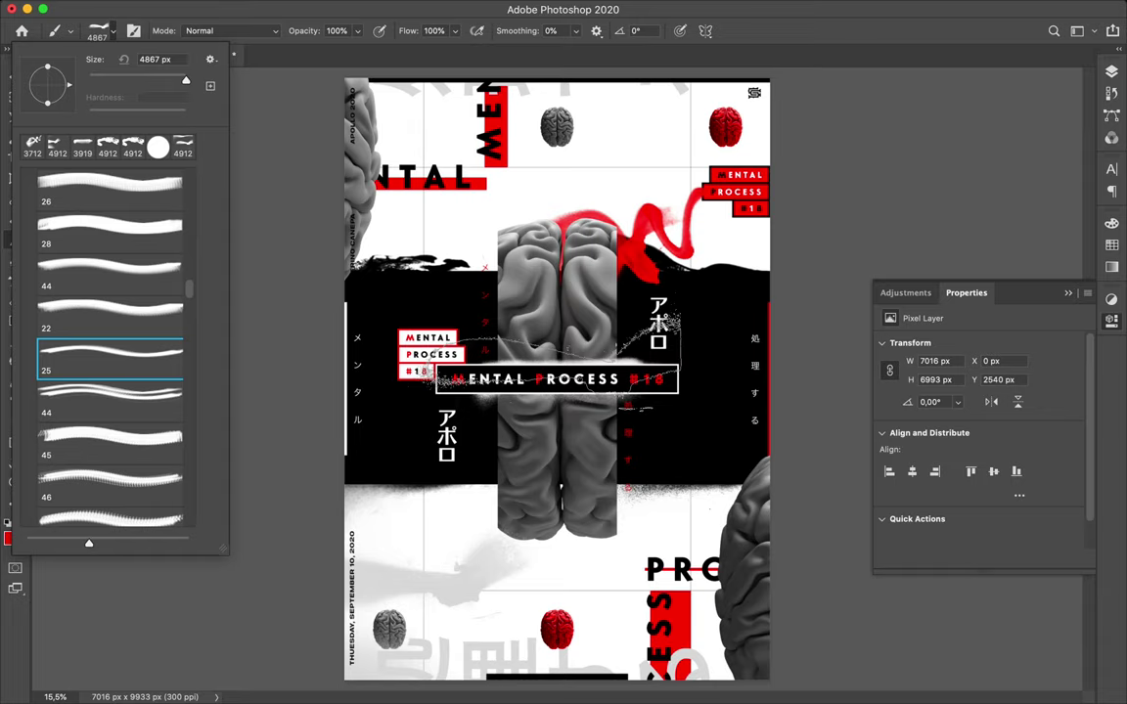
Undo a test red stroke, reset colours to black and white, and settle on preset 28
{"action": "left_click", "coordinate": [543, 377]}
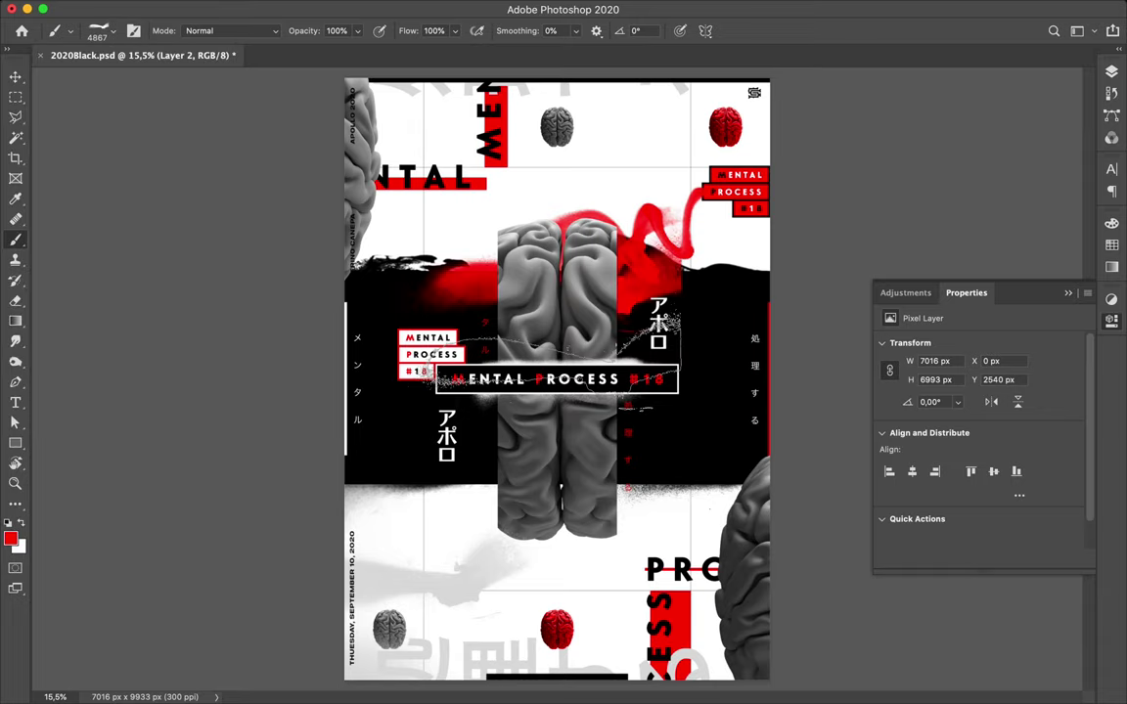
{"action": "key", "text": "super+z"}
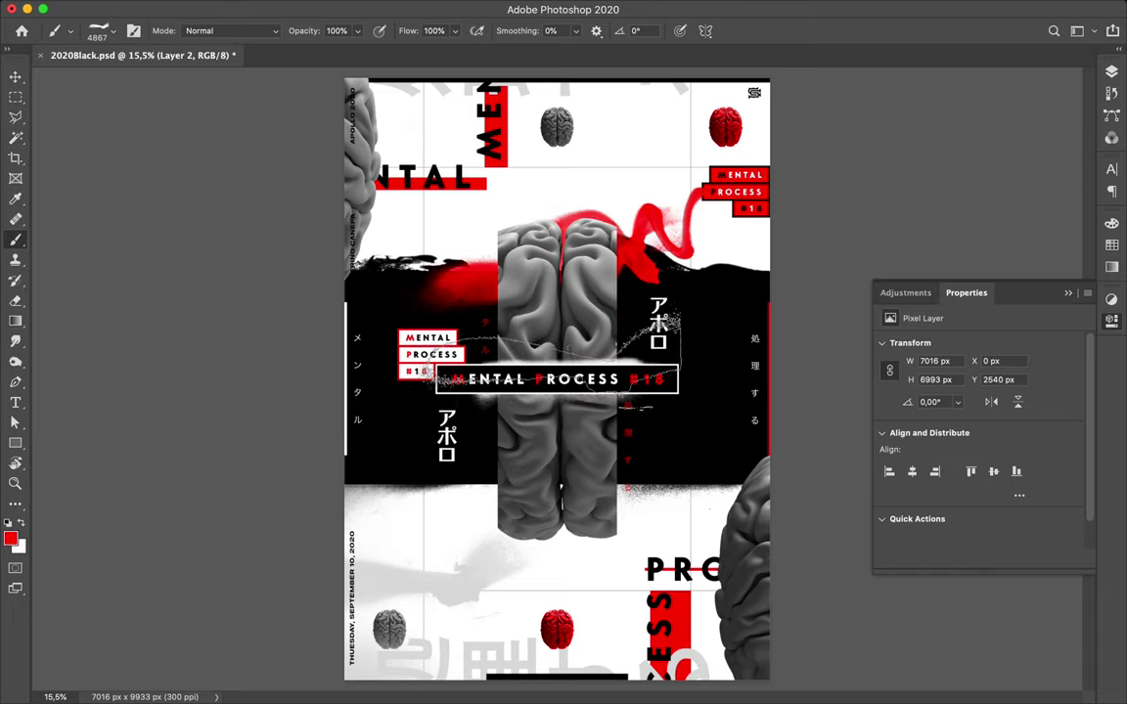
{"action": "left_click", "coordinate": [9, 524]}
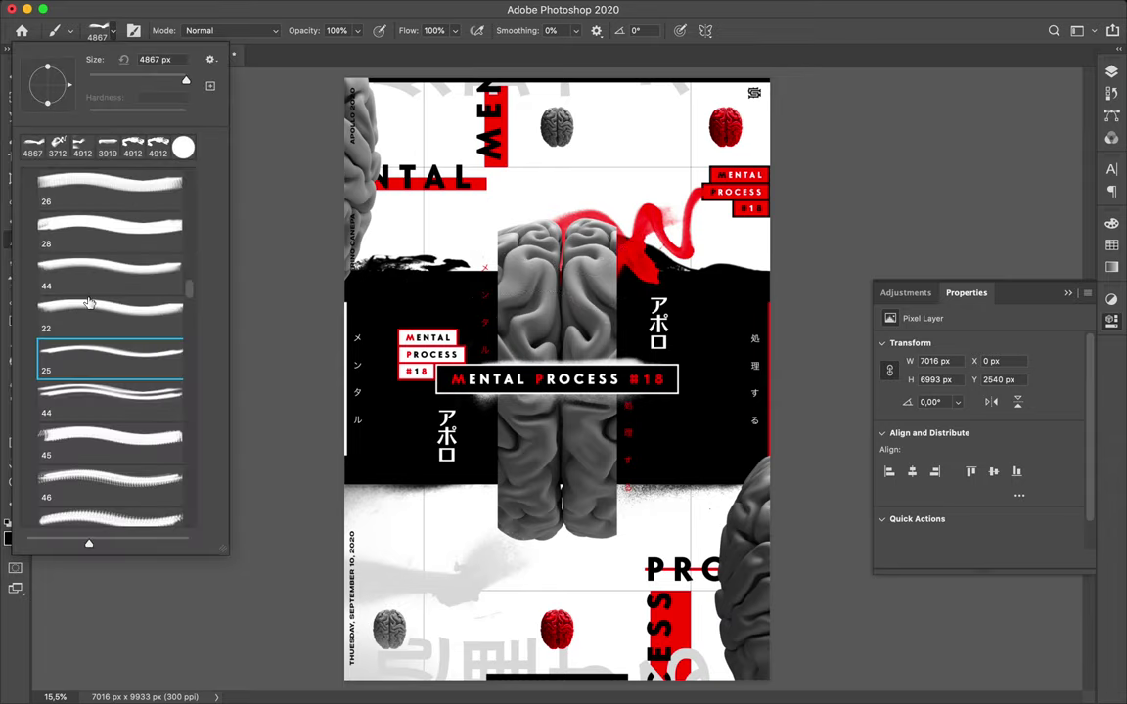
{"action": "key", "text": "comma"}
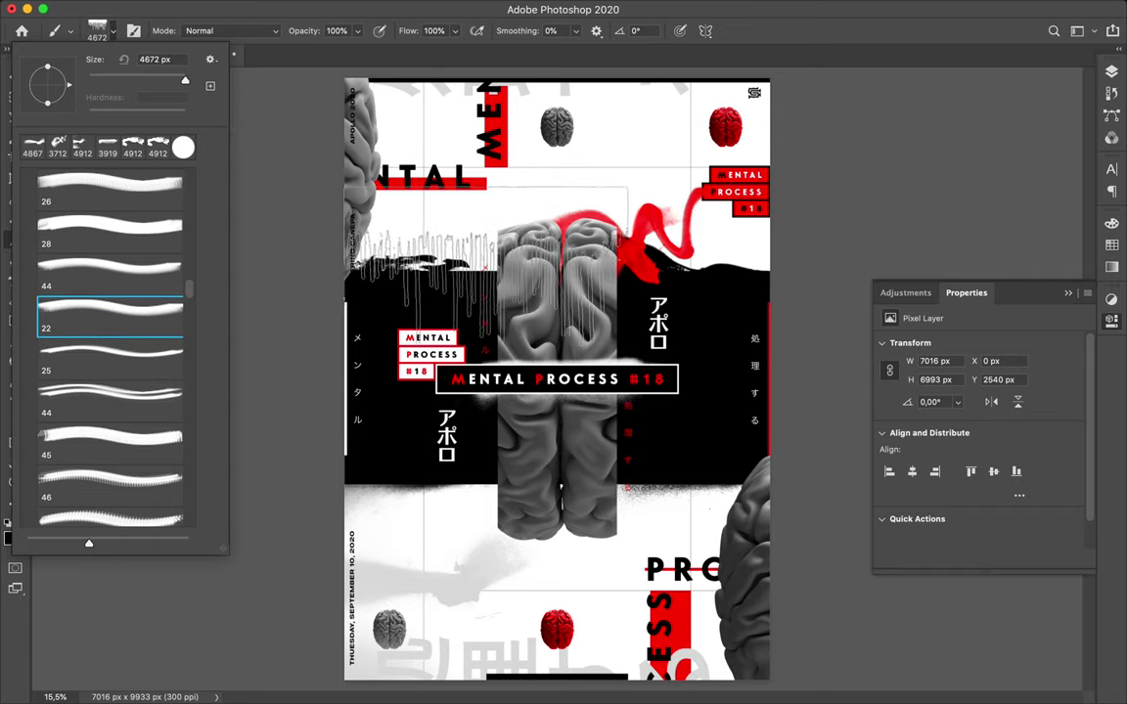
{"action": "left_click", "coordinate": [115, 267]}
{"action": "key", "text": "comma"}
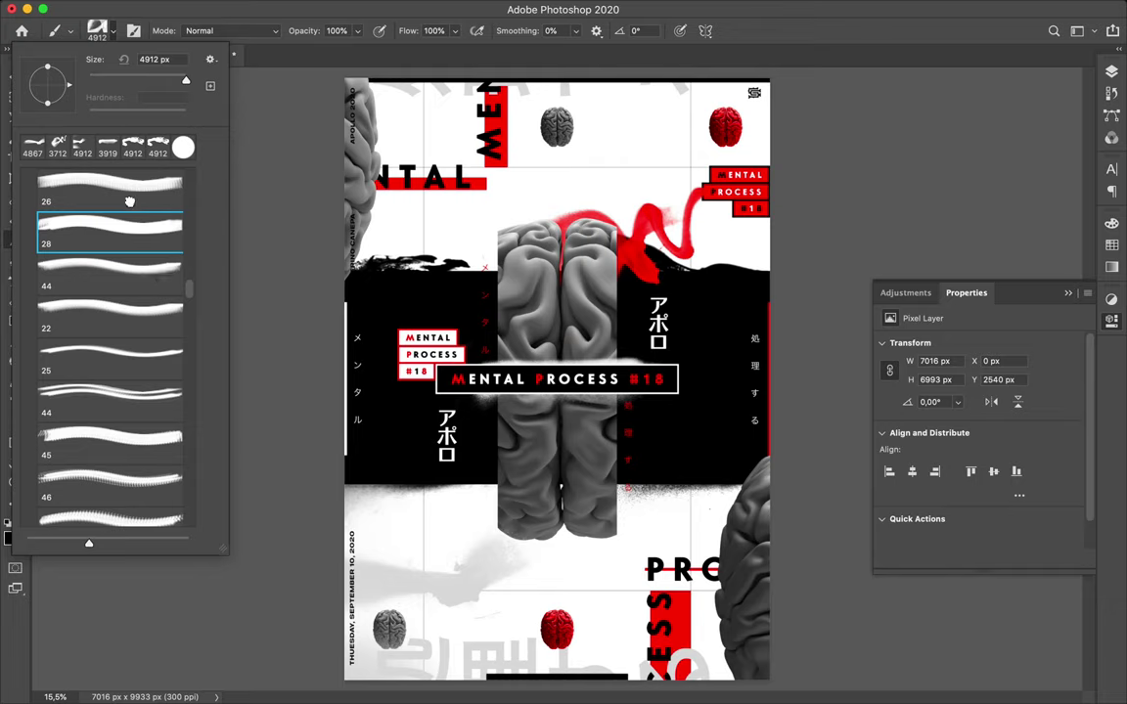
Scroll up the brush presets, expand the Inks set, and choose Inks brush 1 at 3290 px
{"action": "key", "text": "comma"}
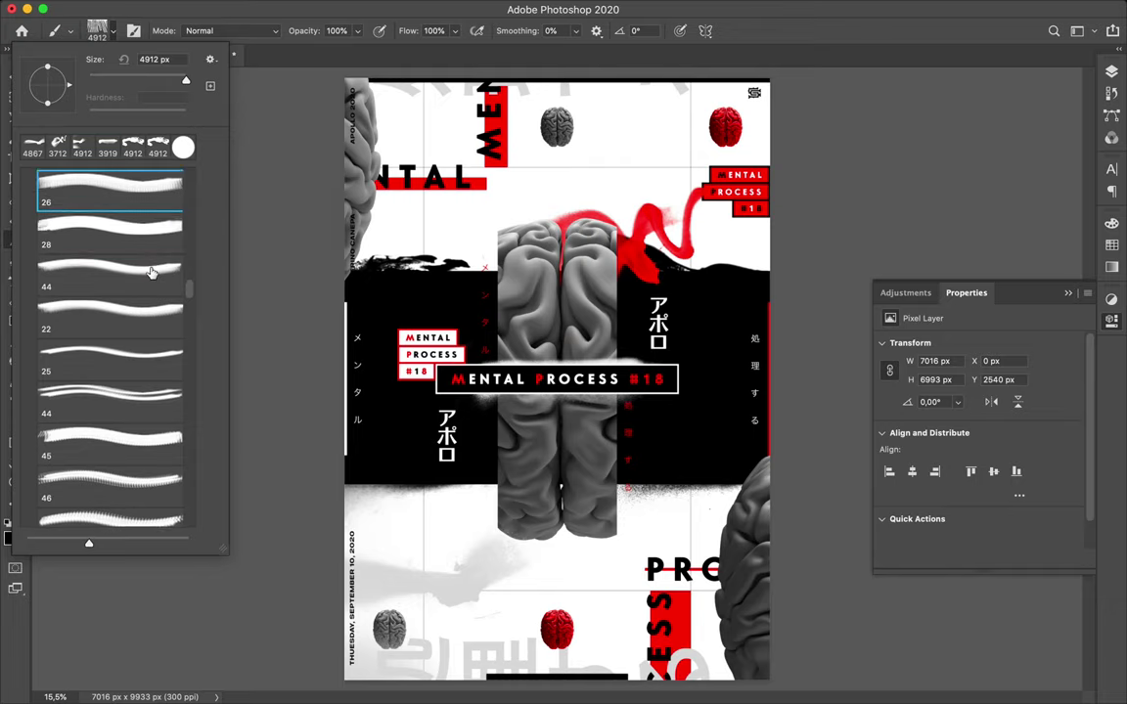
{"action": "scroll", "coordinate": [151, 273], "scroll_direction": "up", "scroll_amount": 1}
{"action": "scroll", "coordinate": [152, 273], "scroll_direction": "up", "scroll_amount": 3}
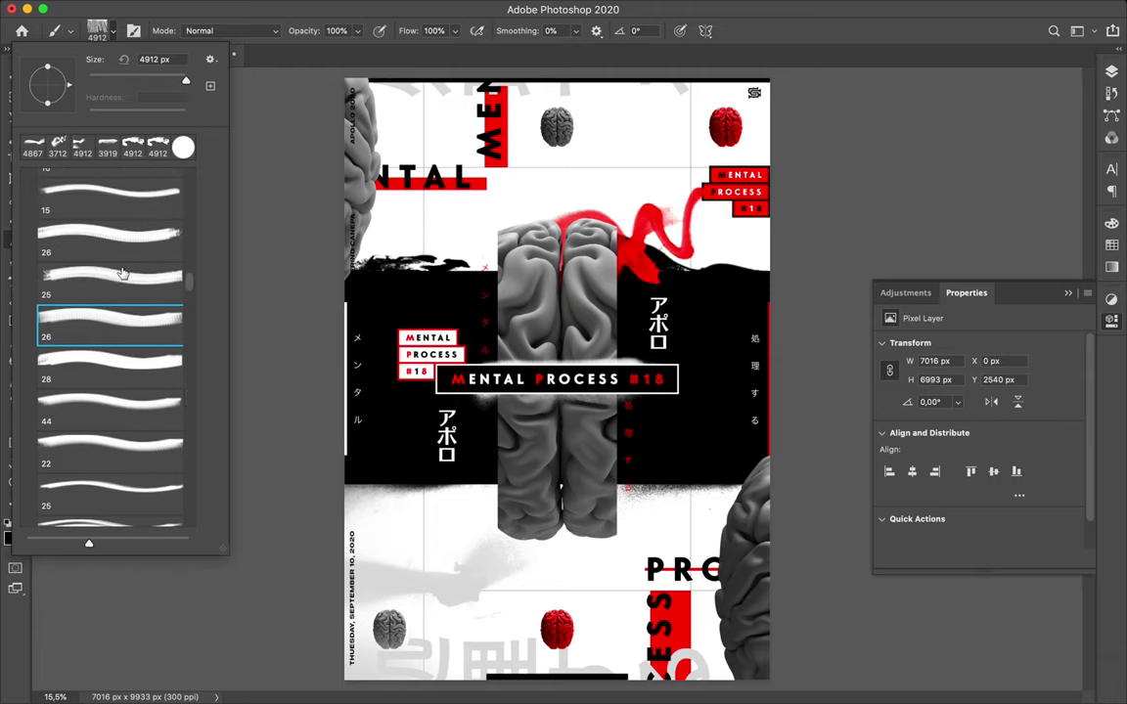
{"action": "scroll", "coordinate": [122, 272], "scroll_direction": "up", "scroll_amount": 3}
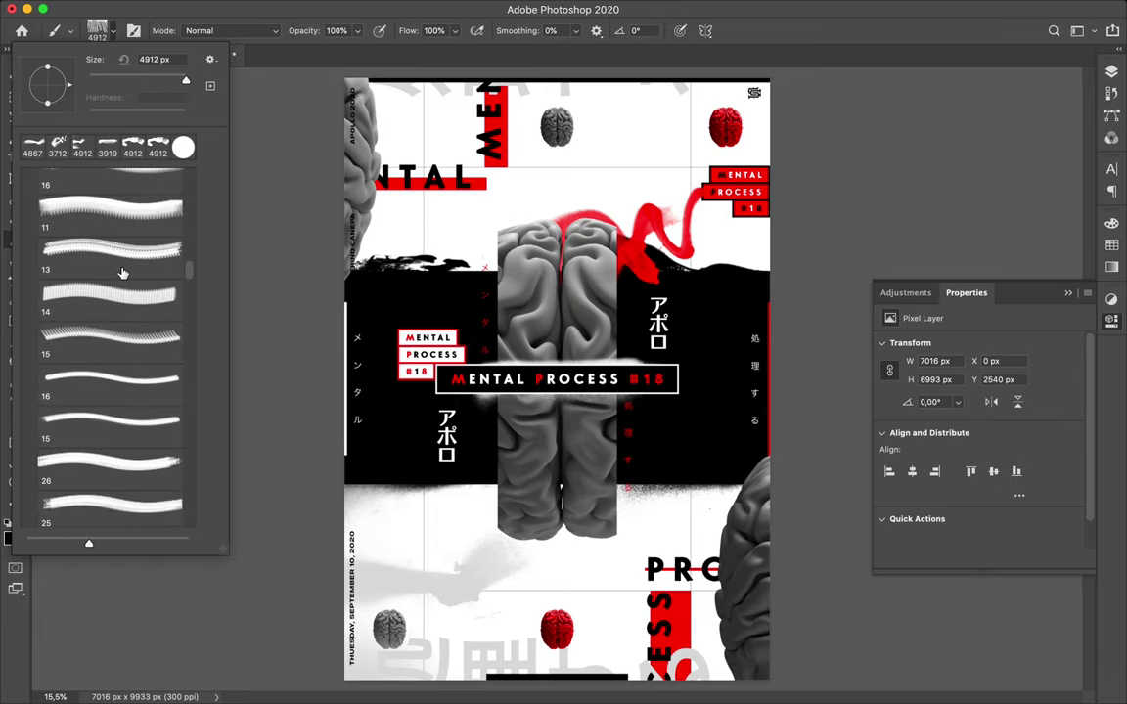
{"action": "scroll", "coordinate": [123, 273], "scroll_direction": "up", "scroll_amount": 1}
{"action": "scroll", "coordinate": [121, 272], "scroll_direction": "up", "scroll_amount": 5}
{"action": "scroll", "coordinate": [121, 272], "scroll_direction": "up", "scroll_amount": 4}
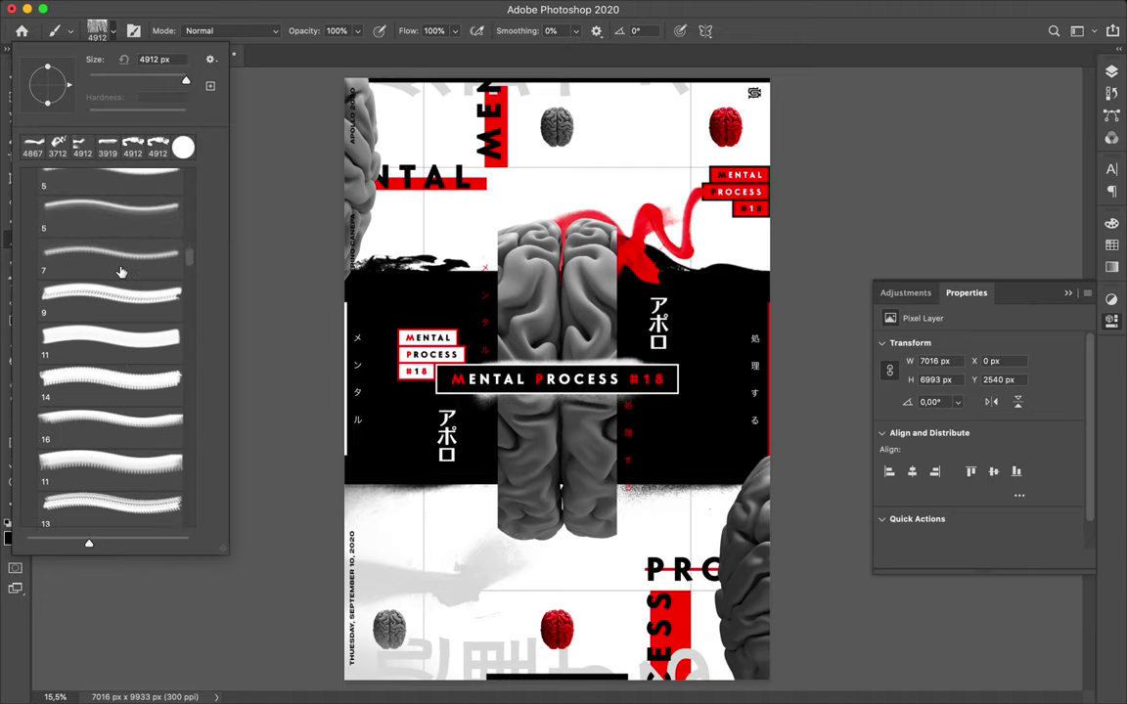
{"action": "scroll", "coordinate": [121, 272], "scroll_direction": "up", "scroll_amount": 5}
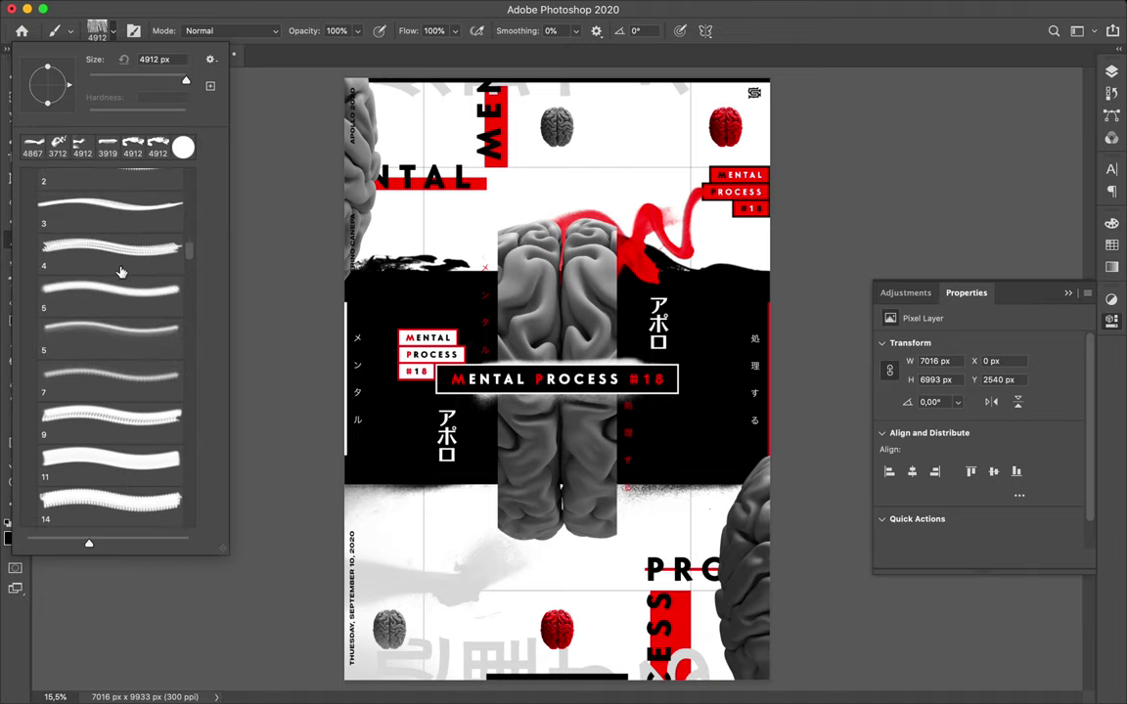
{"action": "scroll", "coordinate": [118, 251], "scroll_direction": "up", "scroll_amount": 10}
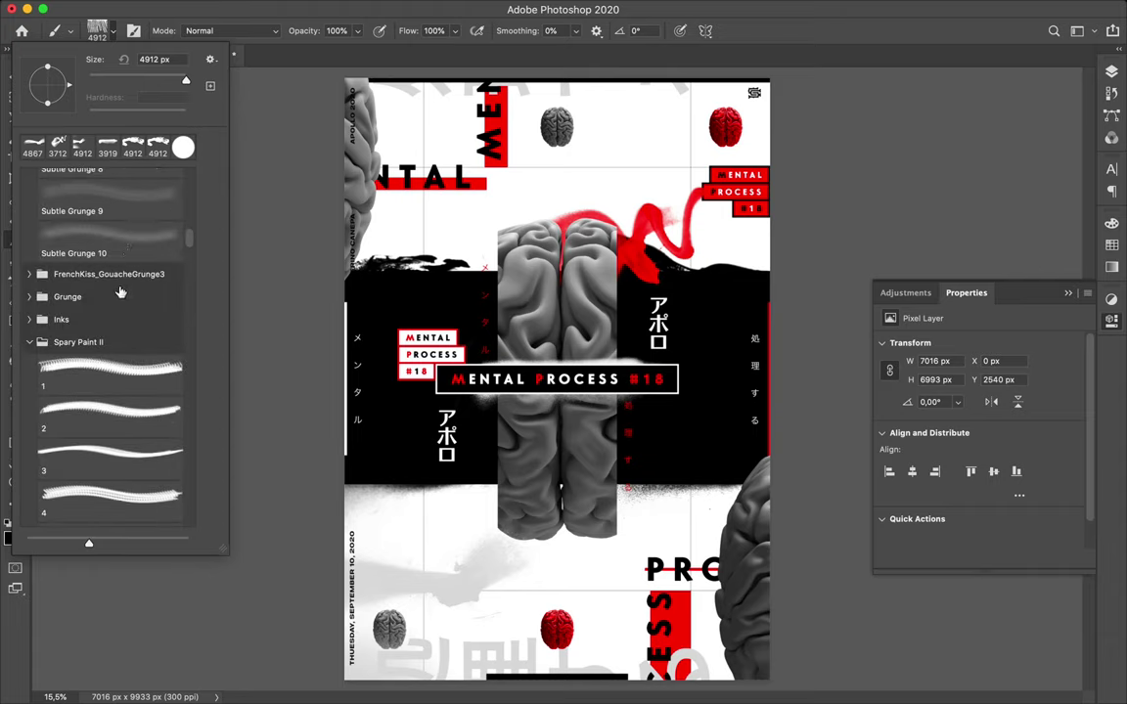
{"action": "scroll", "coordinate": [113, 279], "scroll_direction": "up", "scroll_amount": 12}
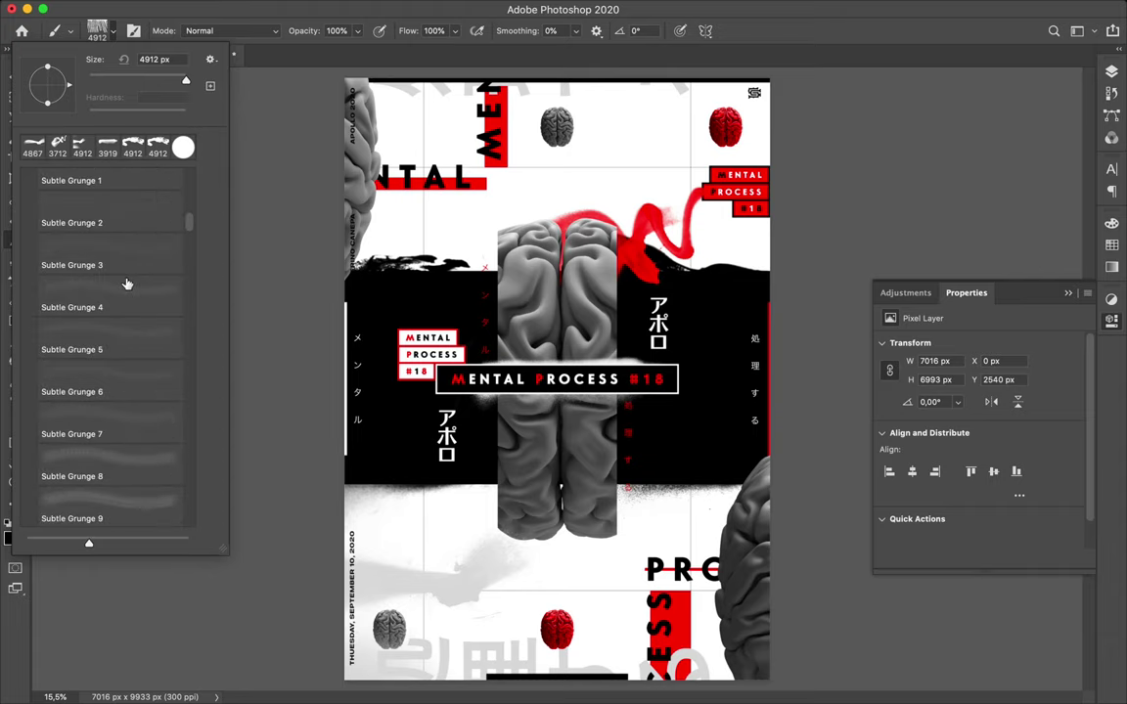
{"action": "scroll", "coordinate": [126, 283], "scroll_direction": "down", "scroll_amount": 11}
{"action": "scroll", "coordinate": [127, 282], "scroll_direction": "down", "scroll_amount": 2}
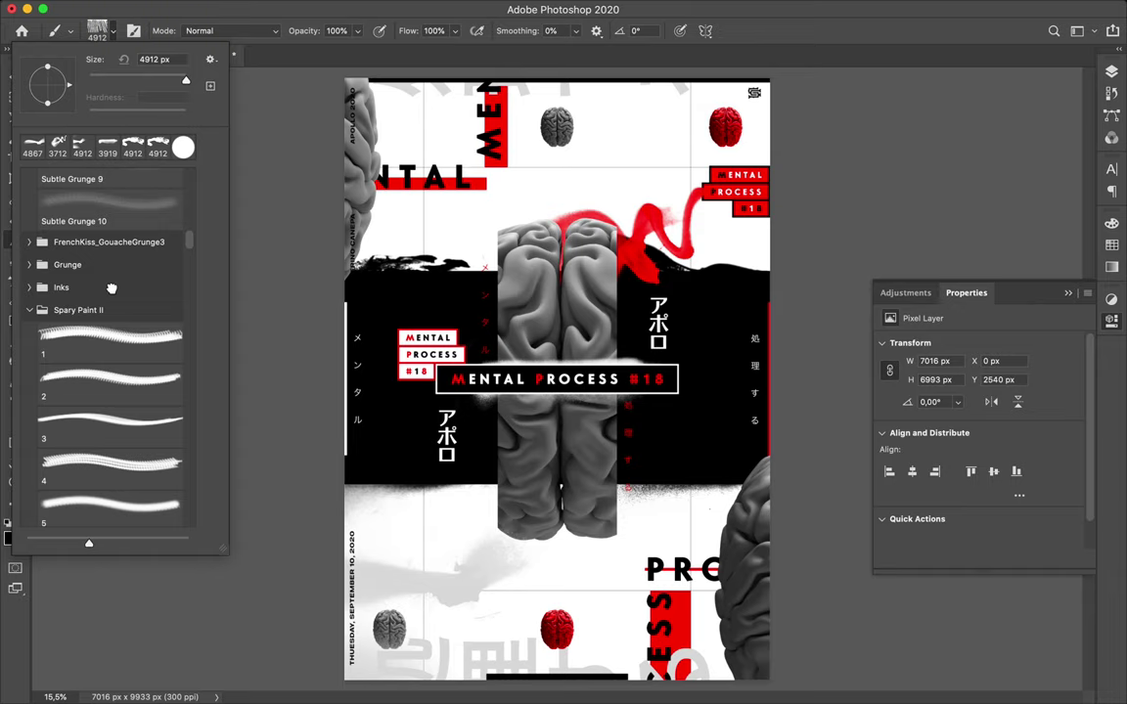
{"action": "left_click", "coordinate": [112, 287]}
{"action": "left_click", "coordinate": [108, 315]}
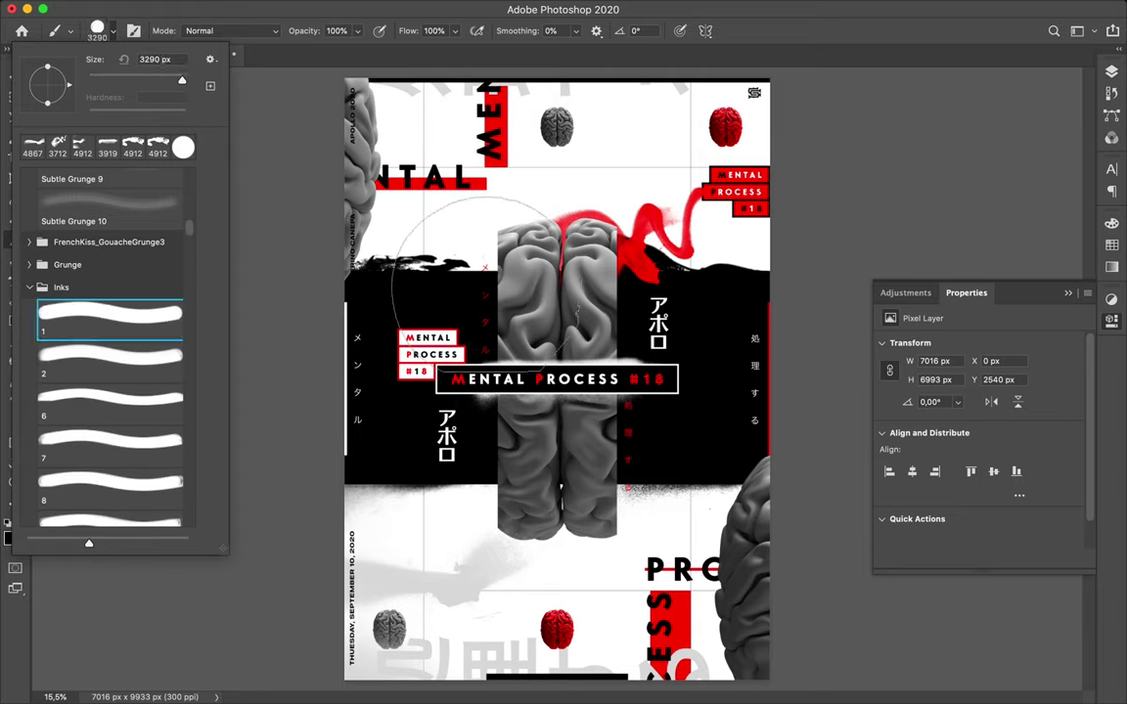
Try Inks brush 2 and the brush labelled 4
{"action": "left_click", "coordinate": [112, 362]}
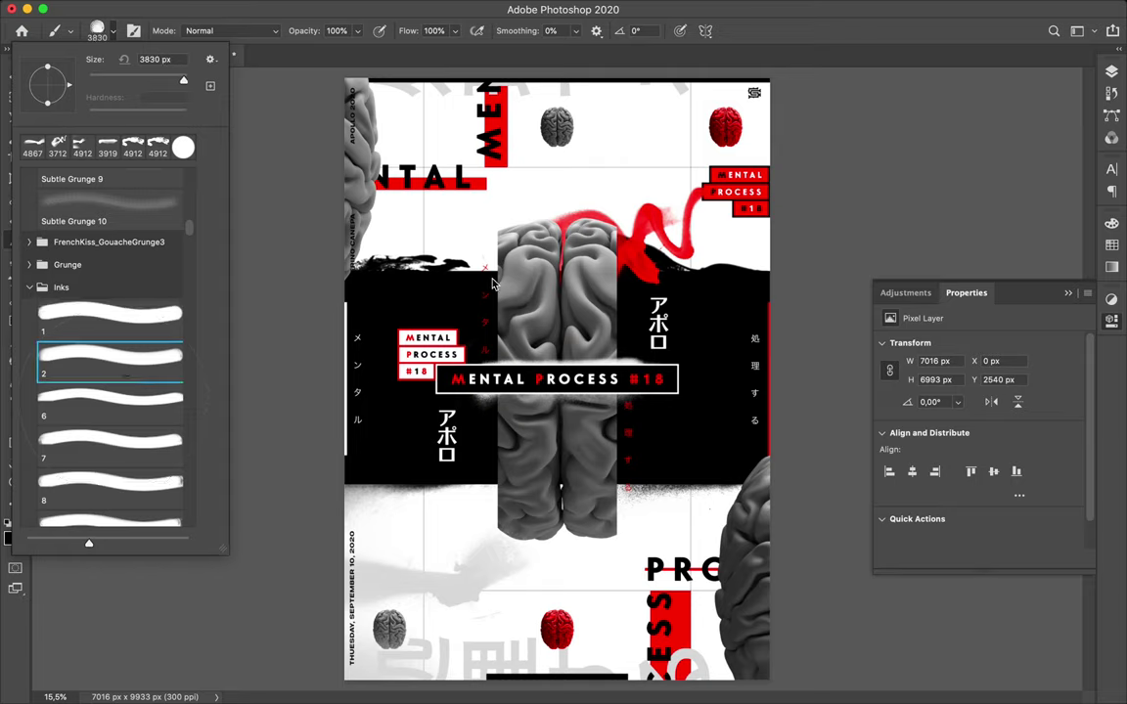
{"action": "scroll", "coordinate": [128, 410], "scroll_direction": "down", "scroll_amount": 1}
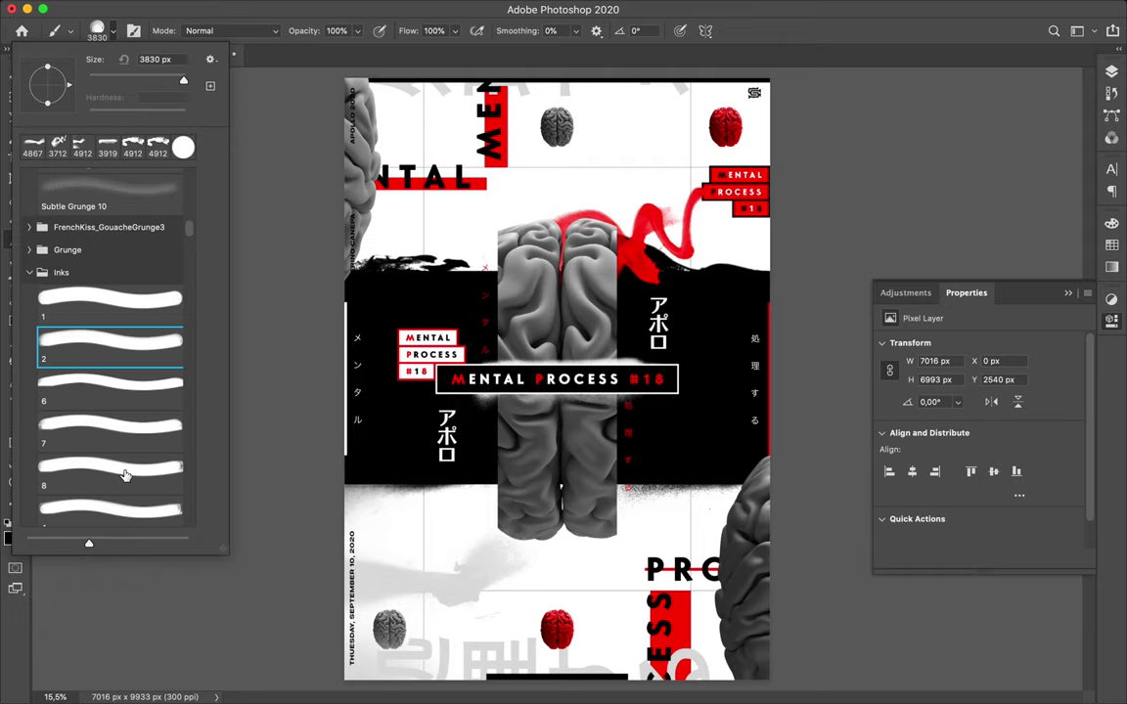
{"action": "scroll", "coordinate": [125, 475], "scroll_direction": "down", "scroll_amount": 5}
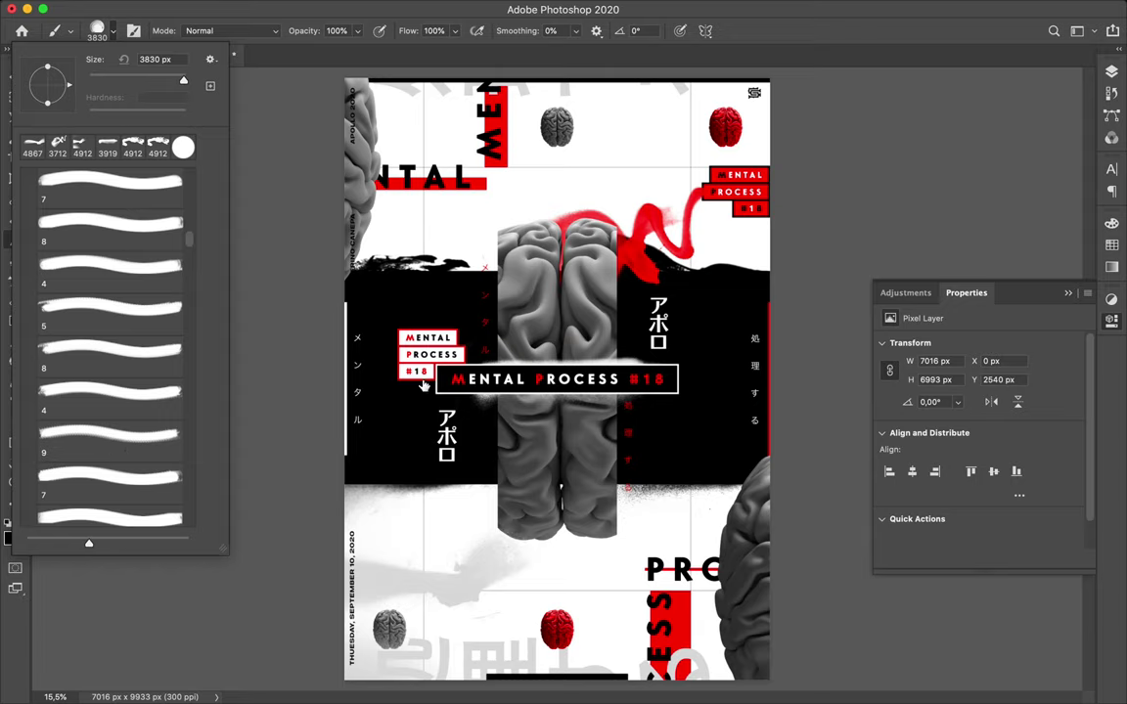
{"action": "scroll", "coordinate": [440, 299], "scroll_direction": "down", "scroll_amount": 2}
{"action": "left_click", "coordinate": [125, 434]}
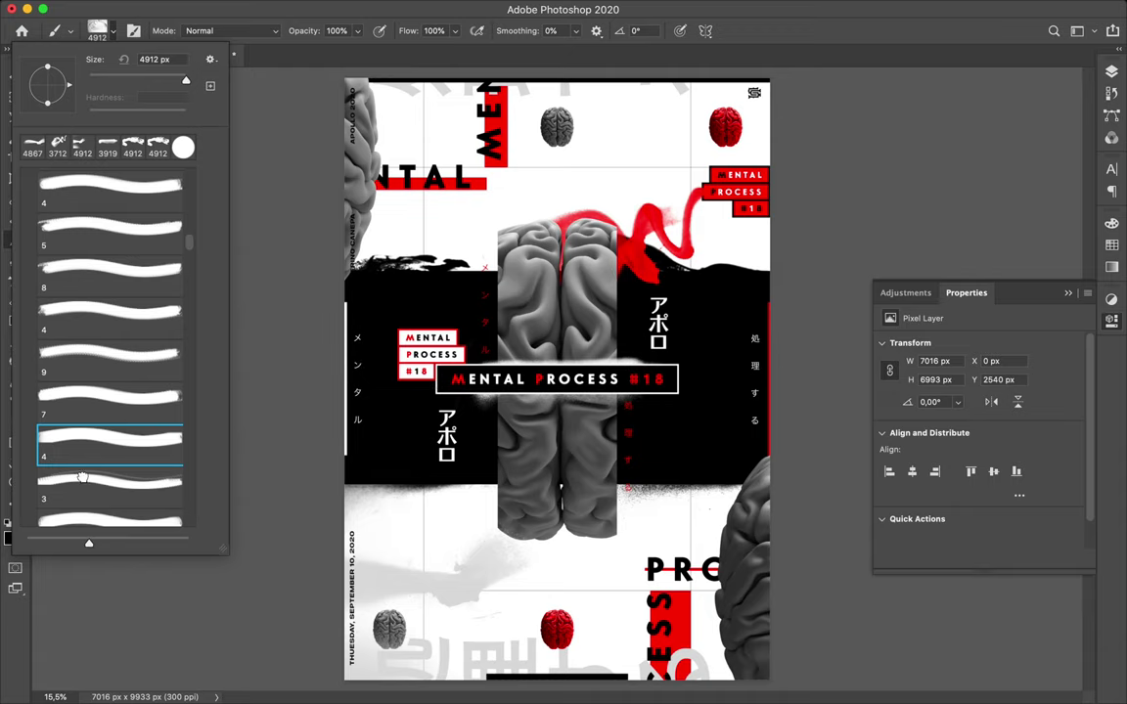
Step through to stroke preset 7 at 4912 px and paint a rough black edge along the band's top
{"action": "key", "text": "period"}
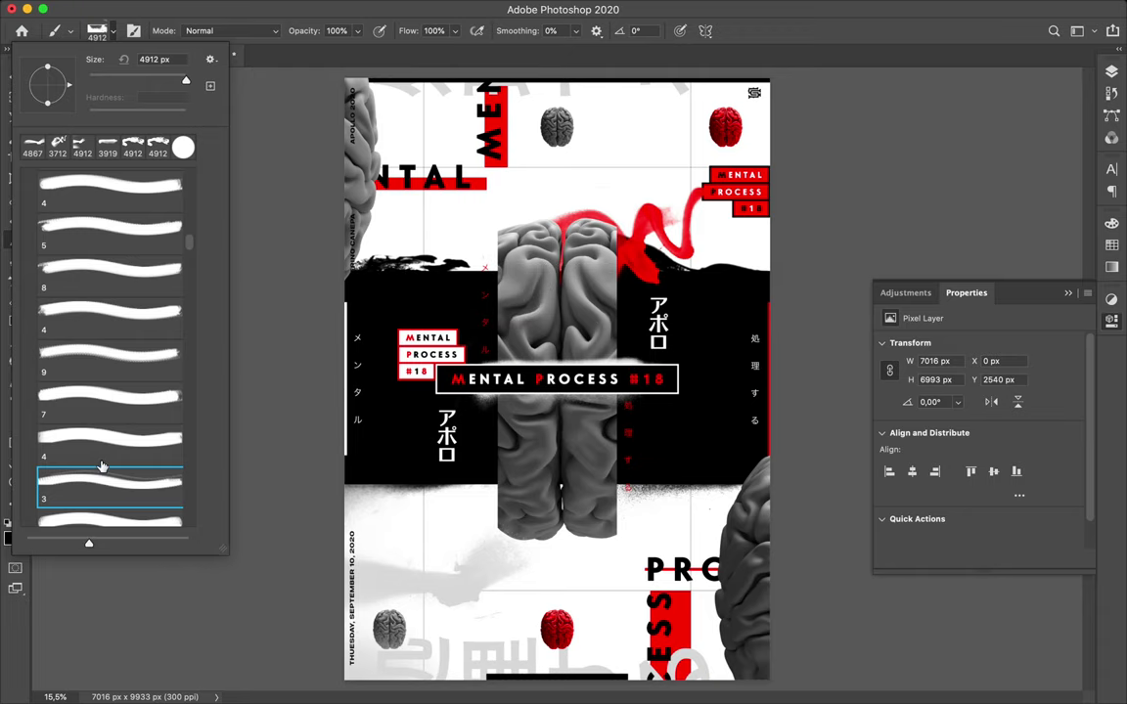
{"action": "scroll", "coordinate": [102, 468], "scroll_direction": "down", "scroll_amount": 1}
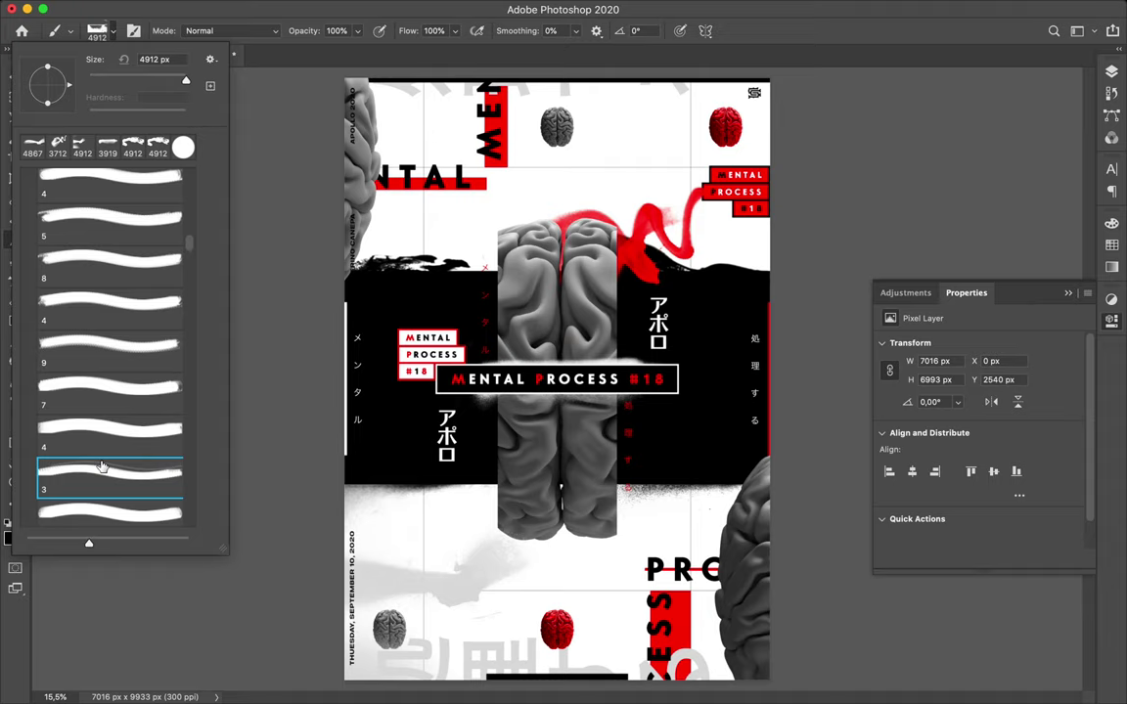
{"action": "scroll", "coordinate": [101, 468], "scroll_direction": "down", "scroll_amount": 3}
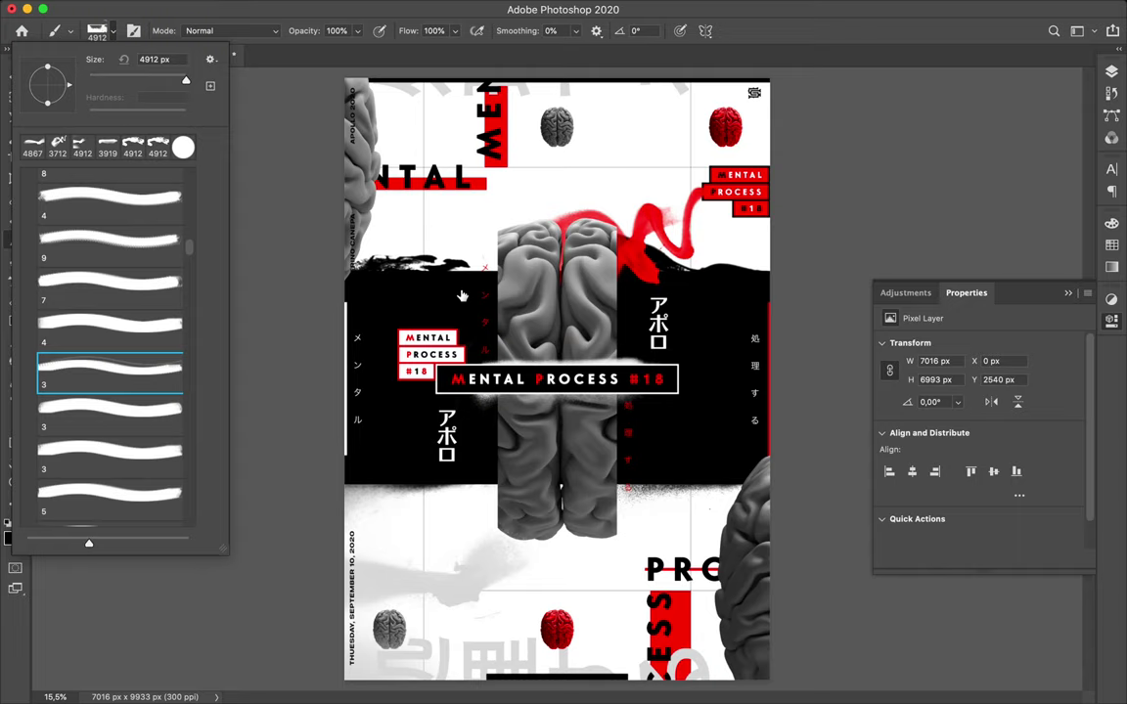
{"action": "key", "text": "period"}
{"action": "key", "text": "period"}
{"action": "key", "text": "period"}
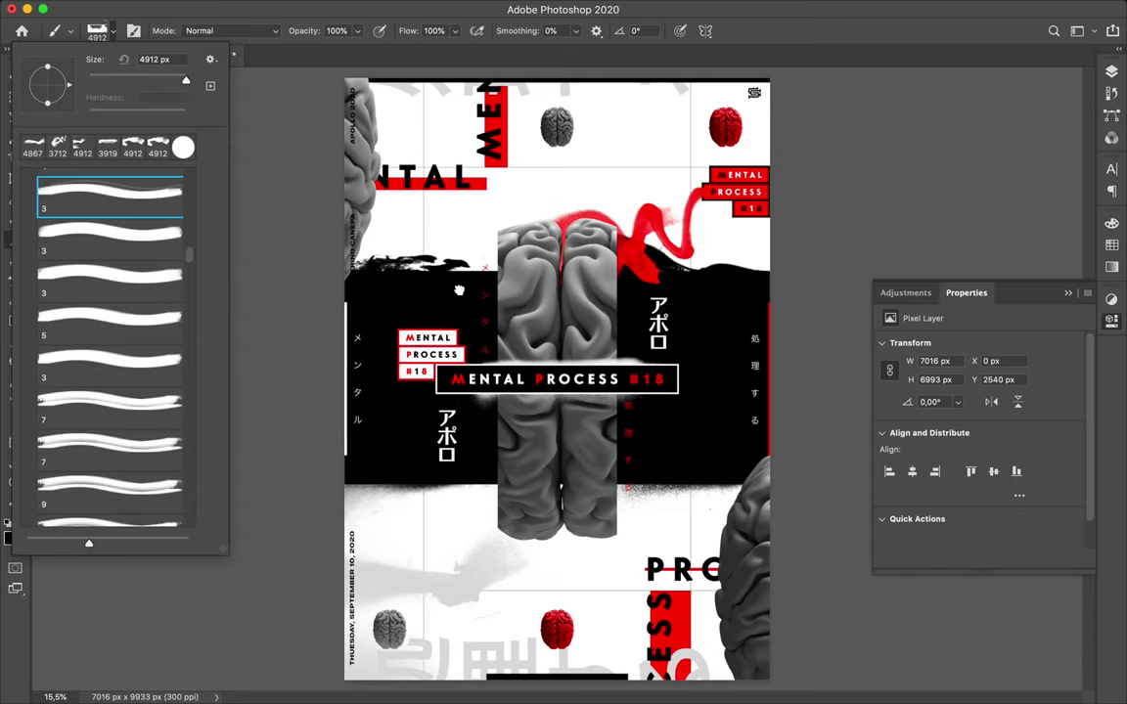
{"action": "key", "text": "period"}
{"action": "key", "text": "period"}
{"action": "key", "text": "period"}
{"action": "mouse_move", "coordinate": [431, 283]}
{"action": "left_mouse_down"}
{"action": "mouse_move", "coordinate": [317, 293]}
{"action": "mouse_move", "coordinate": [333, 293]}
{"action": "left_mouse_up"}
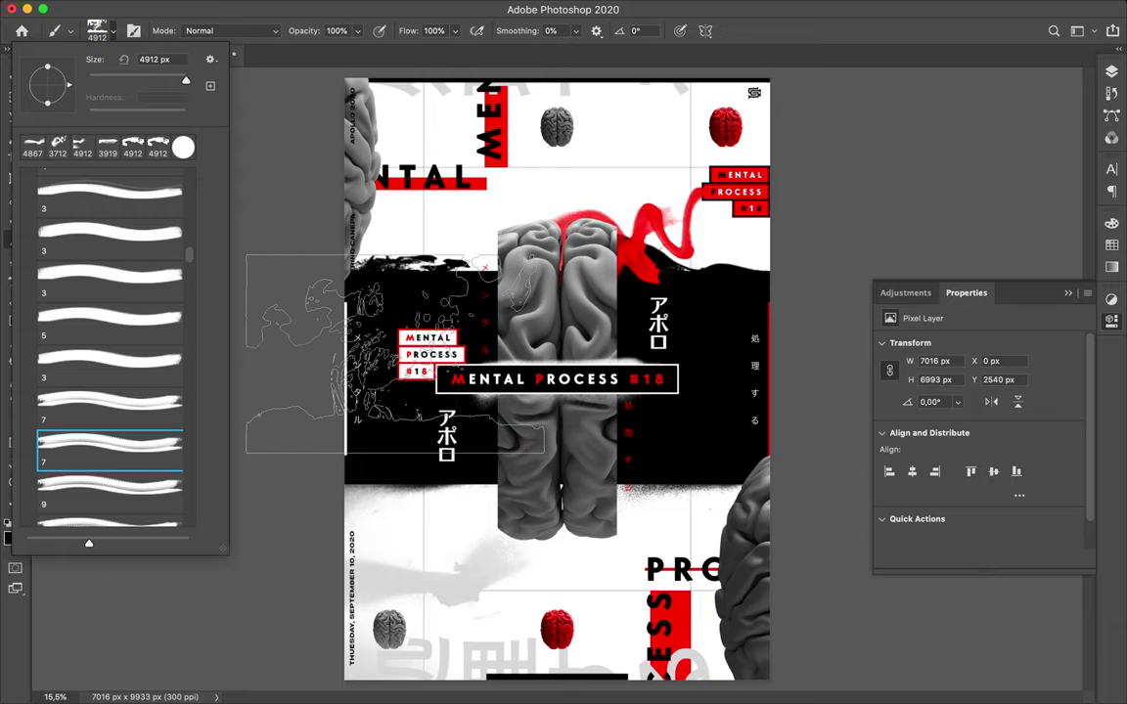
{"action": "left_click_drag", "start_coordinate": [334, 293], "coordinate": [414, 325]}
{"action": "mouse_move", "coordinate": [474, 387]}
{"action": "left_mouse_down"}
{"action": "mouse_move", "coordinate": [356, 389]}
{"action": "mouse_move", "coordinate": [386, 420]}
{"action": "mouse_move", "coordinate": [323, 431]}
{"action": "mouse_move", "coordinate": [176, 147]}
{"action": "left_mouse_up"}
Scroll through the brush presets and pick a dust particles brush
{"action": "left_click", "coordinate": [113, 35]}
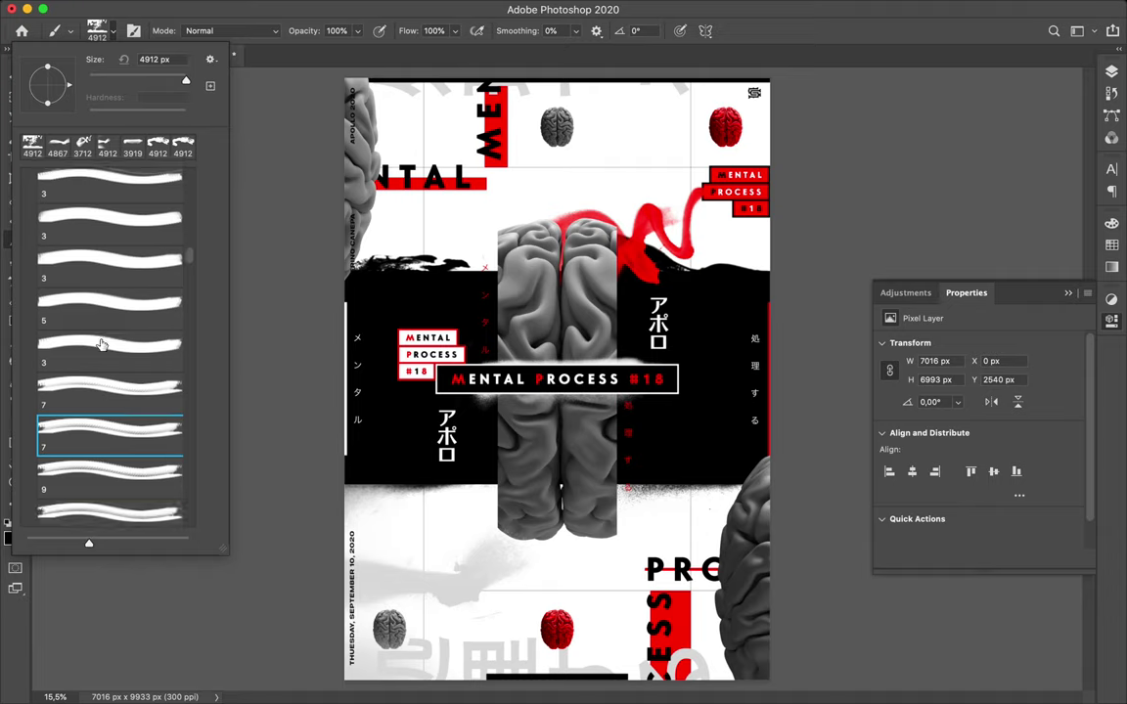
{"action": "scroll", "coordinate": [102, 344], "scroll_direction": "down", "scroll_amount": 2}
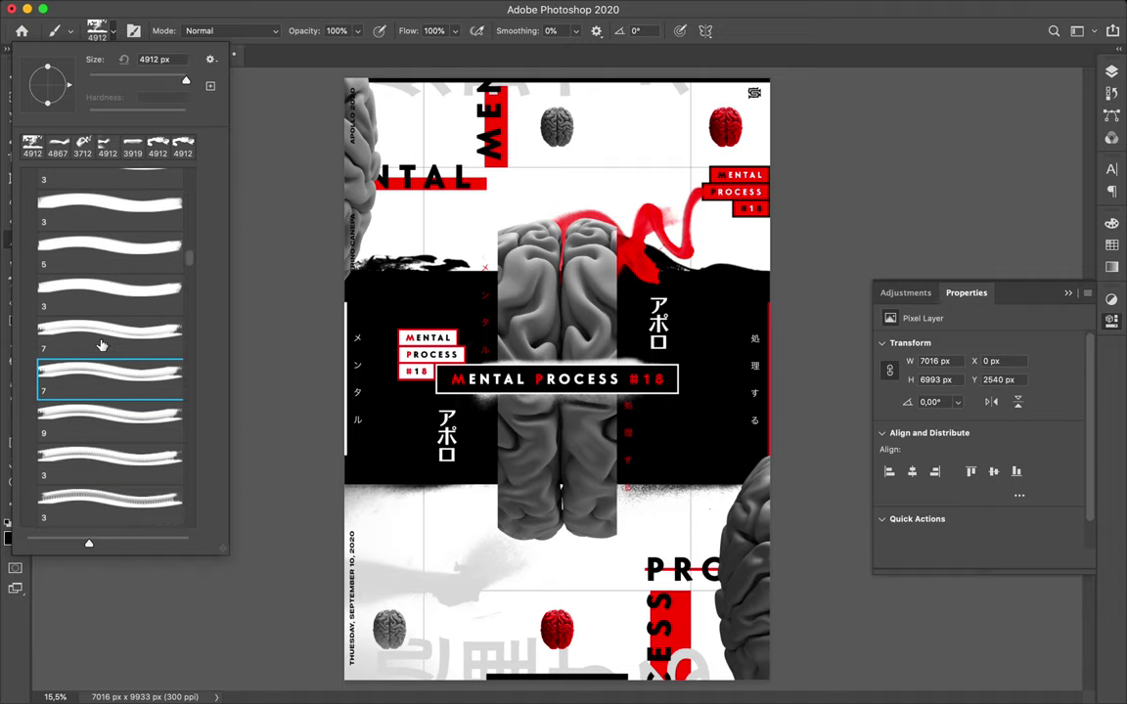
{"action": "scroll", "coordinate": [102, 344], "scroll_direction": "down", "scroll_amount": 1}
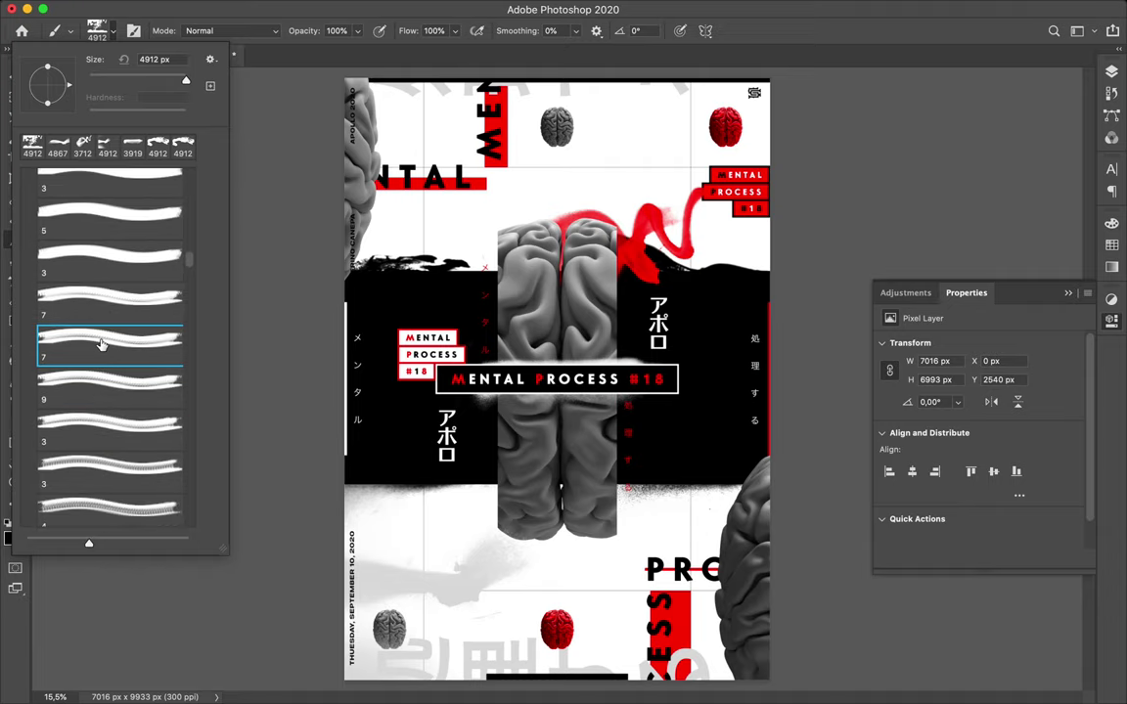
{"action": "scroll", "coordinate": [102, 344], "scroll_direction": "down", "scroll_amount": 3}
{"action": "scroll", "coordinate": [102, 345], "scroll_direction": "down", "scroll_amount": 3}
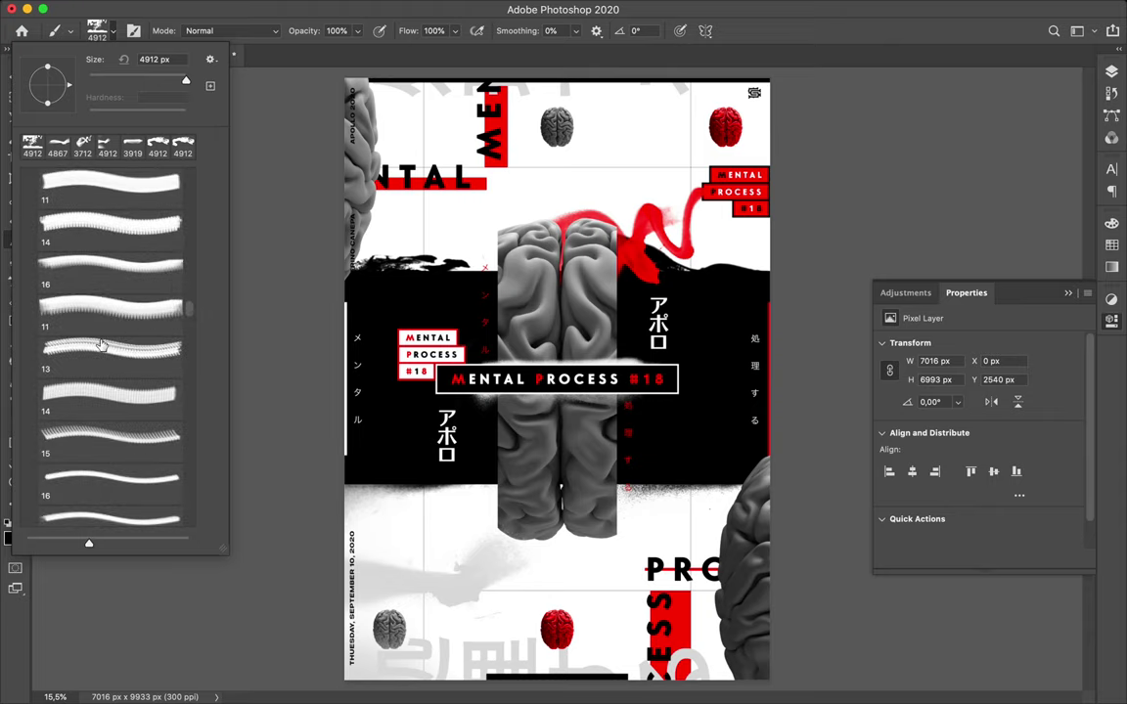
{"action": "scroll", "coordinate": [102, 344], "scroll_direction": "down", "scroll_amount": 5}
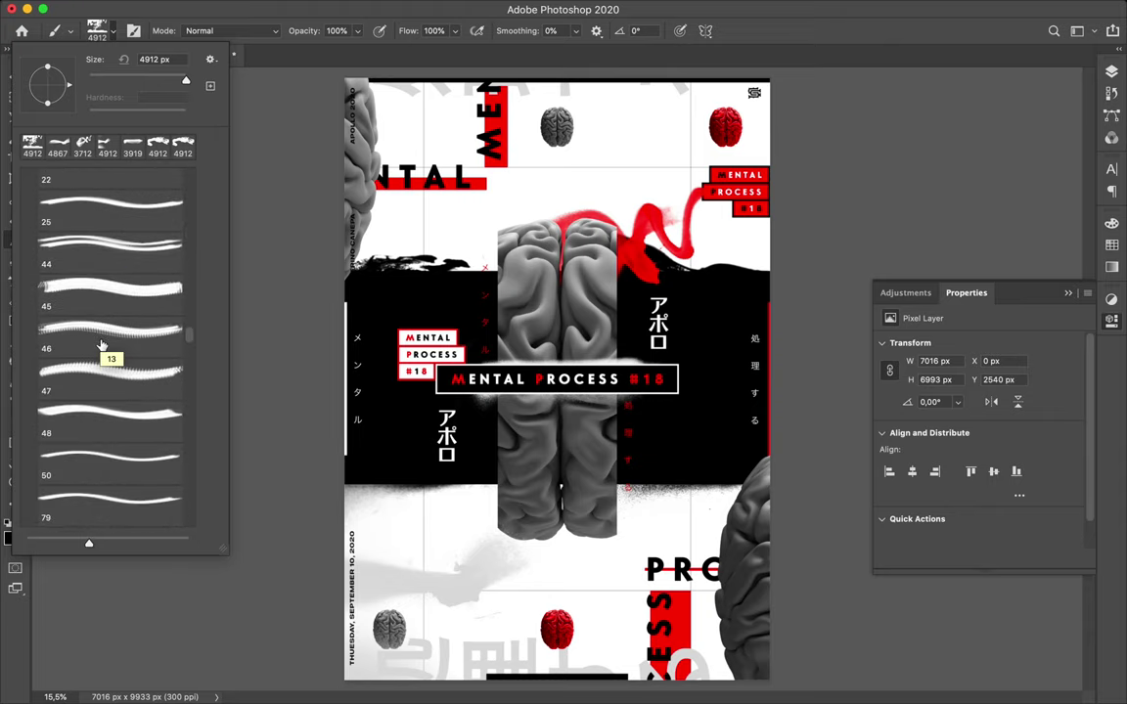
{"action": "scroll", "coordinate": [102, 344], "scroll_direction": "down", "scroll_amount": 5}
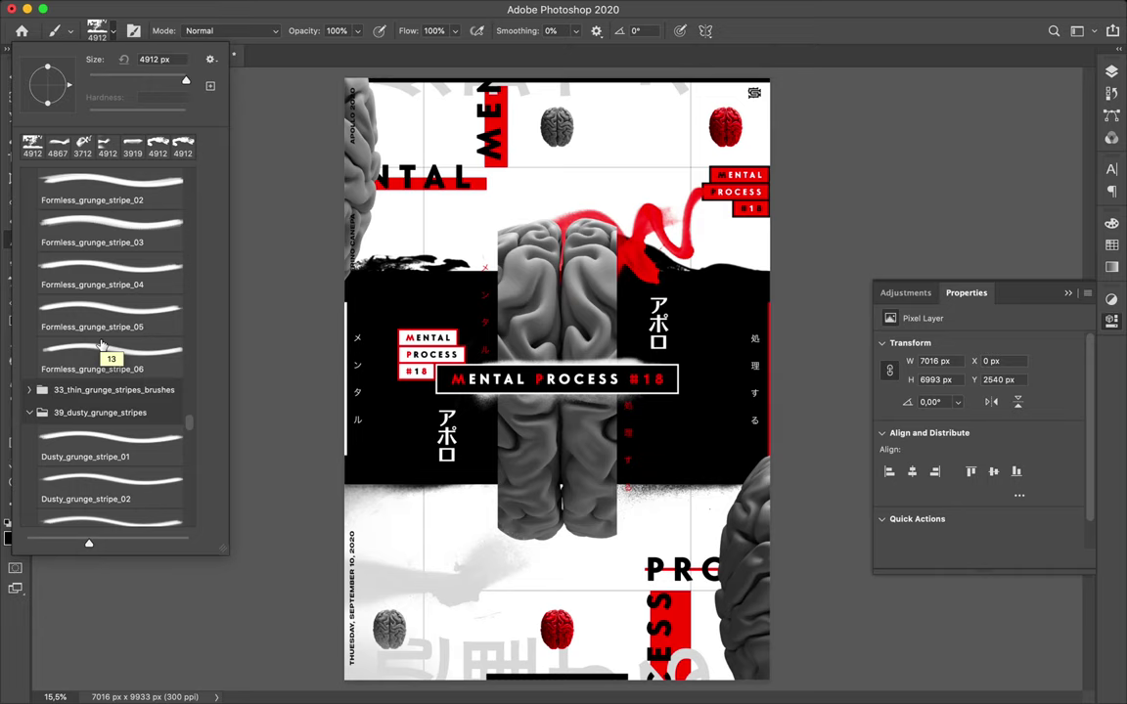
{"action": "scroll", "coordinate": [102, 345], "scroll_direction": "down", "scroll_amount": 5}
{"action": "scroll", "coordinate": [99, 323], "scroll_direction": "down", "scroll_amount": 3}
{"action": "scroll", "coordinate": [99, 324], "scroll_direction": "down", "scroll_amount": 2}
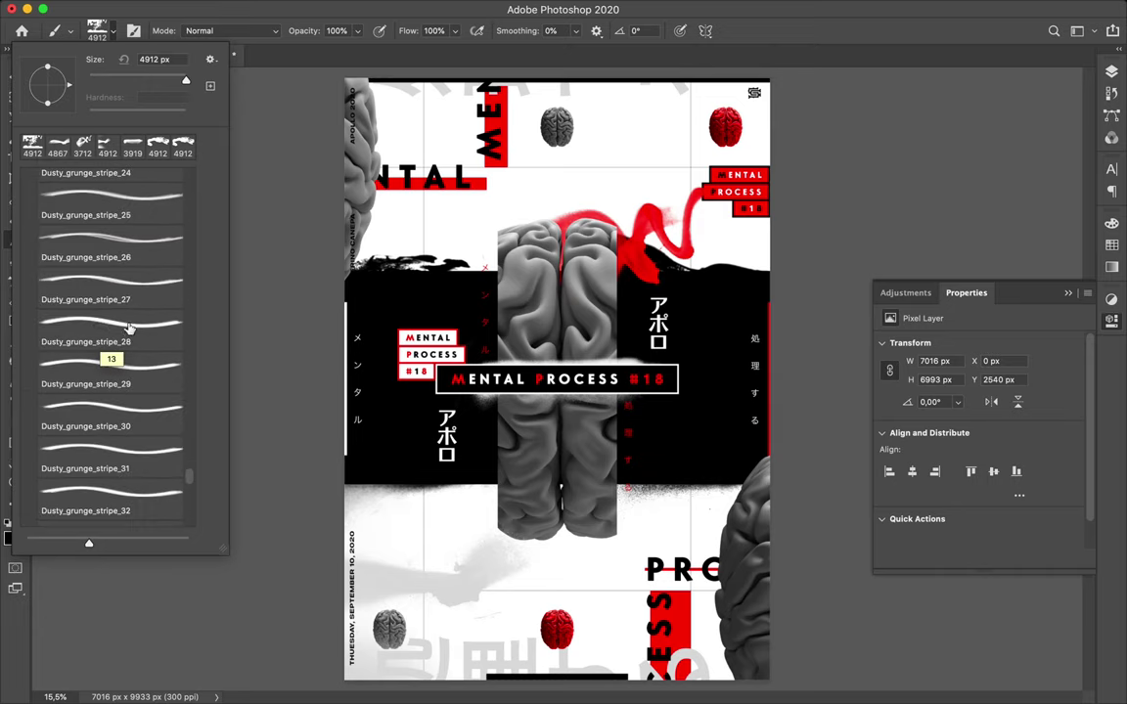
{"action": "scroll", "coordinate": [135, 327], "scroll_direction": "down", "scroll_amount": 5}
{"action": "left_click", "coordinate": [133, 324]}
Paint a grunge stripe along the black band's top with Dusty_grunge_stripe_22 at 2499 px
{"action": "scroll", "coordinate": [135, 328], "scroll_direction": "up", "scroll_amount": 2}
{"action": "scroll", "coordinate": [135, 328], "scroll_direction": "up", "scroll_amount": 5}
{"action": "scroll", "coordinate": [135, 328], "scroll_direction": "up", "scroll_amount": 2}
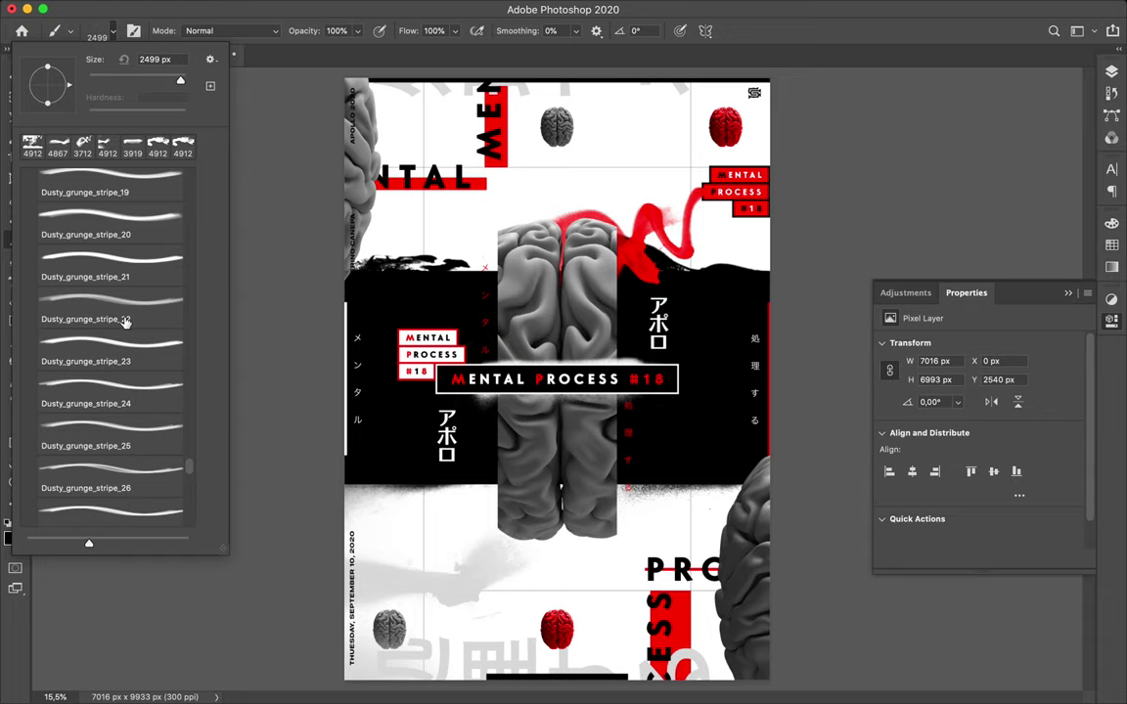
{"action": "left_click", "coordinate": [117, 311]}
{"action": "left_click_drag", "start_coordinate": [372, 249], "coordinate": [421, 264]}
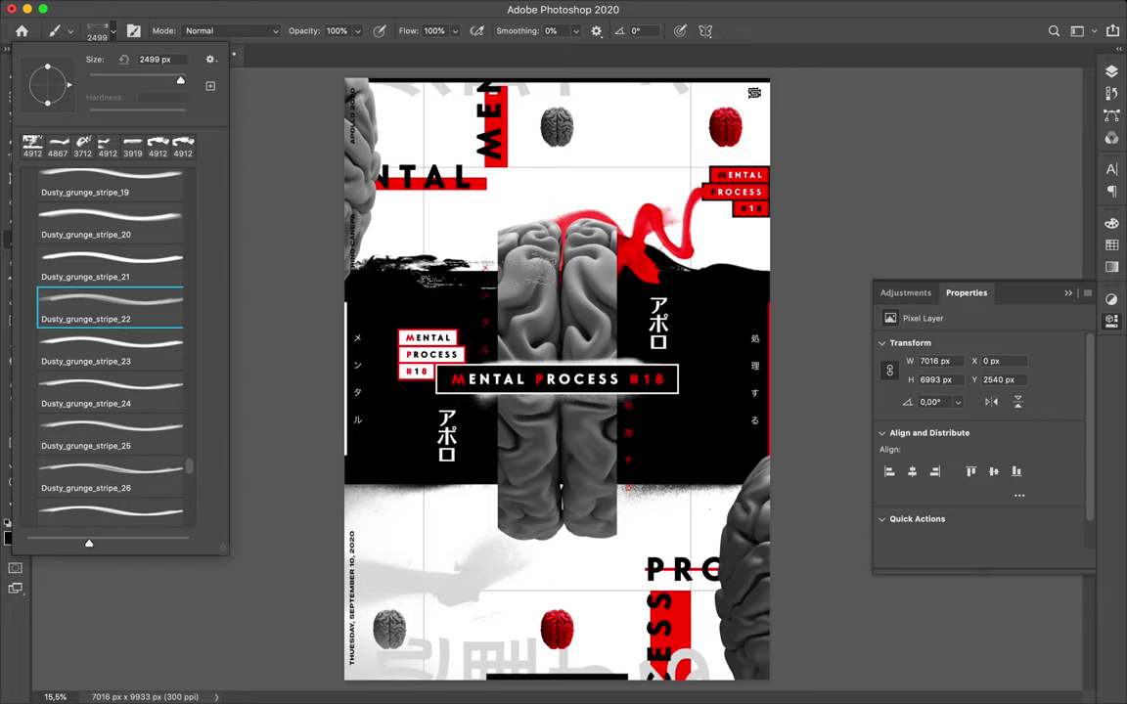
{"action": "key", "text": "Escape"}
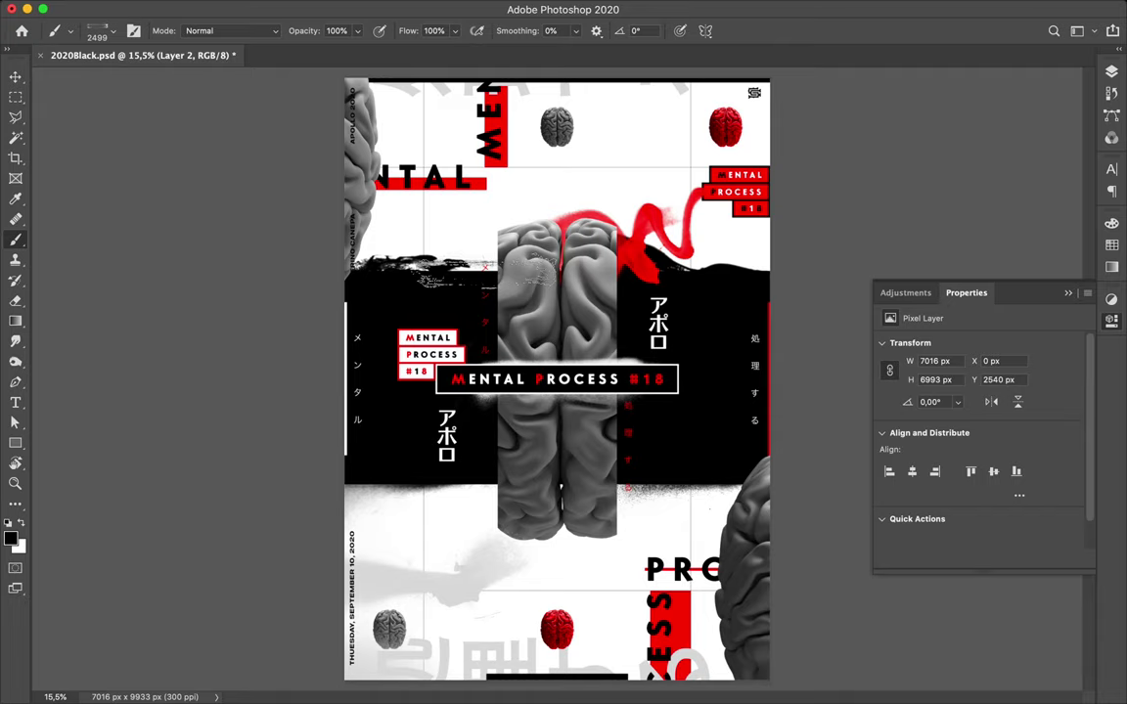
Add more grunge strokes and Dusty_grunge_stripe_21 speckles along the band, undoing the extras
{"action": "mouse_move", "coordinate": [430, 262]}
{"action": "left_mouse_down"}
{"action": "mouse_move", "coordinate": [547, 274]}
{"action": "mouse_move", "coordinate": [486, 256]}
{"action": "left_mouse_up"}
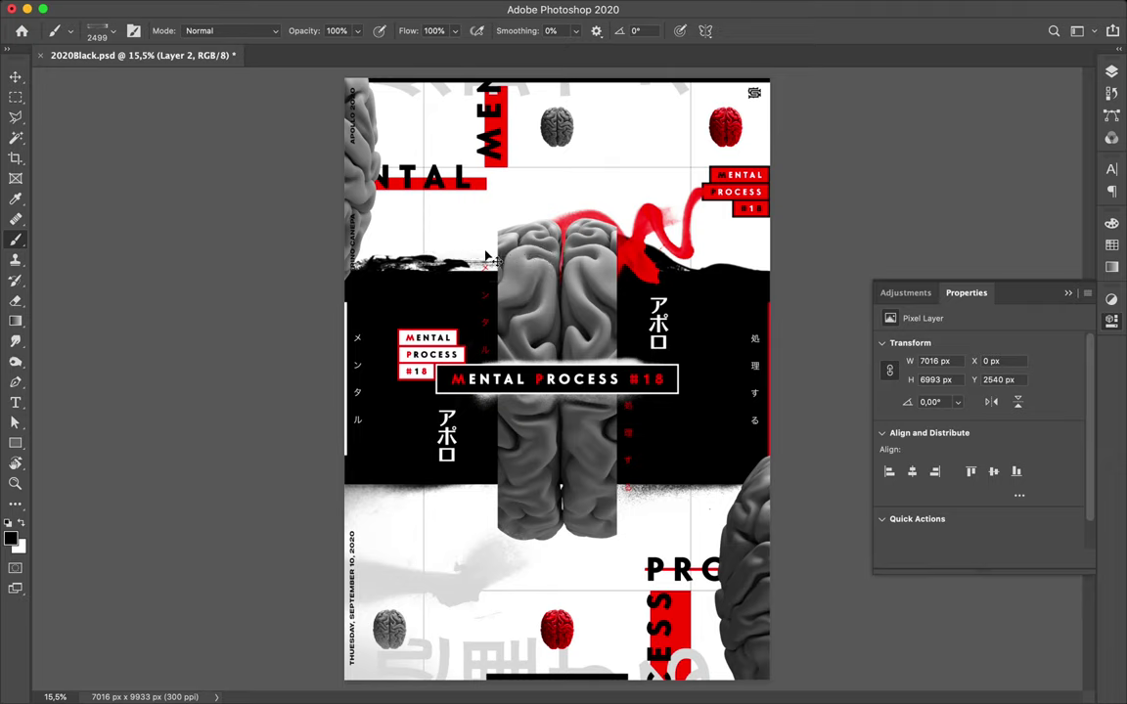
{"action": "left_click_drag", "start_coordinate": [486, 257], "coordinate": [476, 289]}
{"action": "key", "text": "ctrl+z"}
{"action": "key", "text": "ctrl+z"}
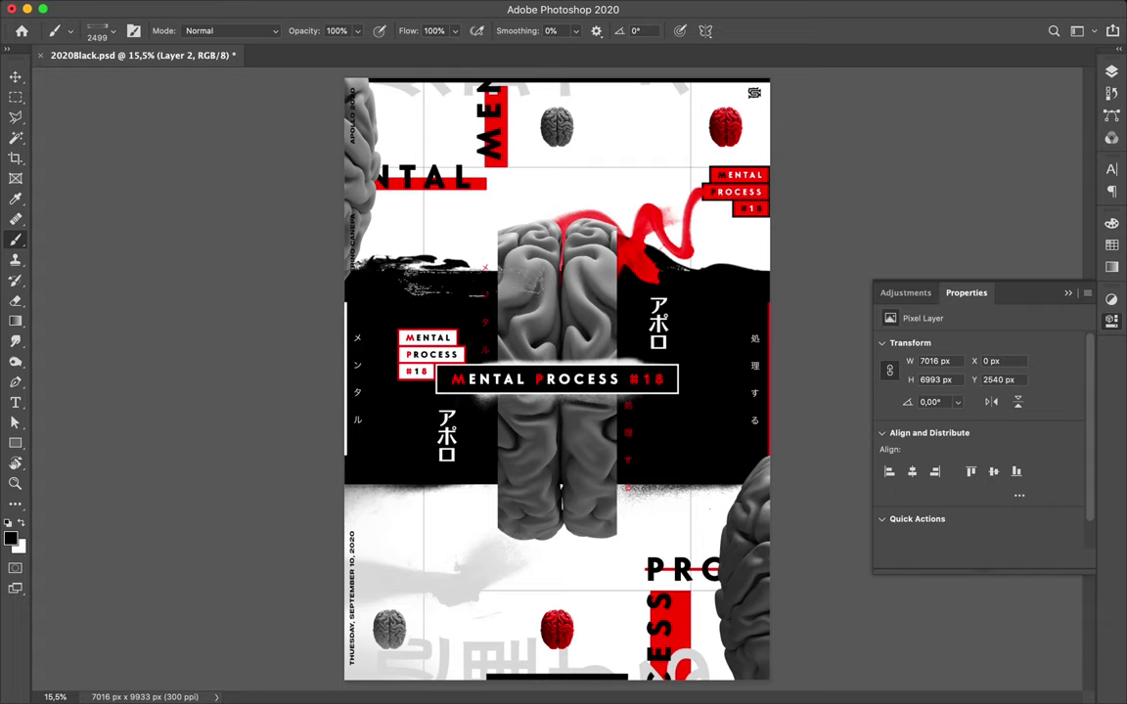
{"action": "left_click", "coordinate": [114, 34]}
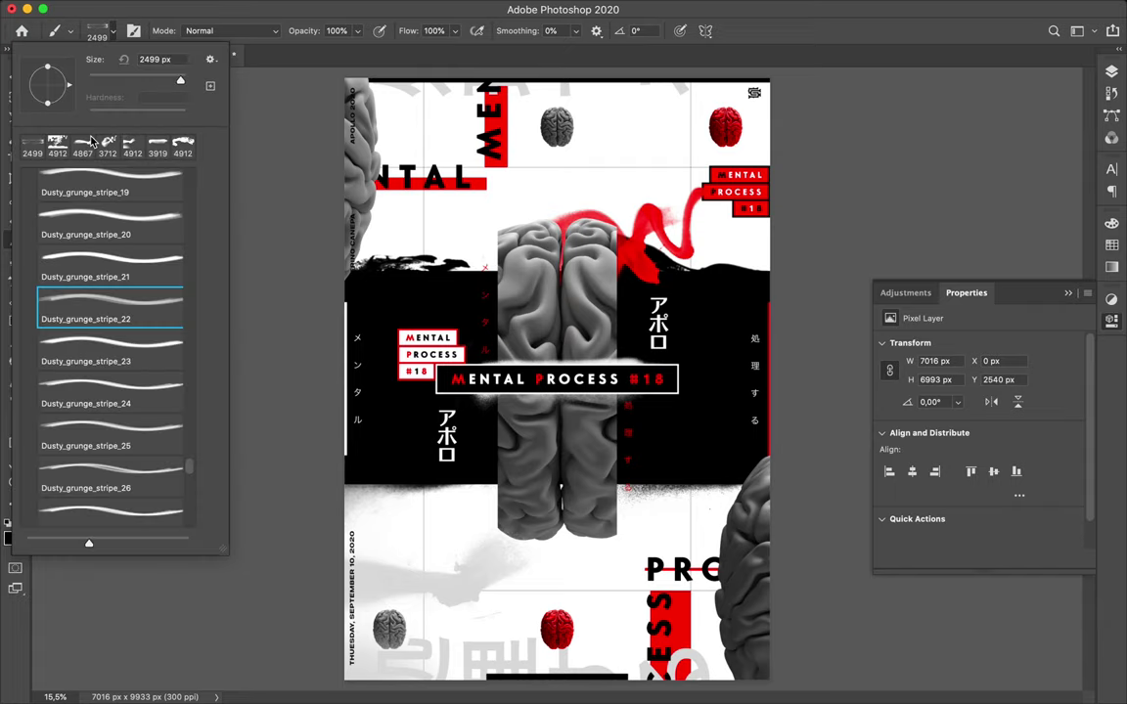
{"action": "left_click", "coordinate": [88, 260]}
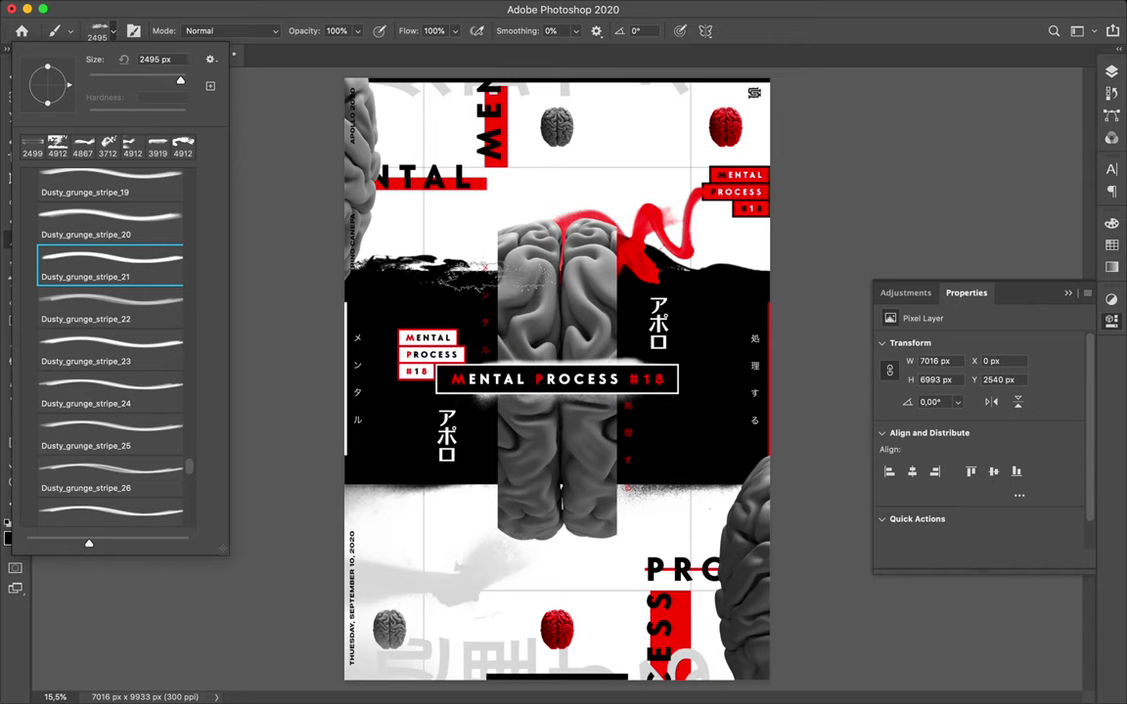
{"action": "key", "text": "Return"}
{"action": "left_click", "coordinate": [626, 476]}
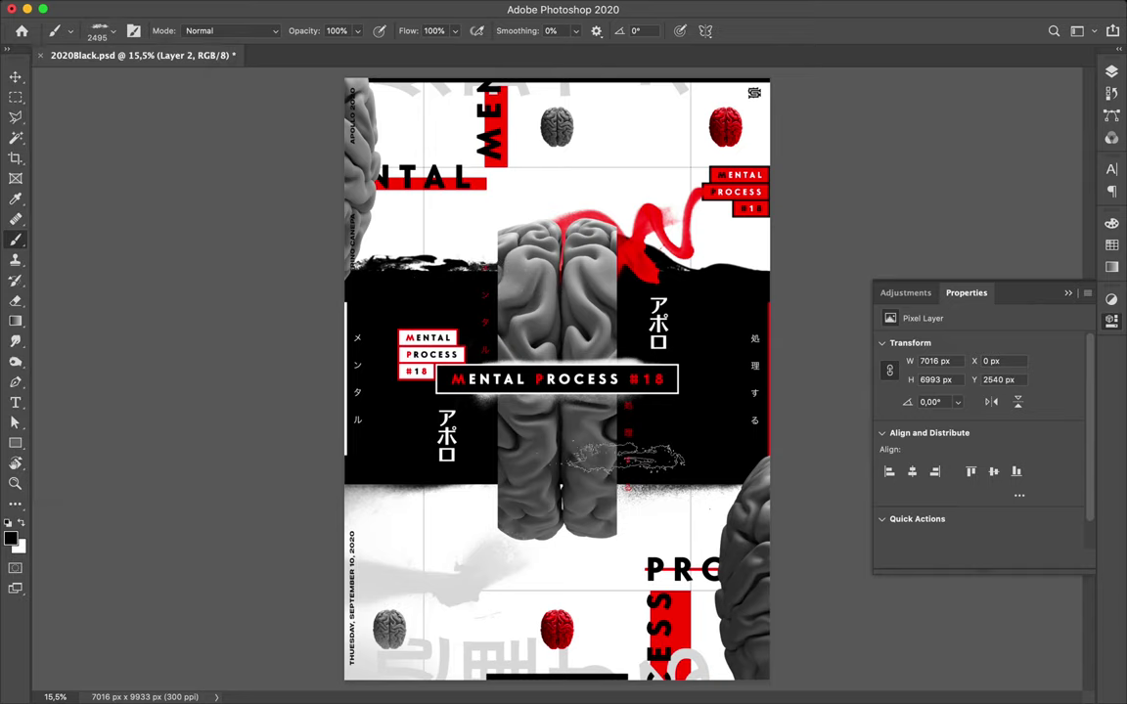
{"action": "left_click", "coordinate": [562, 486]}
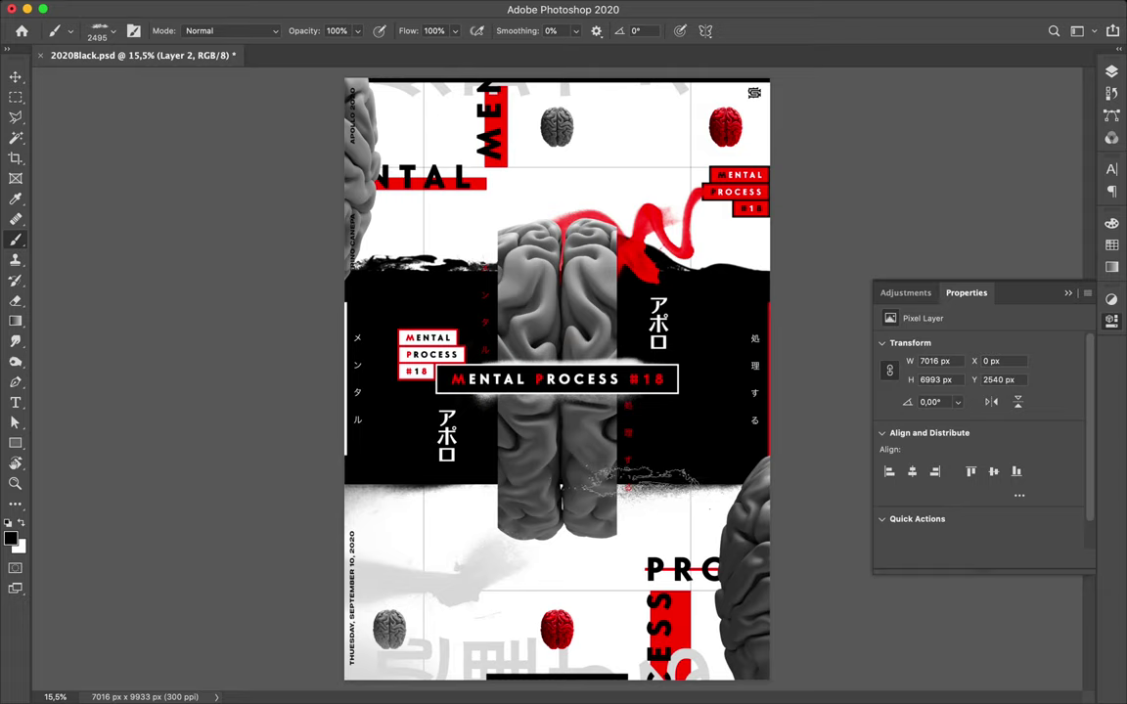
{"action": "left_click", "coordinate": [561, 486]}
{"action": "key", "text": "ctrl+z"}
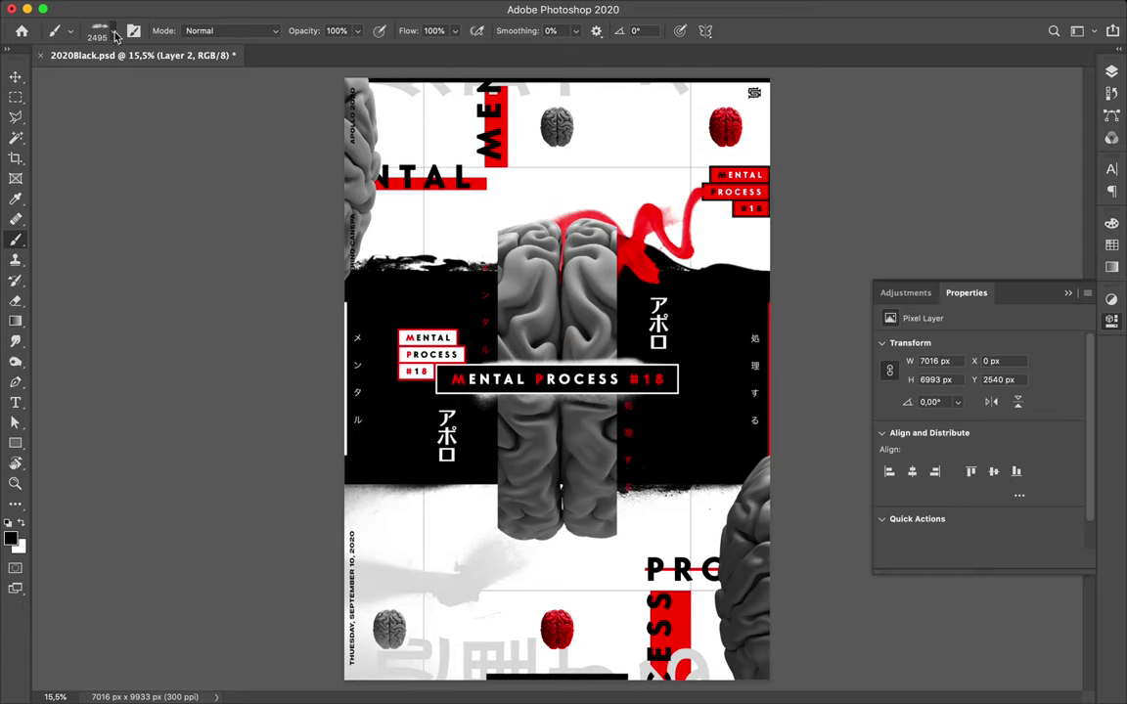
Choose Dusty_grunge_stripe_20 at 2500 px and swap colours so the brush paints white
{"action": "right_click", "coordinate": [108, 91]}
{"action": "left_click", "coordinate": [113, 225]}
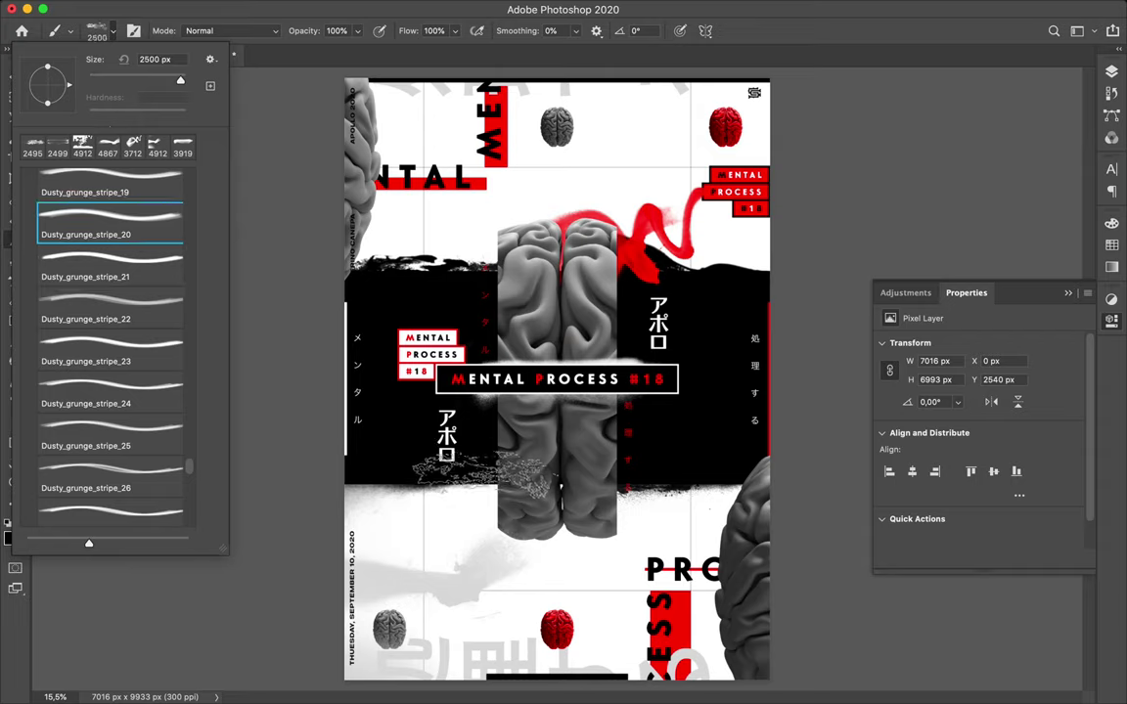
{"action": "key", "text": "Return"}
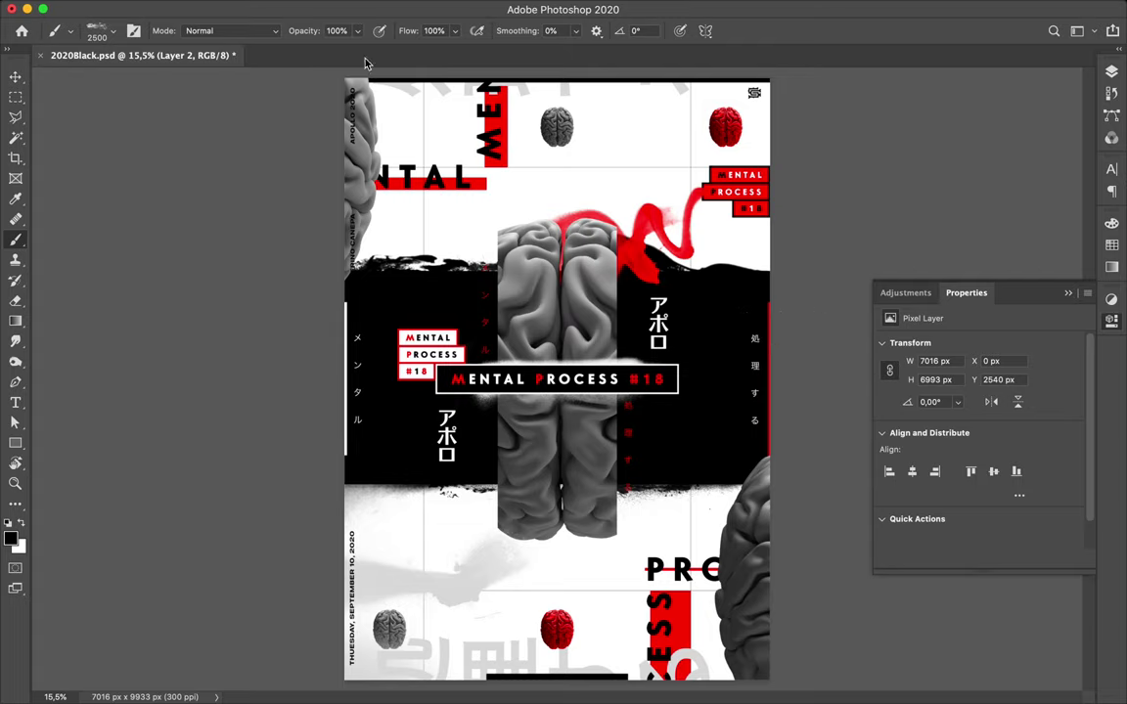
{"action": "left_click", "coordinate": [20, 524]}
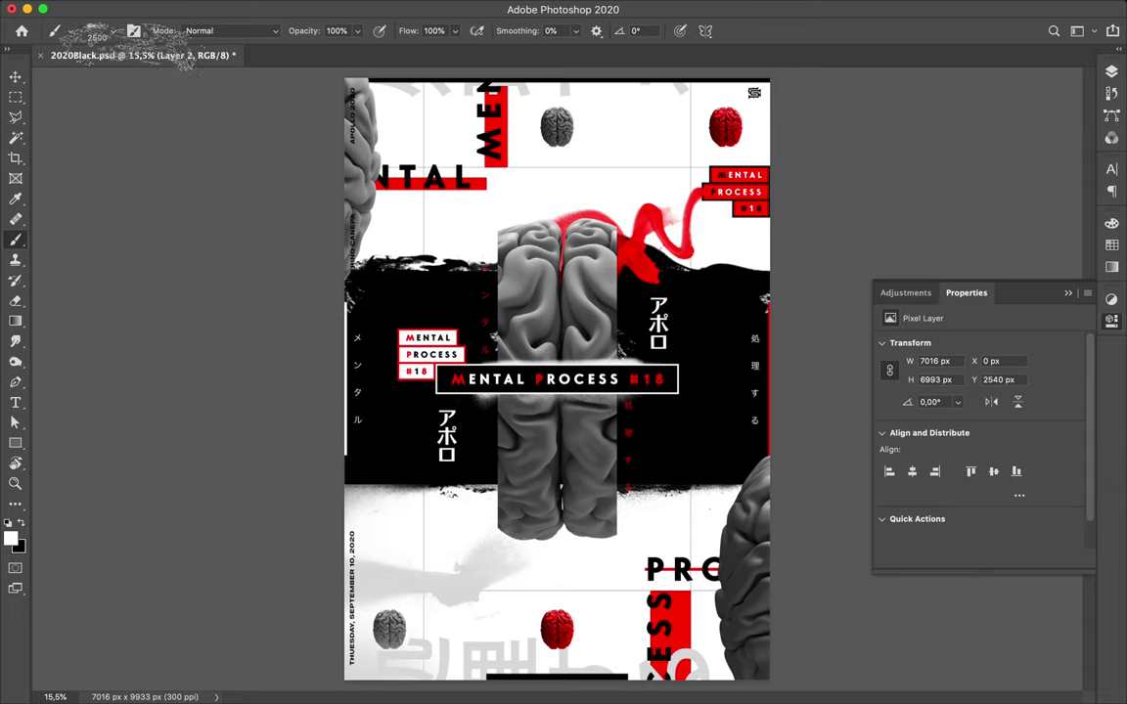
Load the Dusty_grunge_stripe_19 brush and rotate it to -90°
{"action": "left_click", "coordinate": [115, 36]}
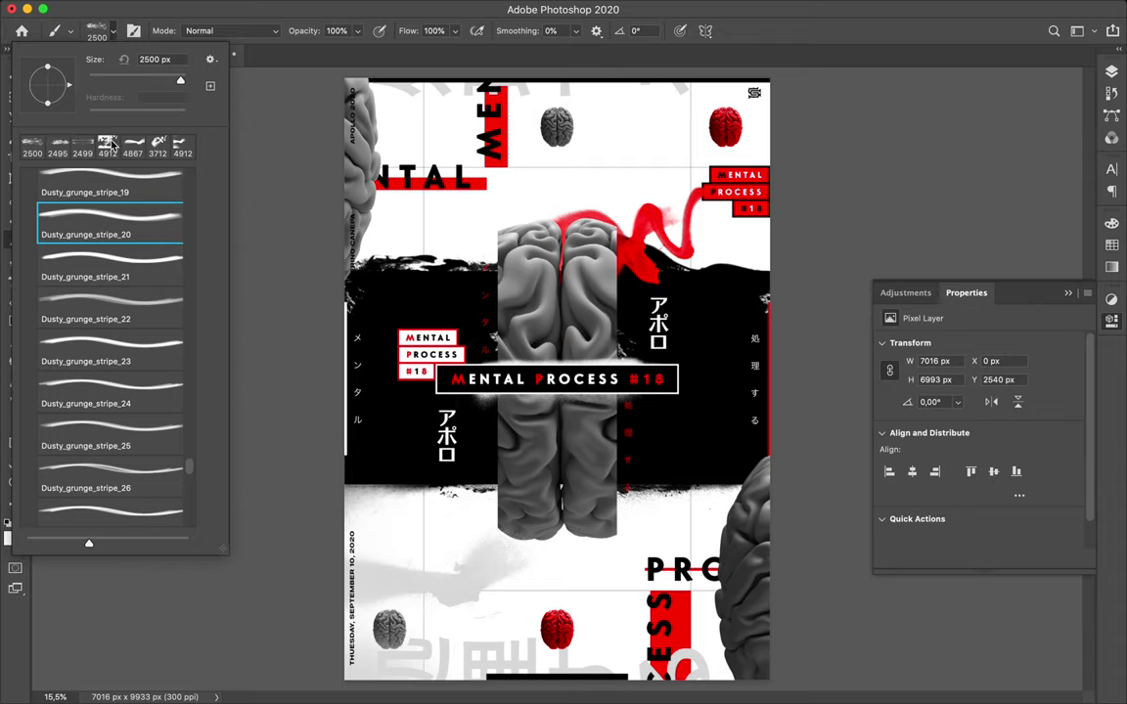
{"action": "key", "text": "comma"}
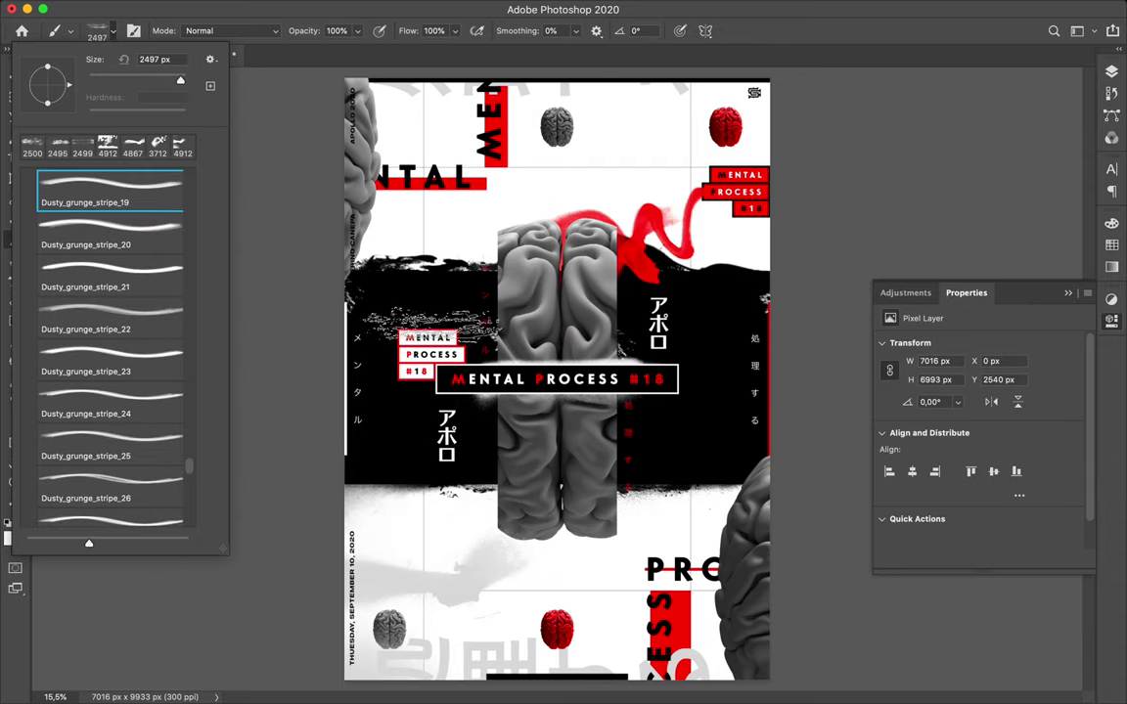
{"action": "left_click", "coordinate": [649, 30]}
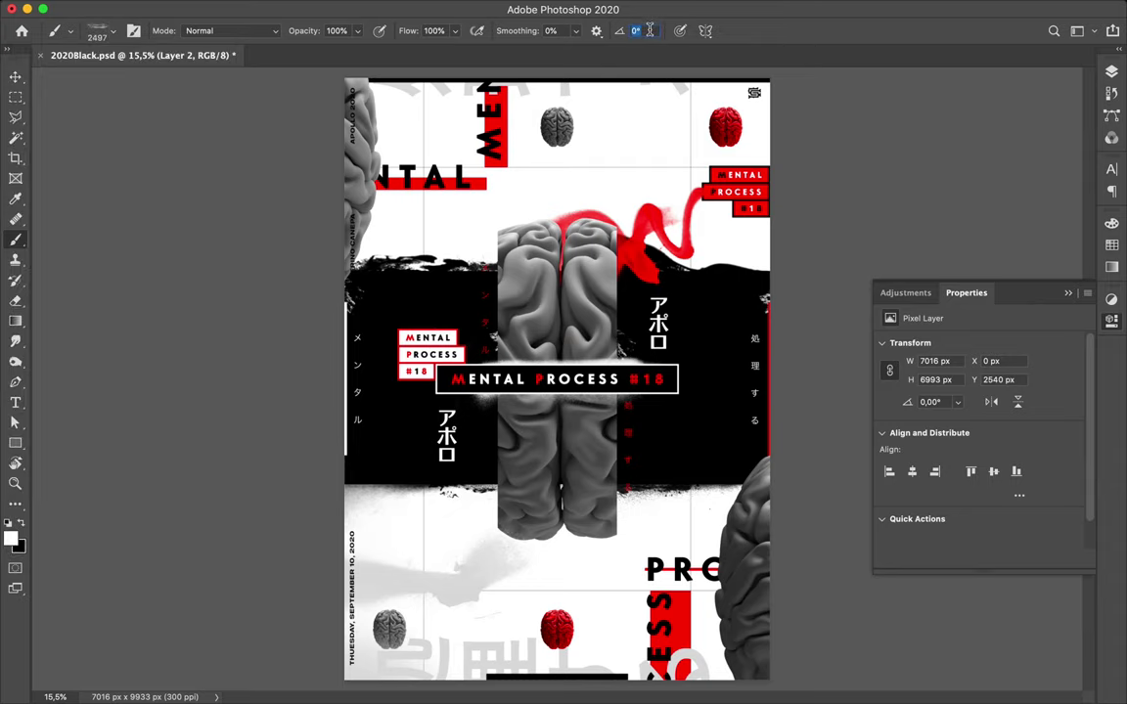
{"action": "type", "text": "-90"}
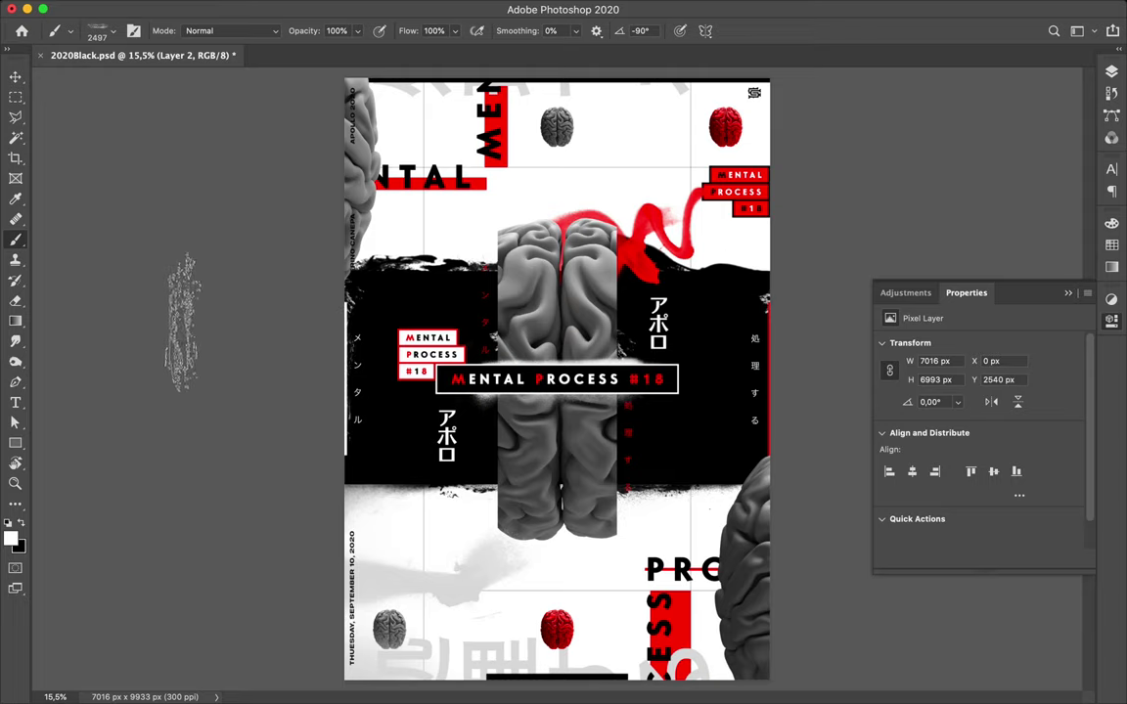
Set the painting colour to red from the Swatches panel
{"action": "left_click", "coordinate": [14, 538]}
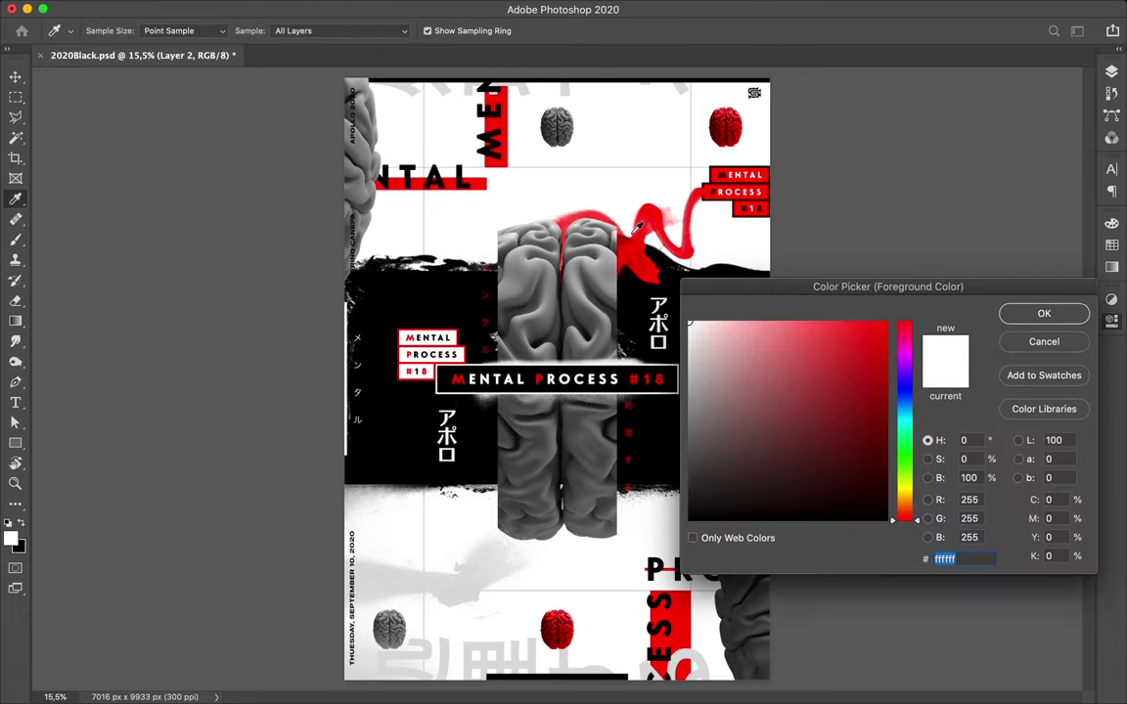
{"action": "left_click", "coordinate": [1043, 313]}
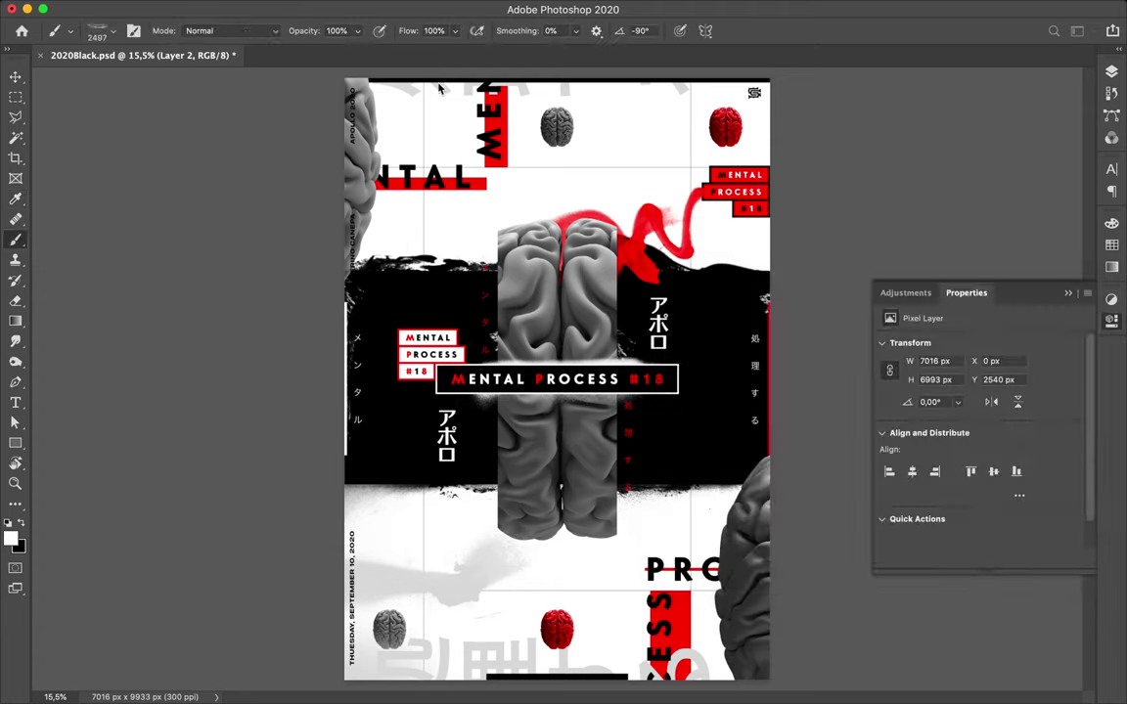
{"action": "left_click", "coordinate": [1113, 245]}
{"action": "left_click", "coordinate": [968, 243]}
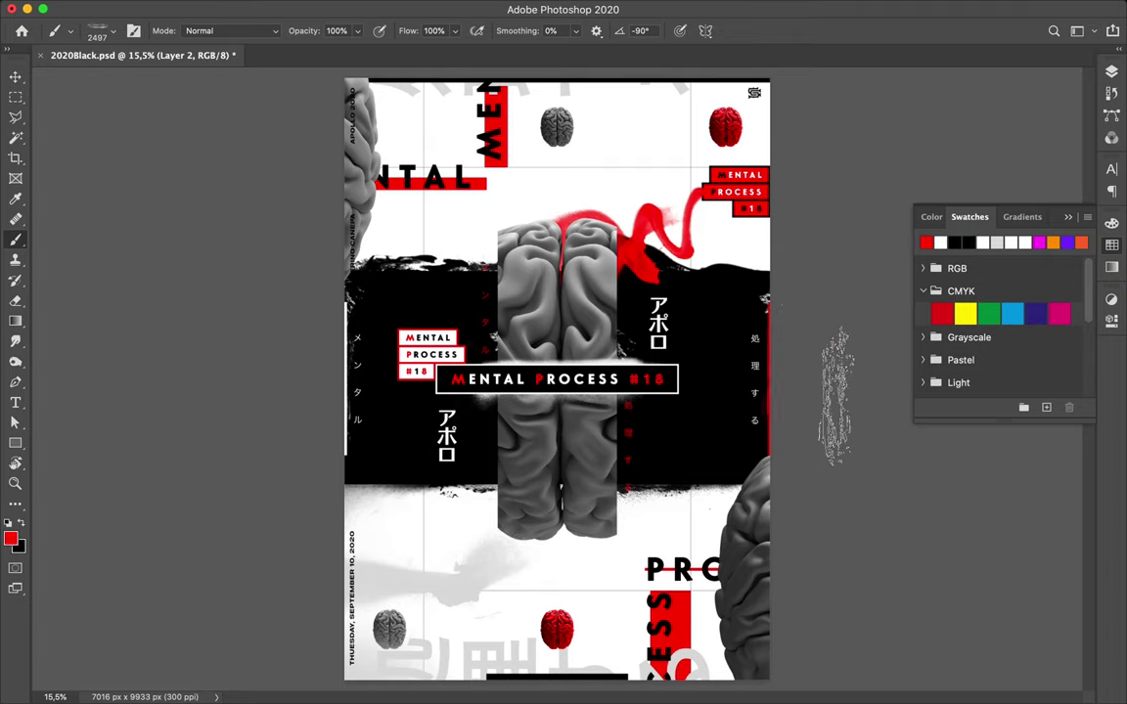
{"action": "key", "text": "v"}
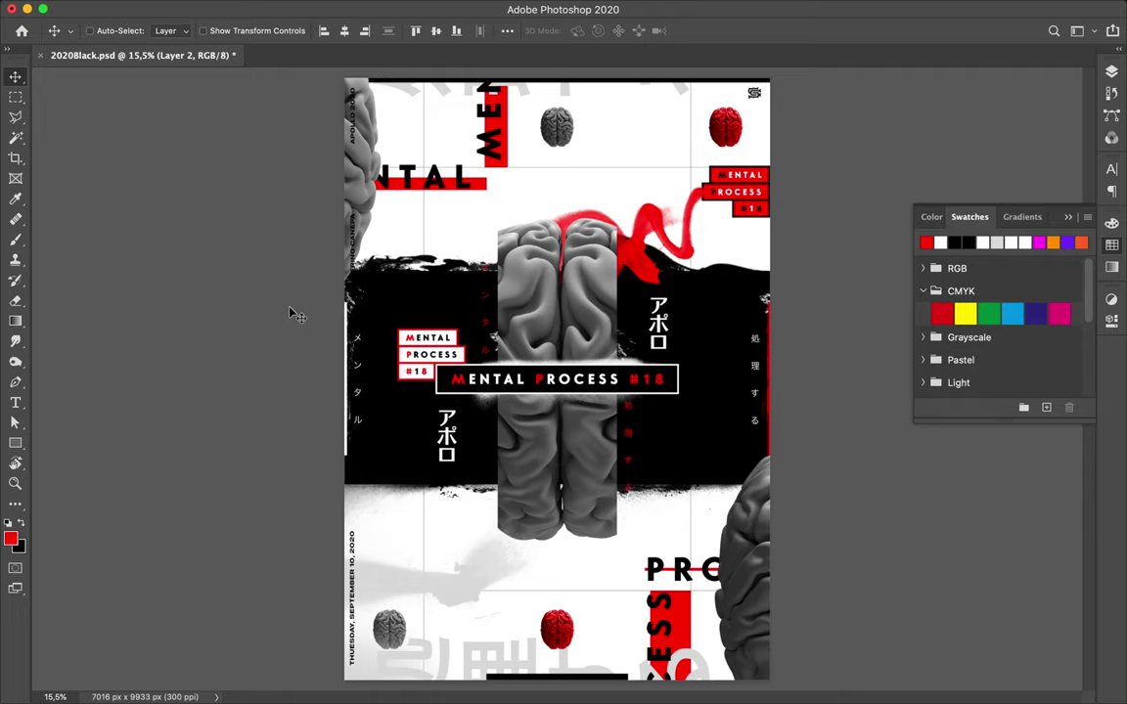
Select the thin black bar Rectangle 11 at the poster's bottom and nudge it upward
{"action": "scroll", "coordinate": [293, 313], "scroll_direction": "down", "scroll_amount": 1}
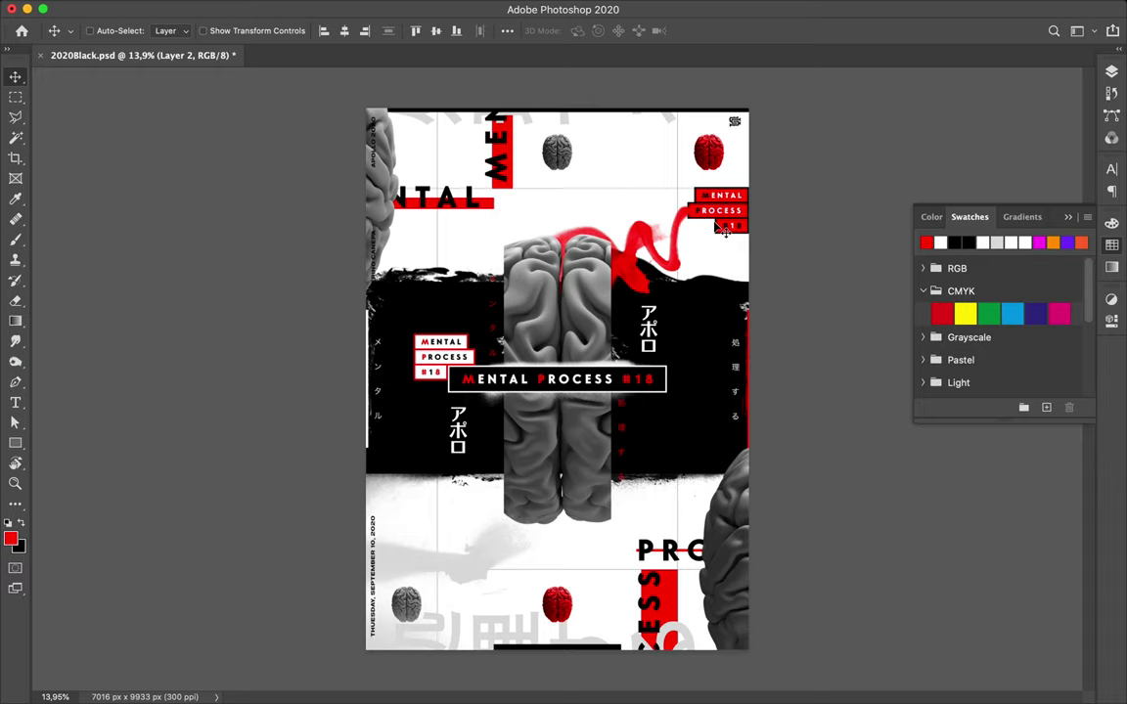
{"action": "key", "text": "ctrl"}
{"action": "left_click", "coordinate": [593, 650], "text": "ctrl"}
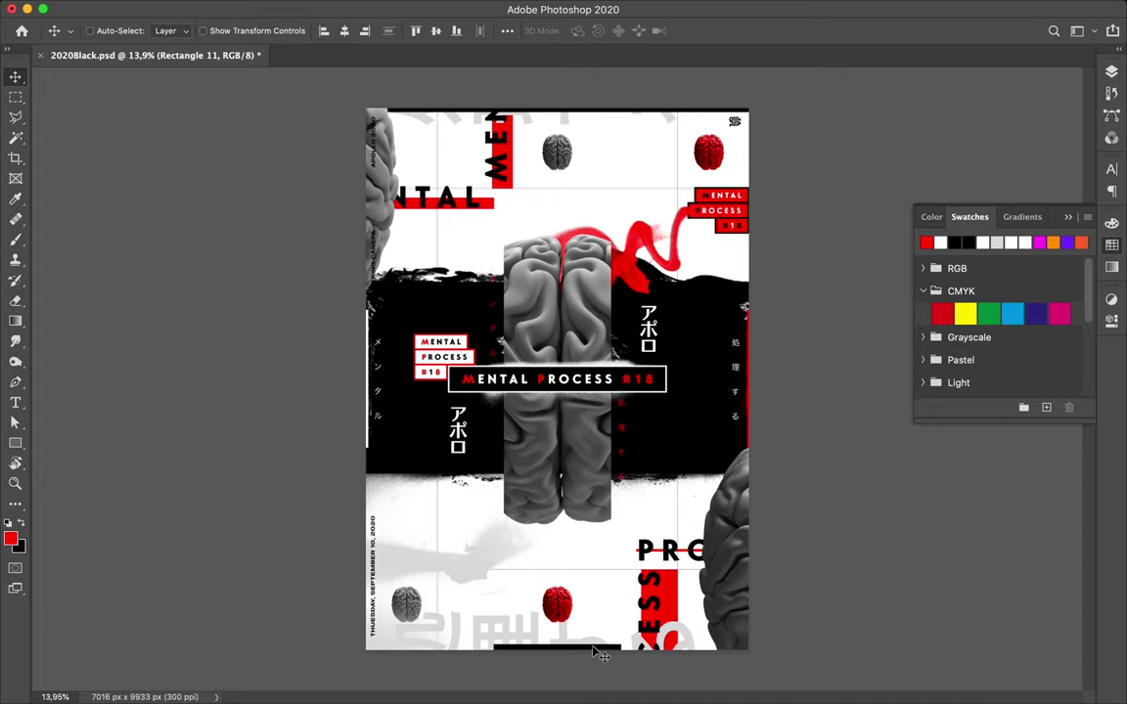
{"action": "key", "text": "shift+Up"}
{"action": "key", "text": "shift+Up"}
Expand the Layout group and select the #619 text layer
{"action": "left_click", "coordinate": [1111, 71]}
{"action": "scroll", "coordinate": [1002, 224], "scroll_direction": "up", "scroll_amount": 2}
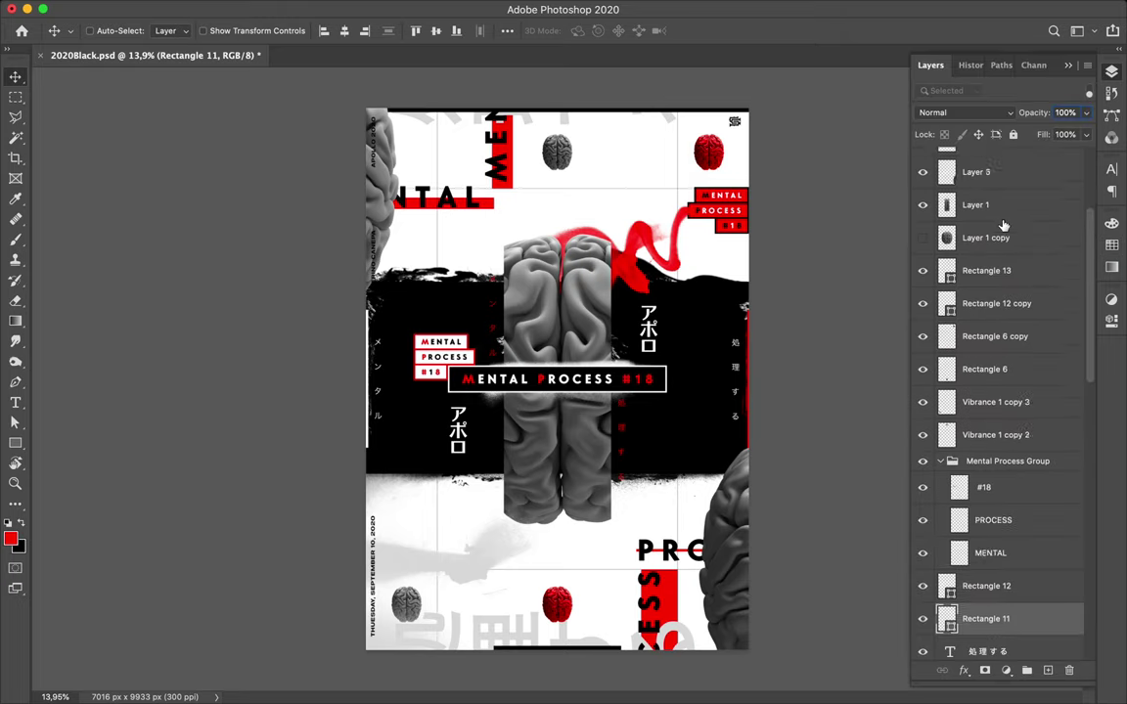
{"action": "scroll", "coordinate": [1002, 224], "scroll_direction": "up", "scroll_amount": 3}
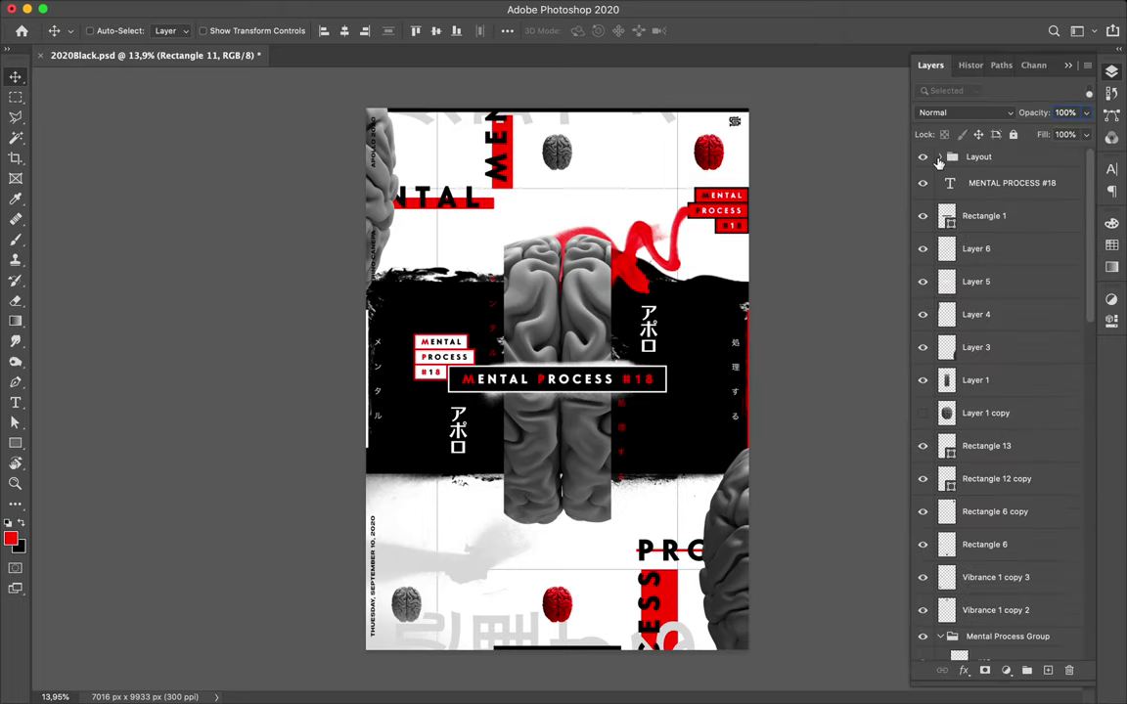
{"action": "left_click", "coordinate": [939, 159]}
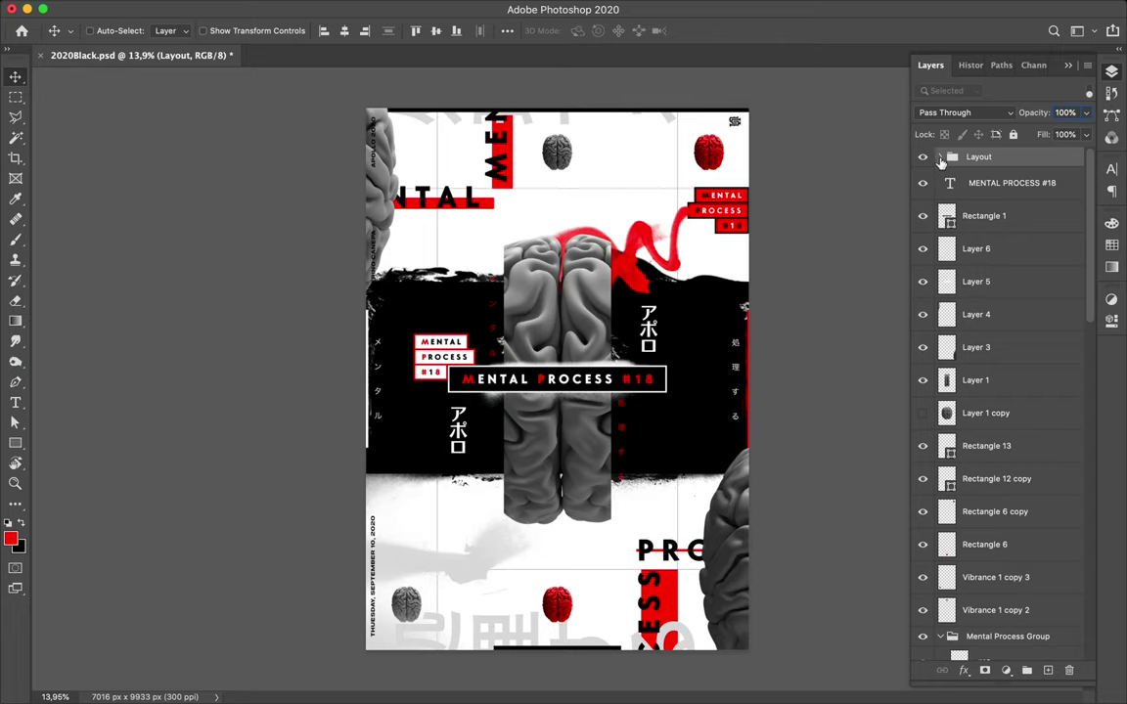
{"action": "left_click", "coordinate": [939, 158]}
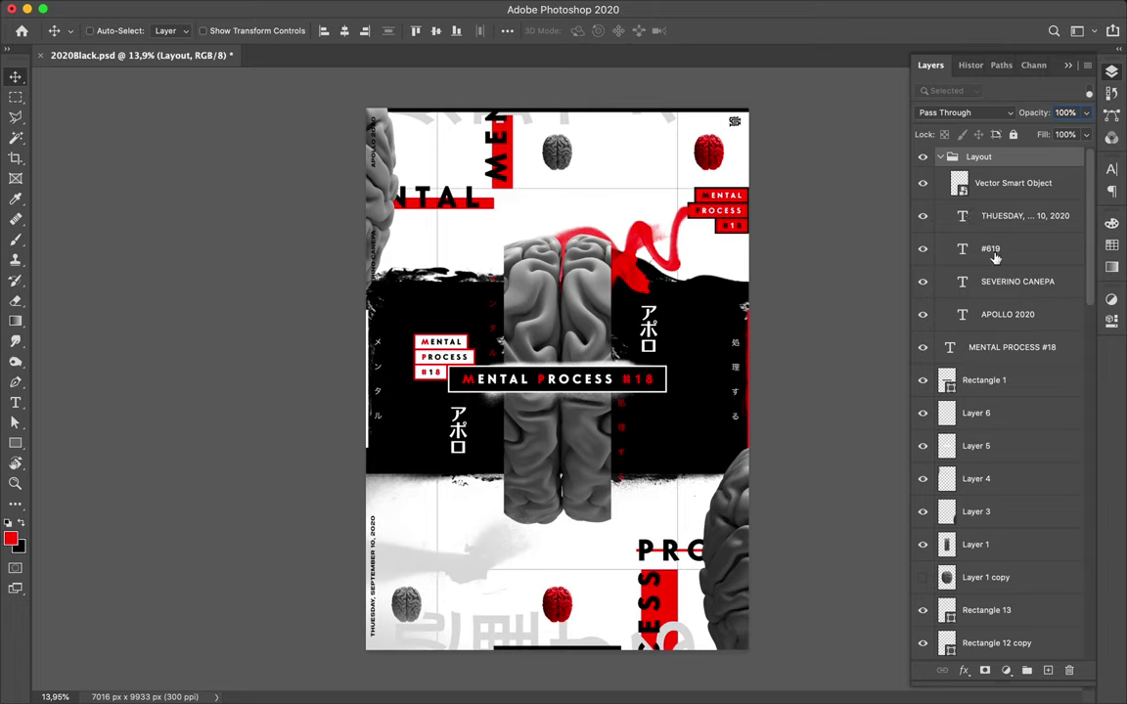
{"action": "left_click", "coordinate": [1033, 254]}
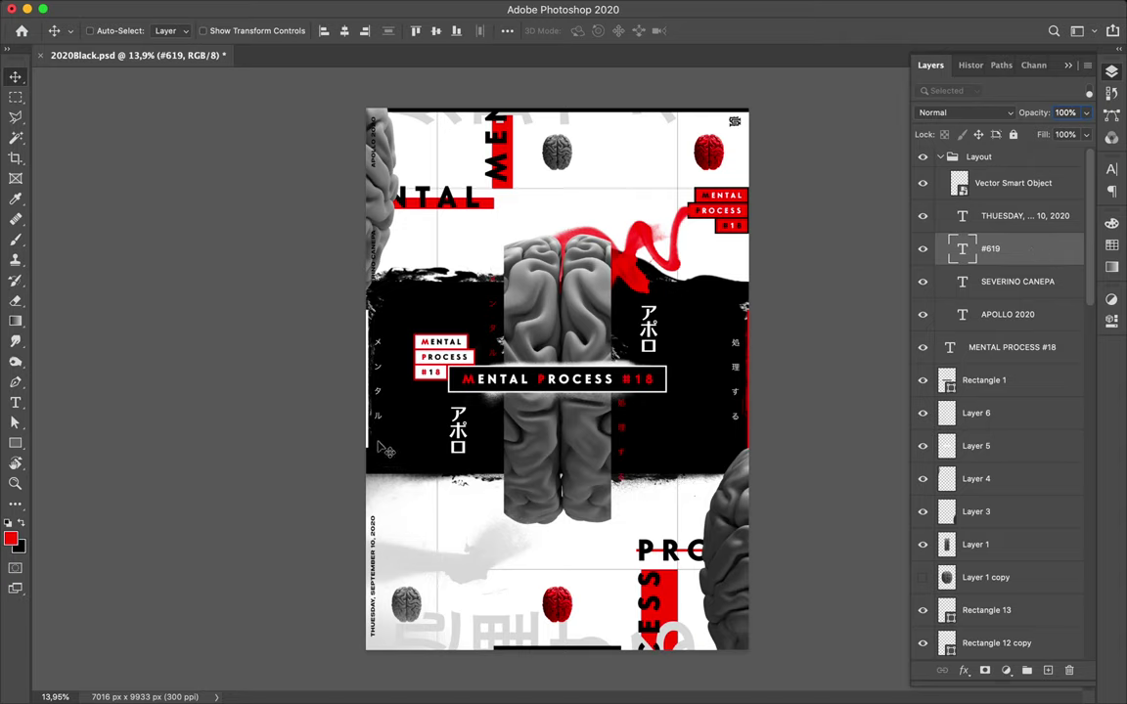
Place #619 beside the PRO lettering, then select APOLLO 2020 and the other side labels
{"action": "left_click_drag", "start_coordinate": [515, 486], "coordinate": [693, 626]}
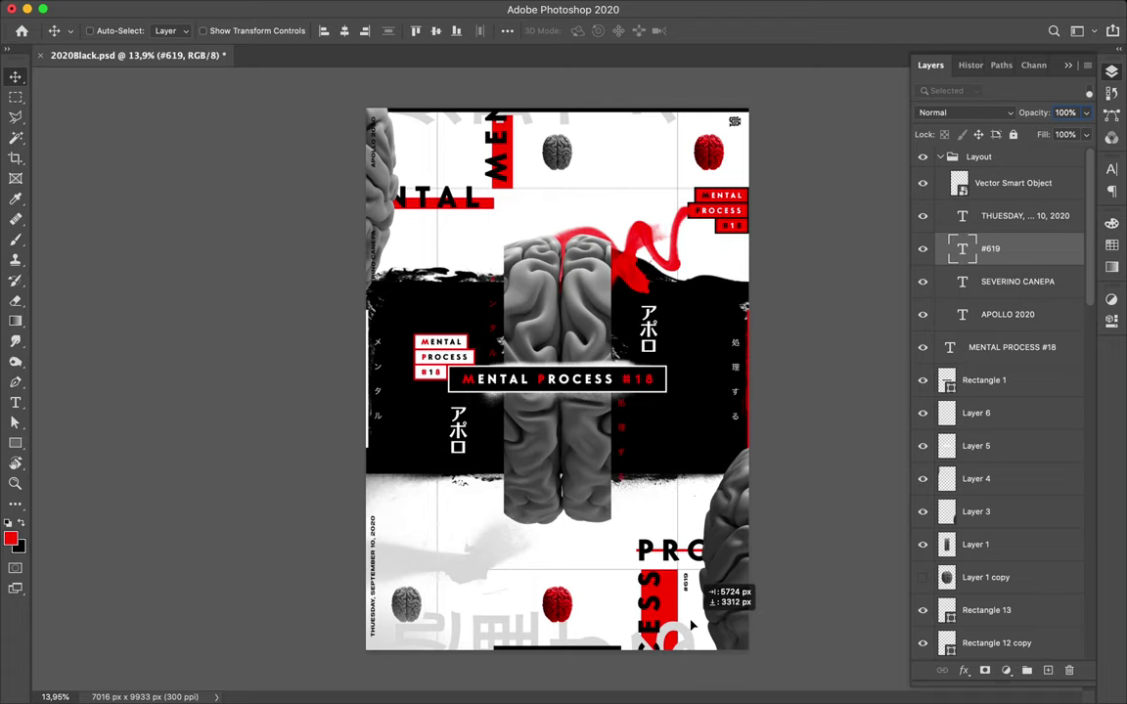
{"action": "left_click", "coordinate": [1005, 320]}
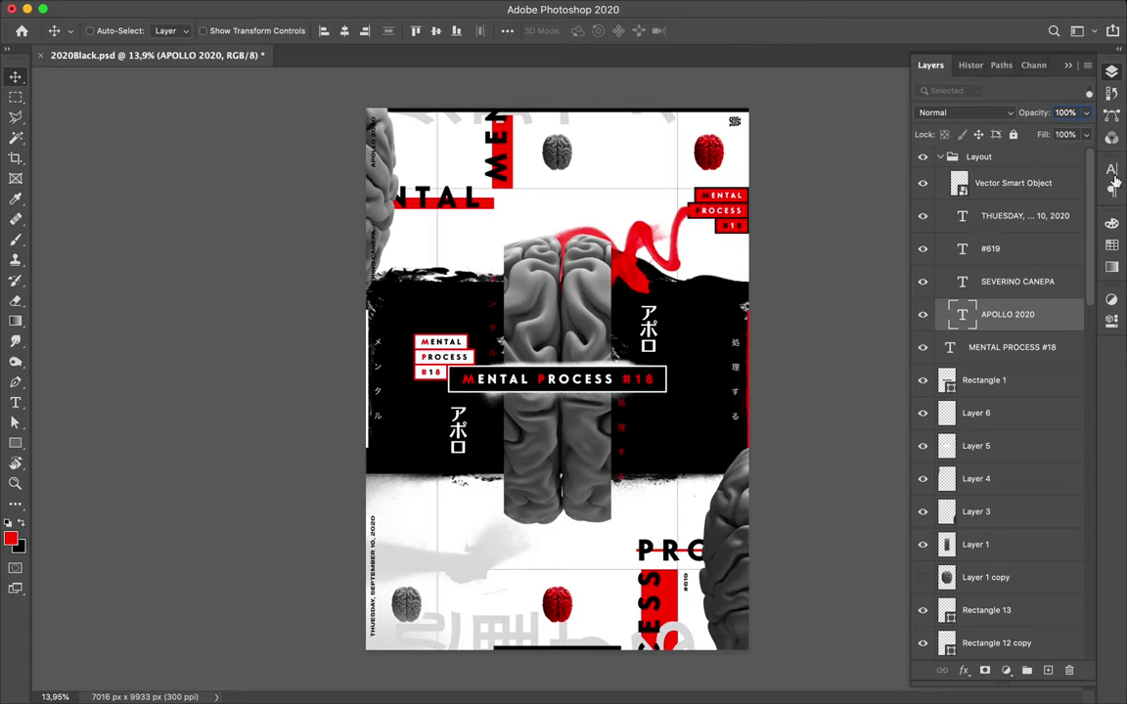
{"action": "key", "text": "alt+shift+bracketright"}
{"action": "key", "text": "alt+shift+bracketright"}
{"action": "key", "text": "alt+shift+bracketright"}
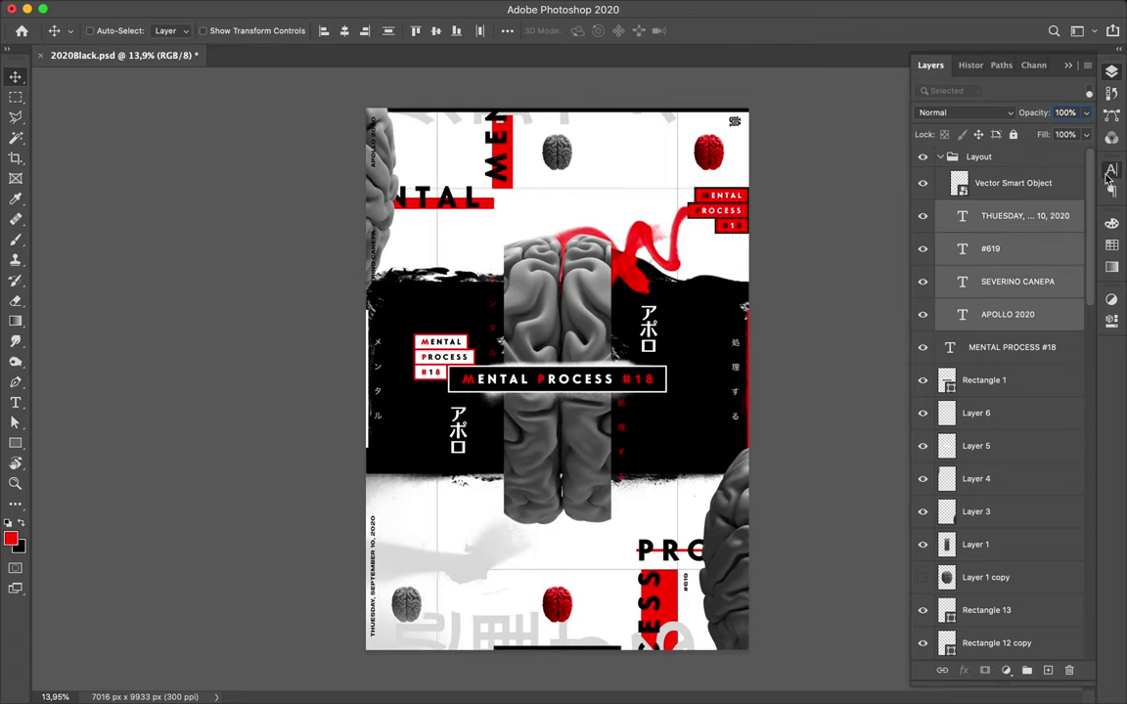
Change the four side labels' font from Molde to Core Sans G 55 Medium Regular
{"action": "left_click", "coordinate": [1111, 171]}
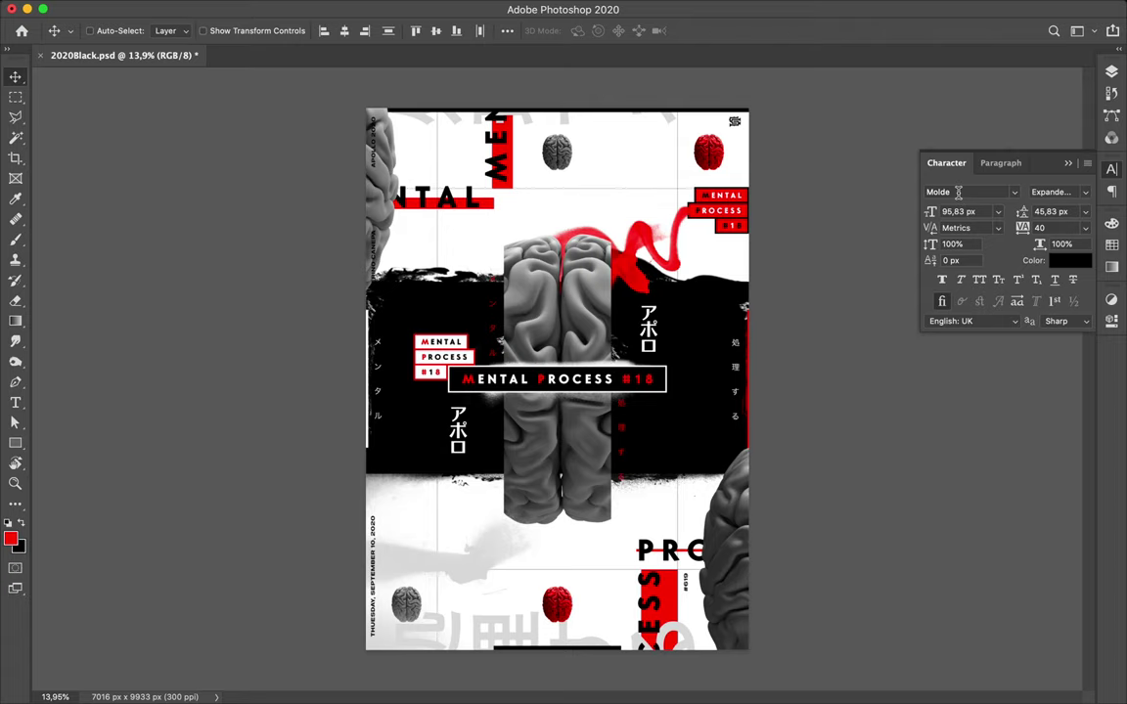
{"action": "left_click", "coordinate": [959, 193]}
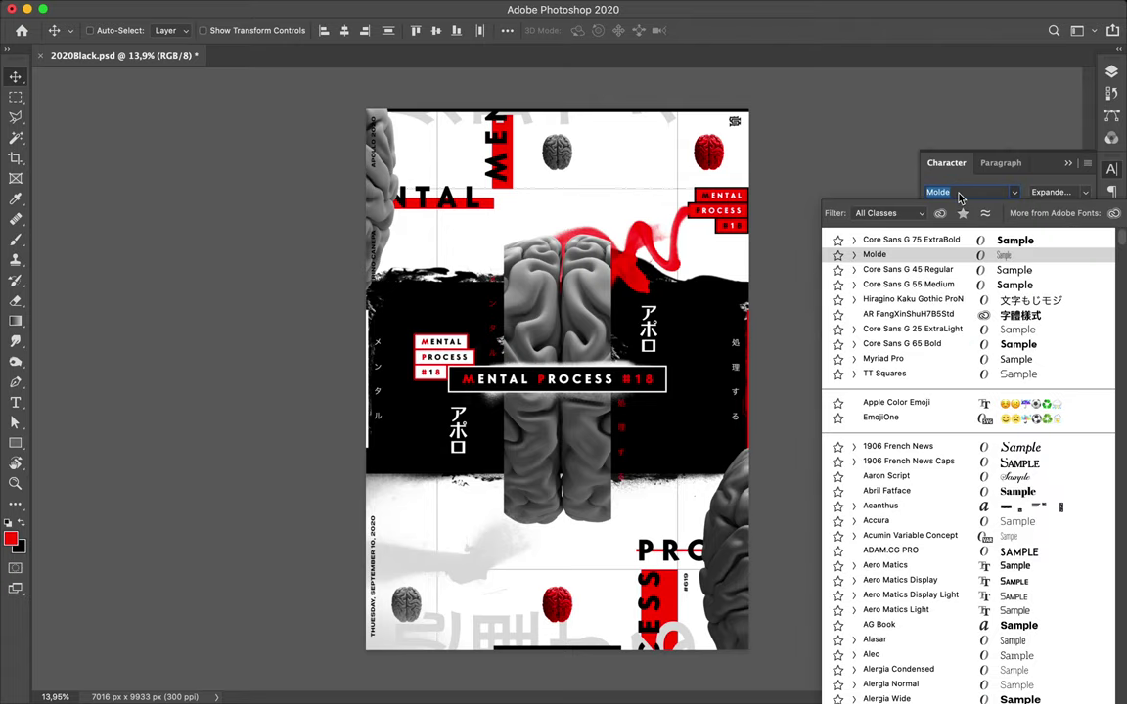
{"action": "key", "text": "Return"}
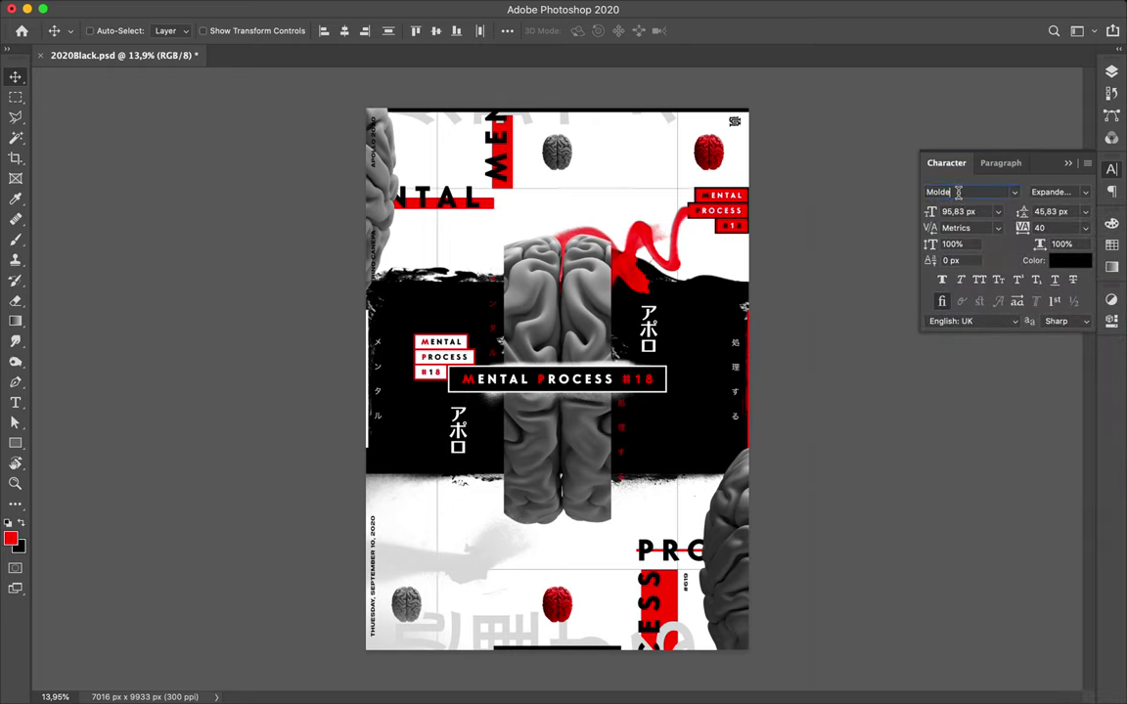
{"action": "left_click", "coordinate": [959, 193]}
{"action": "type", "text": "c"}
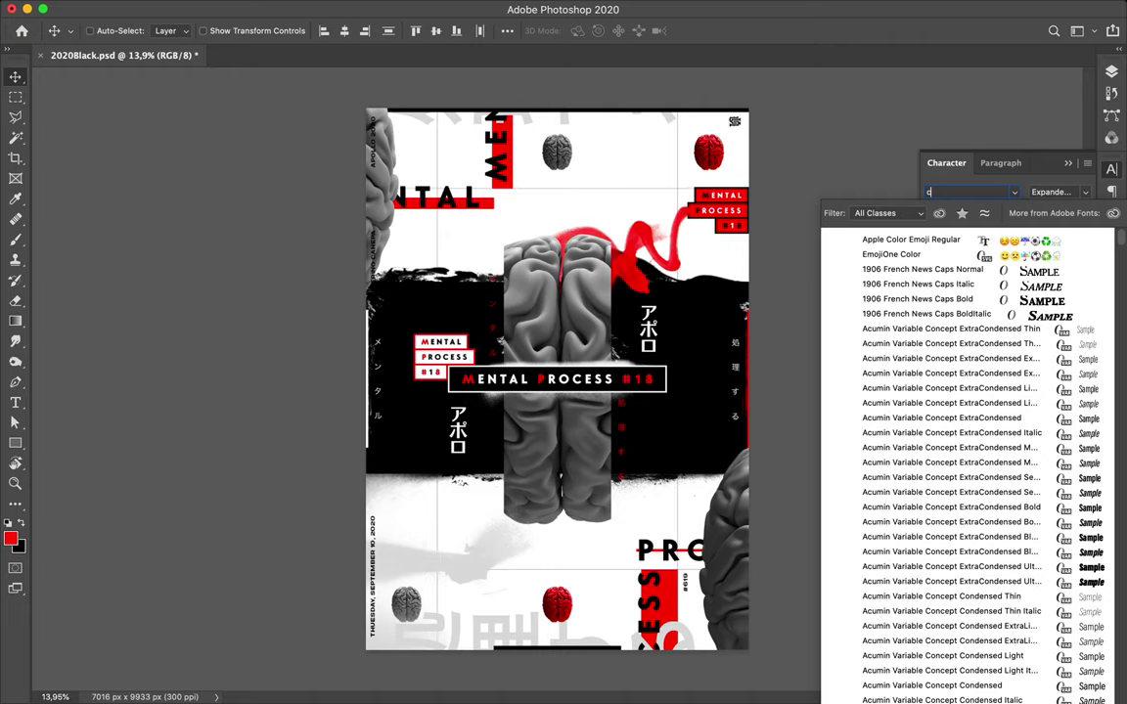
{"action": "type", "text": "ore"}
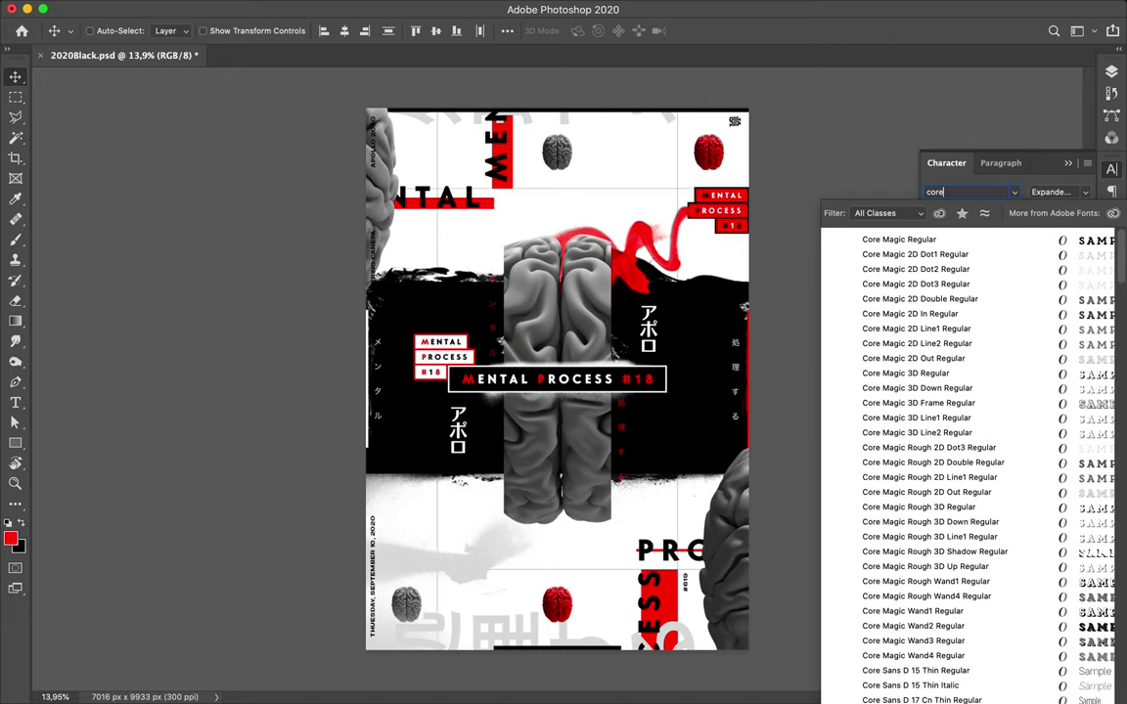
{"action": "type", "text": " s"}
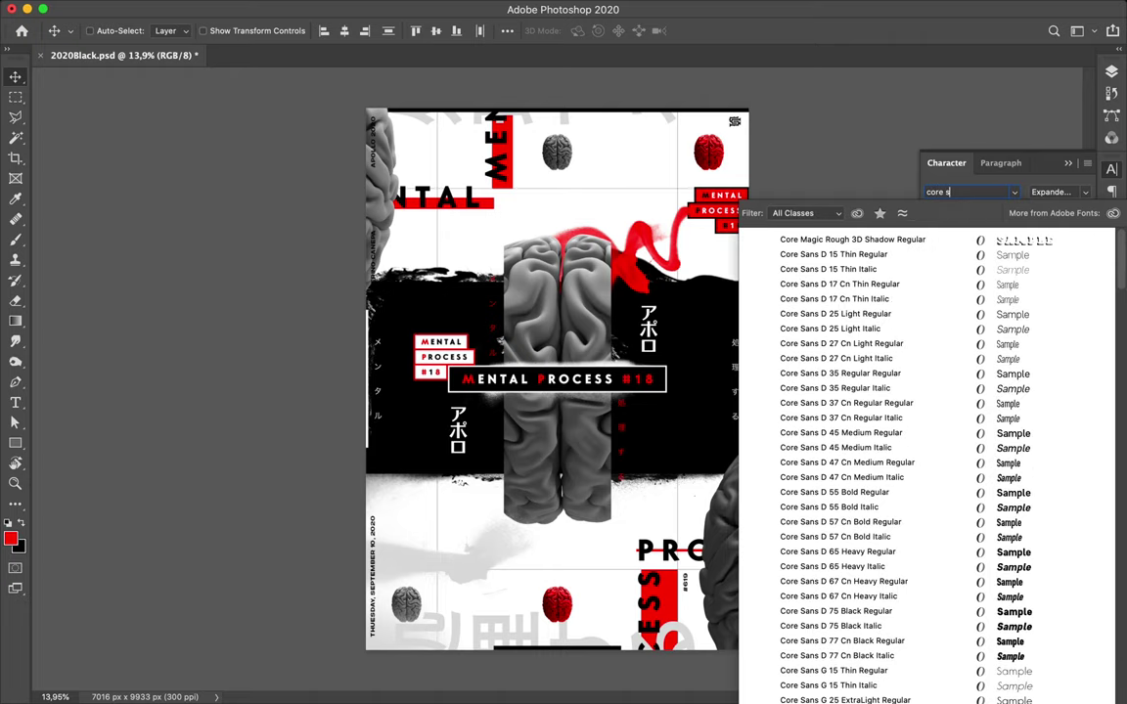
{"action": "type", "text": "ans "}
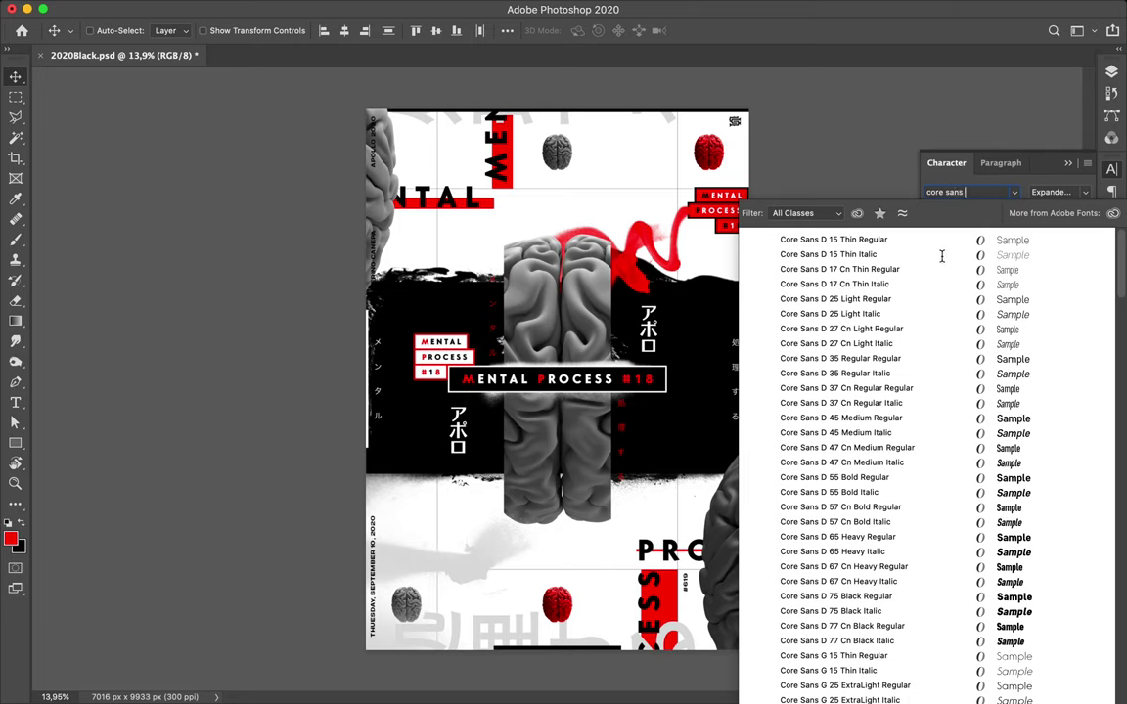
{"action": "type", "text": "g"}
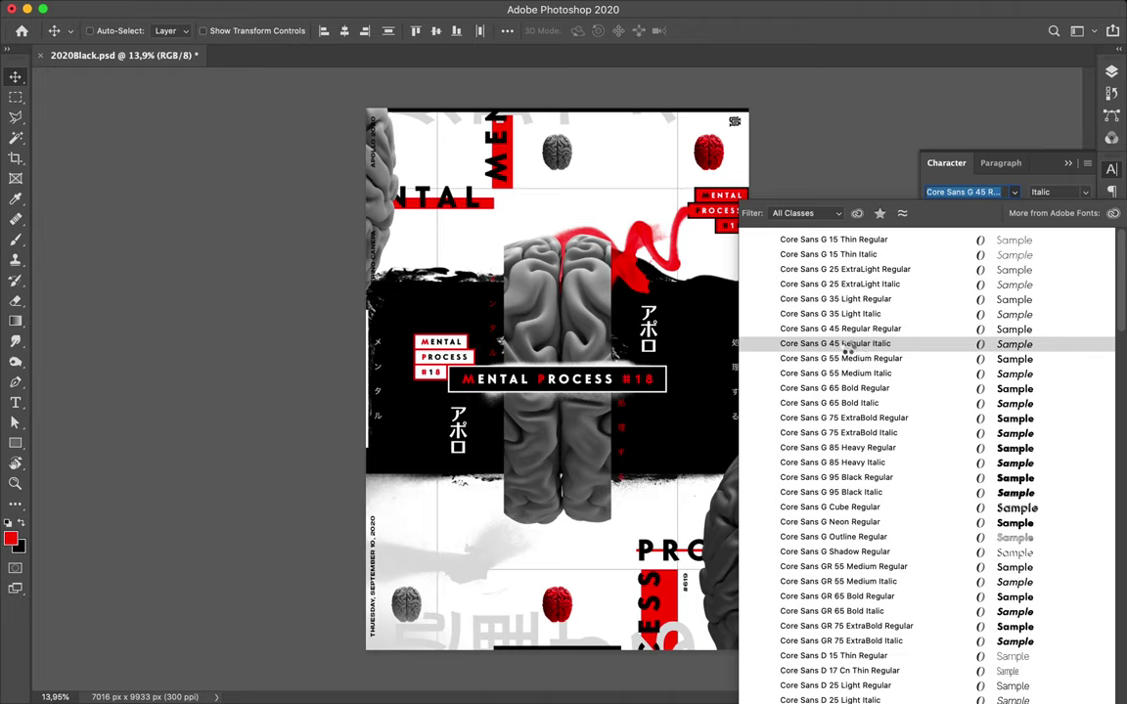
{"action": "left_click", "coordinate": [849, 359]}
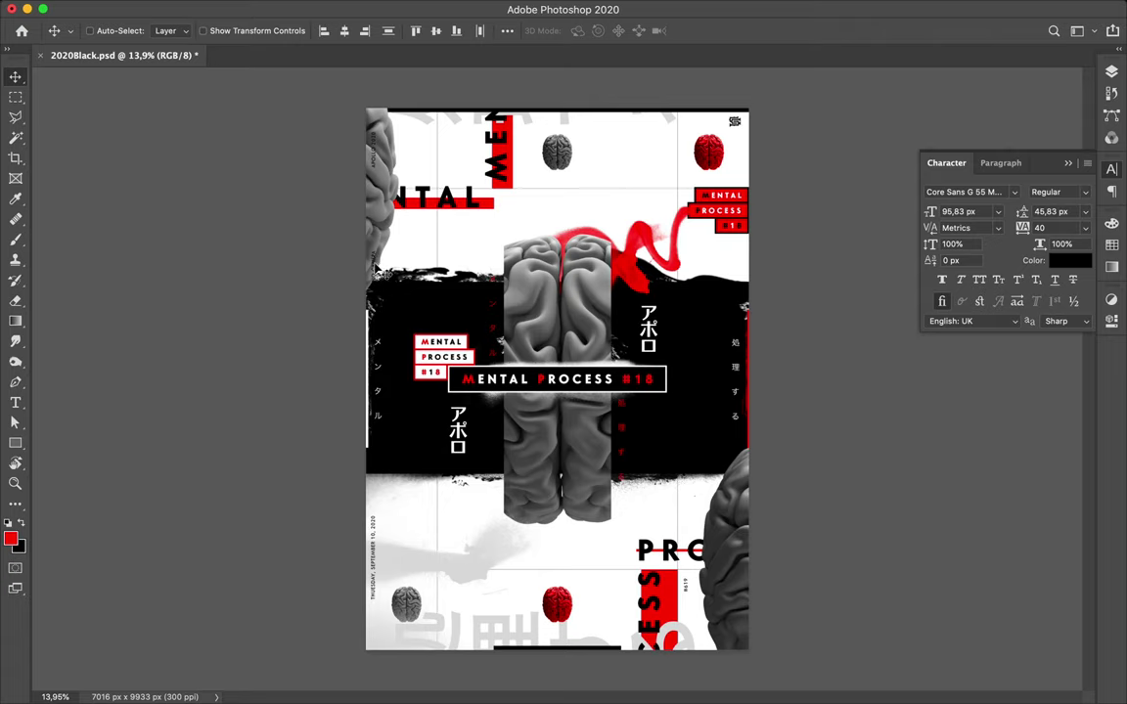
{"action": "key", "text": "ctrl"}
Set the APOLLO 2020 label's text colour to pure white
{"action": "left_click", "coordinate": [377, 162], "text": "ctrl"}
{"action": "left_click", "coordinate": [1072, 263]}
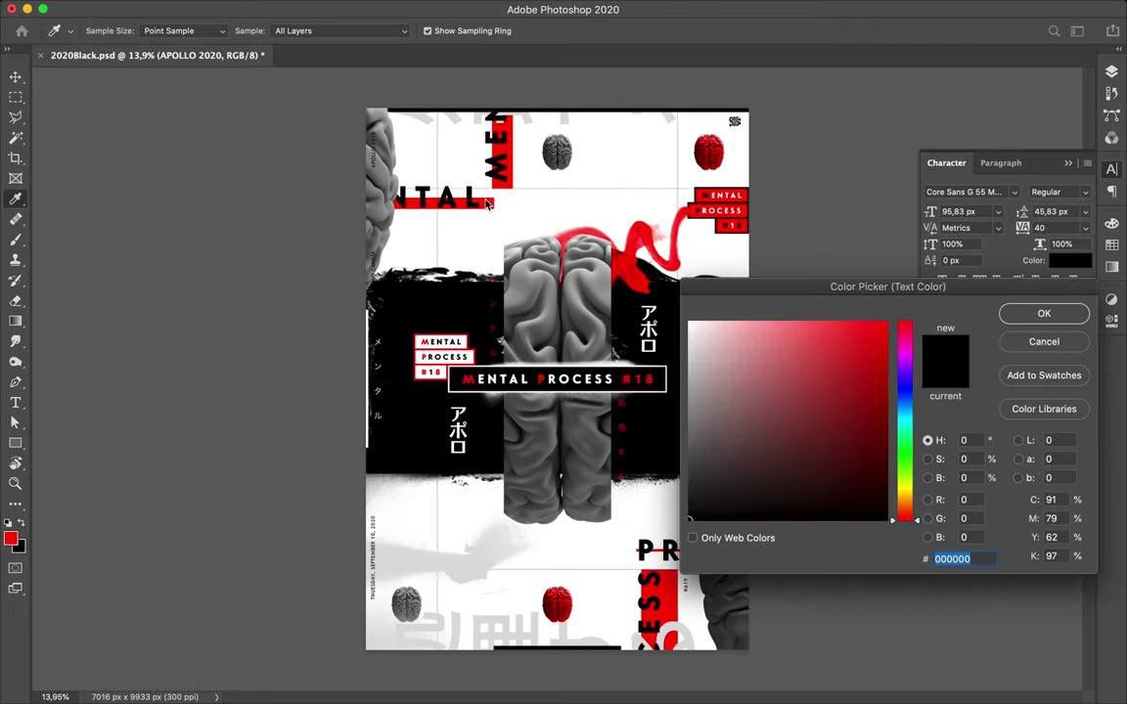
{"action": "left_click_drag", "start_coordinate": [700, 338], "coordinate": [689, 322]}
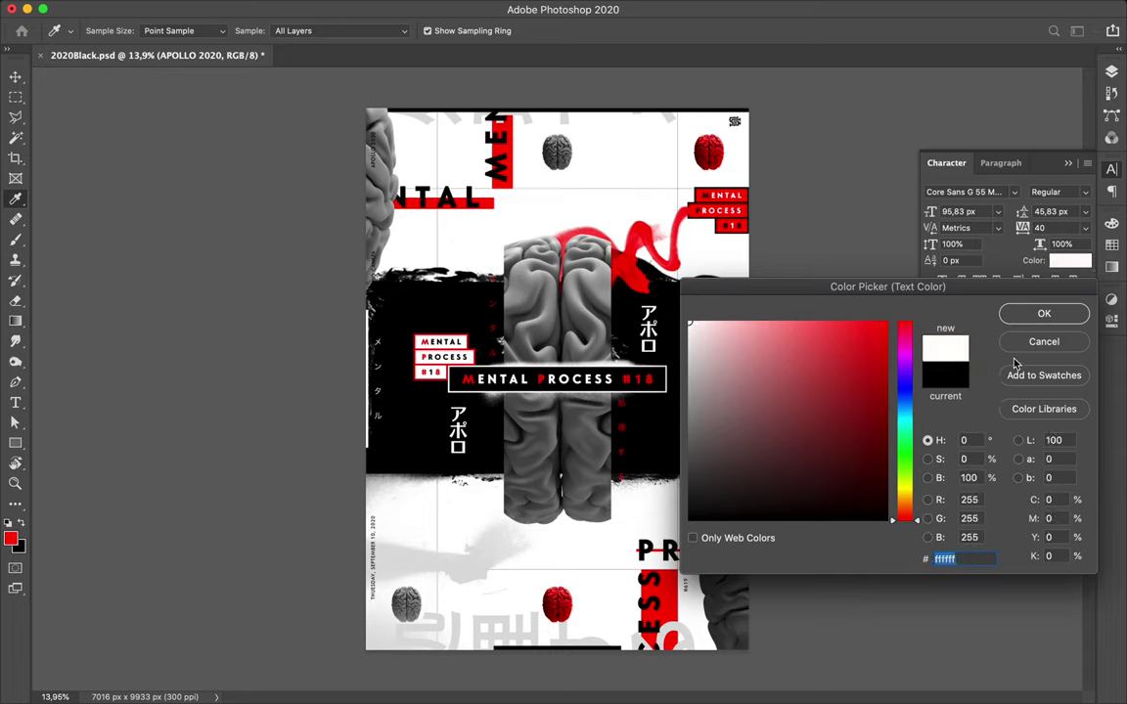
{"action": "left_click", "coordinate": [1045, 315]}
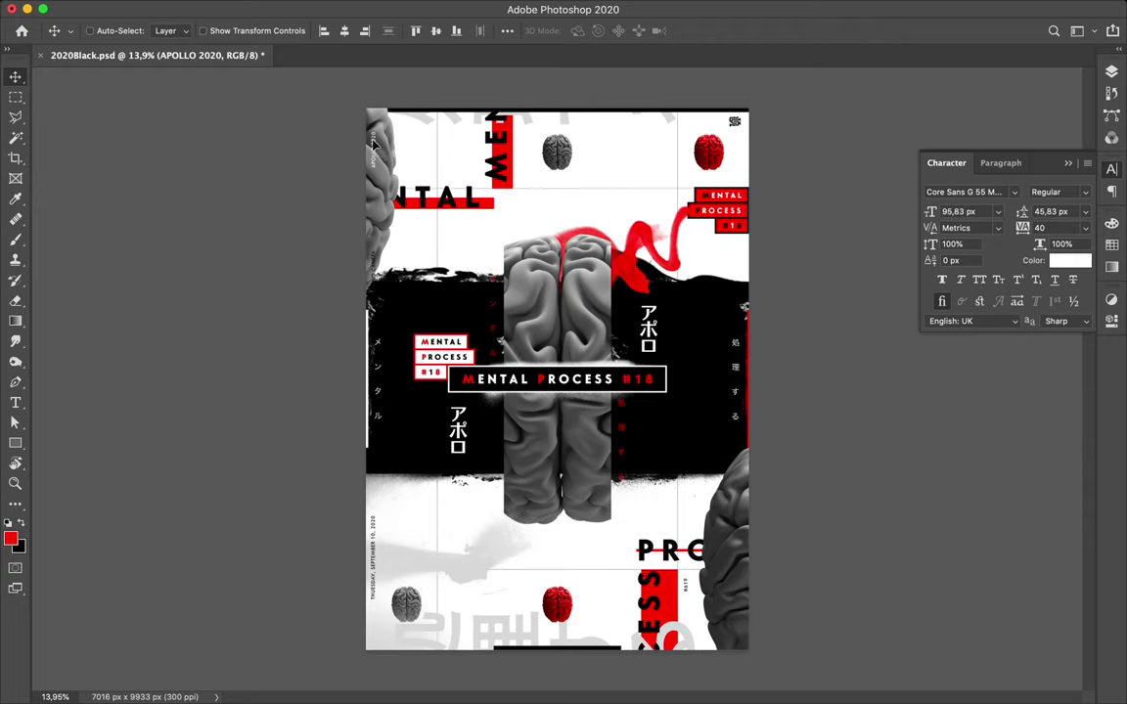
Reposition APOLLO 2020 at the top left and move the name label up the left edge
{"action": "left_click_drag", "start_coordinate": [383, 152], "coordinate": [375, 147]}
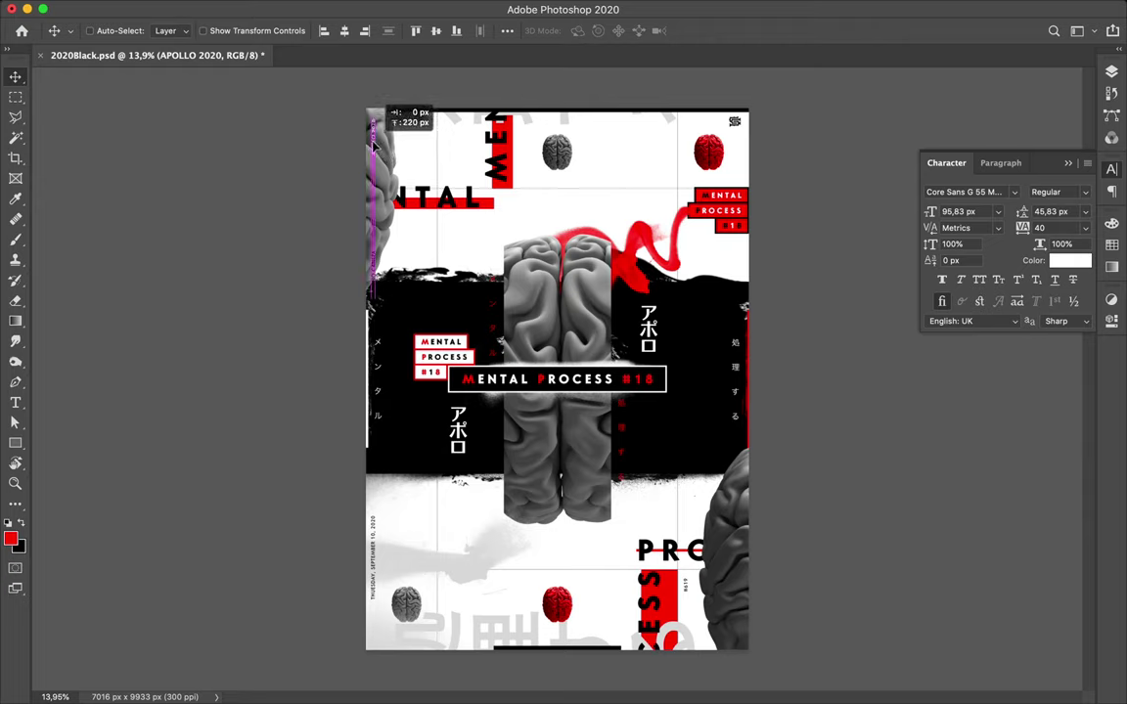
{"action": "left_click_drag", "start_coordinate": [373, 144], "coordinate": [382, 151]}
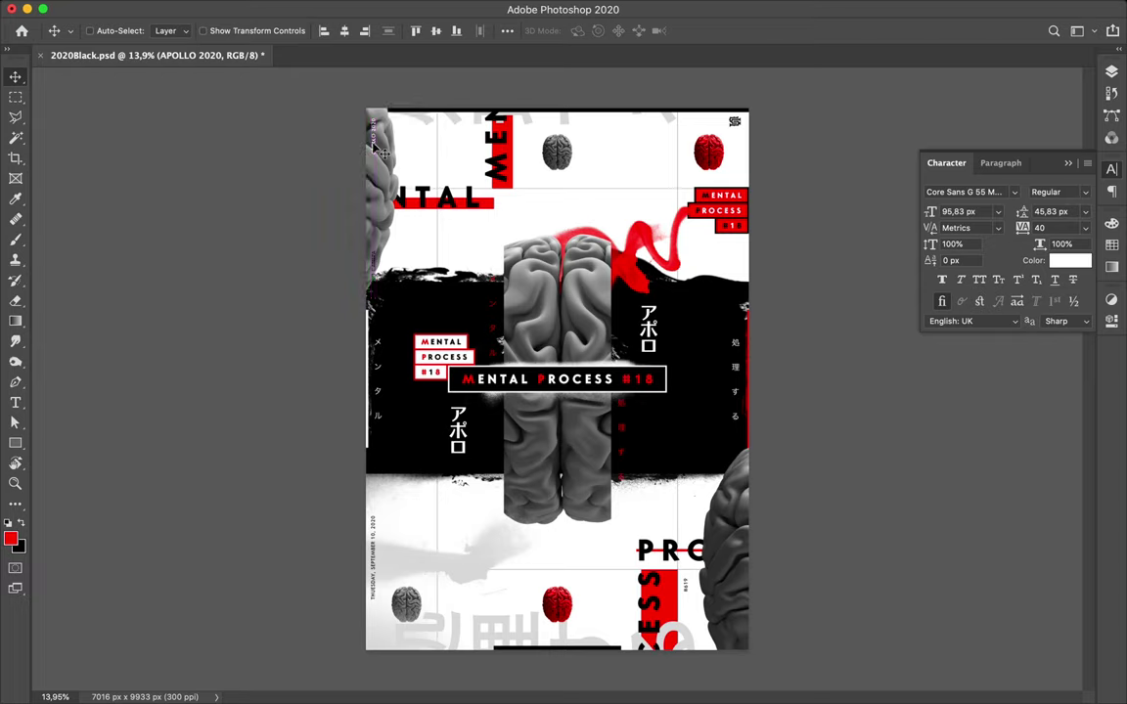
{"action": "key", "text": "ctrl"}
{"action": "left_click_drag", "start_coordinate": [375, 266], "coordinate": [375, 207]}
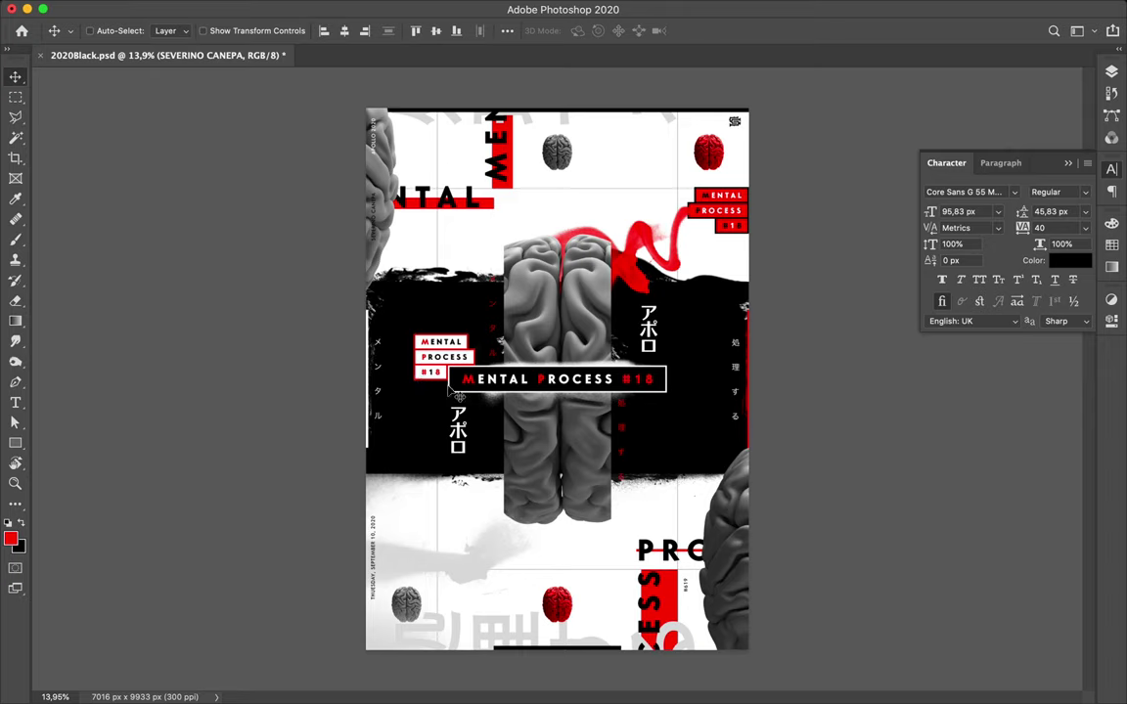
Make the name label red and shift the date label down the lower-left edge
{"action": "left_click", "coordinate": [1112, 246]}
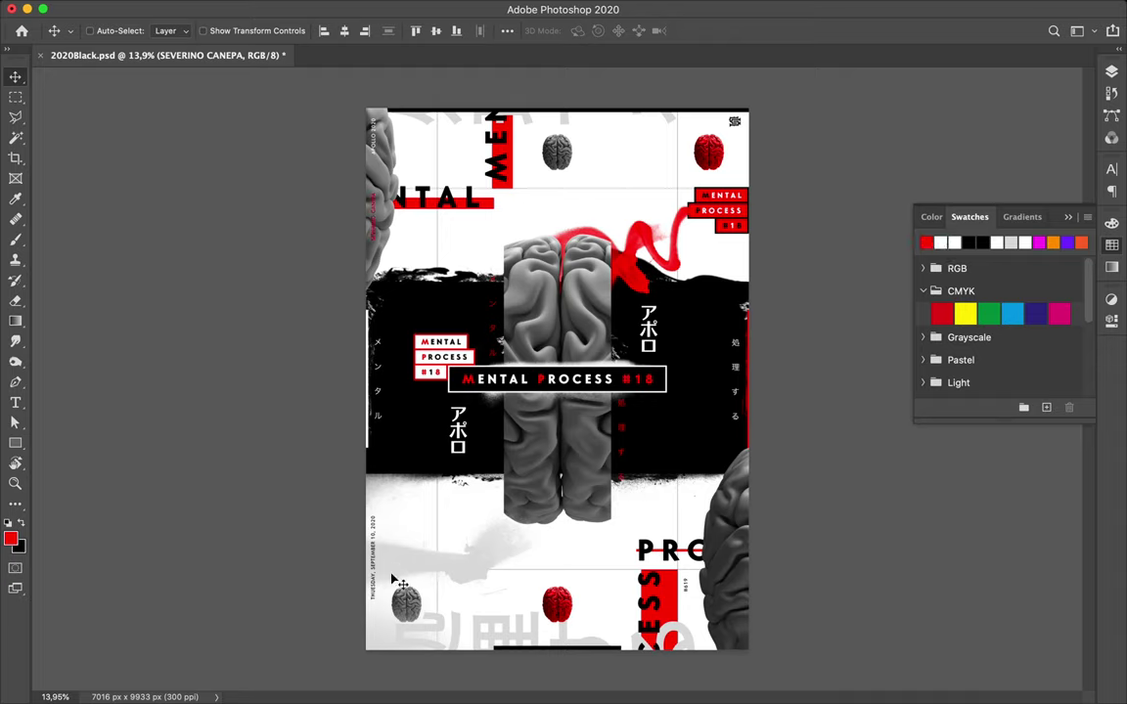
{"action": "key", "text": "super"}
{"action": "left_click", "coordinate": [374, 575], "text": "super"}
{"action": "left_click_drag", "start_coordinate": [373, 576], "coordinate": [375, 579]}
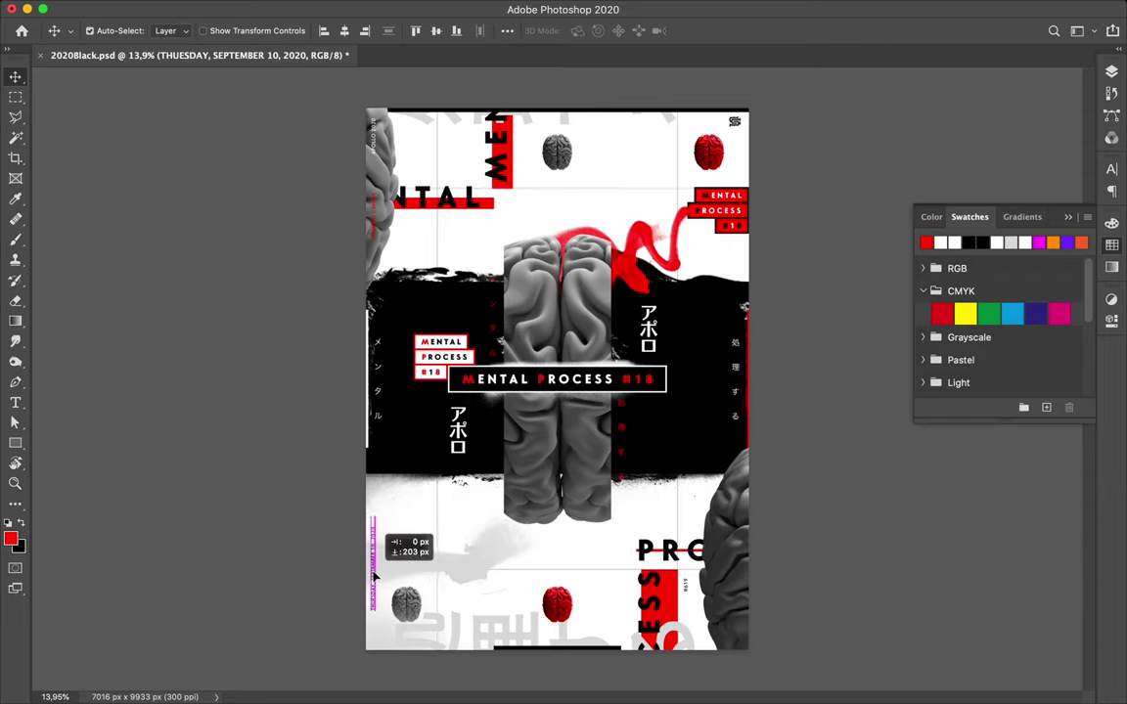
{"action": "left_click_drag", "start_coordinate": [374, 579], "coordinate": [374, 582]}
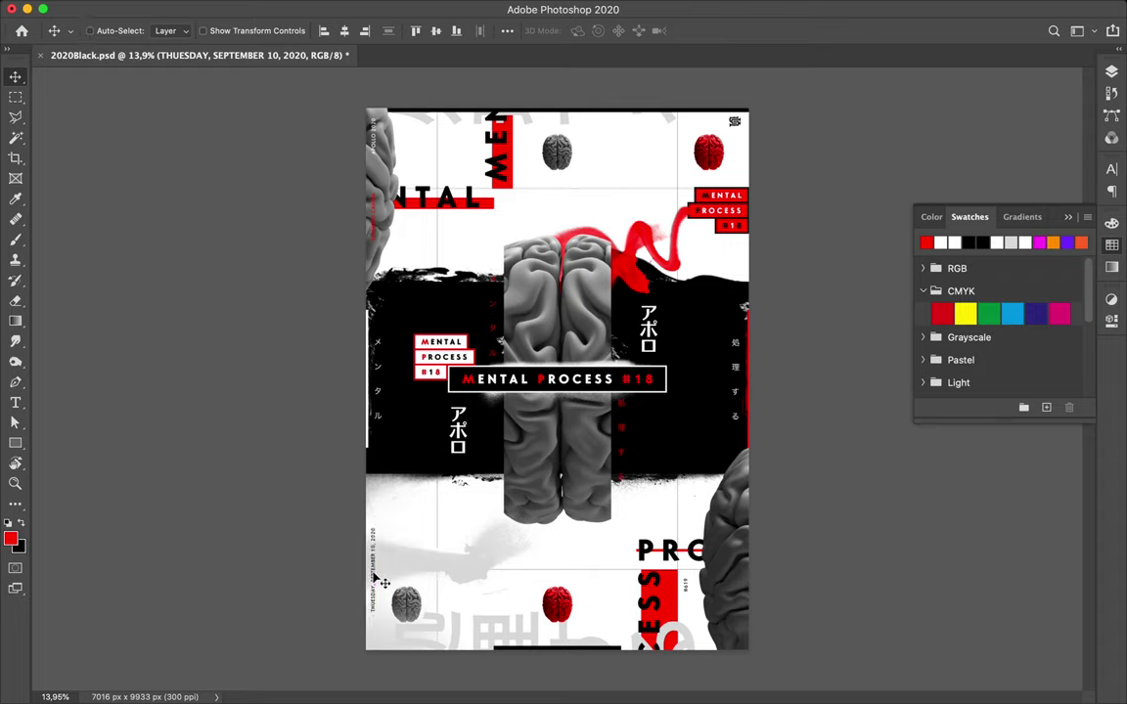
Save the poster as 2020Black.psd
{"action": "key", "text": "super"}
{"action": "key", "text": "super+s"}
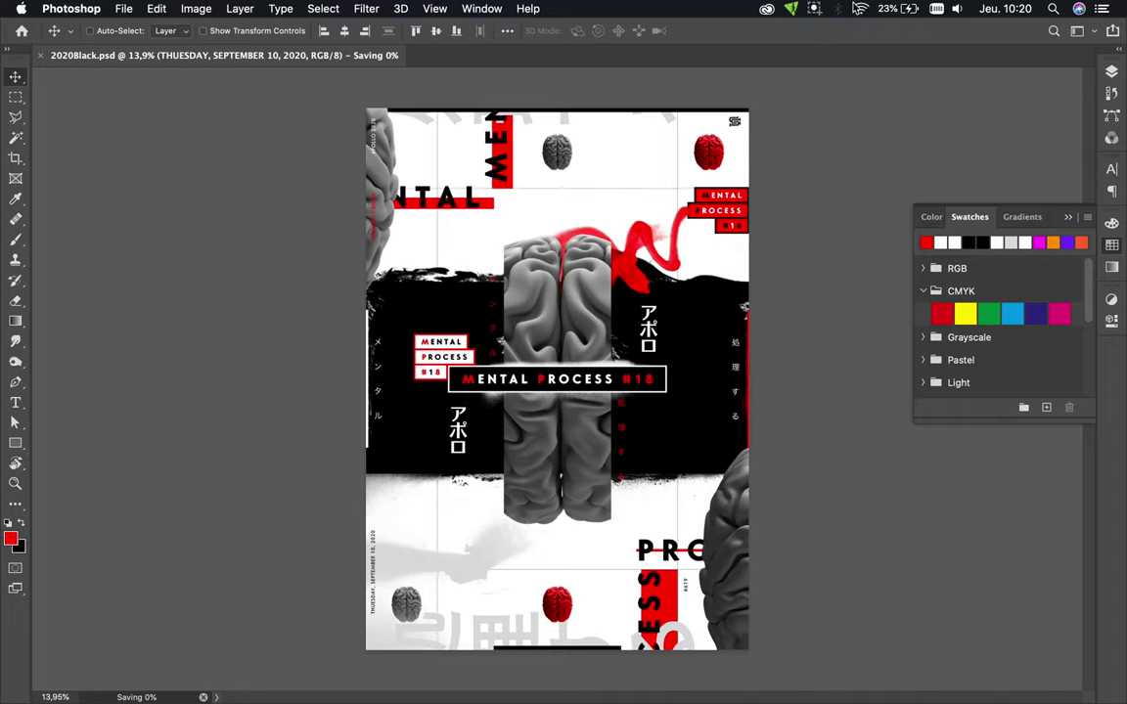
{"action": "left_click", "coordinate": [814, 9]}
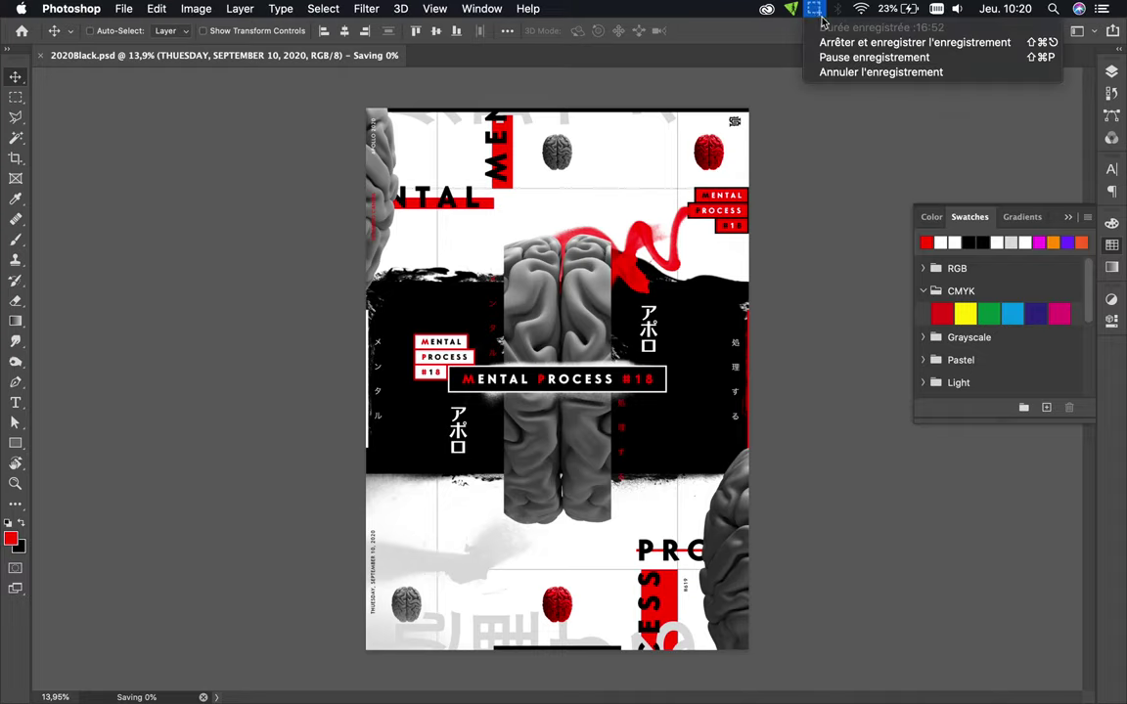